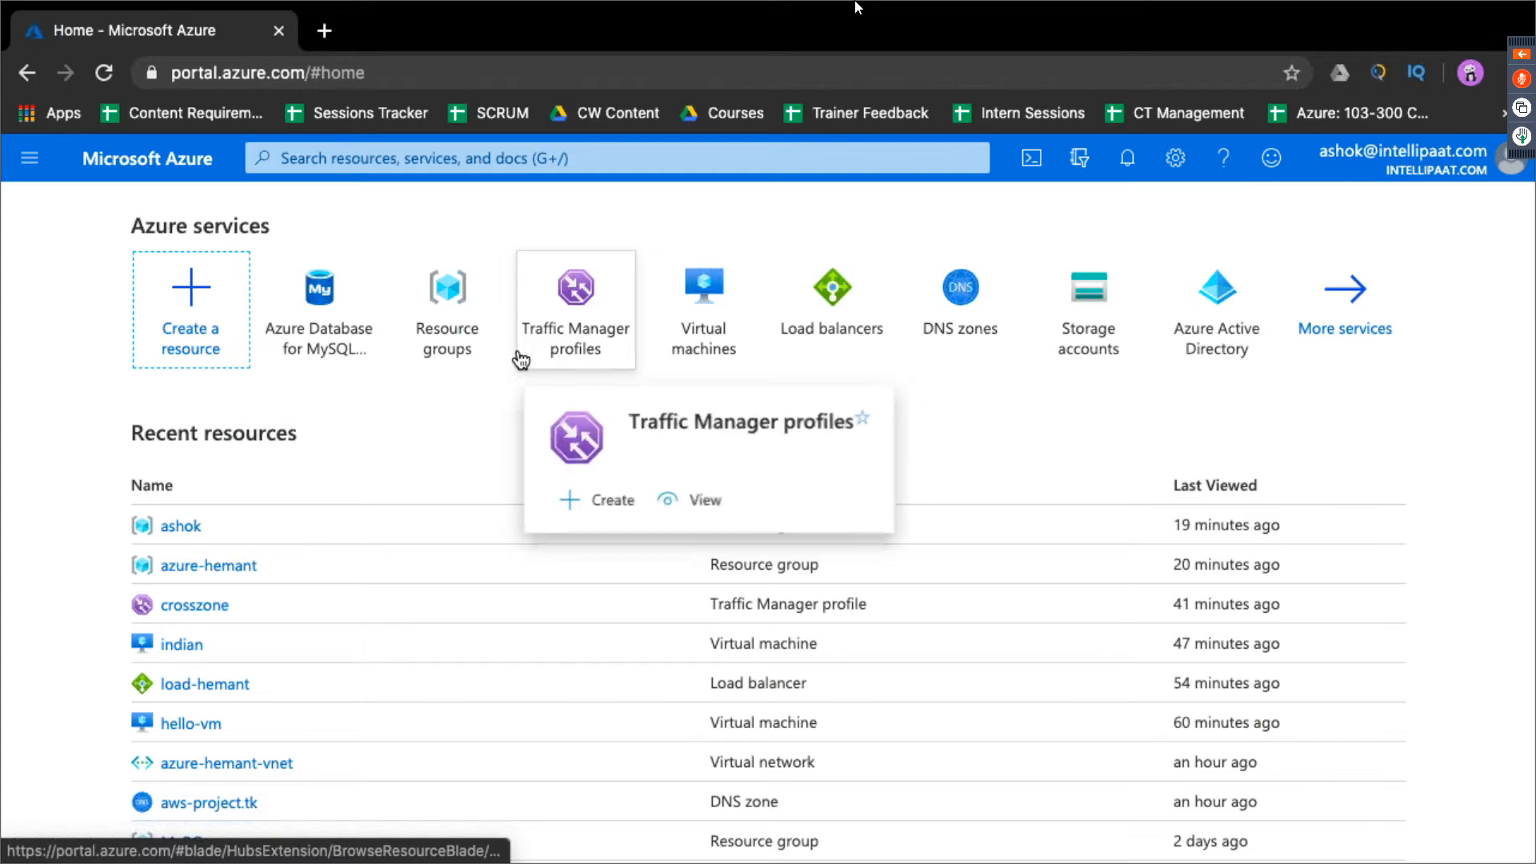
Create a resource group named azure-live in the (US) West US region
{"action": "left_click", "coordinate": [446, 327]}
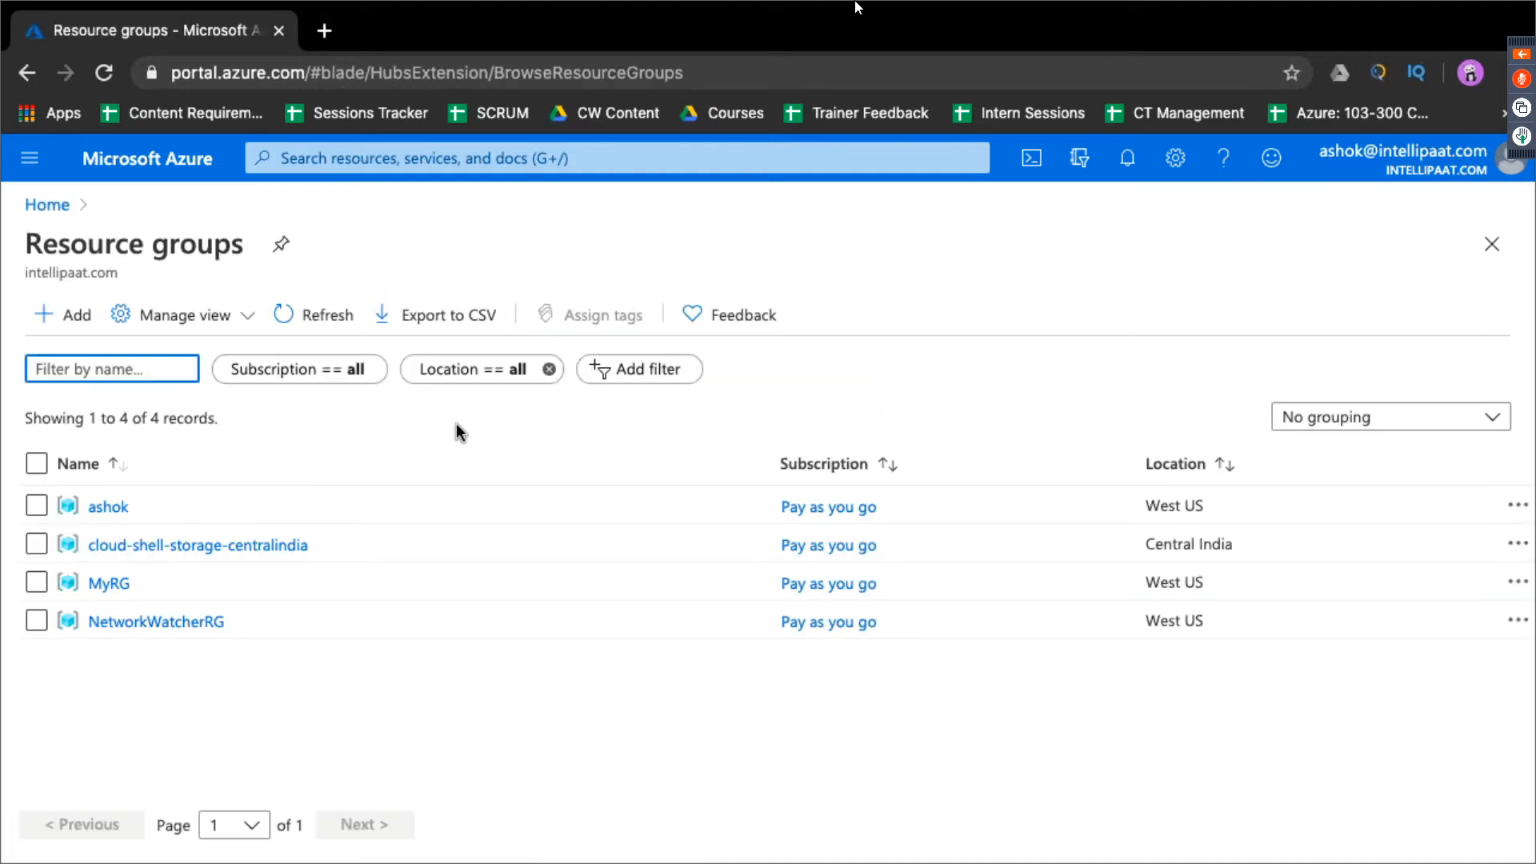
{"action": "left_click", "coordinate": [83, 320]}
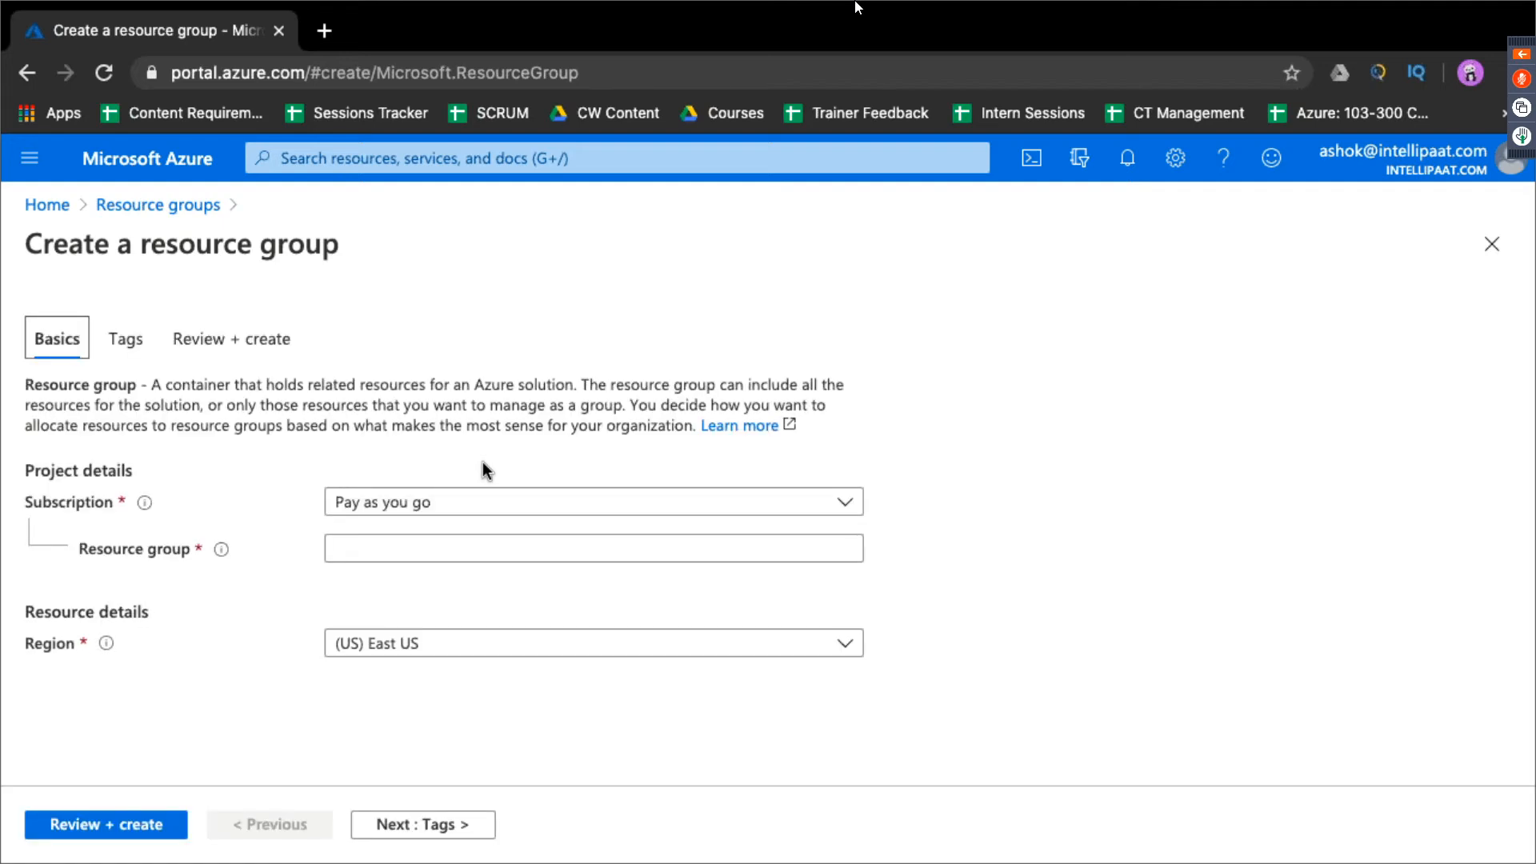
{"action": "left_click", "coordinate": [478, 552]}
{"action": "type", "text": "azure-live"}
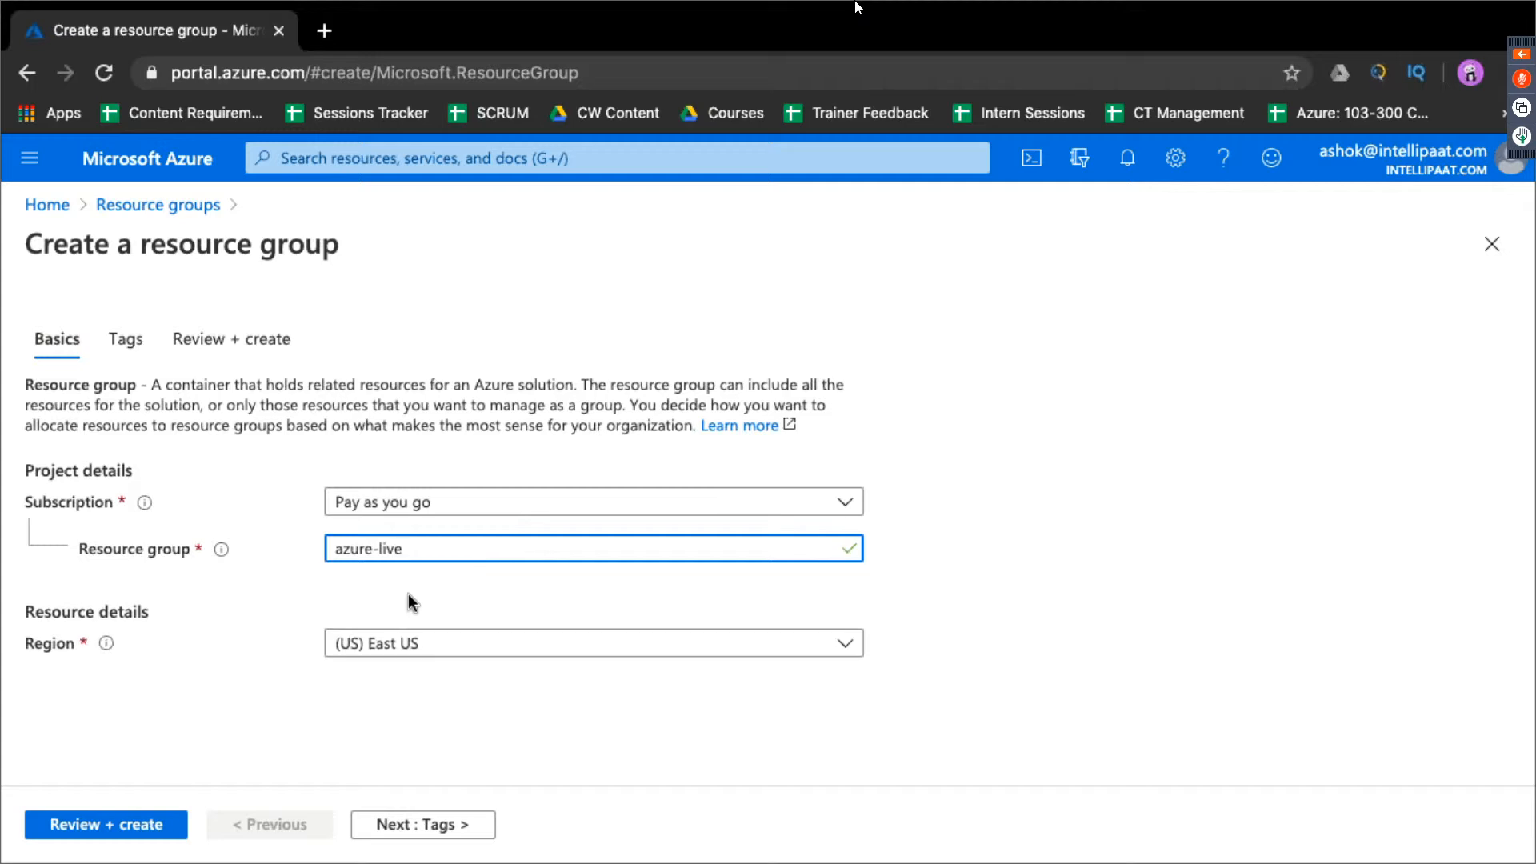
{"action": "left_click", "coordinate": [508, 642]}
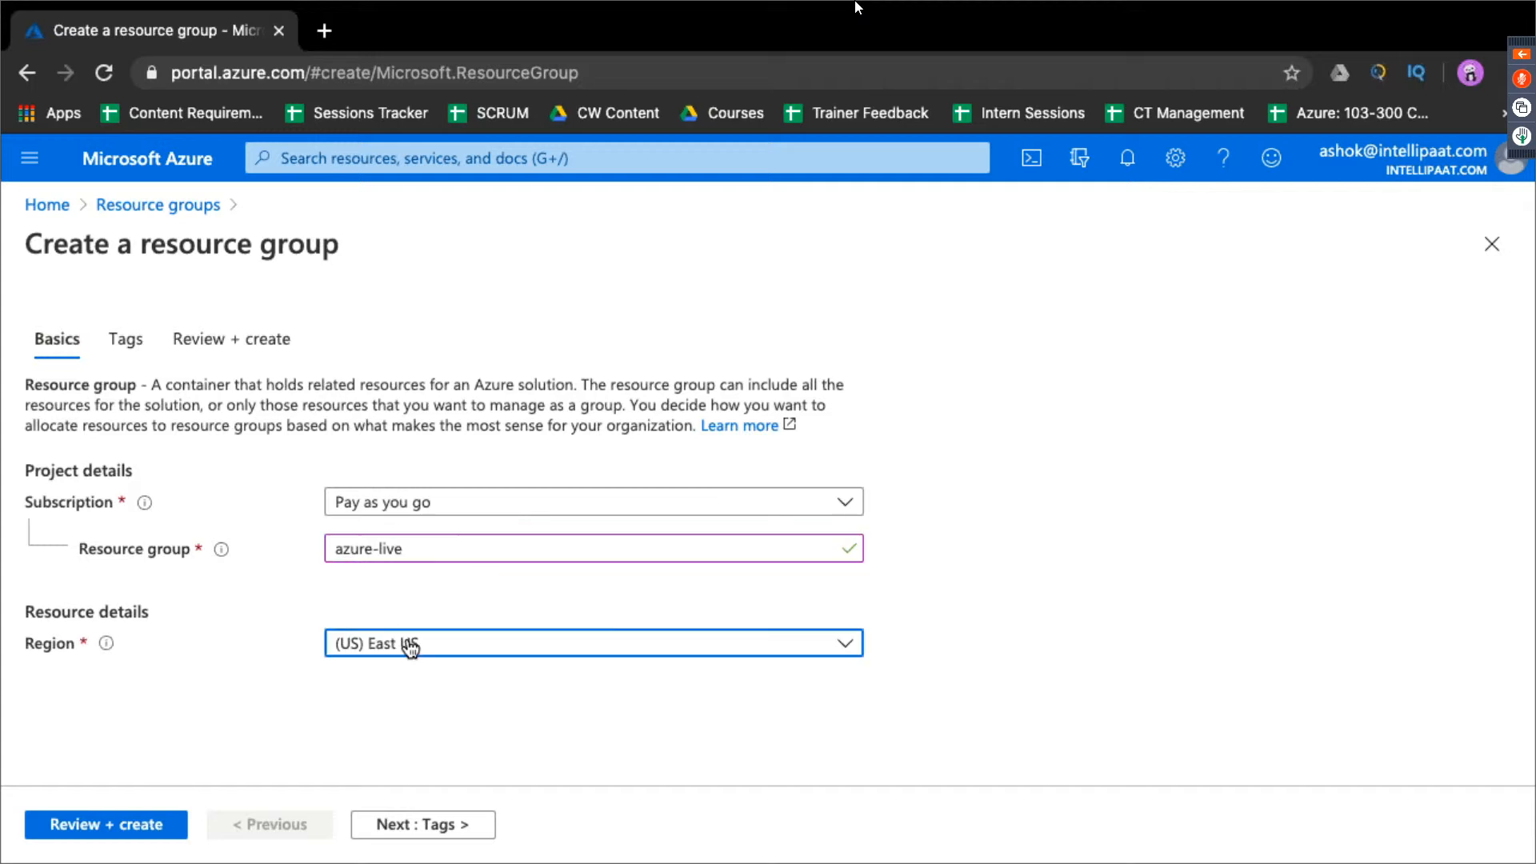
{"action": "scroll", "coordinate": [519, 545], "scroll_direction": "down", "scroll_amount": 5}
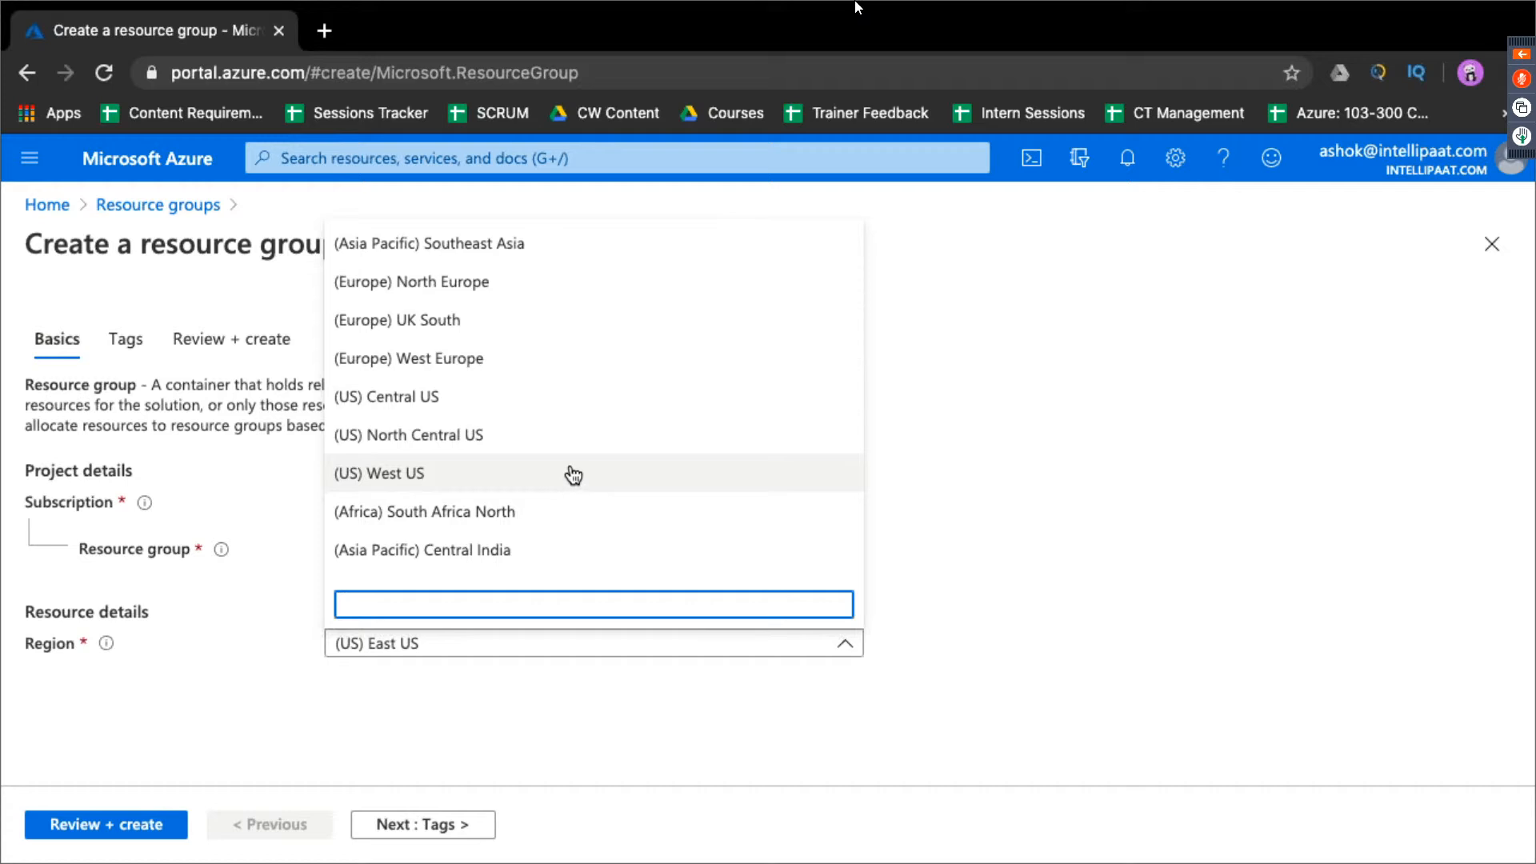
{"action": "left_click", "coordinate": [573, 473]}
{"action": "left_click", "coordinate": [155, 822]}
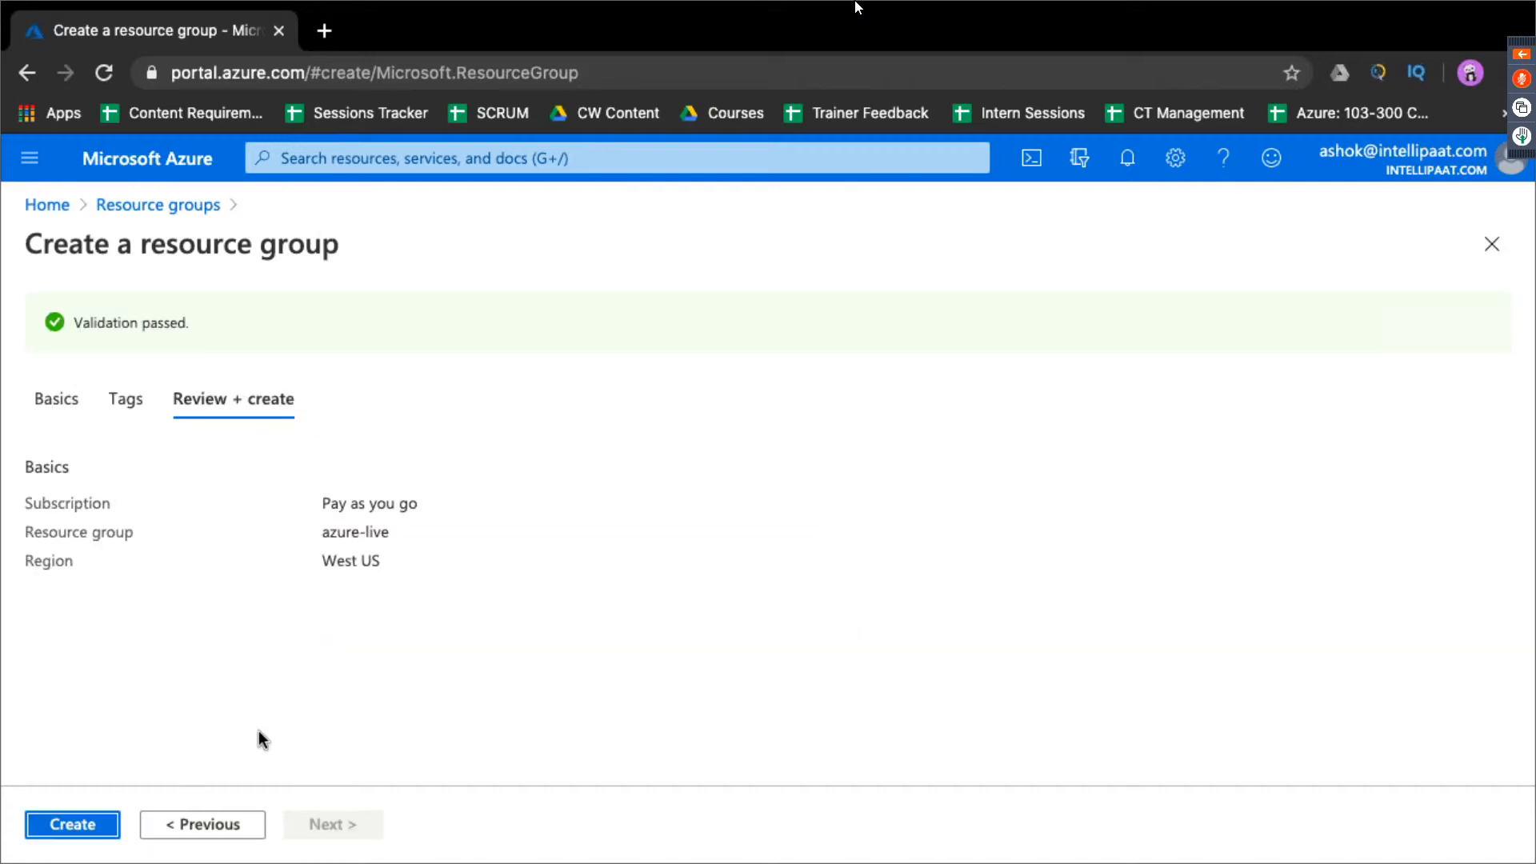
{"action": "left_click", "coordinate": [72, 825]}
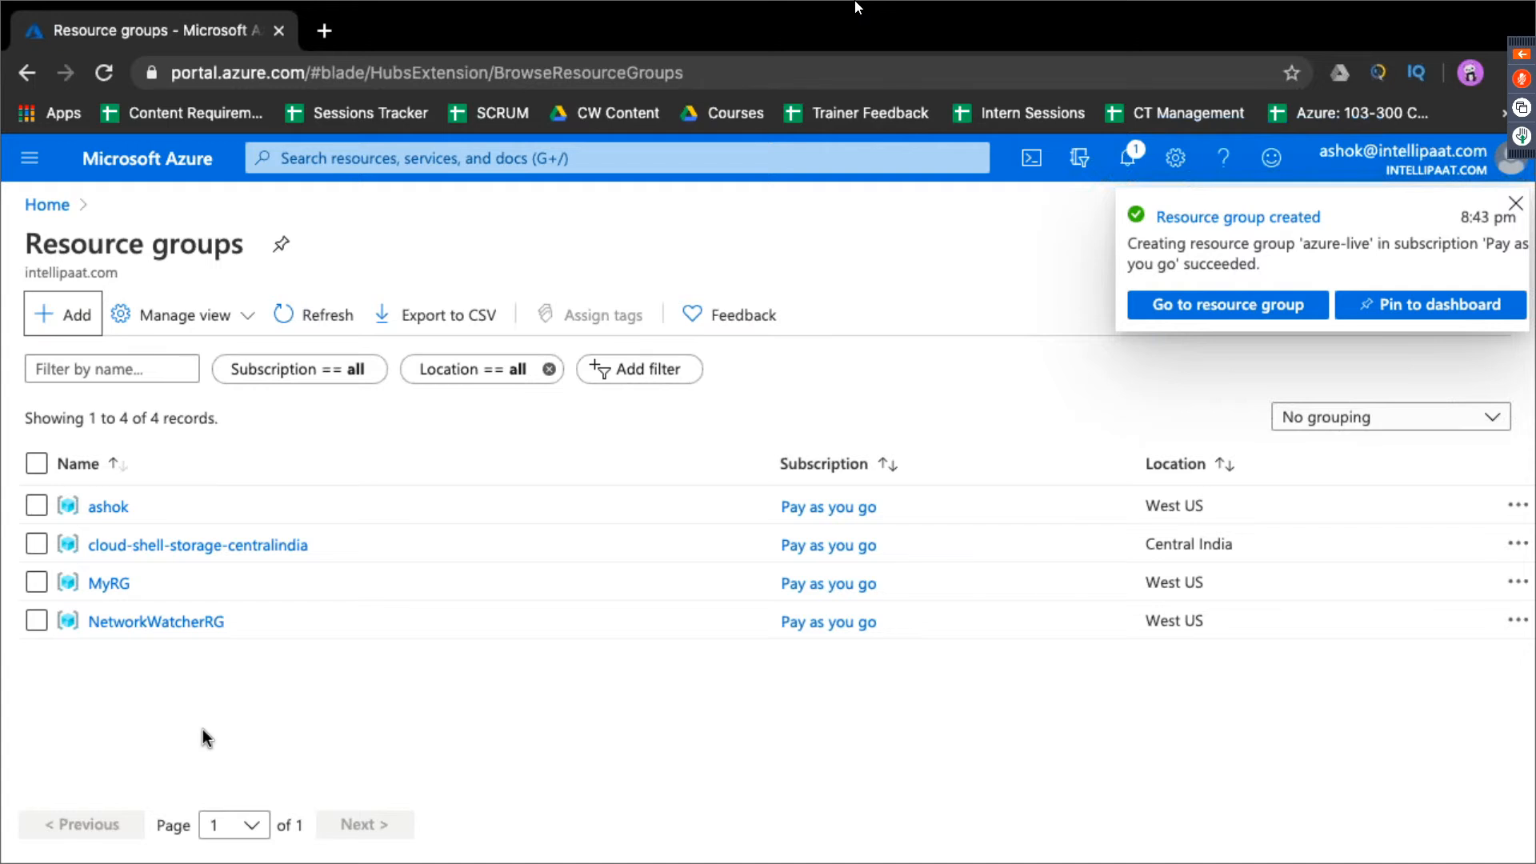
Open the new azure-live resource group, then switch to the architecture slide
{"action": "left_click", "coordinate": [1128, 158]}
{"action": "left_click", "coordinate": [1071, 417]}
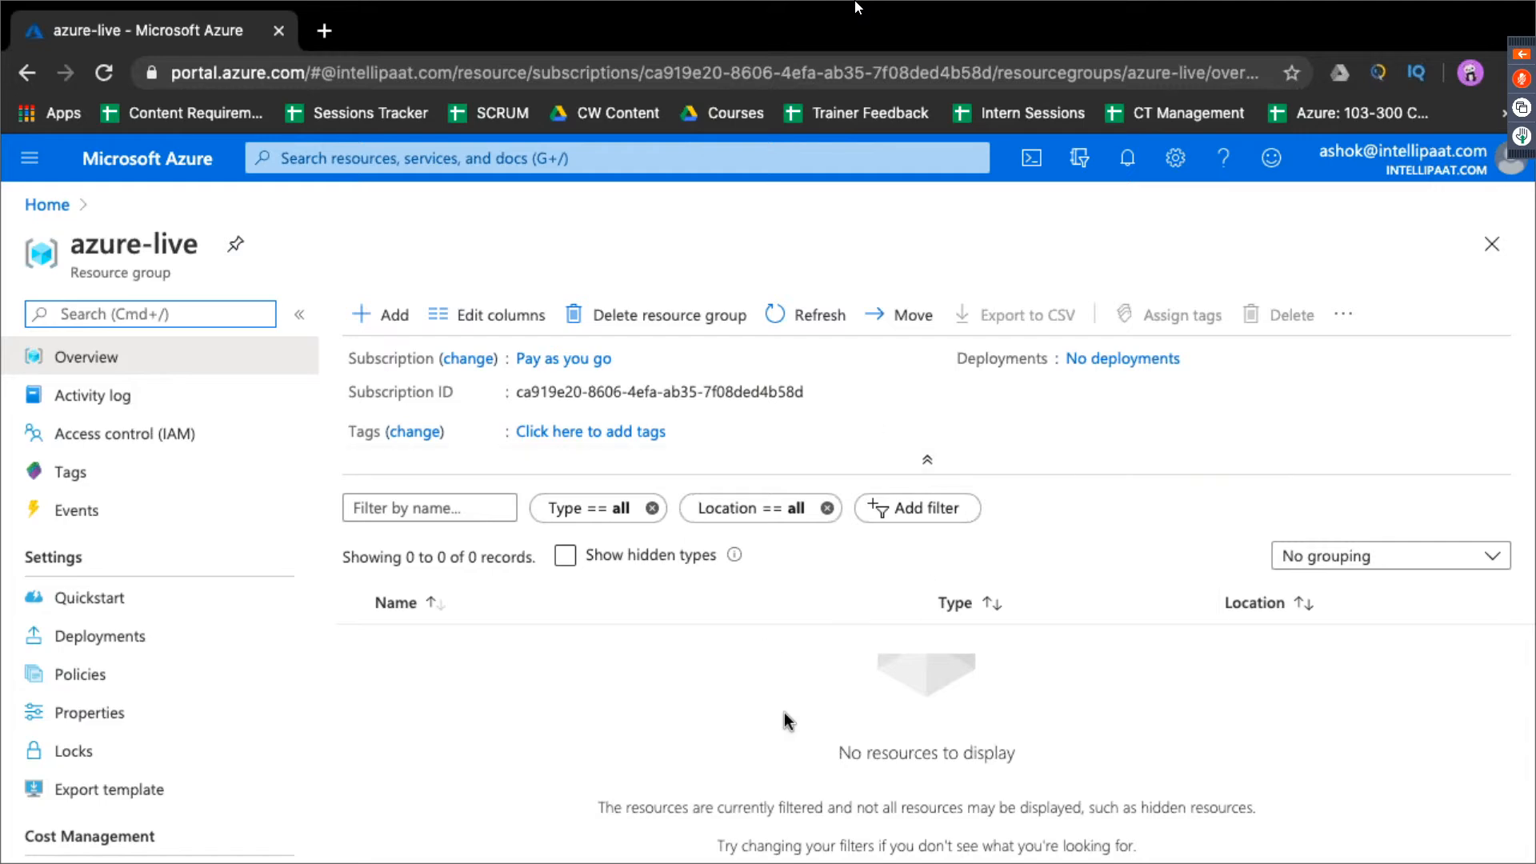
{"action": "key", "text": "ctrl+Left"}
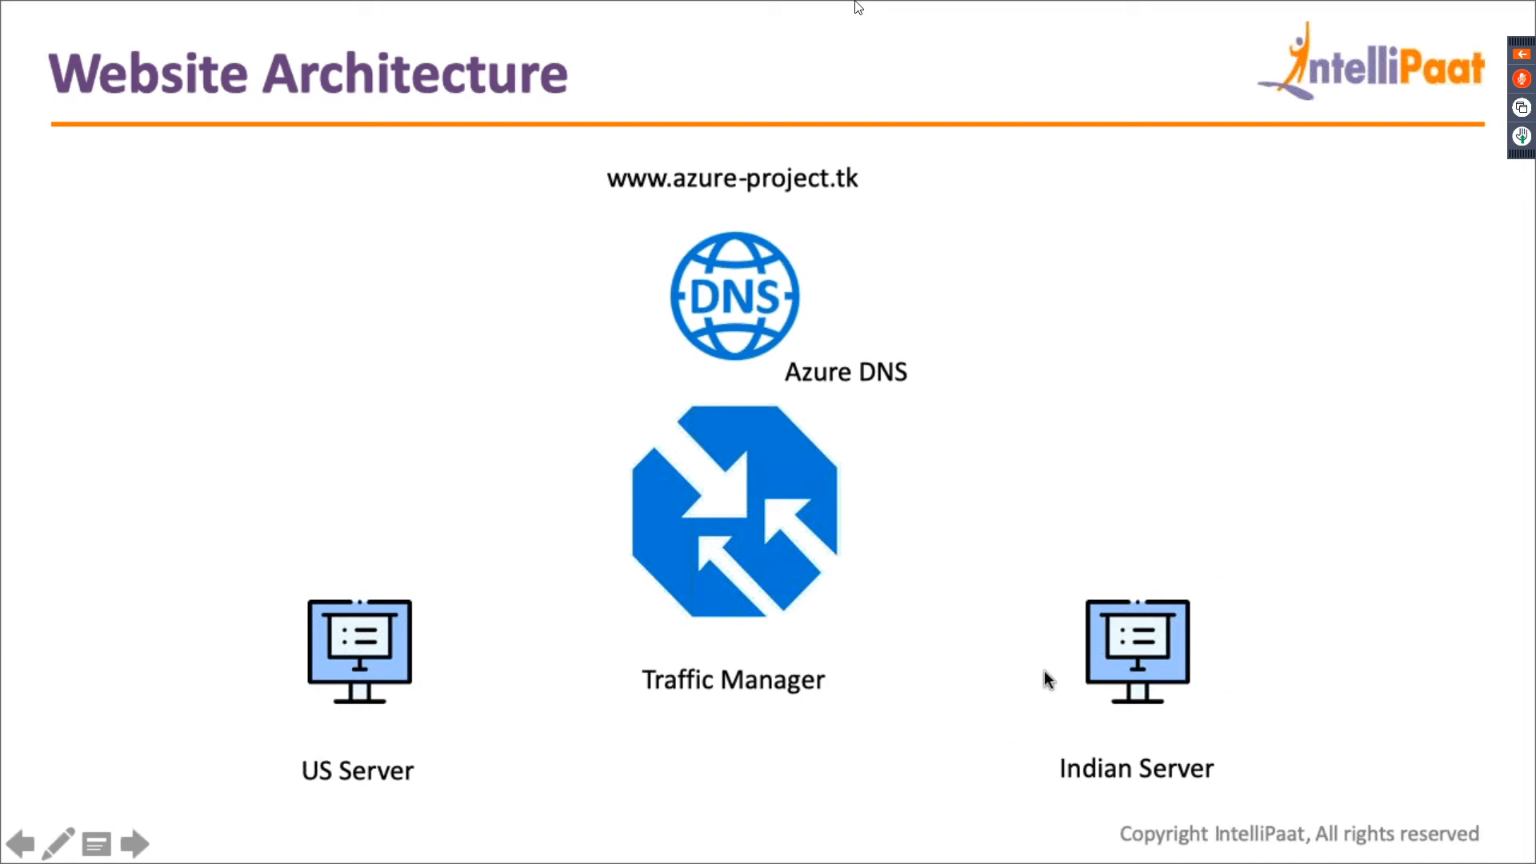
Back in the portal, start a new Ubuntu Server 18.04 LTS VM in azure-live
{"action": "key", "text": "ctrl+Right"}
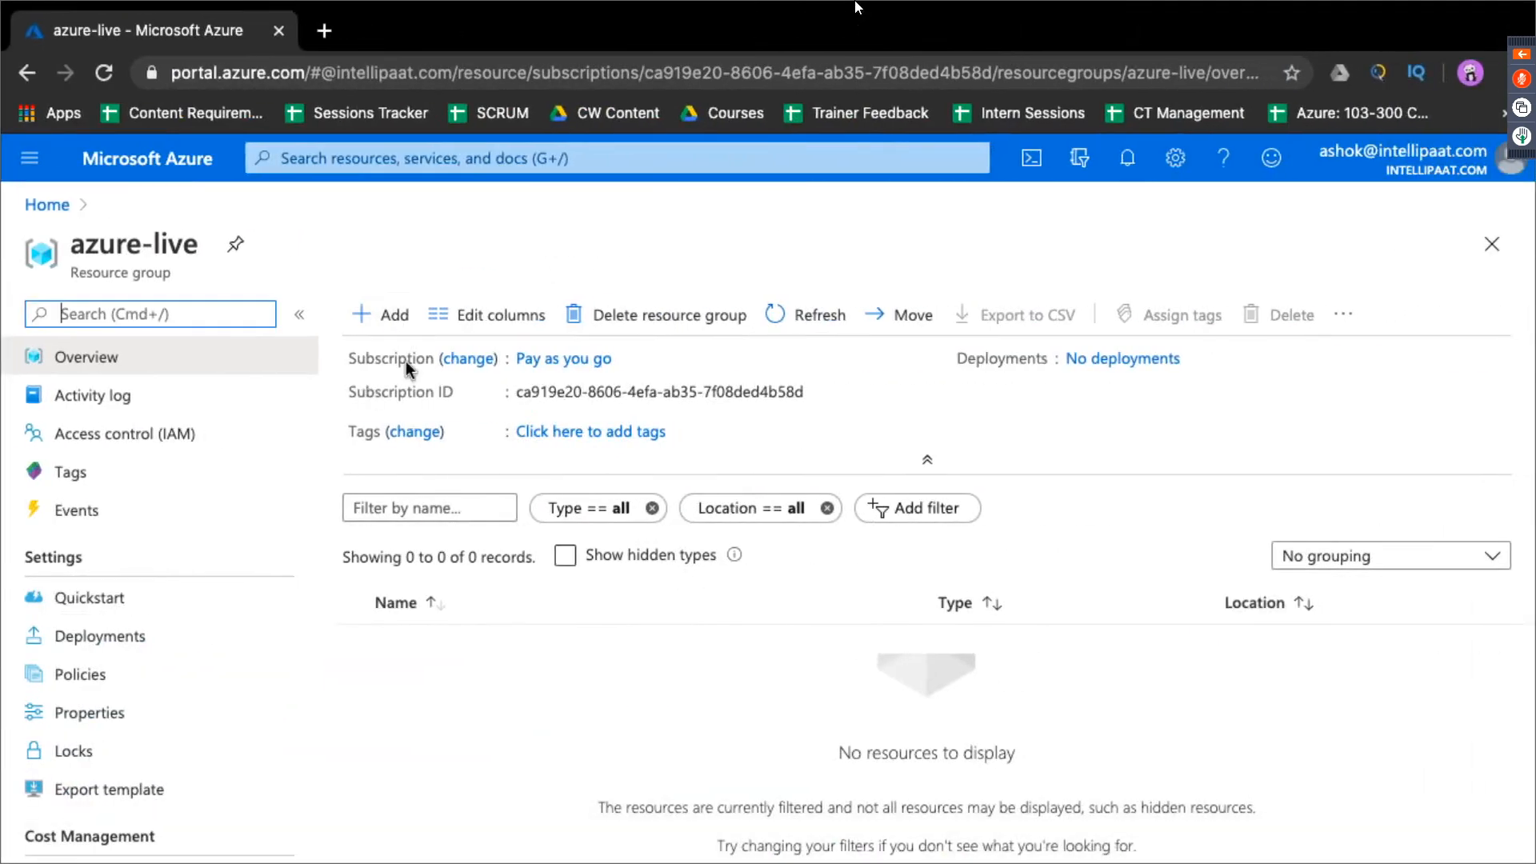
{"action": "left_click", "coordinate": [373, 317]}
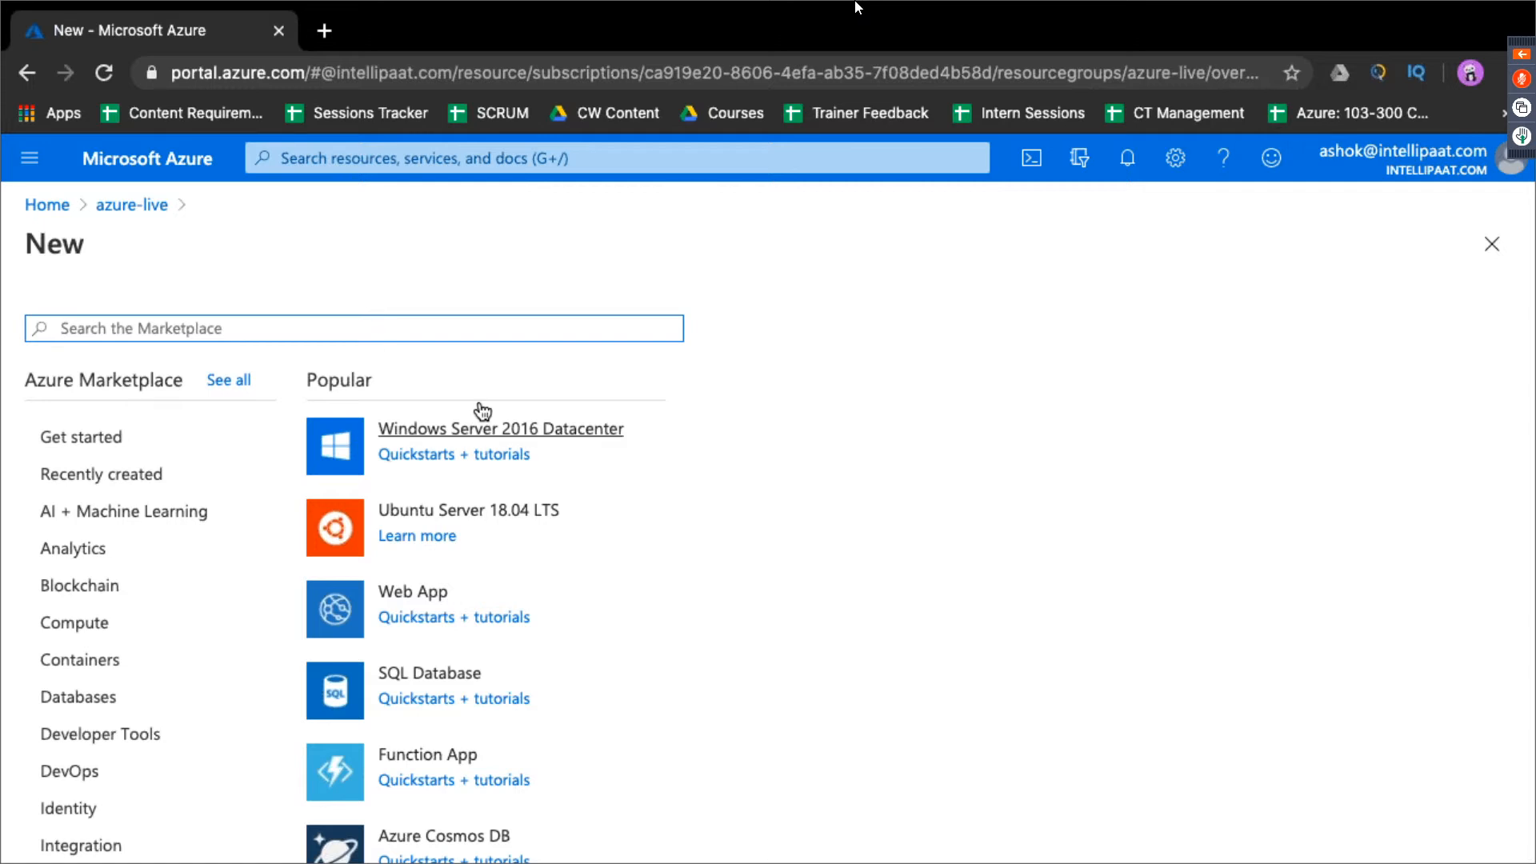
{"action": "left_click", "coordinate": [502, 516]}
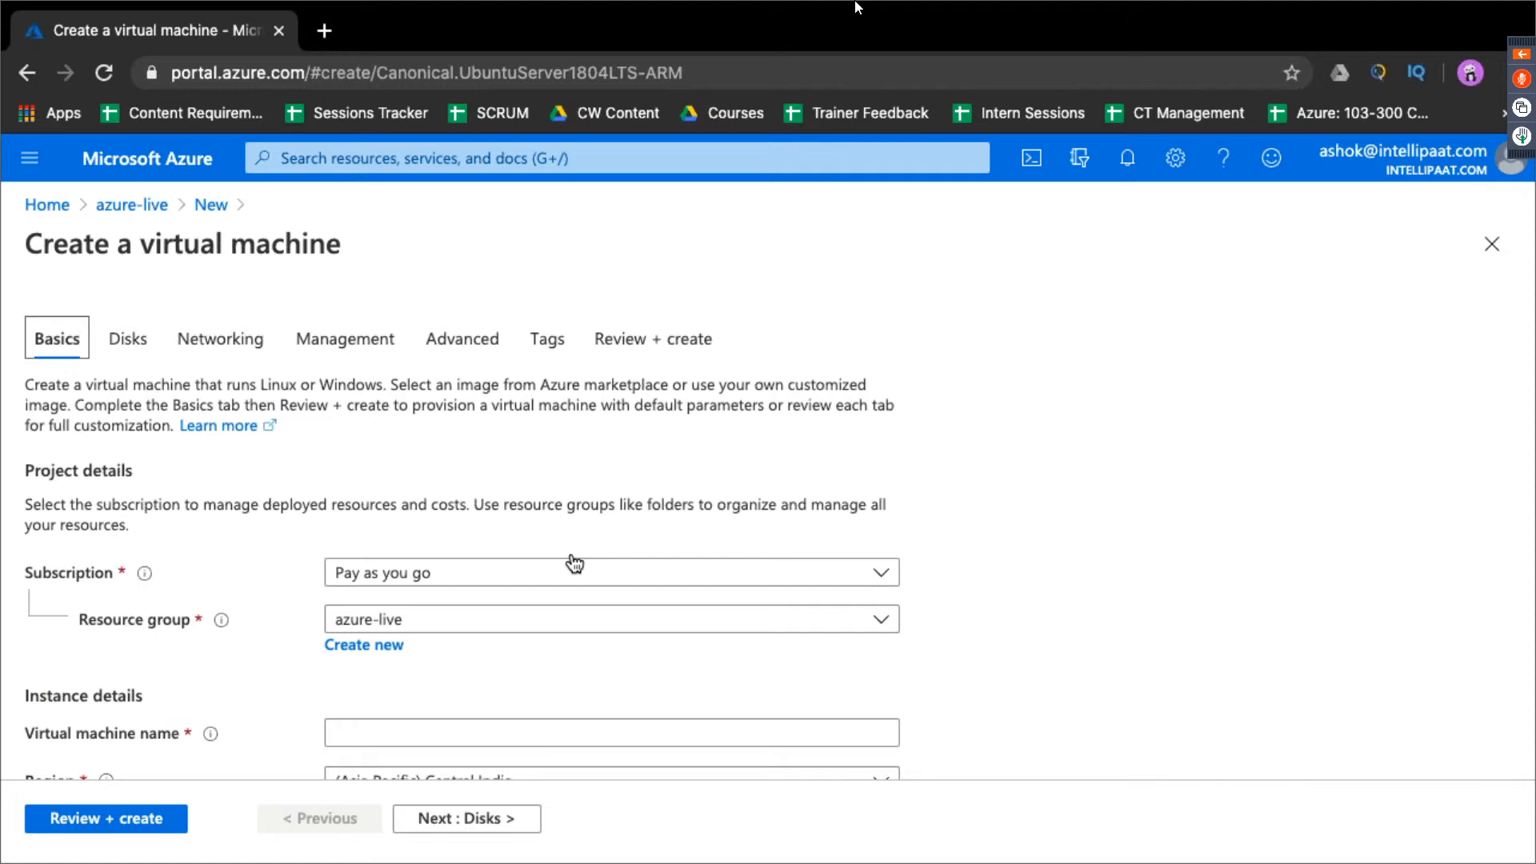
Name the virtual machine usserver and place it in (US) West US
{"action": "scroll", "coordinate": [574, 564], "scroll_direction": "down", "scroll_amount": 3}
{"action": "left_click", "coordinate": [554, 601]}
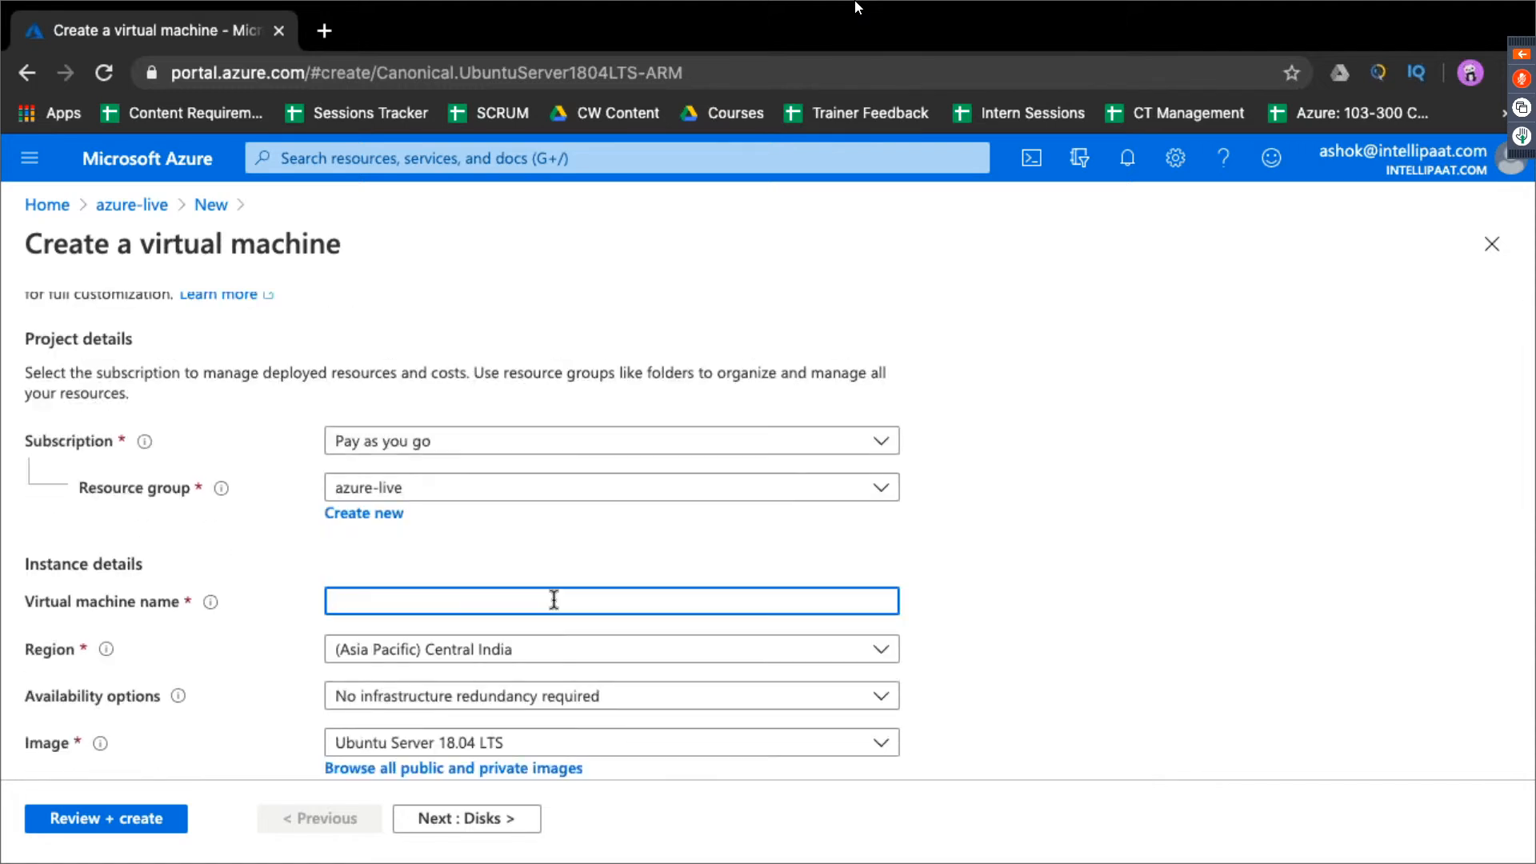
{"action": "type", "text": "usserver"}
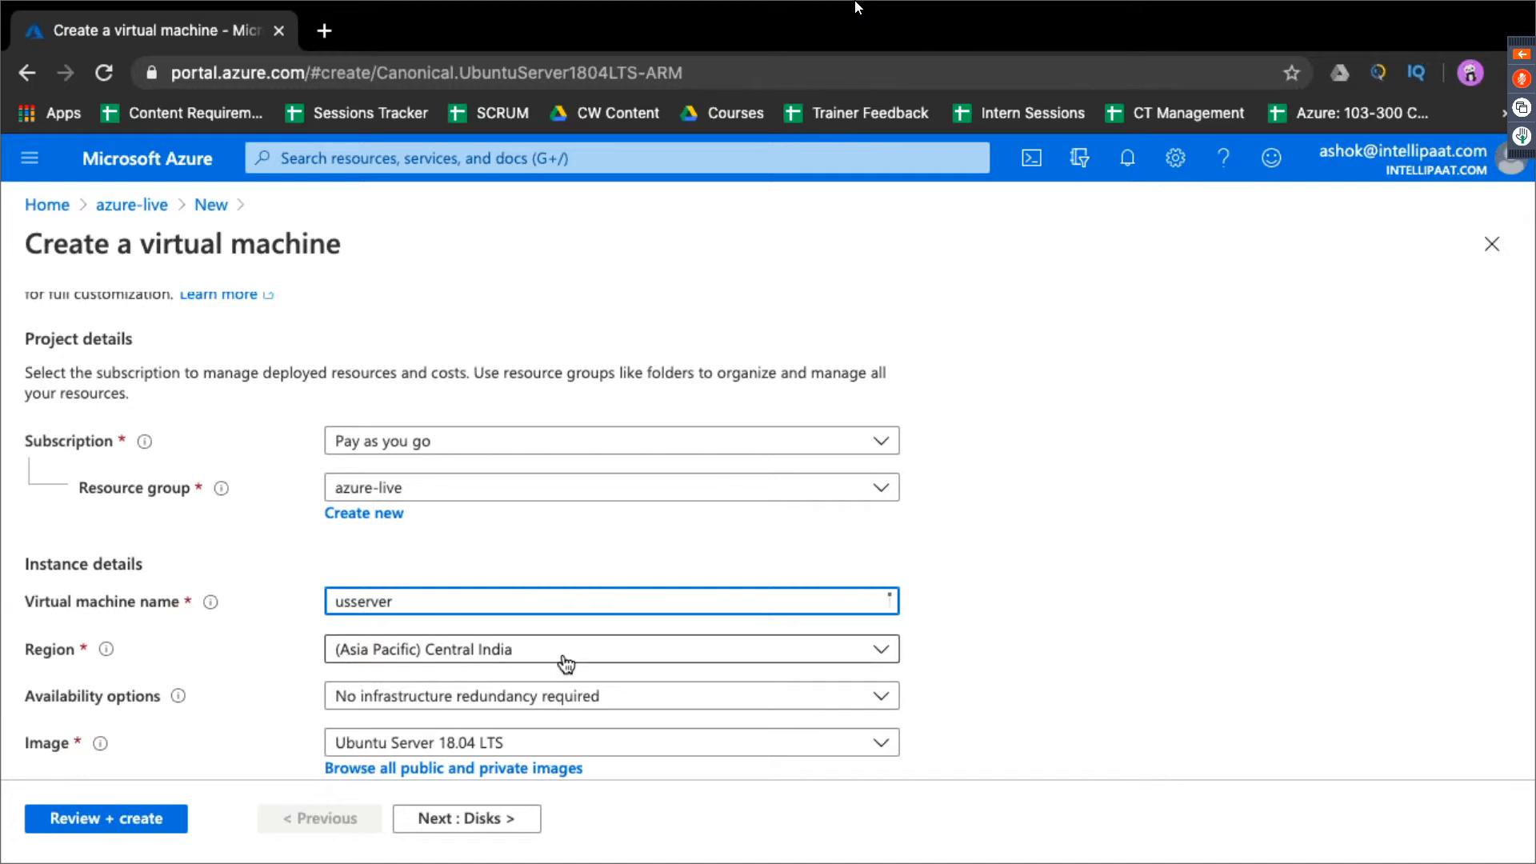
{"action": "left_click", "coordinate": [576, 651]}
{"action": "scroll", "coordinate": [618, 436], "scroll_direction": "down", "scroll_amount": 5}
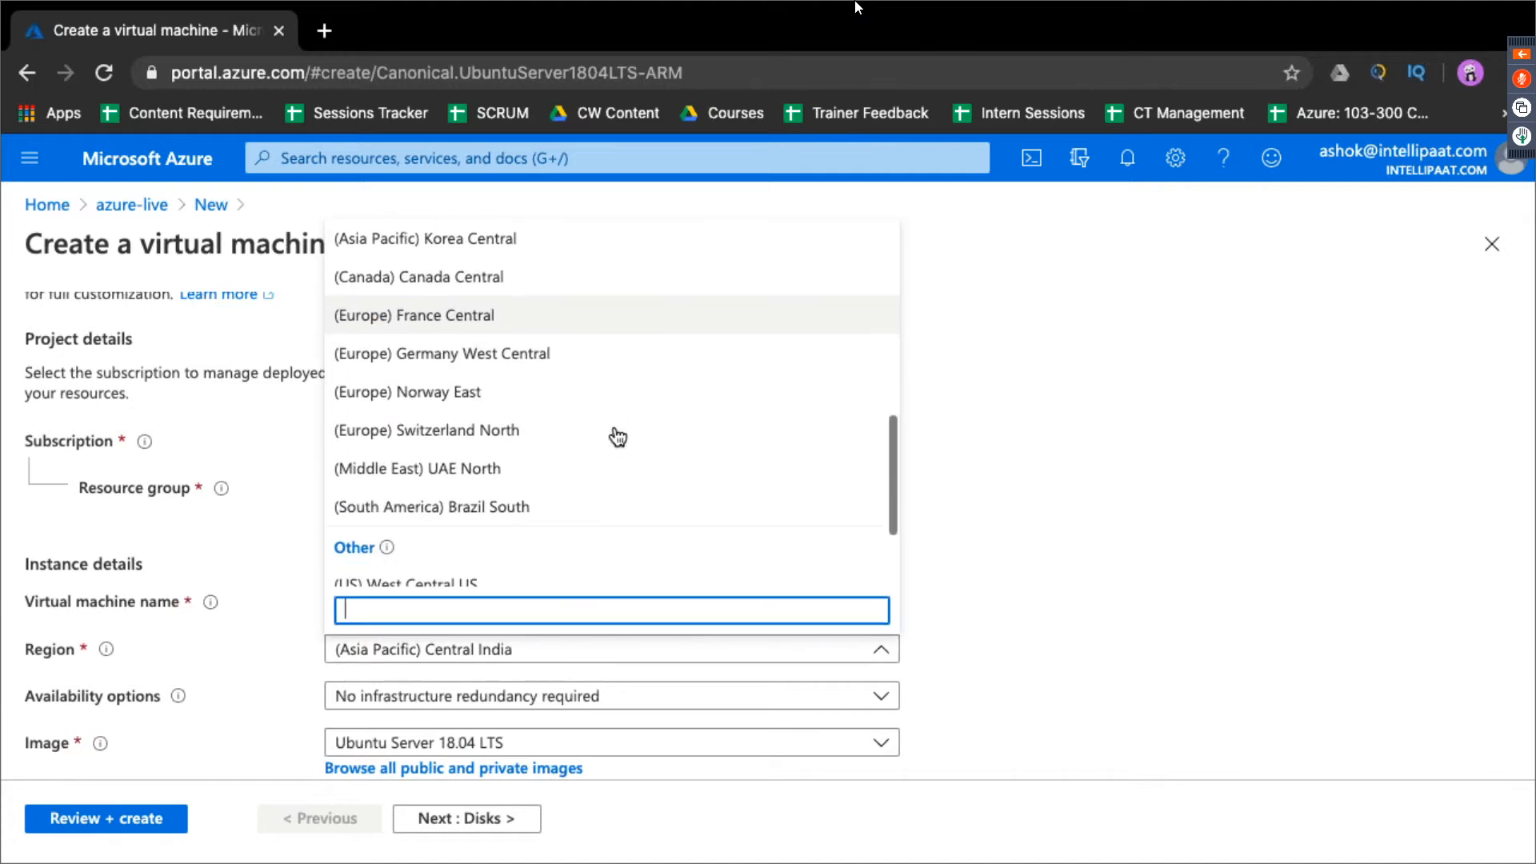
{"action": "scroll", "coordinate": [618, 436], "scroll_direction": "down", "scroll_amount": 2}
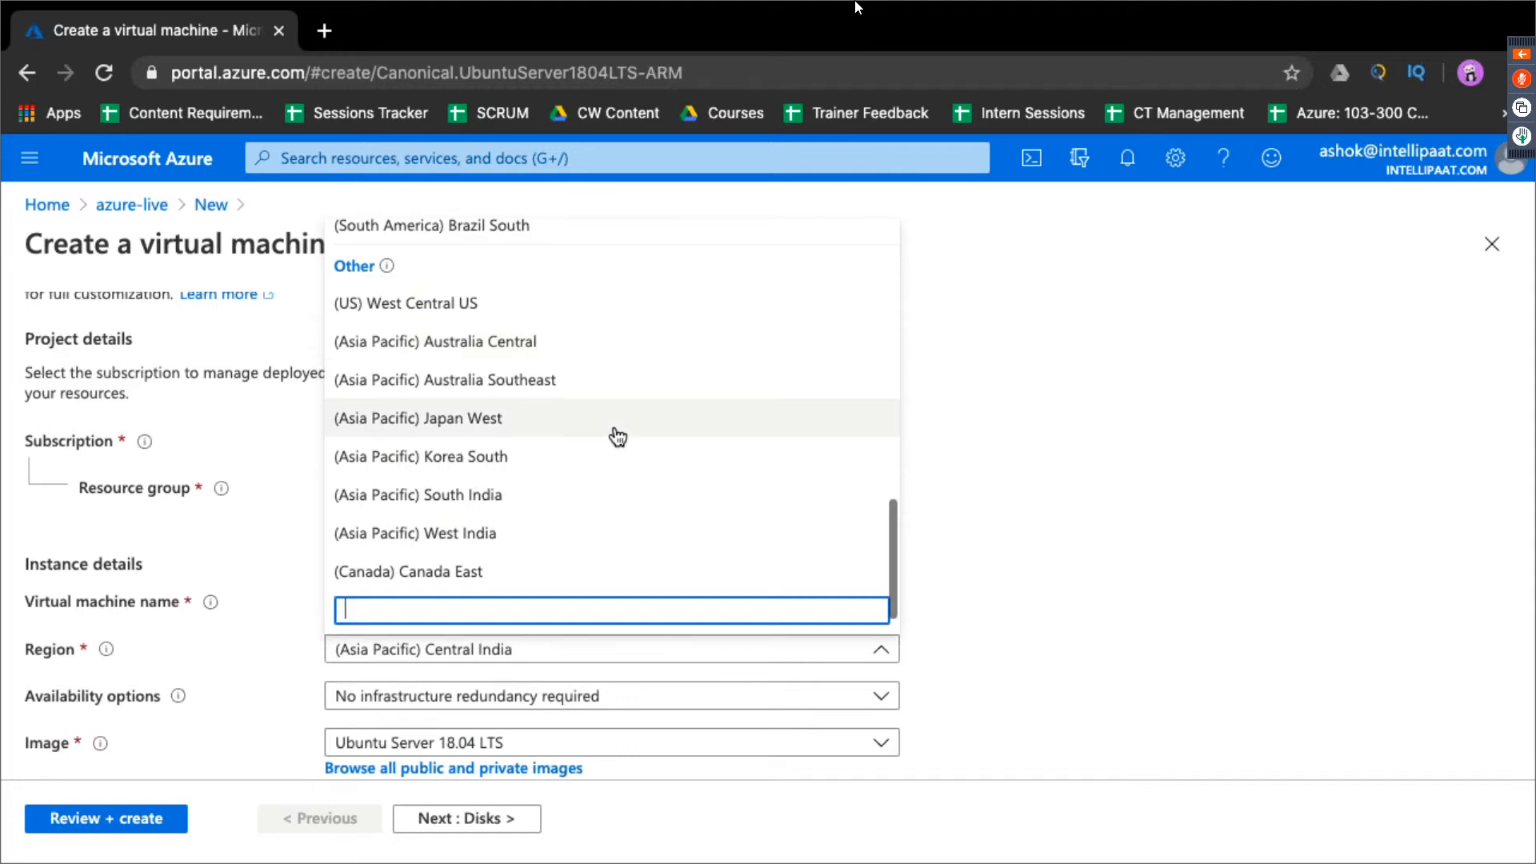
{"action": "scroll", "coordinate": [618, 436], "scroll_direction": "up", "scroll_amount": 5}
{"action": "scroll", "coordinate": [618, 436], "scroll_direction": "up", "scroll_amount": 5}
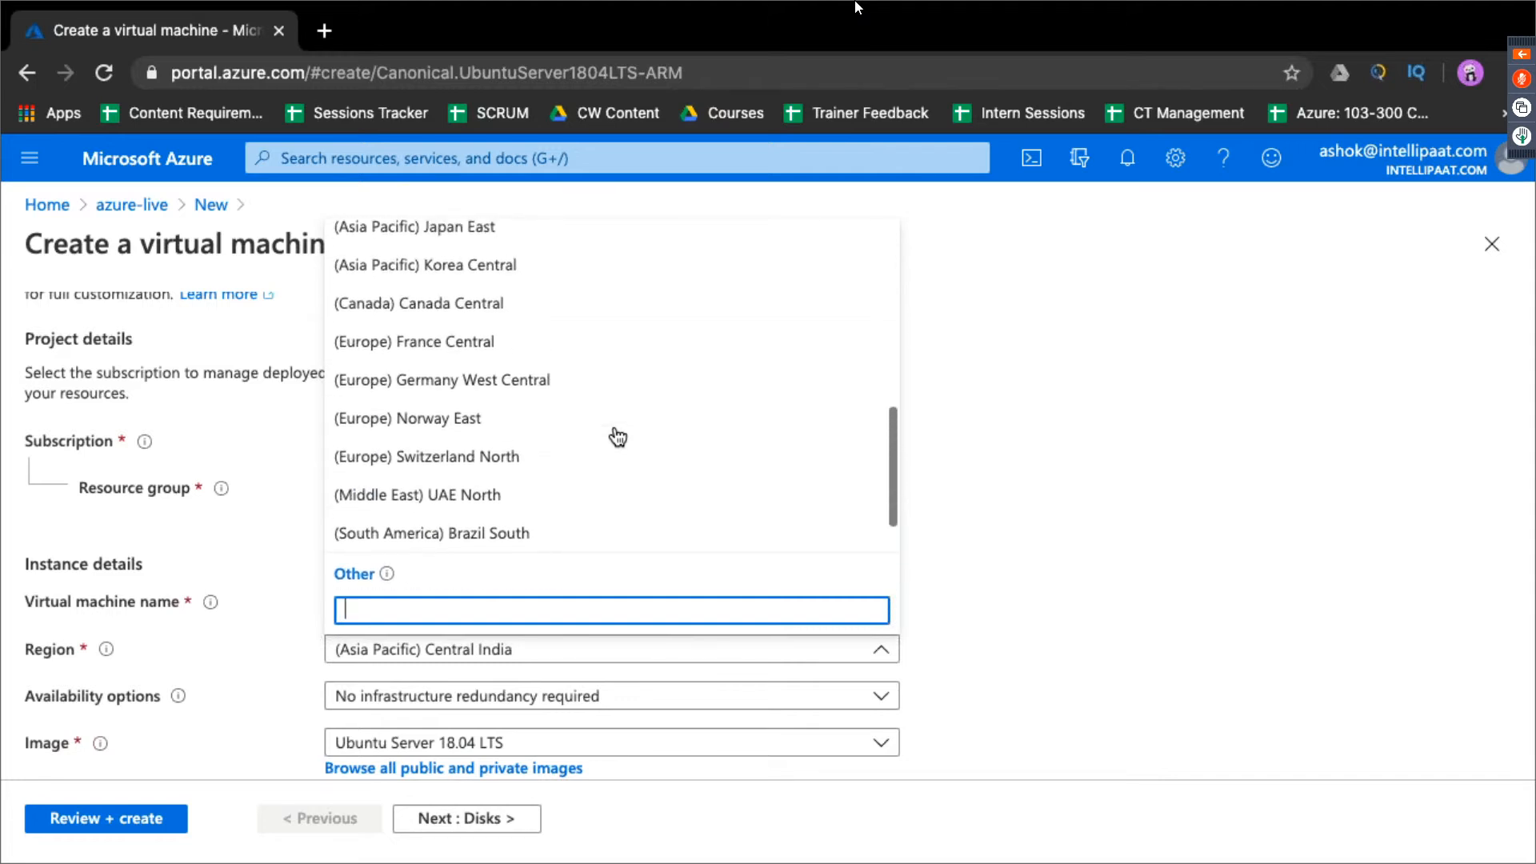
{"action": "left_click", "coordinate": [632, 387]}
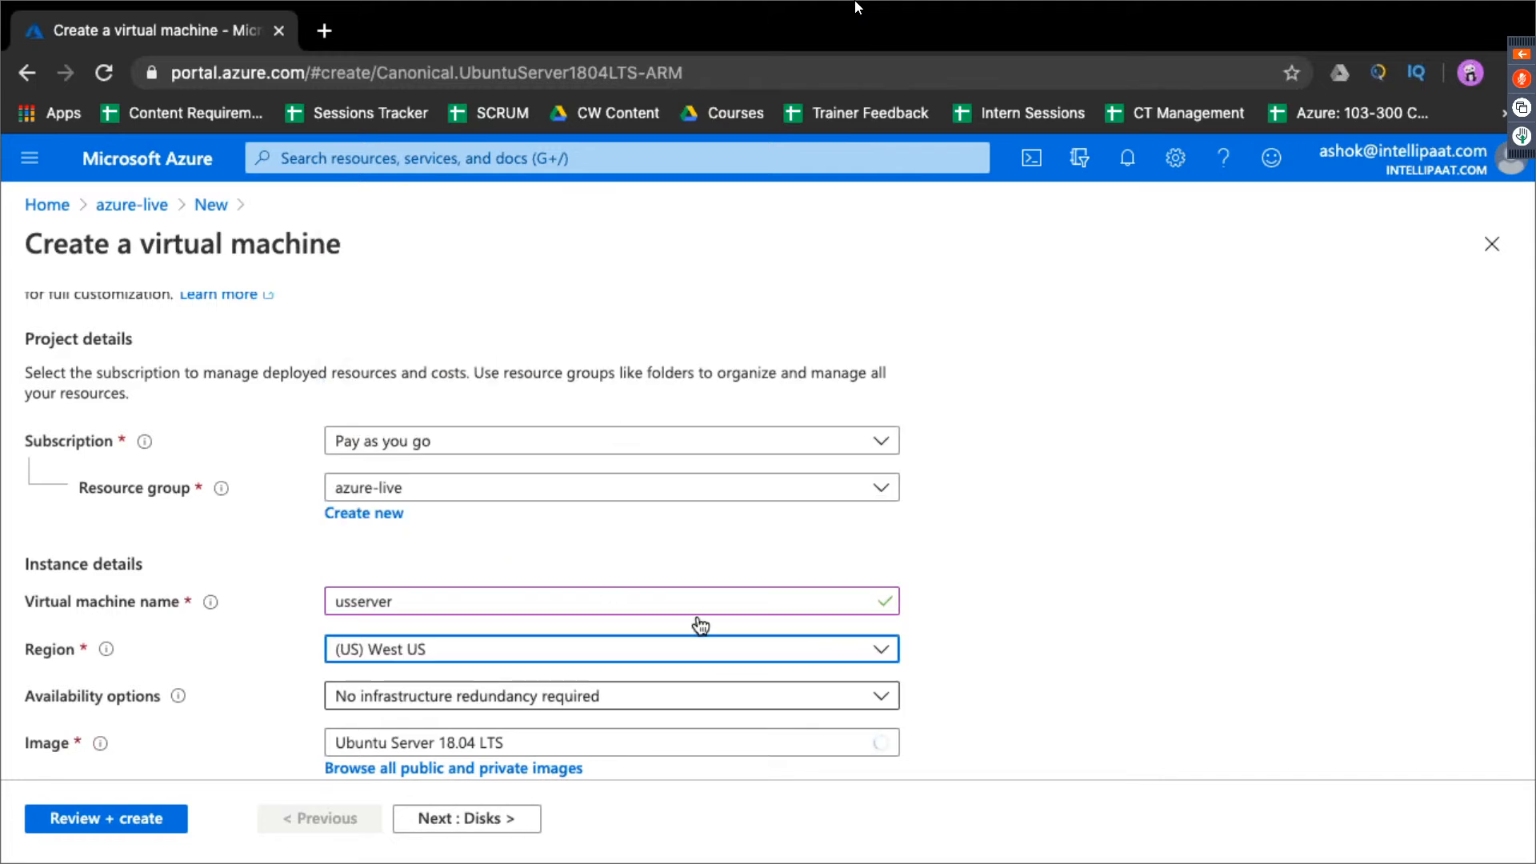
{"action": "scroll", "coordinate": [699, 624], "scroll_direction": "down", "scroll_amount": 2}
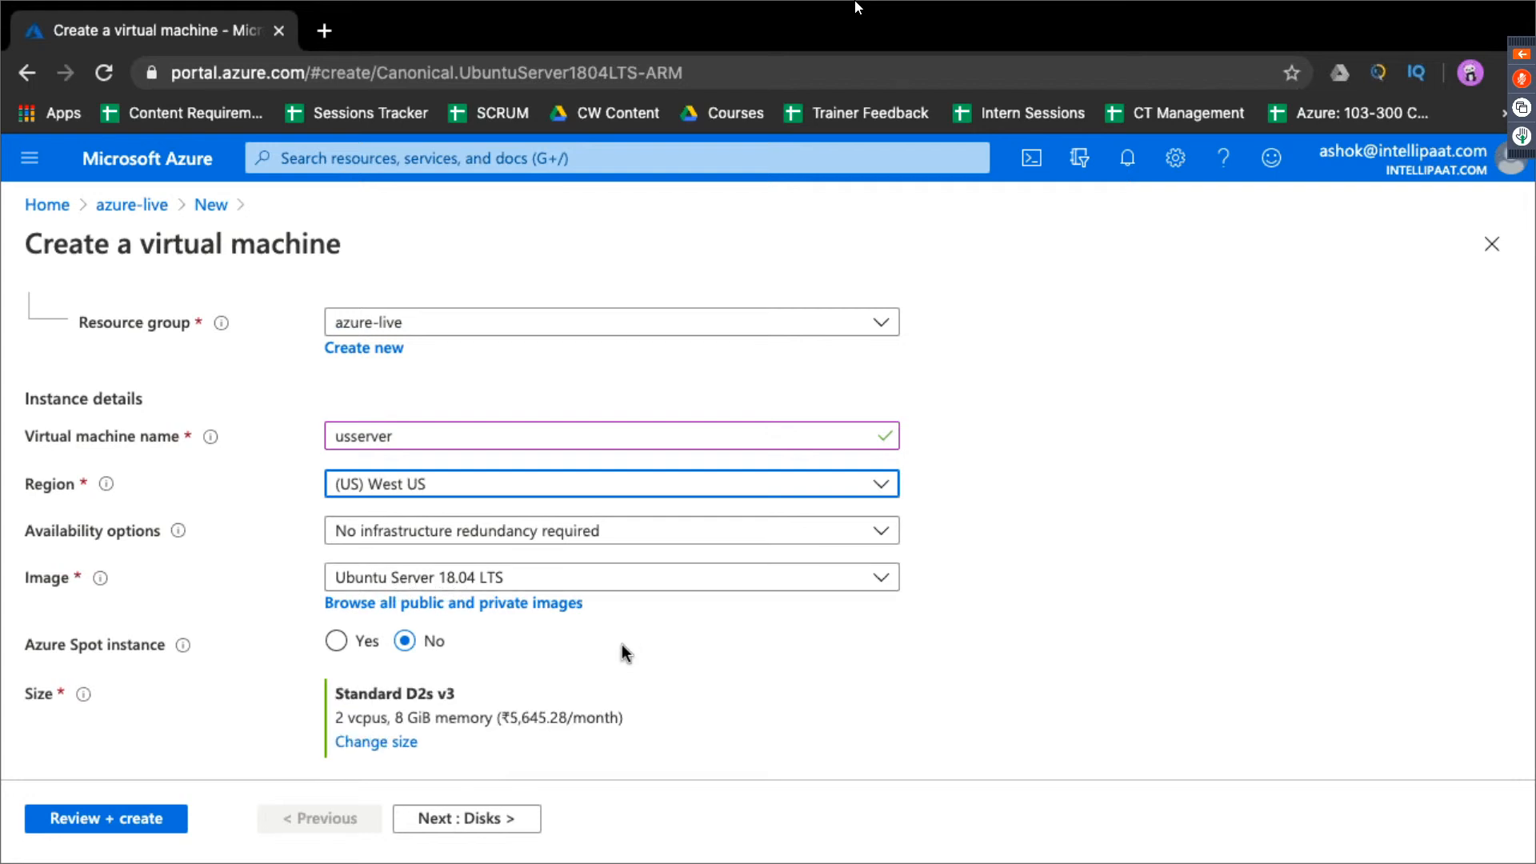
{"action": "scroll", "coordinate": [627, 652], "scroll_direction": "down", "scroll_amount": 3}
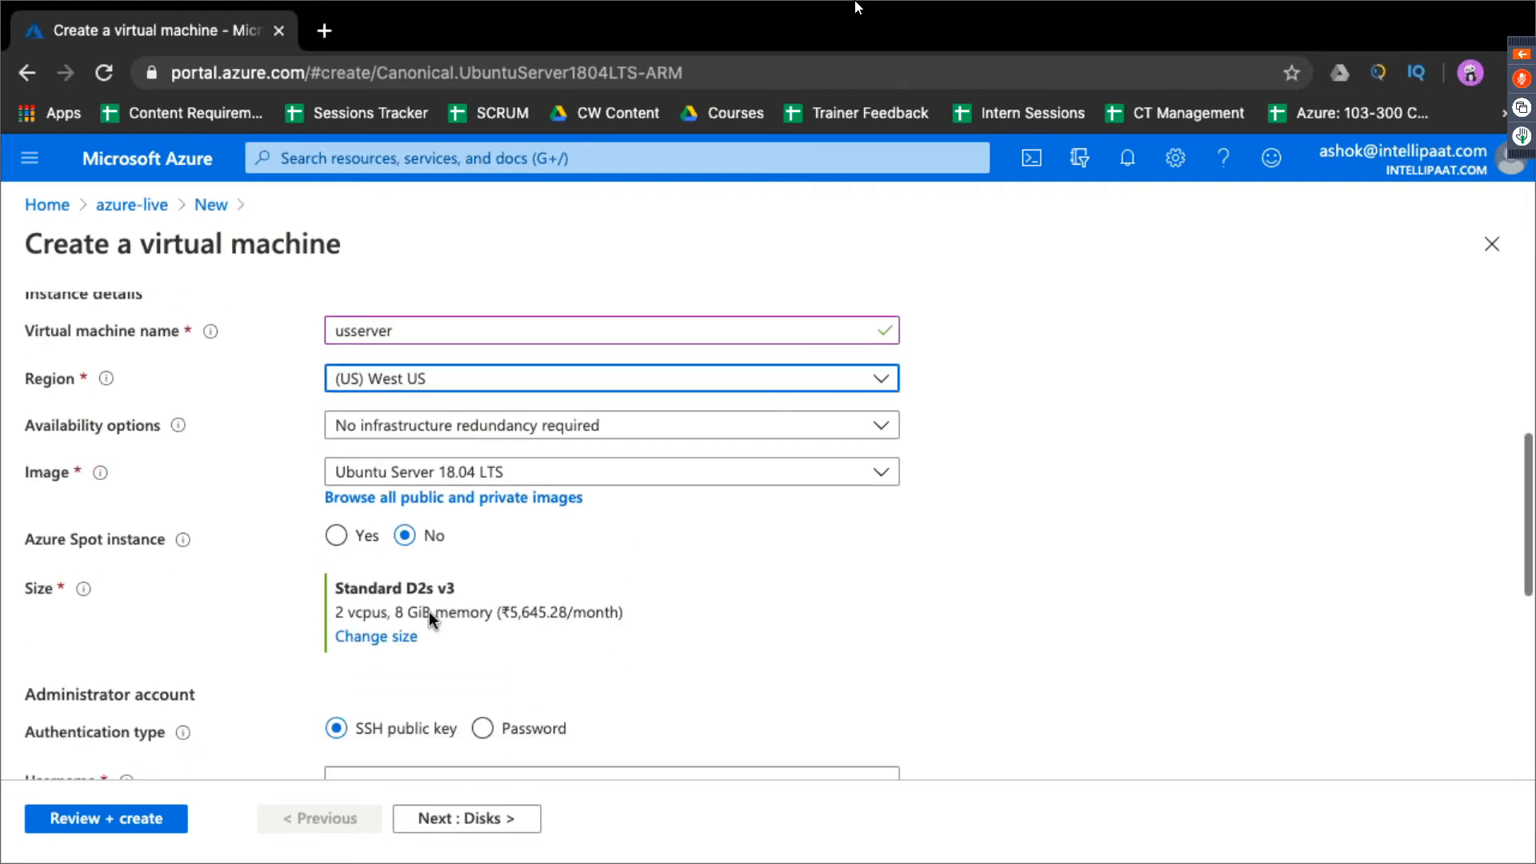
Change usserver's size from Standard D2s v3 to Standard B1s (1 vCPU, 1 GiB)
{"action": "left_click", "coordinate": [390, 636]}
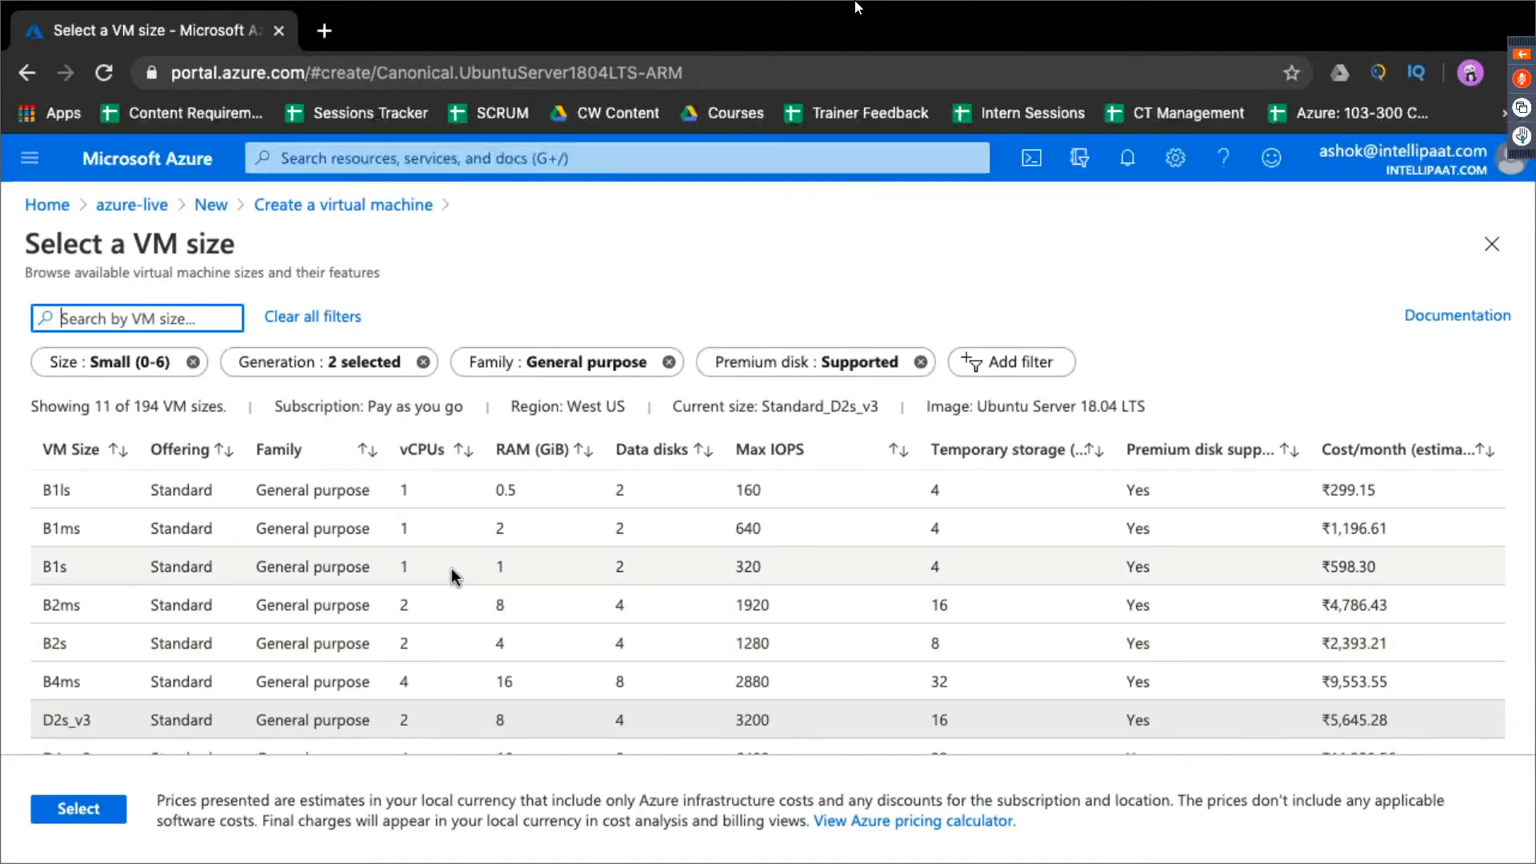
{"action": "left_click", "coordinate": [465, 577]}
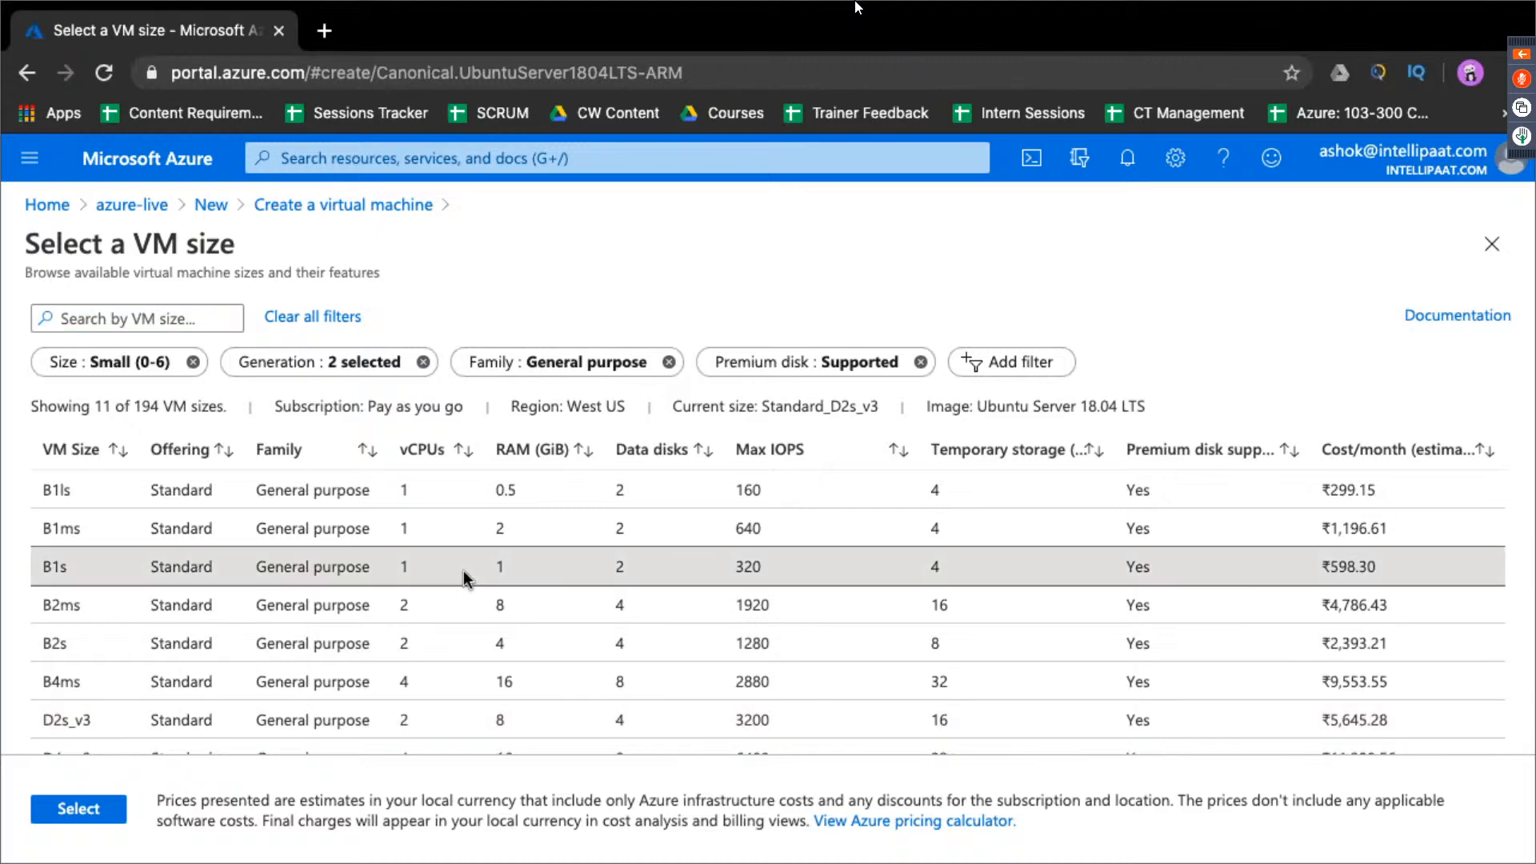
{"action": "left_click", "coordinate": [103, 812]}
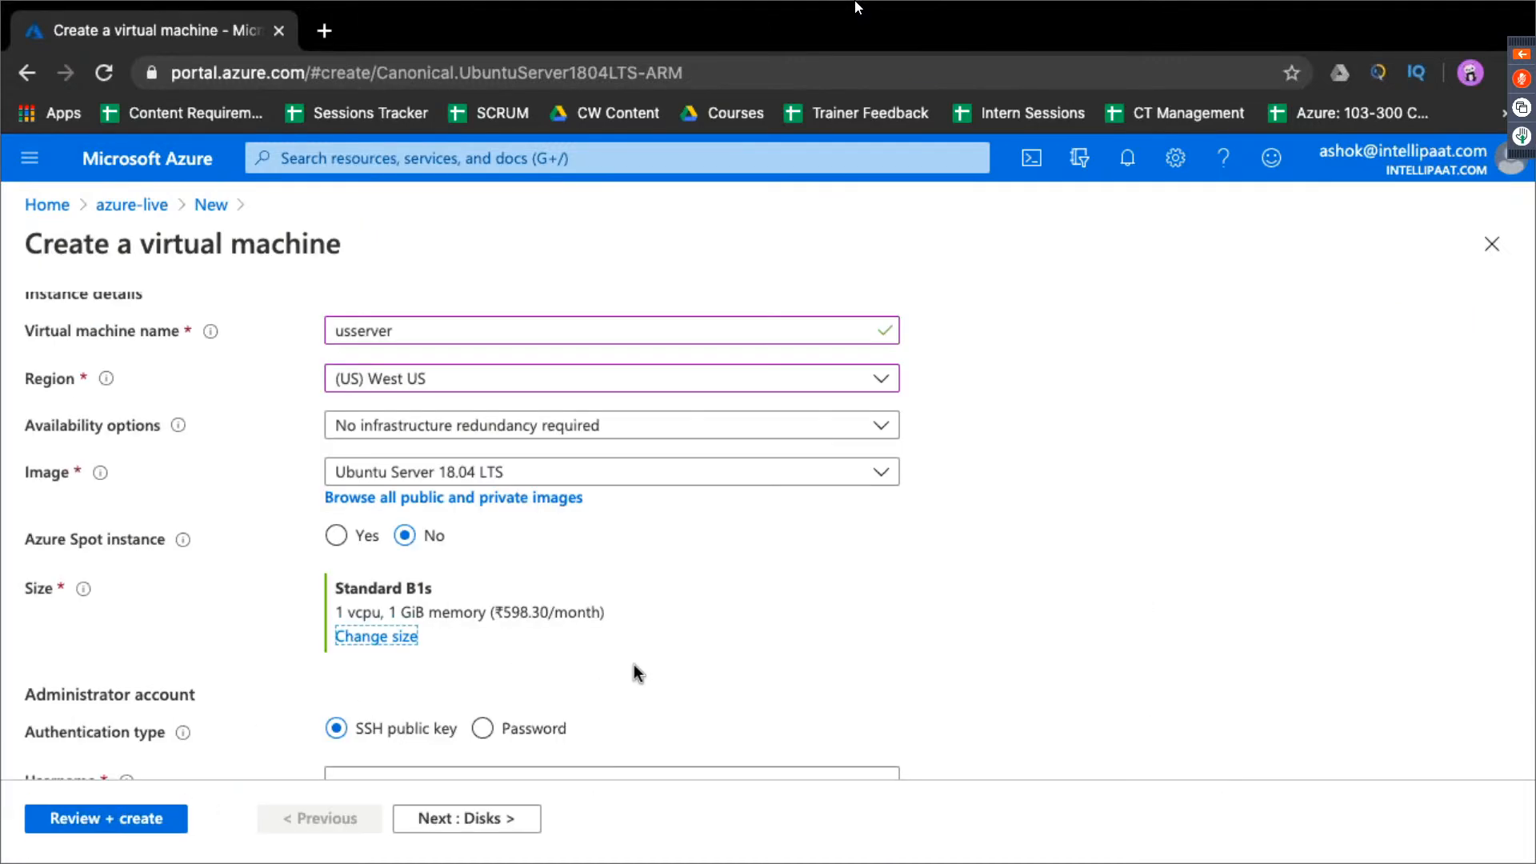
{"action": "scroll", "coordinate": [634, 672], "scroll_direction": "down", "scroll_amount": 2}
{"action": "scroll", "coordinate": [634, 670], "scroll_direction": "down", "scroll_amount": 2}
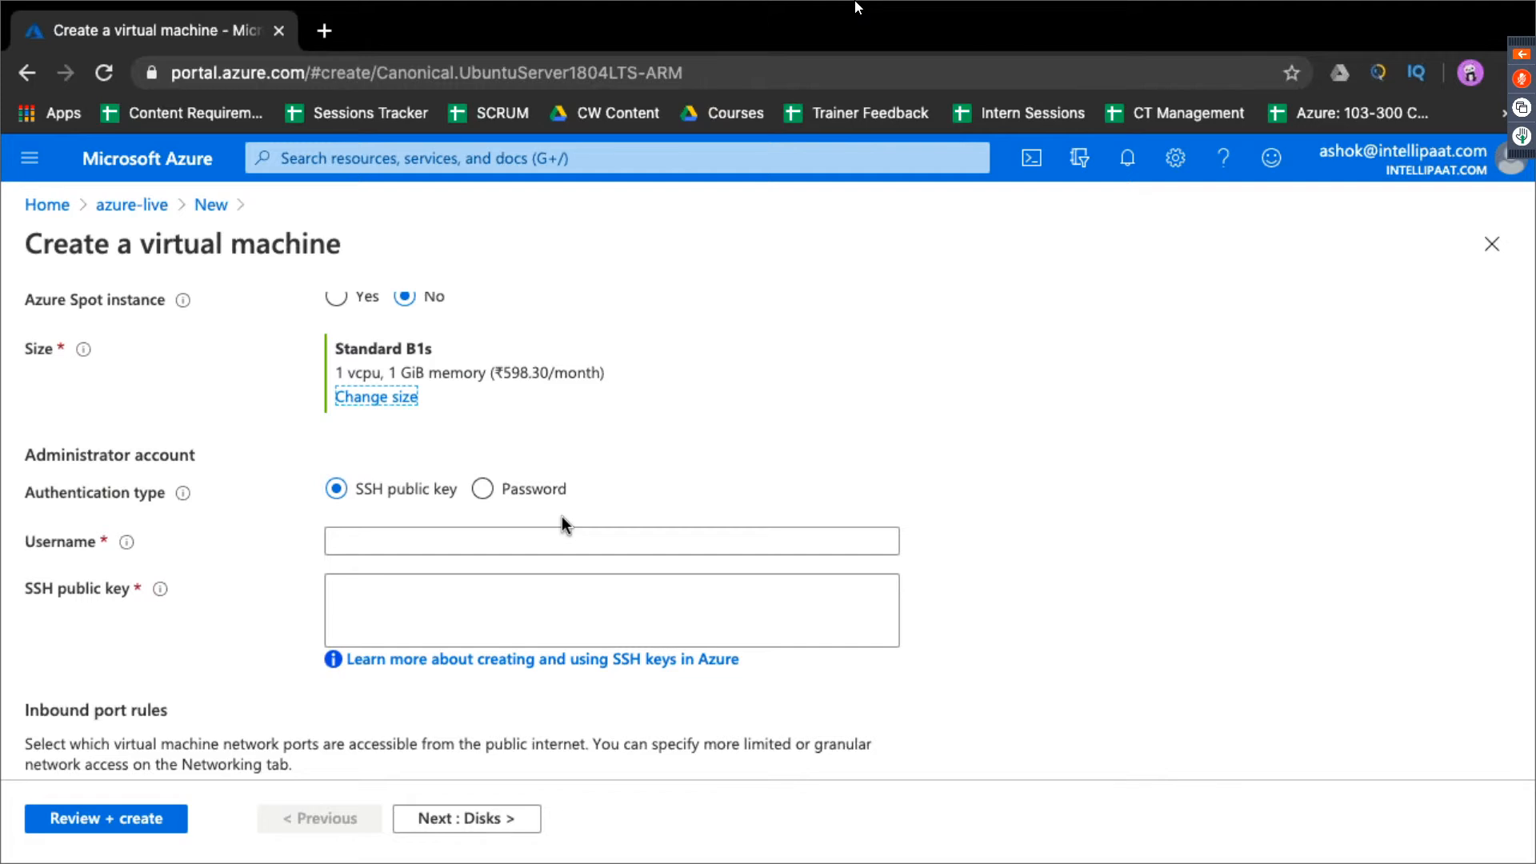
Set the administrator username and use password authentication with a confirmed password
{"action": "left_click", "coordinate": [462, 542]}
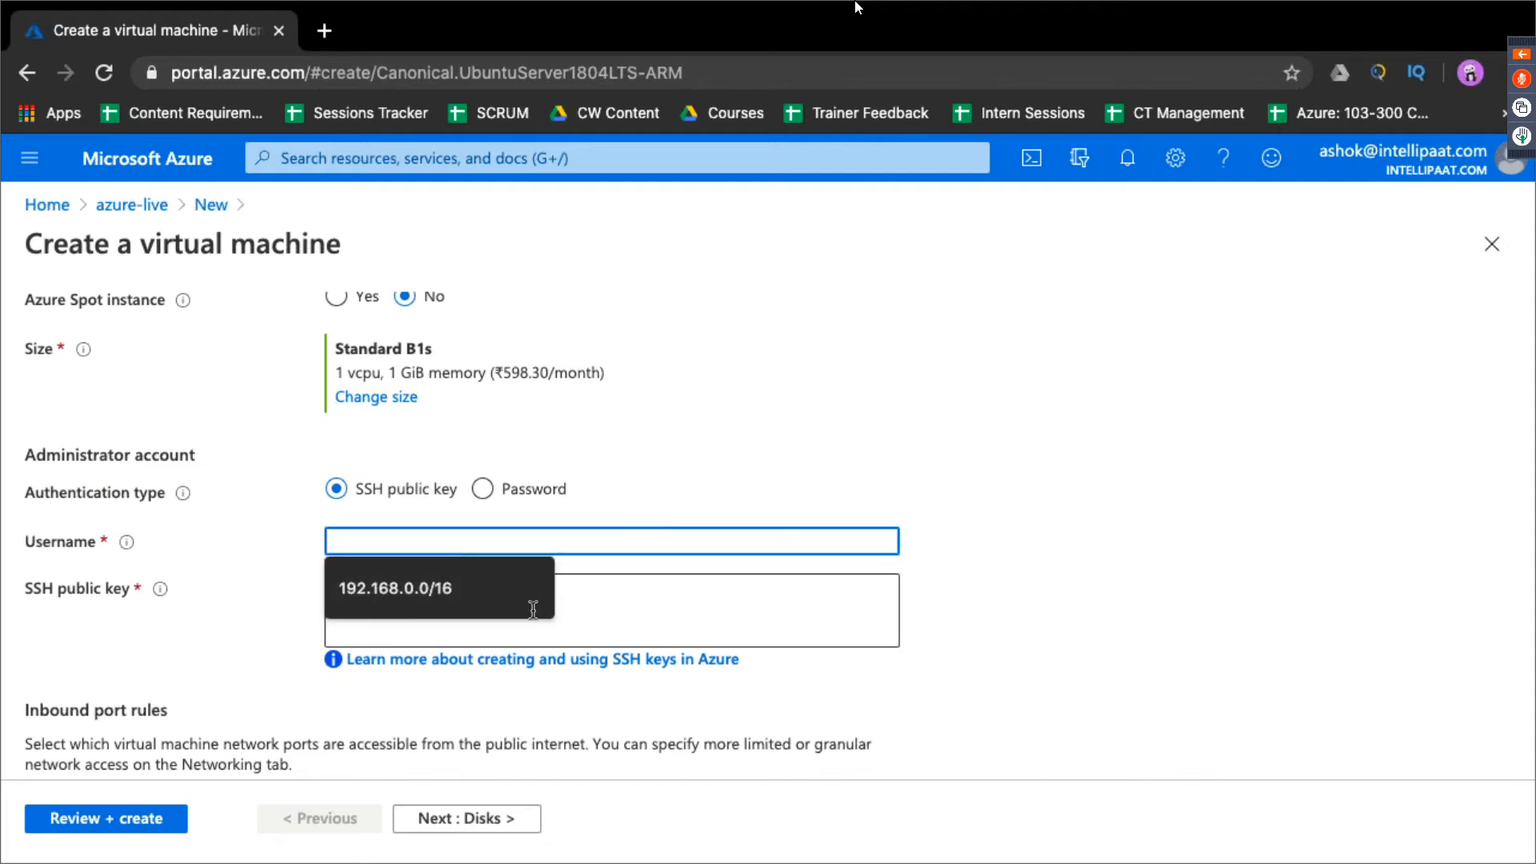
{"action": "scroll", "coordinate": [533, 610], "scroll_direction": "up", "scroll_amount": 4}
{"action": "scroll", "coordinate": [533, 610], "scroll_direction": "down", "scroll_amount": 4}
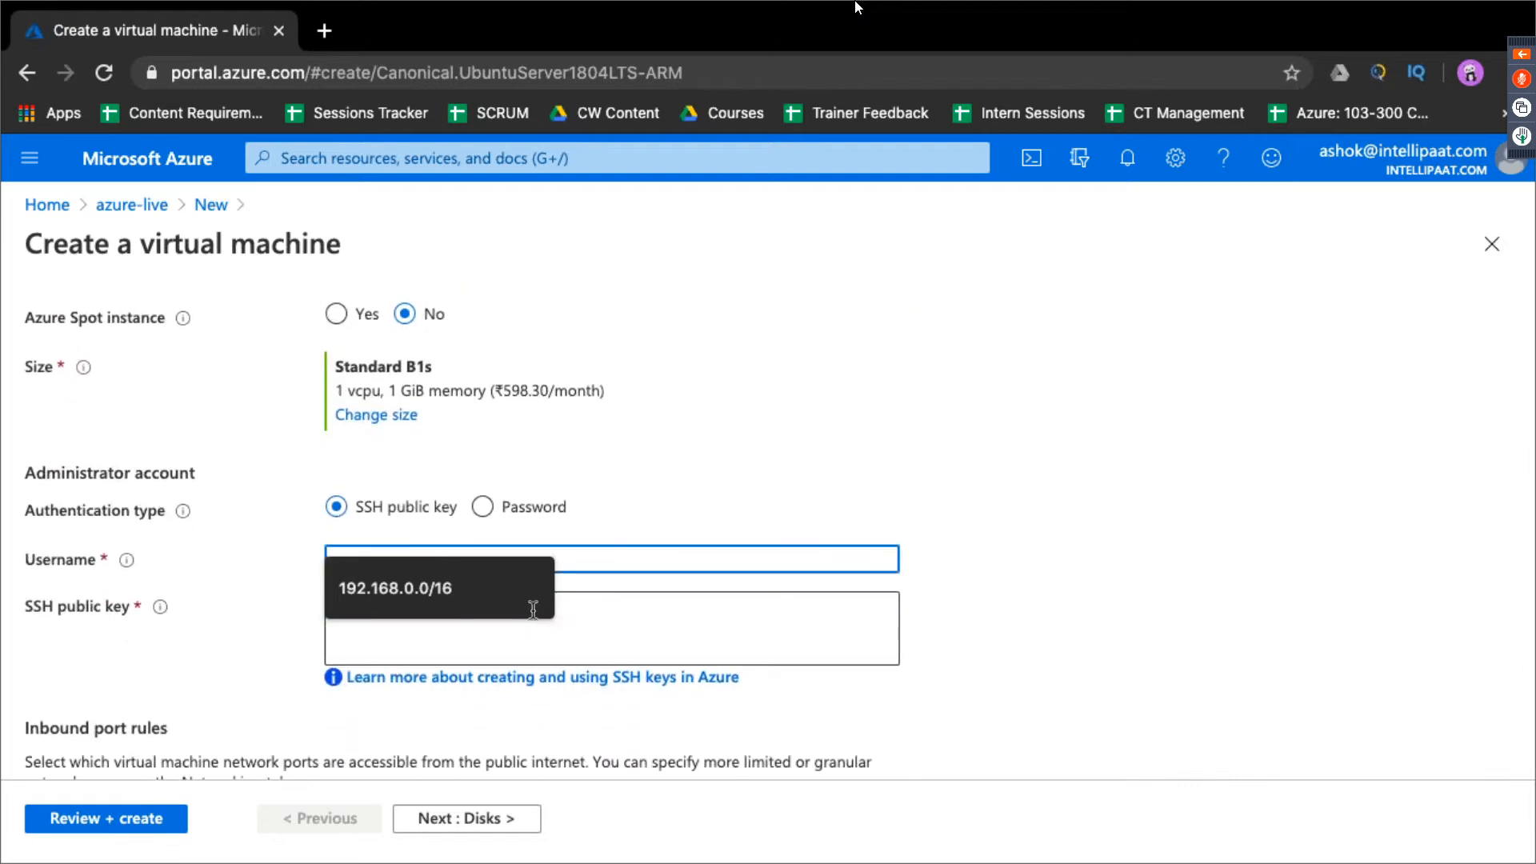
{"action": "type", "text": "us"}
{"action": "left_click", "coordinate": [524, 598]}
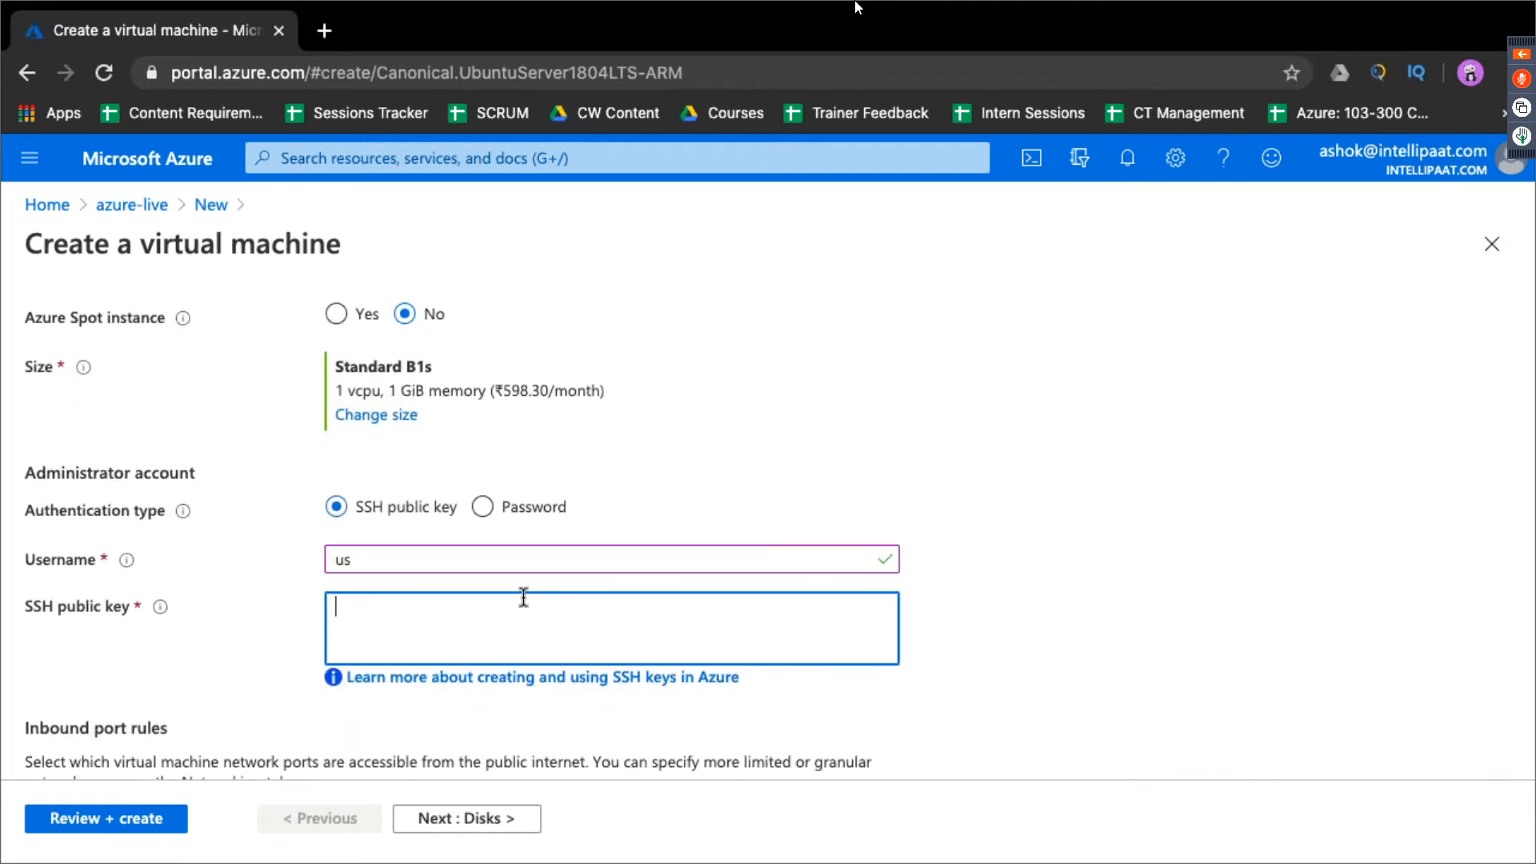
{"action": "left_click", "coordinate": [483, 507]}
{"action": "left_click", "coordinate": [475, 608]}
{"action": "type", "text": "Pas"}
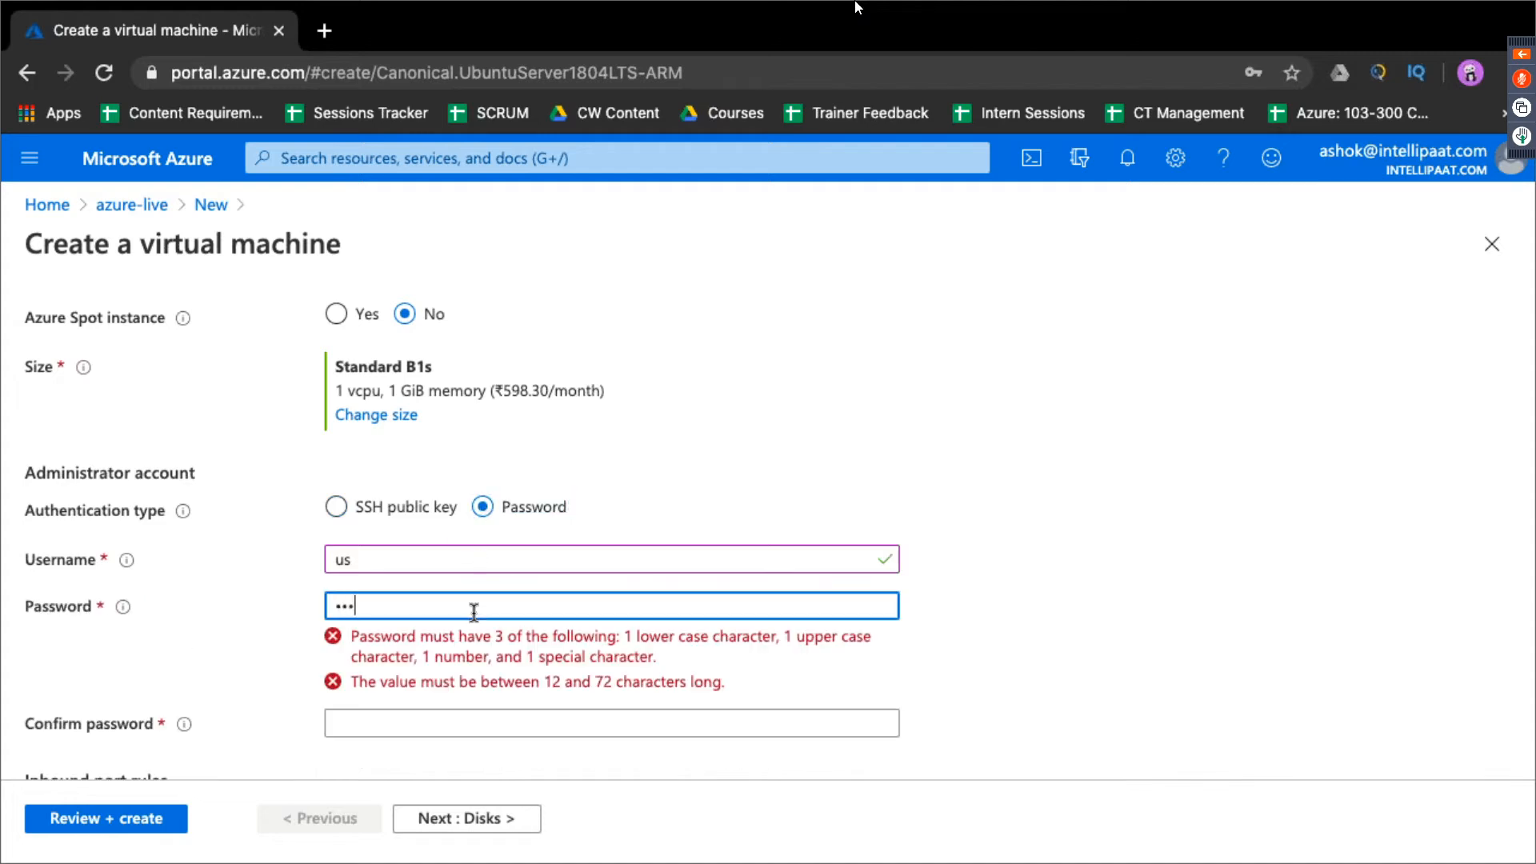
{"action": "type", "text": "•••••"}
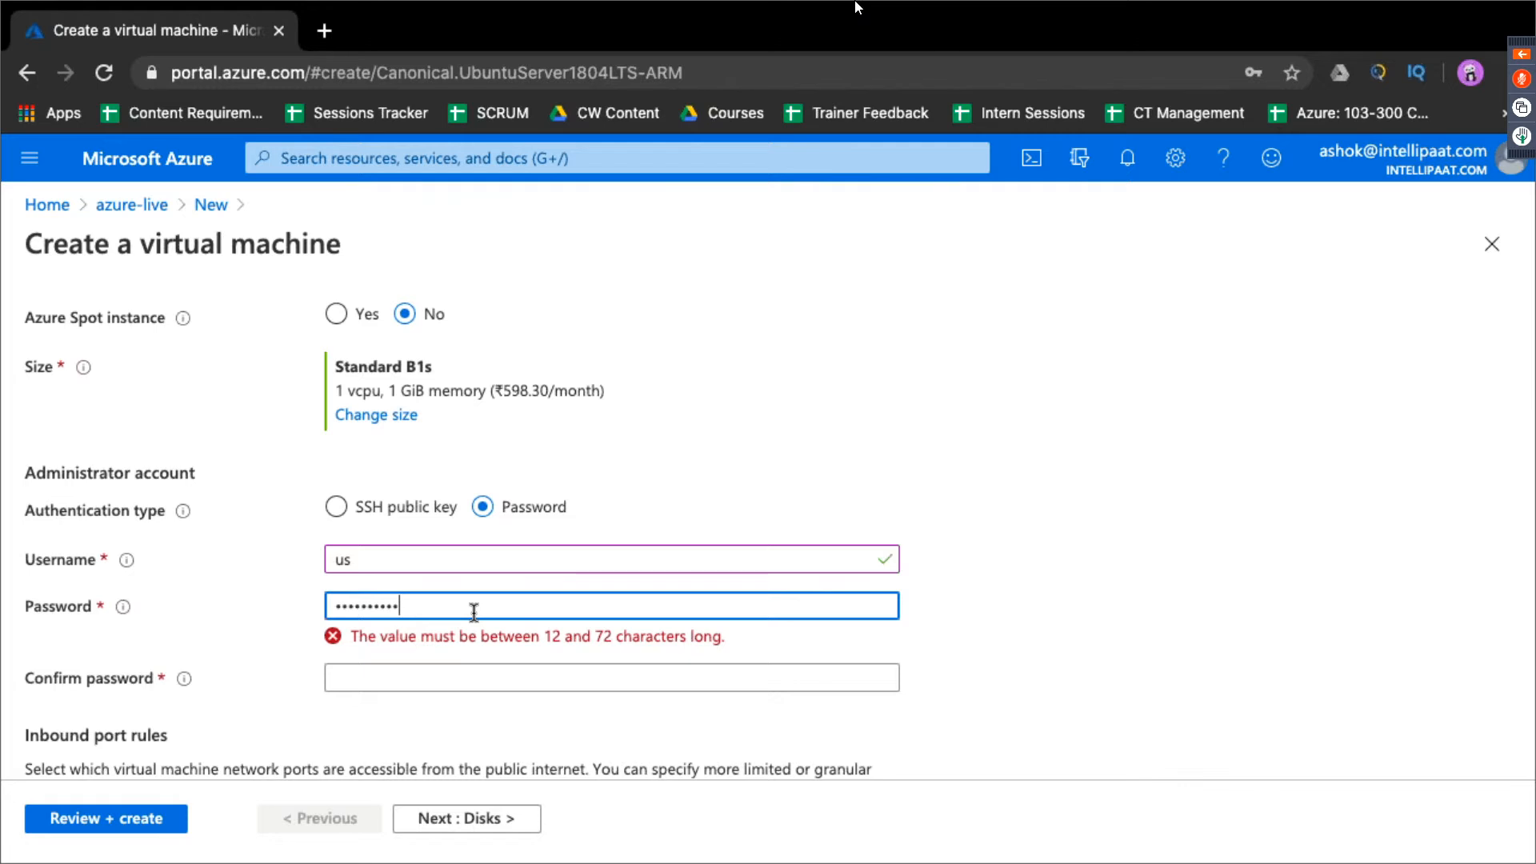
{"action": "type", "text": "•"}
{"action": "key", "text": "Tab"}
{"action": "type", "text": "Pa"}
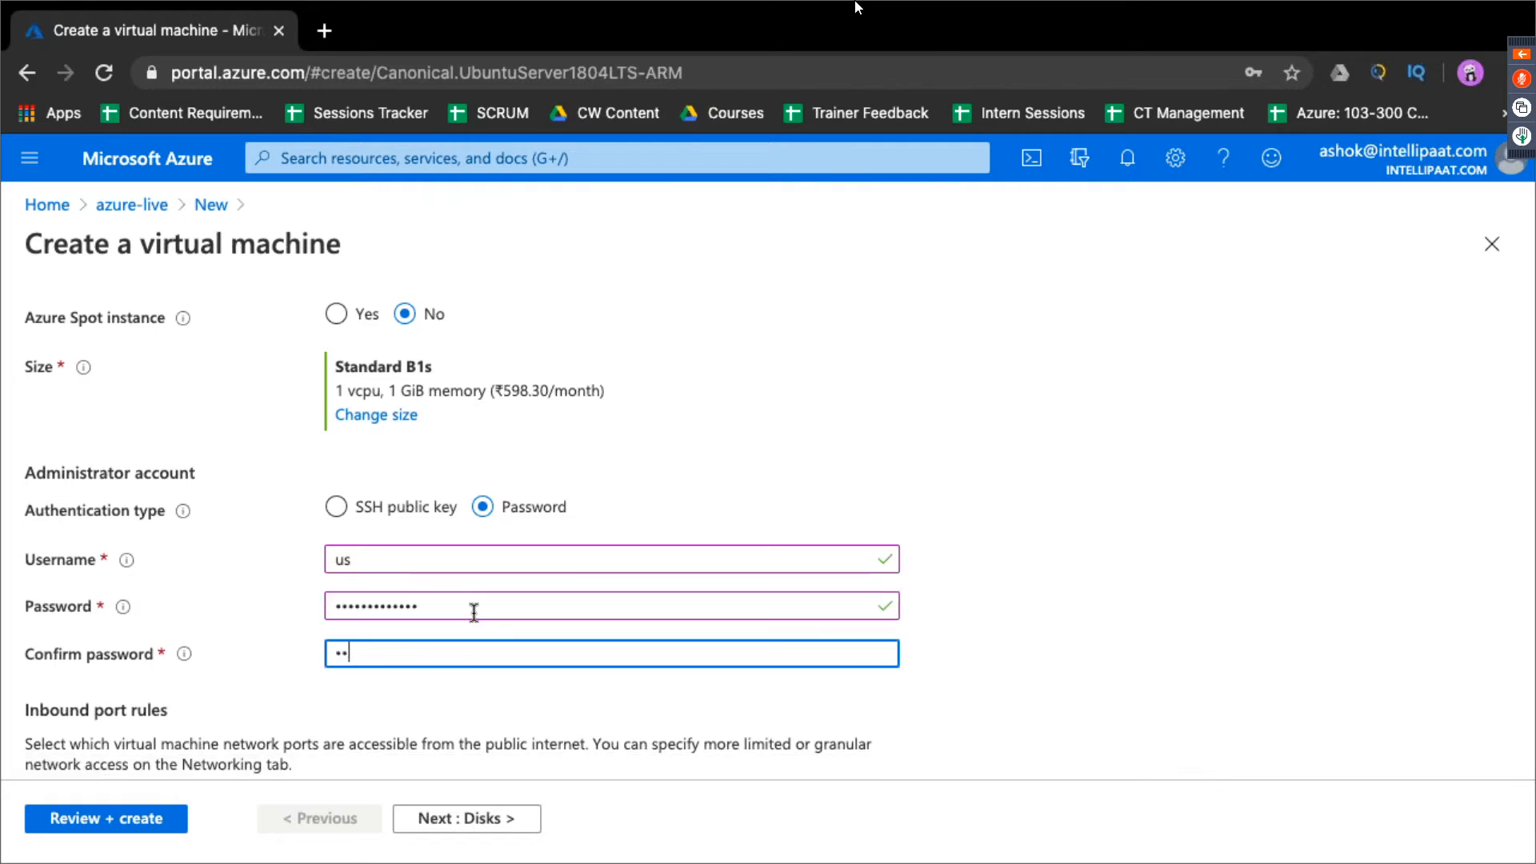
{"action": "type", "text": "s"}
Allow inbound HTTP (80) in addition to SSH (22)
{"action": "scroll", "coordinate": [729, 668], "scroll_direction": "down", "scroll_amount": 4}
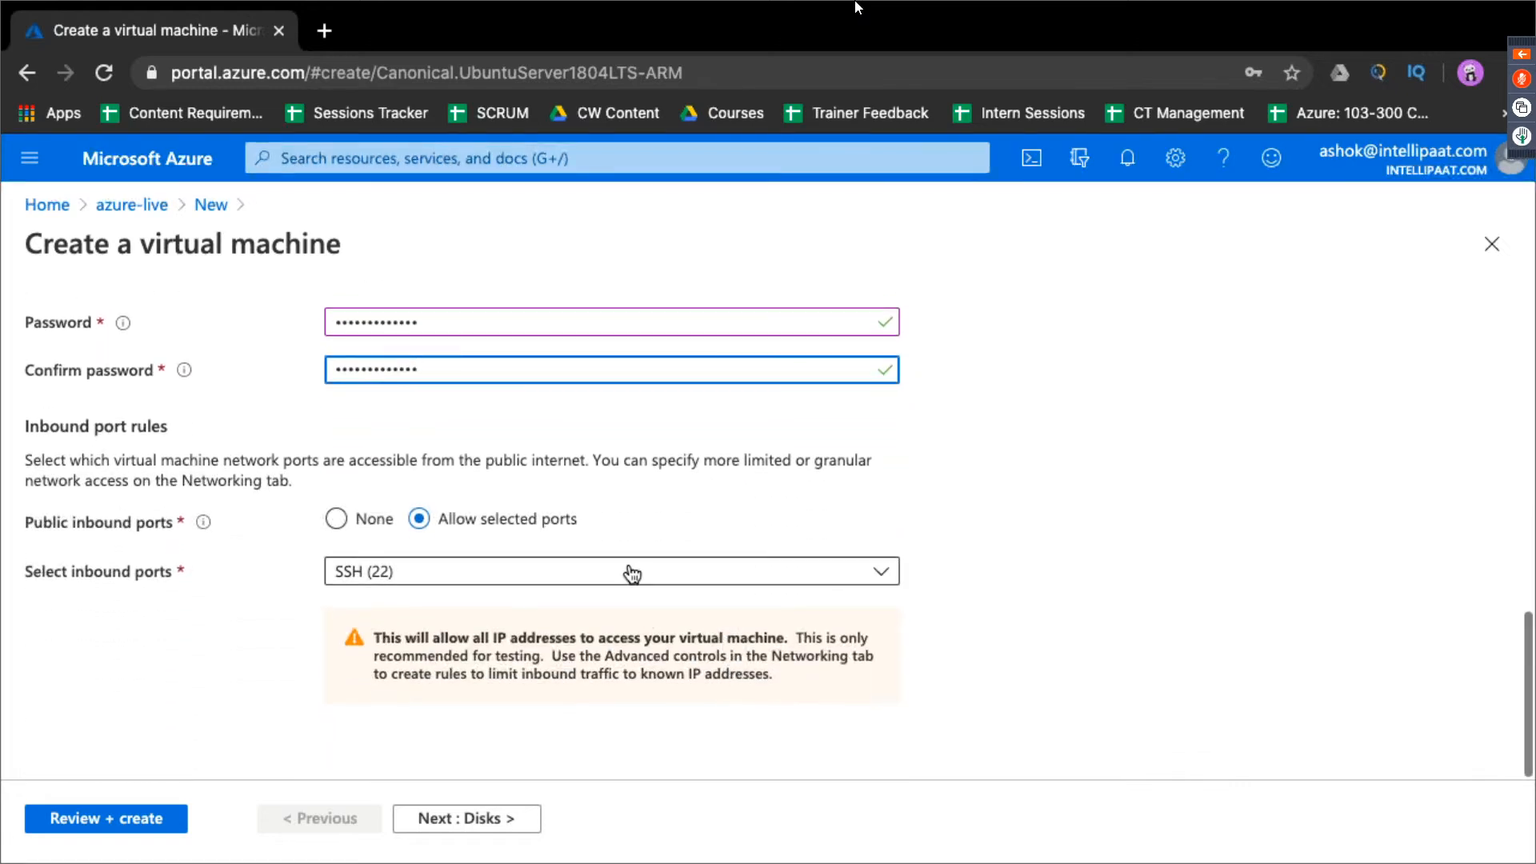
{"action": "left_click", "coordinate": [632, 574]}
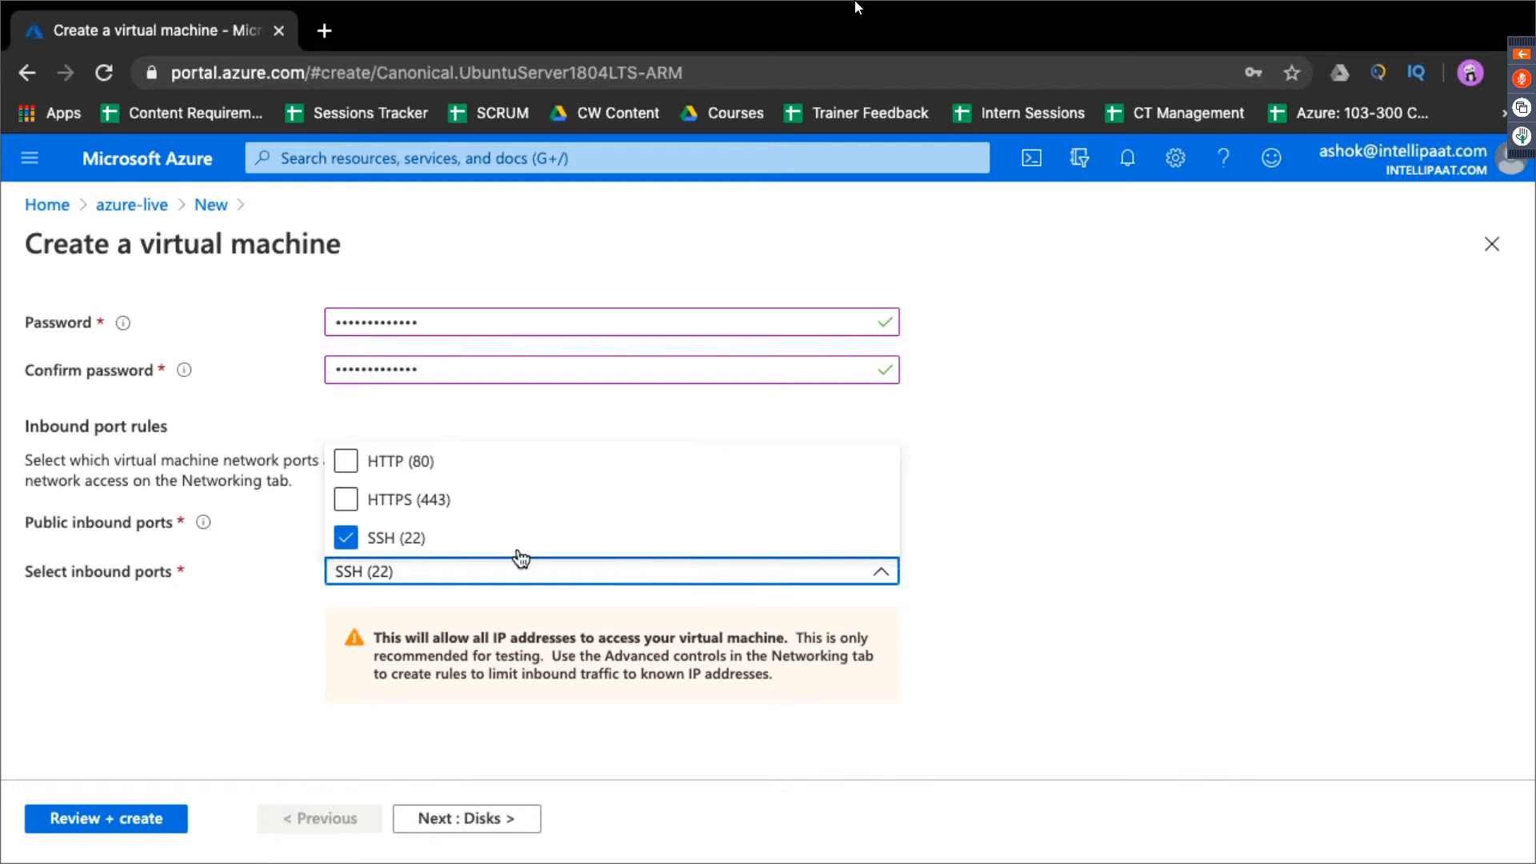
{"action": "left_click", "coordinate": [347, 462]}
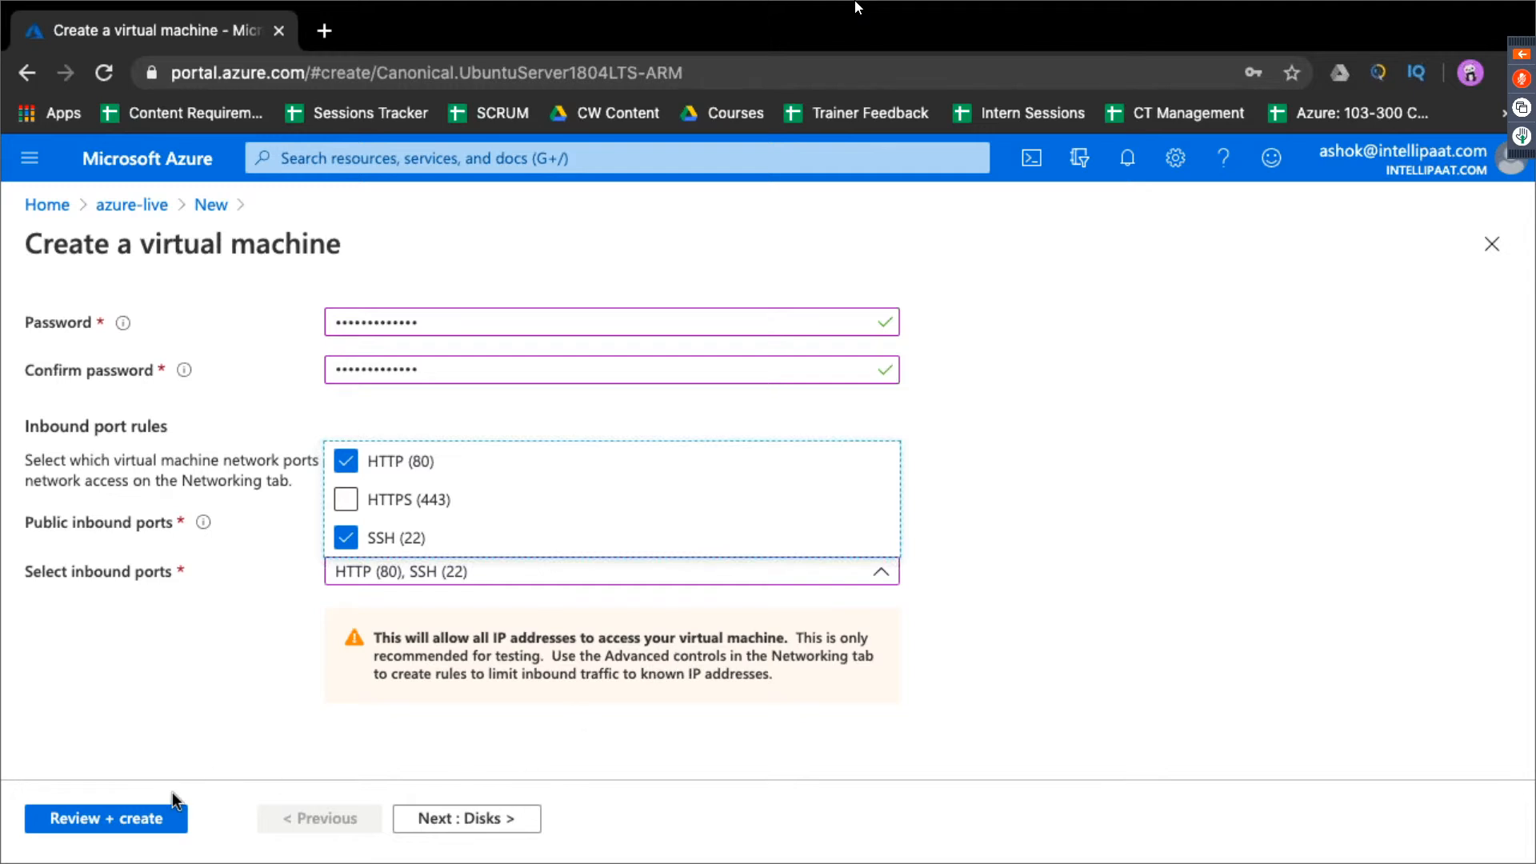
Validate and create the usserver VM, then go back to the Azure home page
{"action": "left_click", "coordinate": [103, 820]}
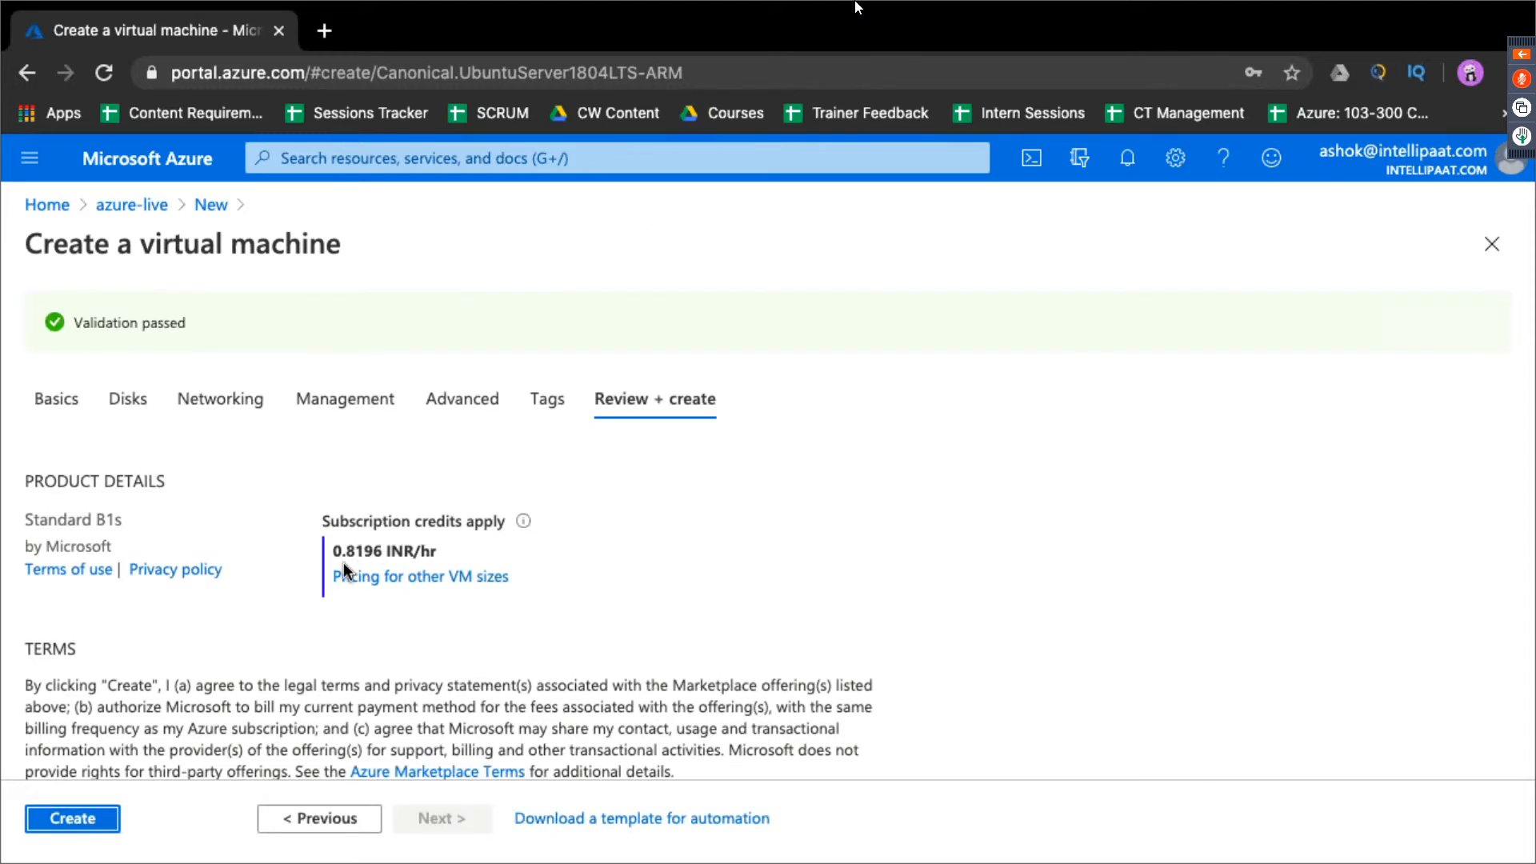
{"action": "scroll", "coordinate": [368, 611], "scroll_direction": "down", "scroll_amount": 10}
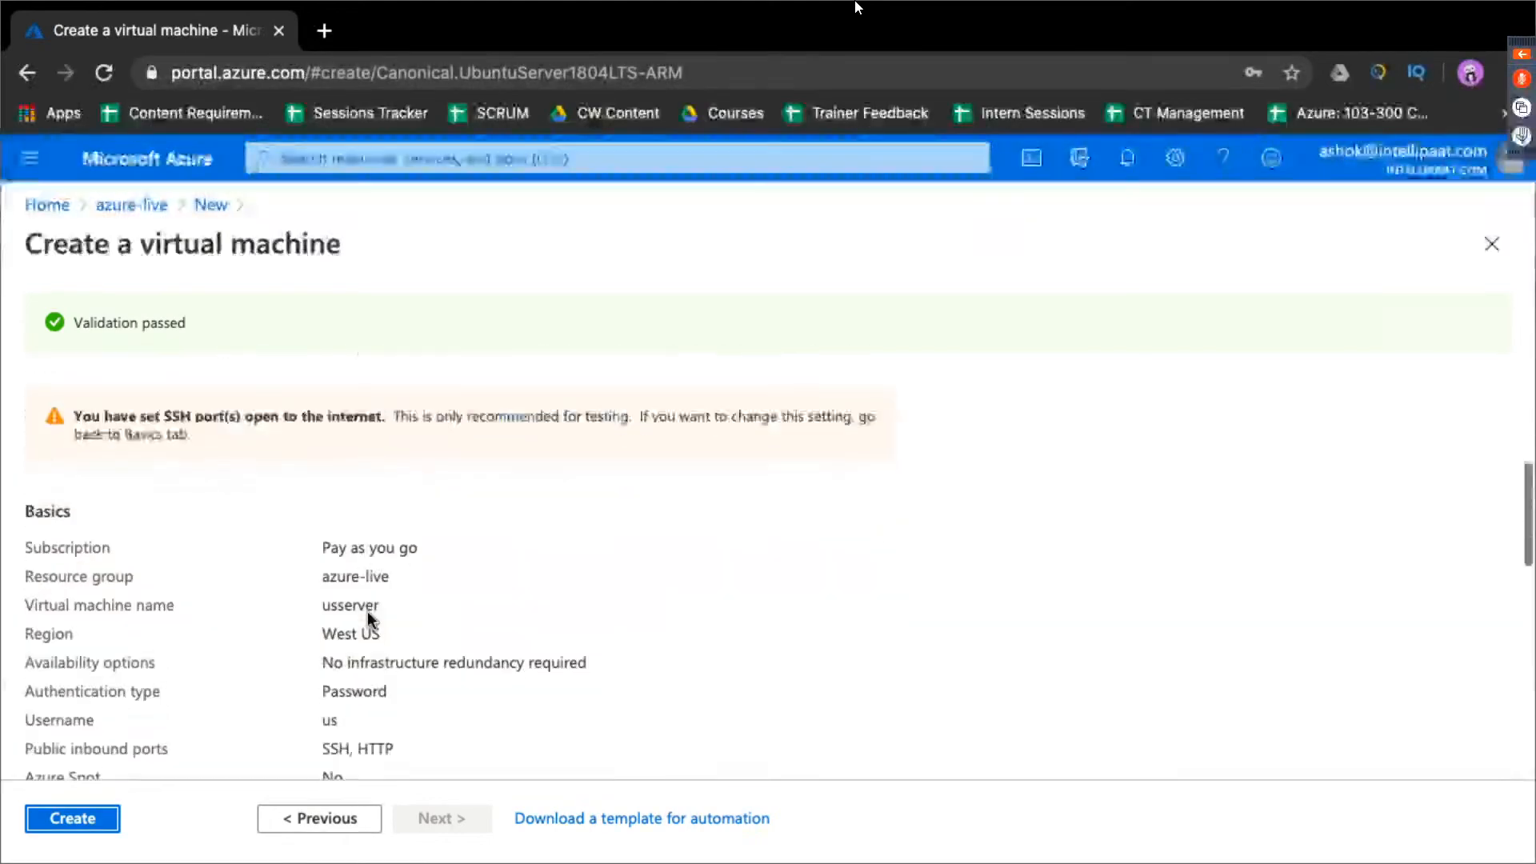
{"action": "scroll", "coordinate": [367, 611], "scroll_direction": "up", "scroll_amount": 10}
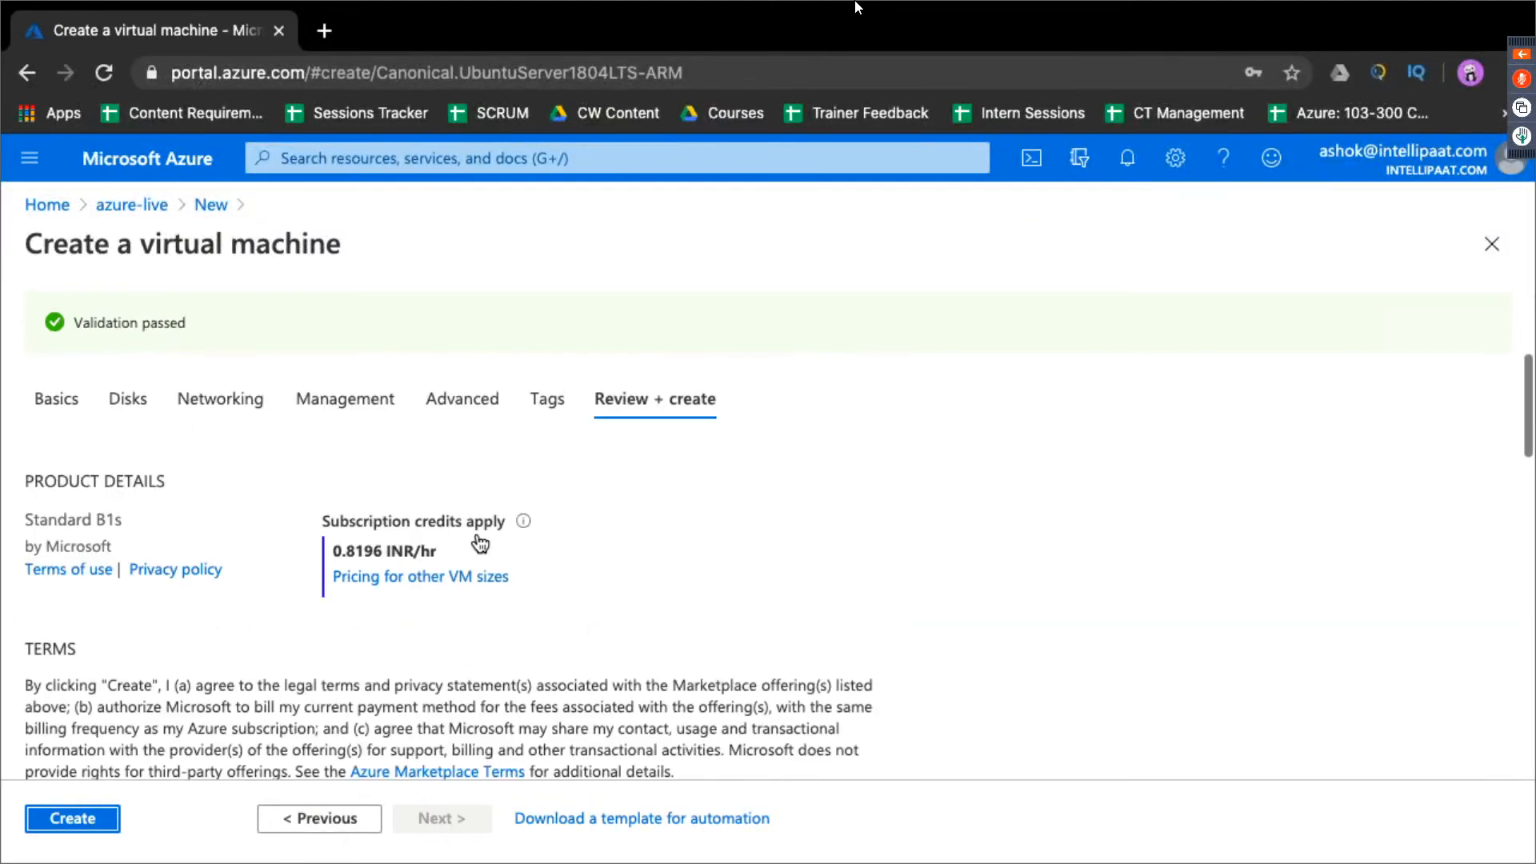
{"action": "left_click", "coordinate": [88, 824]}
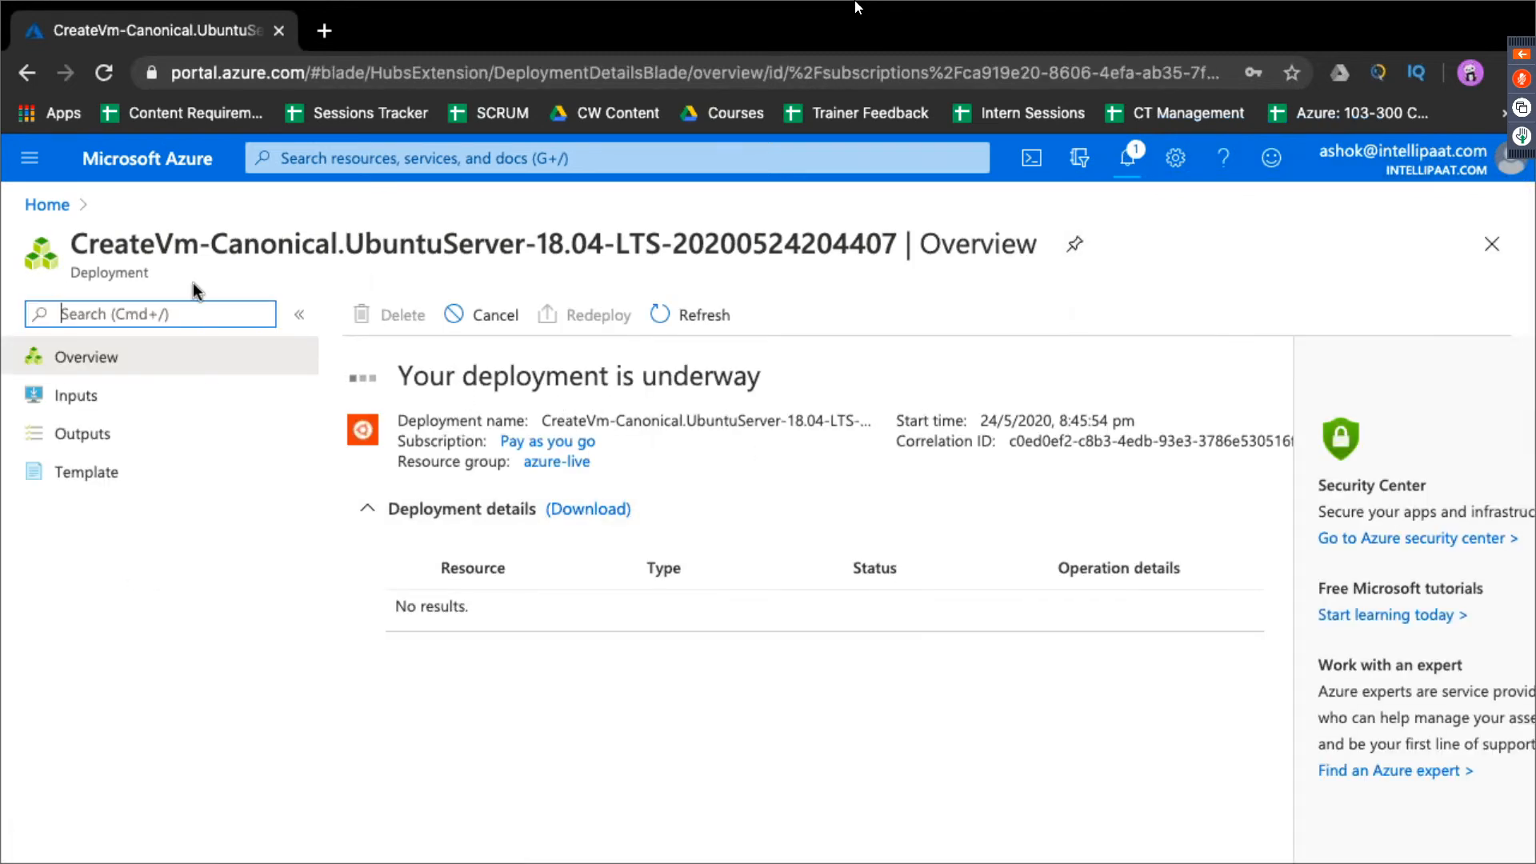
{"action": "left_click", "coordinate": [44, 209]}
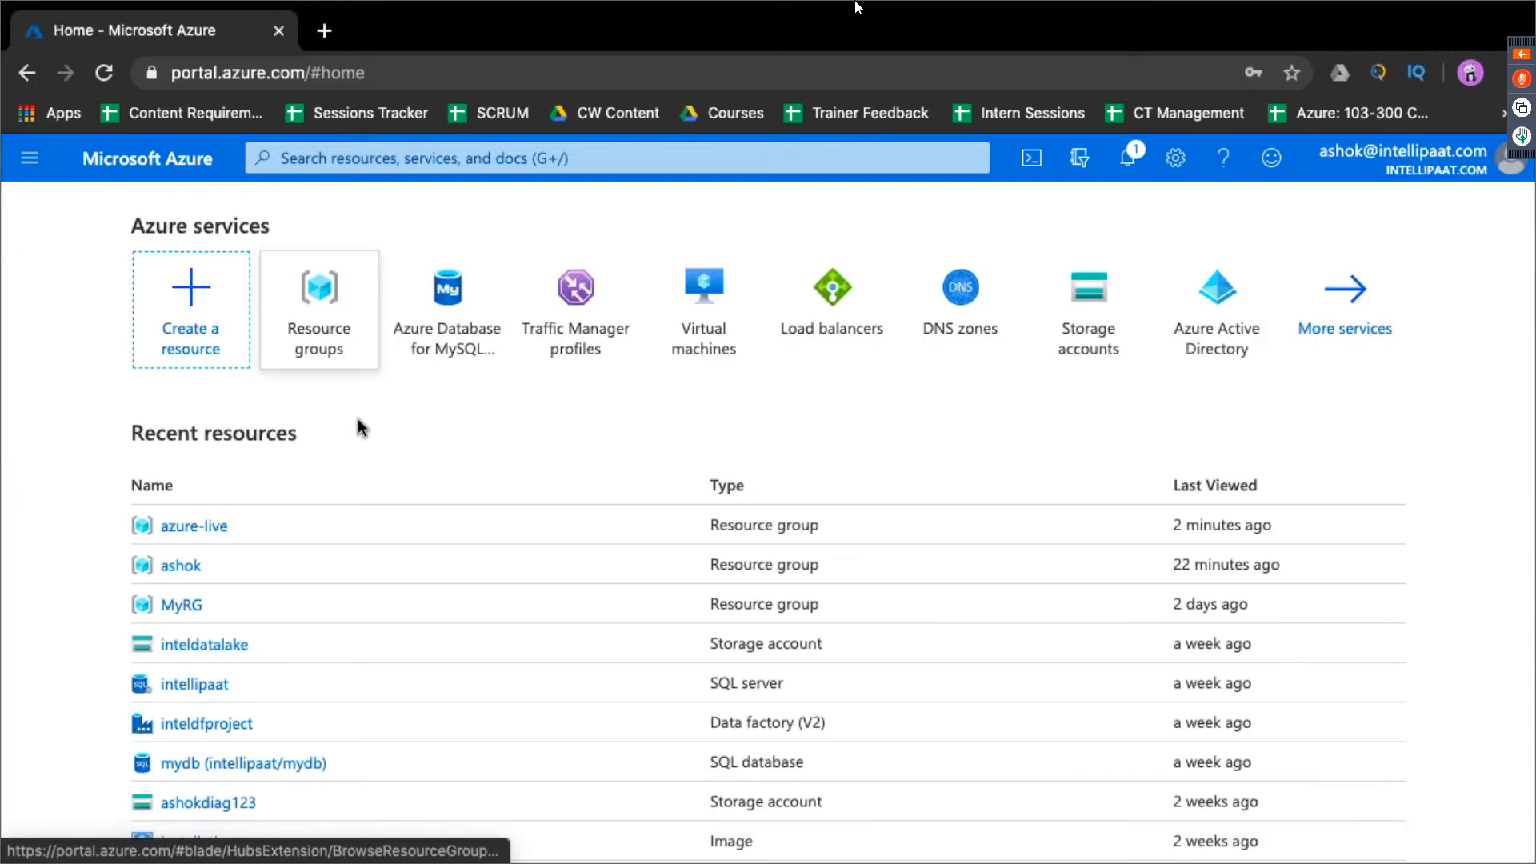
In azure-live, start an Ubuntu Server 18.04 LTS VM named indianserver in South India
{"action": "left_click", "coordinate": [195, 526]}
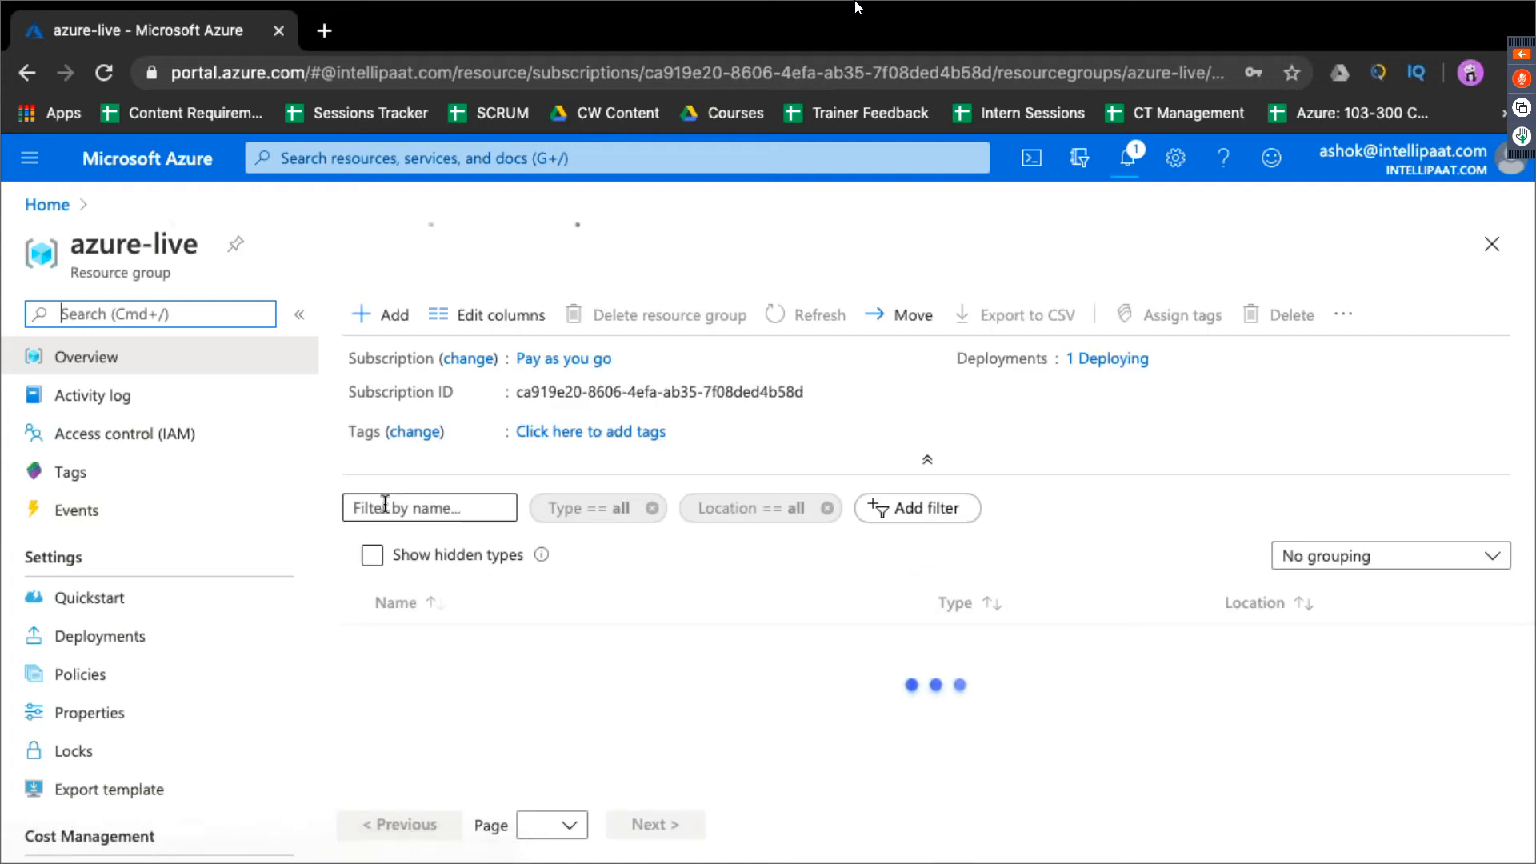
{"action": "left_click", "coordinate": [387, 329]}
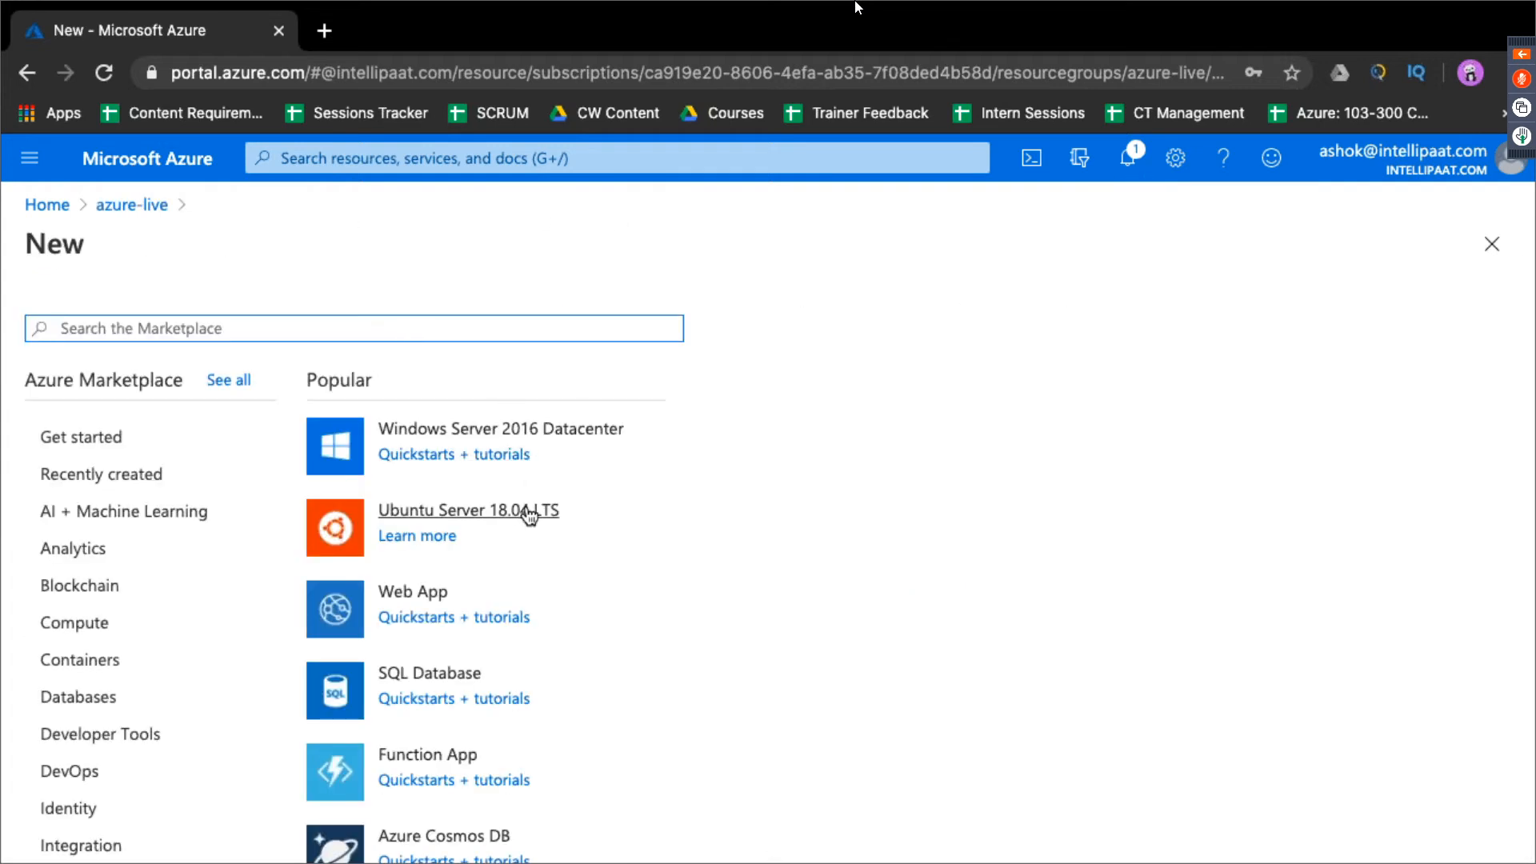
{"action": "left_click", "coordinate": [528, 512]}
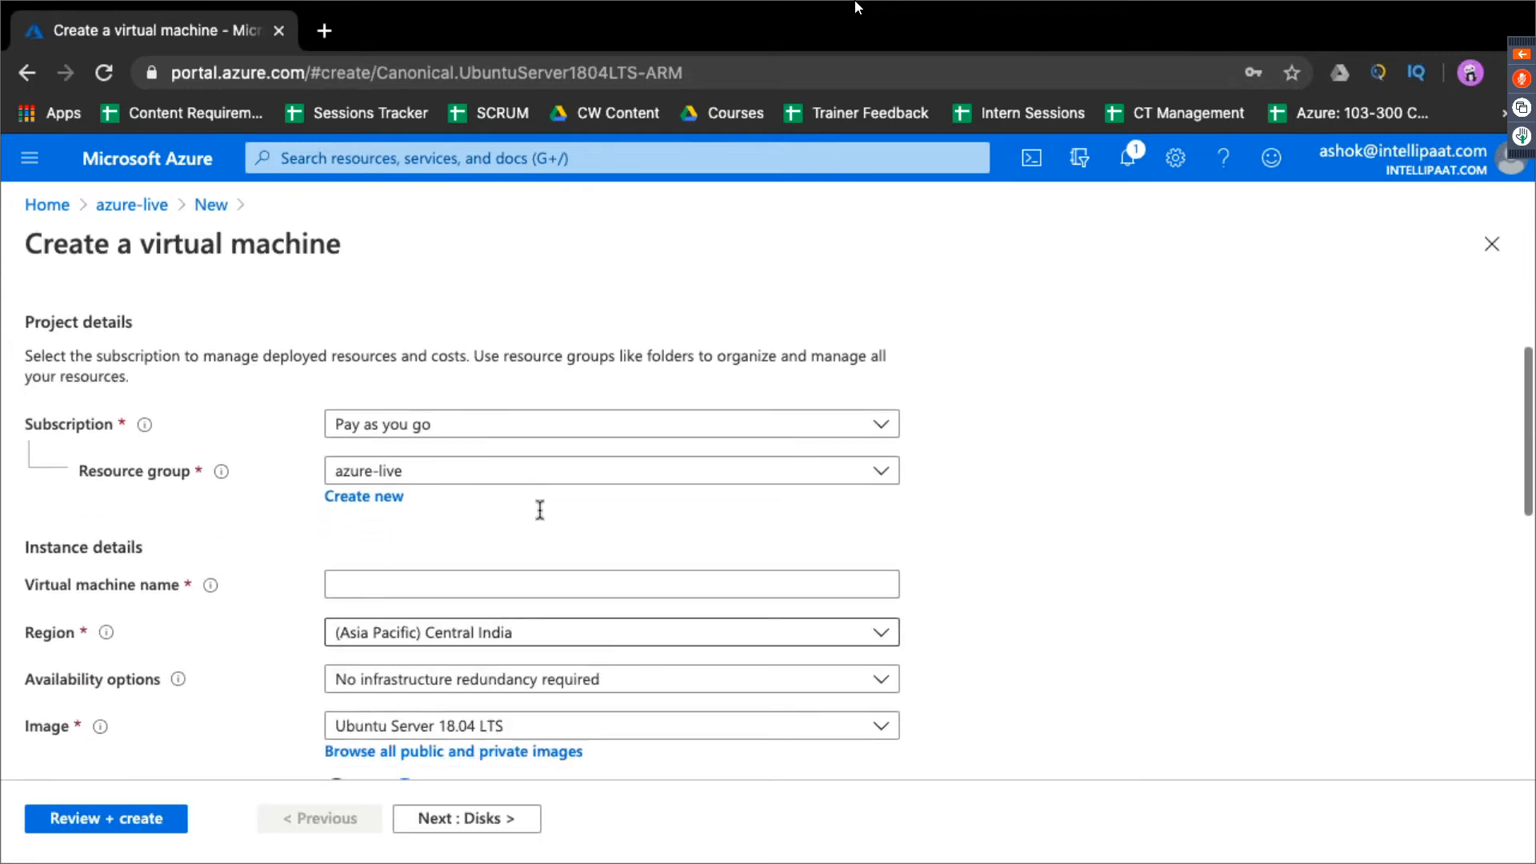
{"action": "left_click", "coordinate": [536, 580]}
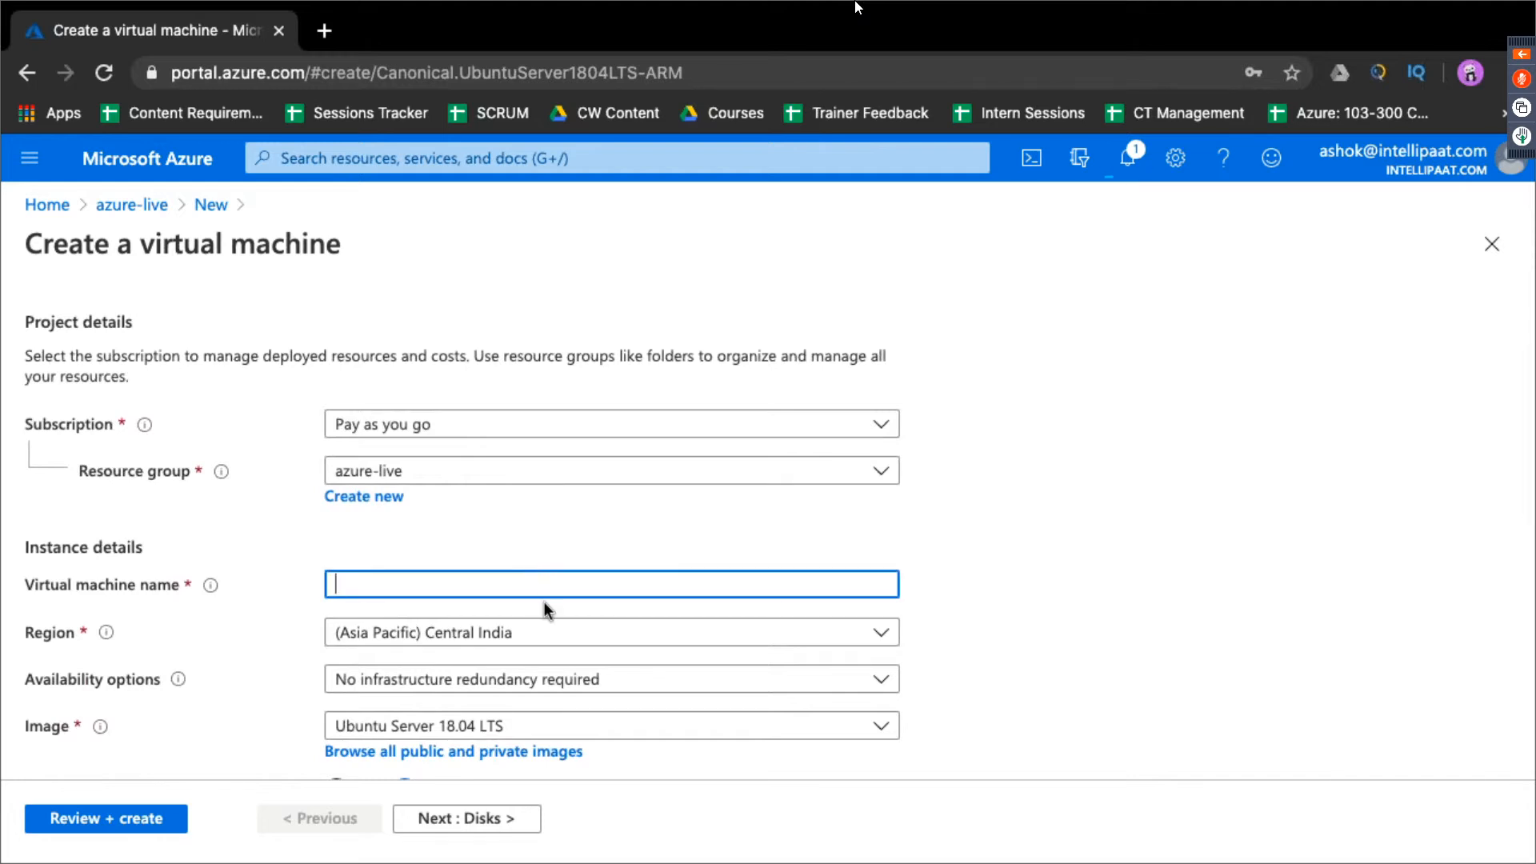
{"action": "type", "text": "indianserver"}
{"action": "scroll", "coordinate": [615, 690], "scroll_direction": "down", "scroll_amount": 2}
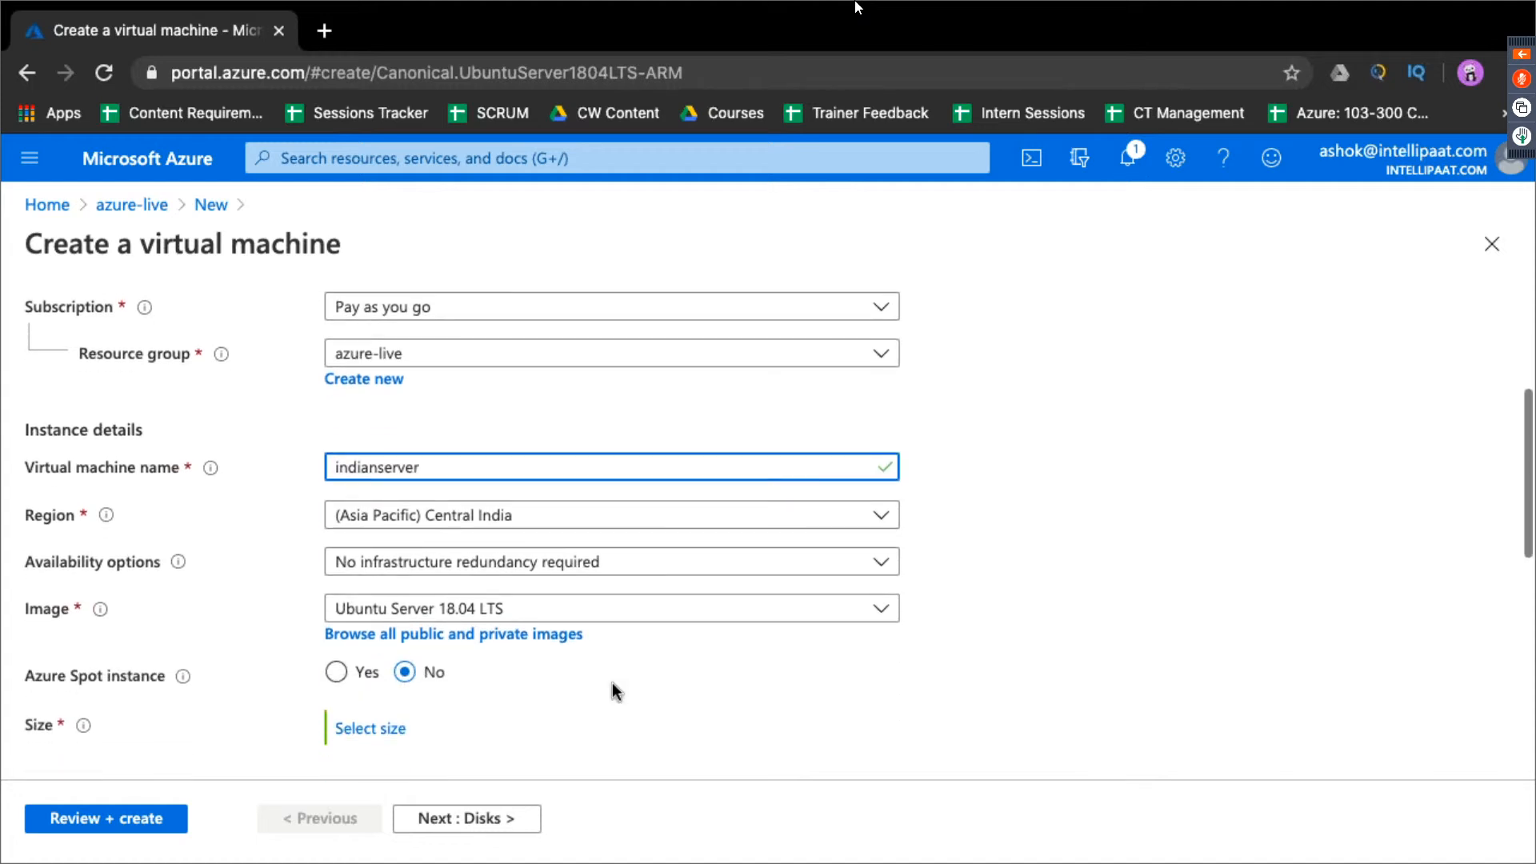
{"action": "left_click", "coordinate": [622, 517]}
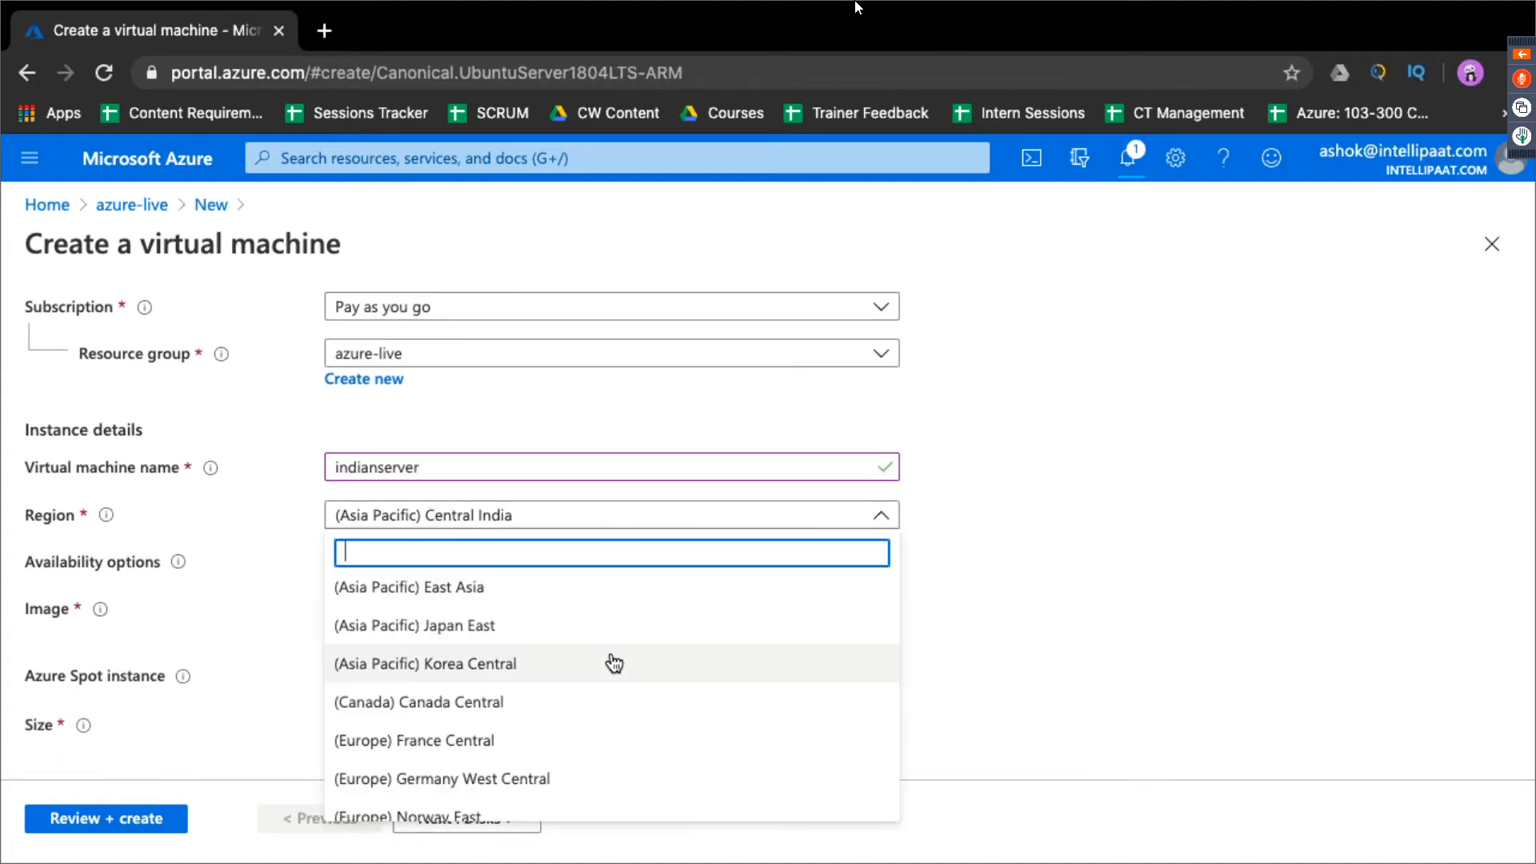
{"action": "type", "text": "india"}
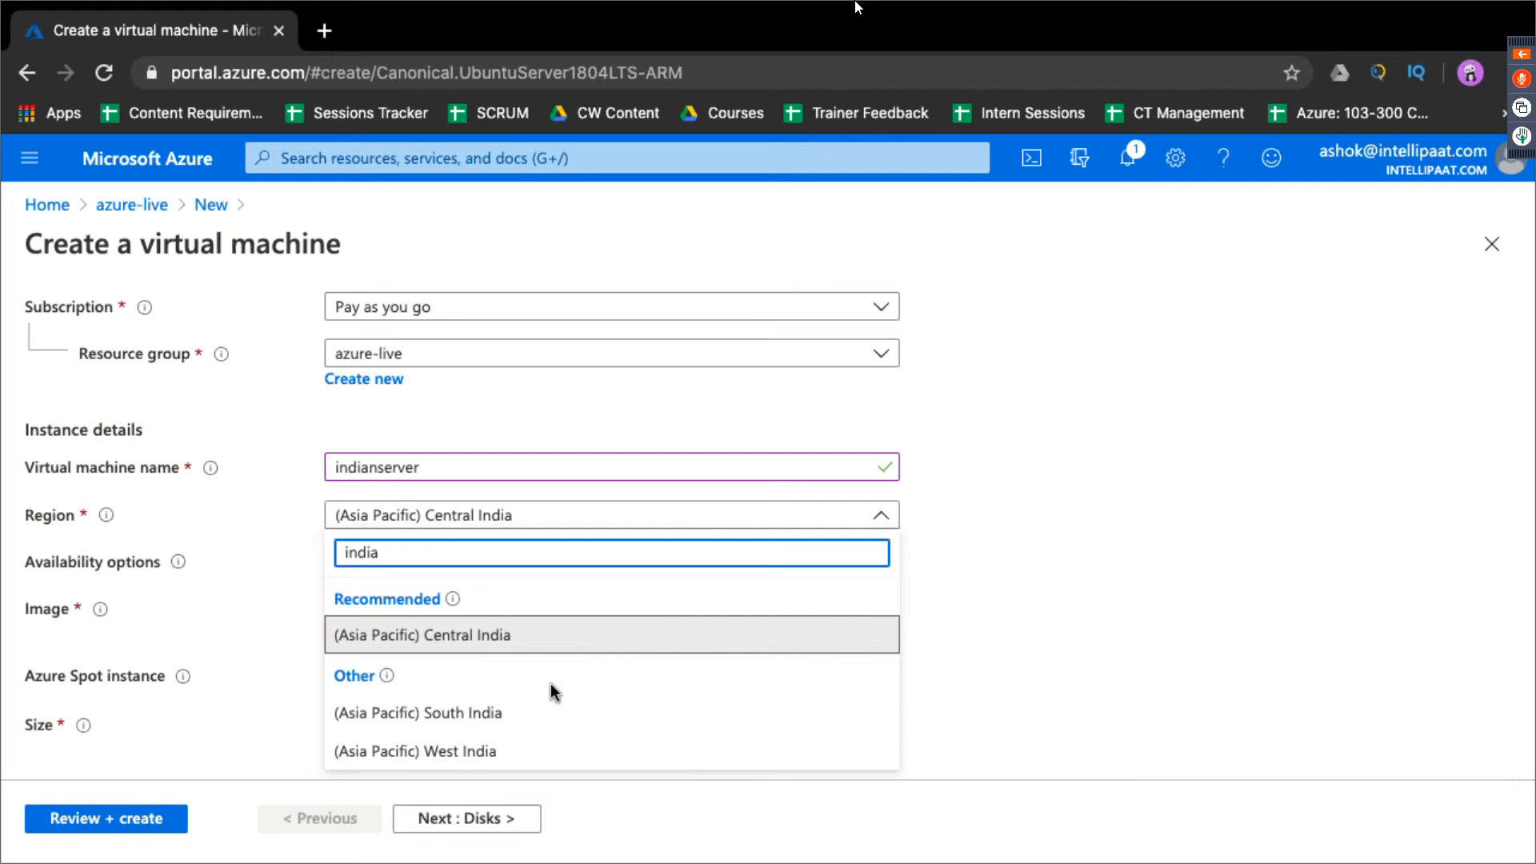
{"action": "left_click", "coordinate": [559, 715]}
{"action": "scroll", "coordinate": [703, 688], "scroll_direction": "down", "scroll_amount": 2}
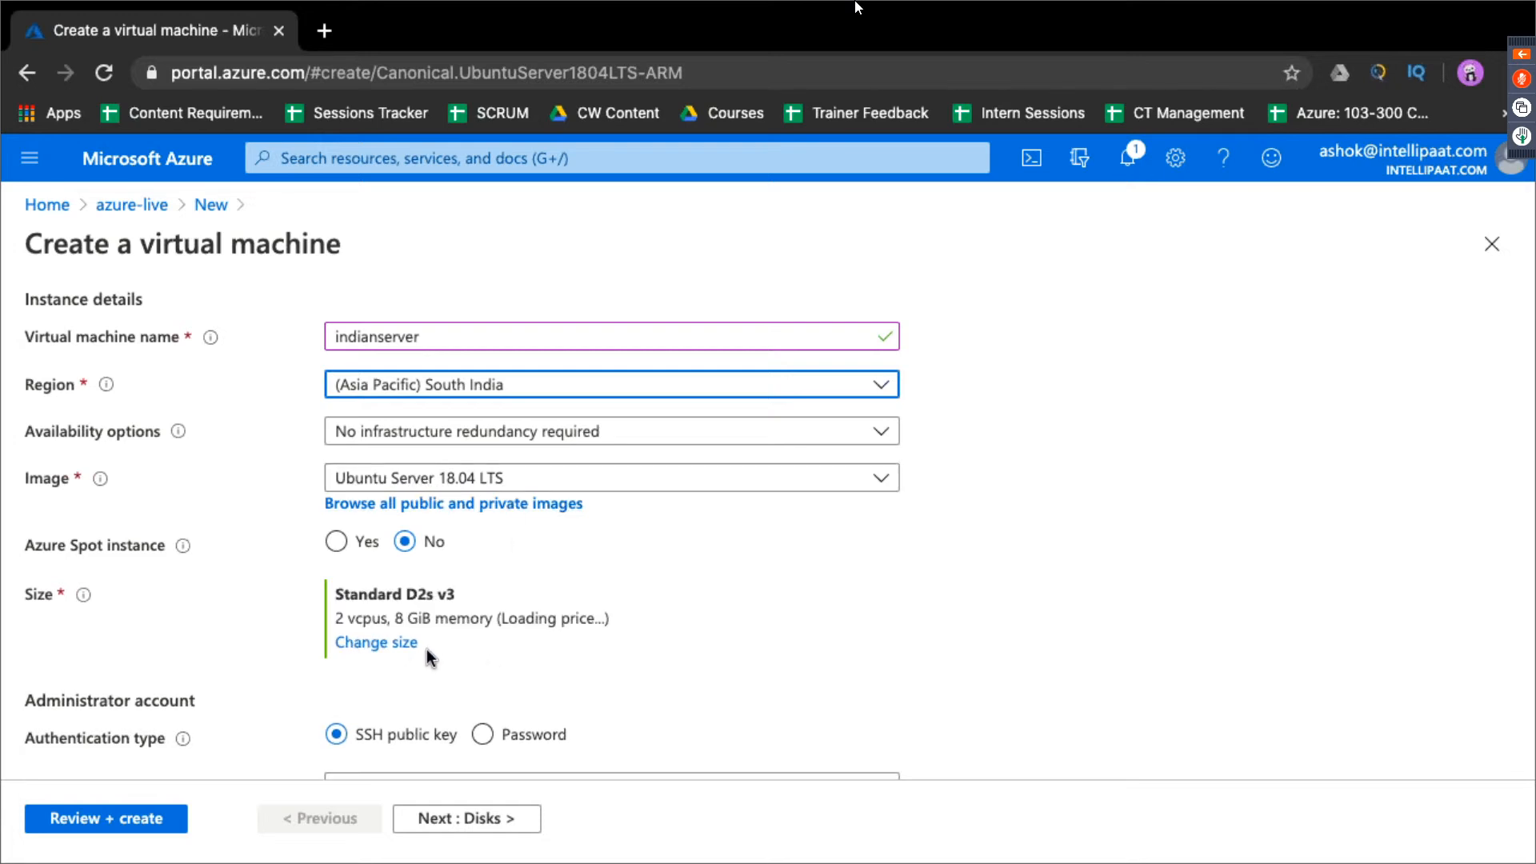
Change the indianserver VM size to Standard B1s
{"action": "left_click", "coordinate": [393, 645]}
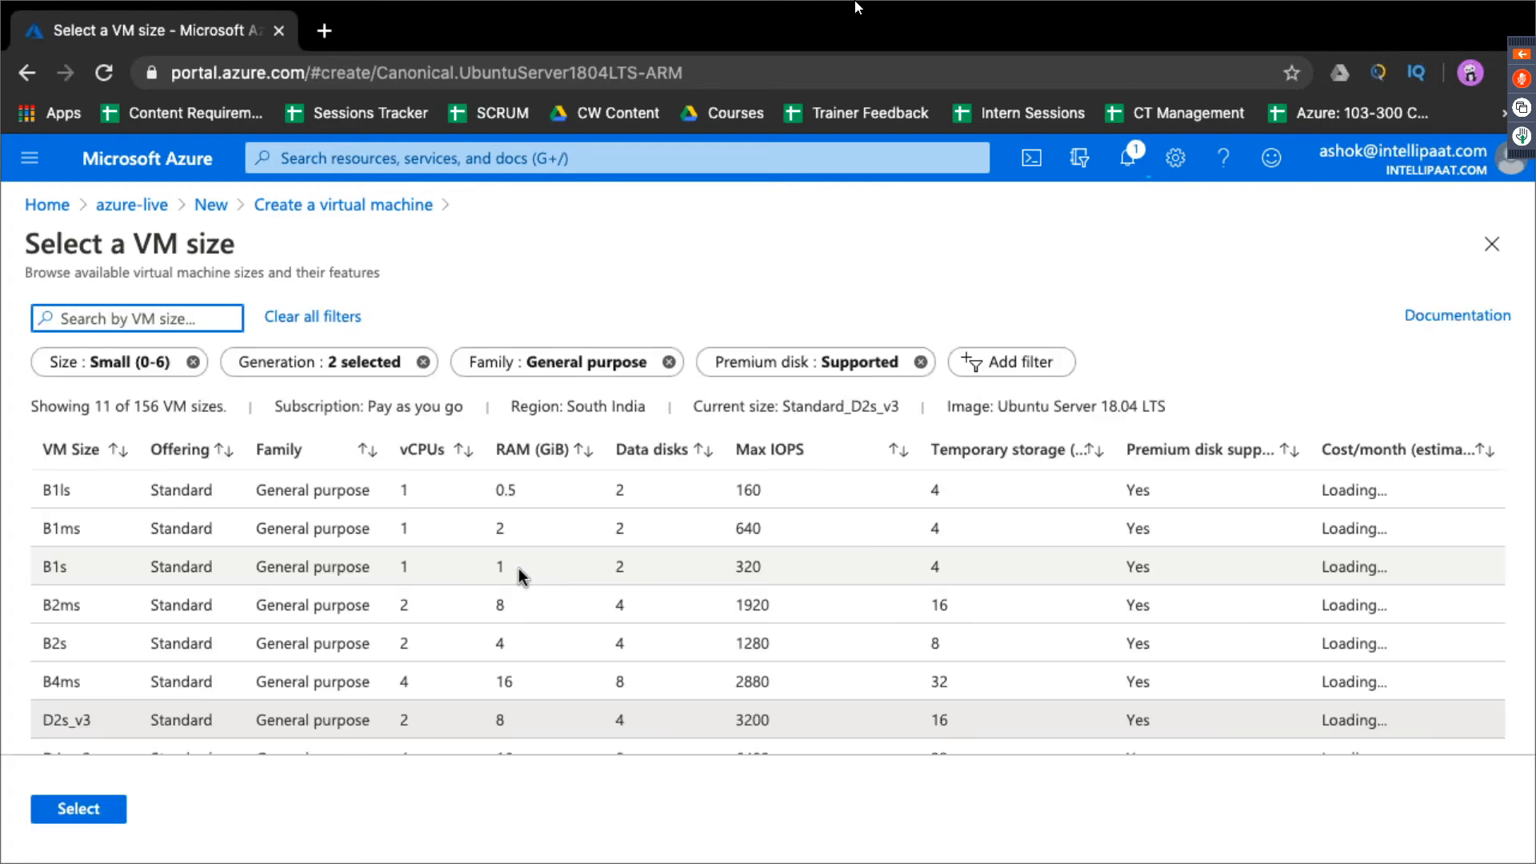
{"action": "left_click", "coordinate": [436, 573]}
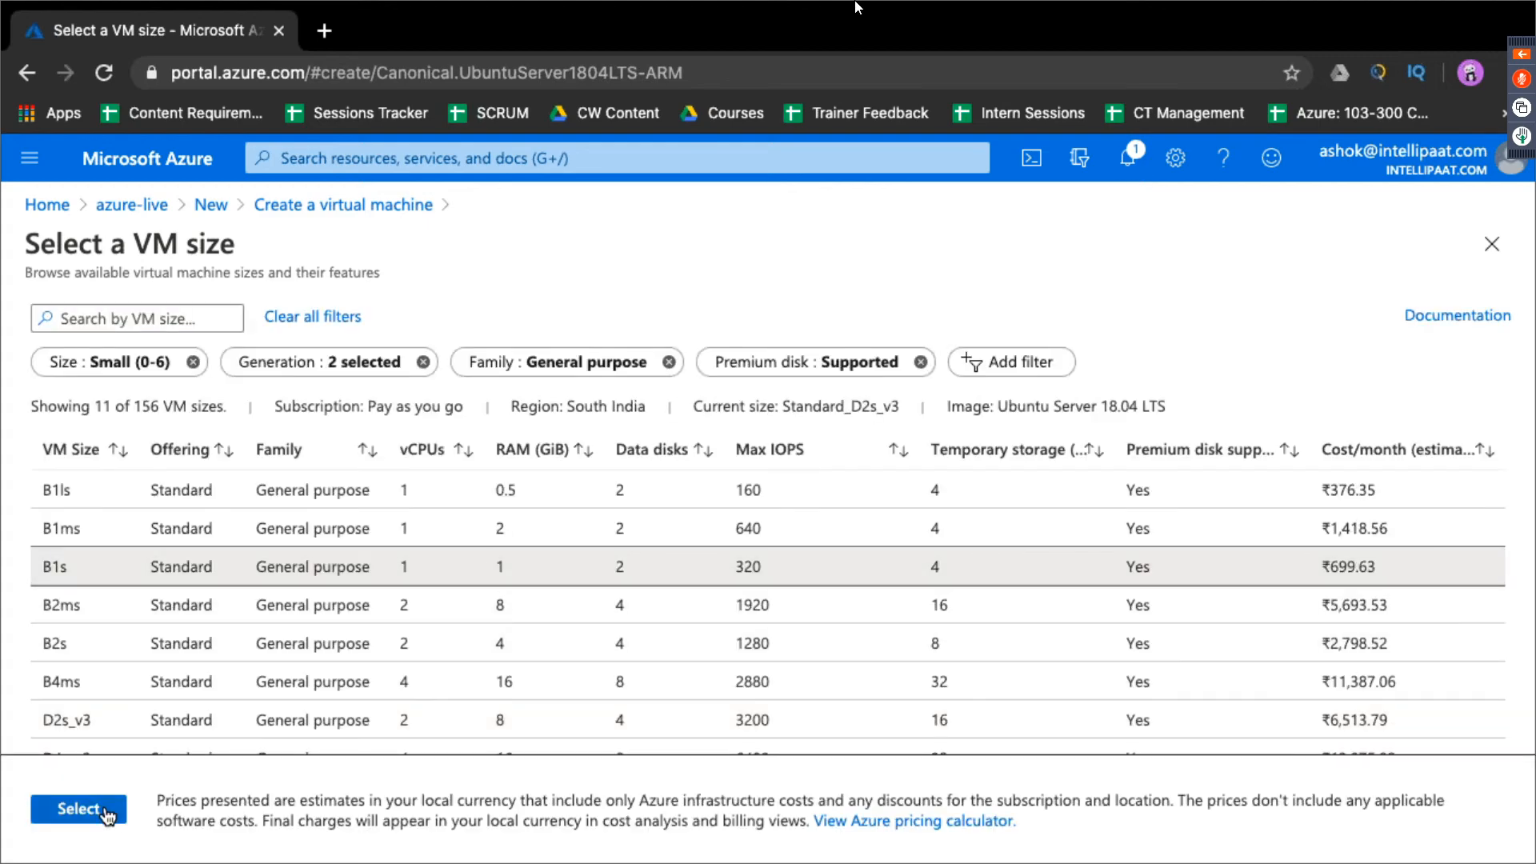
{"action": "left_click", "coordinate": [78, 809]}
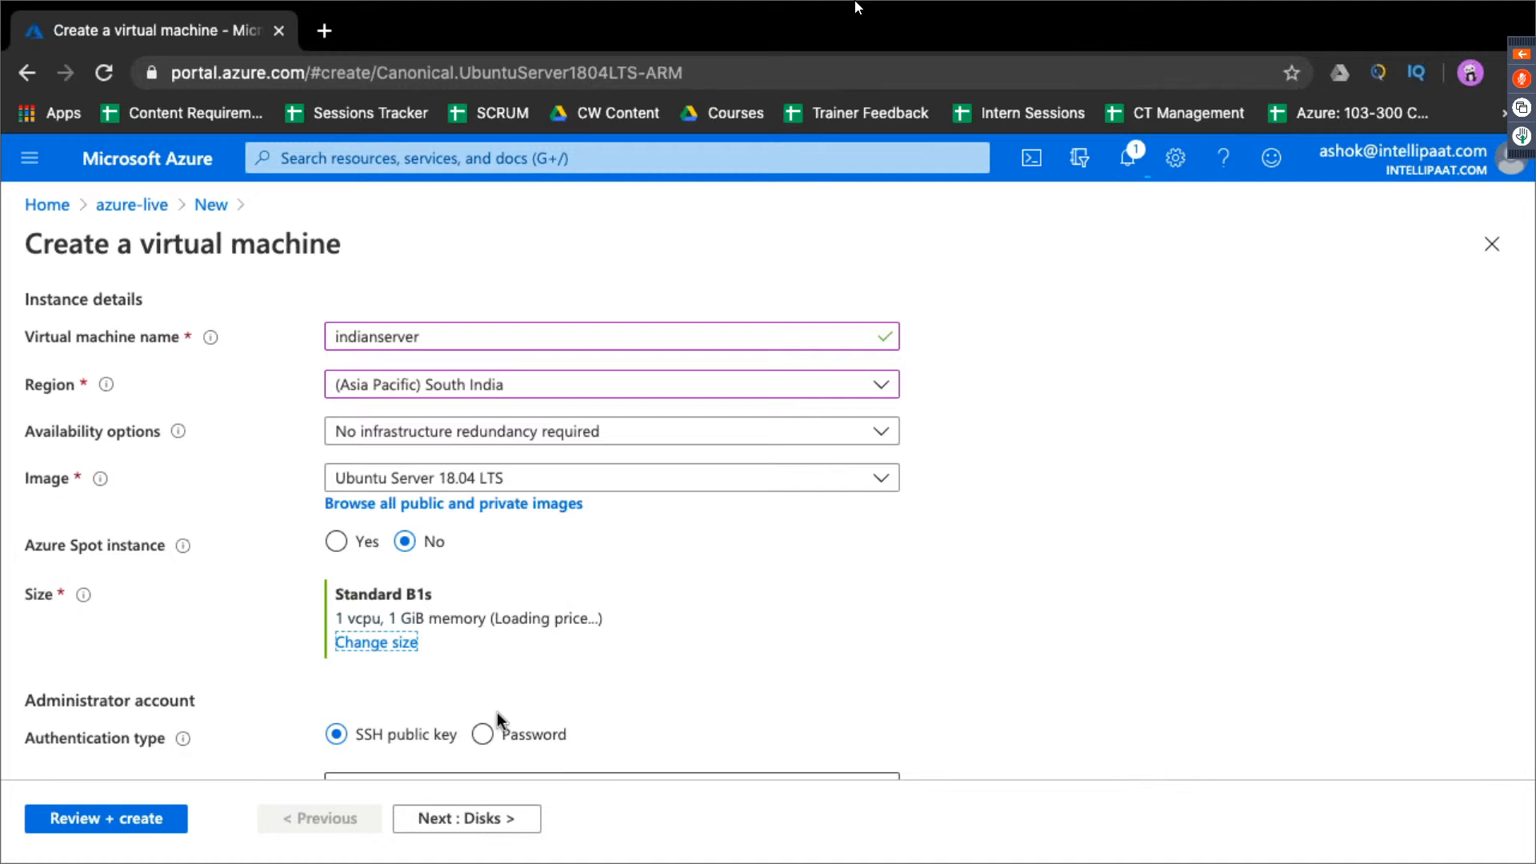
{"action": "scroll", "coordinate": [497, 713], "scroll_direction": "down", "scroll_amount": 2}
Enter the administrator username, choose password authentication, and type the password twice
{"action": "left_click", "coordinate": [475, 634]}
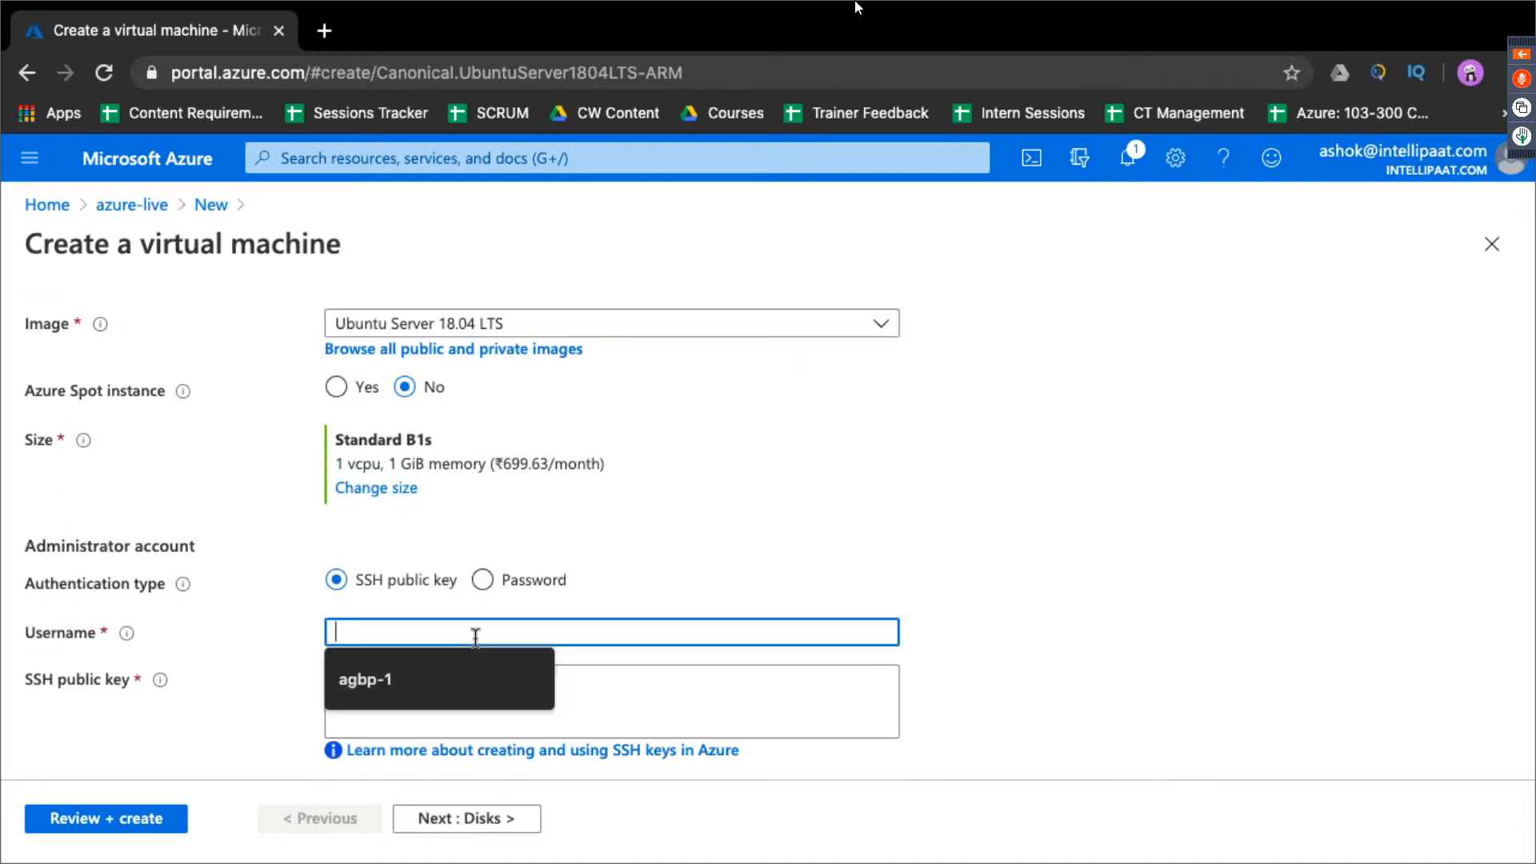
{"action": "type", "text": "india"}
{"action": "left_click", "coordinate": [482, 583]}
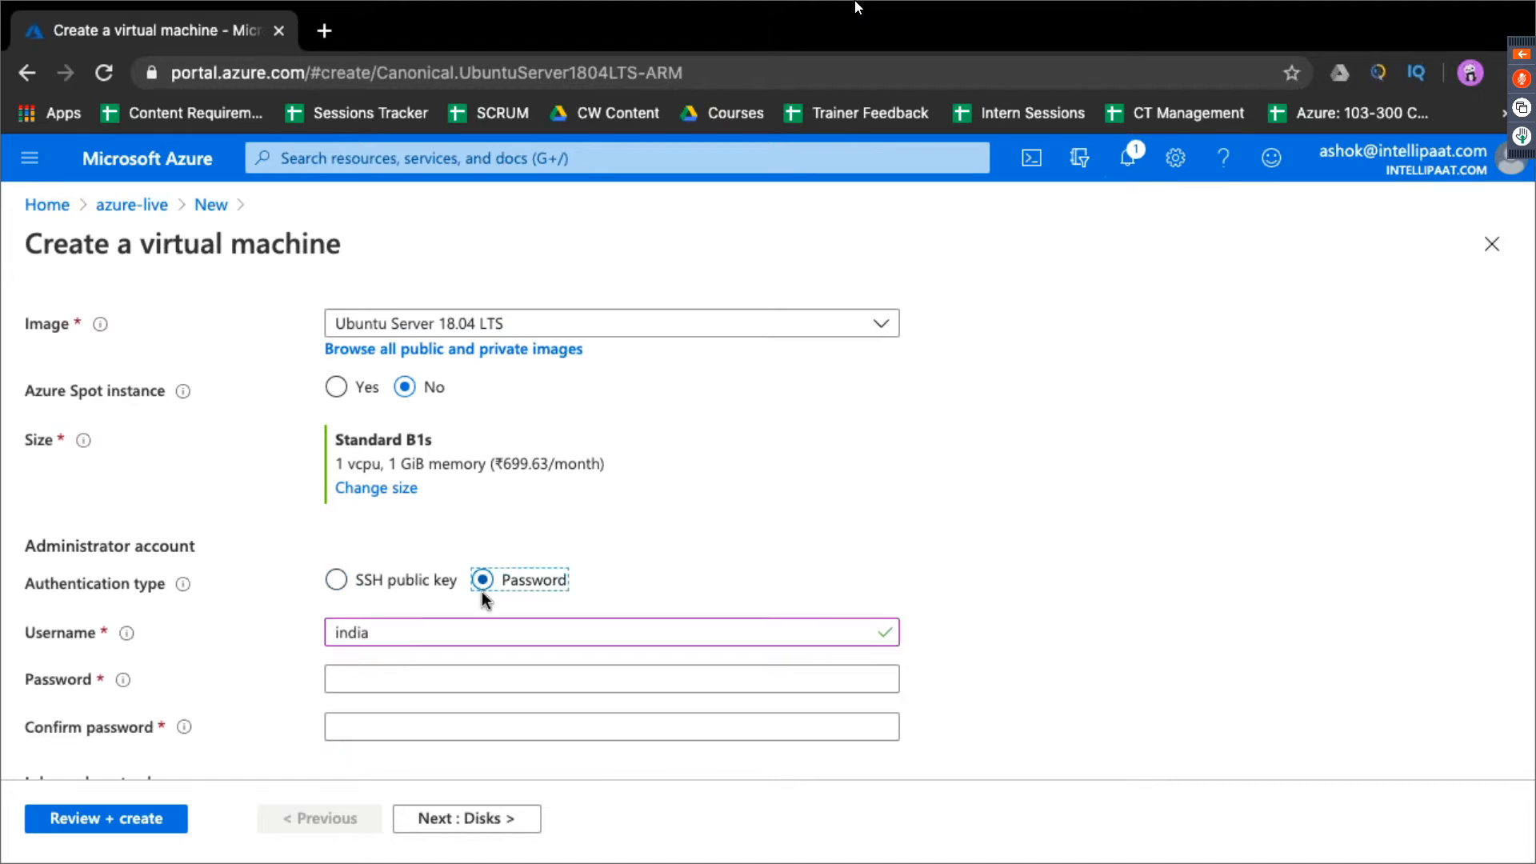
{"action": "left_click", "coordinate": [472, 680]}
{"action": "type", "text": "•••••••••••••••••••"}
{"action": "key", "text": "Tab"}
{"action": "type", "text": "•••••••••••••••••"}
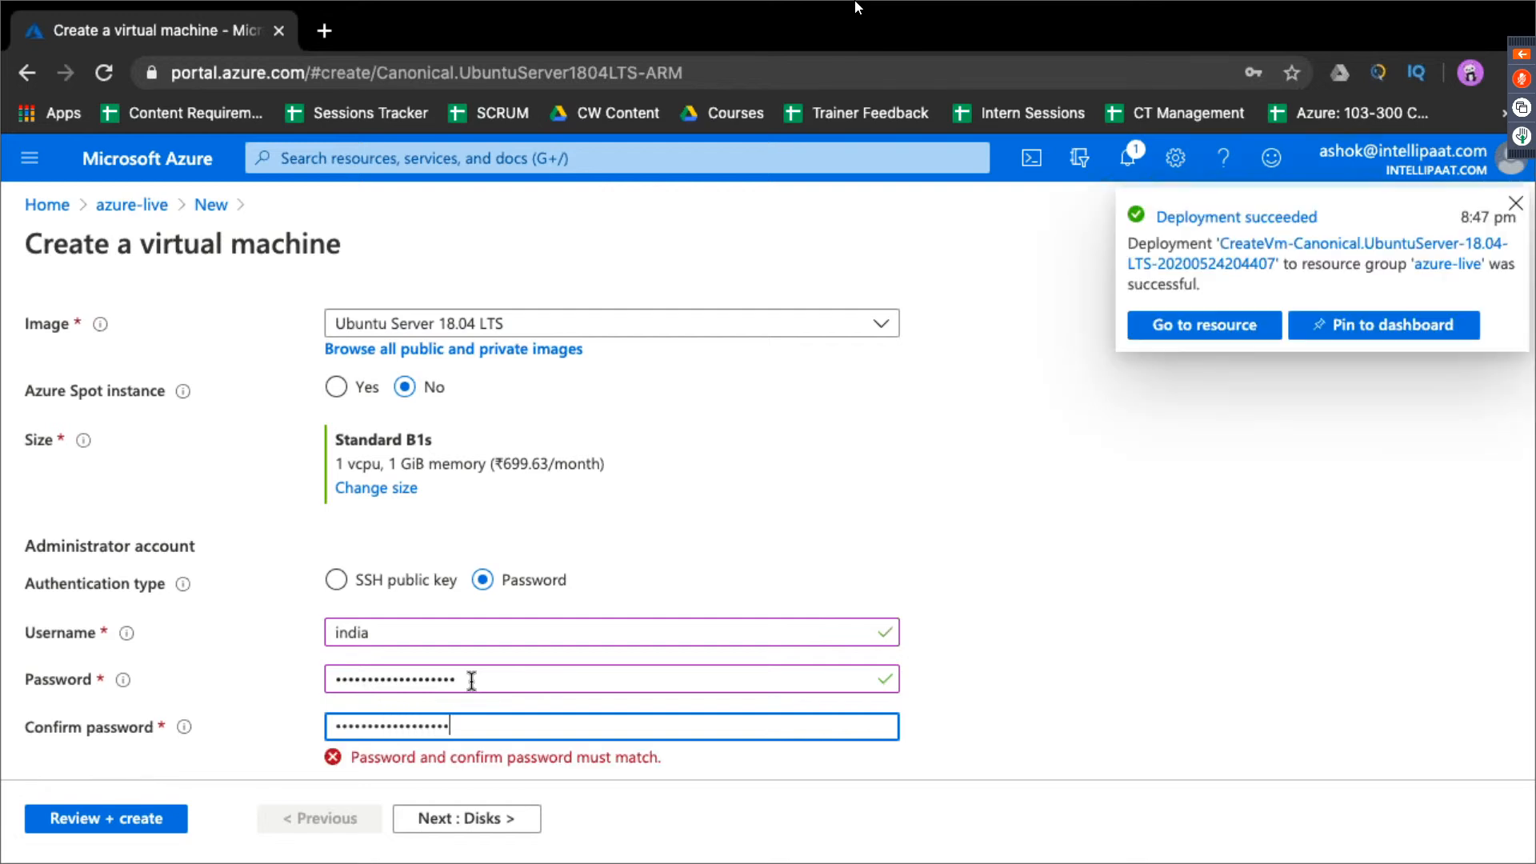
Retype both the password and its confirmation so they match
{"action": "key", "text": "ctrl+a"}
{"action": "type", "text": "••••••••••••••"}
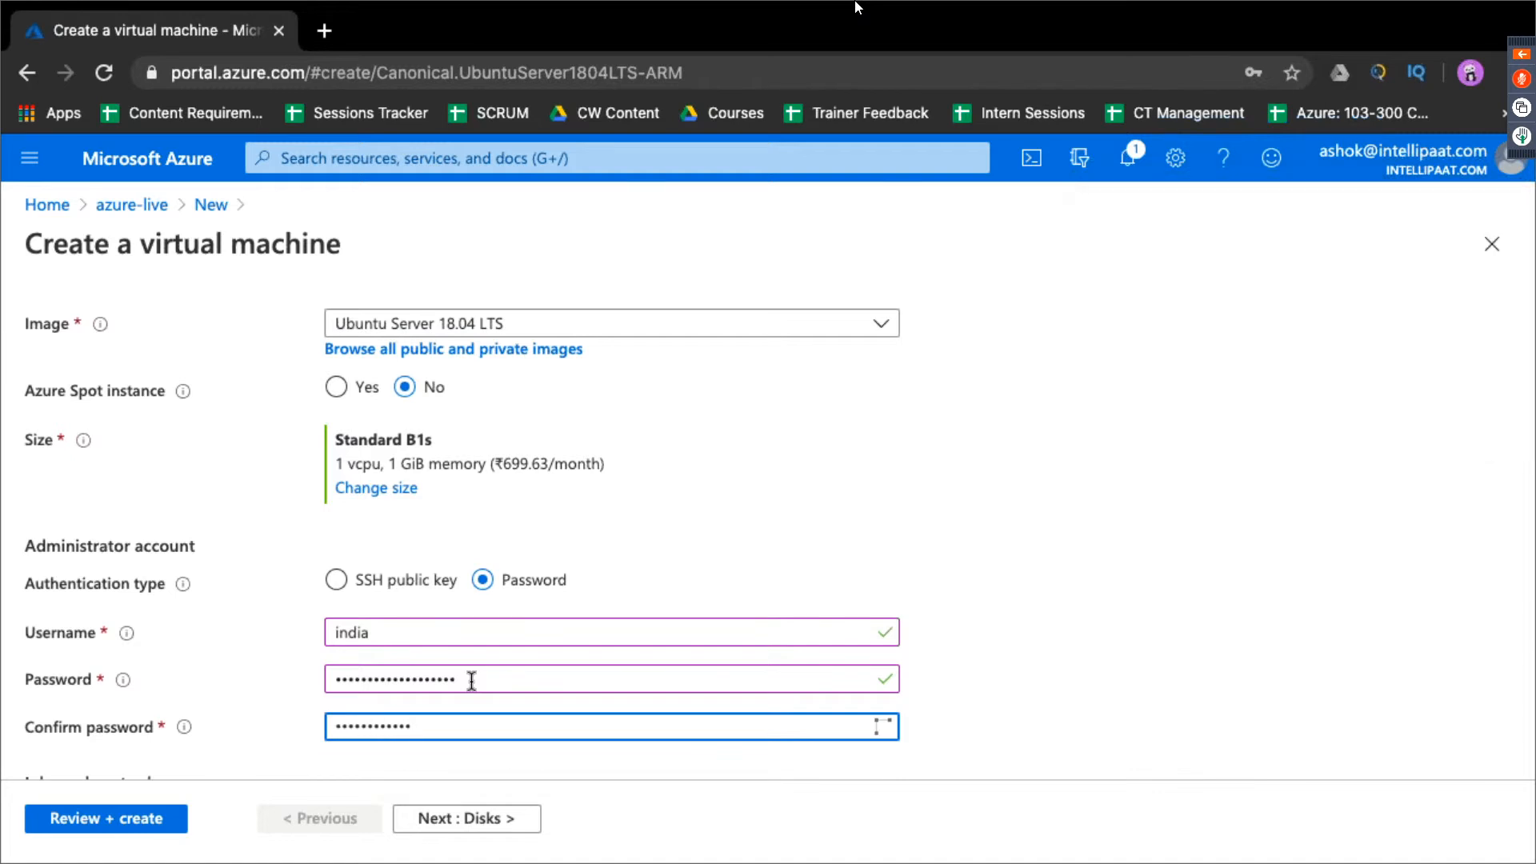
{"action": "type", "text": "•••"}
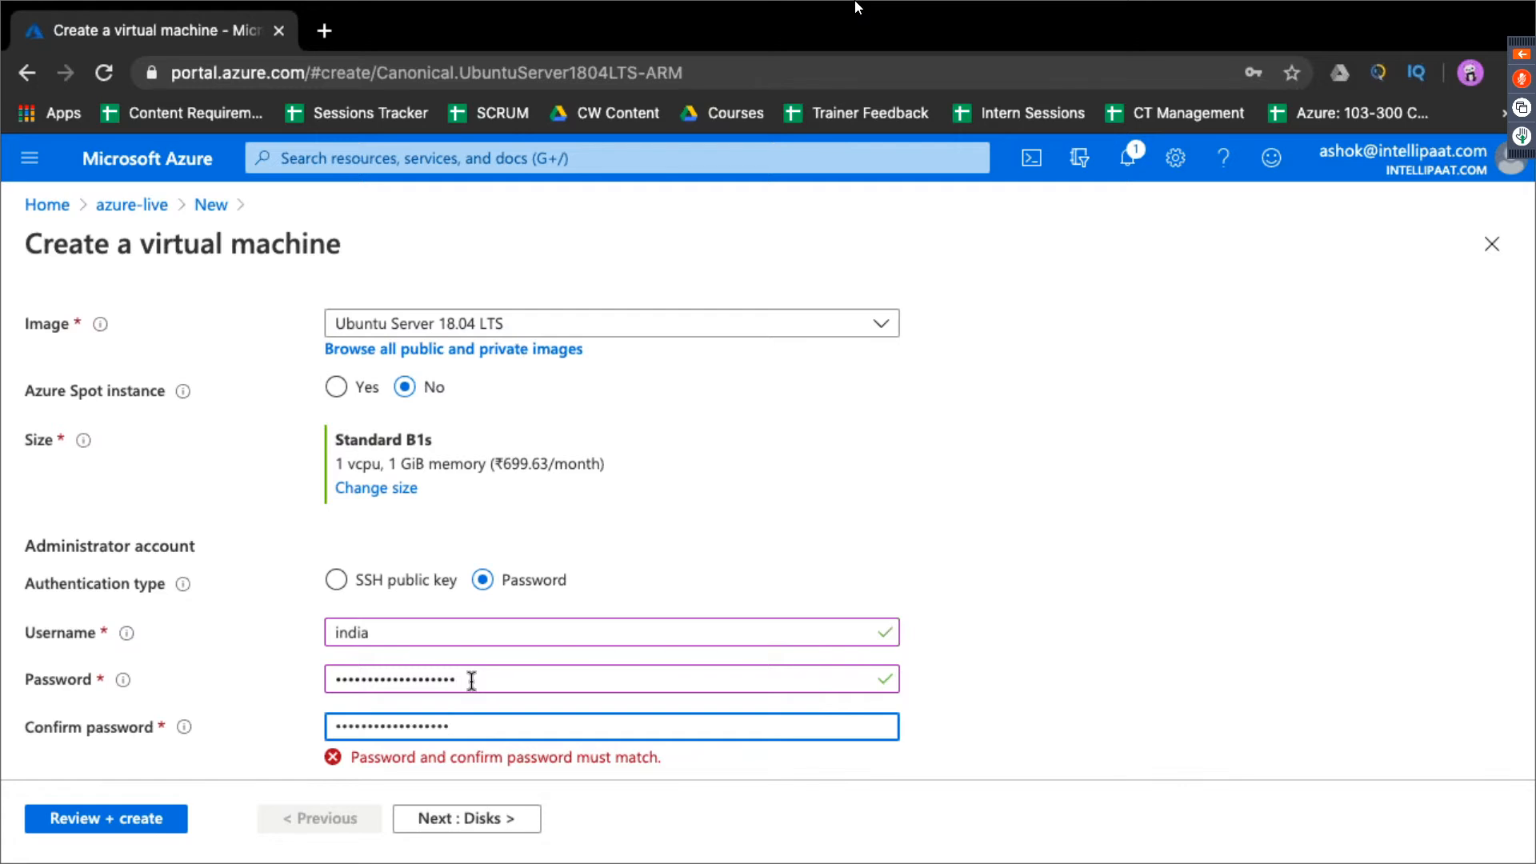
{"action": "left_click", "coordinate": [487, 680]}
{"action": "key", "text": "super+a"}
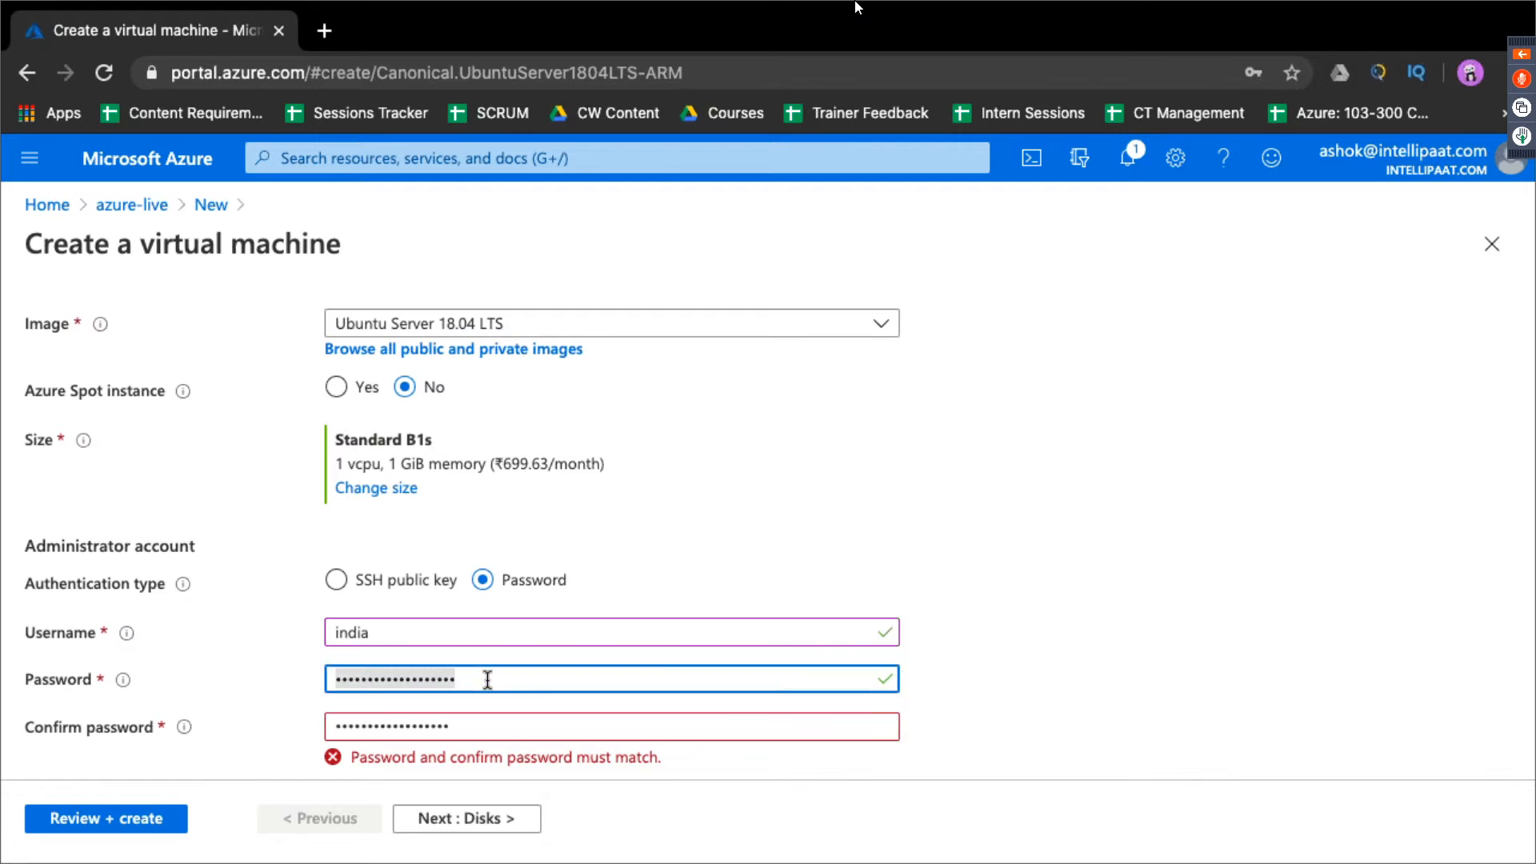
{"action": "type", "text": "•••••••••"}
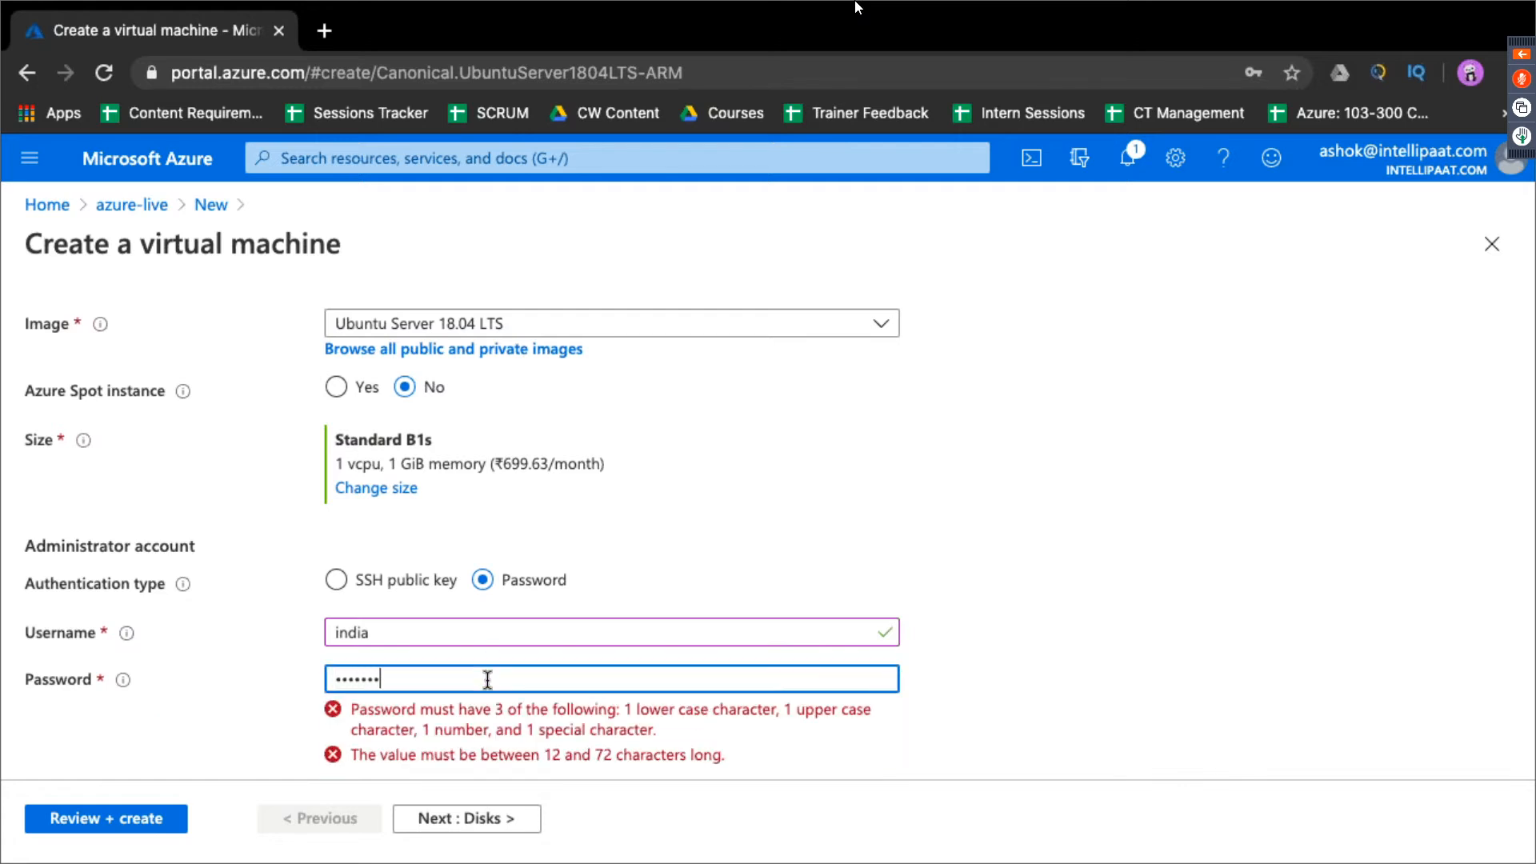
{"action": "type", "text": "•••••••••"}
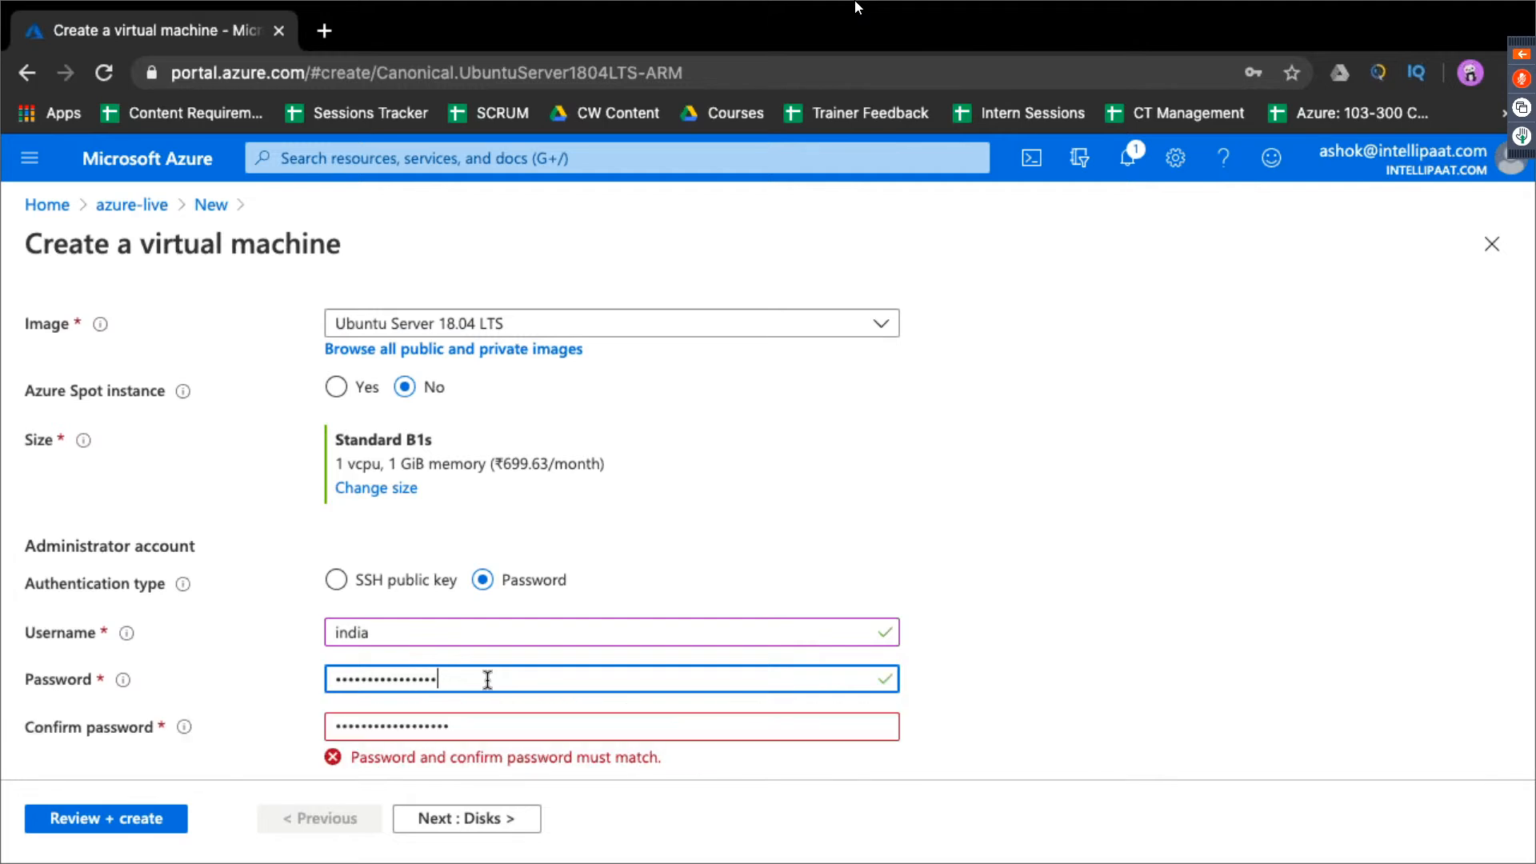
{"action": "type", "text": "•"}
{"action": "left_click_drag", "start_coordinate": [468, 730], "coordinate": [250, 737]}
{"action": "type", "text": "••••••••"}
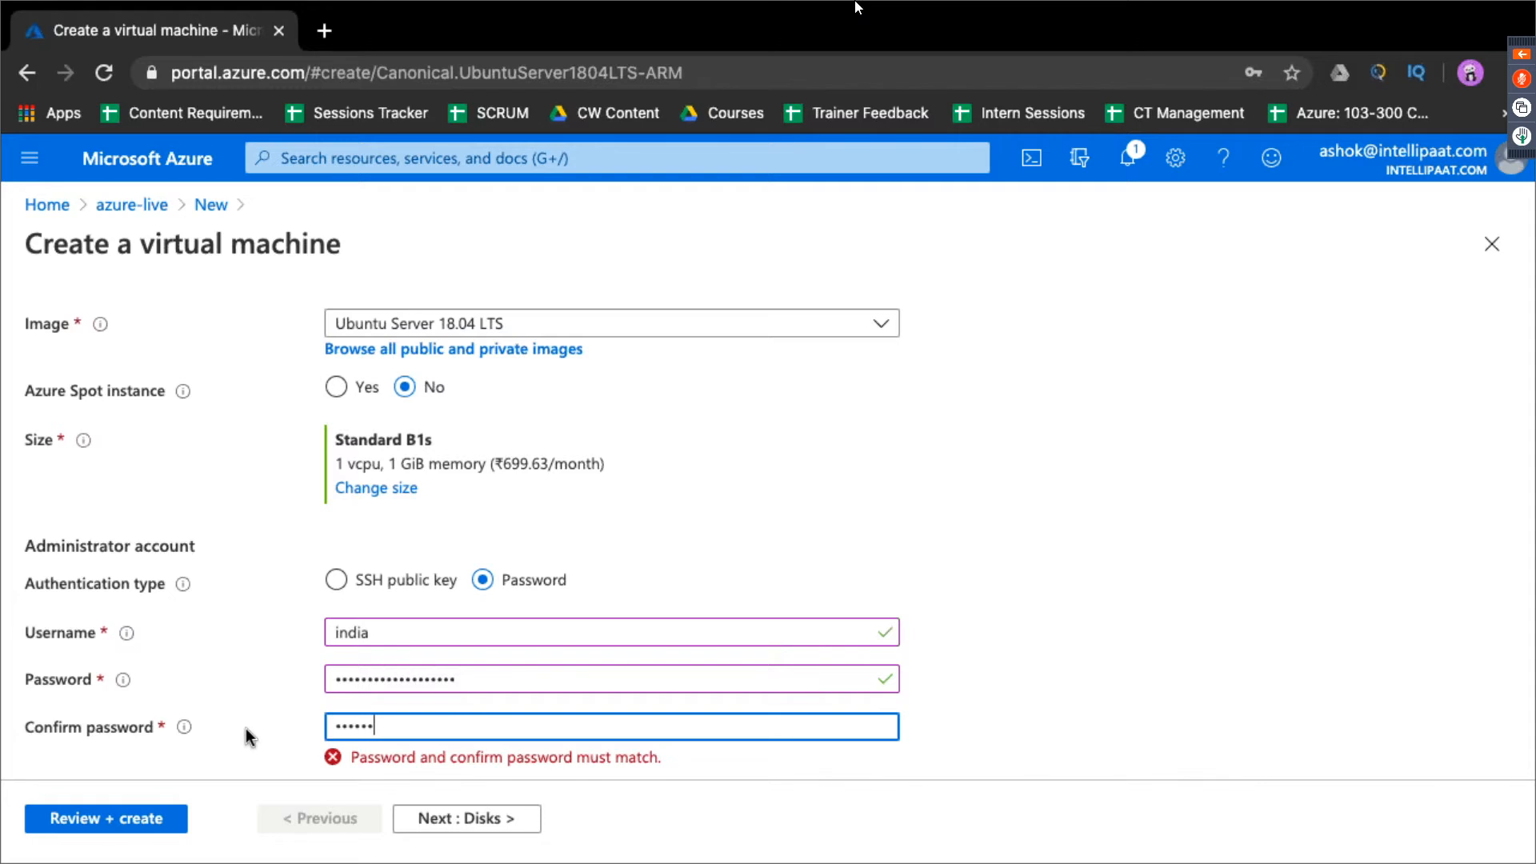
{"action": "type", "text": "•••••••••••"}
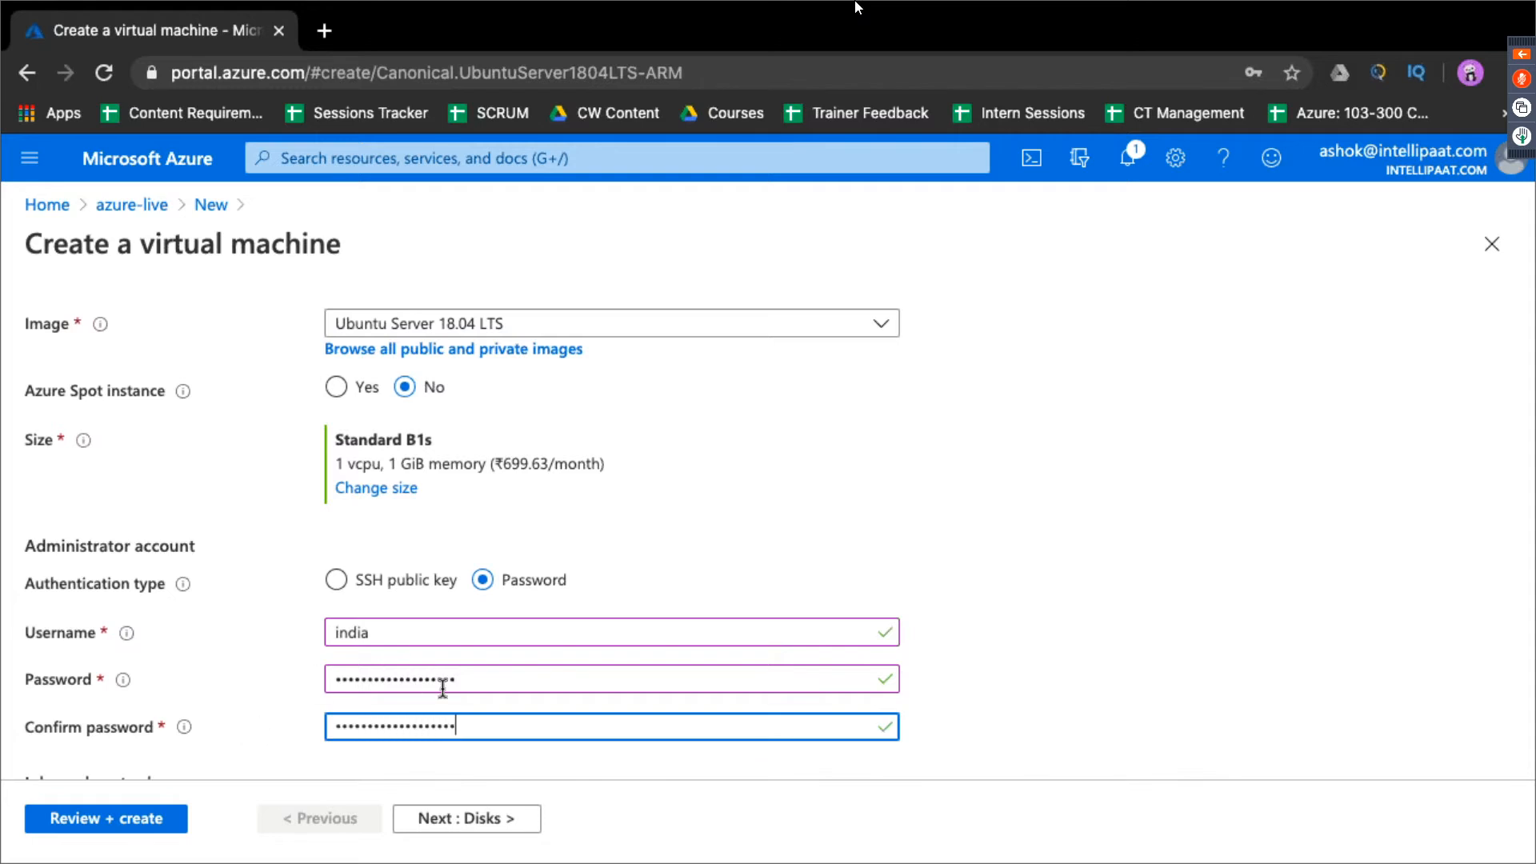
Allow inbound HTTP (80) alongside SSH (22)
{"action": "scroll", "coordinate": [442, 689], "scroll_direction": "down", "scroll_amount": 1}
{"action": "scroll", "coordinate": [443, 688], "scroll_direction": "down", "scroll_amount": 3}
{"action": "left_click", "coordinate": [476, 630]}
{"action": "left_click", "coordinate": [349, 521]}
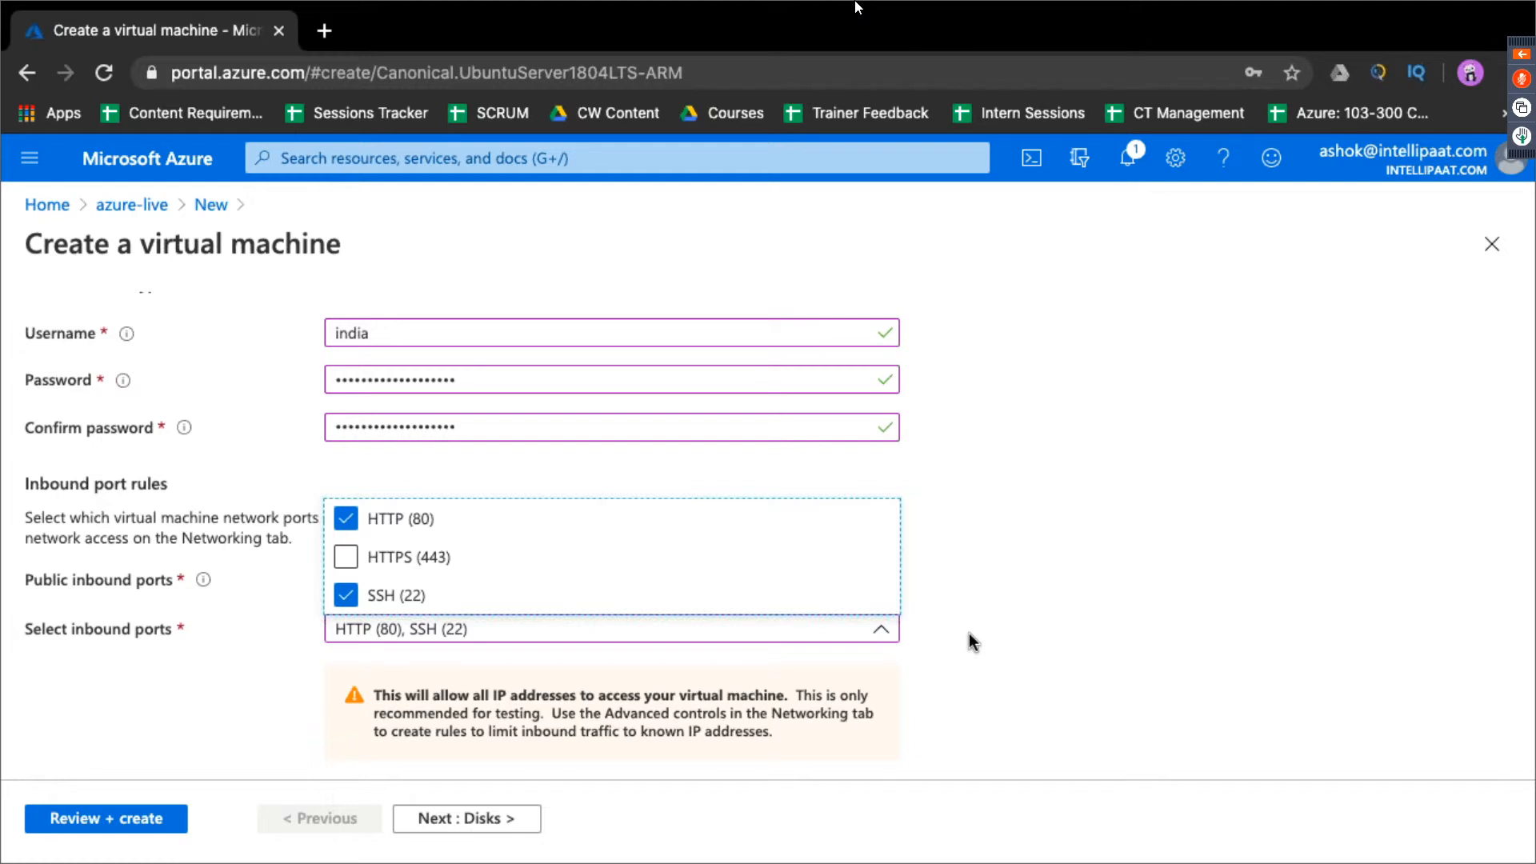
{"action": "scroll", "coordinate": [972, 640], "scroll_direction": "down", "scroll_amount": 1}
Pass validation and create the indianserver VM
{"action": "left_click", "coordinate": [127, 825]}
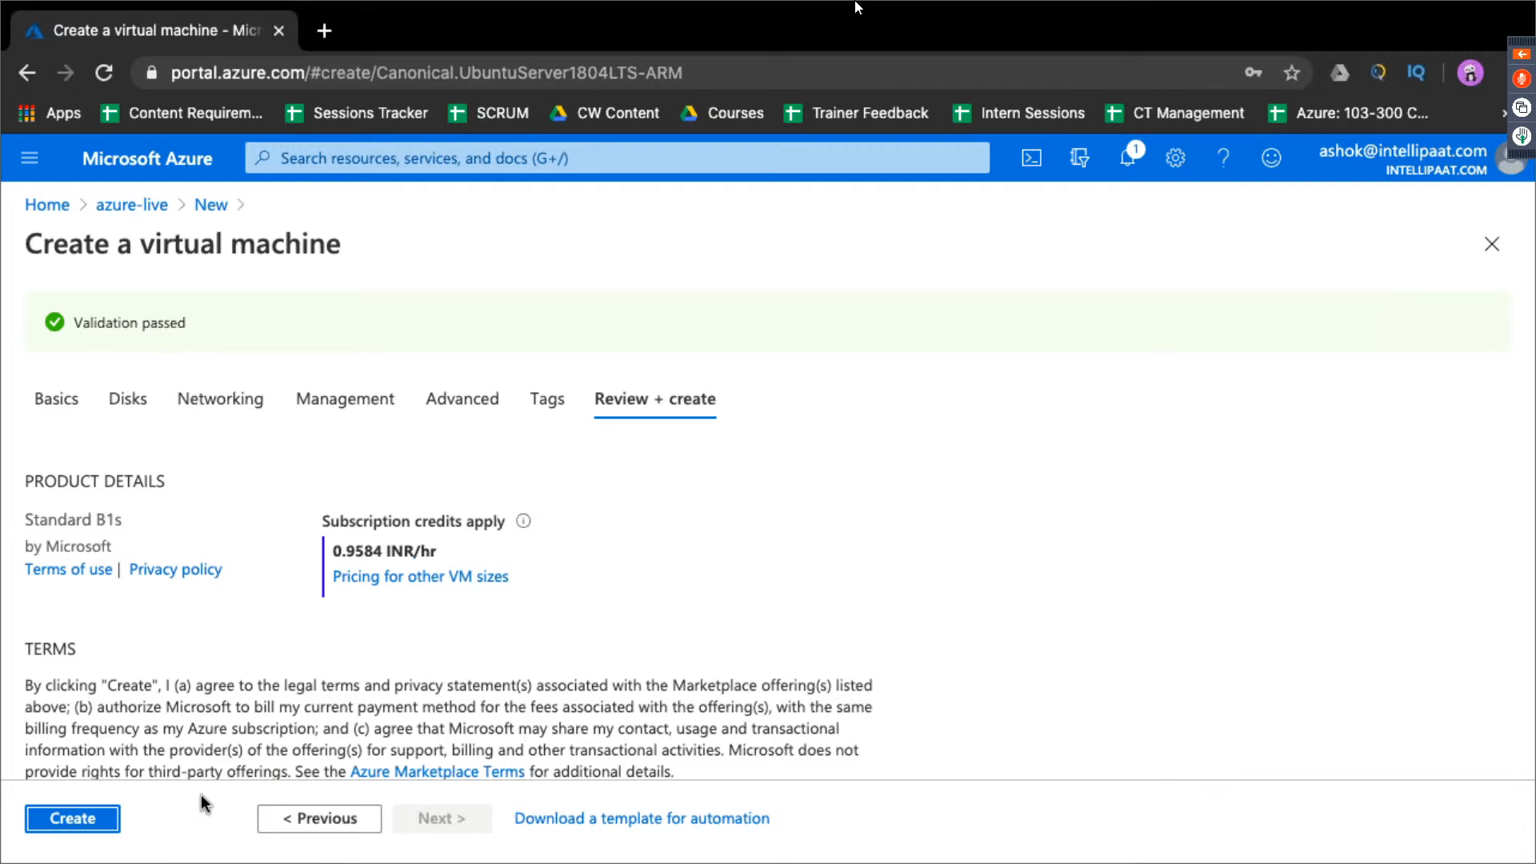
{"action": "left_click", "coordinate": [72, 818]}
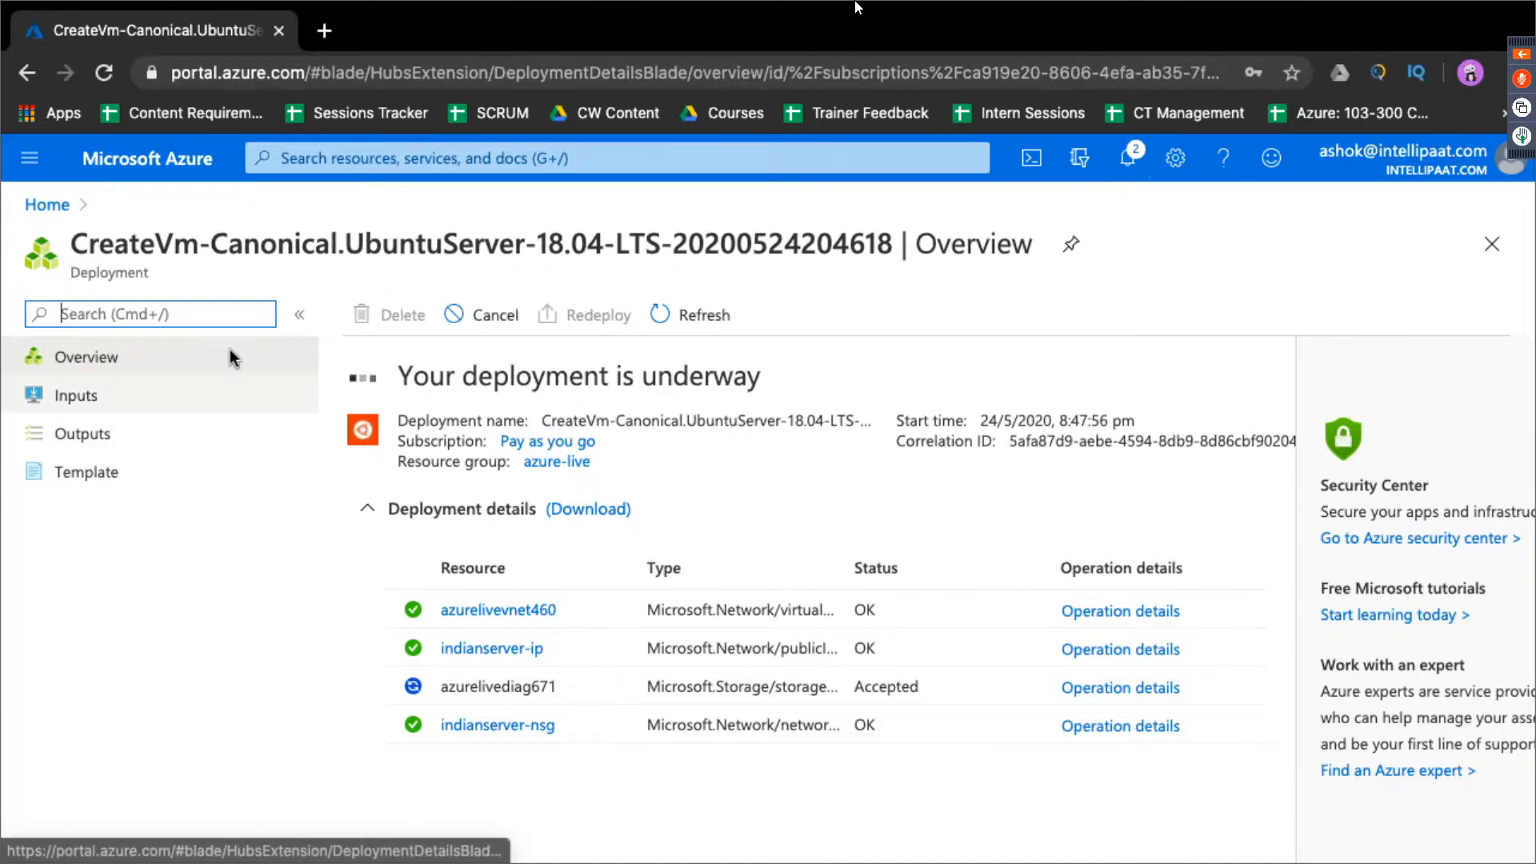
Open usserver in azure-live and copy its public IP 157.56.162.80
{"action": "left_click", "coordinate": [47, 205]}
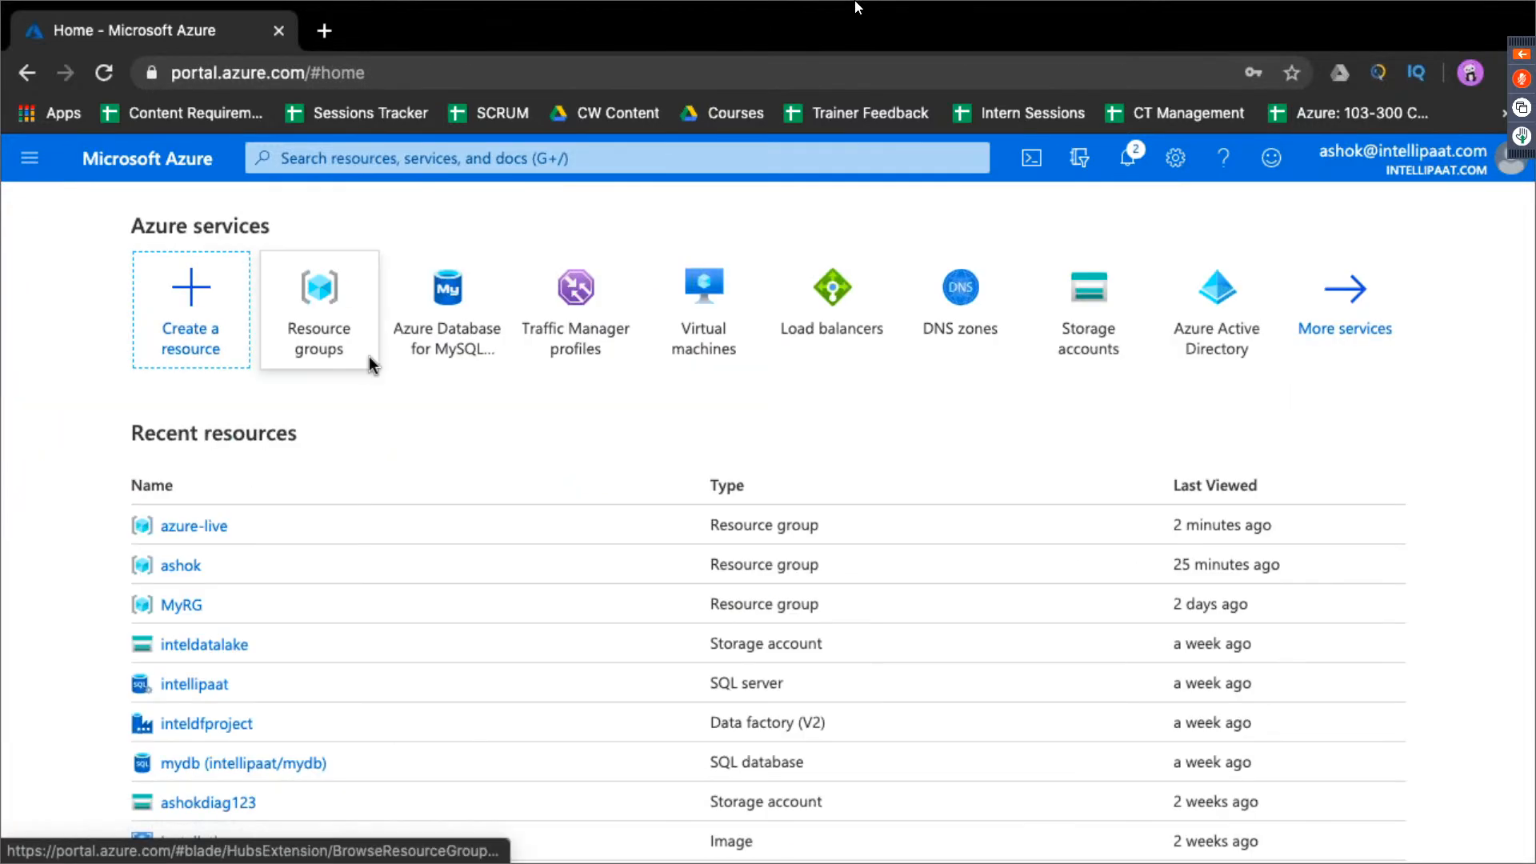
{"action": "left_click", "coordinate": [196, 527]}
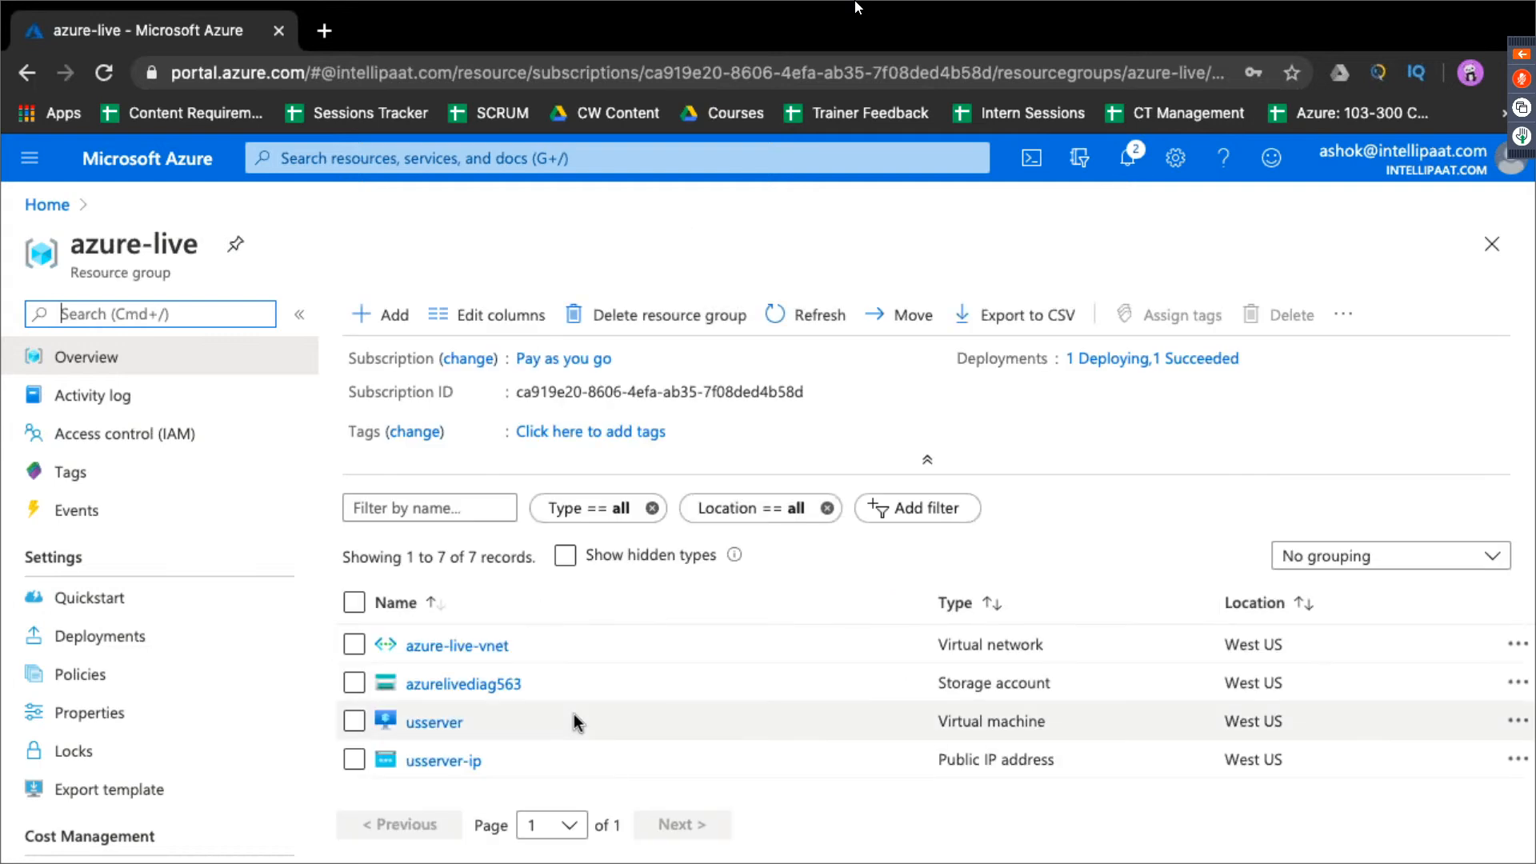
{"action": "scroll", "coordinate": [576, 723], "scroll_direction": "down", "scroll_amount": 3}
{"action": "scroll", "coordinate": [574, 717], "scroll_direction": "up", "scroll_amount": 3}
{"action": "scroll", "coordinate": [574, 717], "scroll_direction": "down", "scroll_amount": 3}
{"action": "scroll", "coordinate": [573, 714], "scroll_direction": "up", "scroll_amount": 3}
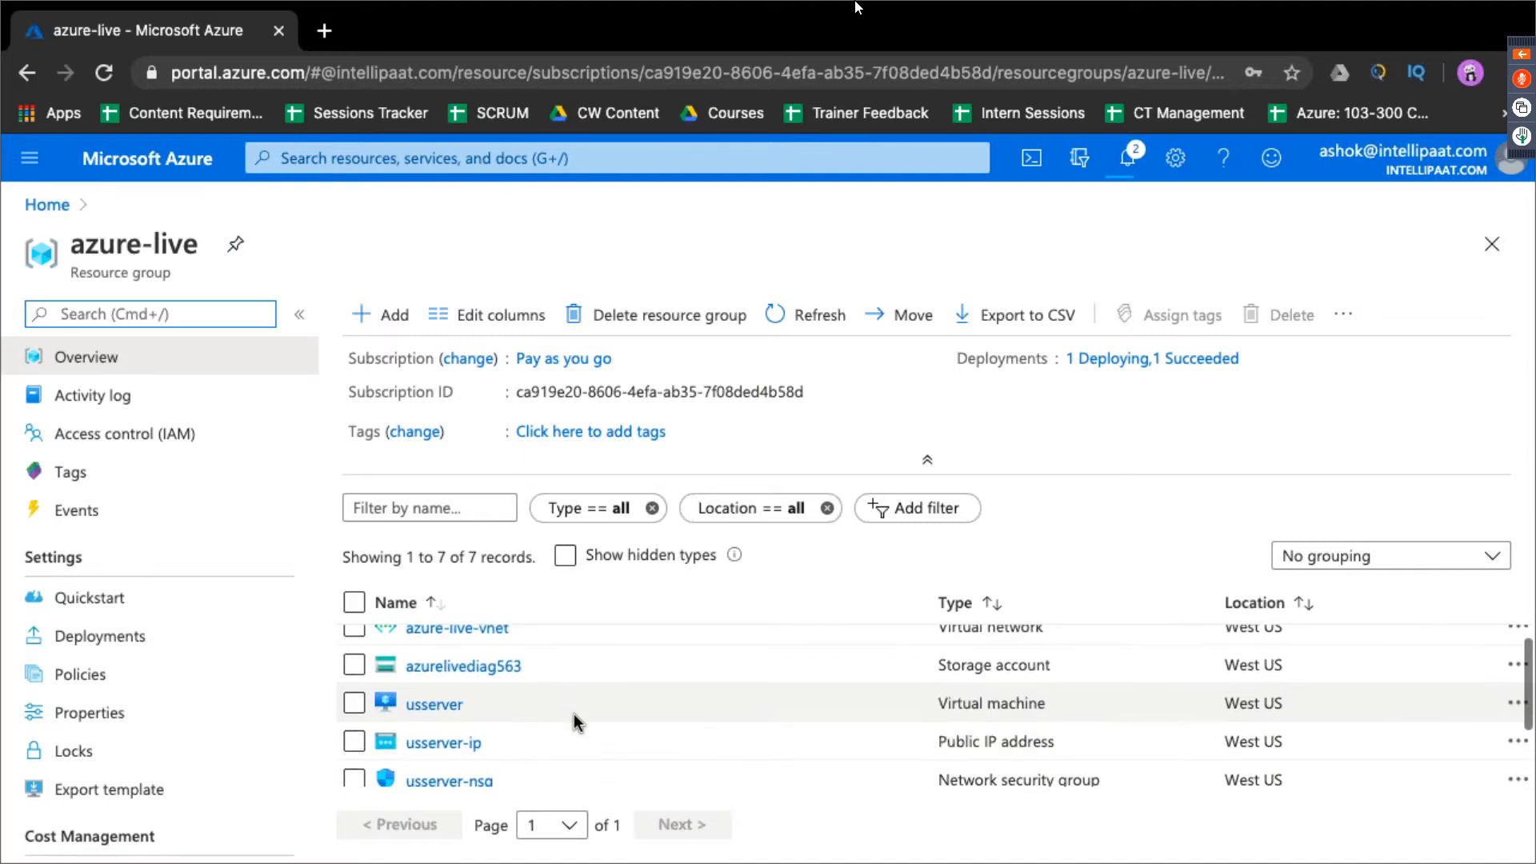
{"action": "left_click", "coordinate": [438, 718]}
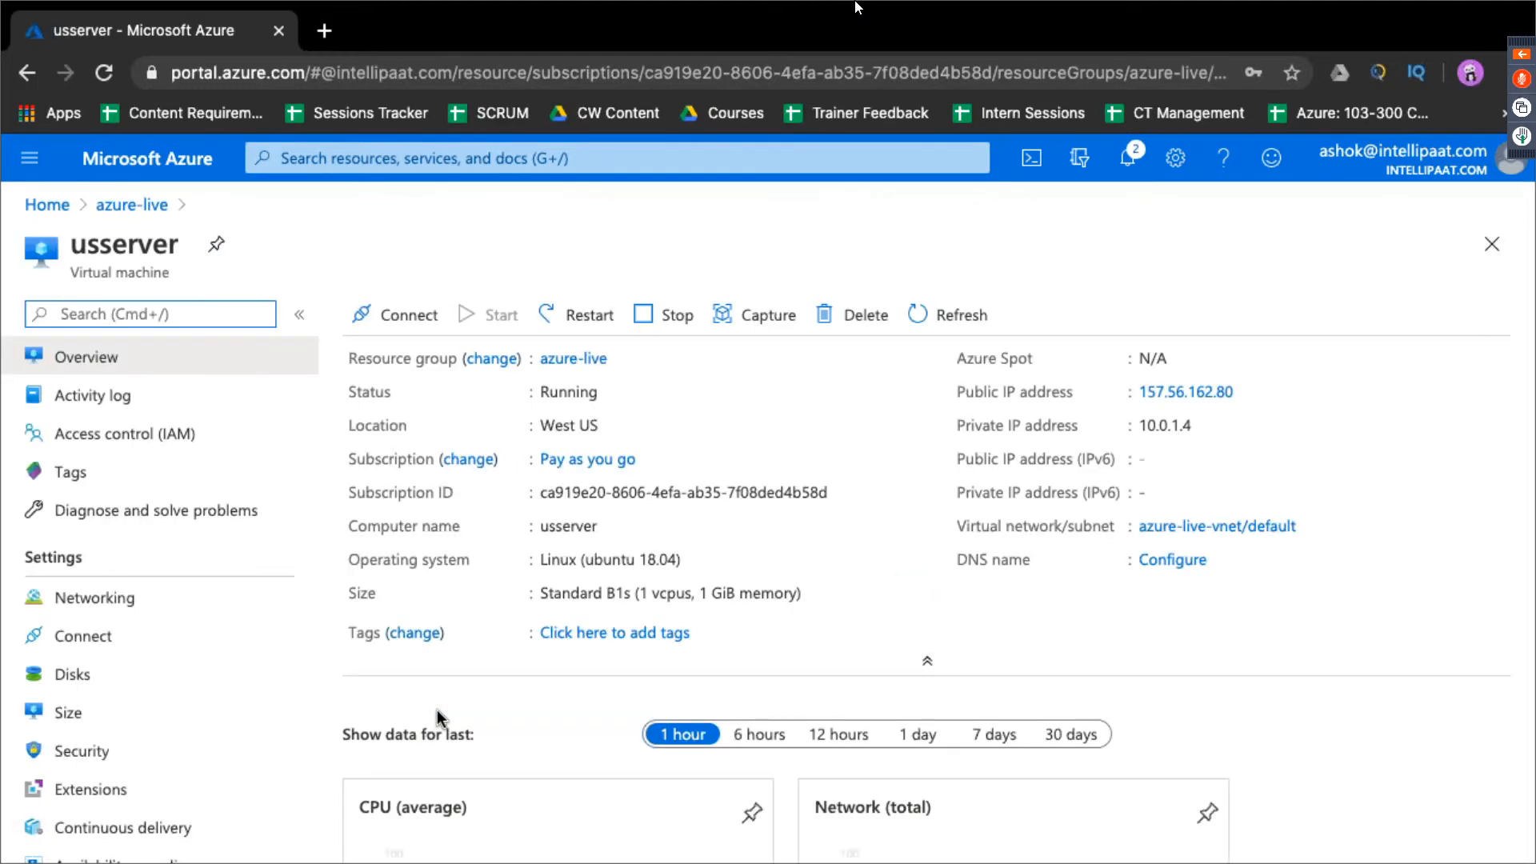
{"action": "left_click", "coordinate": [1248, 391]}
Launch Terminal via Spotlight, maximise the window, and clear the screen
{"action": "key", "text": "super+space"}
{"action": "type", "text": "terminal"}
{"action": "key", "text": "Return"}
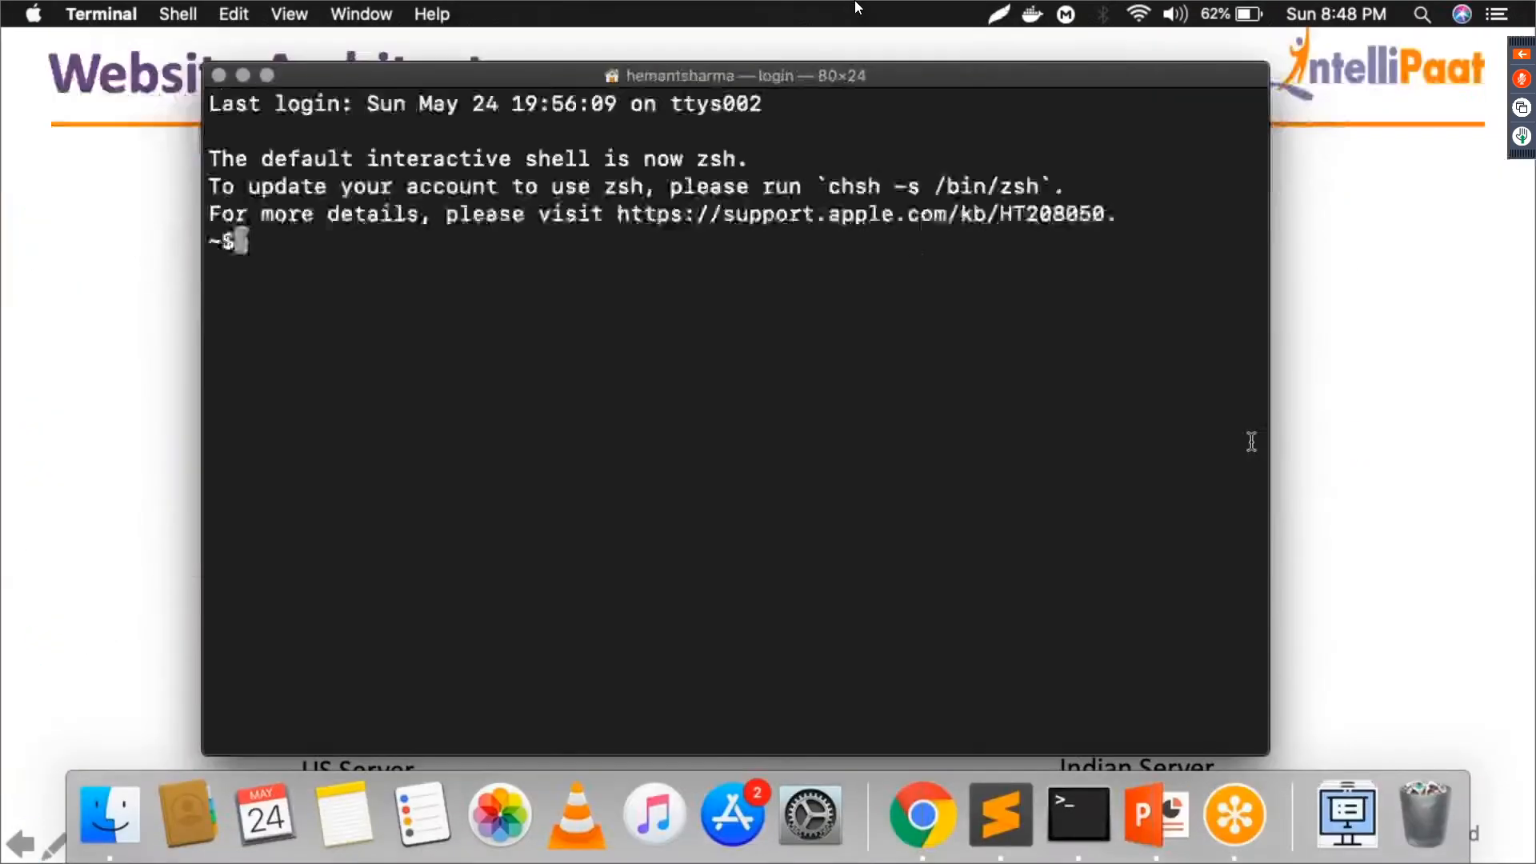
{"action": "left_click", "coordinate": [267, 76]}
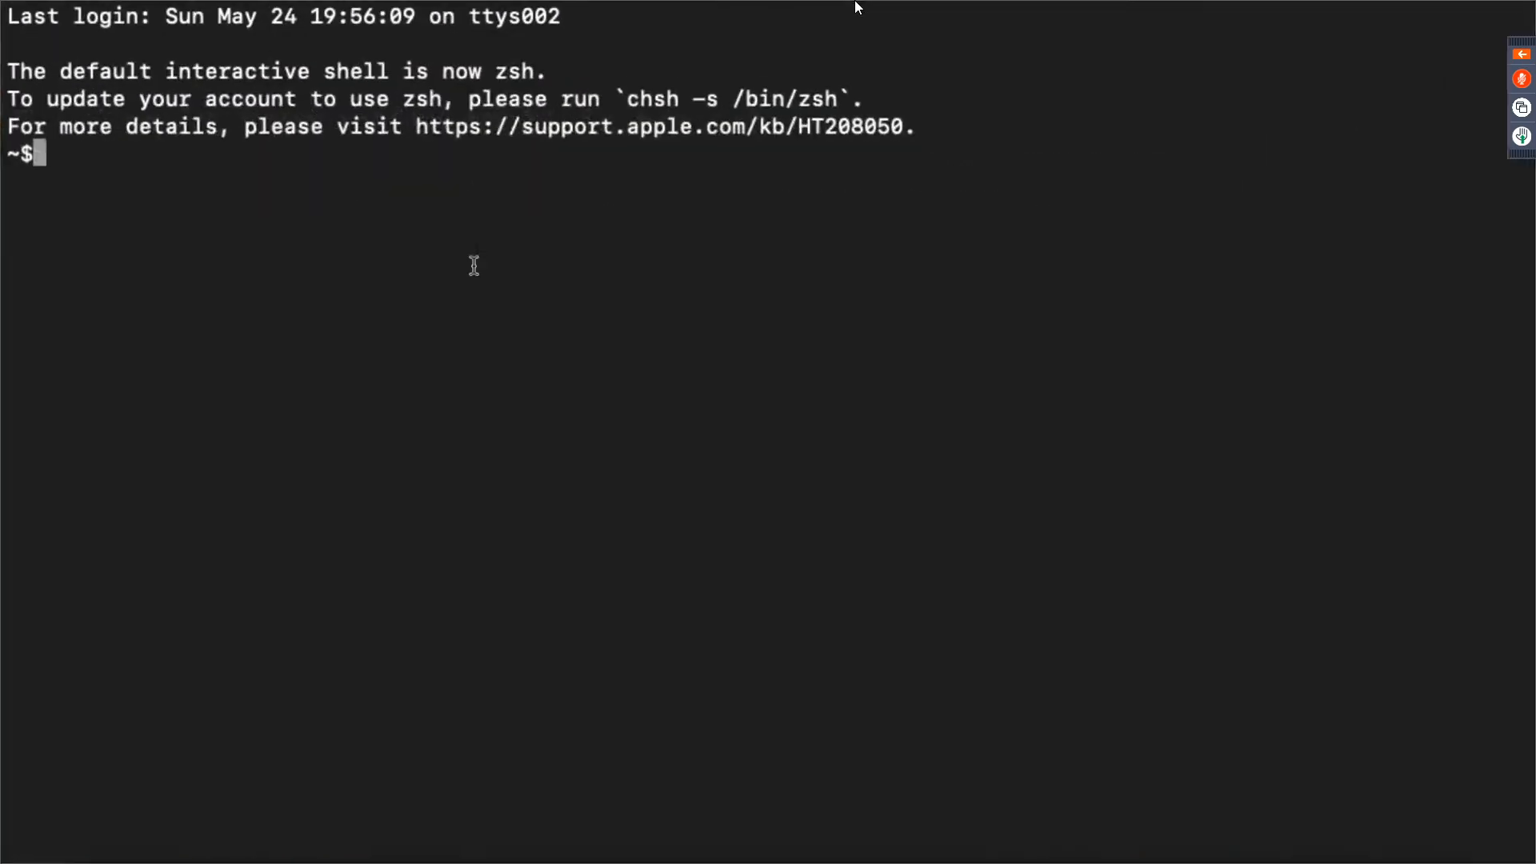
{"action": "type", "text": "clear"}
{"action": "key", "text": "Return"}
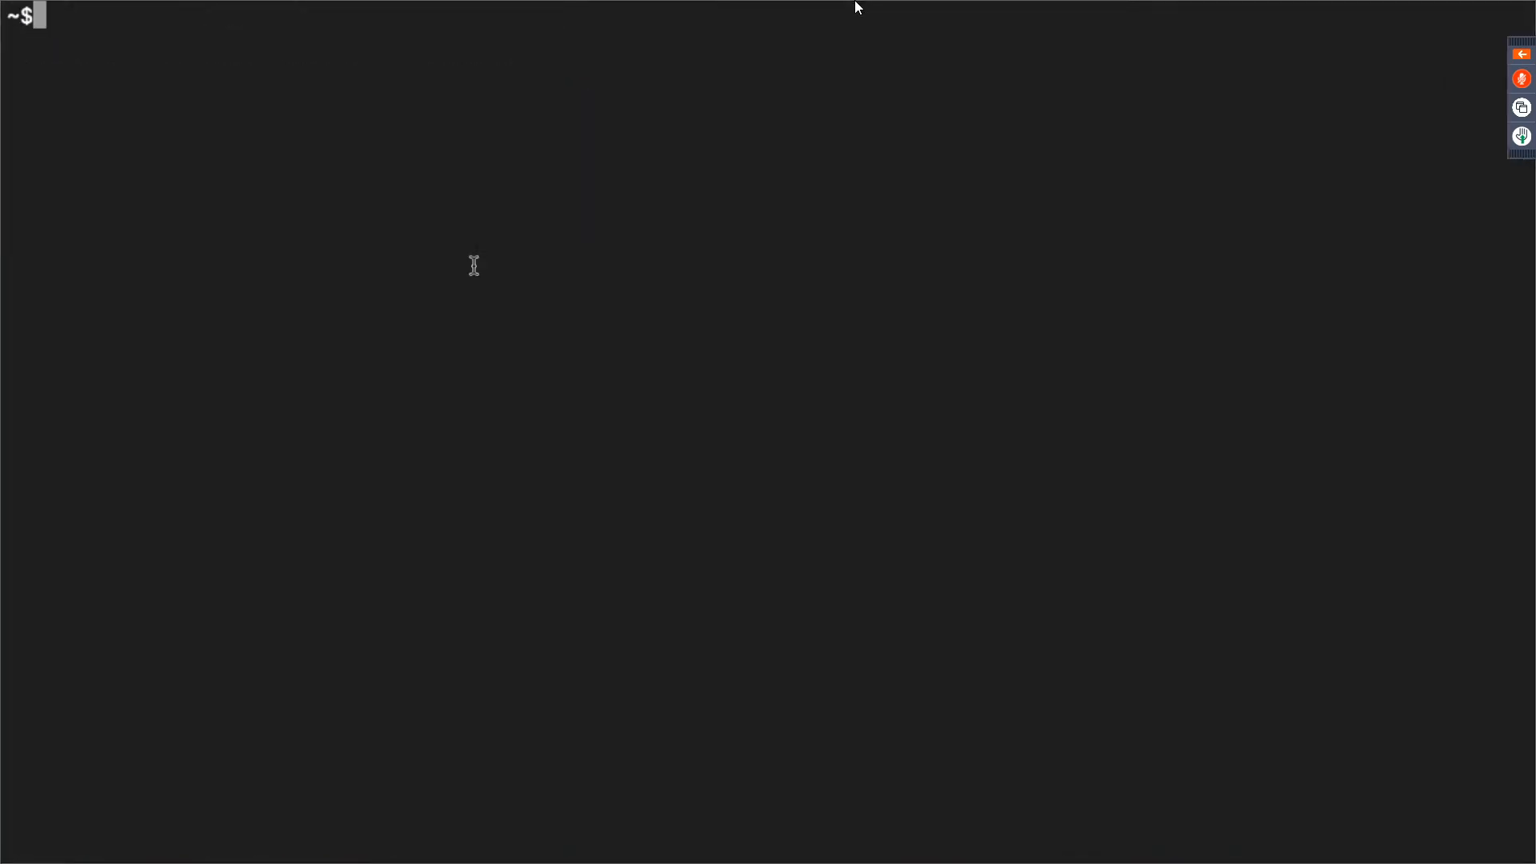
SSH to usserver at 157.56.162.80 as the admin user, trust the host key, and enter the password
{"action": "type", "text": "ssh us@"}
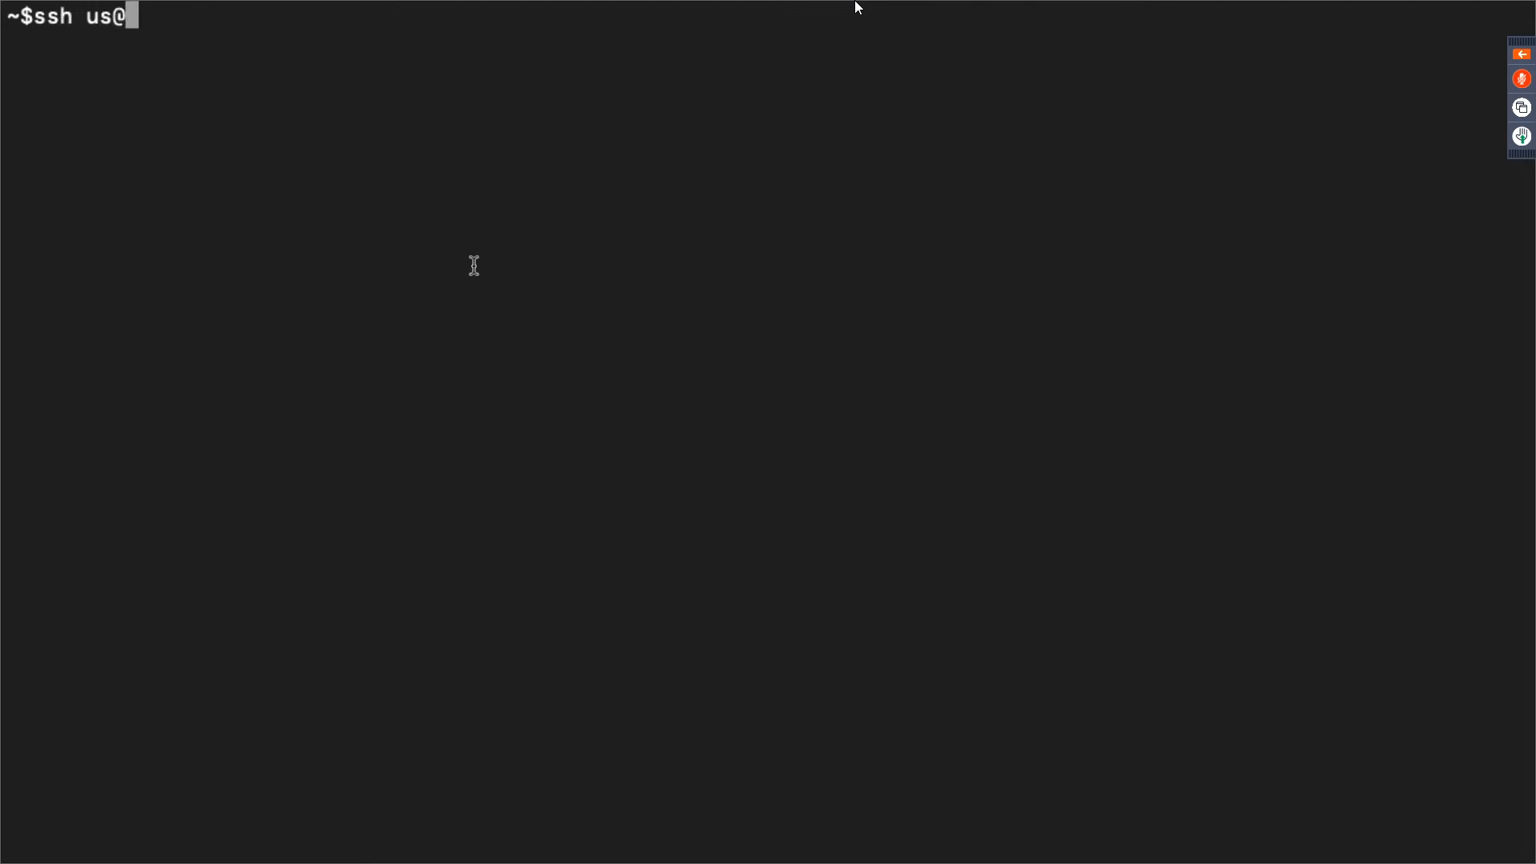
{"action": "key", "text": "super+v"}
{"action": "key", "text": "Return"}
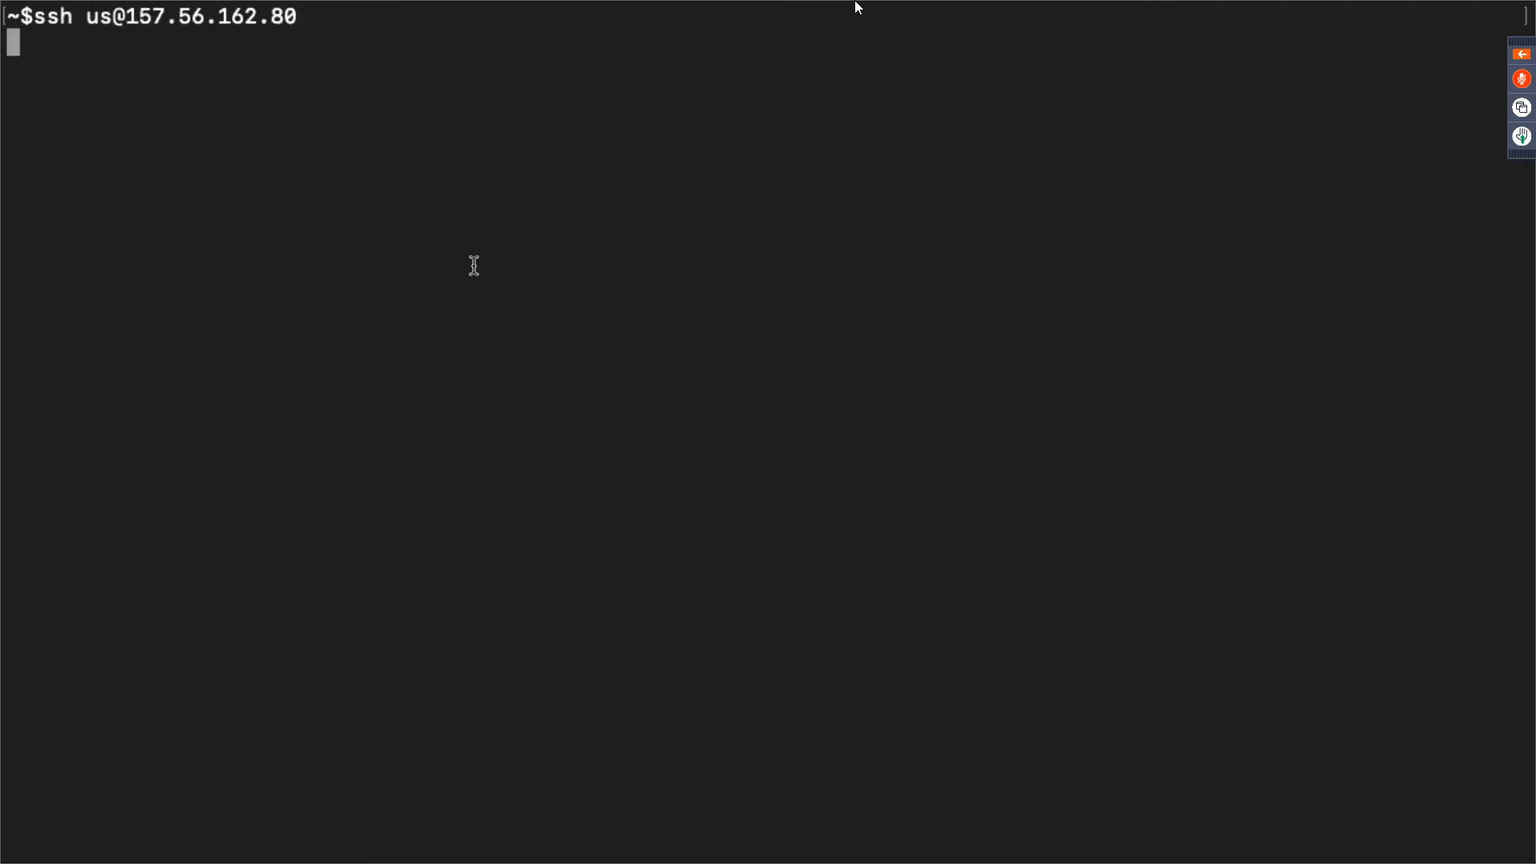
{"action": "type", "text": "yes"}
{"action": "key", "text": "Return"}
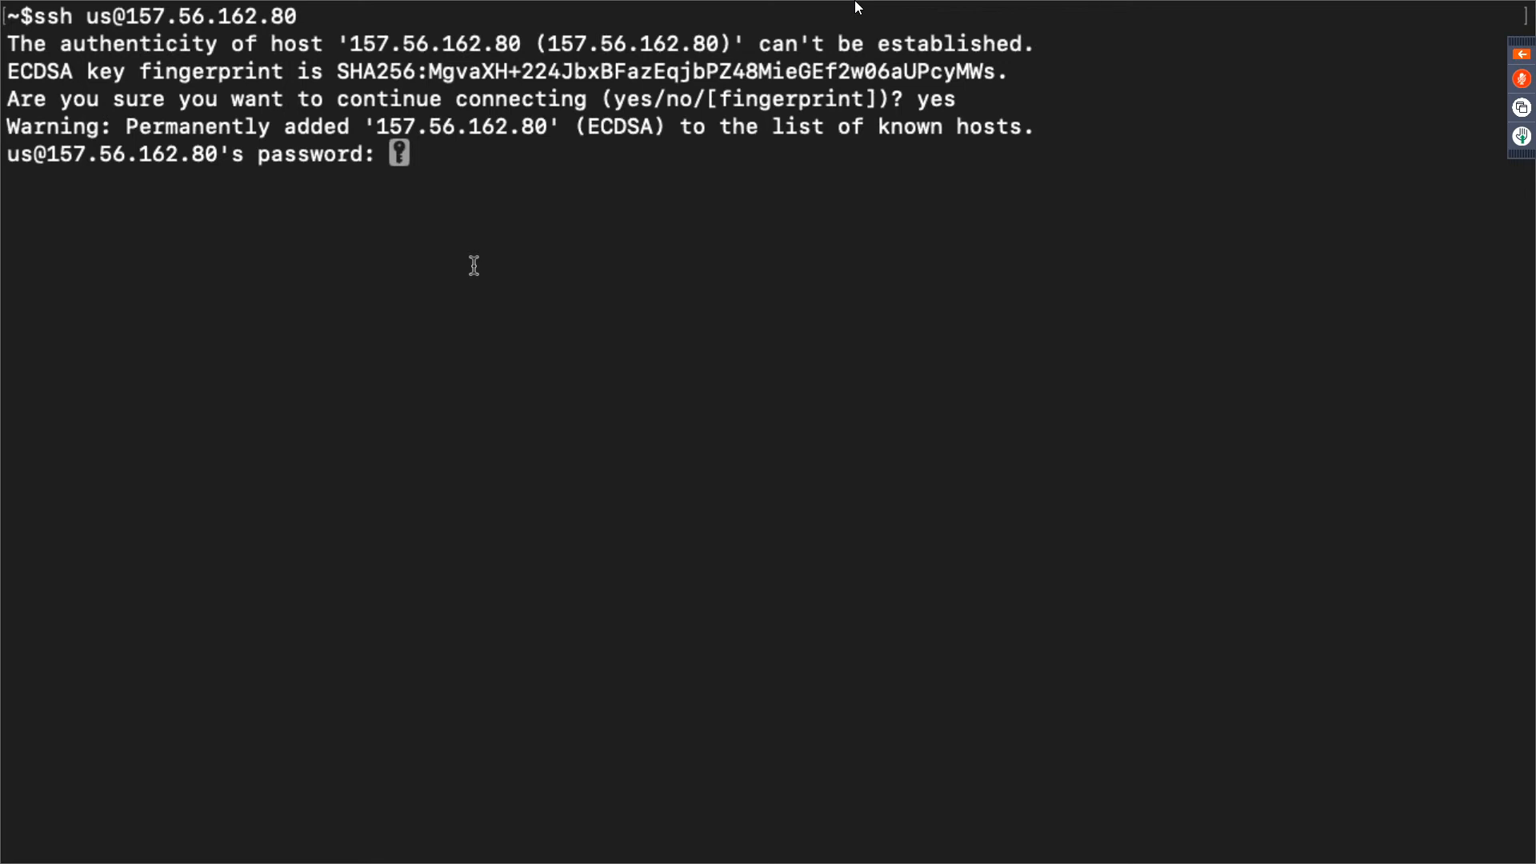
{"action": "key", "text": "Return"}
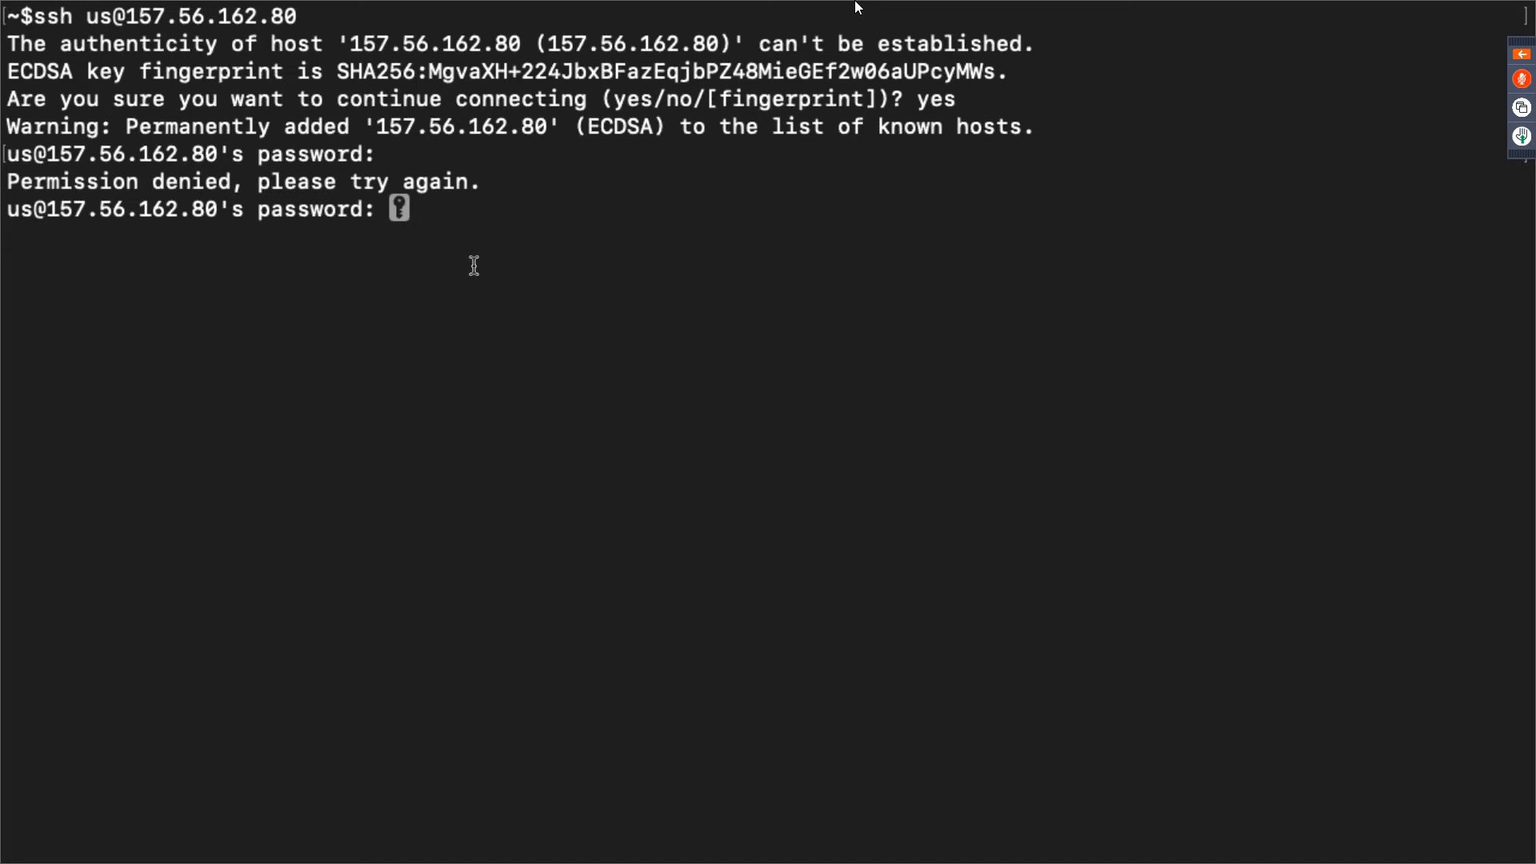
{"action": "key", "text": "Return"}
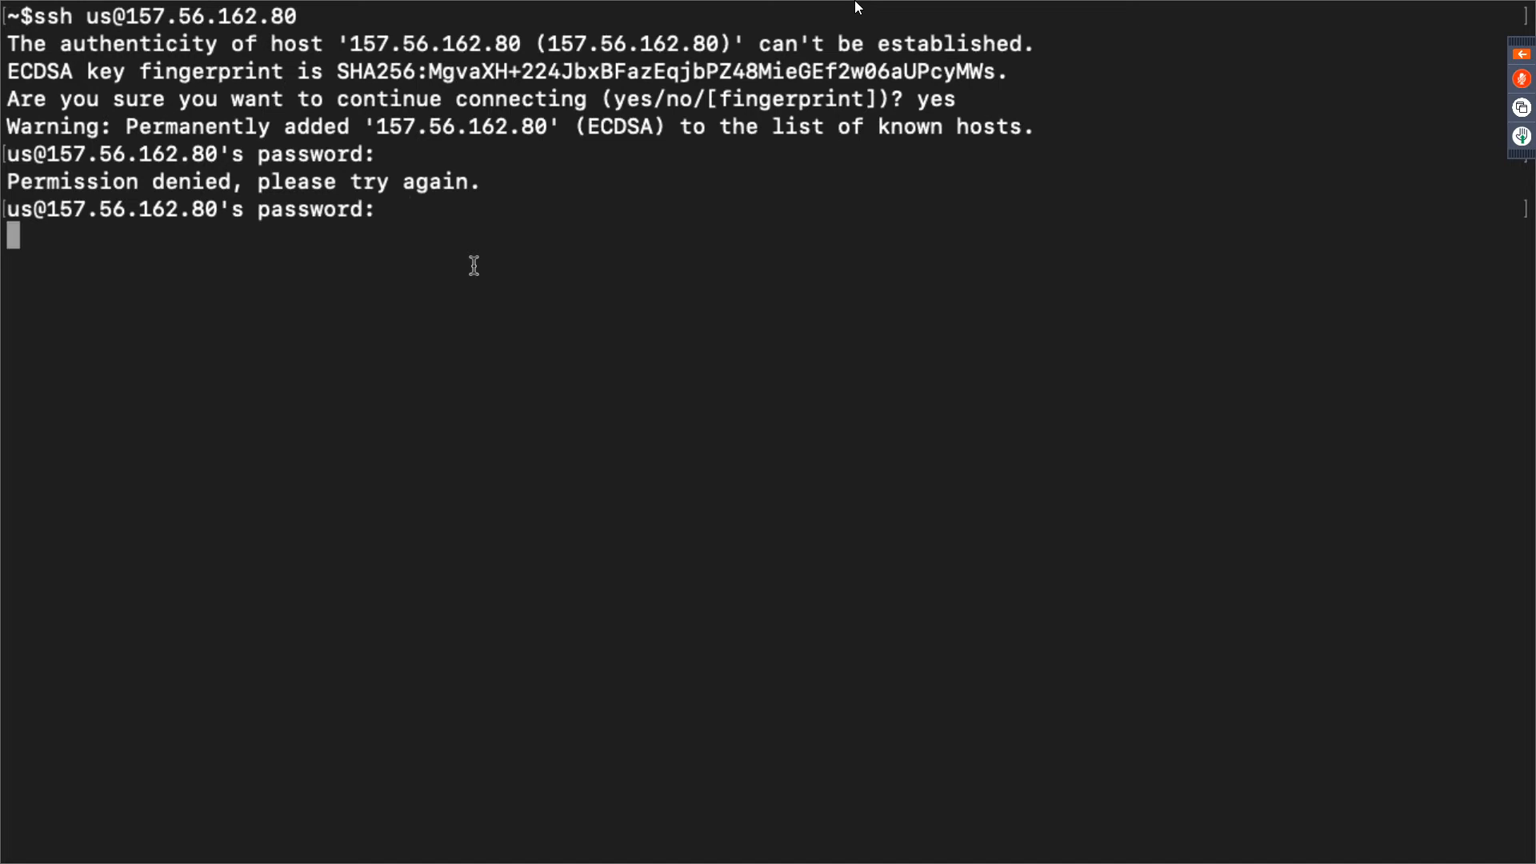
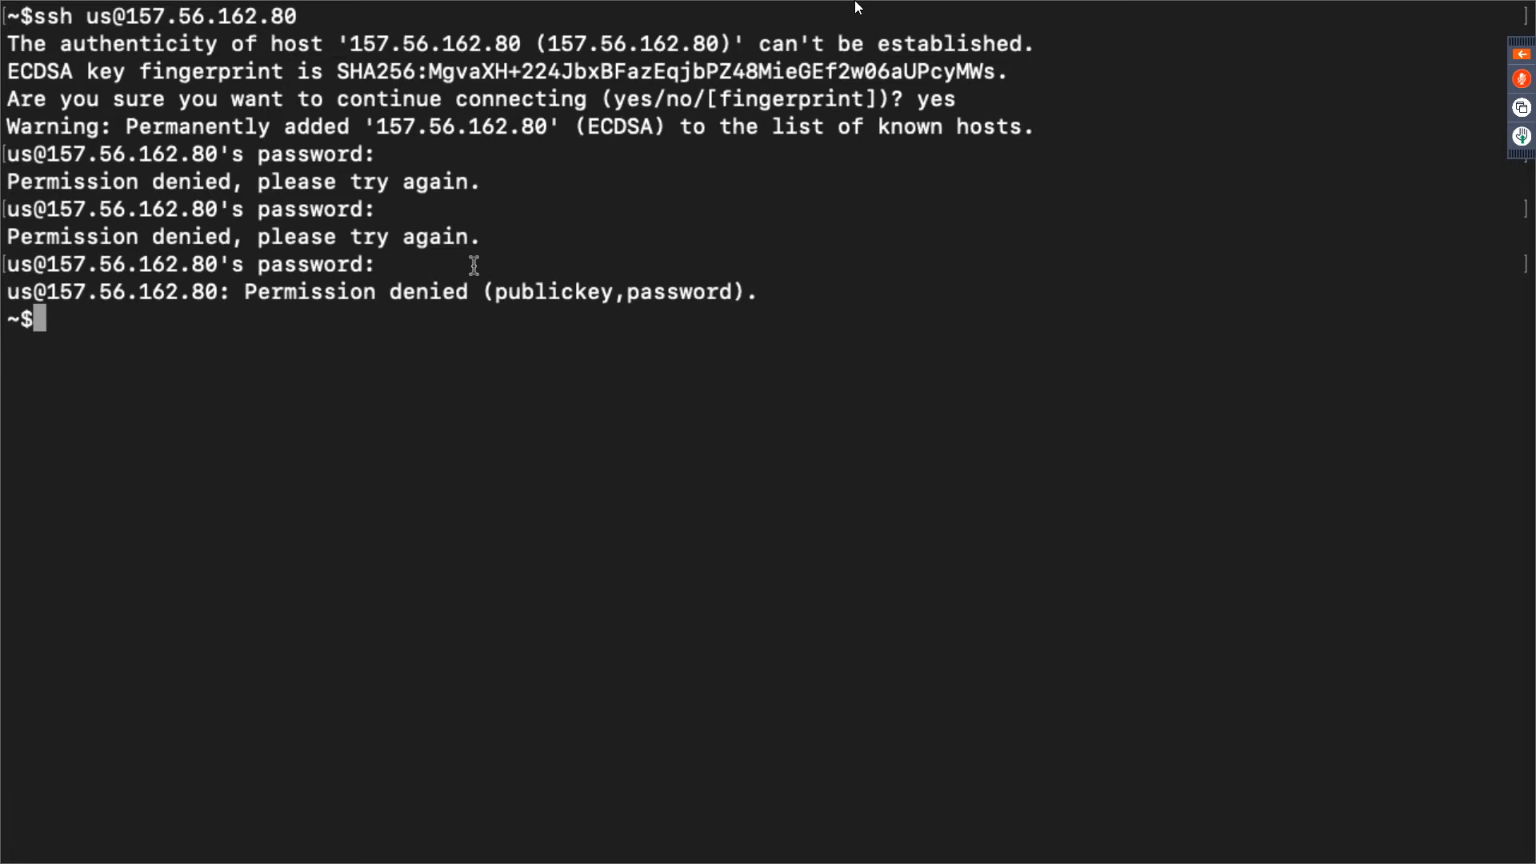
Re-run the ssh command to 157.56.162.80 from shell history for a fresh password prompt
{"action": "key", "text": "Up"}
{"action": "key", "text": "Up"}
{"action": "key", "text": "Down"}
{"action": "key", "text": "Return"}
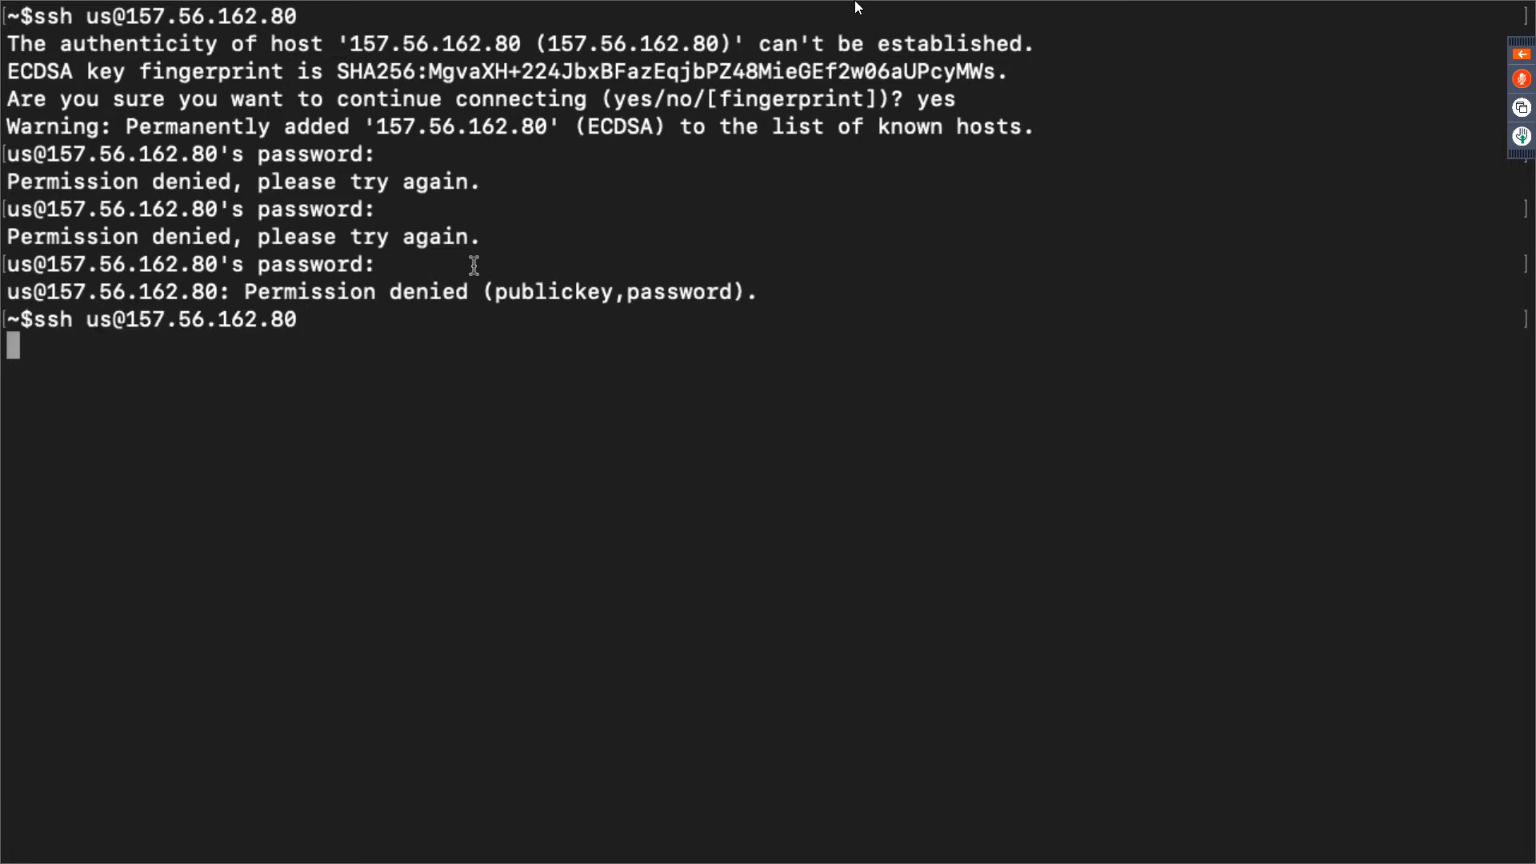
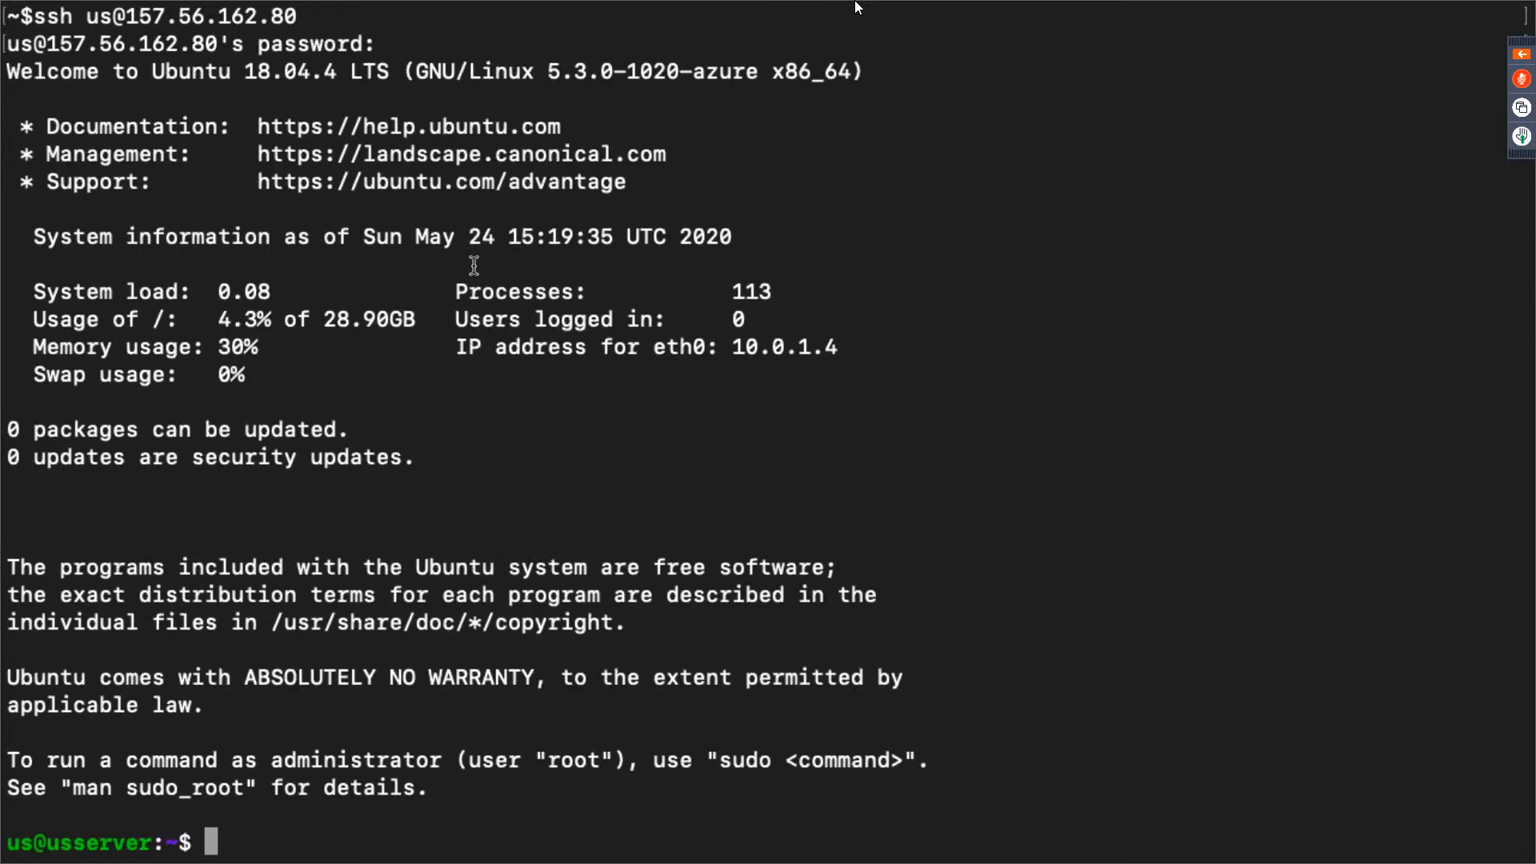
Clear the screen and run sudo apt-get update on usserver
{"action": "type", "text": "clear"}
{"action": "key", "text": "Return"}
{"action": "type", "text": "sudo apt-"}
{"action": "type", "text": "get update"}
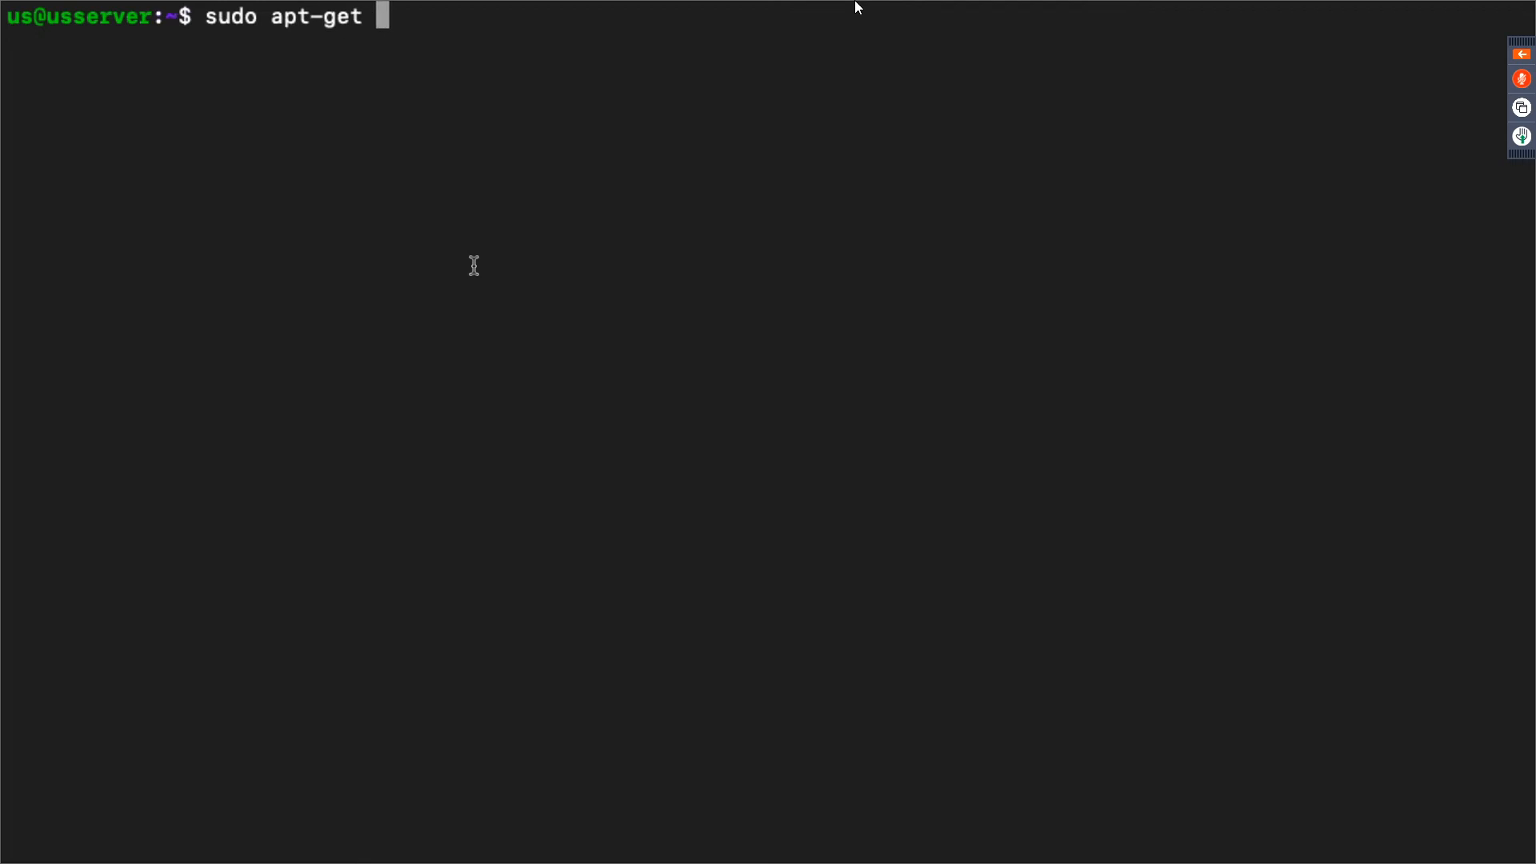
{"action": "key", "text": "Return"}
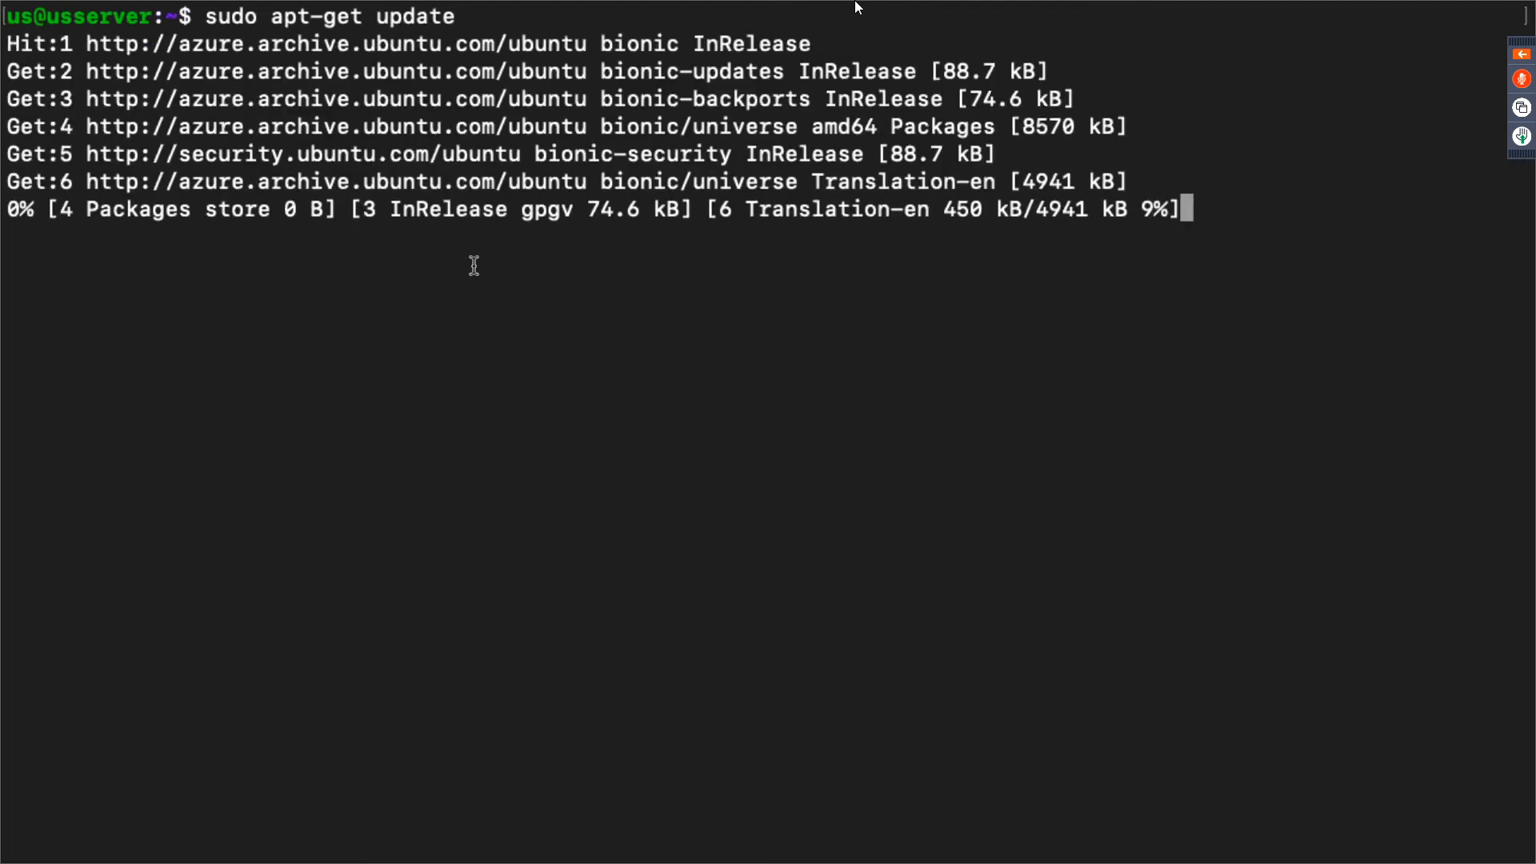
Open a second, cleared local shell tab in Terminal
{"action": "key", "text": "super+t"}
{"action": "type", "text": "clear"}
{"action": "key", "text": "Return"}
{"action": "key", "text": "ctrl+Right"}
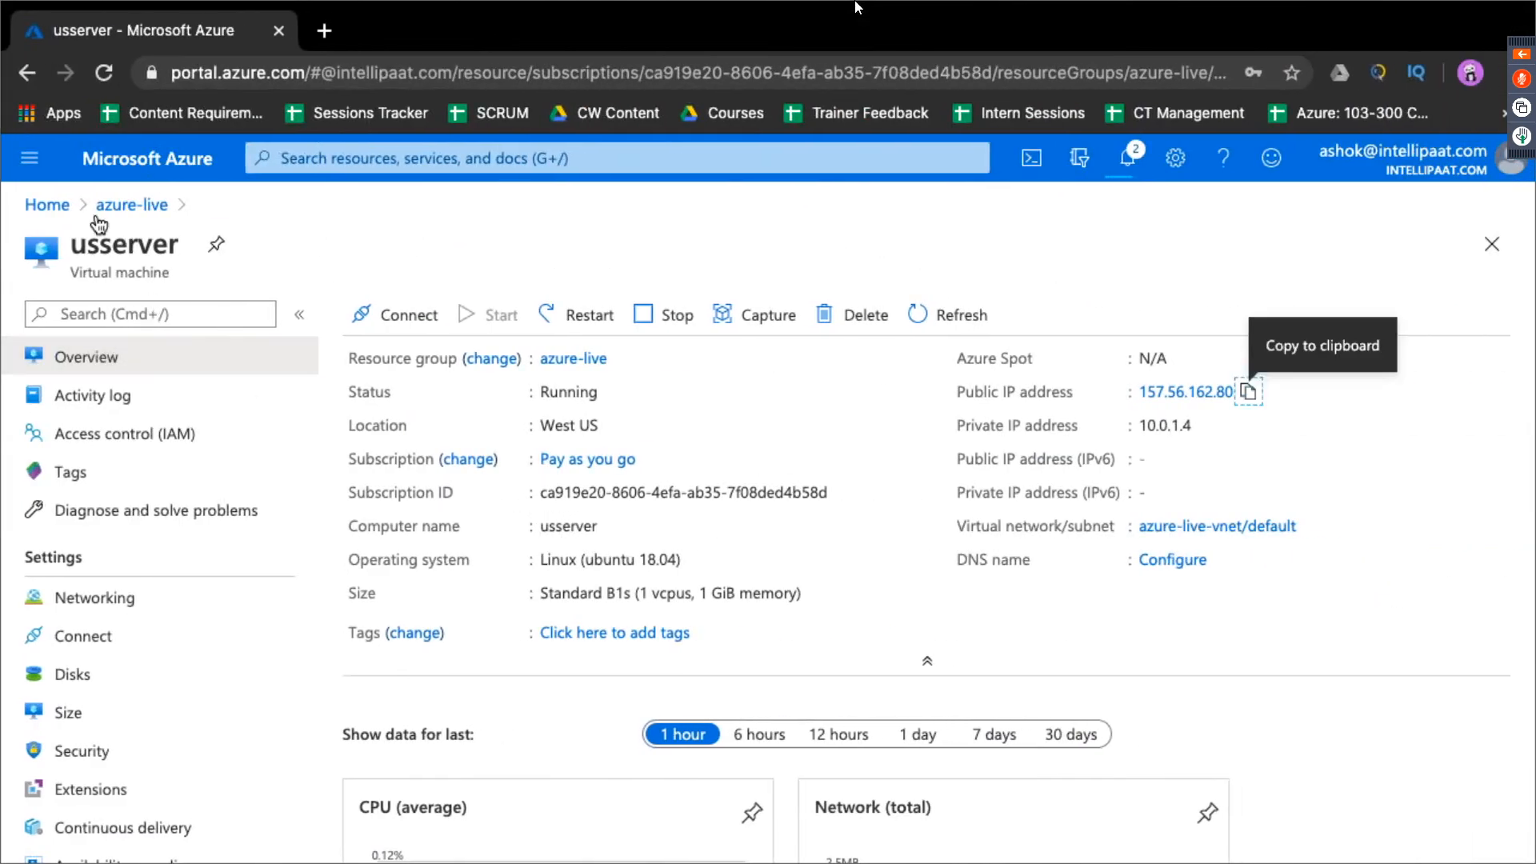
Open indianserver from the azure-live resource group and copy its public IP 104.211.206.230
{"action": "left_click", "coordinate": [47, 205]}
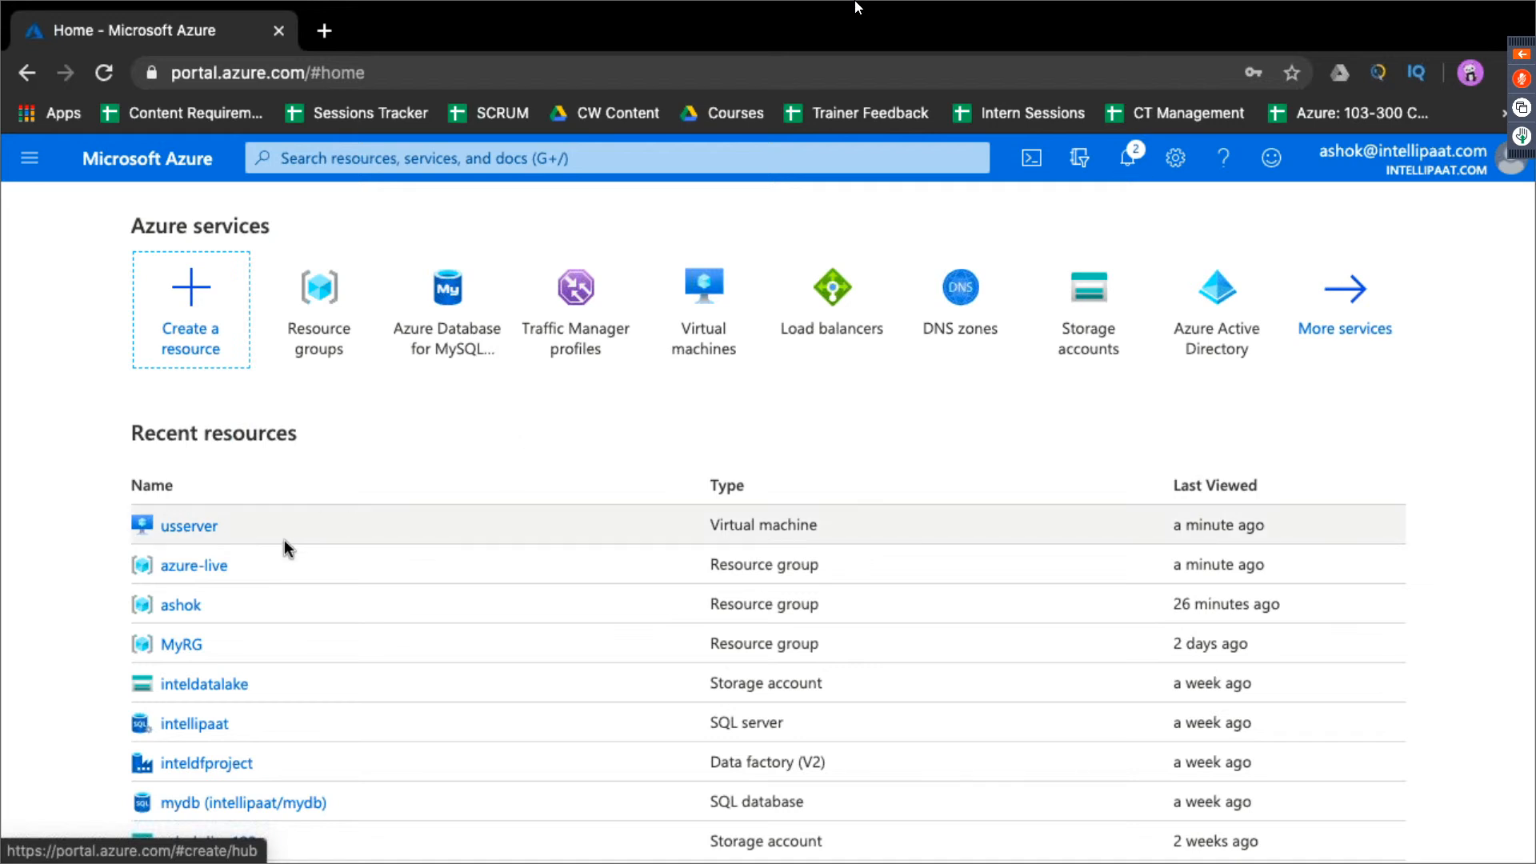
{"action": "left_click", "coordinate": [207, 568]}
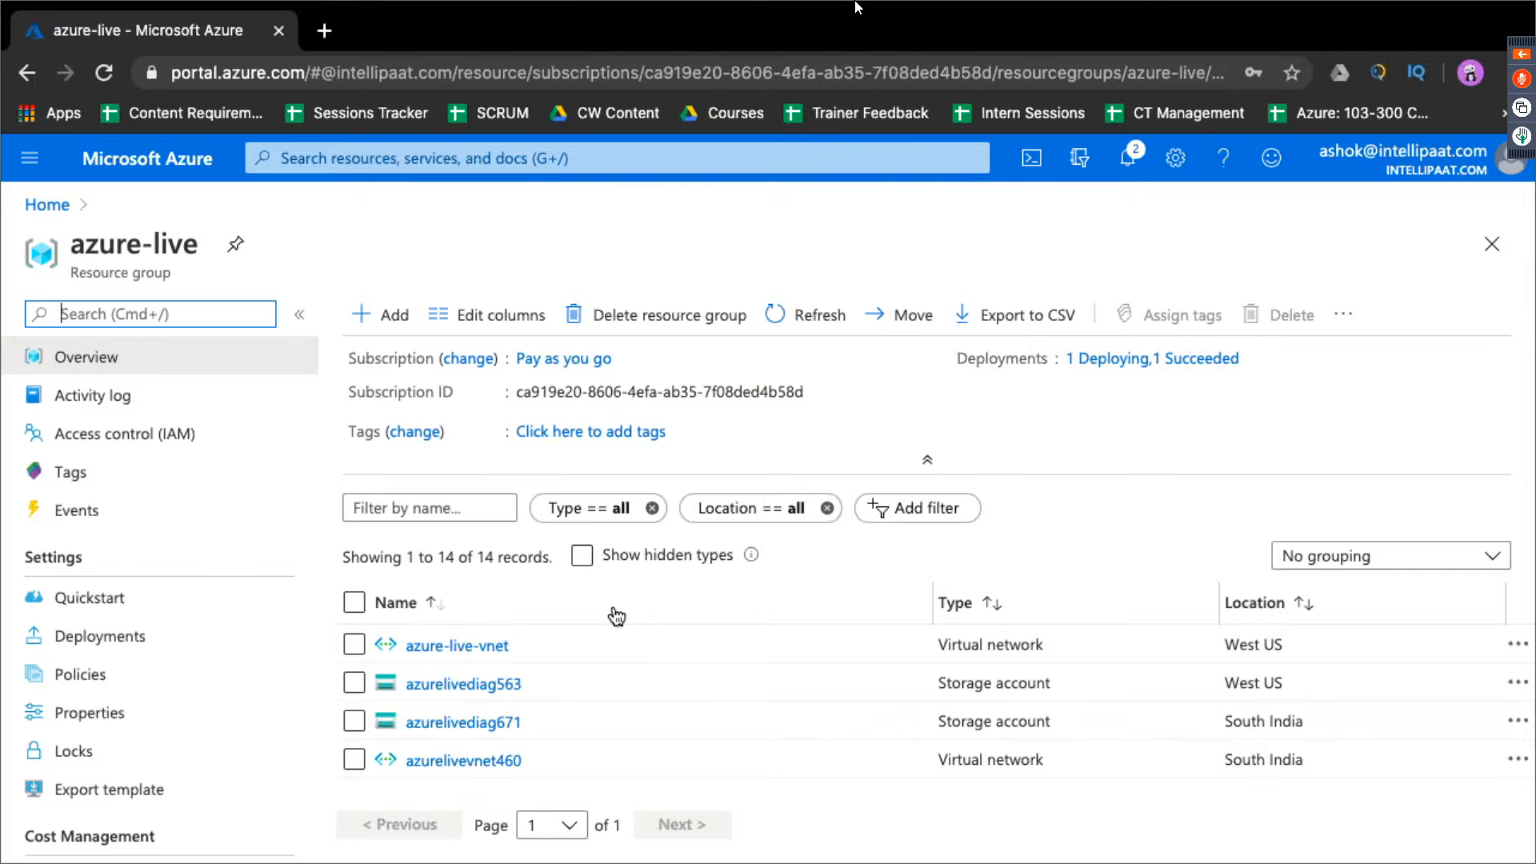
{"action": "scroll", "coordinate": [549, 690], "scroll_direction": "down", "scroll_amount": 2}
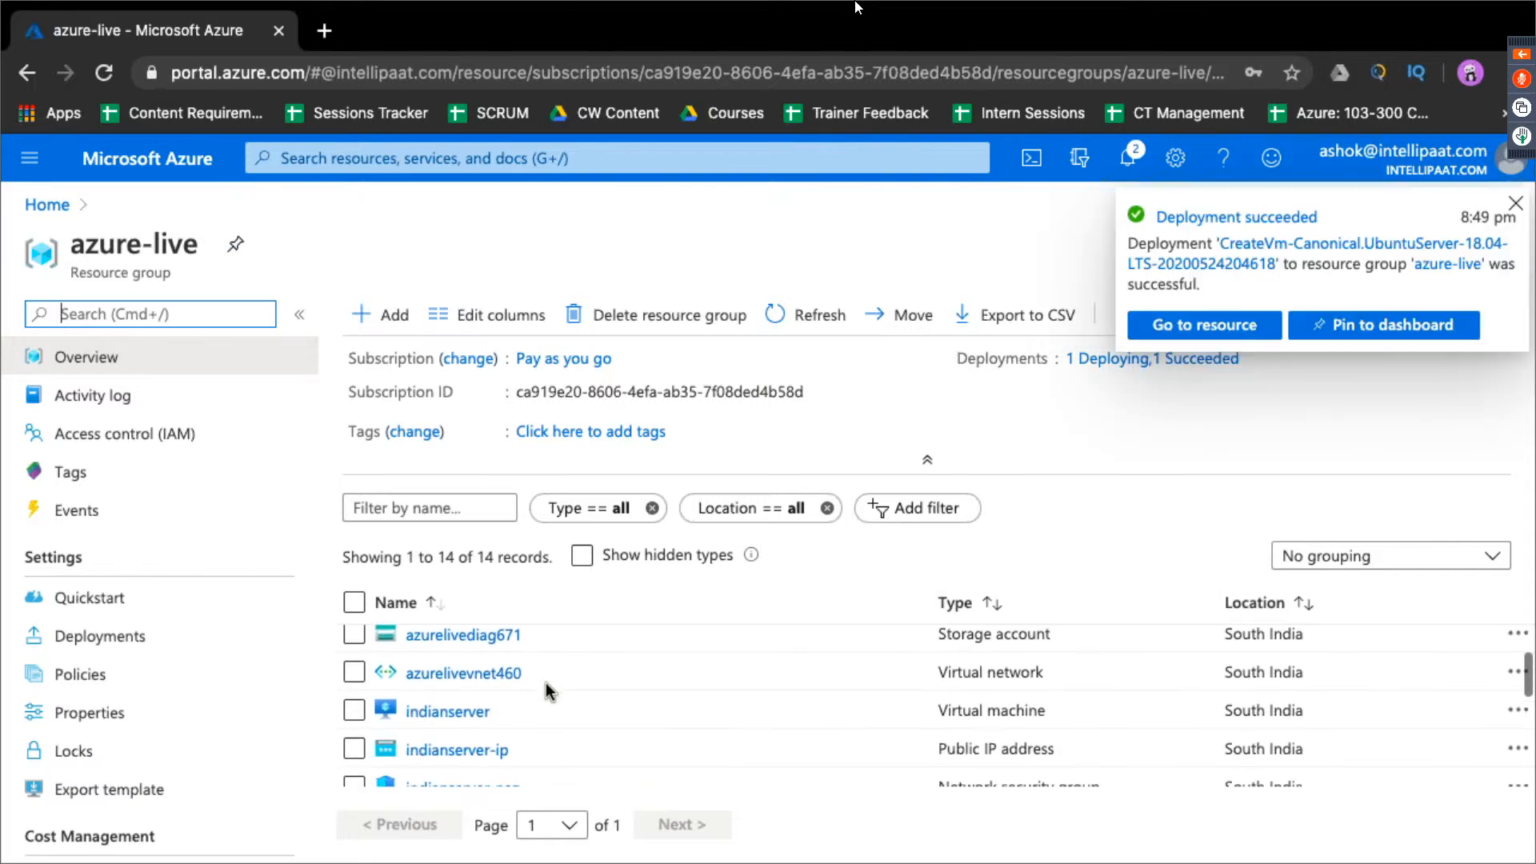
{"action": "scroll", "coordinate": [542, 693], "scroll_direction": "down", "scroll_amount": 1}
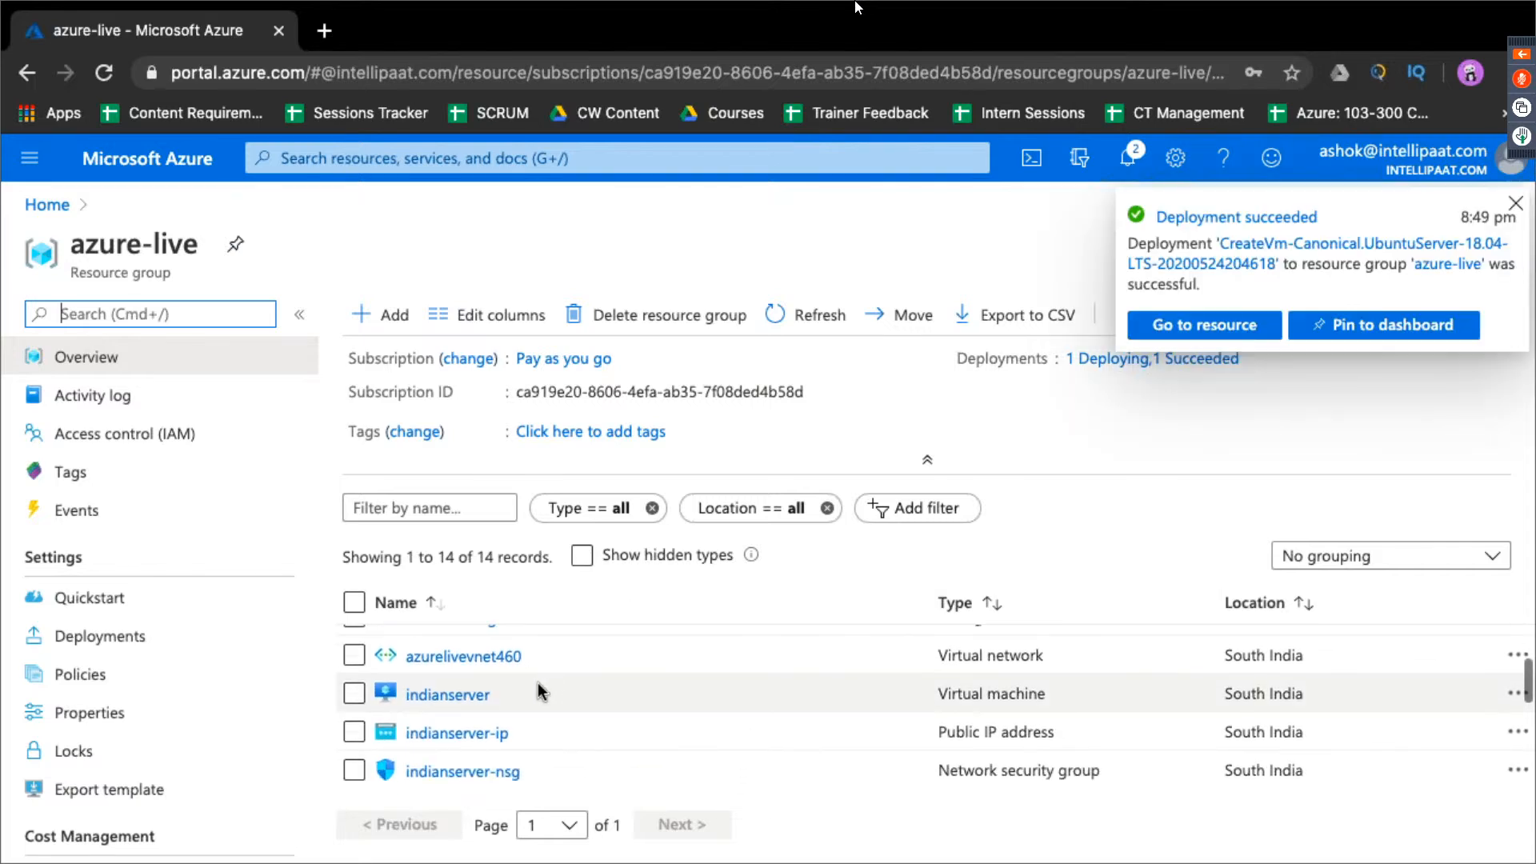
{"action": "left_click", "coordinate": [461, 696]}
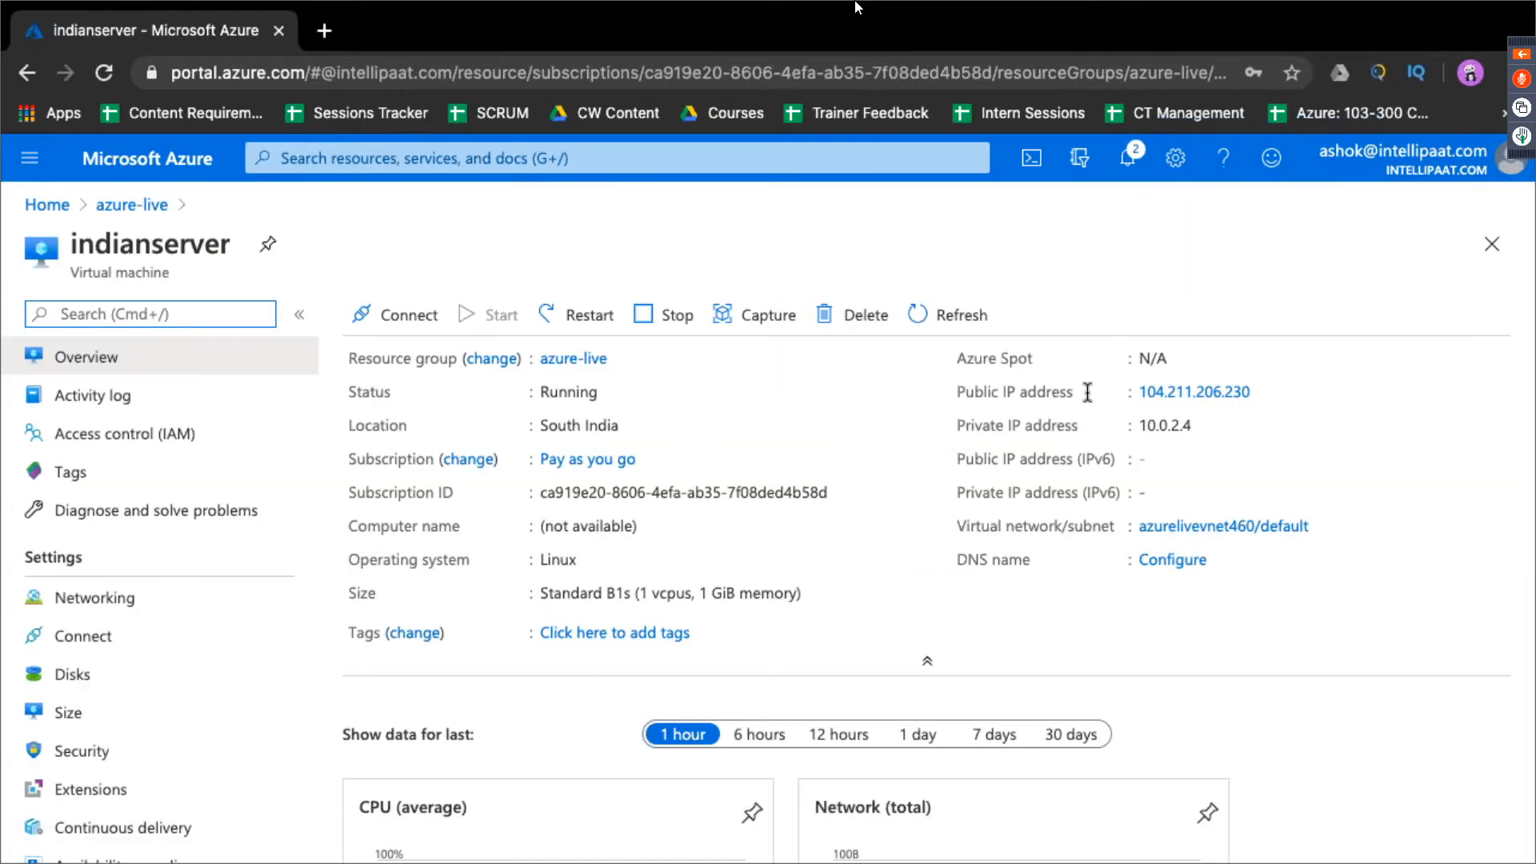
{"action": "left_click", "coordinate": [1265, 396]}
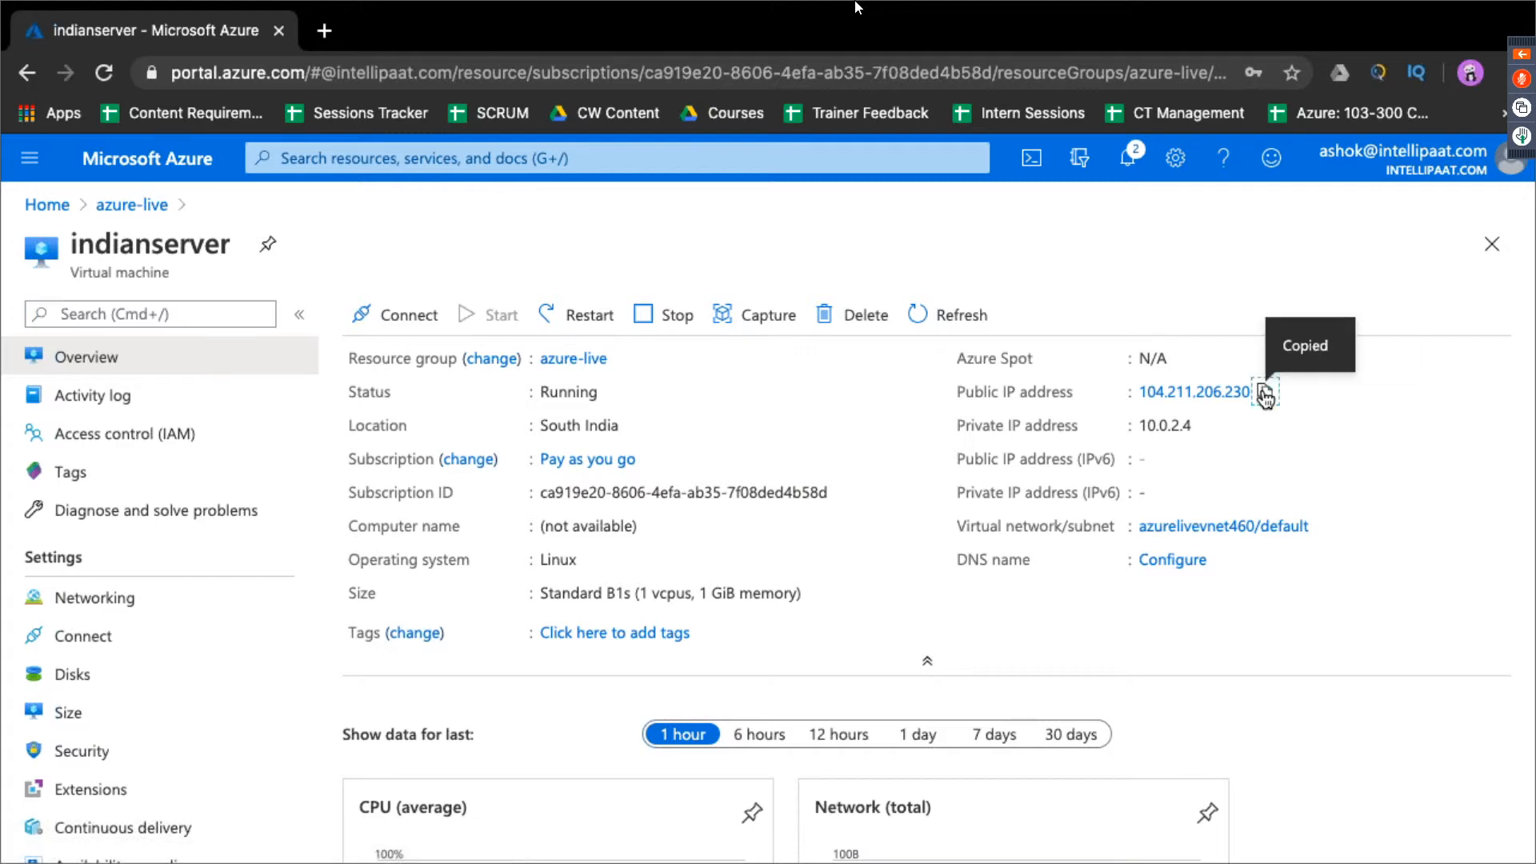
{"action": "key", "text": "super+Tab"}
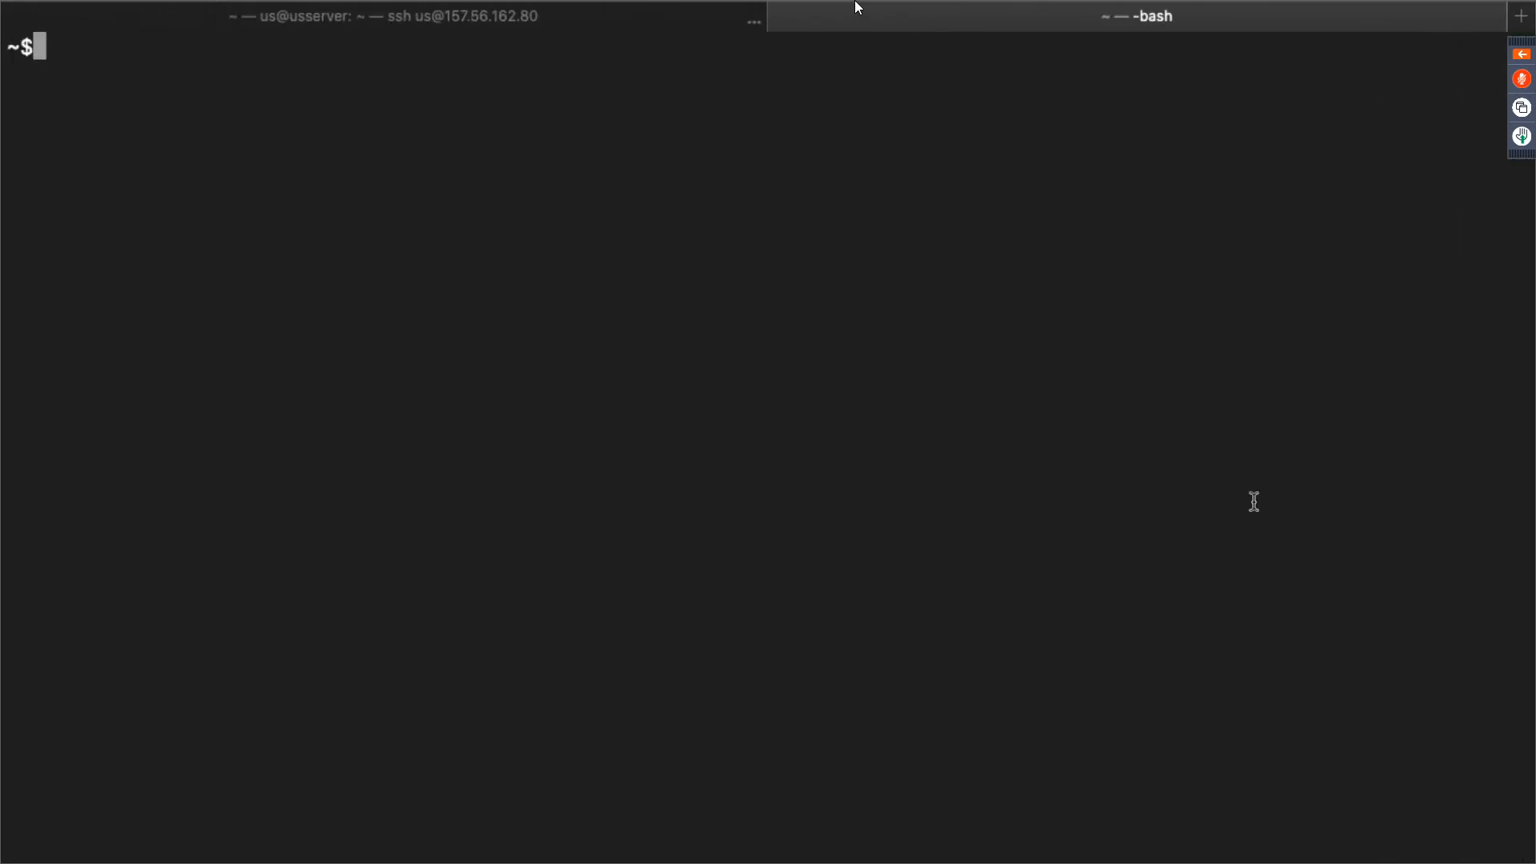
{"action": "type", "text": "ssh india@104.211.206.230"}
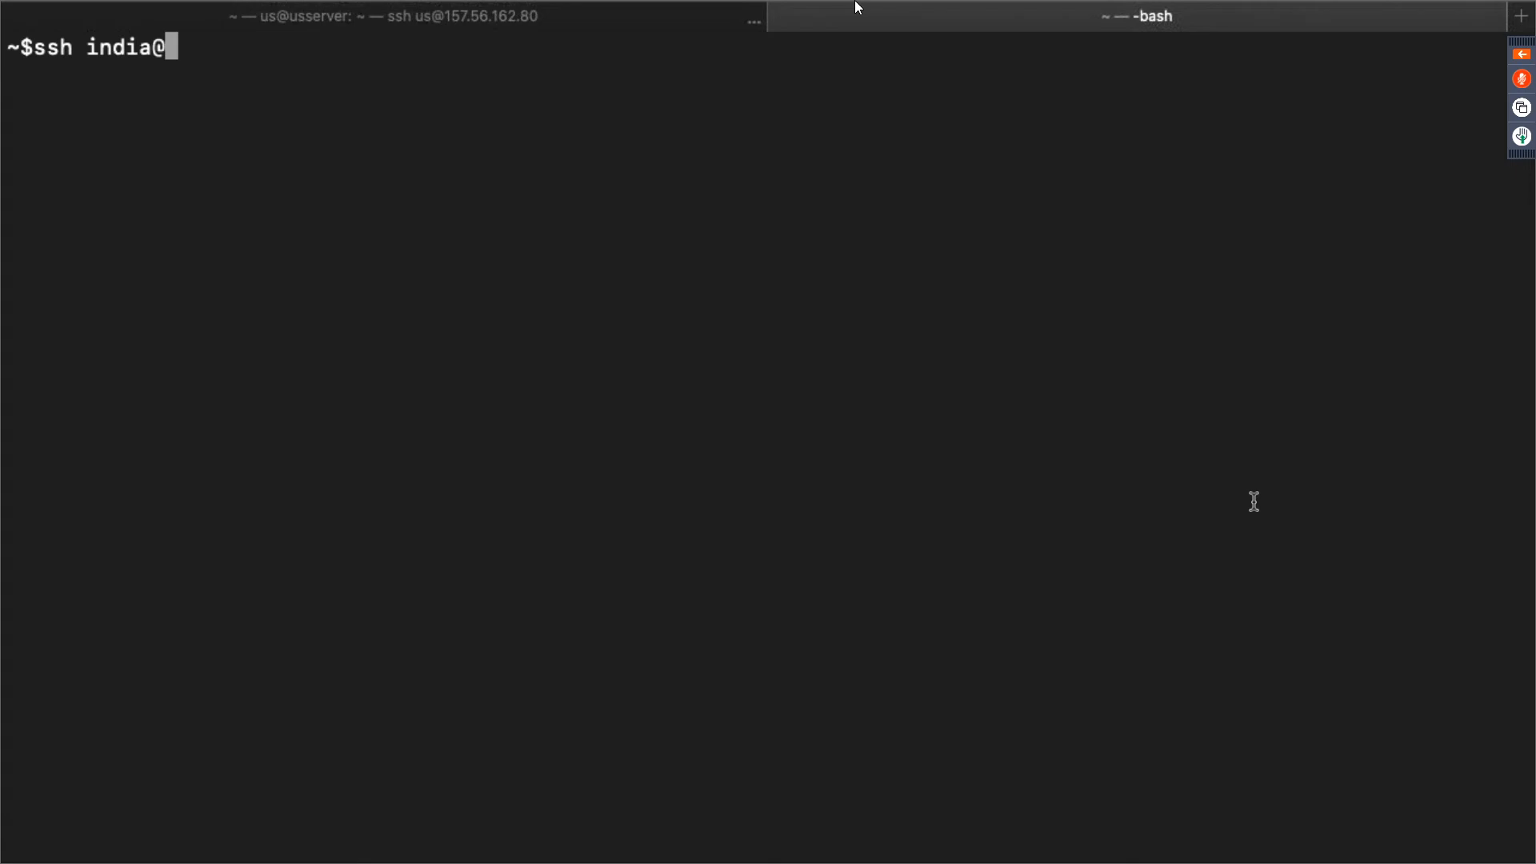
{"action": "key", "text": "super+v"}
{"action": "key", "text": "Return"}
{"action": "type", "text": "yes"}
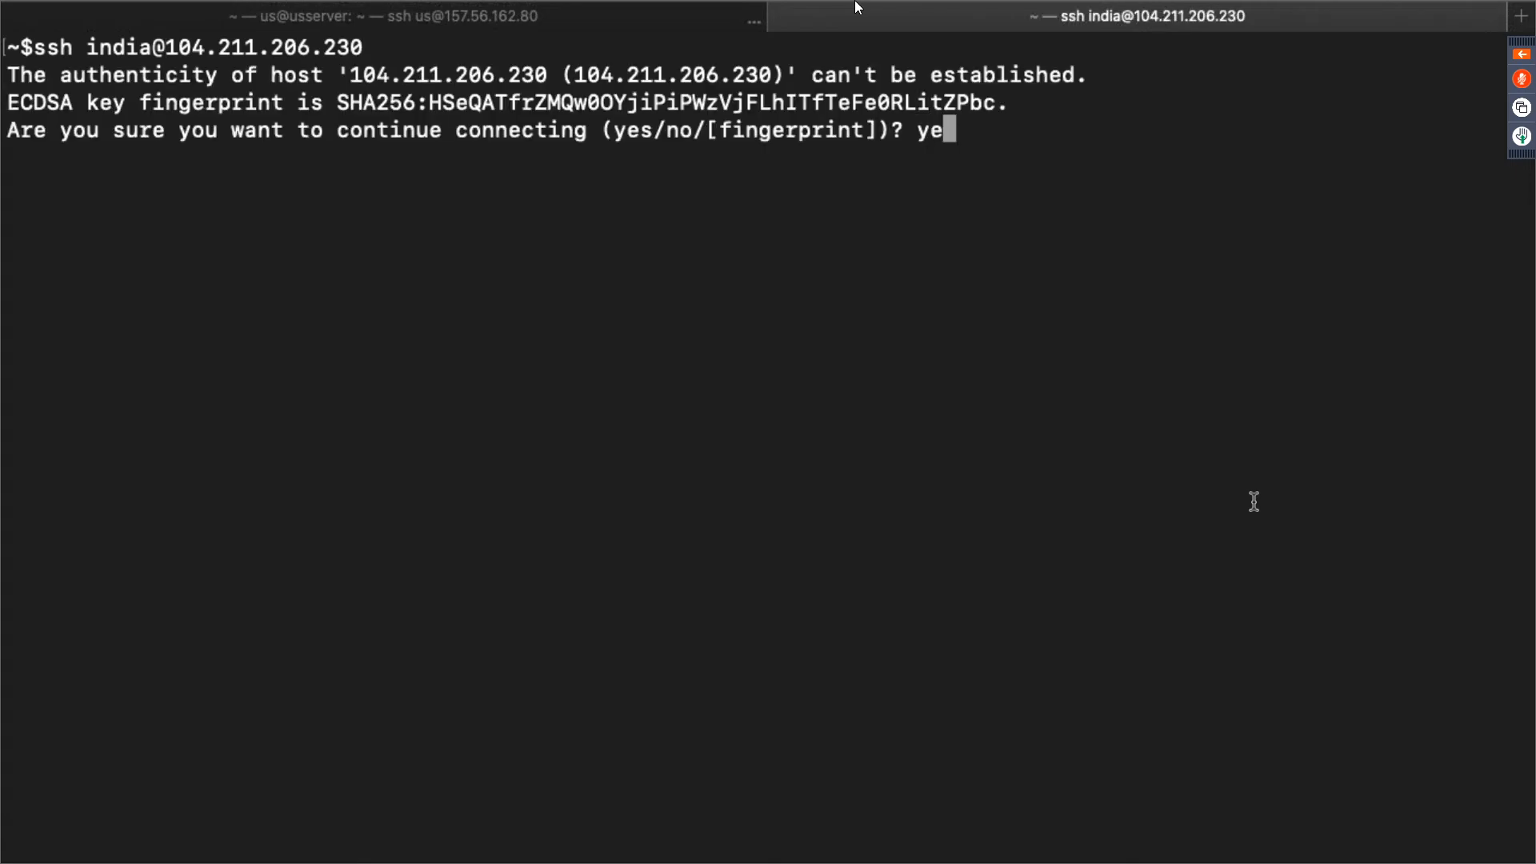
{"action": "key", "text": "Return"}
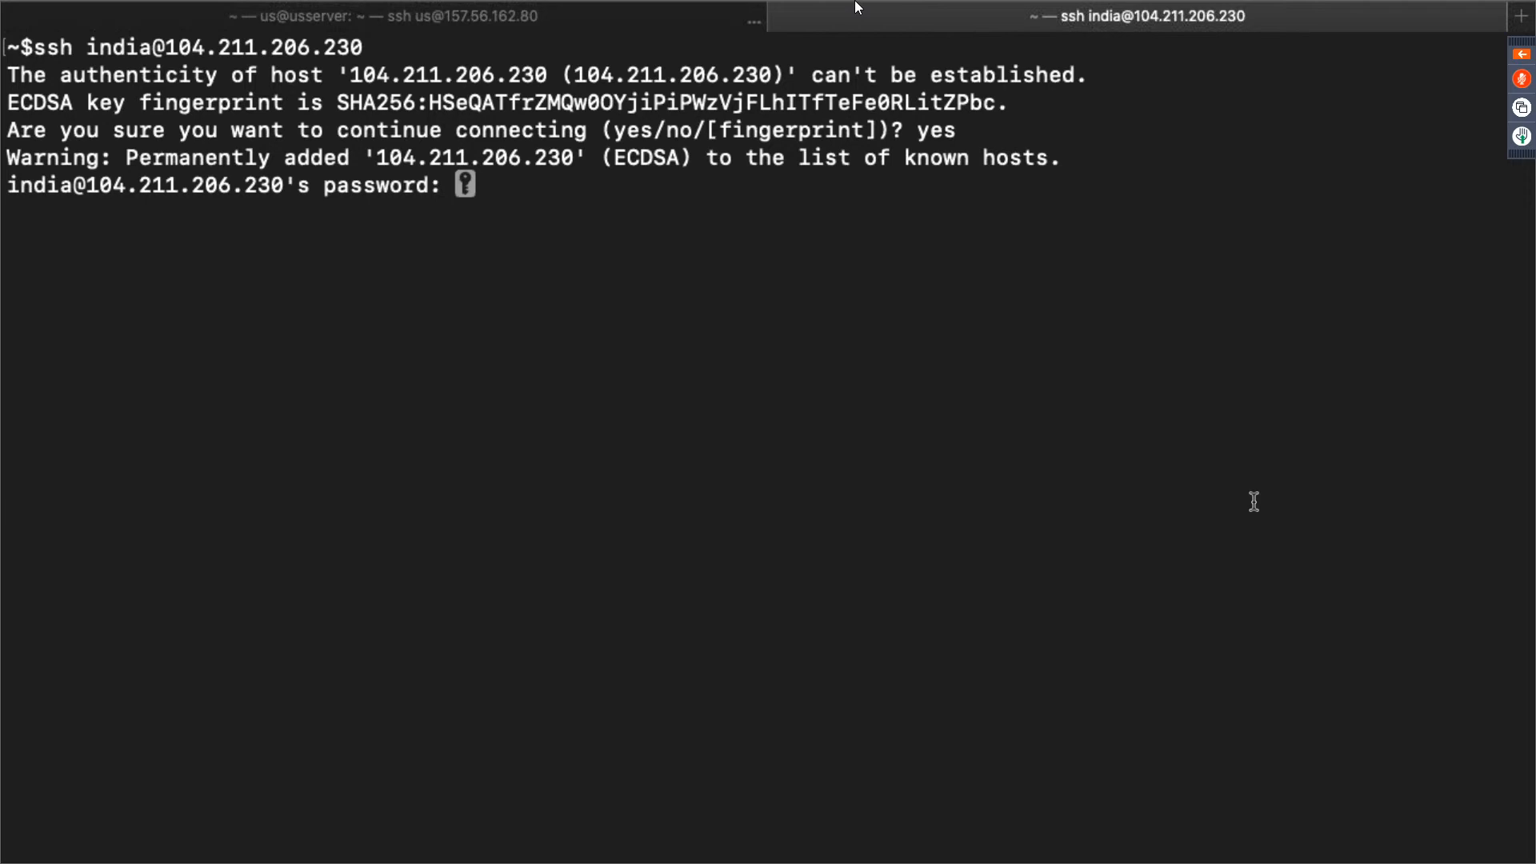
{"action": "key", "text": "Return"}
Clear the screen and run sudo apt-get update on indianserver
{"action": "type", "text": "clear"}
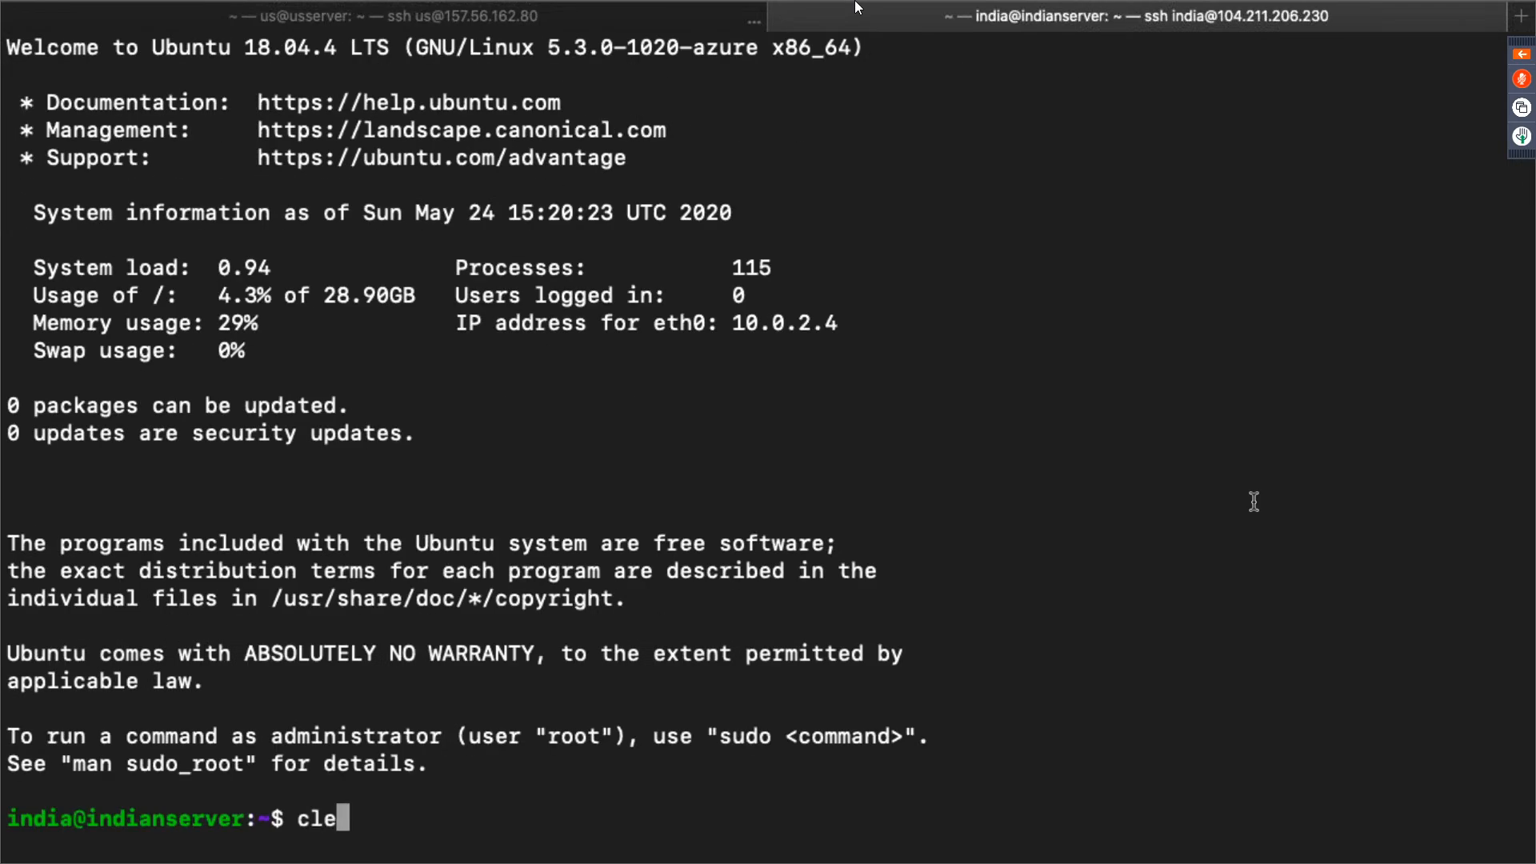
{"action": "key", "text": "Return"}
{"action": "type", "text": "sud"}
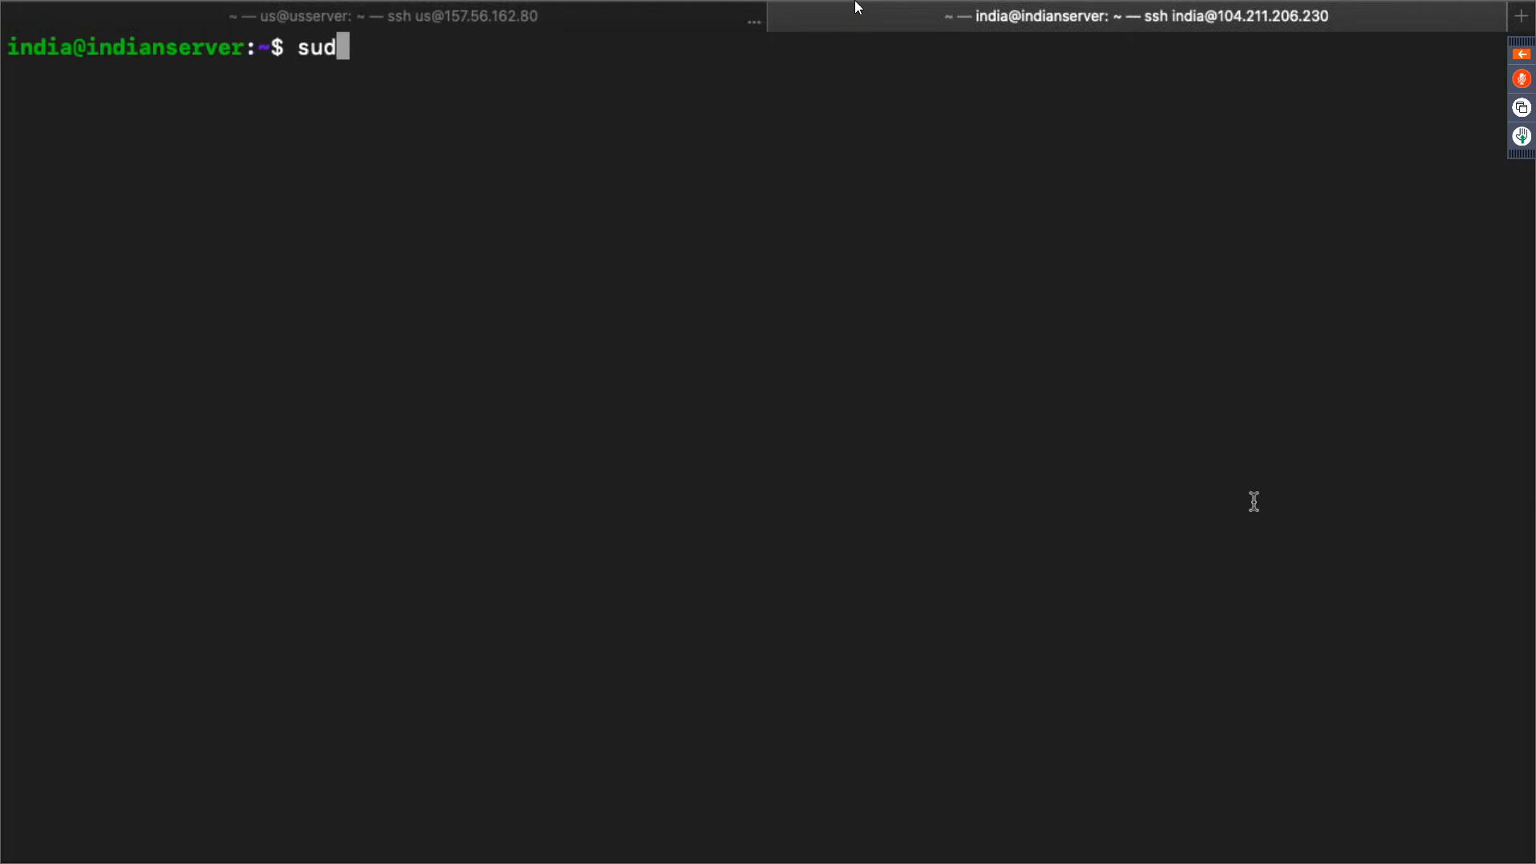
{"action": "type", "text": "o apt-get update"}
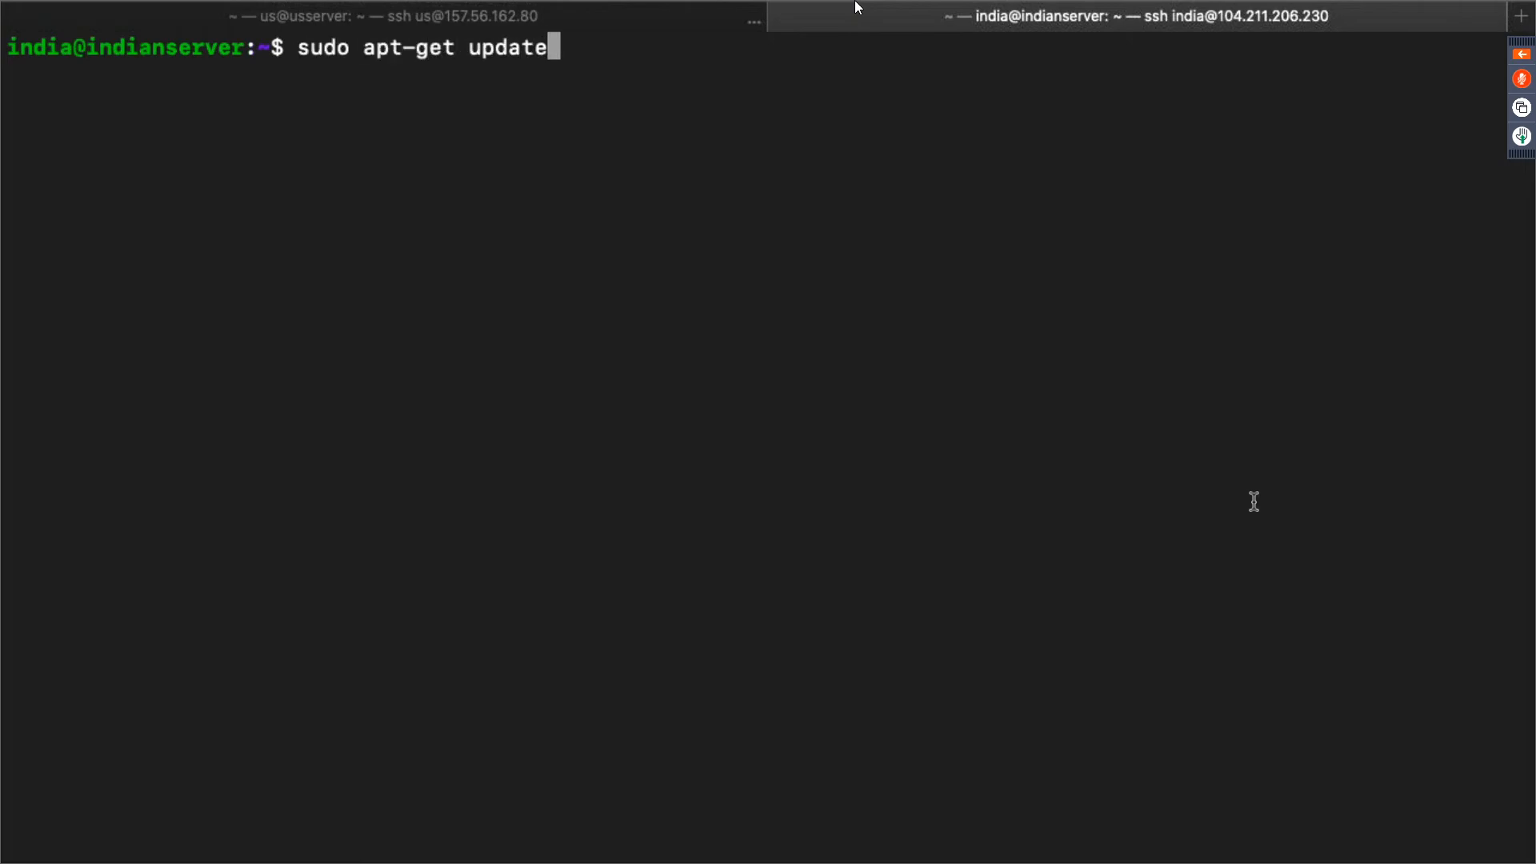
{"action": "key", "text": "Return"}
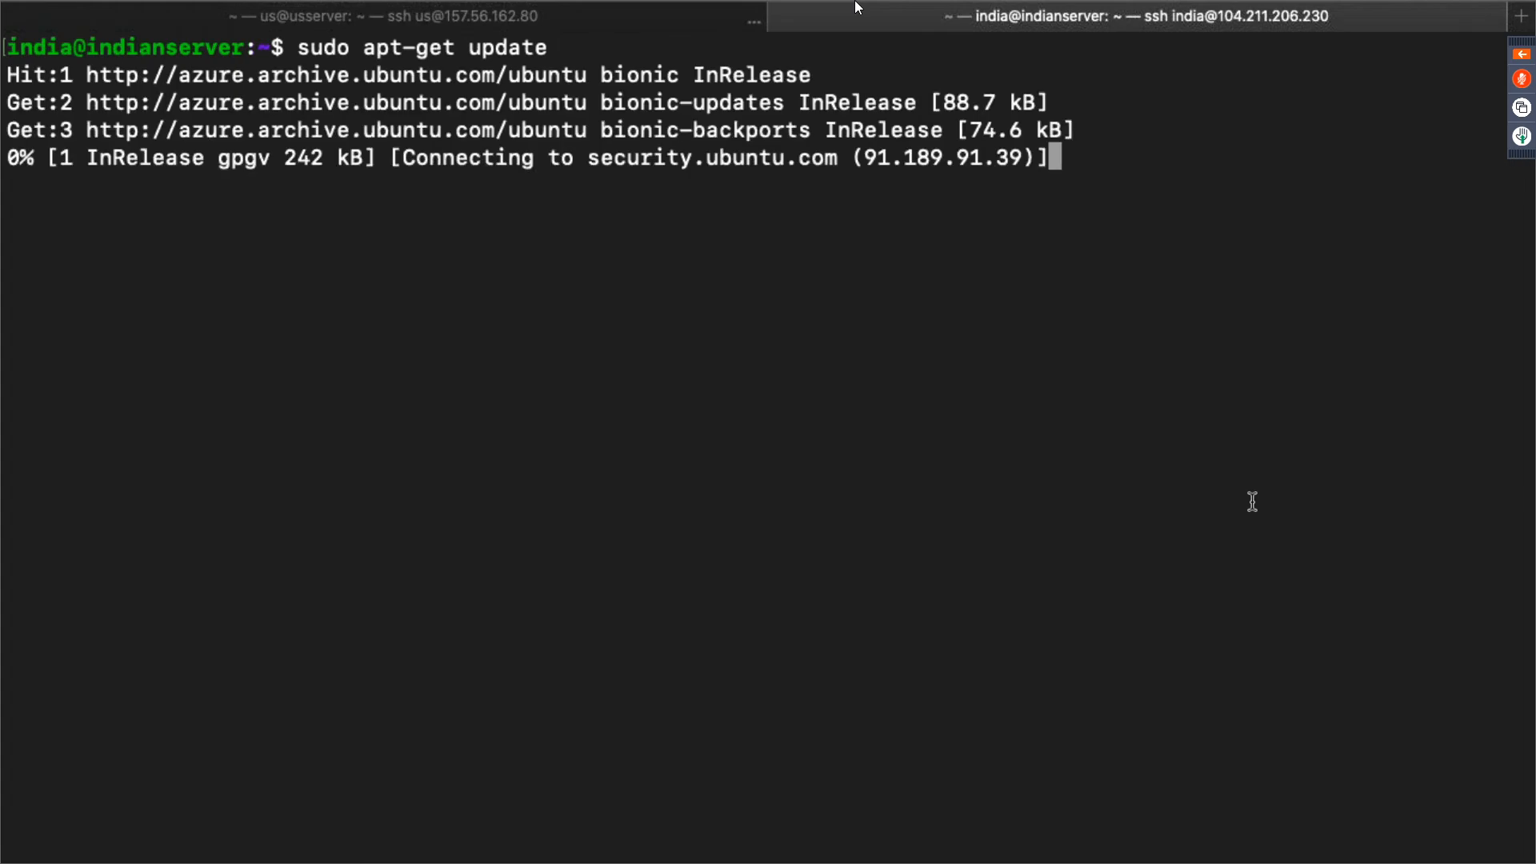
Install apache2 on usserver with sudo apt-get install apache2, confirming with y
{"action": "left_click", "coordinate": [548, 22]}
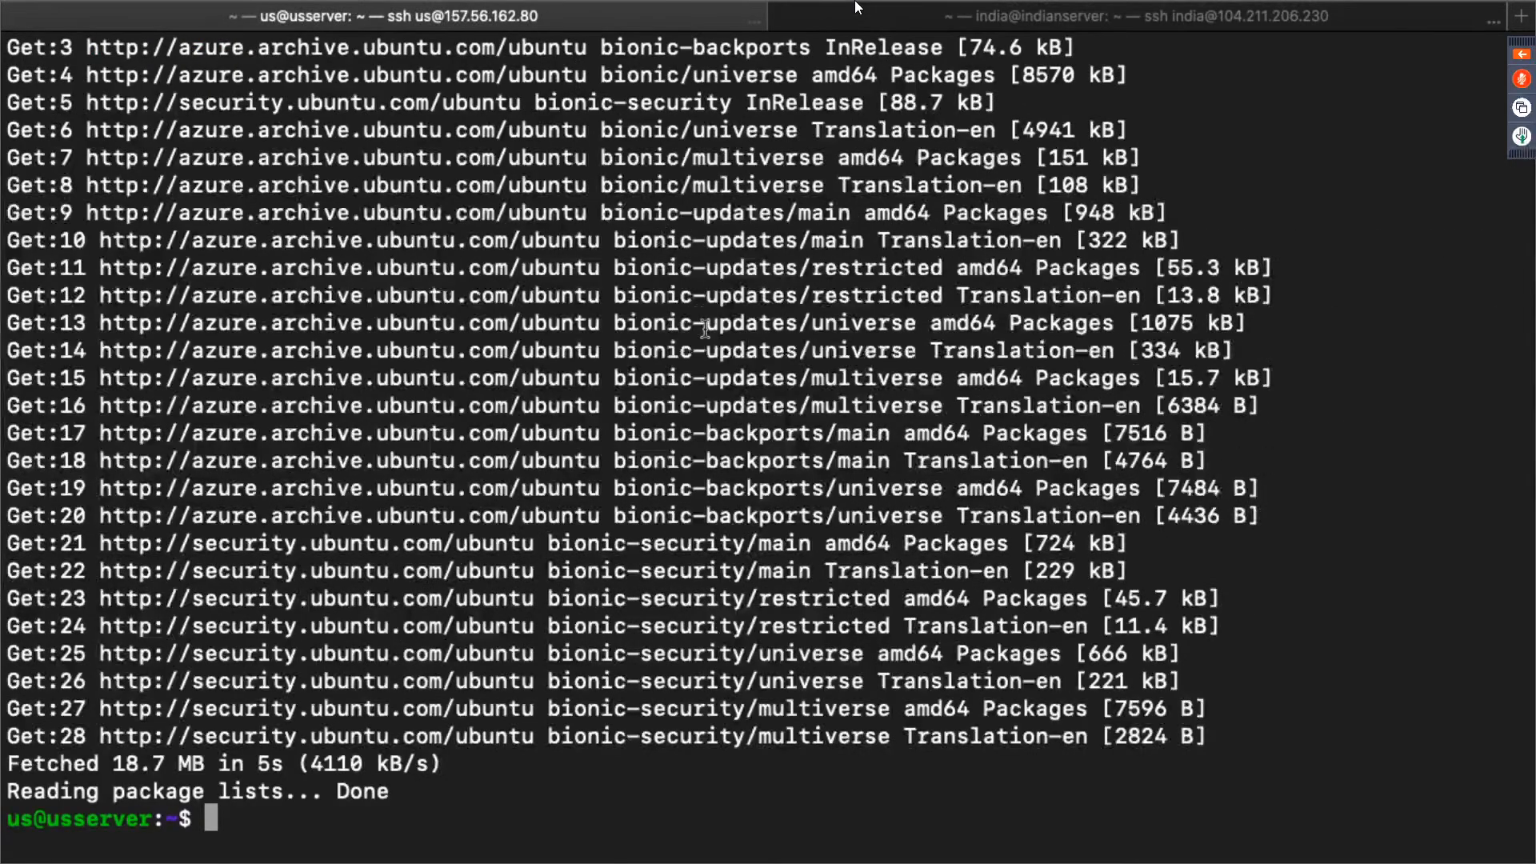
{"action": "type", "text": "clear"}
{"action": "key", "text": "Return"}
{"action": "type", "text": "sudo apt-"}
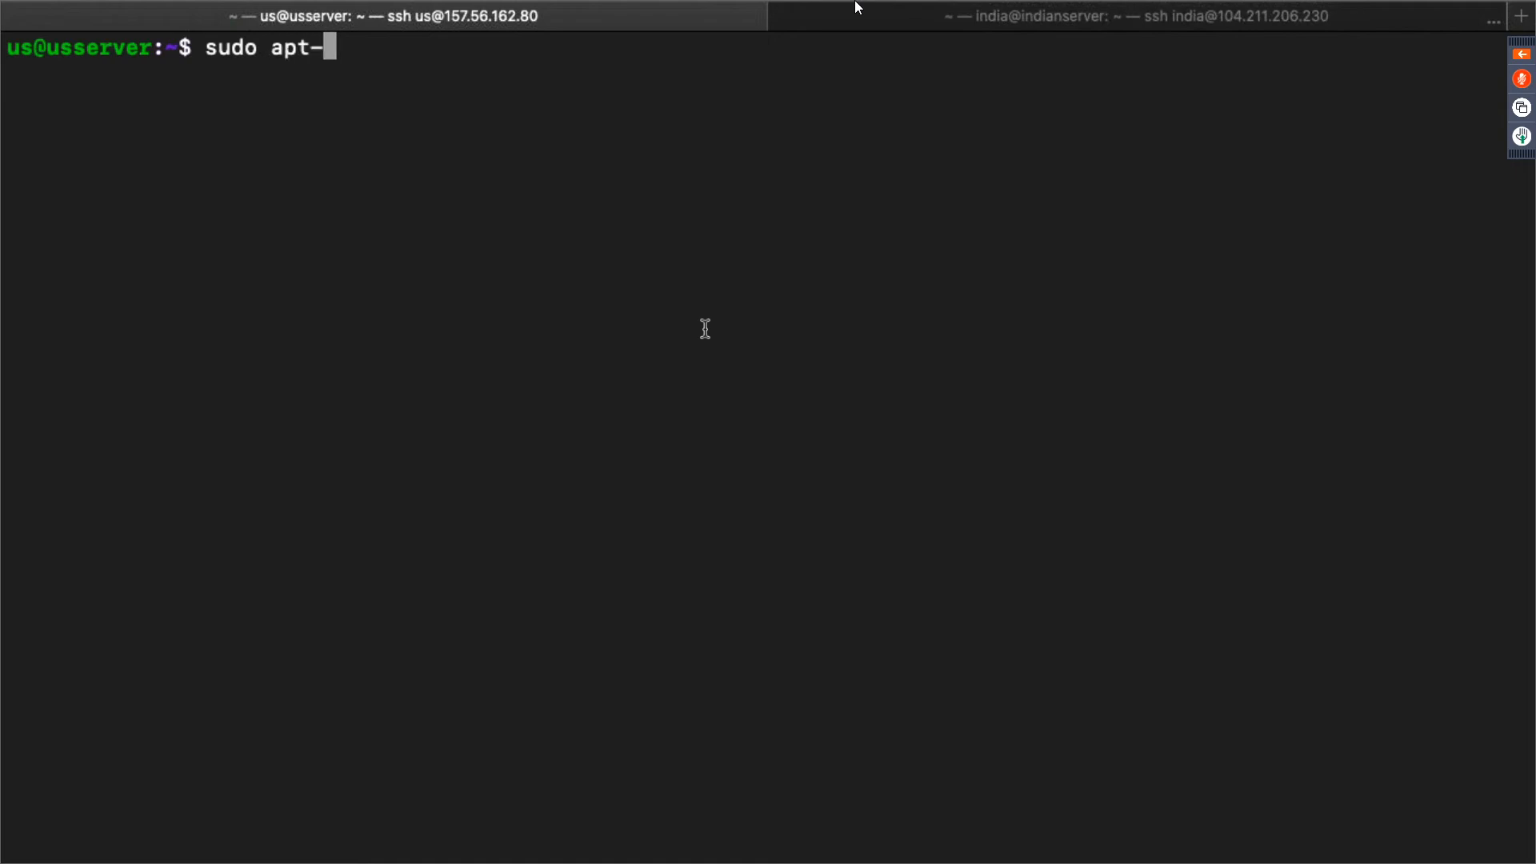
{"action": "type", "text": "get install apache2"}
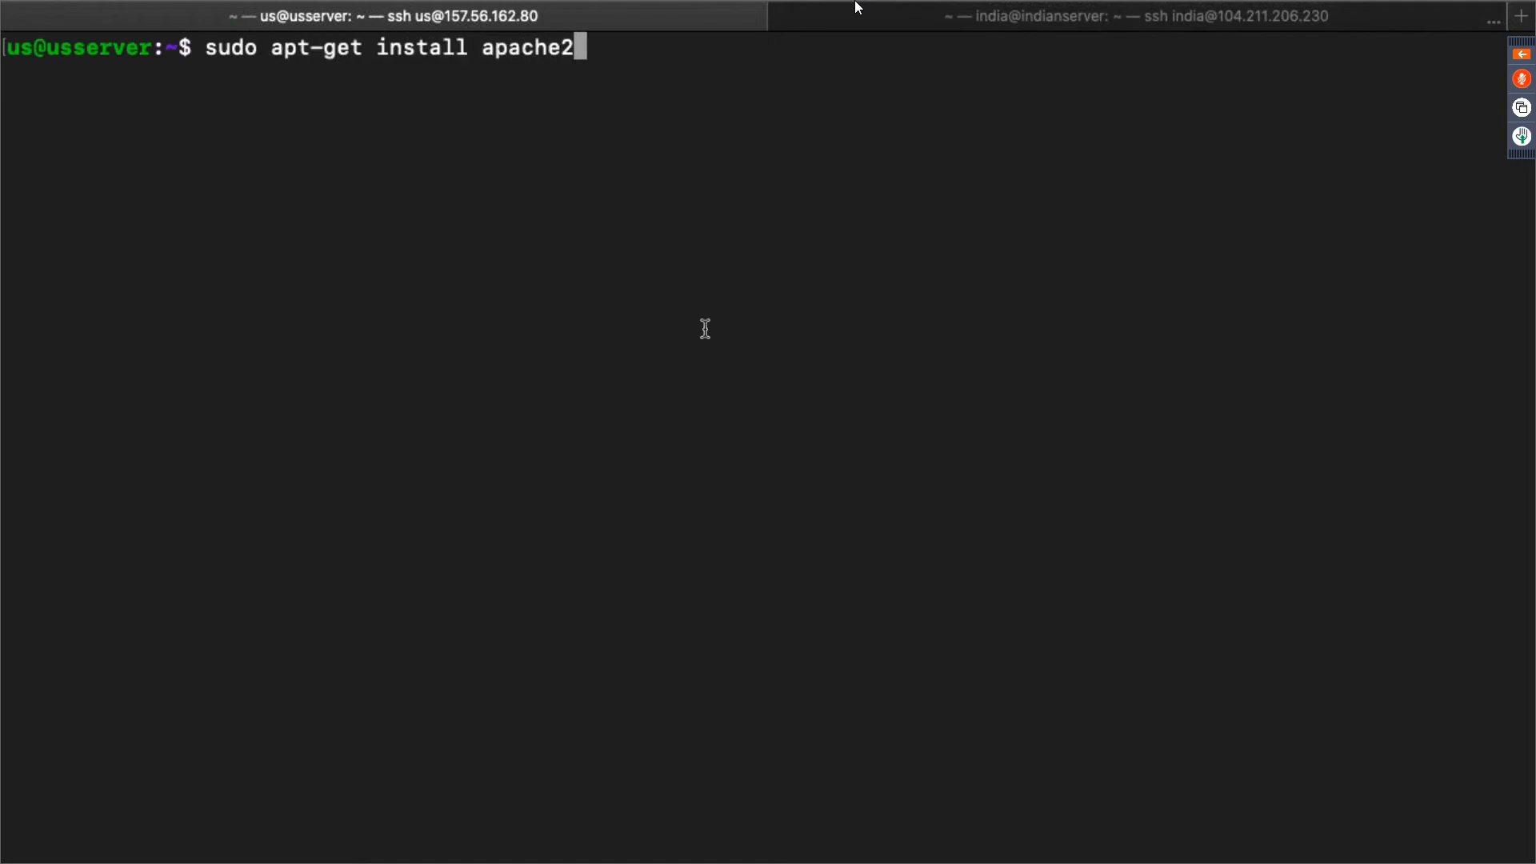
{"action": "key", "text": "Return"}
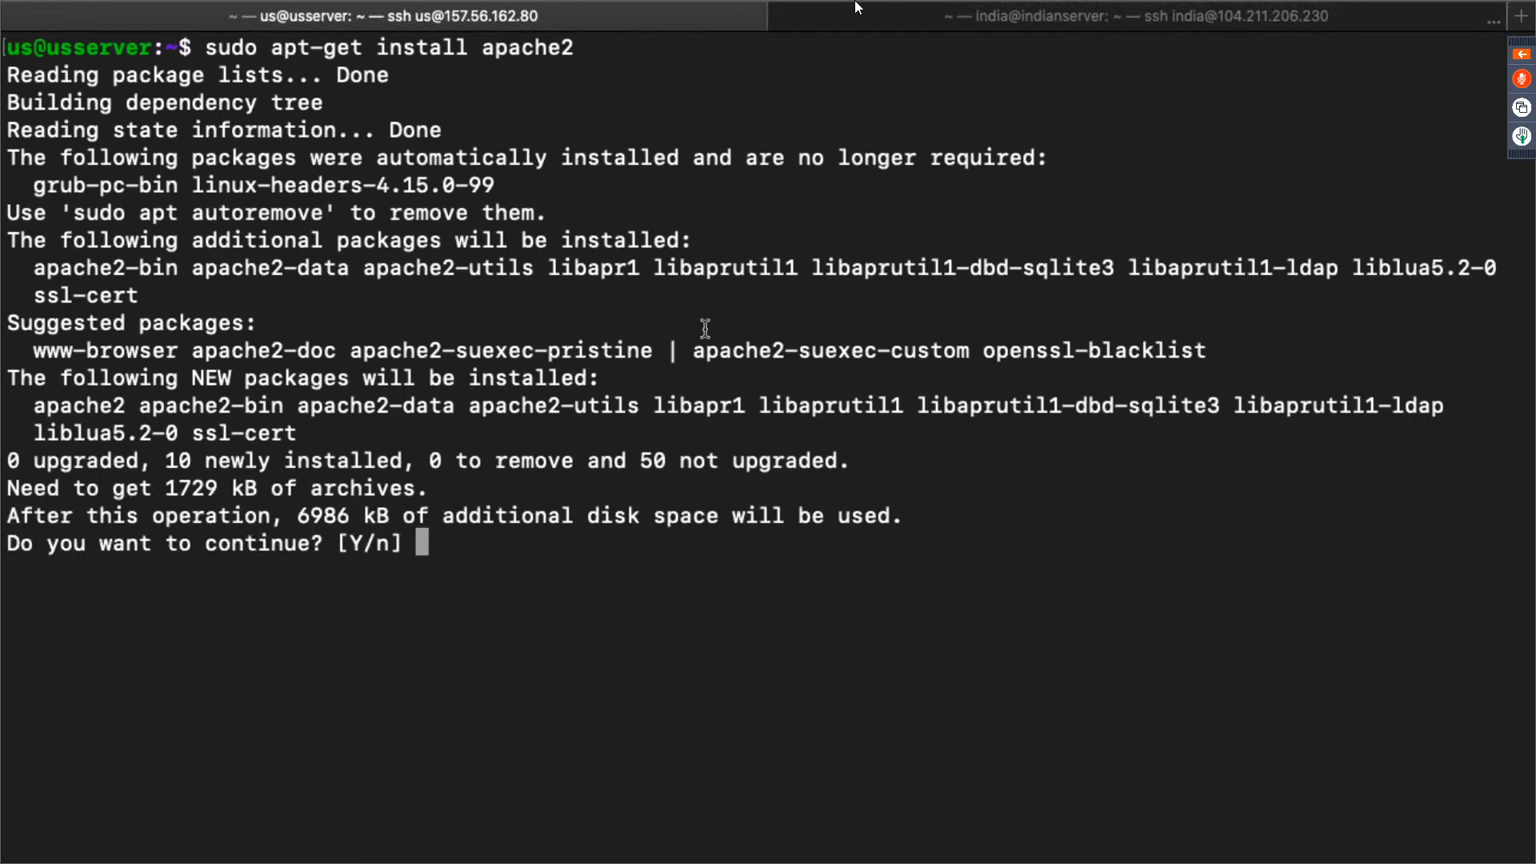
{"action": "type", "text": "y"}
{"action": "key", "text": "Return"}
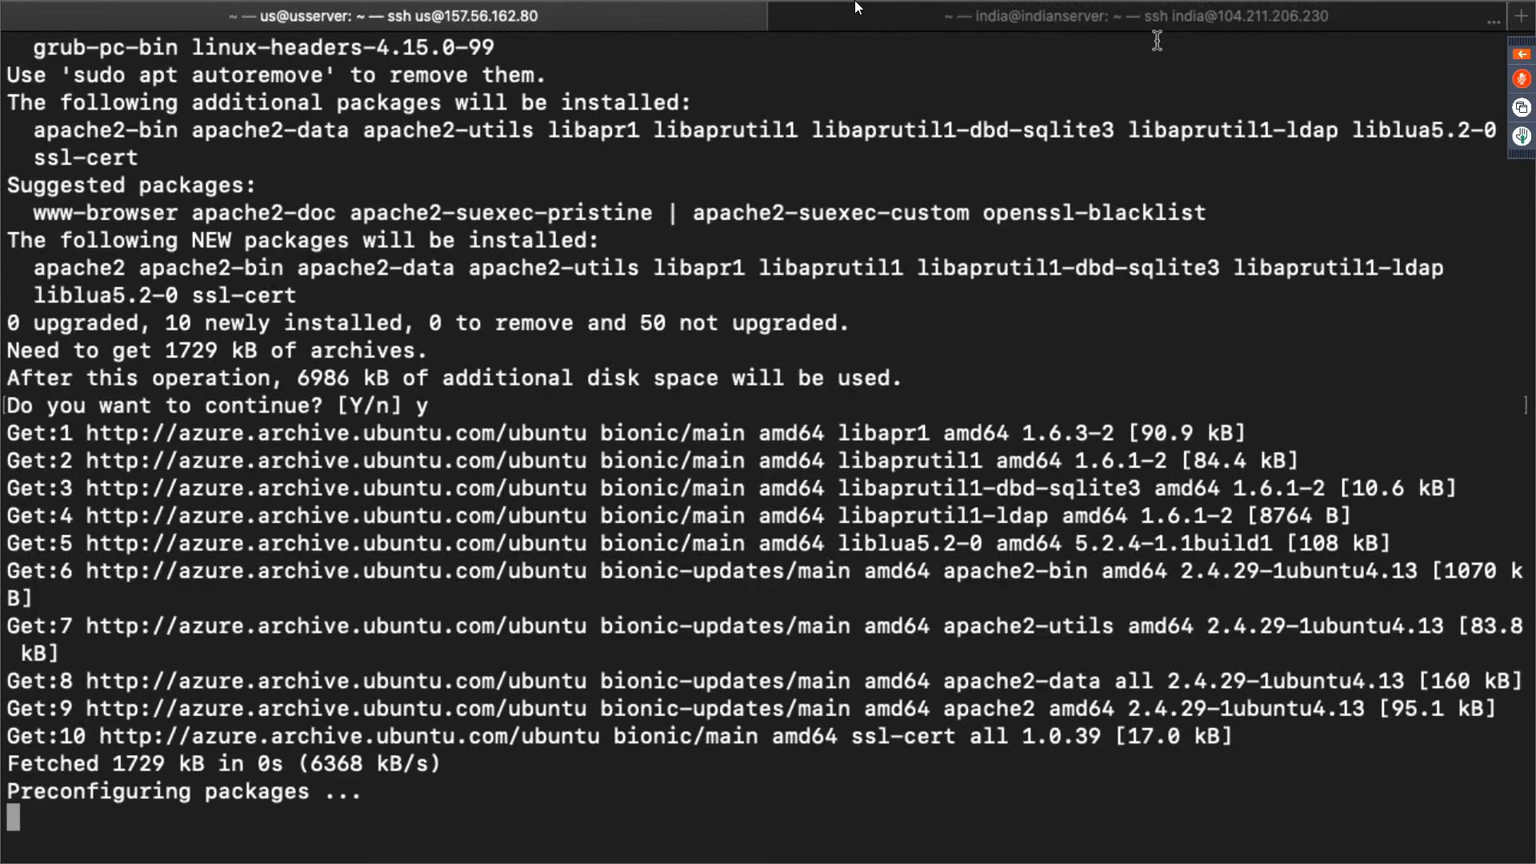
Install apache2 on indianserver, confirming the package prompt with y
{"action": "left_click", "coordinate": [1169, 27]}
{"action": "type", "text": "c"}
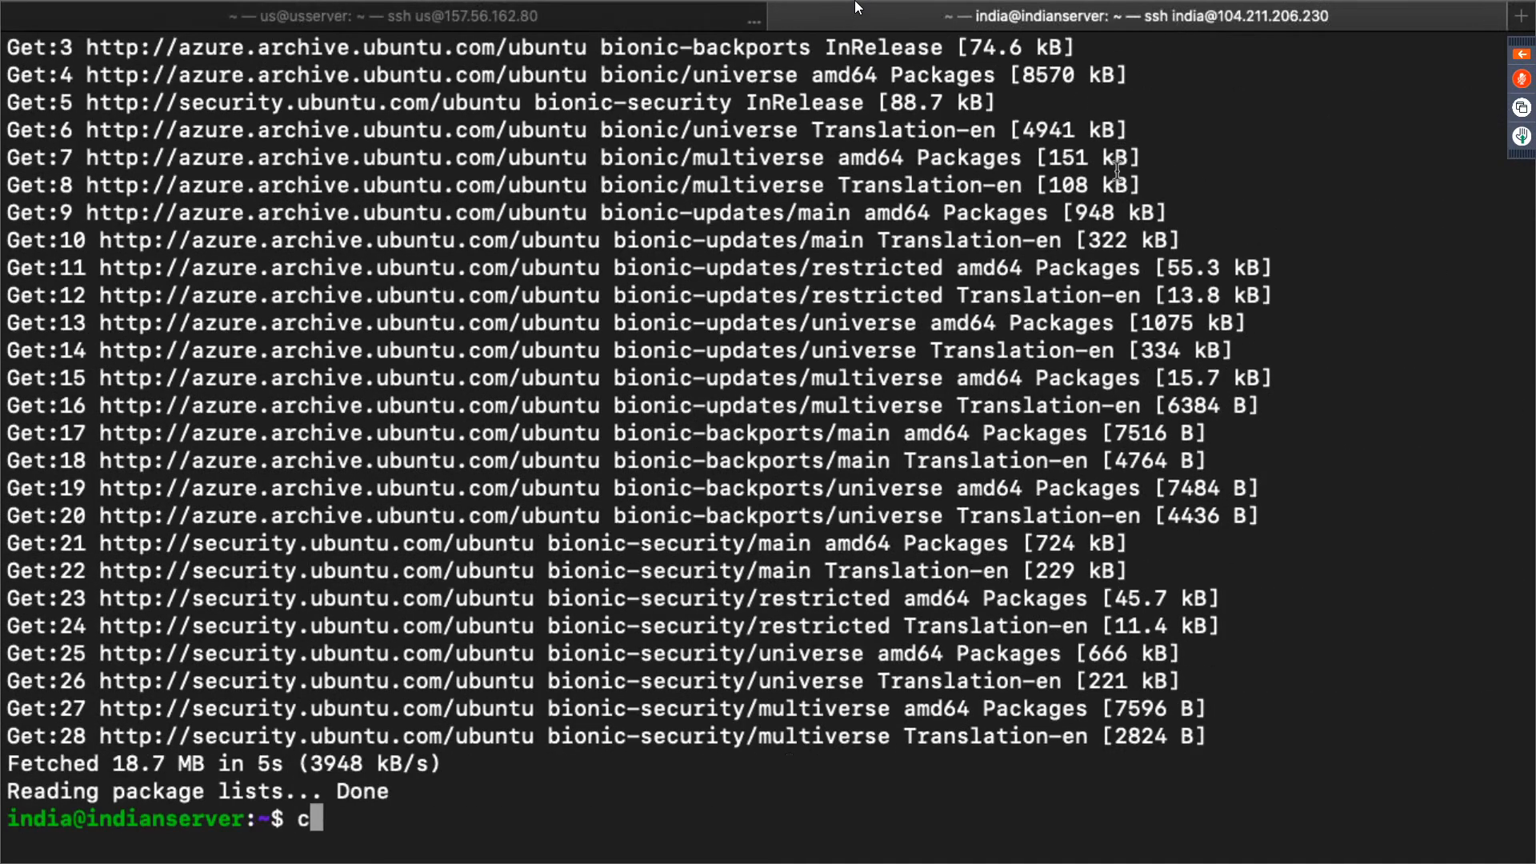
{"action": "type", "text": "lear"}
{"action": "key", "text": "Return"}
{"action": "type", "text": "sudo apt"}
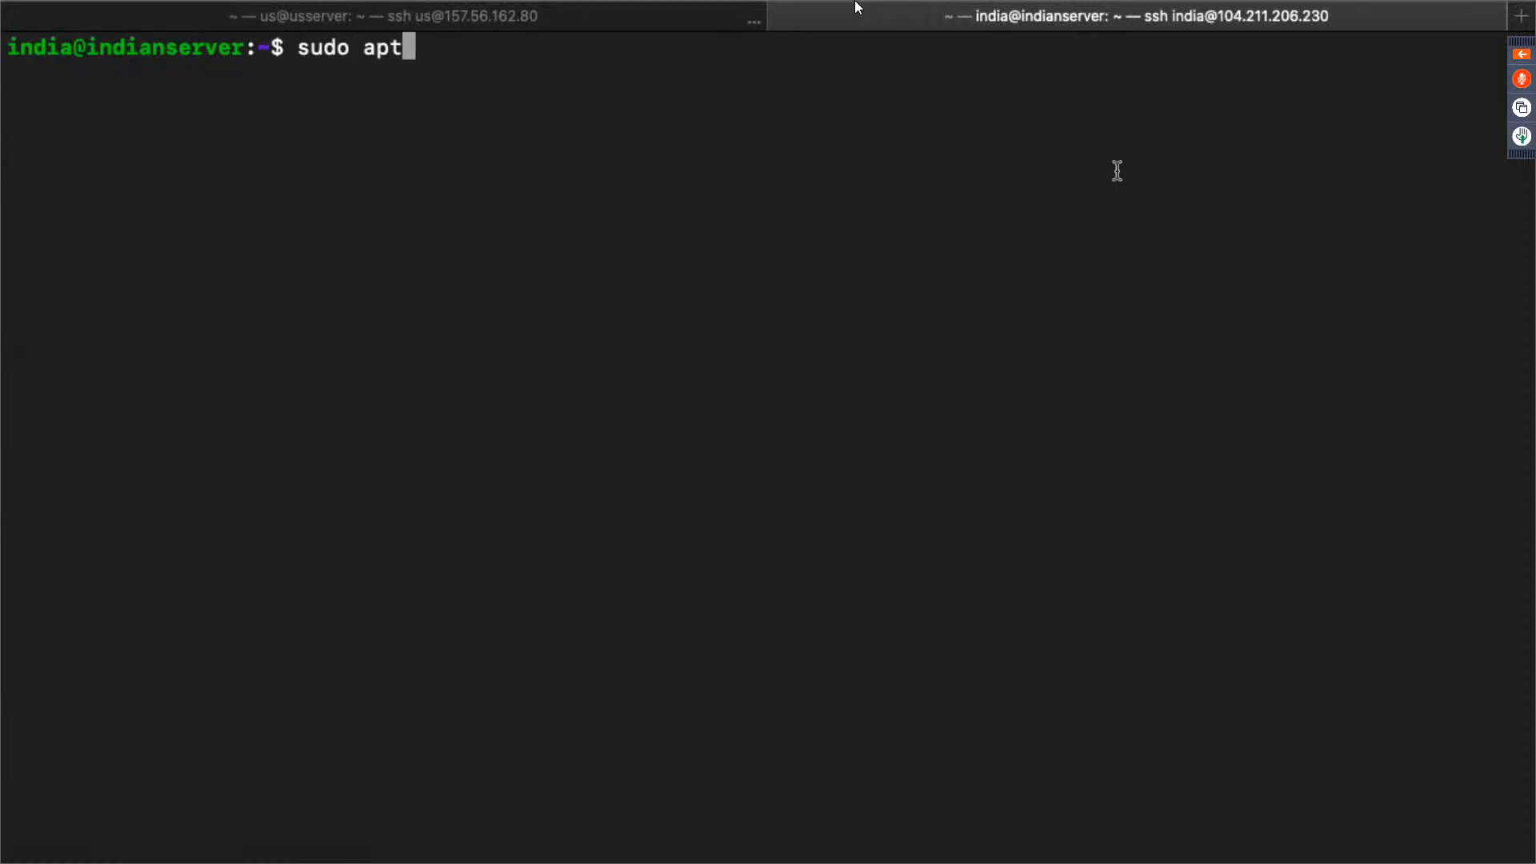
{"action": "type", "text": "-get install"}
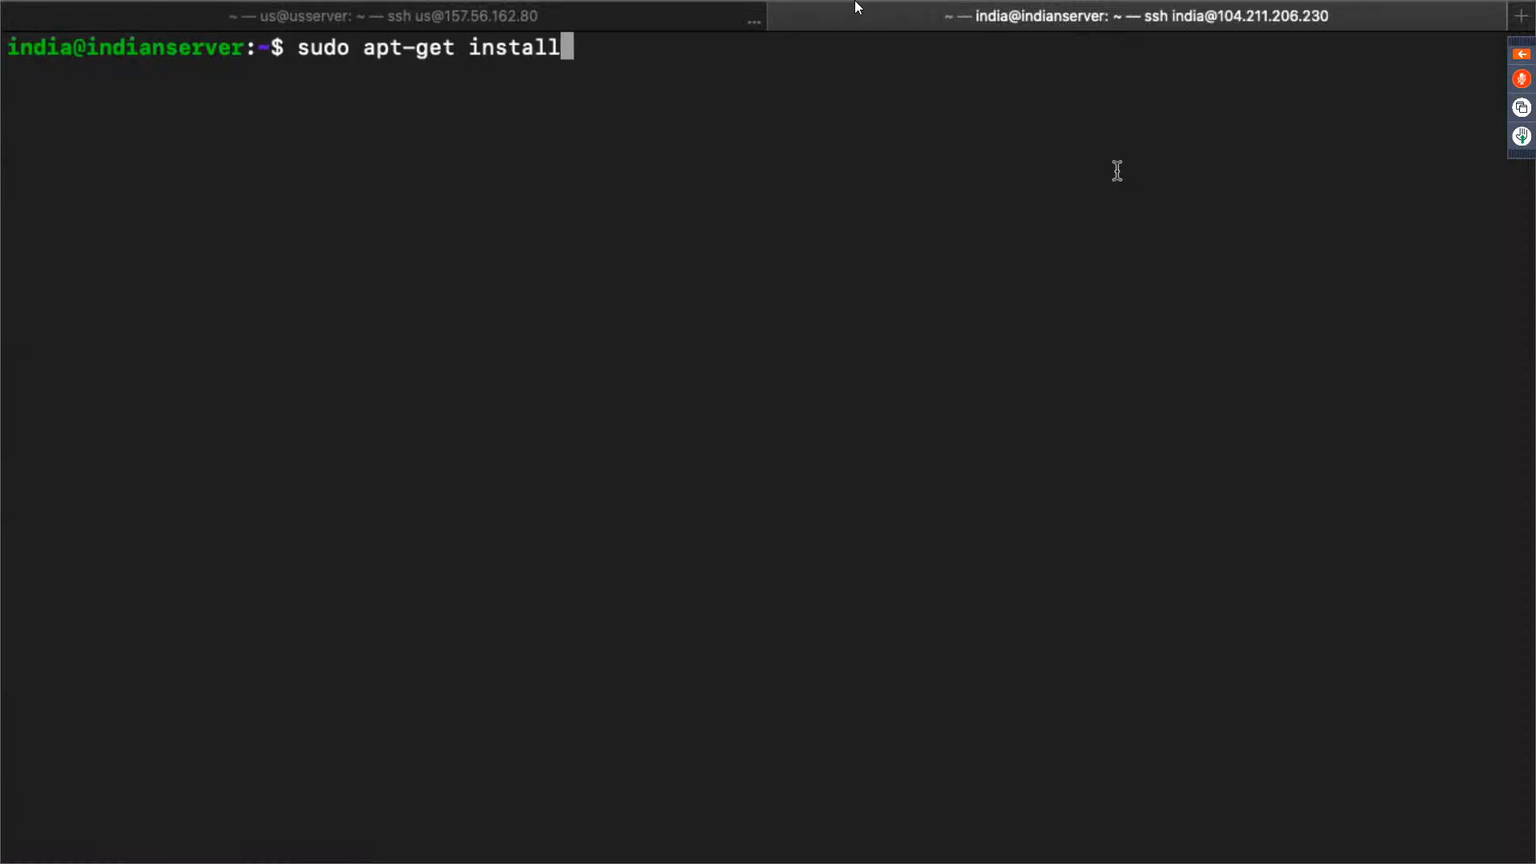
{"action": "type", "text": " aaache2"}
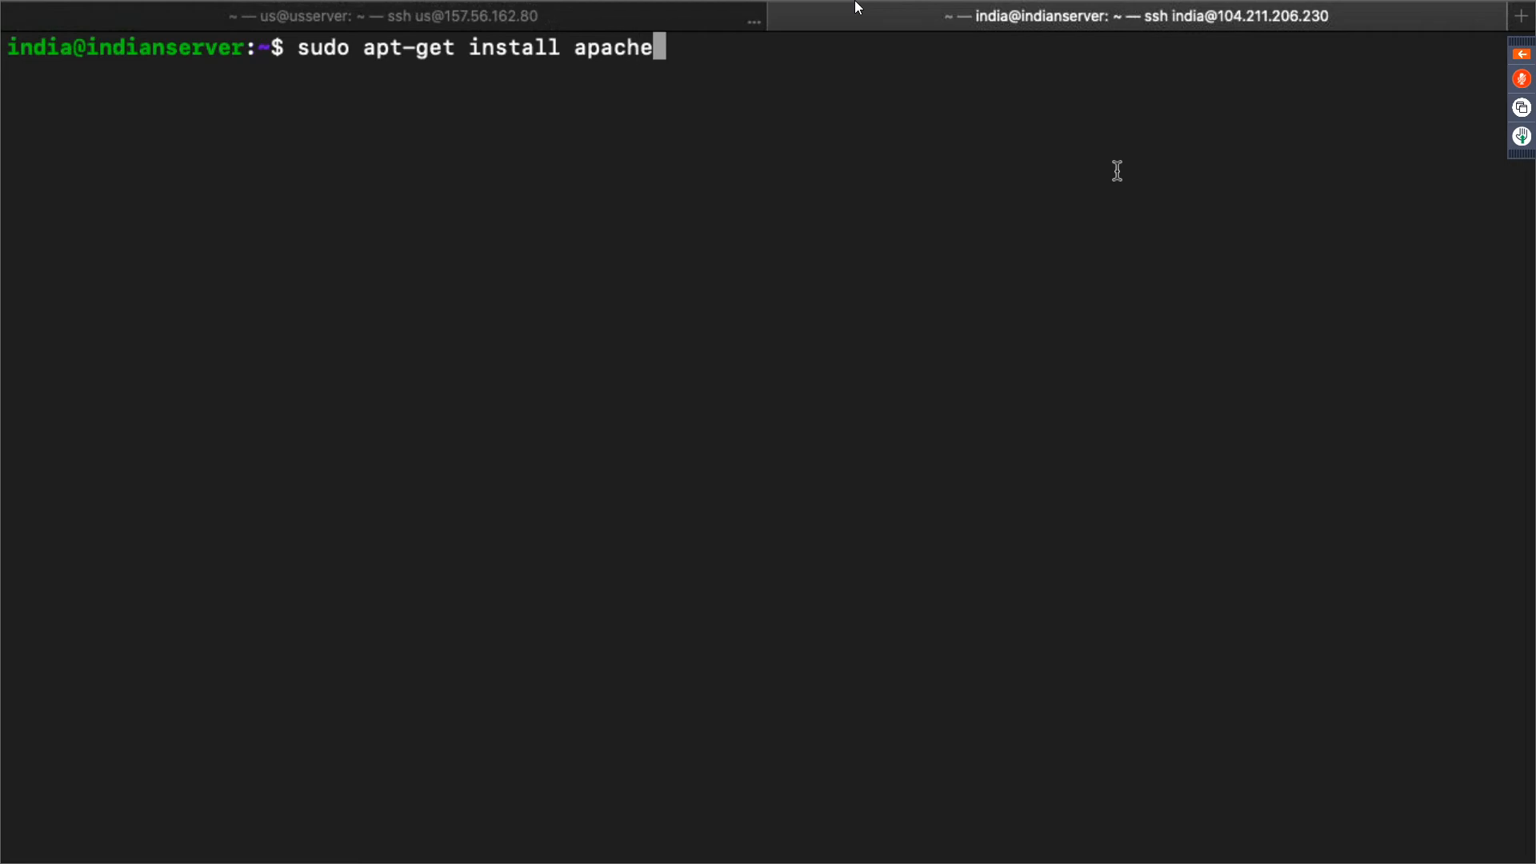
{"action": "key", "text": "Return"}
{"action": "type", "text": "y"}
{"action": "key", "text": "Return"}
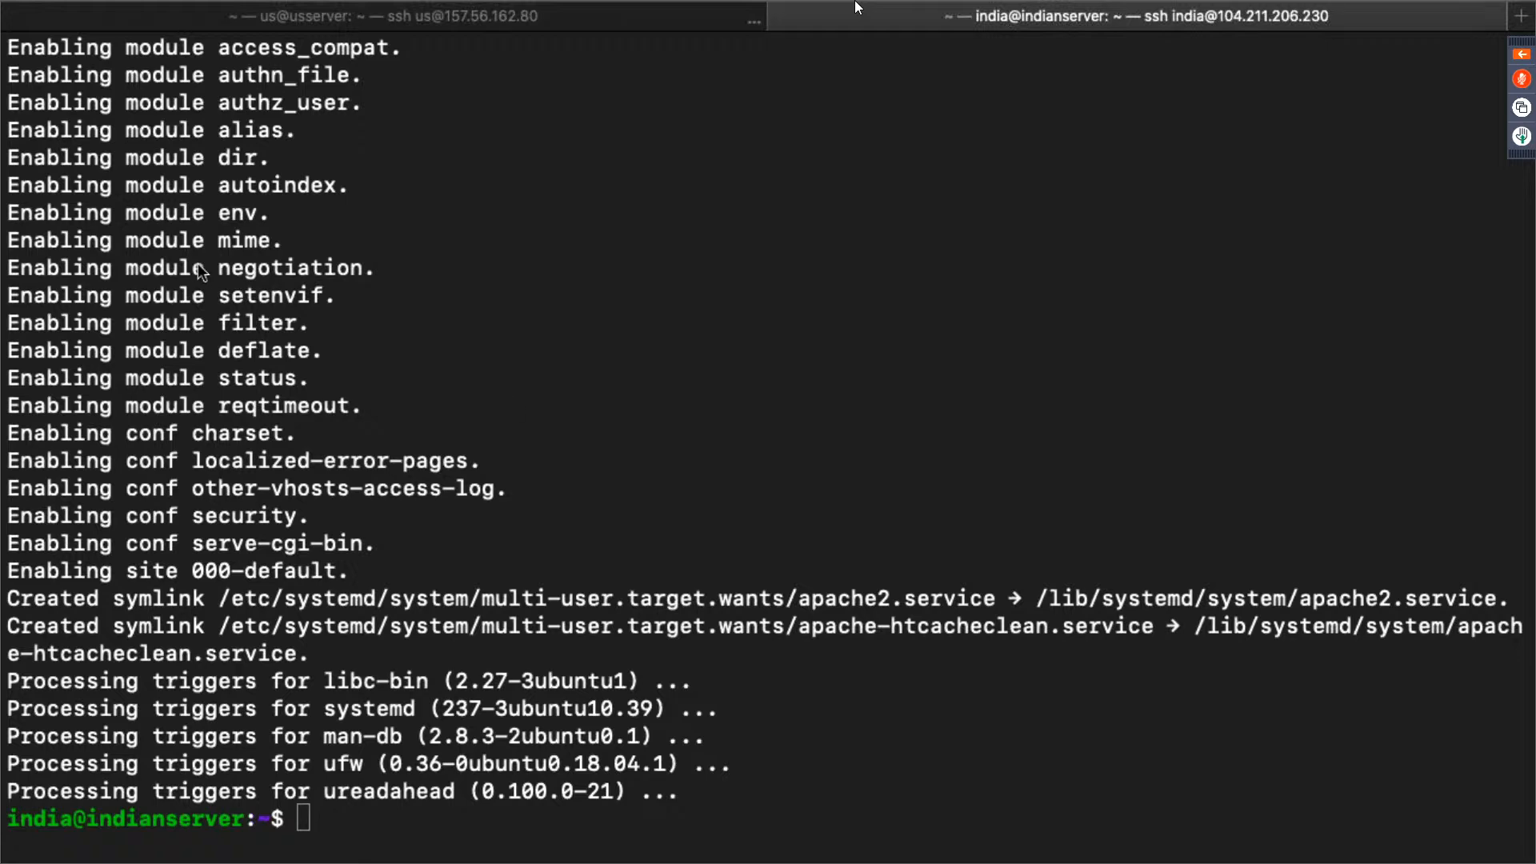
Check both servers' install output, ending on indianserver's finished Apache install
{"action": "key", "text": "super+Tab"}
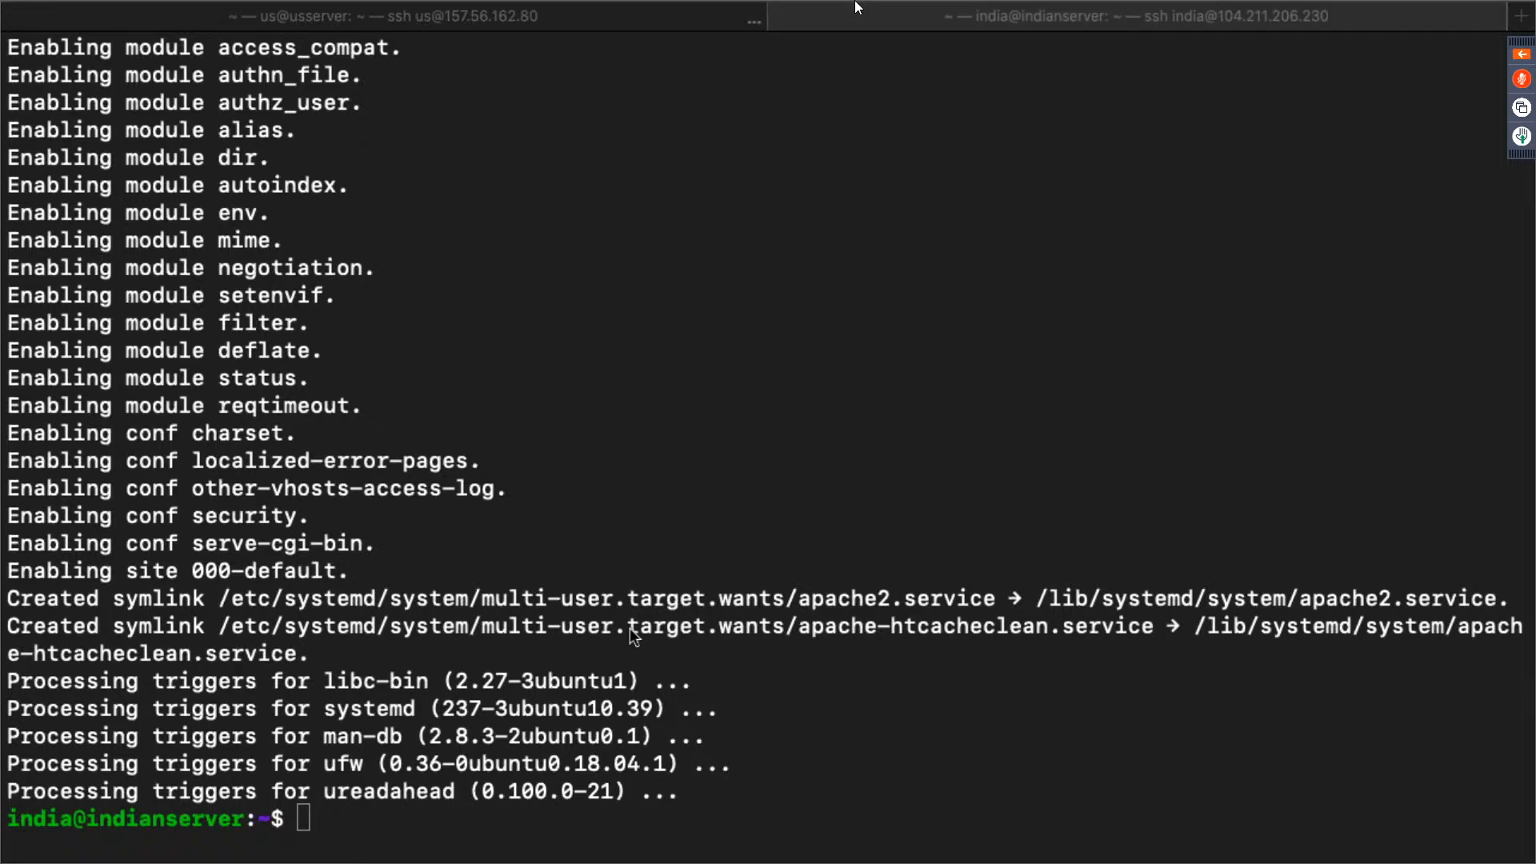
{"action": "left_click", "coordinate": [556, 20]}
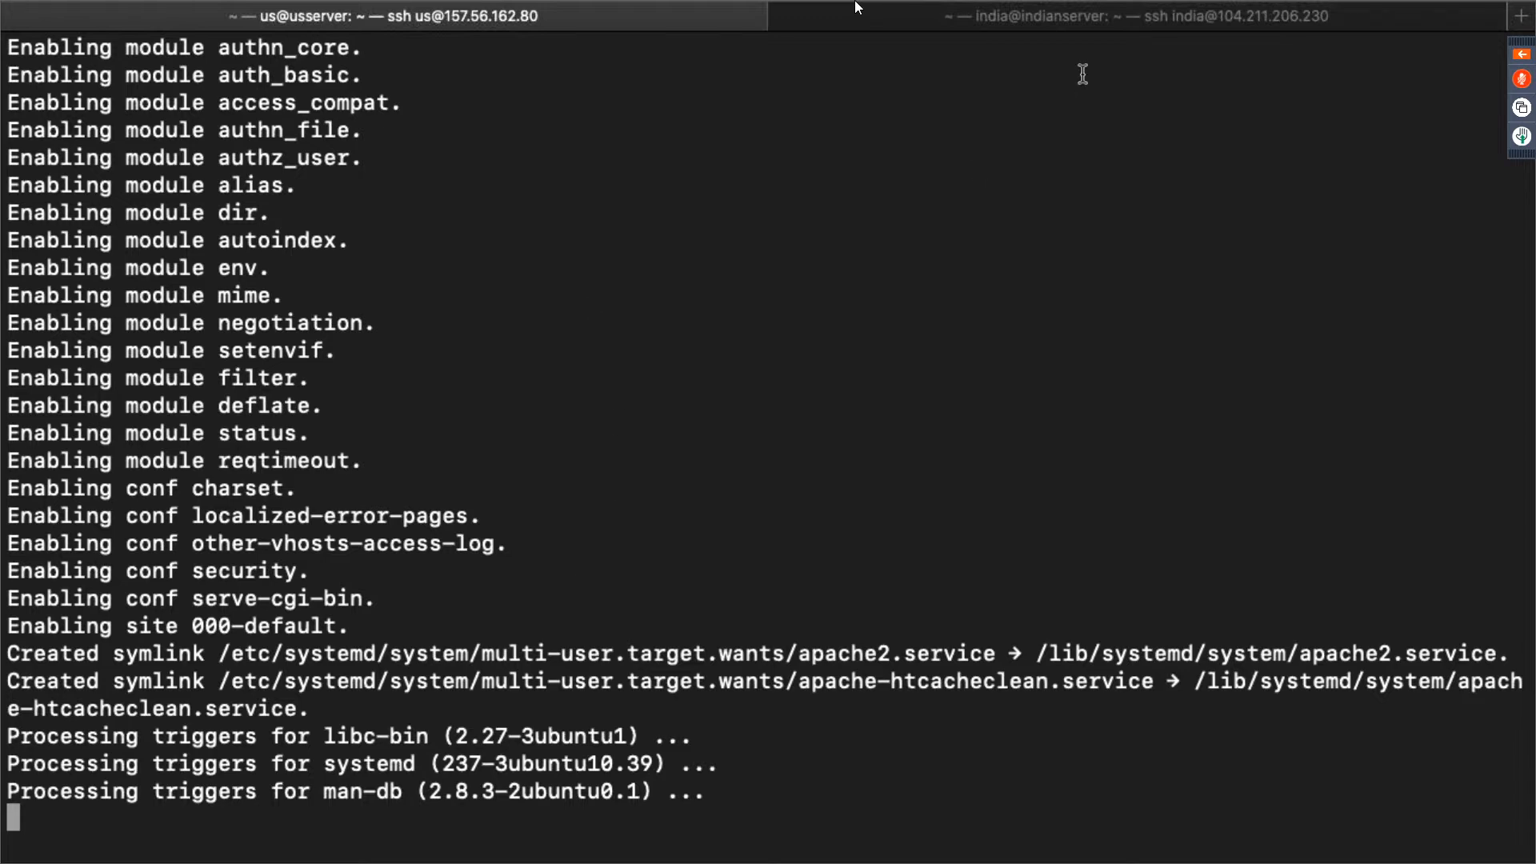
{"action": "left_click", "coordinate": [1125, 16]}
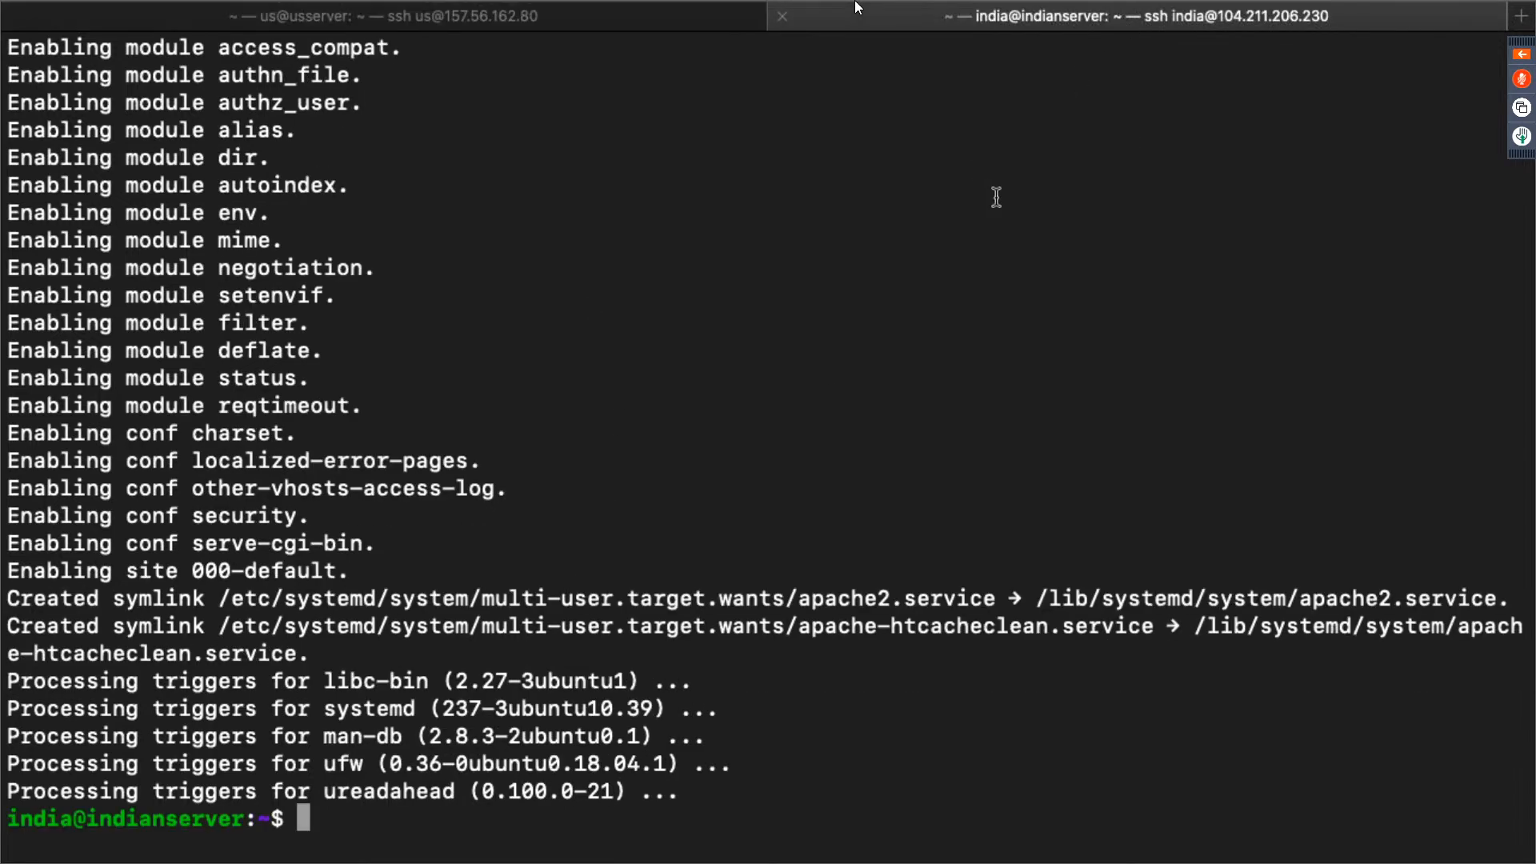
{"action": "left_click", "coordinate": [535, 24]}
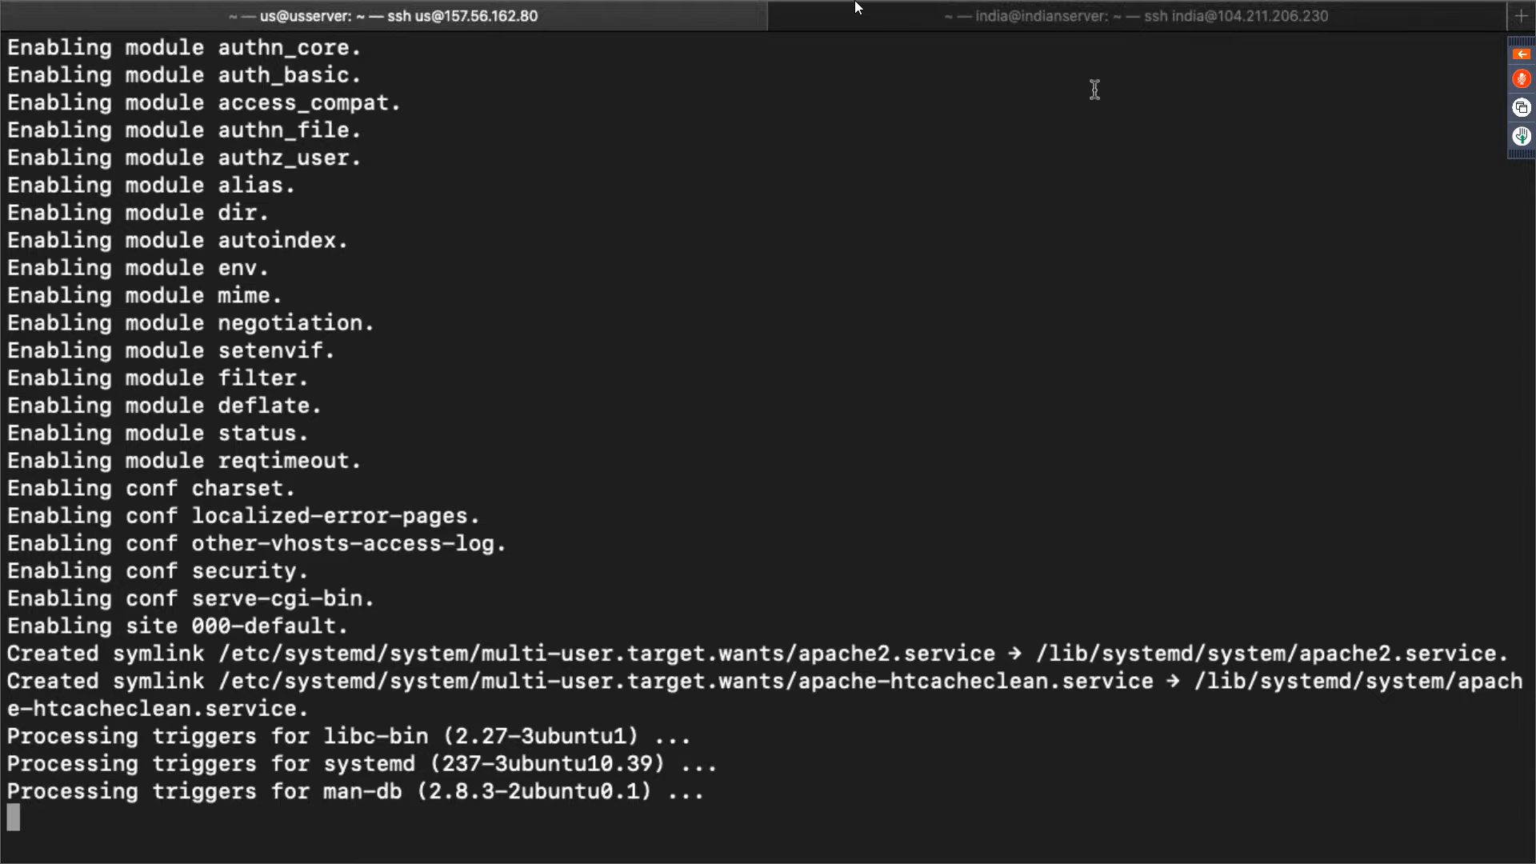
{"action": "left_click", "coordinate": [1171, 23]}
Clear the screen and delete /var/www/html/index.html on indianserver
{"action": "type", "text": "clear"}
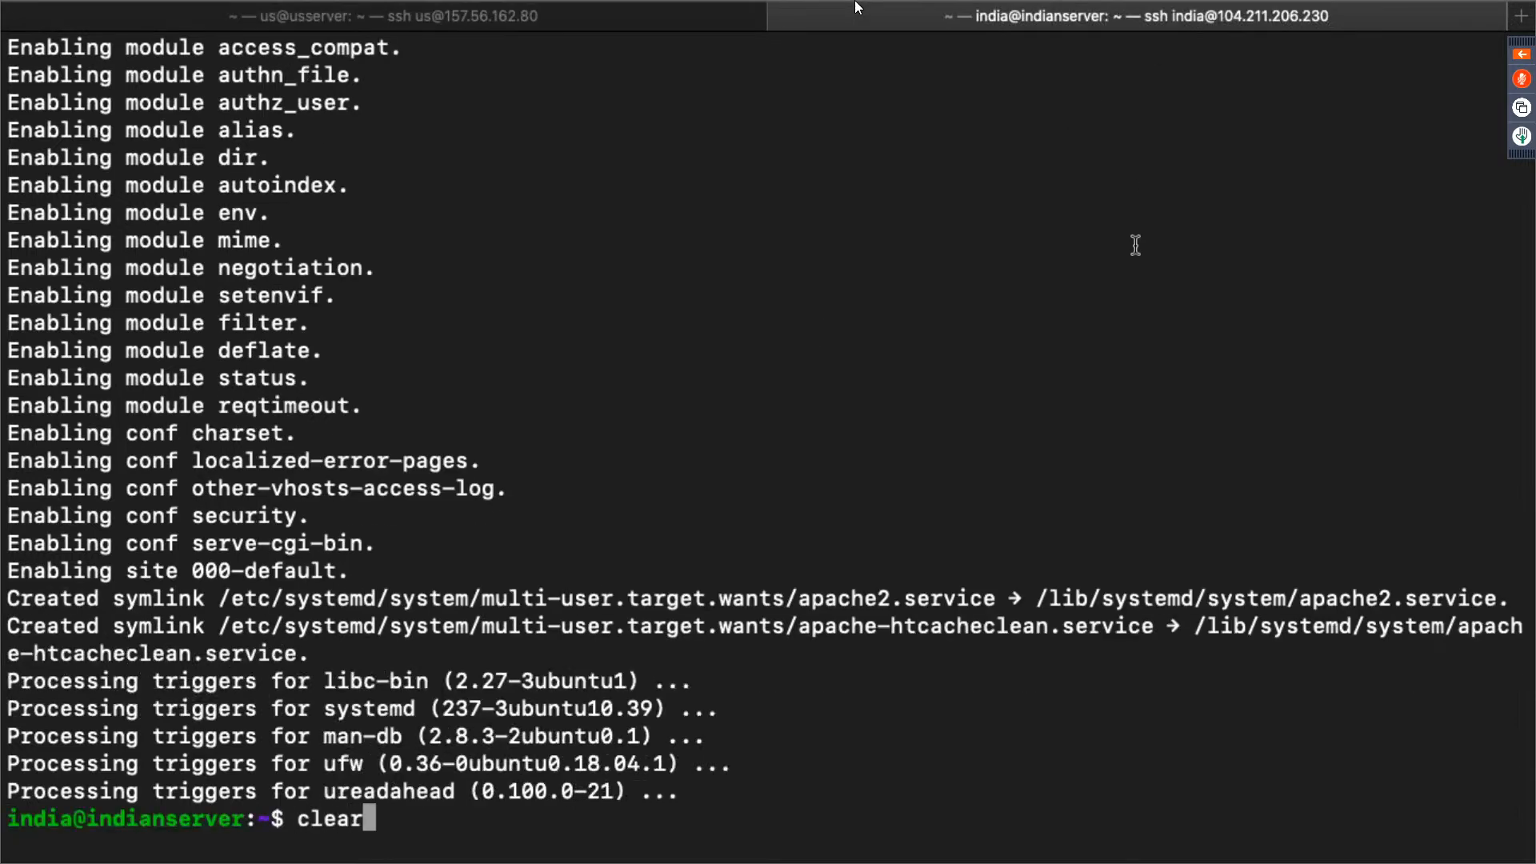
{"action": "key", "text": "Return"}
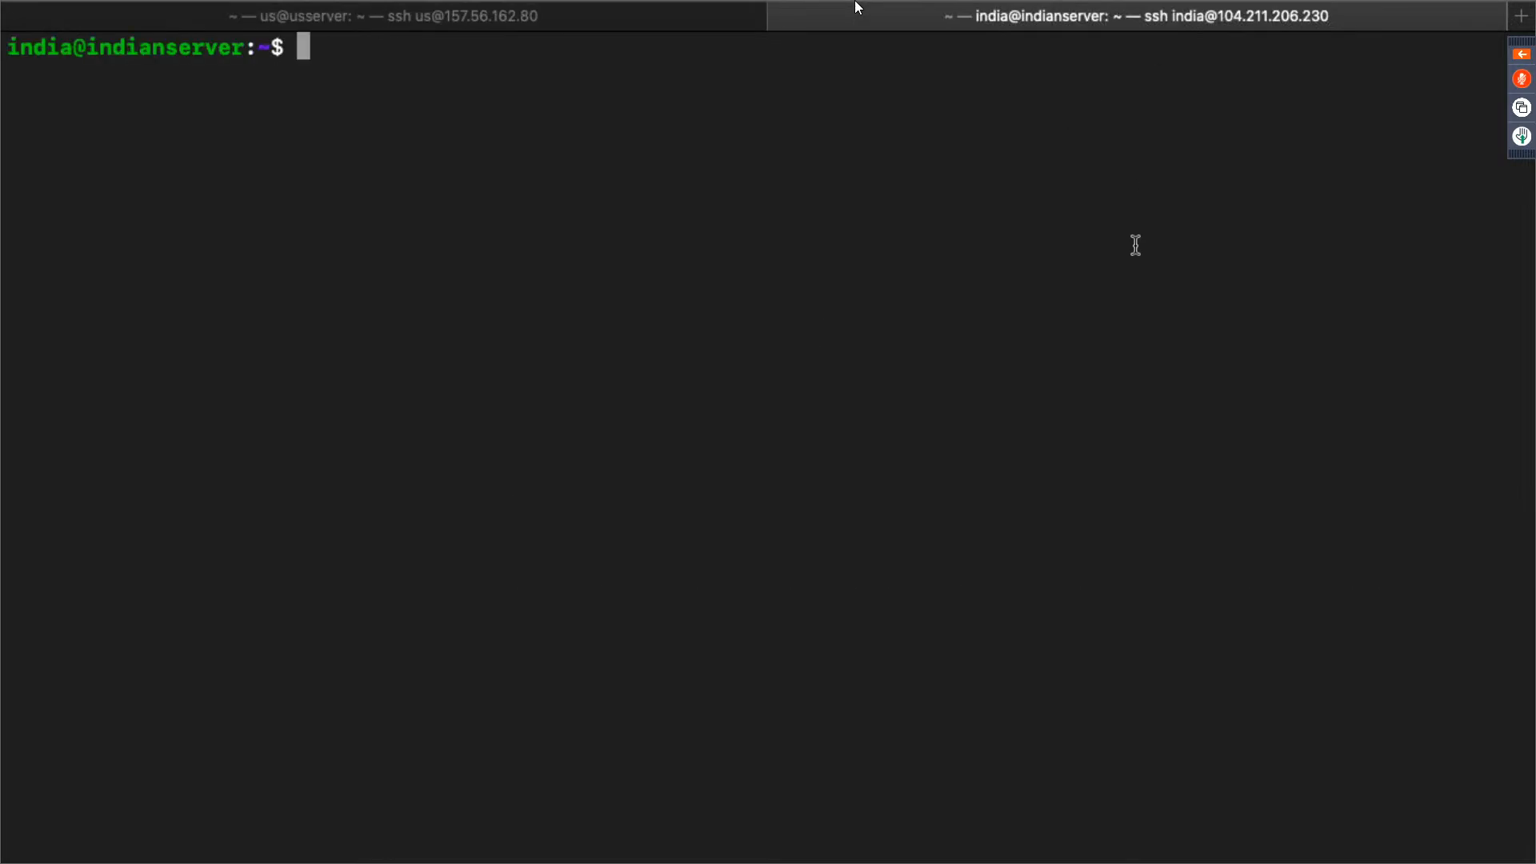
{"action": "type", "text": "sudo rm "}
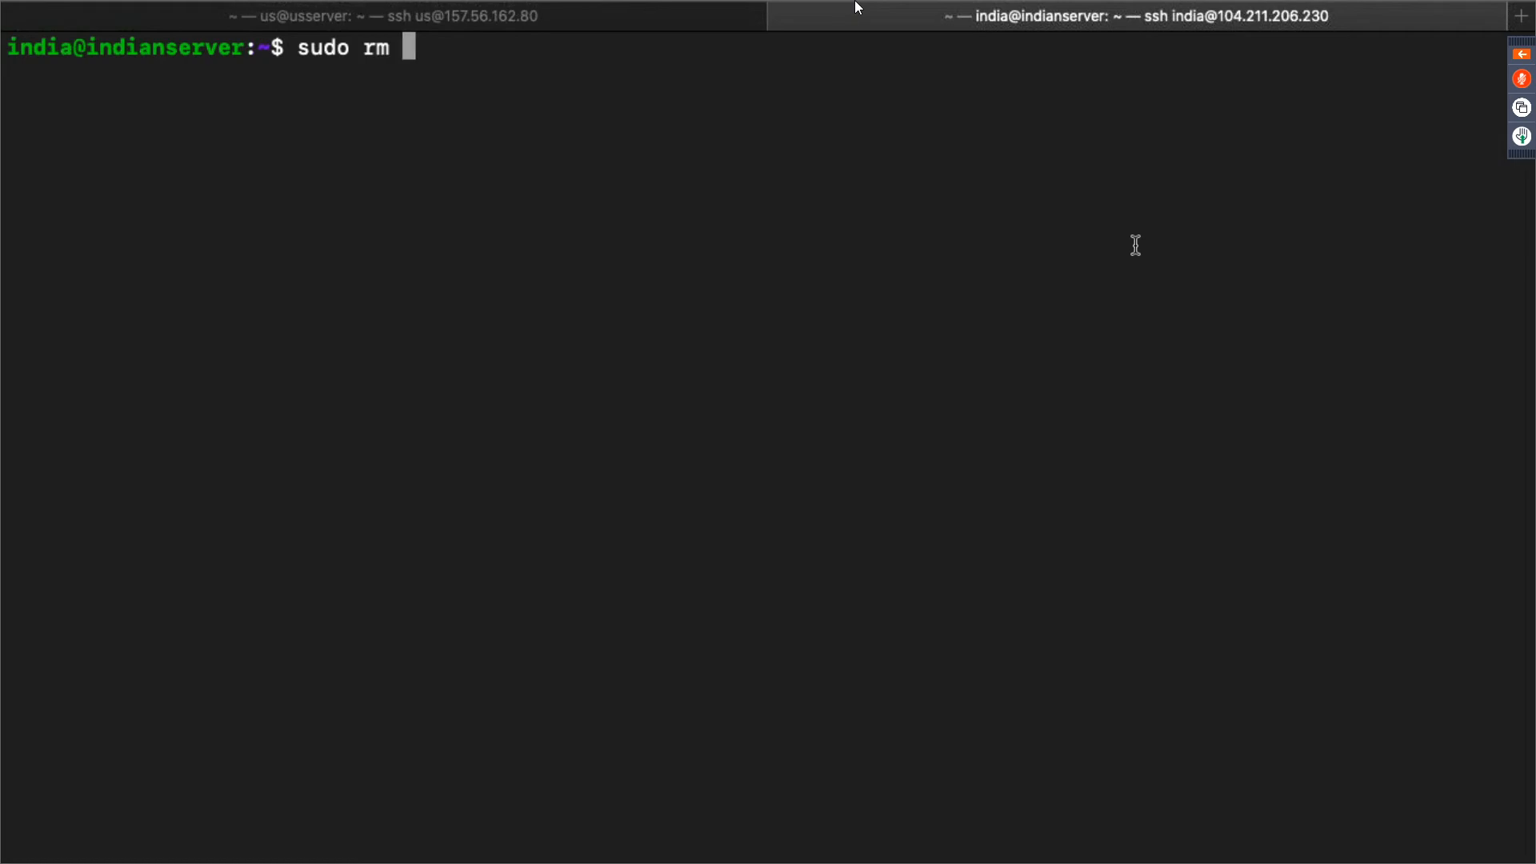
{"action": "type", "text": "/var/www/"}
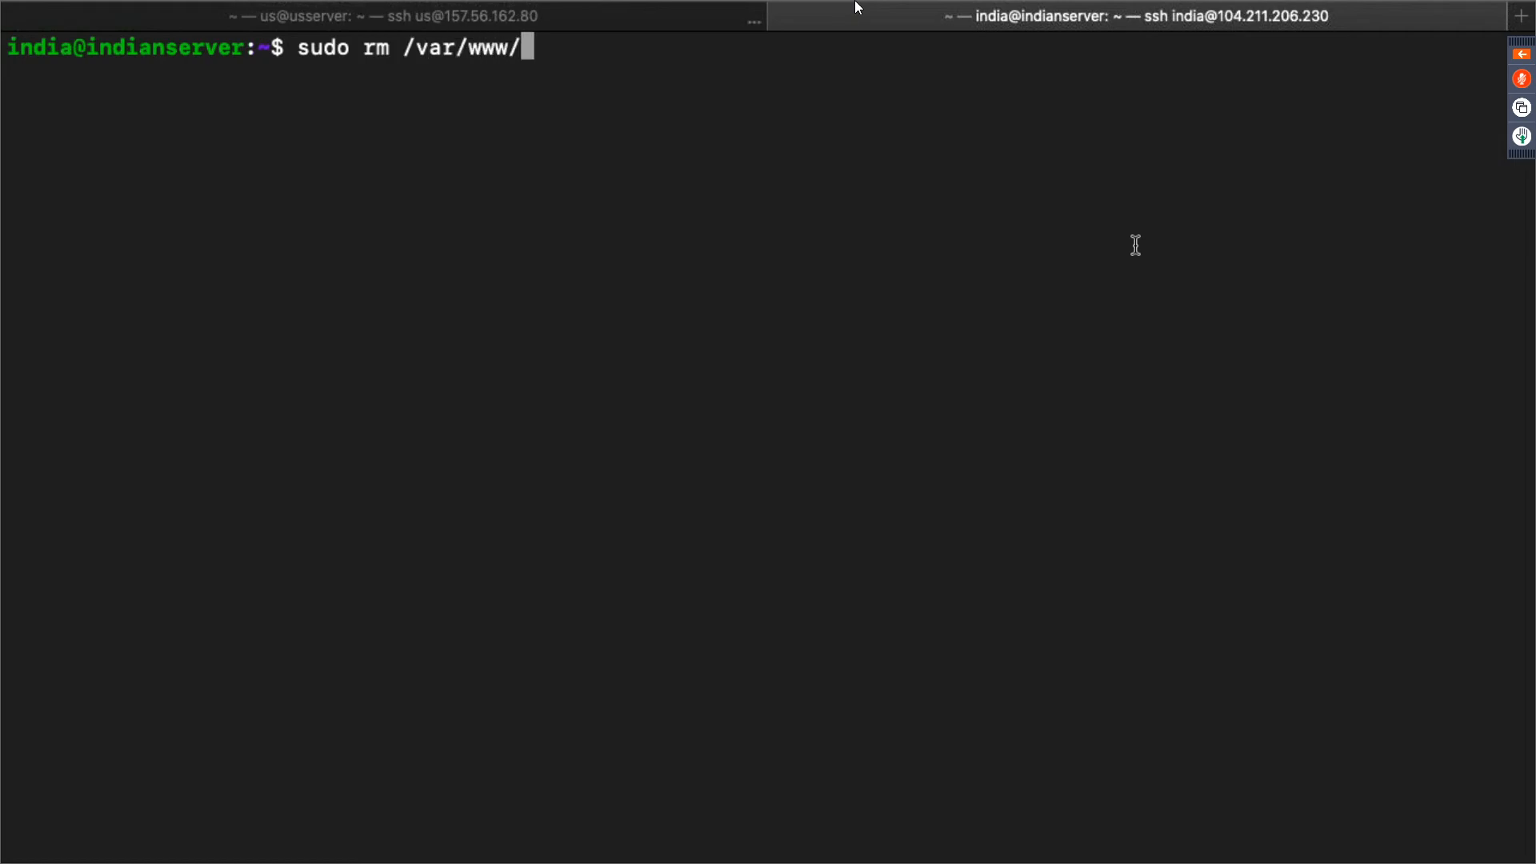
{"action": "type", "text": "htmlin"}
{"action": "key", "text": "BackSpace"}
{"action": "key", "text": "BackSpace"}
{"action": "type", "text": "/index.html"}
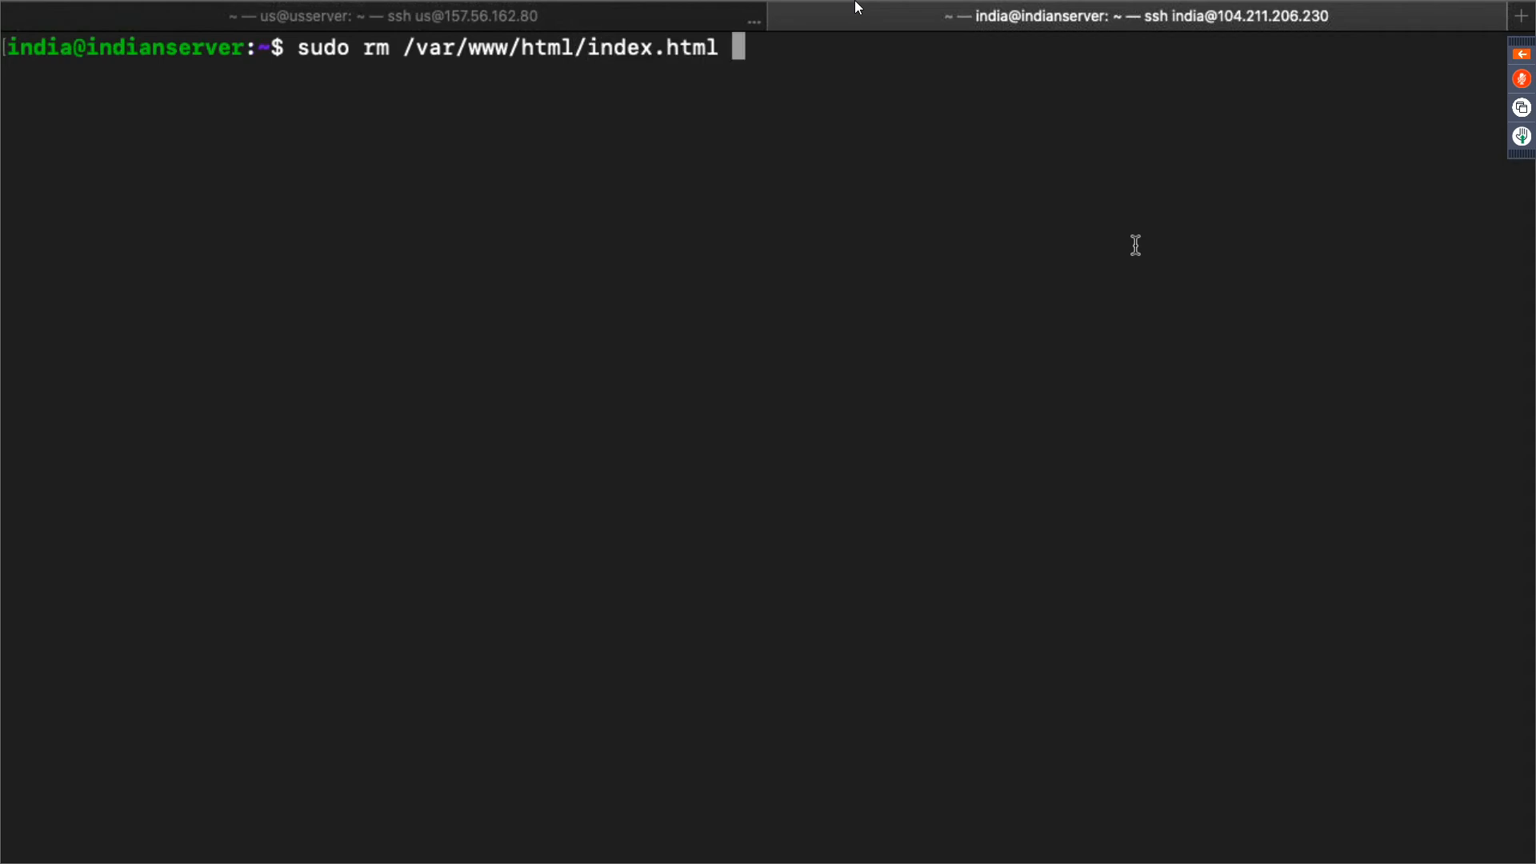
{"action": "key", "text": "Return"}
Open a new, empty /var/www/html/index.html in nano
{"action": "type", "text": "sudo nano"}
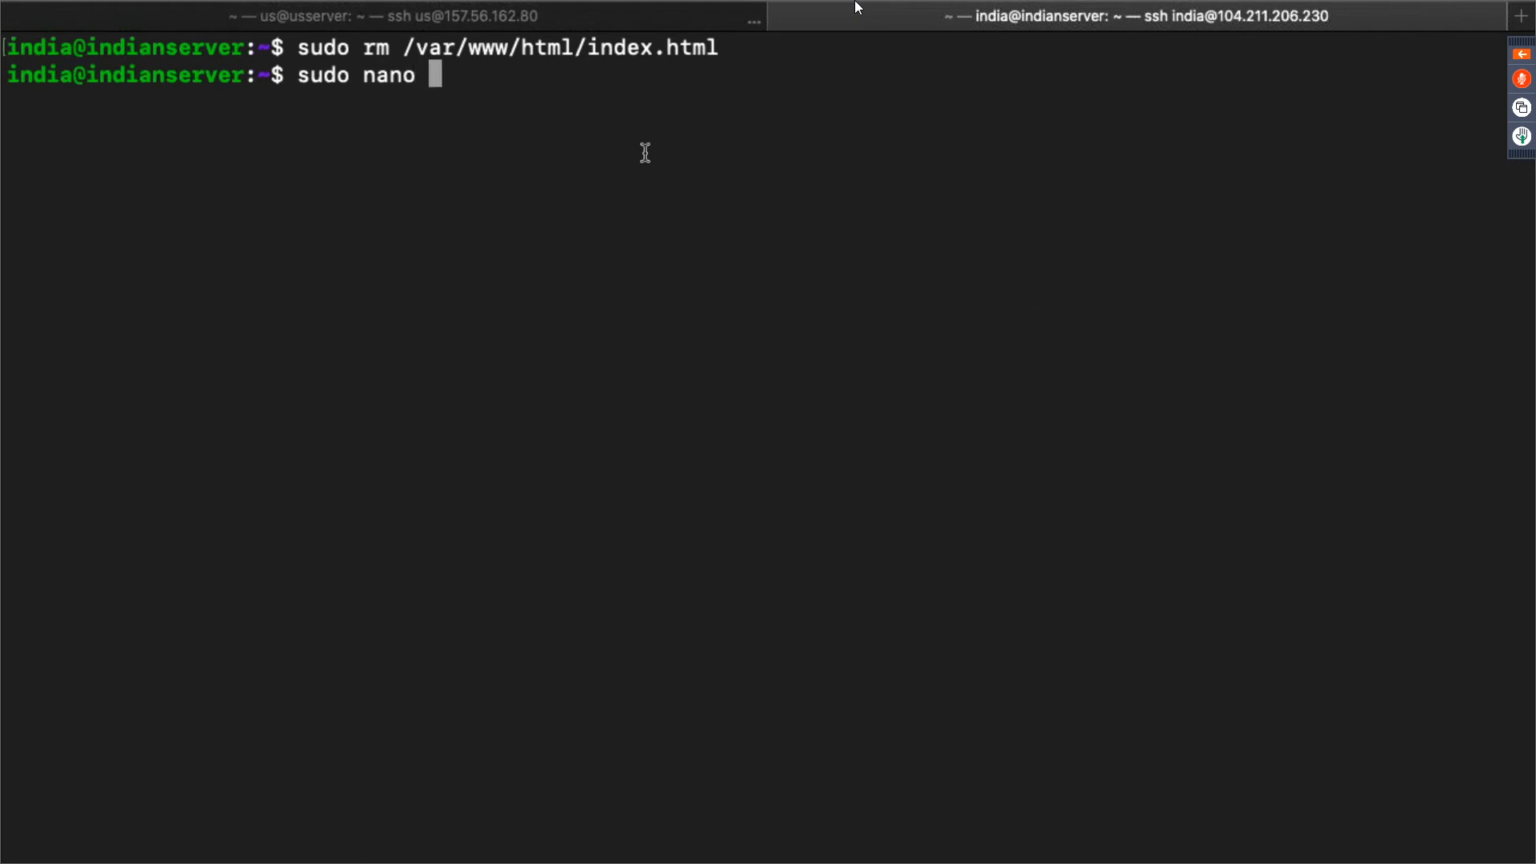
{"action": "left_click_drag", "start_coordinate": [403, 48], "coordinate": [725, 161]}
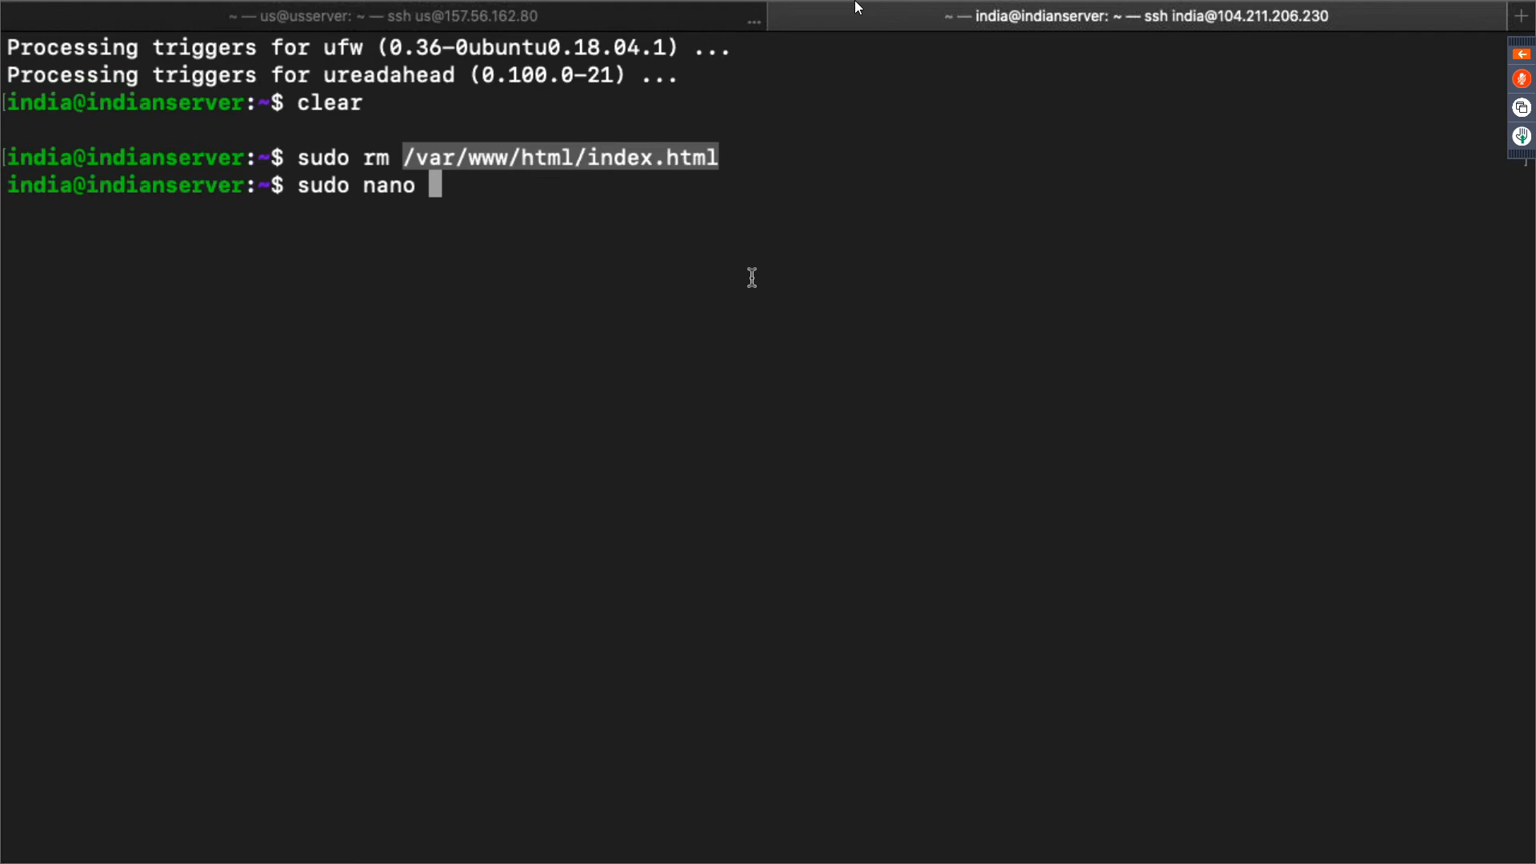
{"action": "type", "text": "/var/www/html/index.html"}
{"action": "key", "text": "Return"}
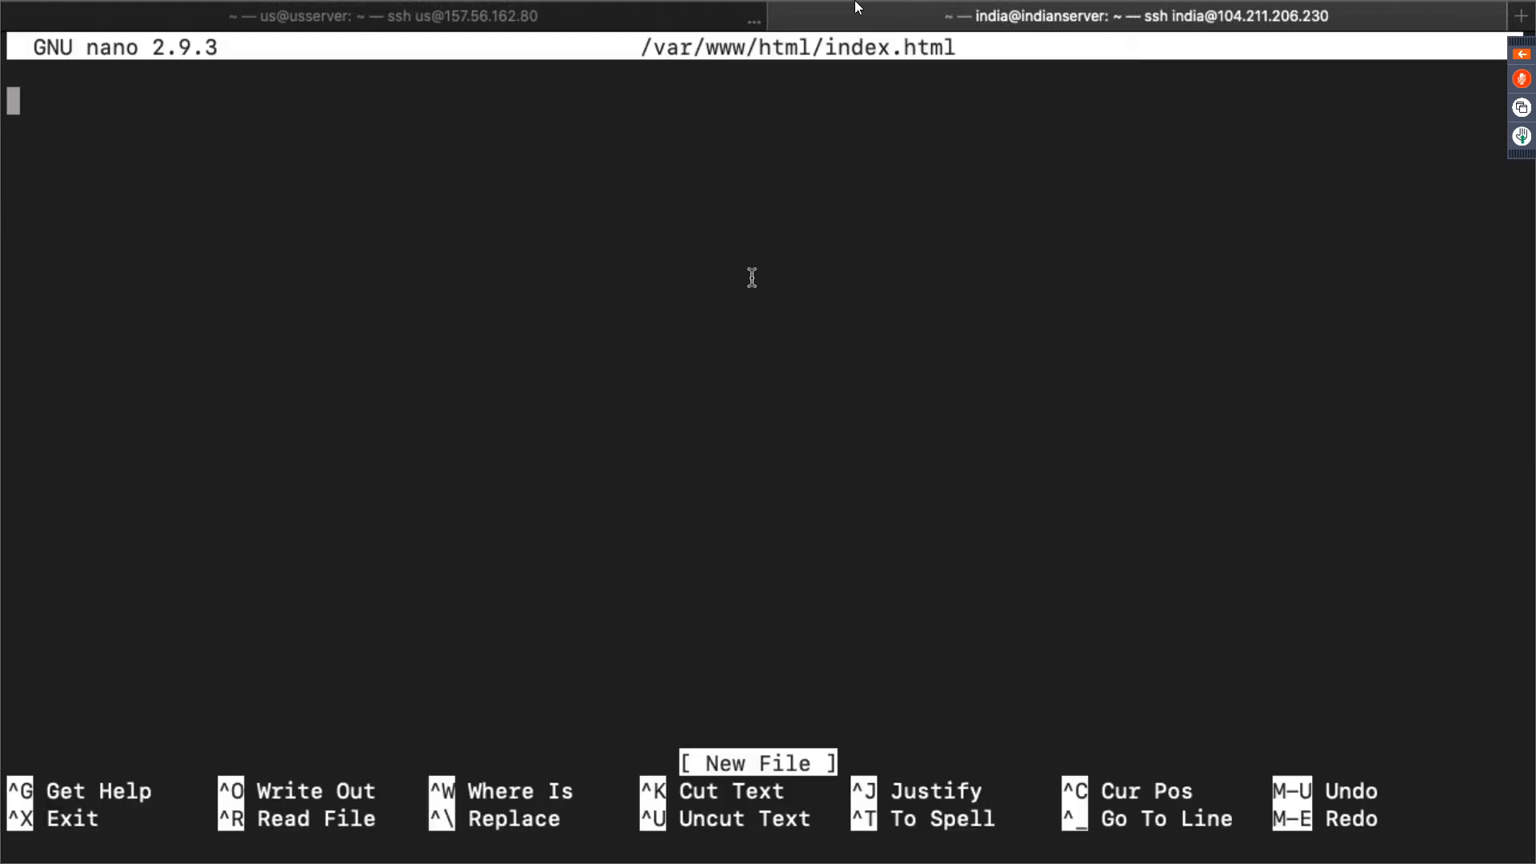
Write <html><body><h1>This is the indian server</h1></body></html> into index.html over three lines
{"action": "type", "text": "<th"}
{"action": "key", "text": "BackSpace"}
{"action": "key", "text": "BackSpace"}
{"action": "type", "text": "html>"}
{"action": "key", "text": "Return"}
{"action": "type", "text": "<body><h1>T"}
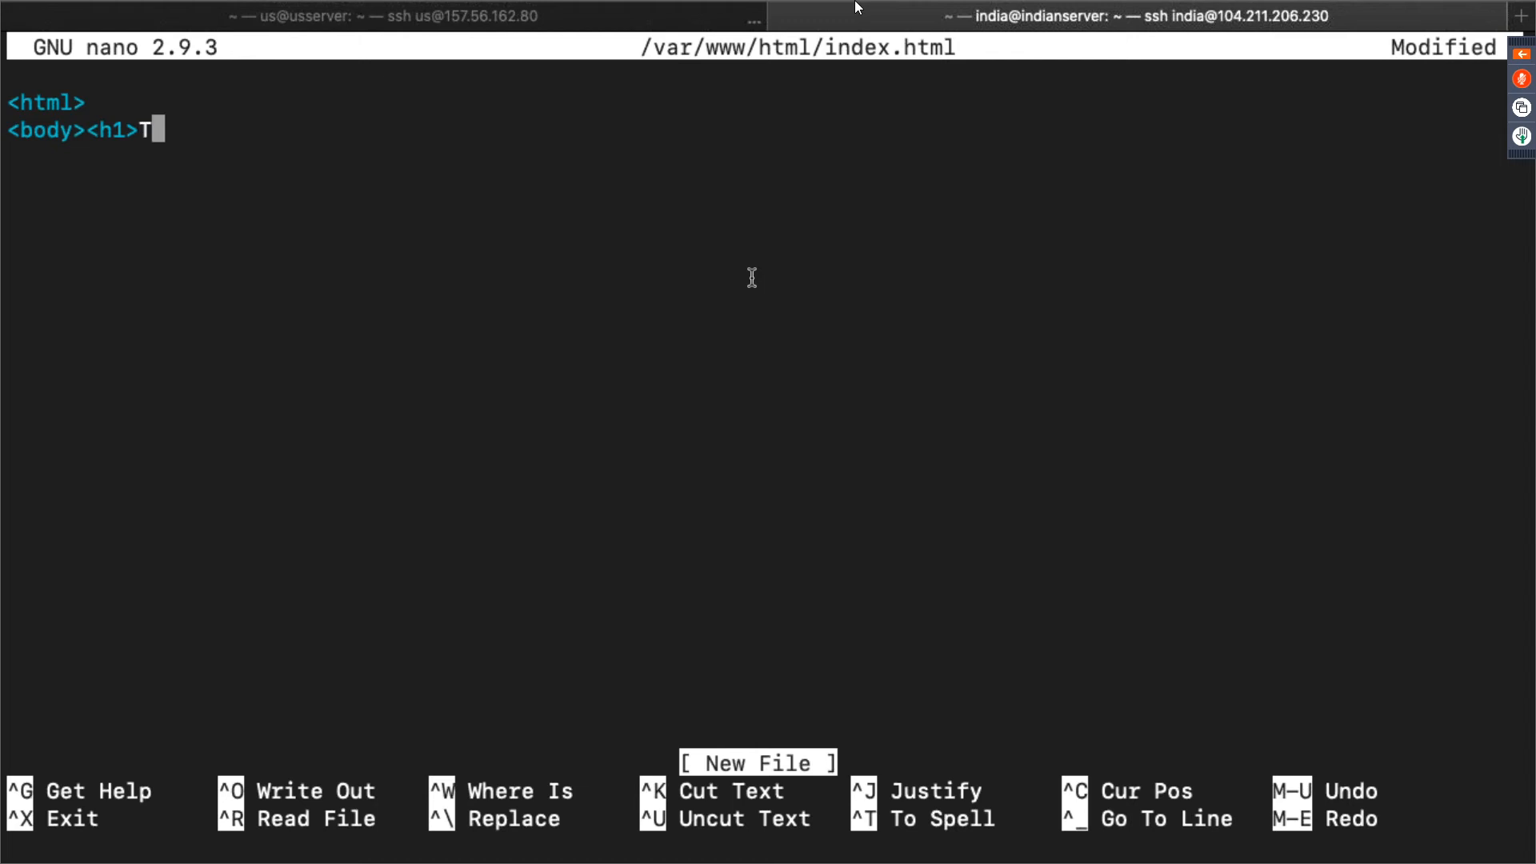
{"action": "type", "text": "his i"}
{"action": "key", "text": "BackSpace"}
{"action": "type", "text": "is "}
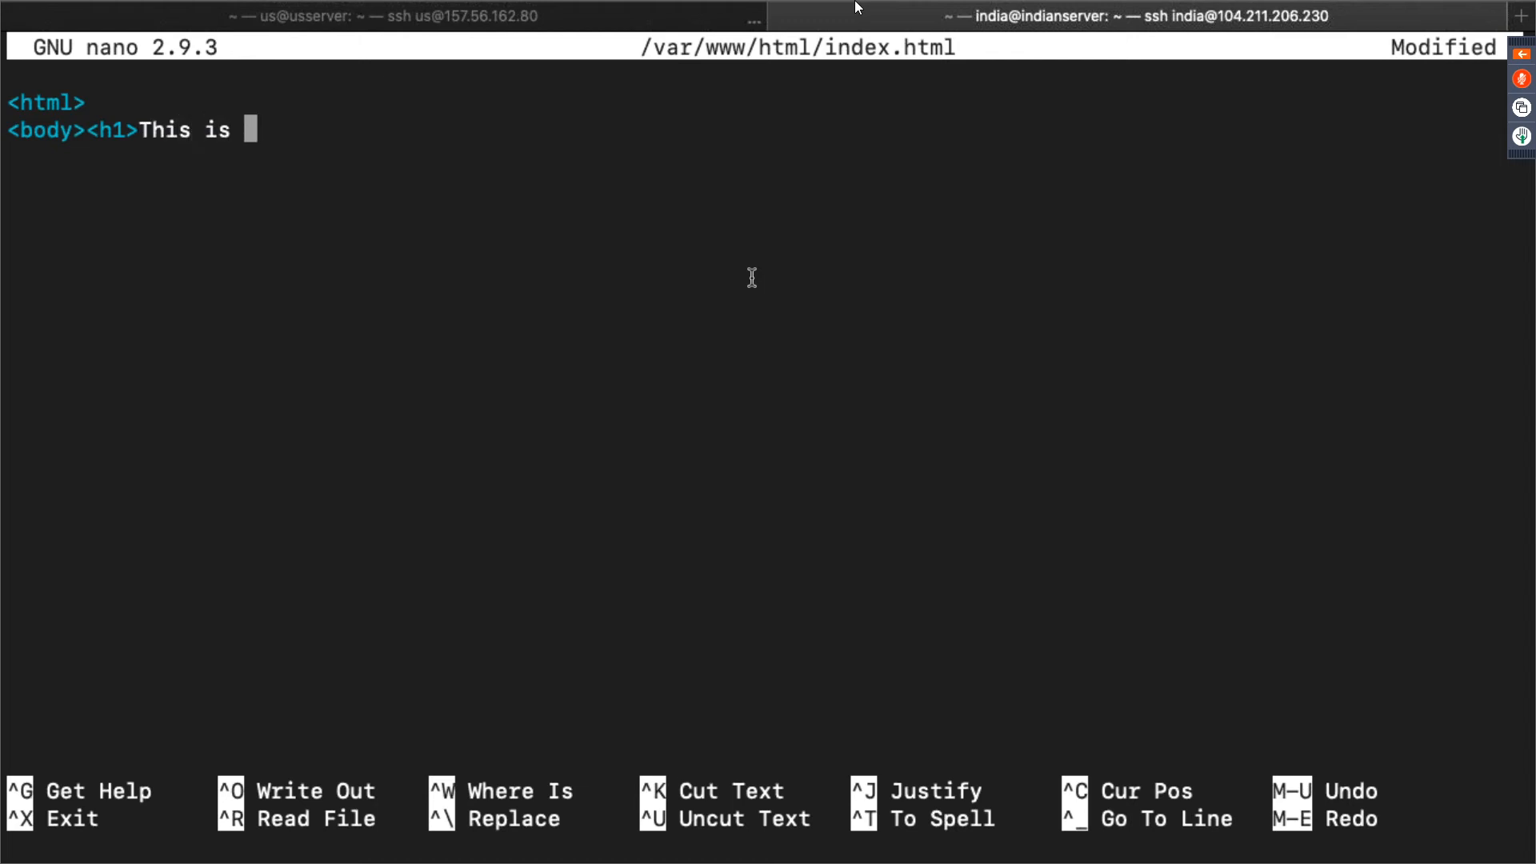
{"action": "type", "text": "the indian "}
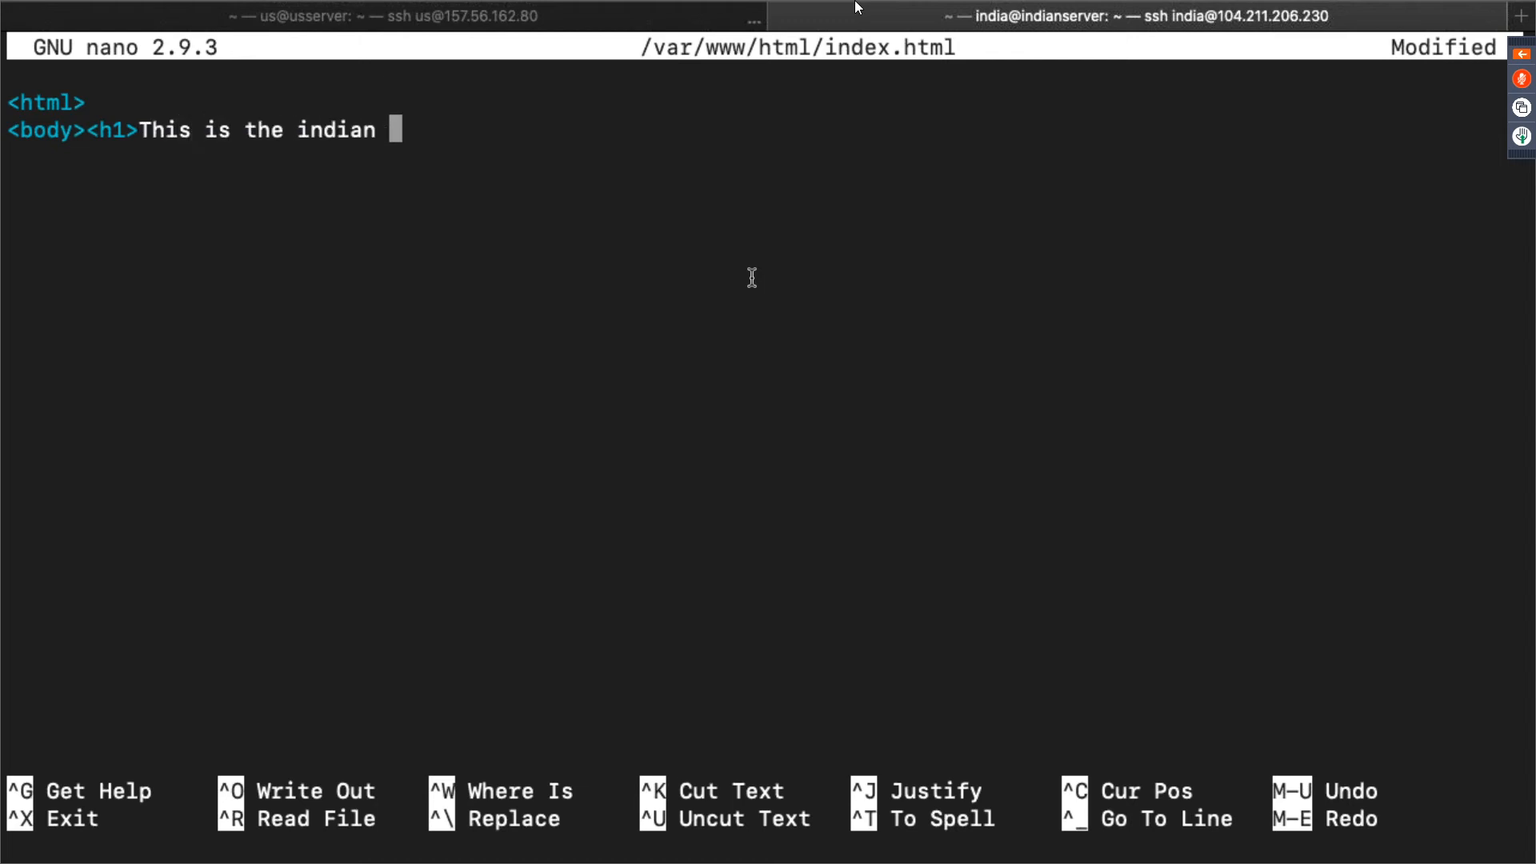
{"action": "type", "text": "server"}
{"action": "type", "text": "</"}
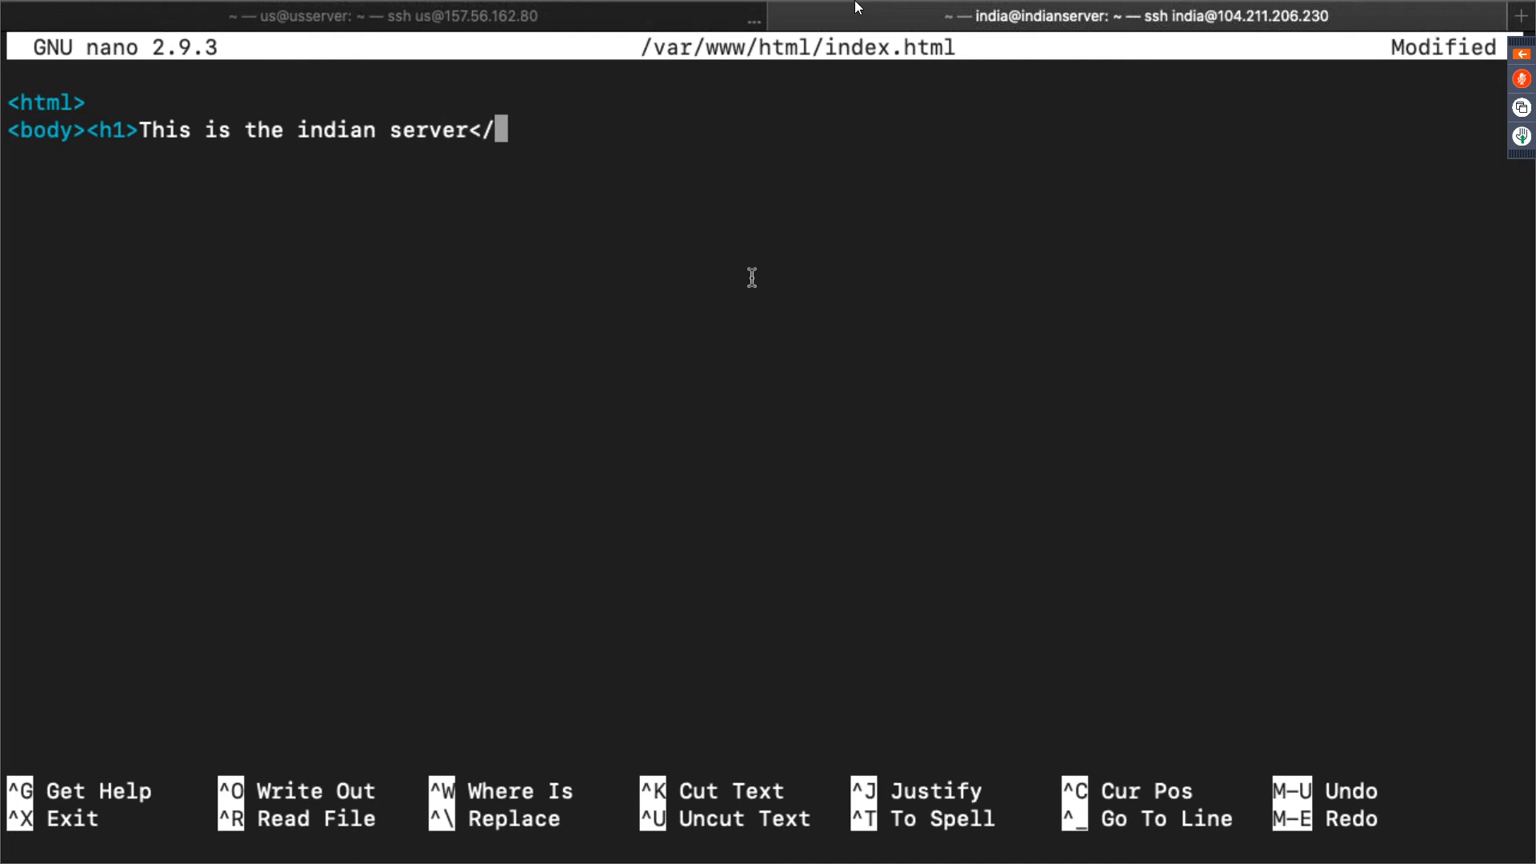
{"action": "type", "text": "h1></"}
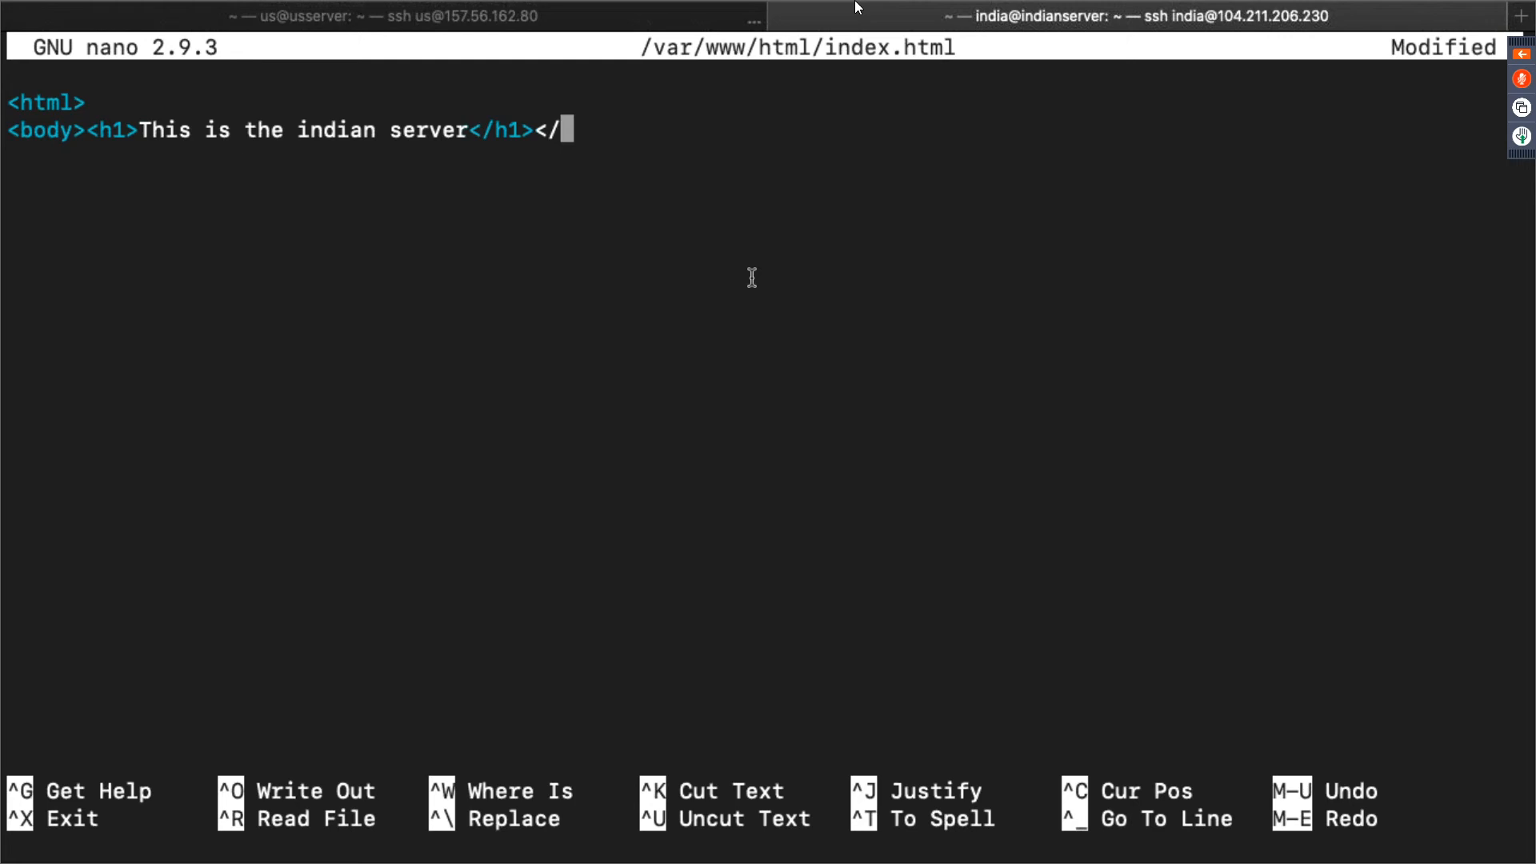
{"action": "type", "text": "body>"}
{"action": "key", "text": "Return"}
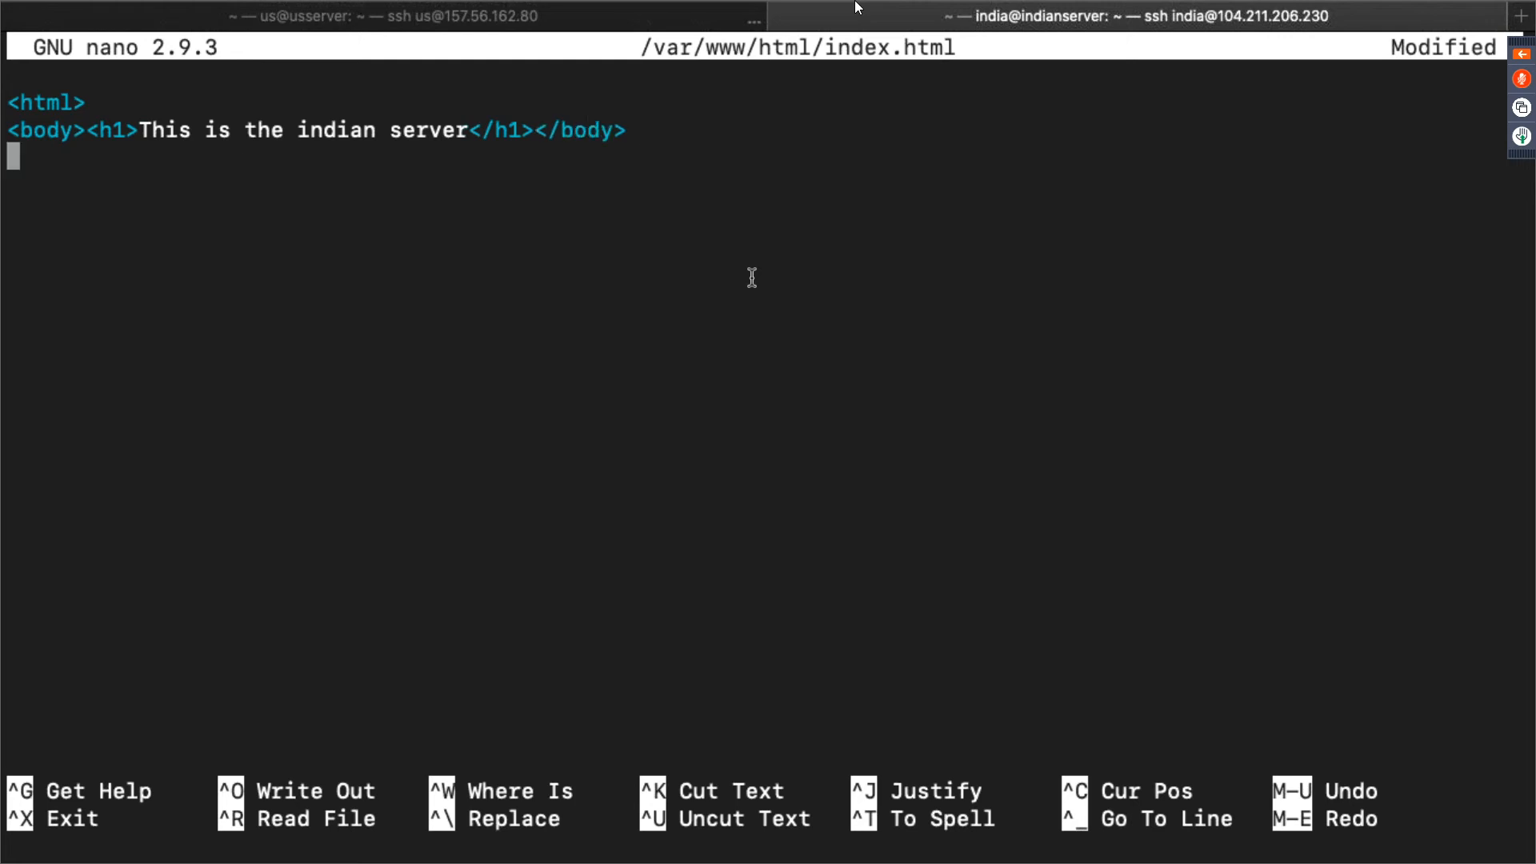
{"action": "type", "text": "</html>"}
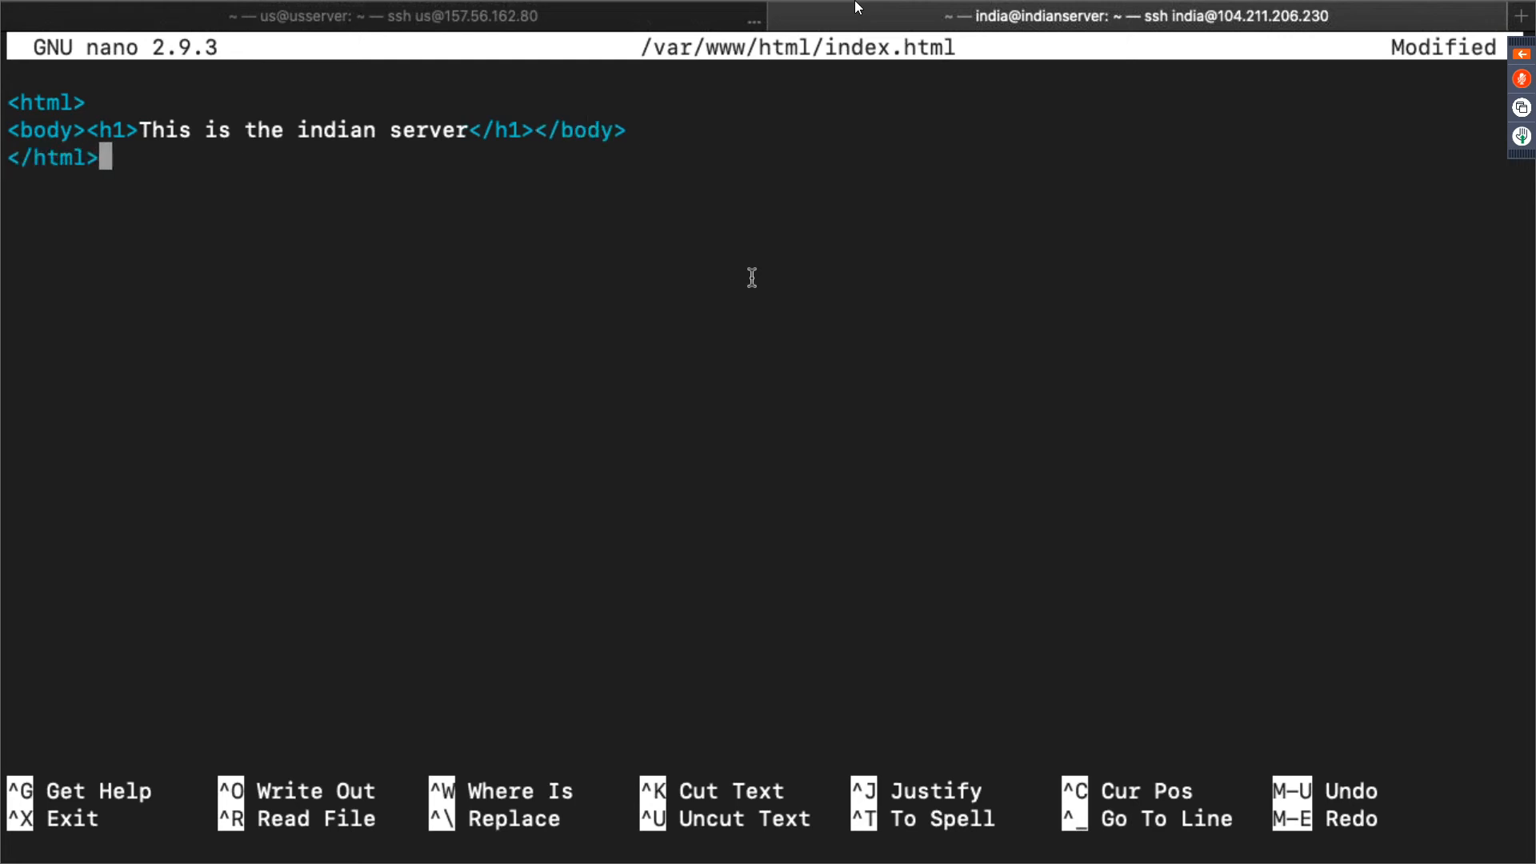
Save index.html and exit nano
{"action": "key", "text": "ctrl+x"}
{"action": "key", "text": "y"}
{"action": "key", "text": "Return"}
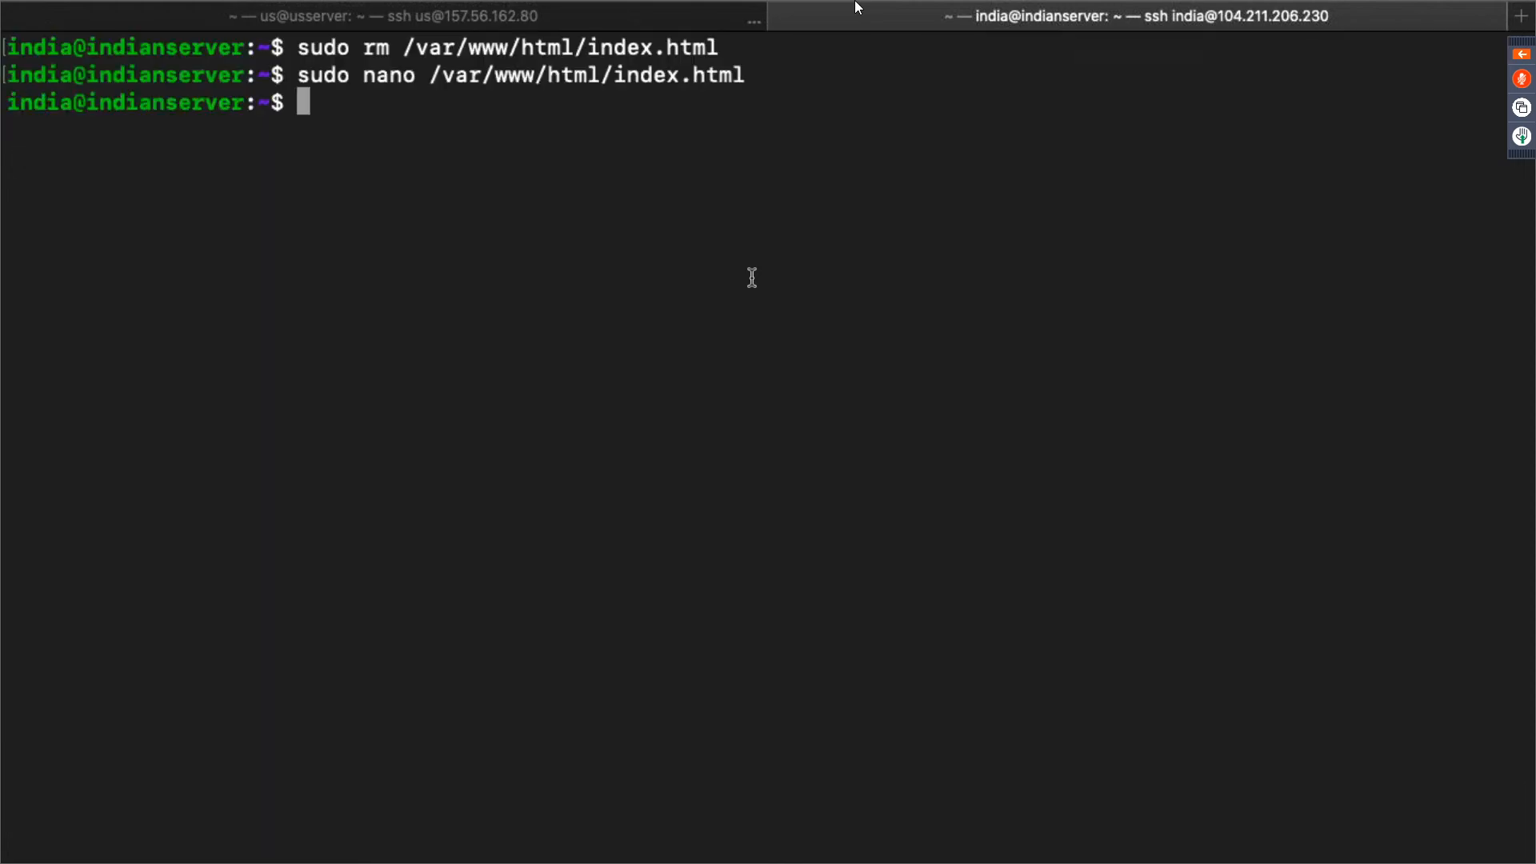
On usserver, run the copied sudo rm /var/www/html/index.html command
{"action": "left_click", "coordinate": [524, 23]}
{"action": "type", "text": "clear"}
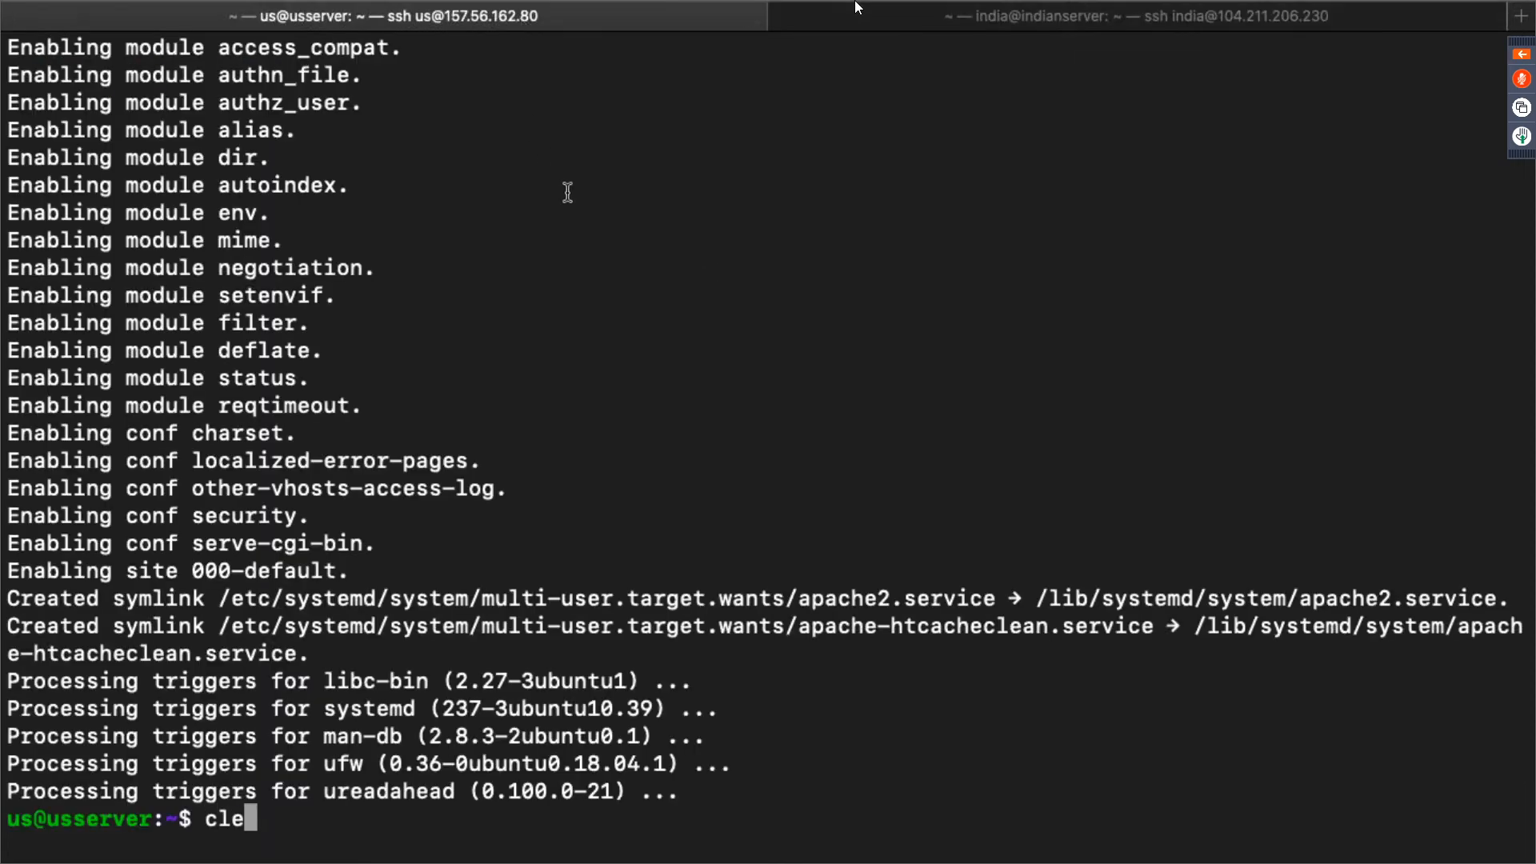
{"action": "key", "text": "Return"}
{"action": "type", "text": "s"}
{"action": "left_click", "coordinate": [1046, 12]}
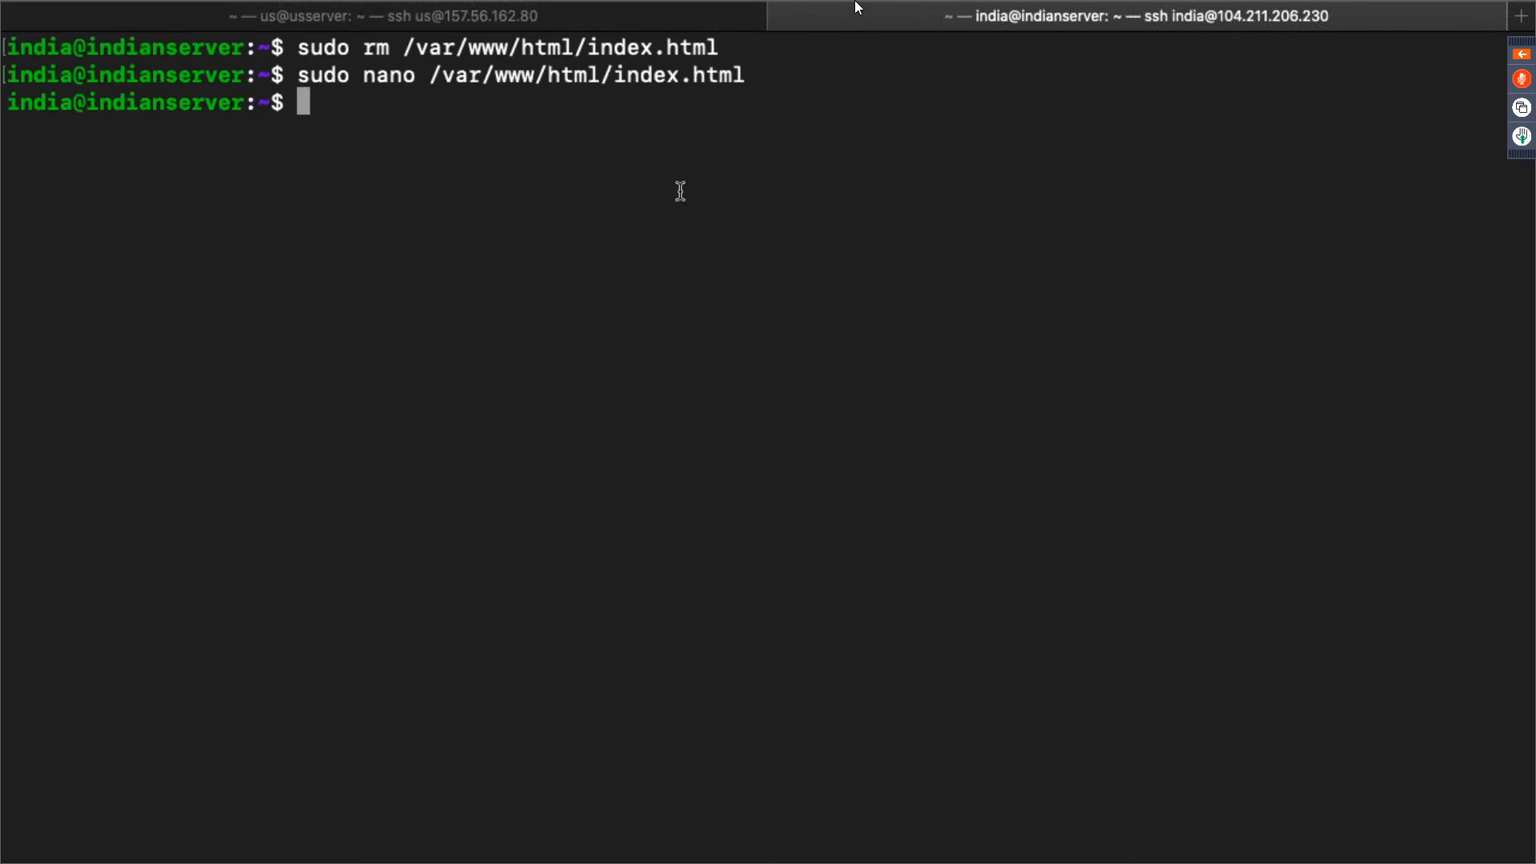
{"action": "scroll", "coordinate": [371, 49], "scroll_direction": "up", "scroll_amount": 2}
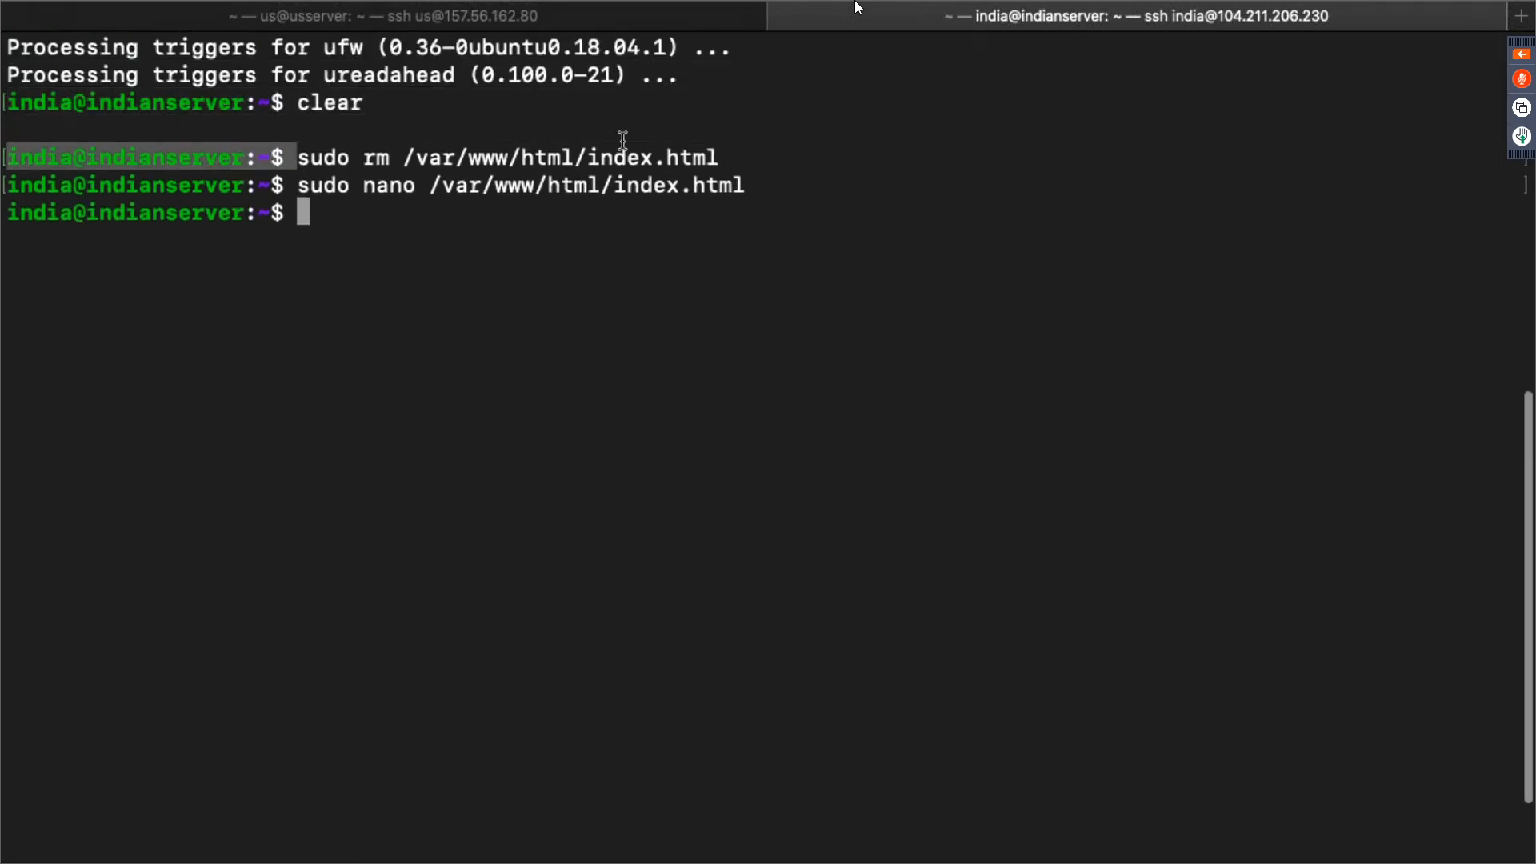
{"action": "left_click_drag", "start_coordinate": [298, 158], "coordinate": [717, 160]}
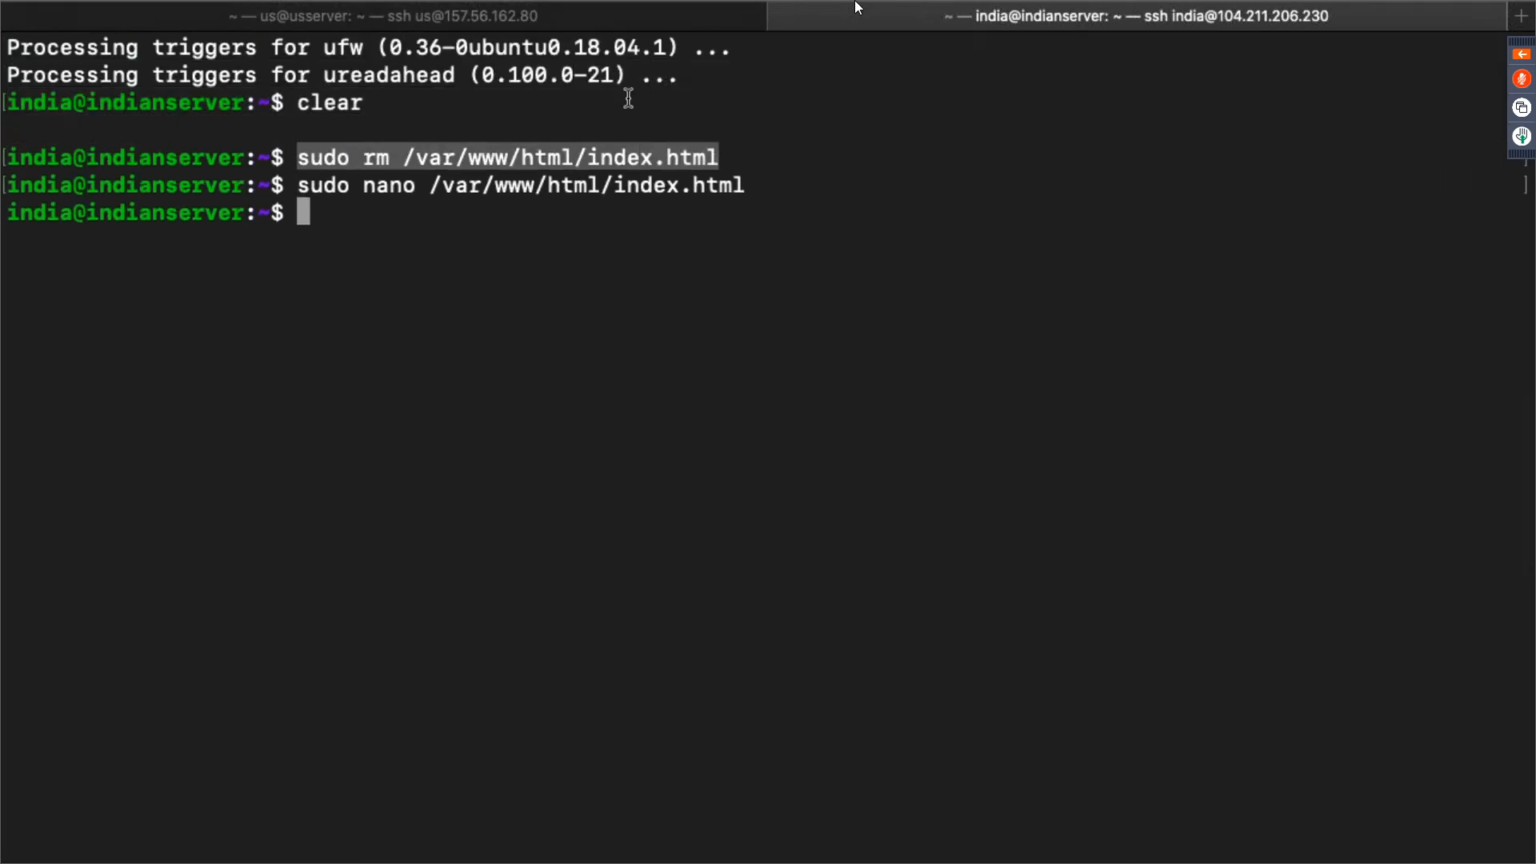
{"action": "left_click", "coordinate": [590, 19]}
{"action": "key", "text": "BackSpace"}
{"action": "key", "text": "super+v"}
{"action": "key", "text": "Return"}
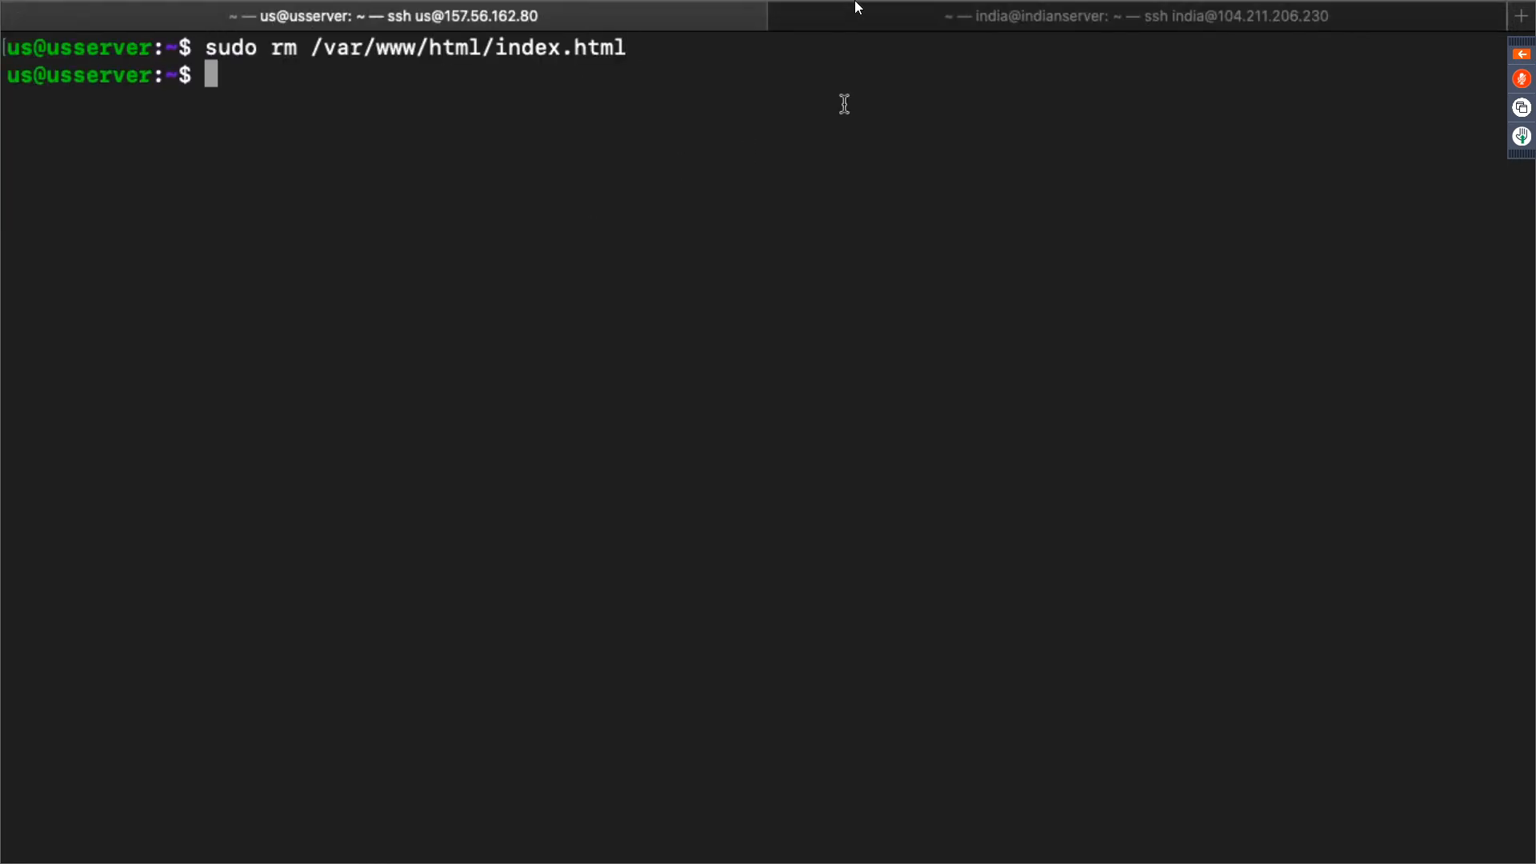
Copy the sudo nano /var/www/html/index.html command from indianserver and run it on usserver
{"action": "left_click", "coordinate": [1001, 13]}
{"action": "left_click", "coordinate": [916, 76]}
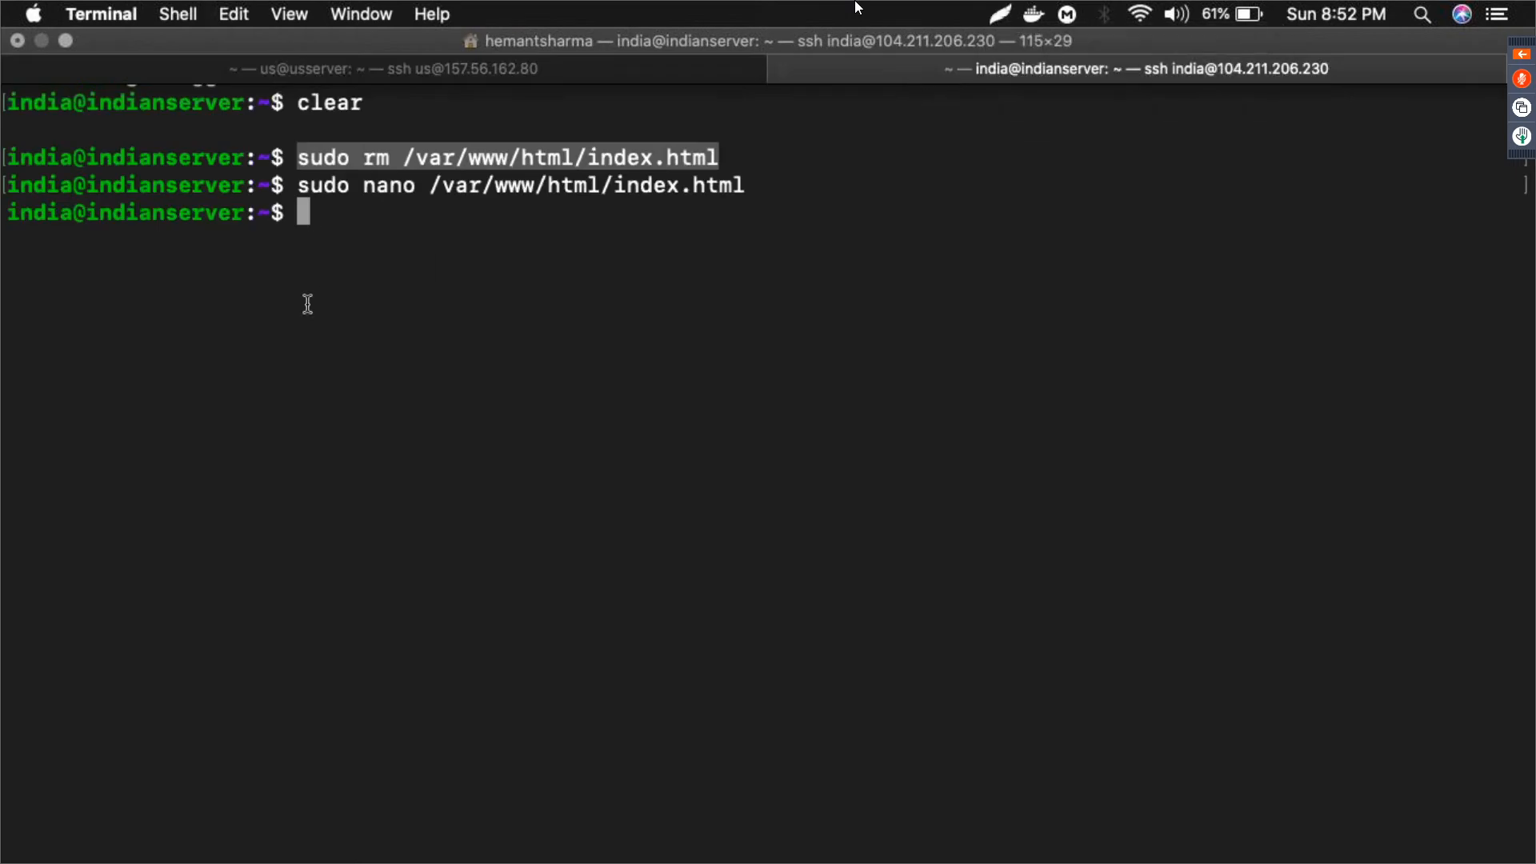
{"action": "left_click_drag", "start_coordinate": [290, 185], "coordinate": [747, 185]}
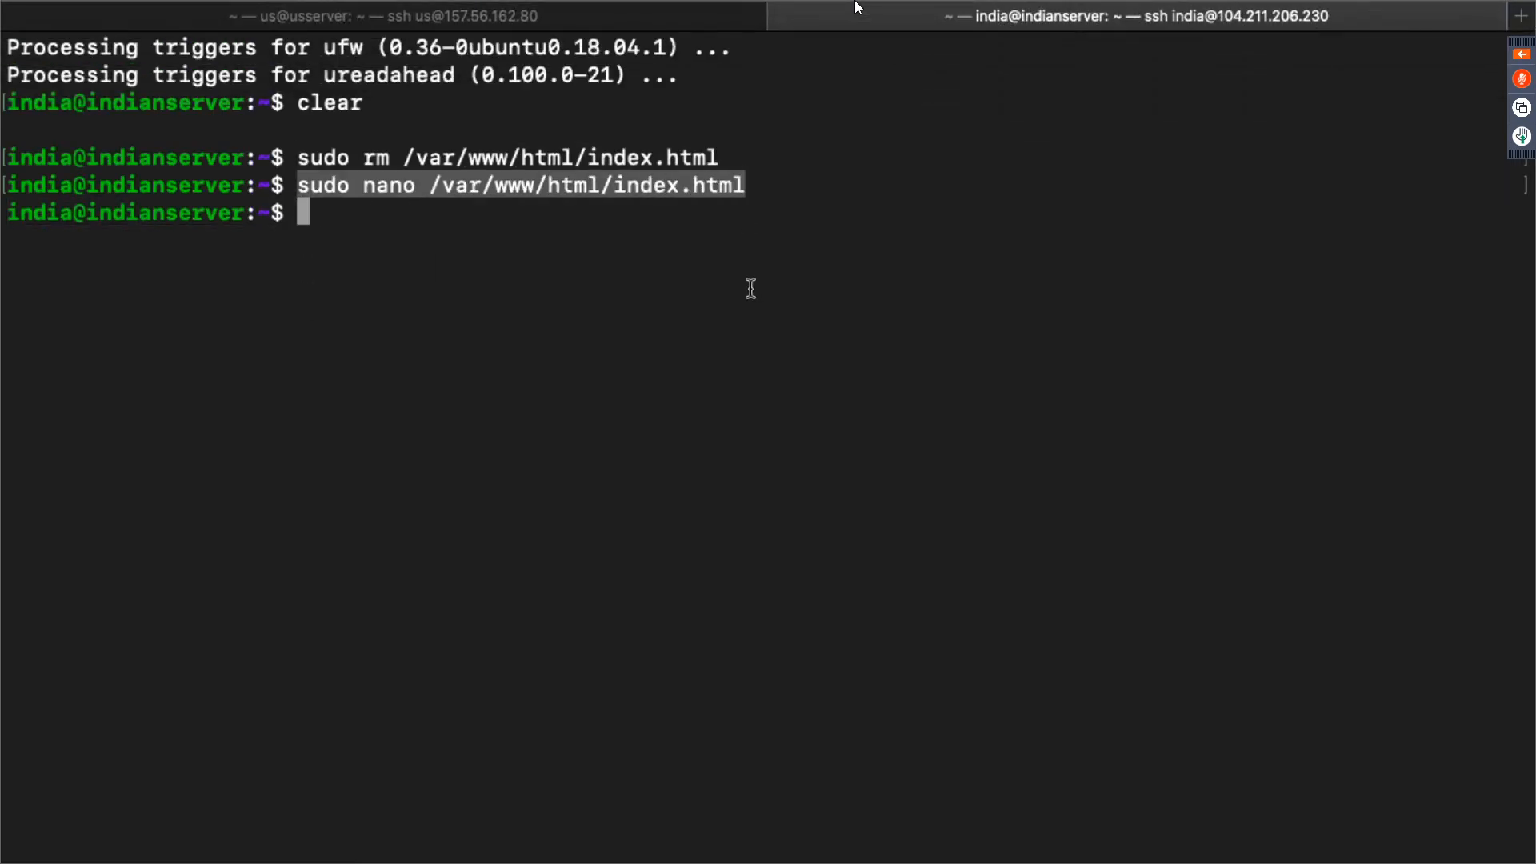
{"action": "left_click", "coordinate": [471, 15]}
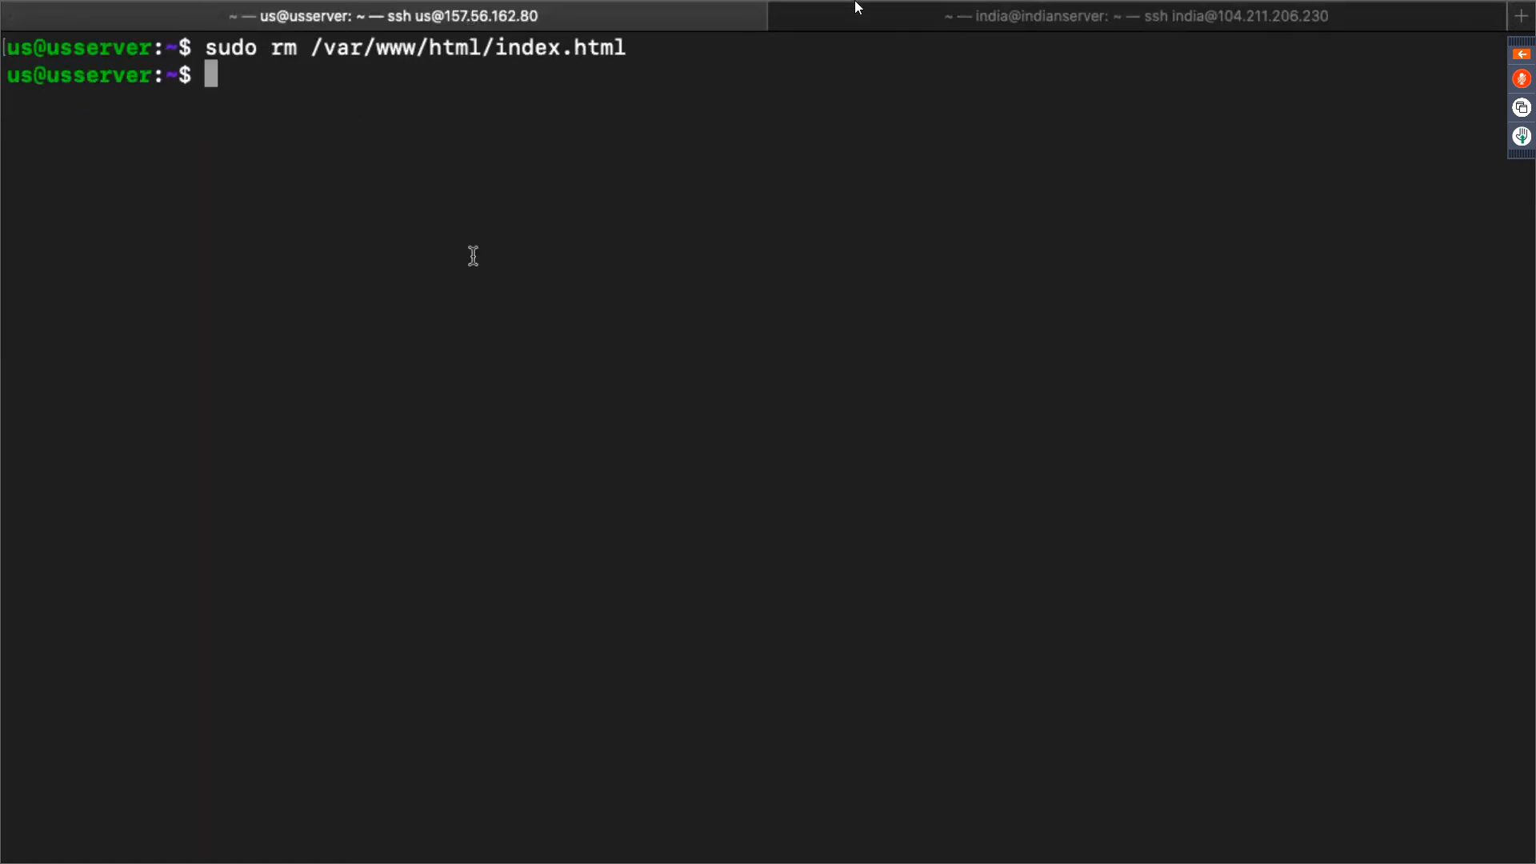
{"action": "key", "text": "super+v"}
{"action": "key", "text": "Return"}
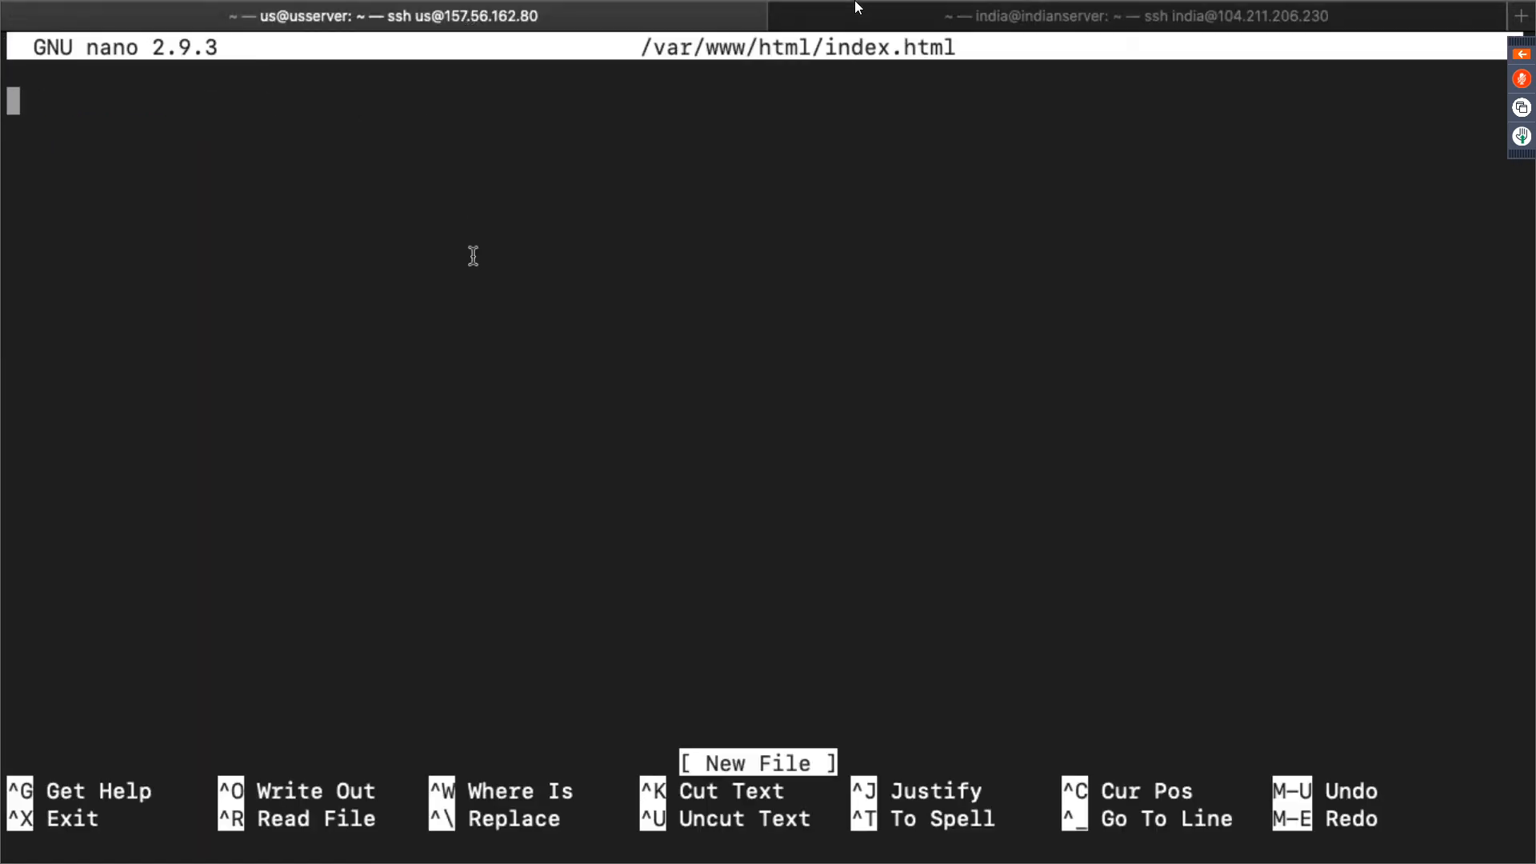
Reopen indianserver's index.html in nano and copy its three lines of markup
{"action": "left_click", "coordinate": [966, 16]}
{"action": "key", "text": "super+v"}
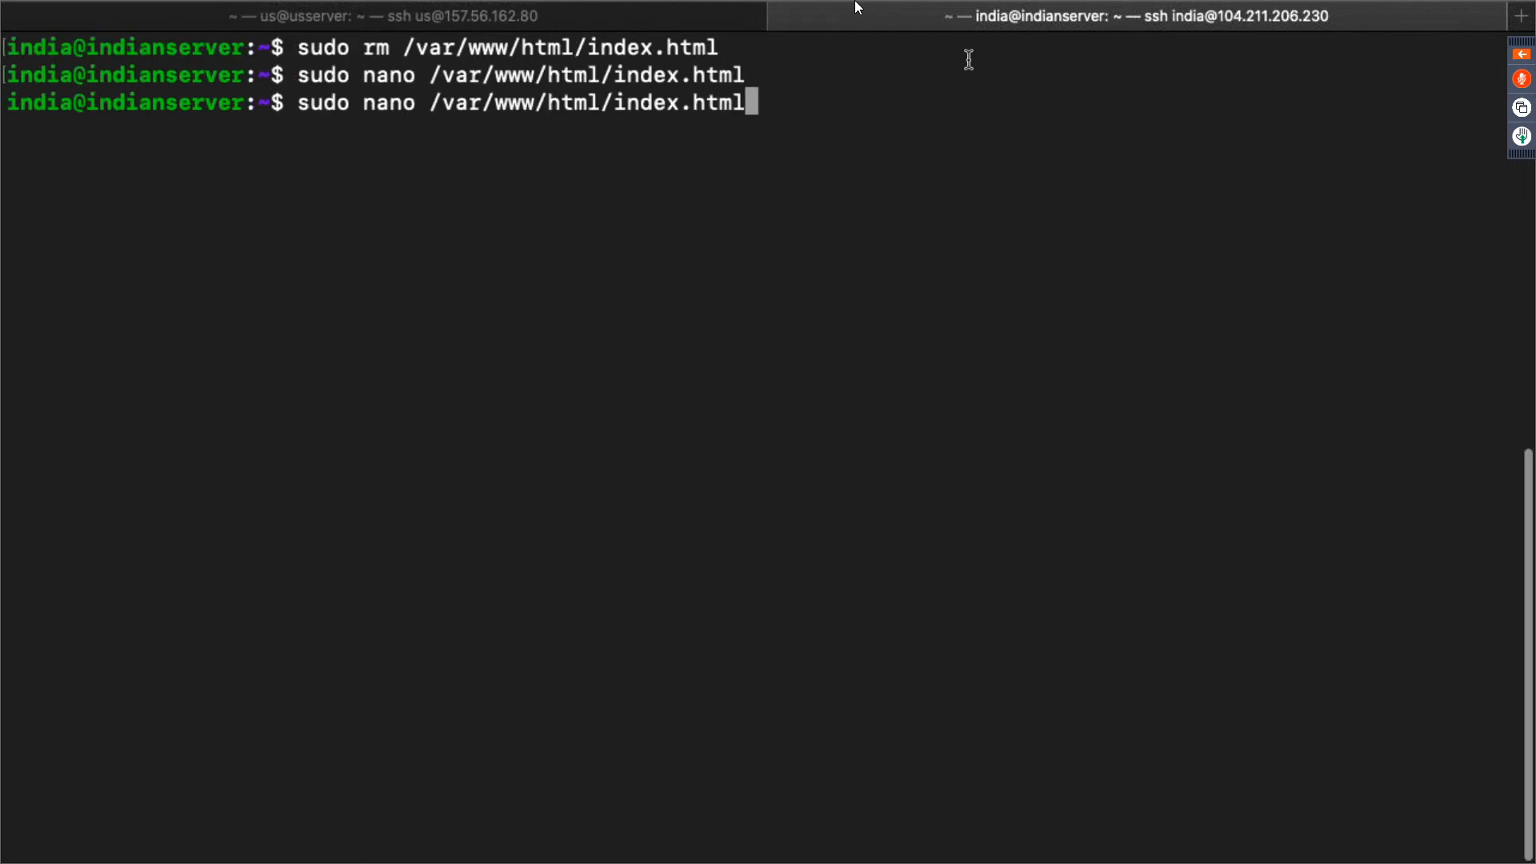
{"action": "key", "text": "Return"}
{"action": "left_click_drag", "start_coordinate": [114, 162], "coordinate": [6, 104]}
Paste the markup into usserver's index.html, change the heading to 'This is the US server', and save
{"action": "left_click", "coordinate": [280, 16]}
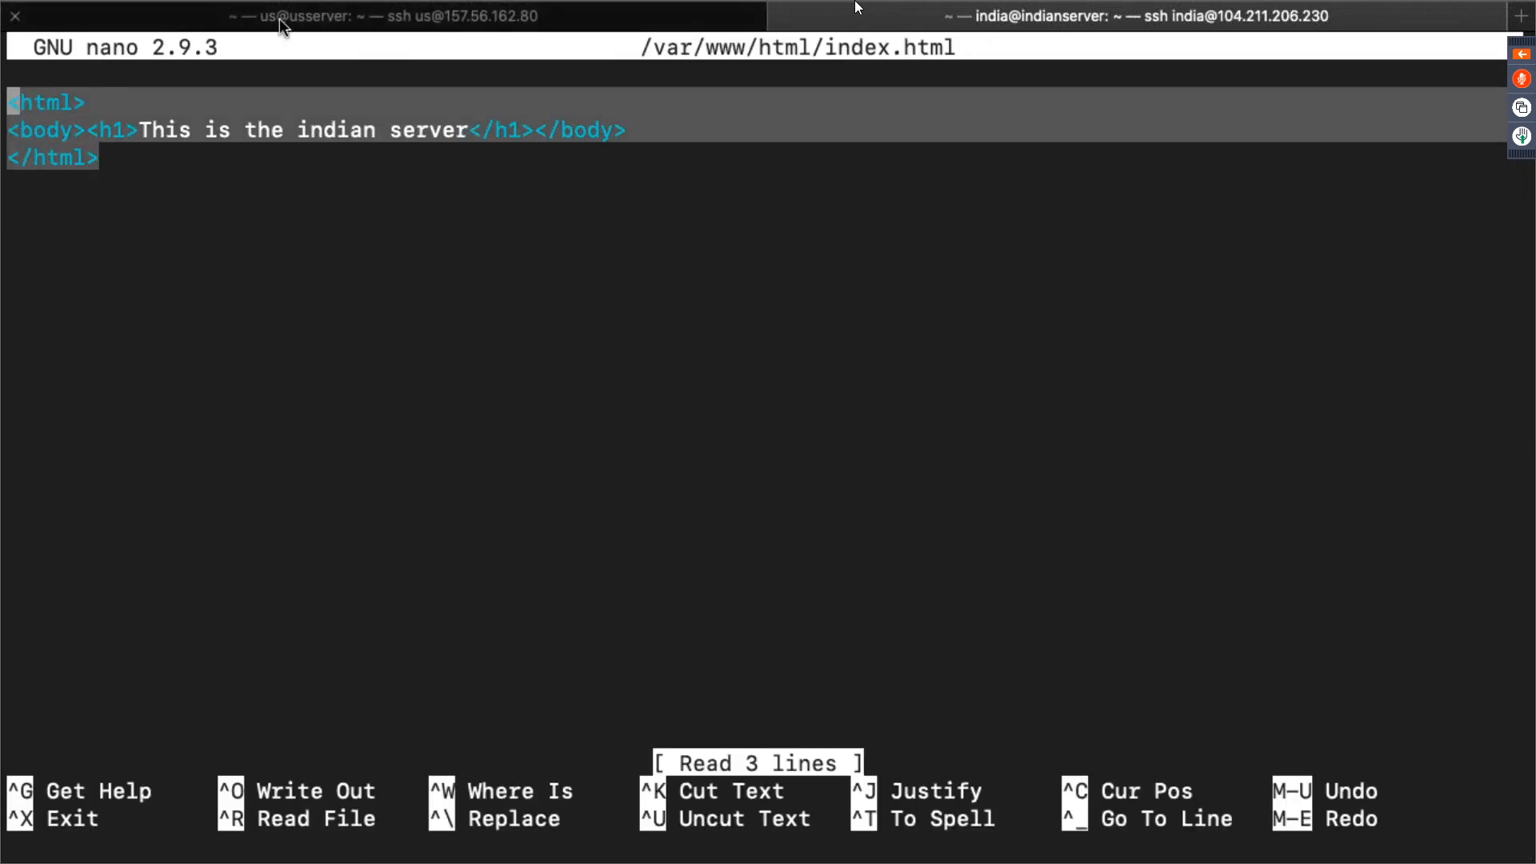
{"action": "key", "text": "super+v"}
{"action": "key", "text": "Up"}
{"action": "key", "text": "Up"}
{"action": "key", "text": "Right"}
{"action": "key", "text": "Down"}
{"action": "key", "text": "Right"}
{"action": "key", "text": "Up"}
{"action": "key", "text": "Right"}
{"action": "key", "text": "Right"}
{"action": "key", "text": "Right"}
{"action": "key", "text": "Right"}
{"action": "key", "text": "Right"}
{"action": "key", "text": "Right"}
{"action": "key", "text": "Right"}
{"action": "key", "text": "Right"}
{"action": "key", "text": "Right"}
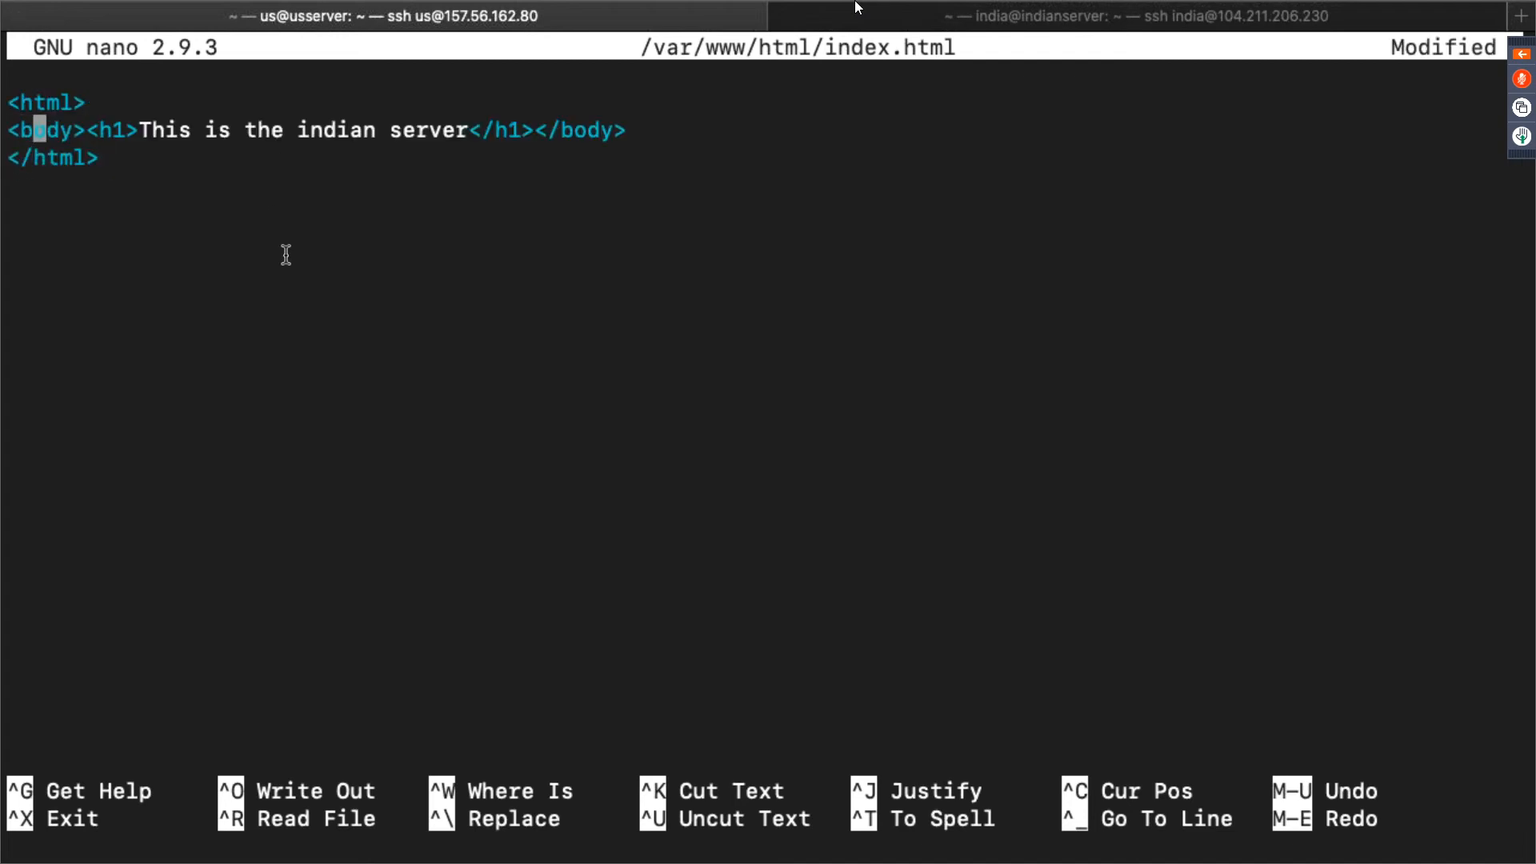
{"action": "key", "text": "Right"}
{"action": "key", "text": "Right"}
{"action": "key", "text": "Right"}
{"action": "key", "text": "Right"}
{"action": "key", "text": "Right"}
{"action": "key", "text": "Right"}
{"action": "key", "text": "Right"}
{"action": "key", "text": "Right"}
{"action": "key", "text": "Right"}
{"action": "key", "text": "Right"}
{"action": "key", "text": "Right"}
{"action": "key", "text": "Right"}
{"action": "key", "text": "BackSpace"}
{"action": "key", "text": "BackSpace"}
{"action": "key", "text": "BackSpace"}
{"action": "key", "text": "BackSpace"}
{"action": "key", "text": "BackSpace"}
{"action": "key", "text": "BackSpace"}
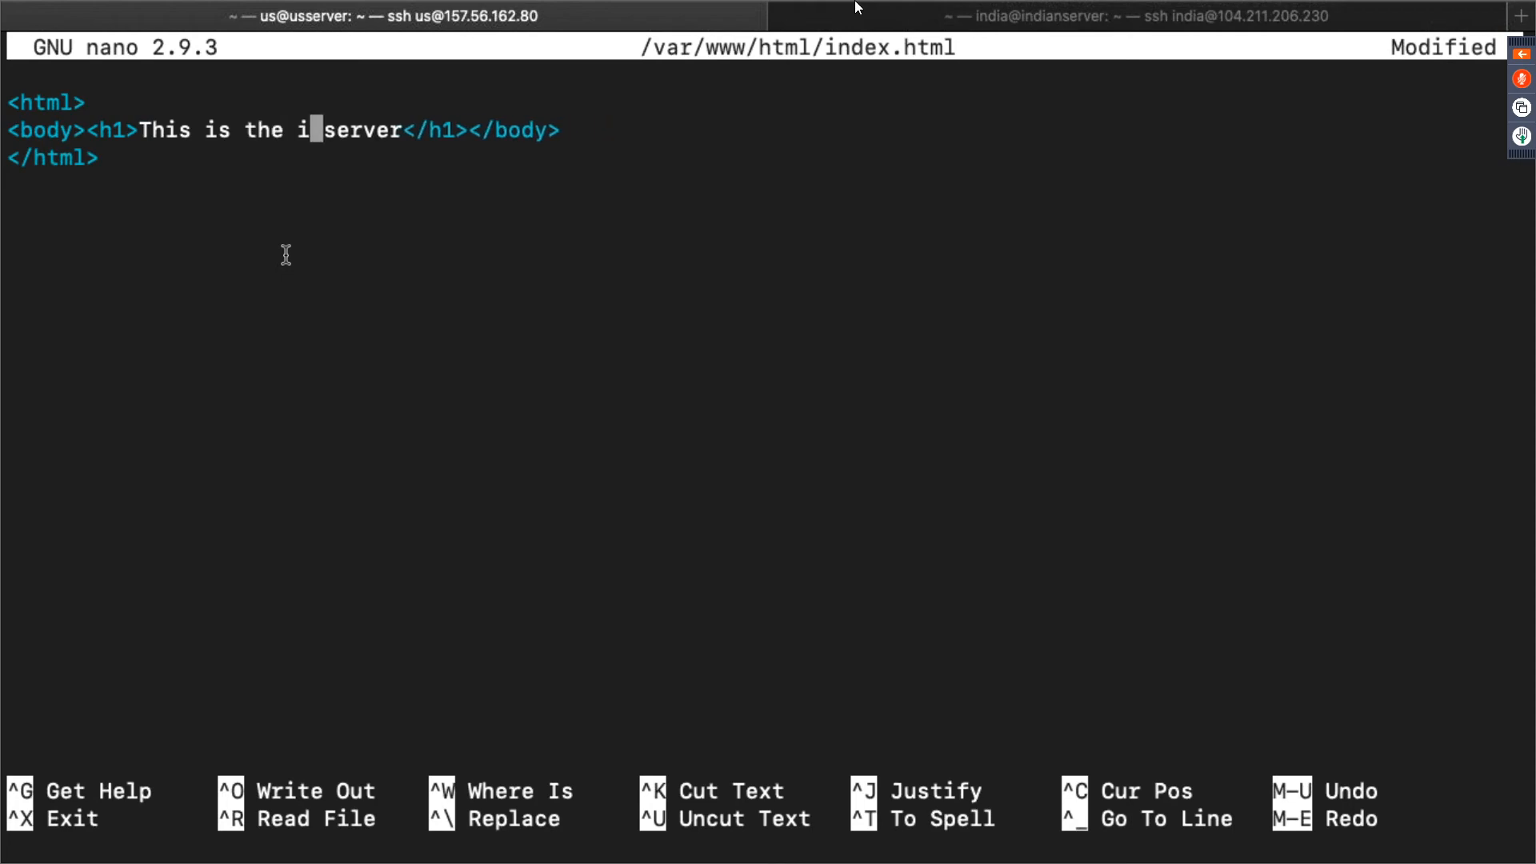
{"action": "type", "text": "US"}
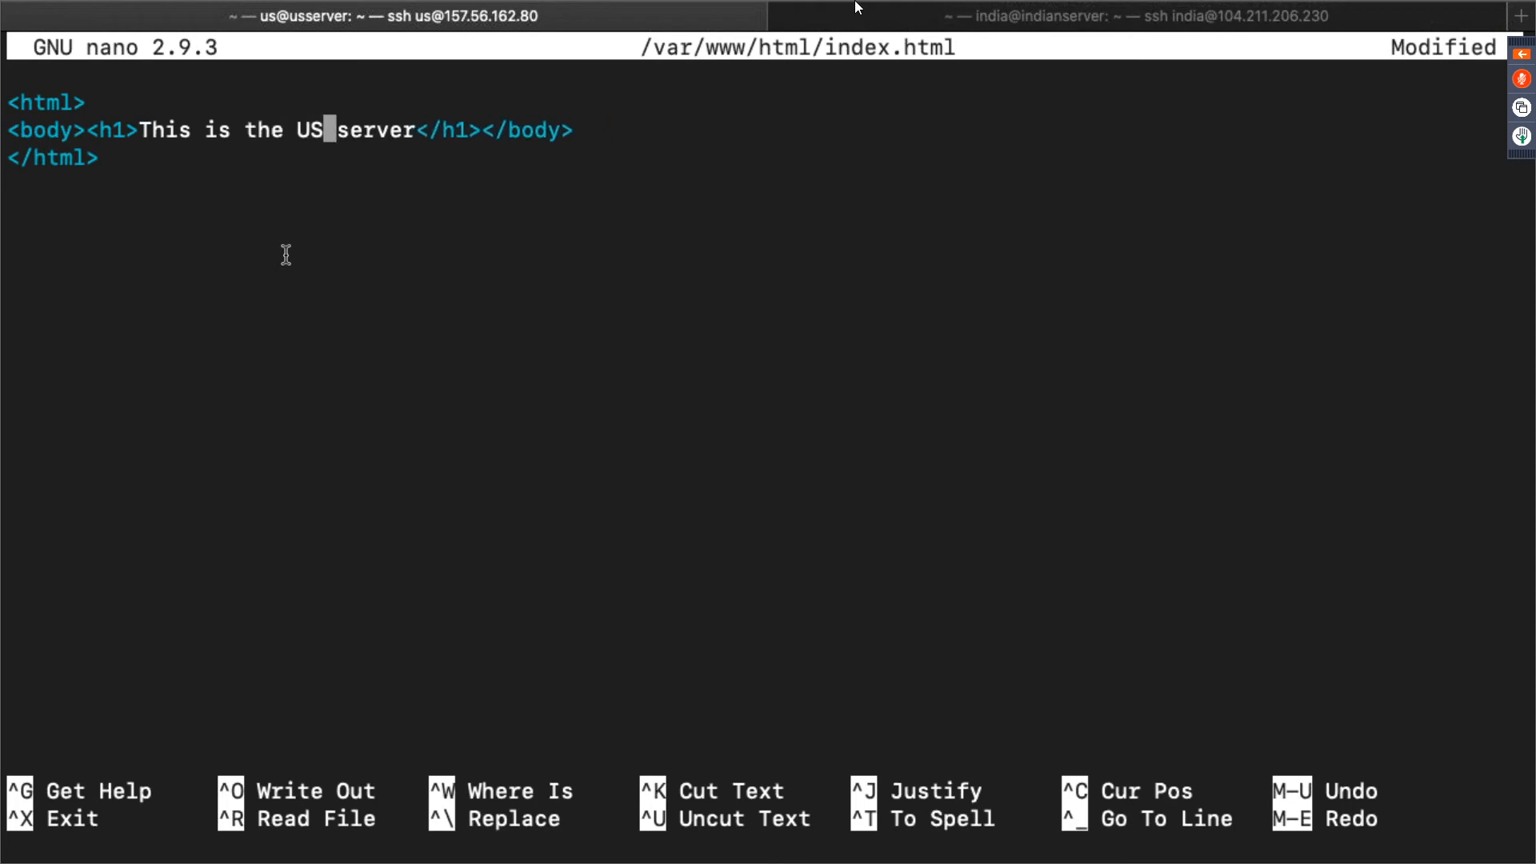
{"action": "key", "text": "ctrl+x"}
{"action": "key", "text": "y"}
{"action": "key", "text": "Return"}
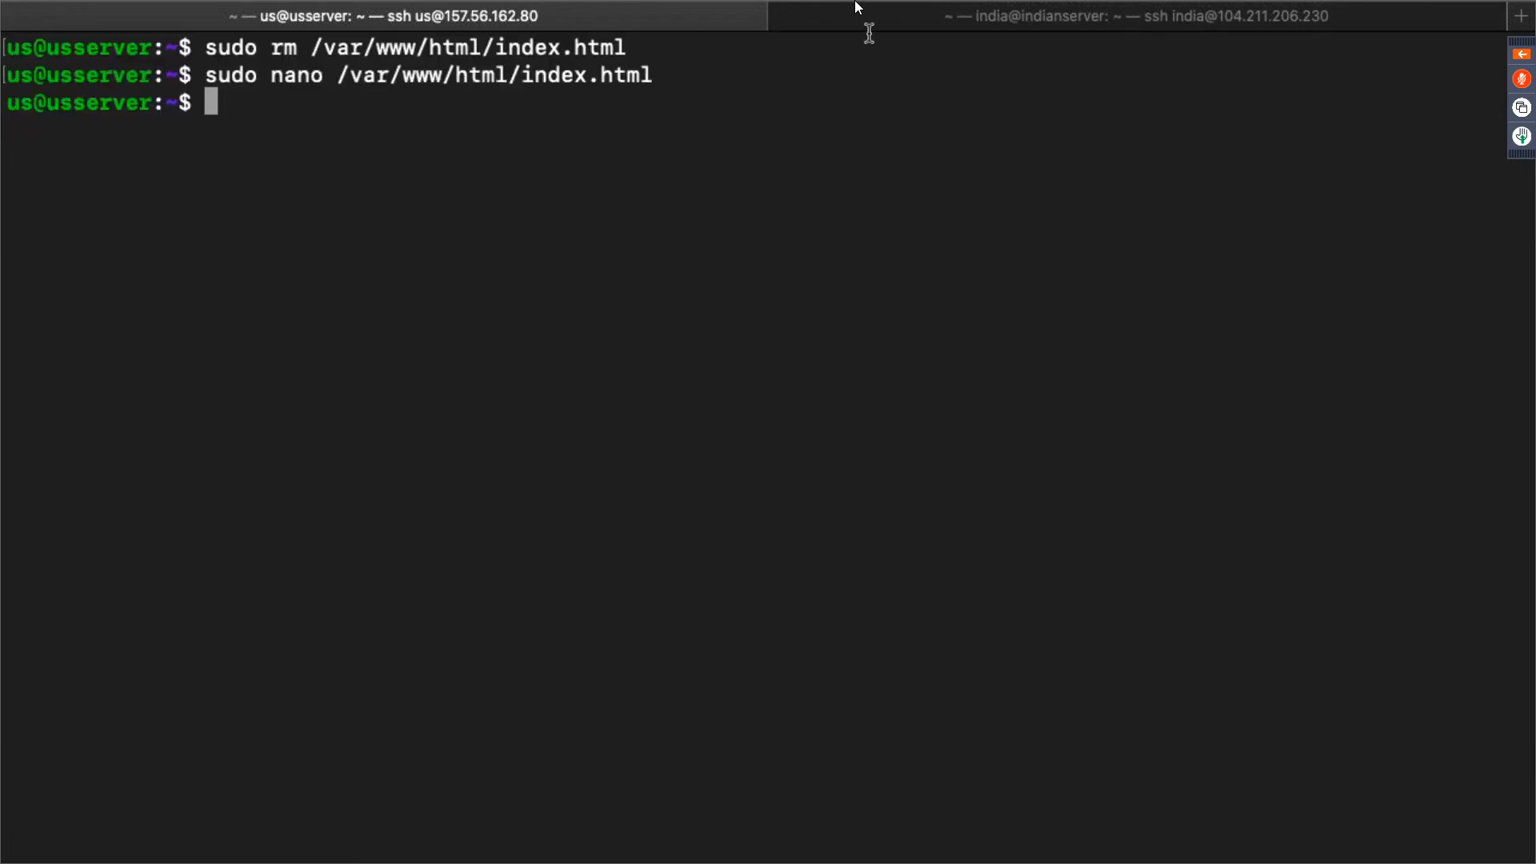
Exit nano on indianserver and clear both server terminals
{"action": "left_click", "coordinate": [904, 16]}
{"action": "key", "text": "ctrl+x"}
{"action": "type", "text": "y"}
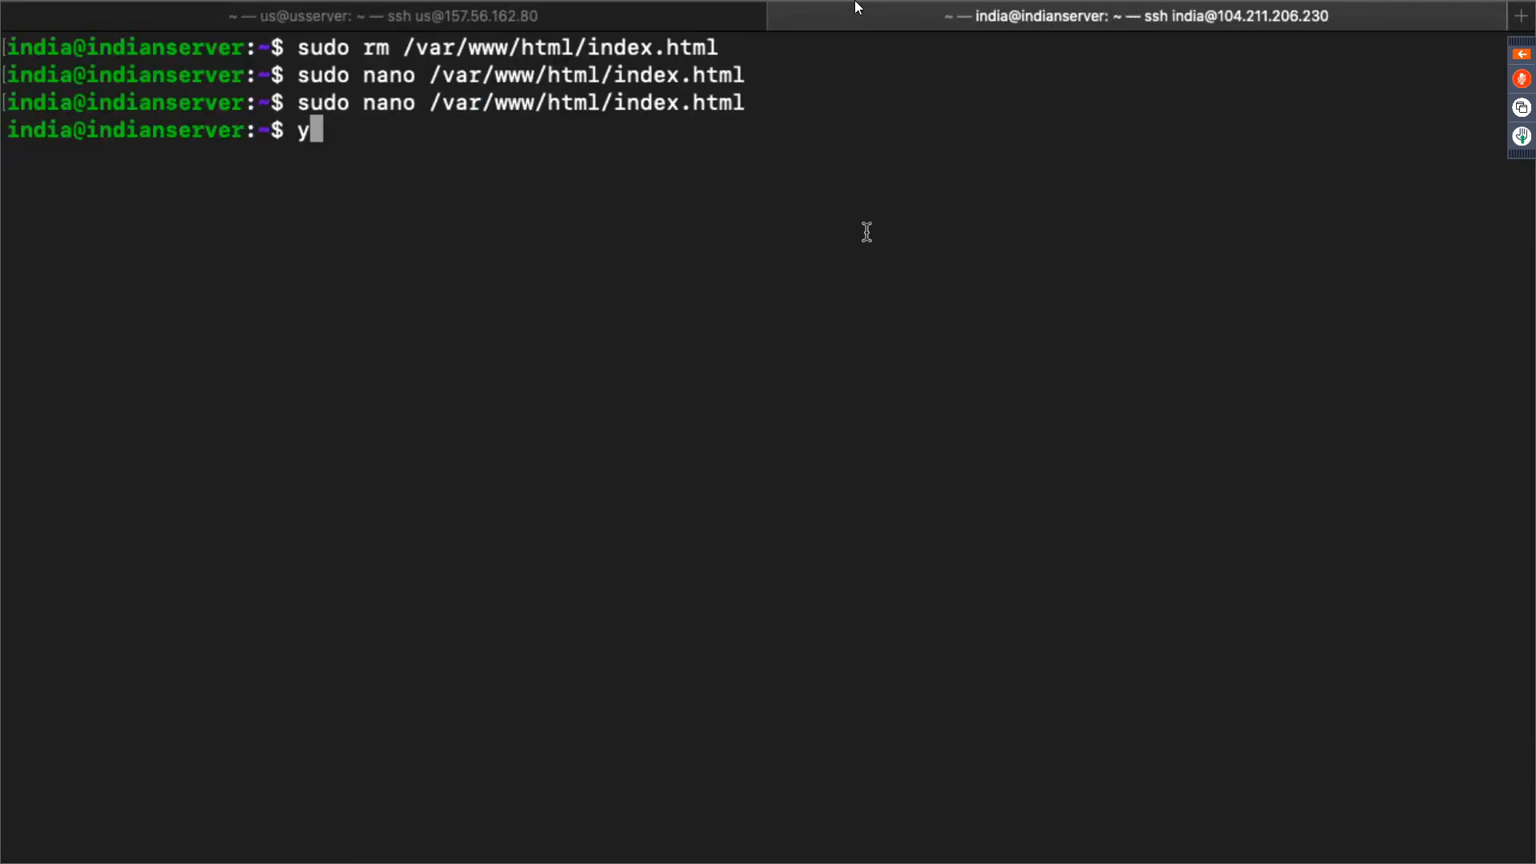
{"action": "key", "text": "Return"}
{"action": "type", "text": "clear"}
{"action": "key", "text": "Return"}
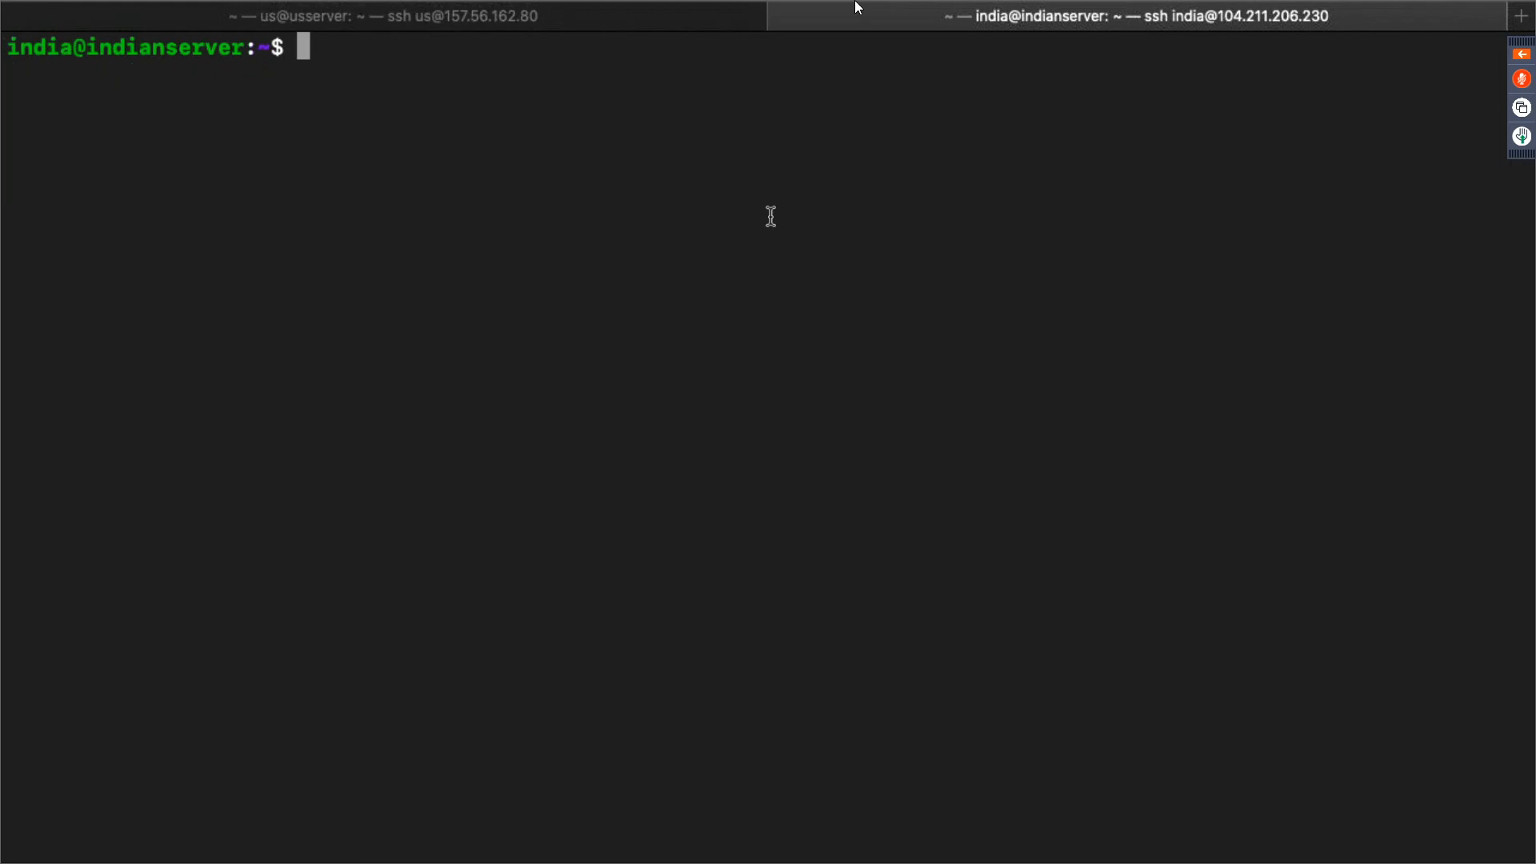
{"action": "left_click", "coordinate": [550, 20]}
{"action": "type", "text": "clear"}
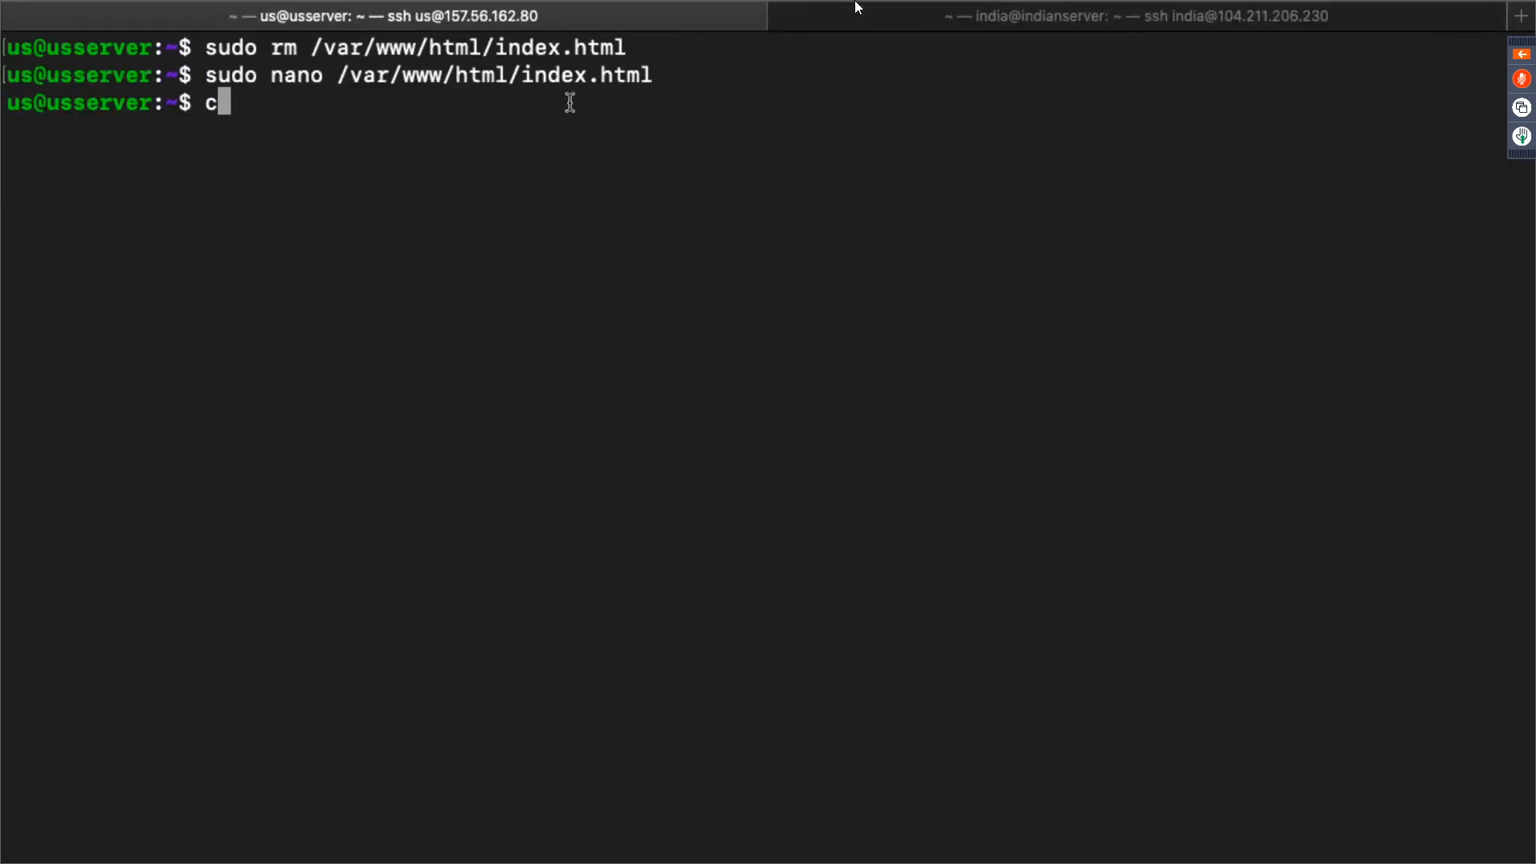
{"action": "key", "text": "Return"}
Load 104.211.206.230 in a new tab and confirm it shows 'This is the indian server'
{"action": "key", "text": "ctrl+Right"}
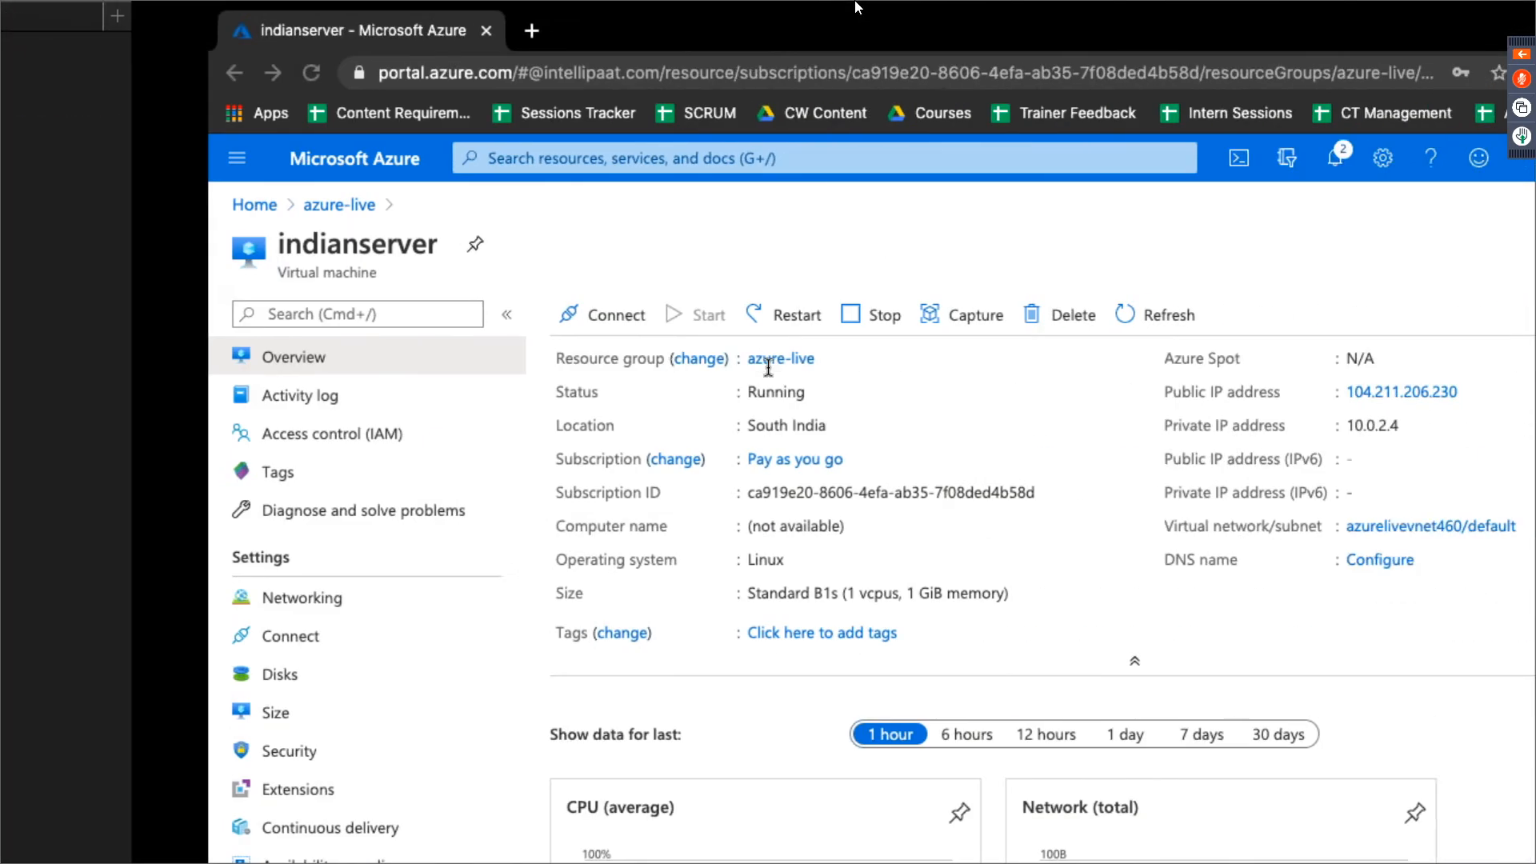
{"action": "left_click", "coordinate": [1265, 392]}
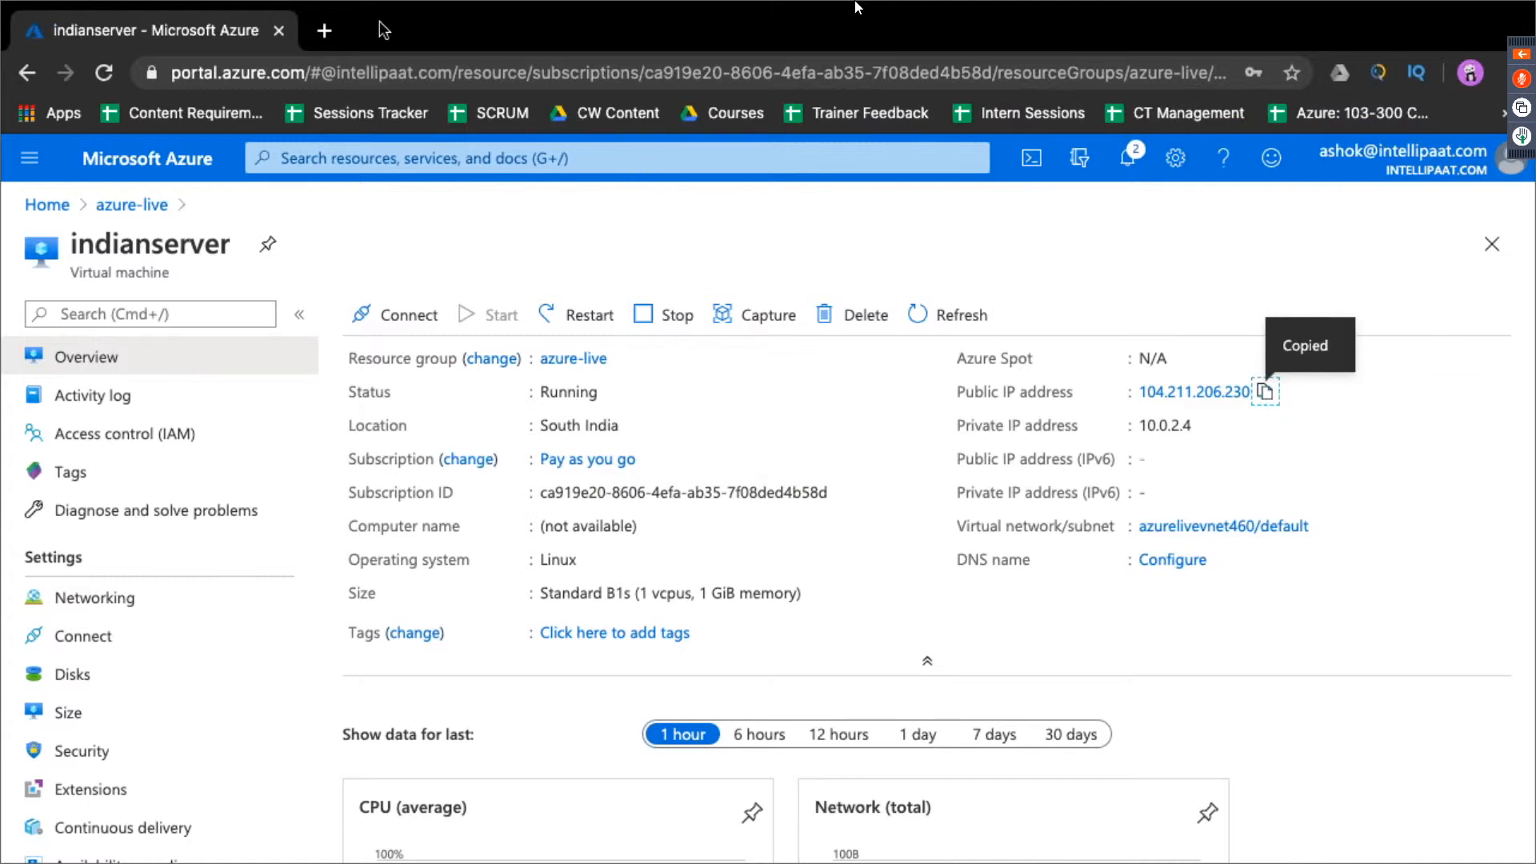
{"action": "left_click", "coordinate": [330, 35]}
{"action": "key", "text": "super+v"}
{"action": "key", "text": "Return"}
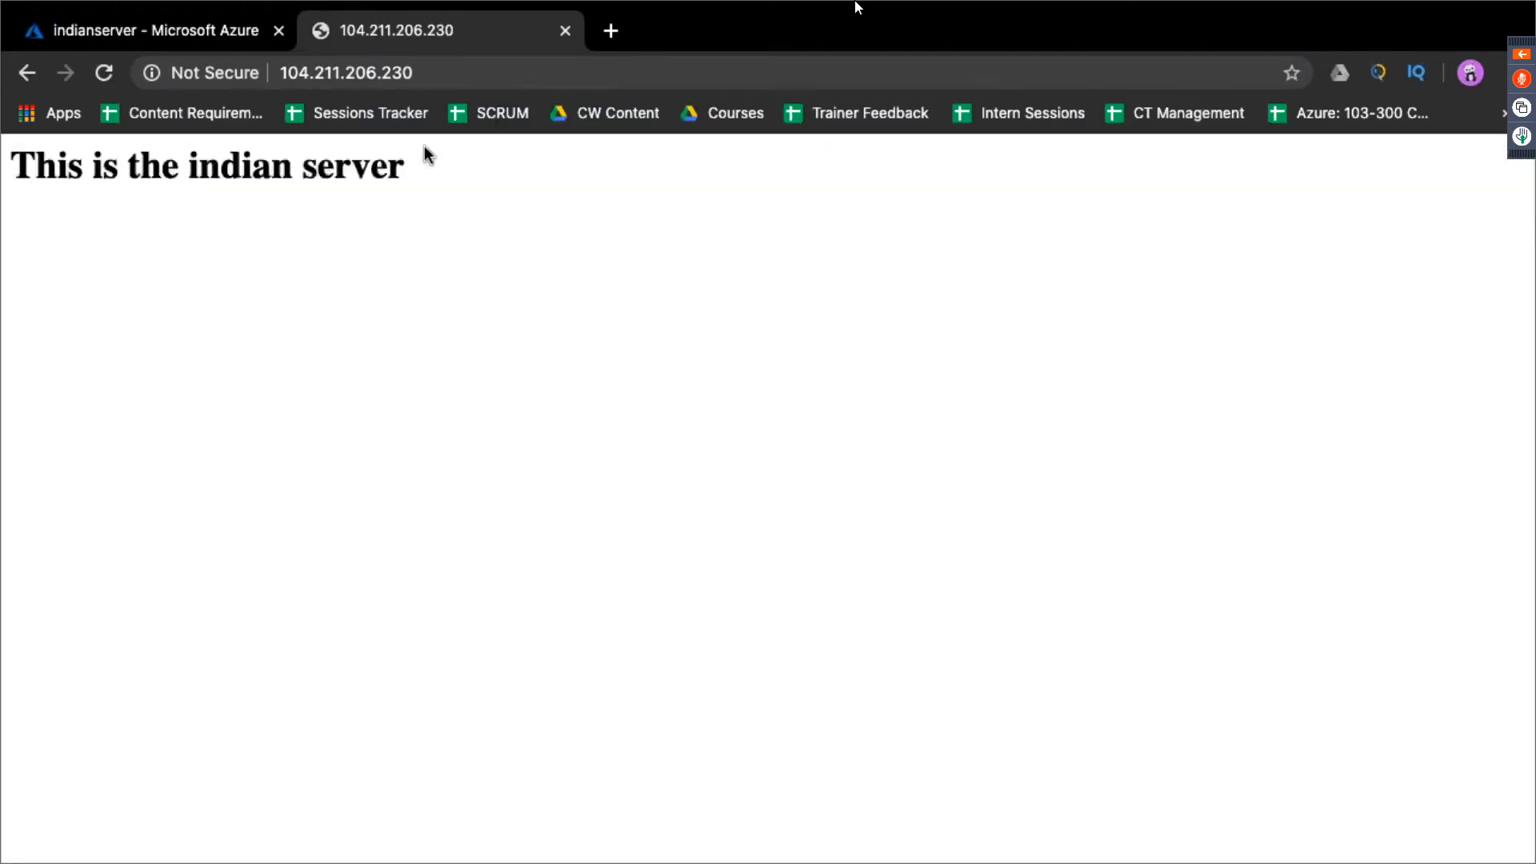
{"action": "left_click_drag", "start_coordinate": [10, 167], "coordinate": [432, 171]}
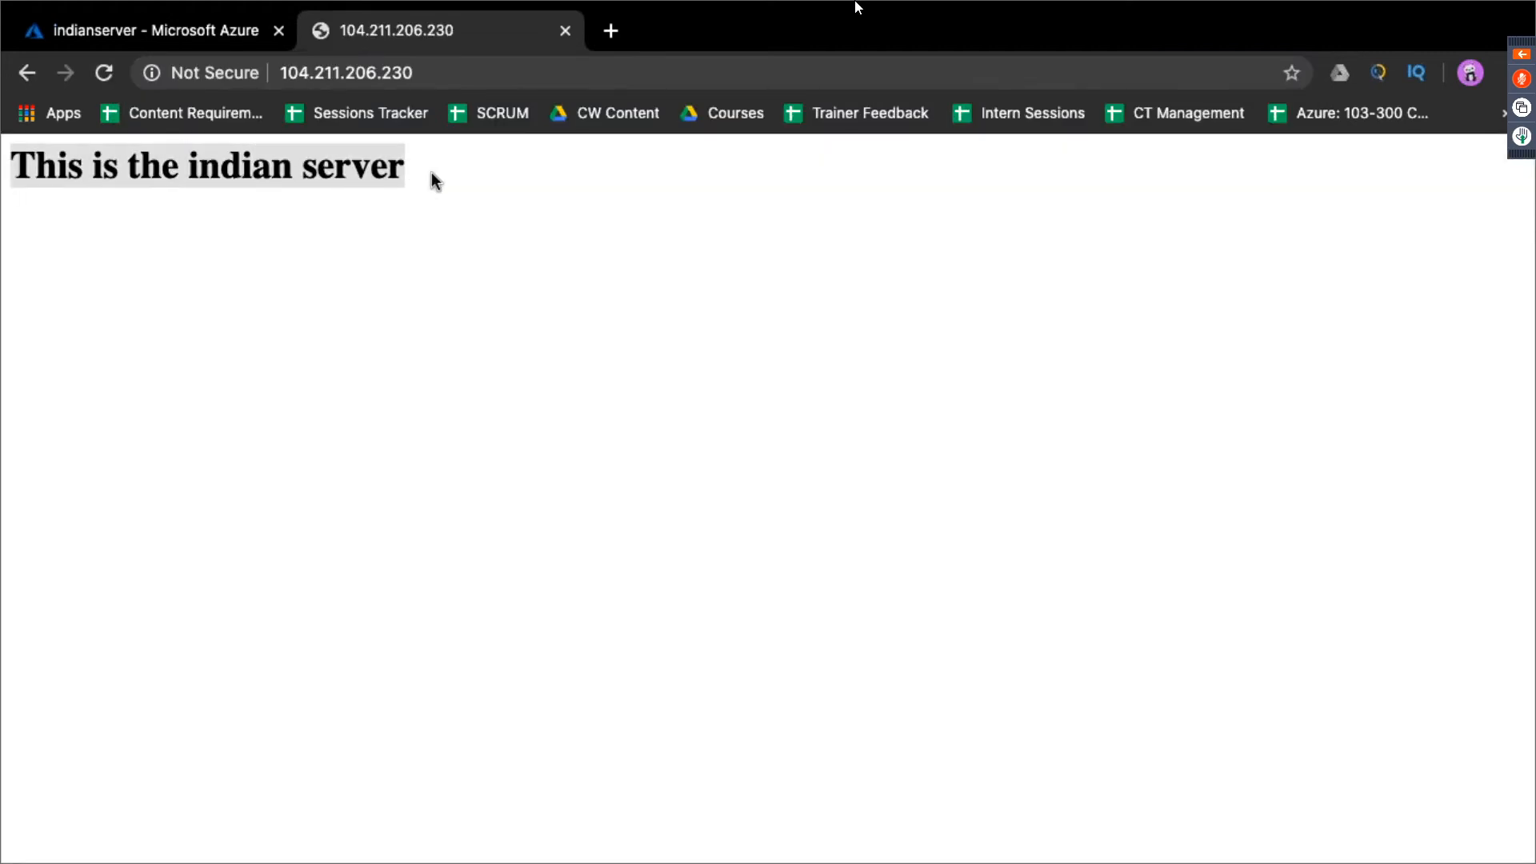
{"action": "left_click", "coordinate": [203, 30]}
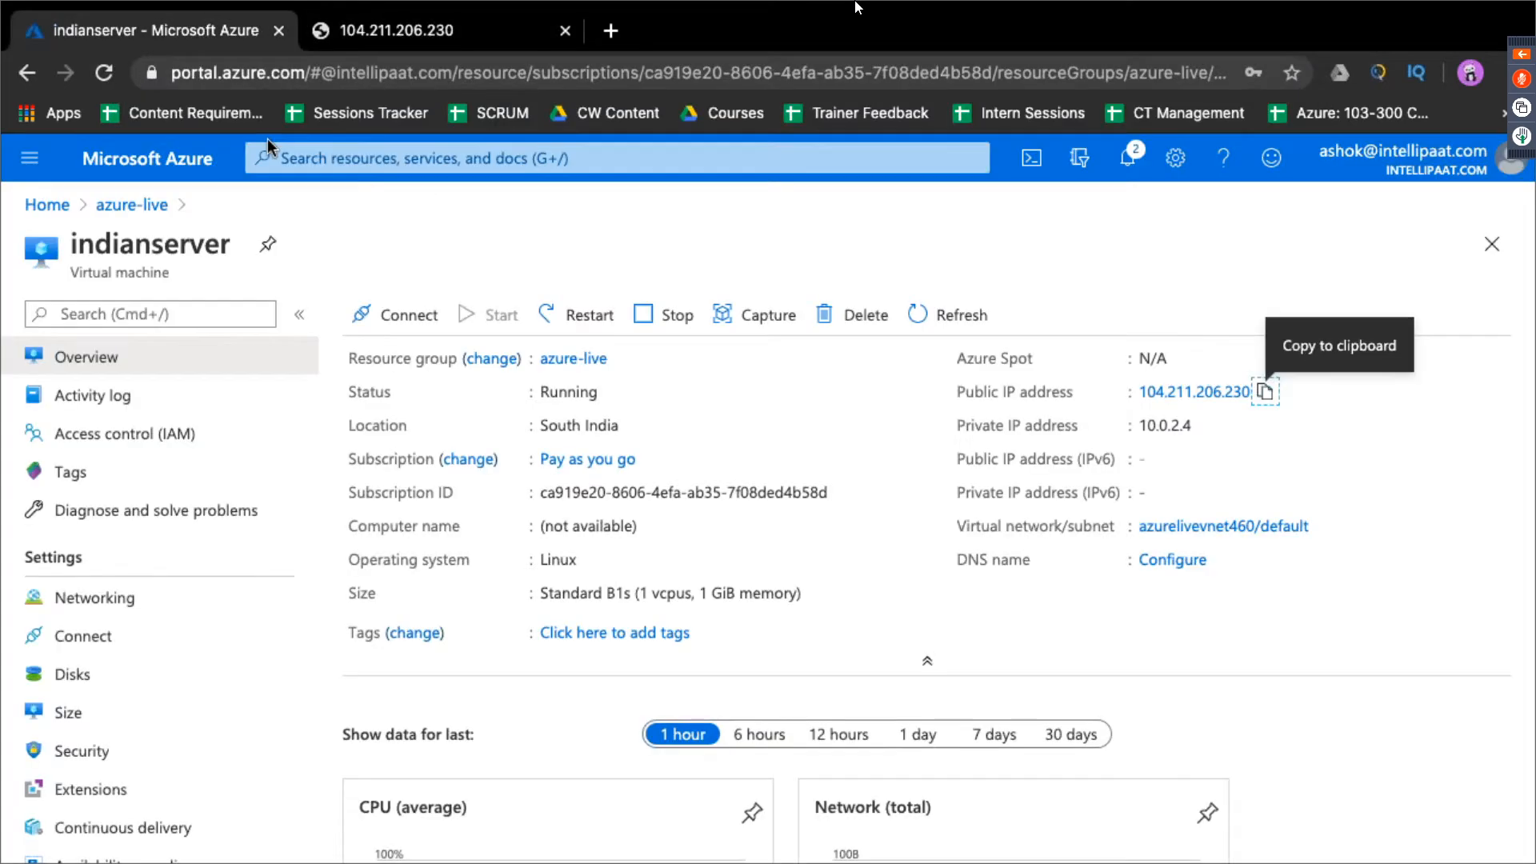
{"action": "left_click", "coordinate": [44, 205]}
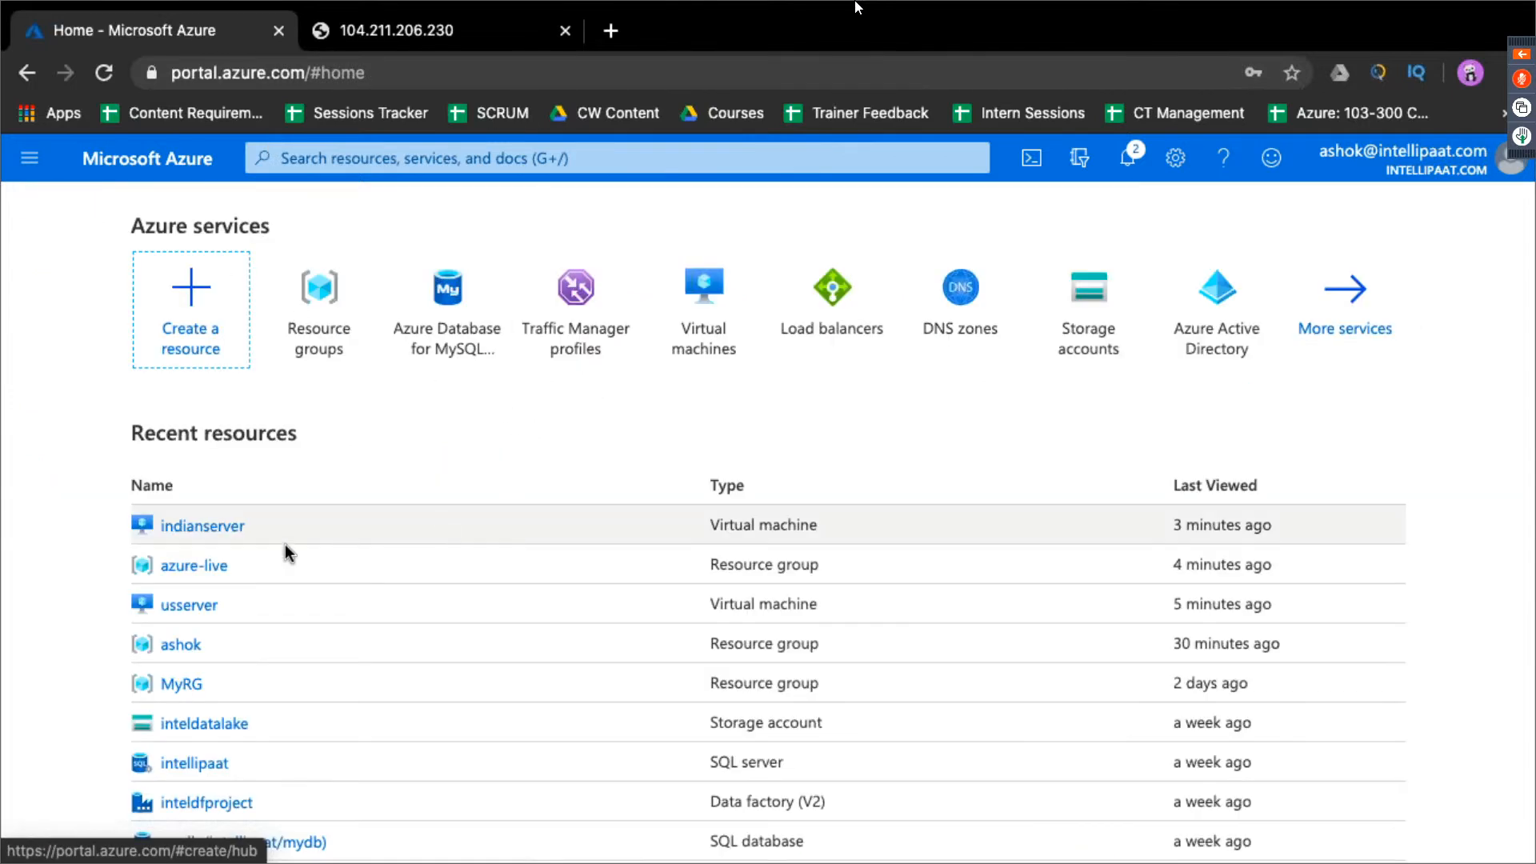
Open usserver from the azure-live resource group and copy its public IP 157.56.162.80
{"action": "left_click", "coordinate": [214, 566]}
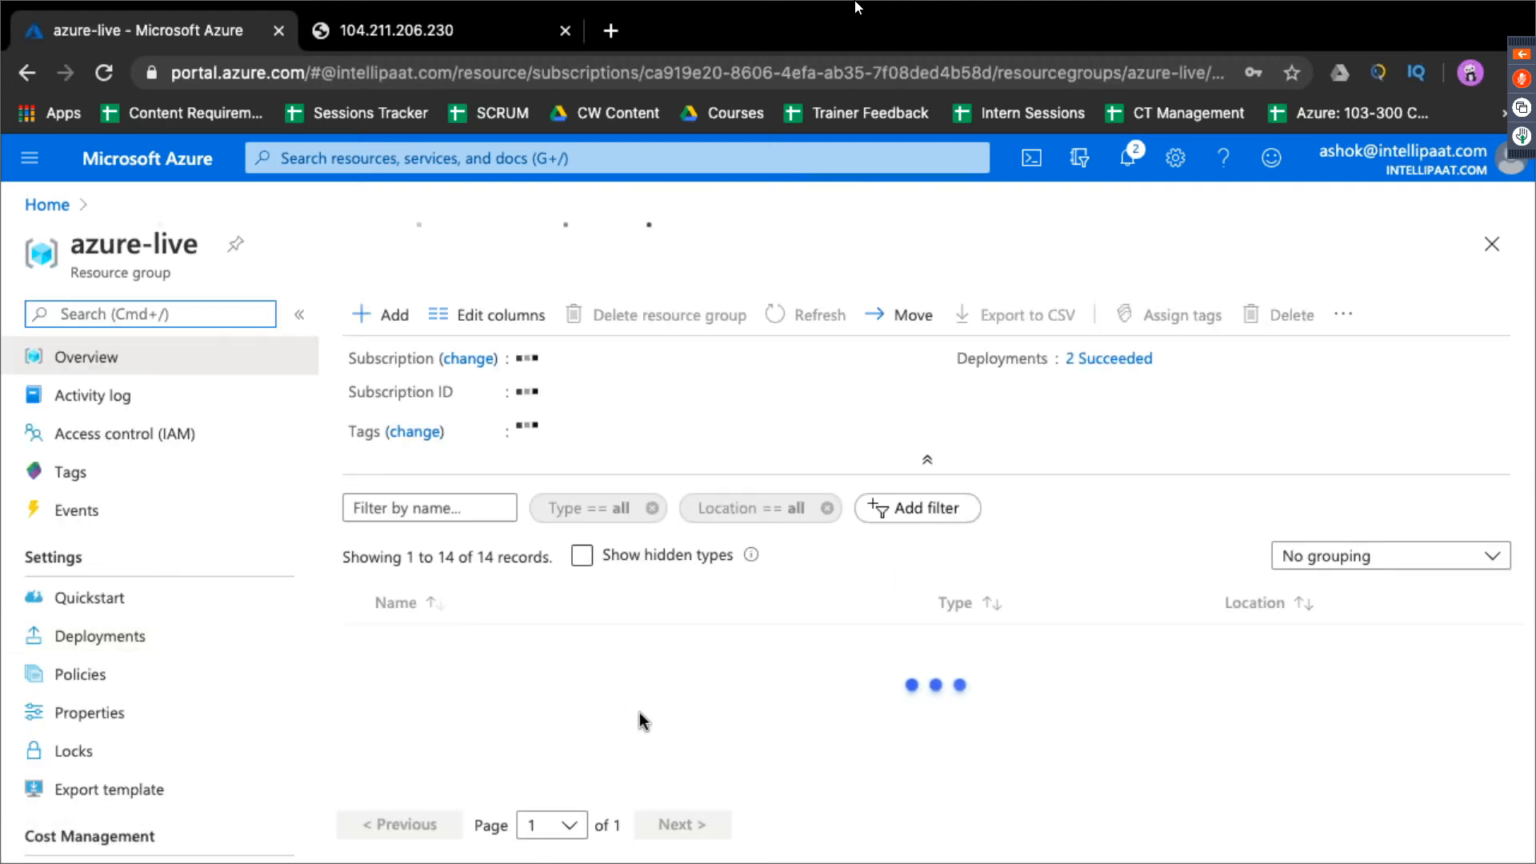
{"action": "scroll", "coordinate": [632, 733], "scroll_direction": "down", "scroll_amount": 6}
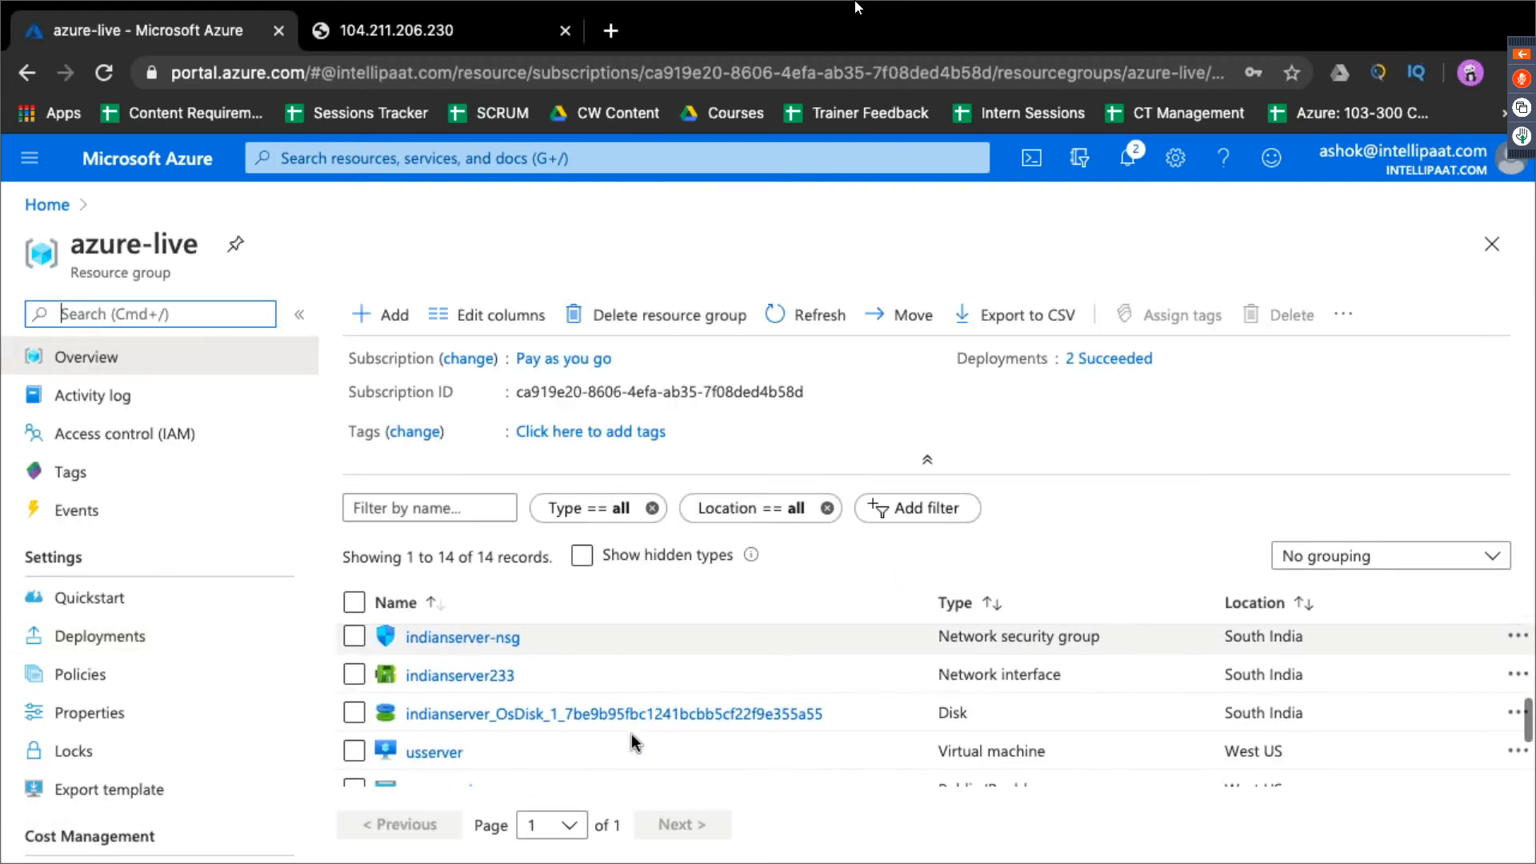
{"action": "scroll", "coordinate": [632, 735], "scroll_direction": "down", "scroll_amount": 1}
{"action": "left_click", "coordinate": [435, 723]}
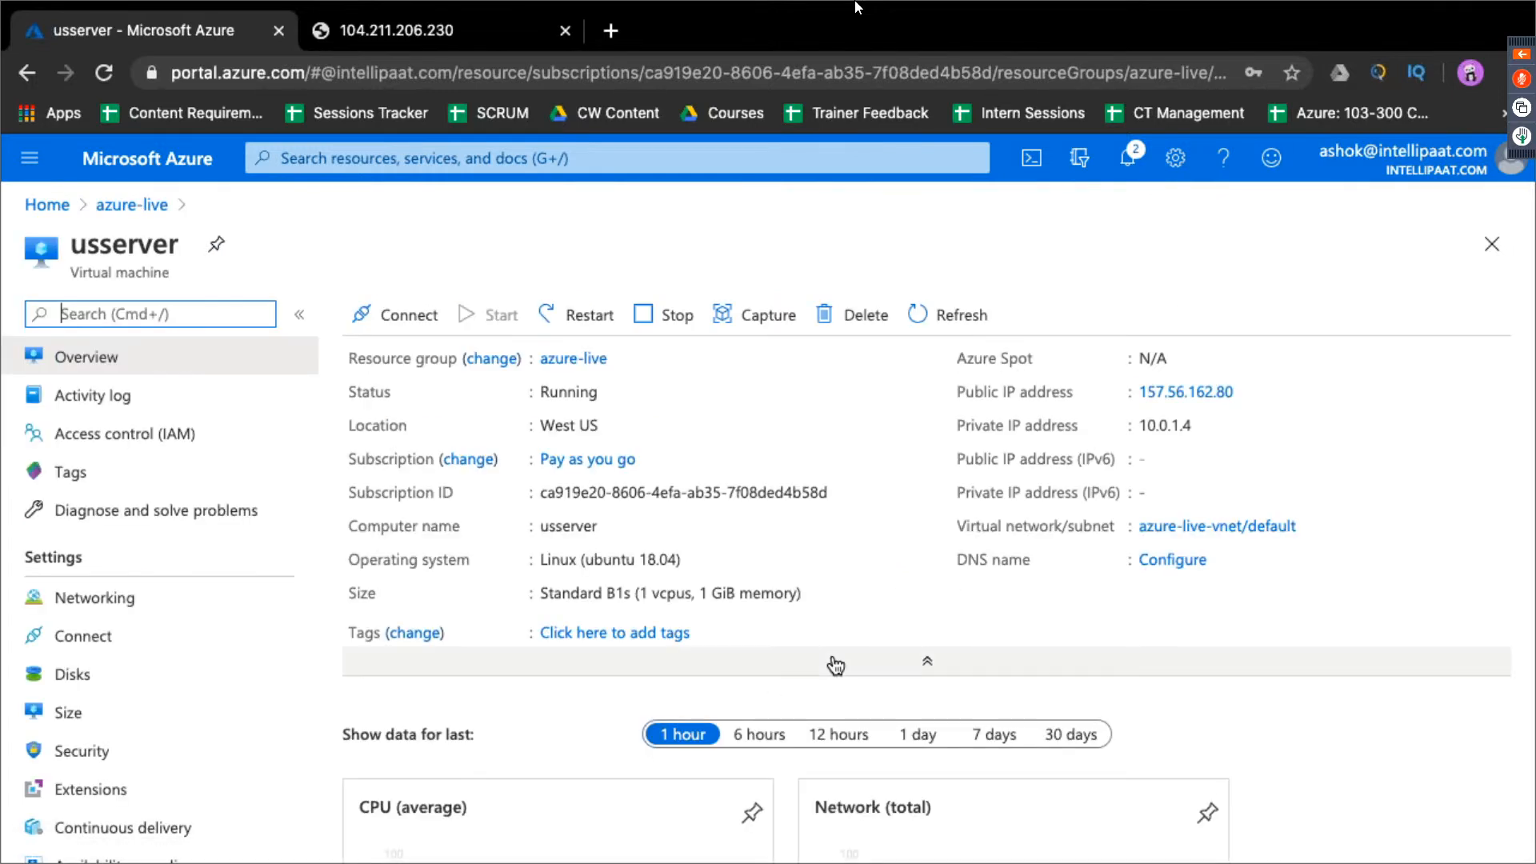
{"action": "left_click", "coordinate": [1250, 392]}
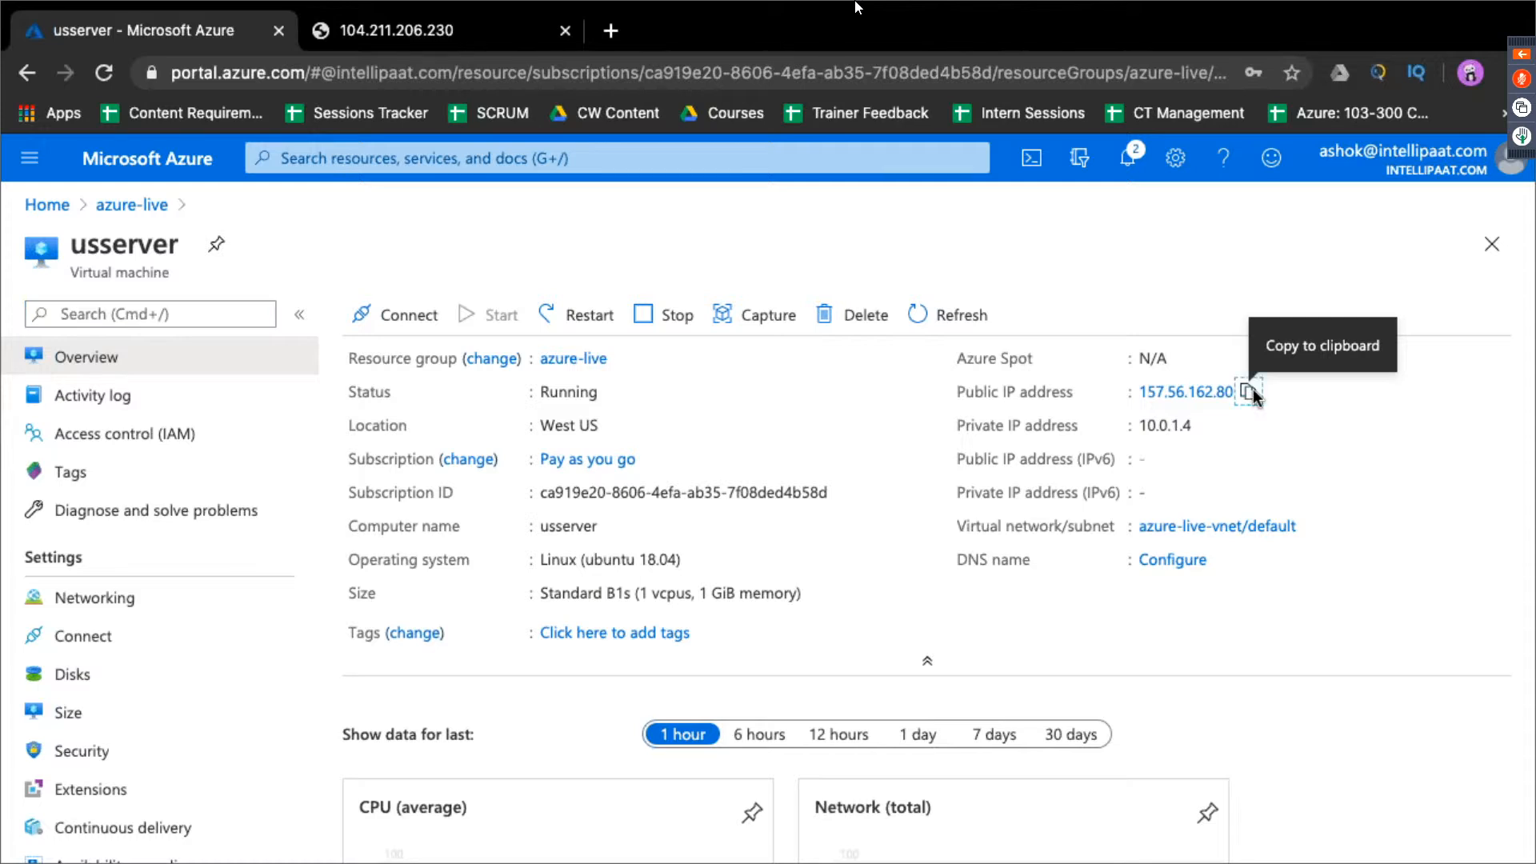
Load 157.56.162.80 in a new tab, confirm 'This is the US server', and compare both pages
{"action": "left_click", "coordinate": [612, 30]}
{"action": "key", "text": "super+v"}
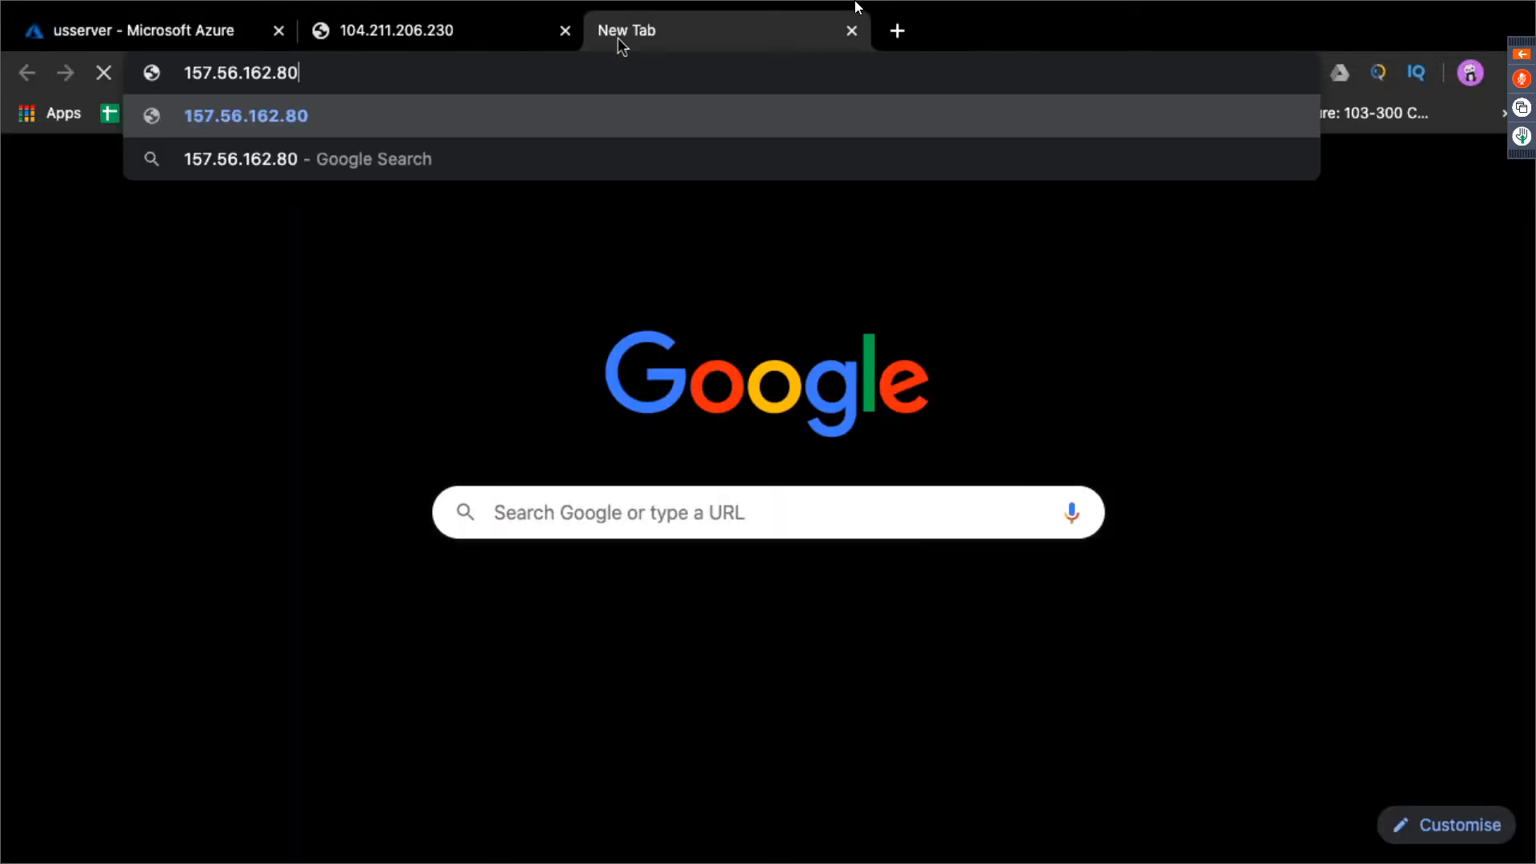
{"action": "key", "text": "Return"}
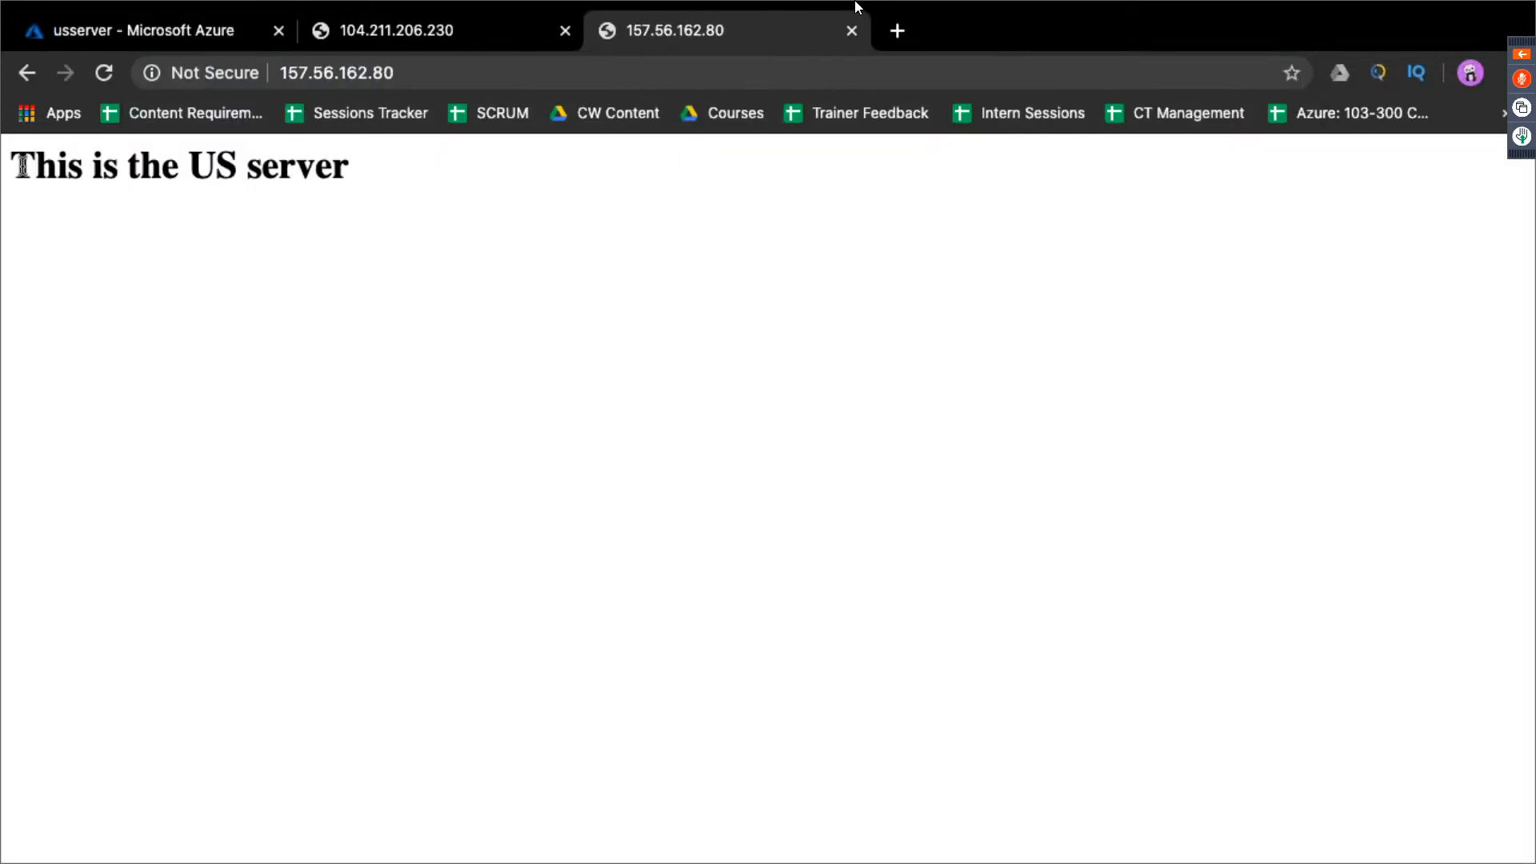
{"action": "left_click_drag", "start_coordinate": [11, 164], "coordinate": [379, 190]}
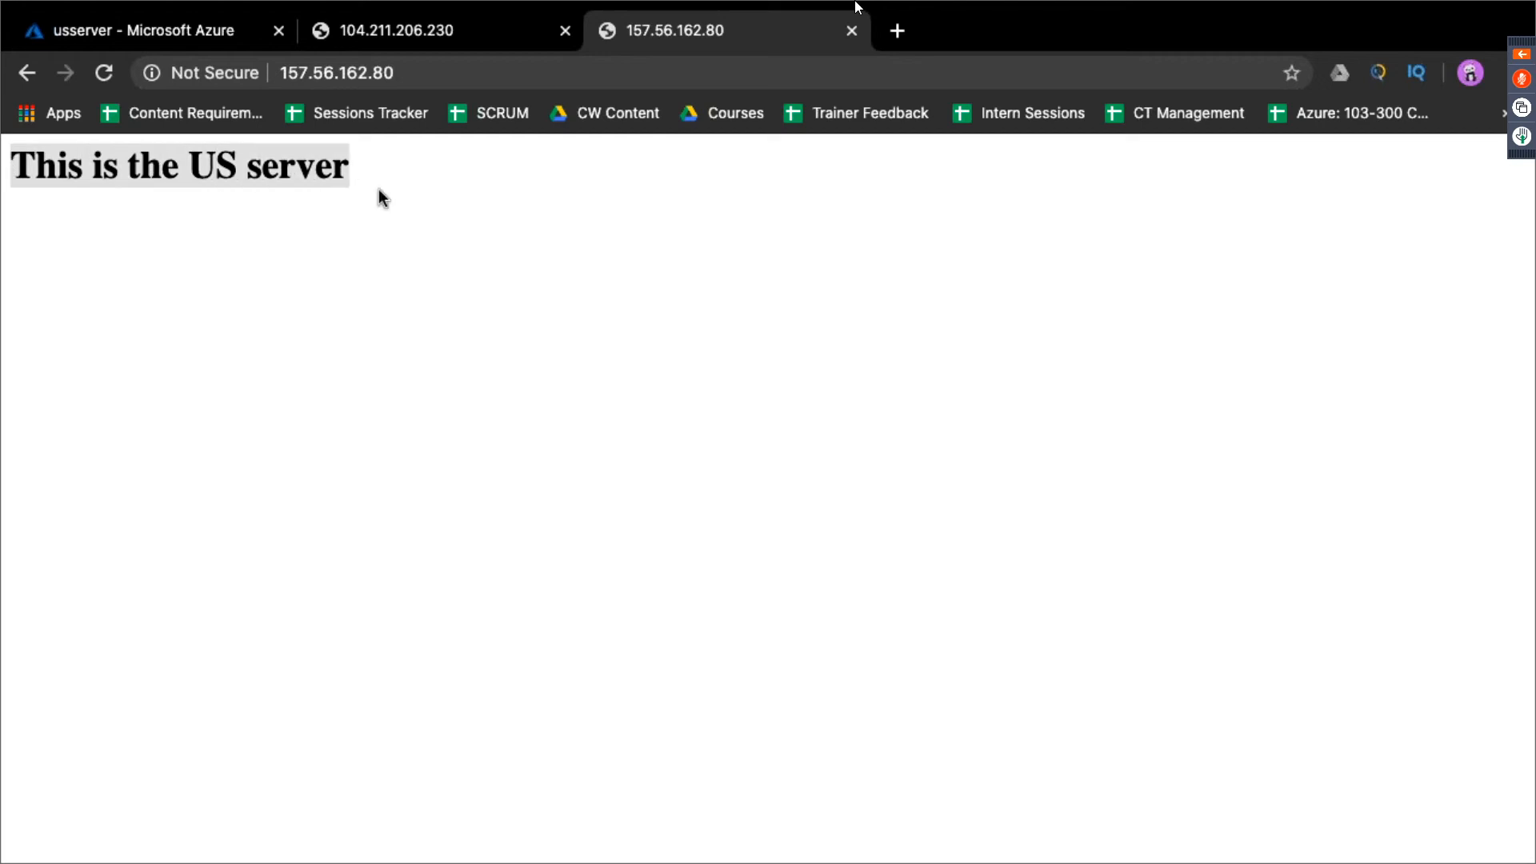
{"action": "left_click", "coordinate": [680, 328]}
{"action": "left_click", "coordinate": [439, 31]}
{"action": "left_click", "coordinate": [645, 30]}
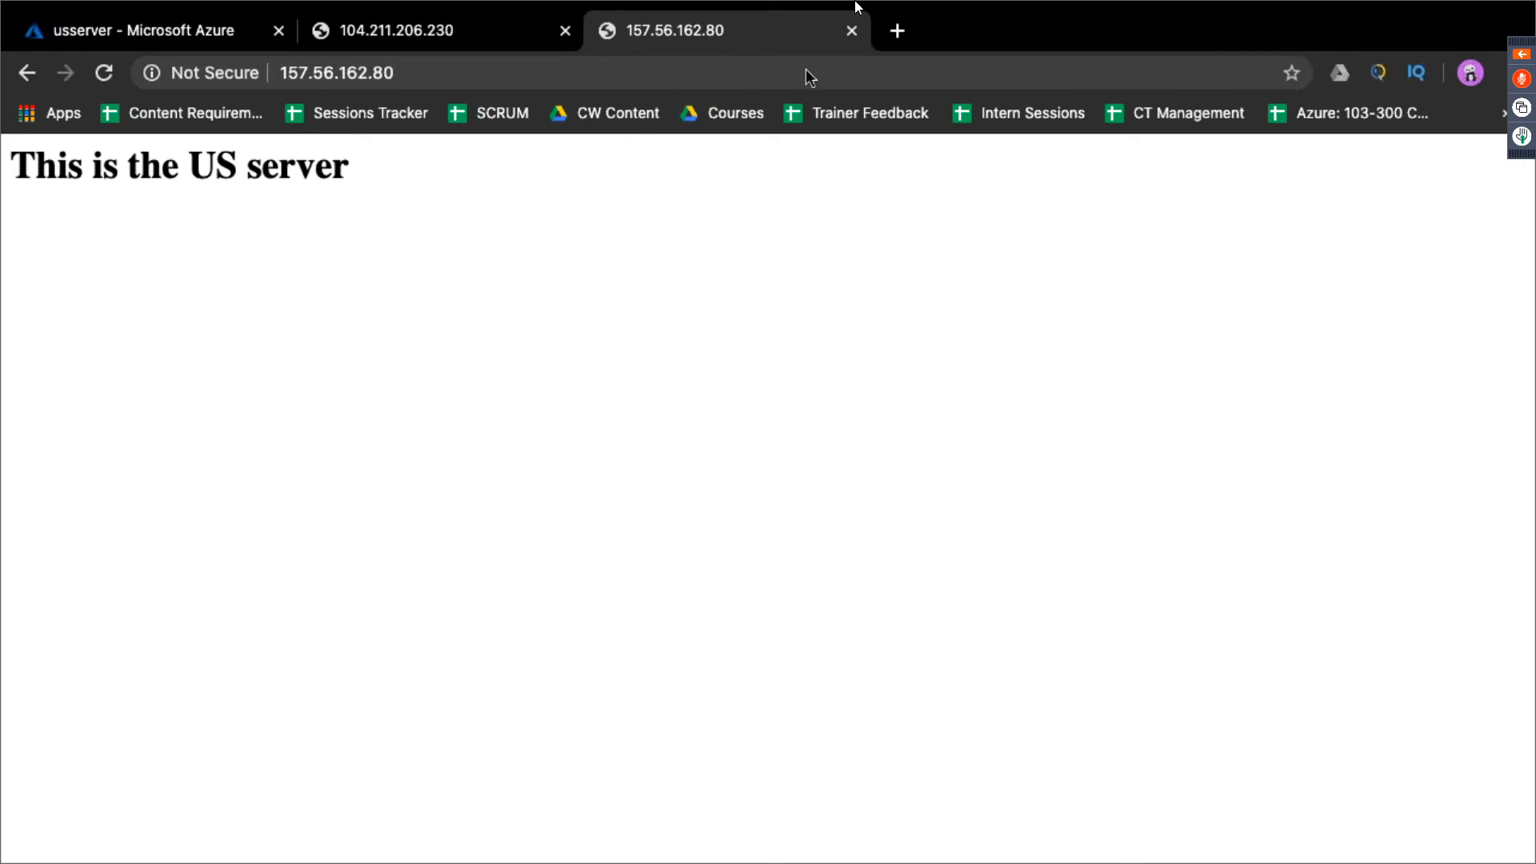
Return to Chrome's Azure portal tab showing the running usserver VM overview in West US
{"action": "left_click", "coordinate": [174, 35]}
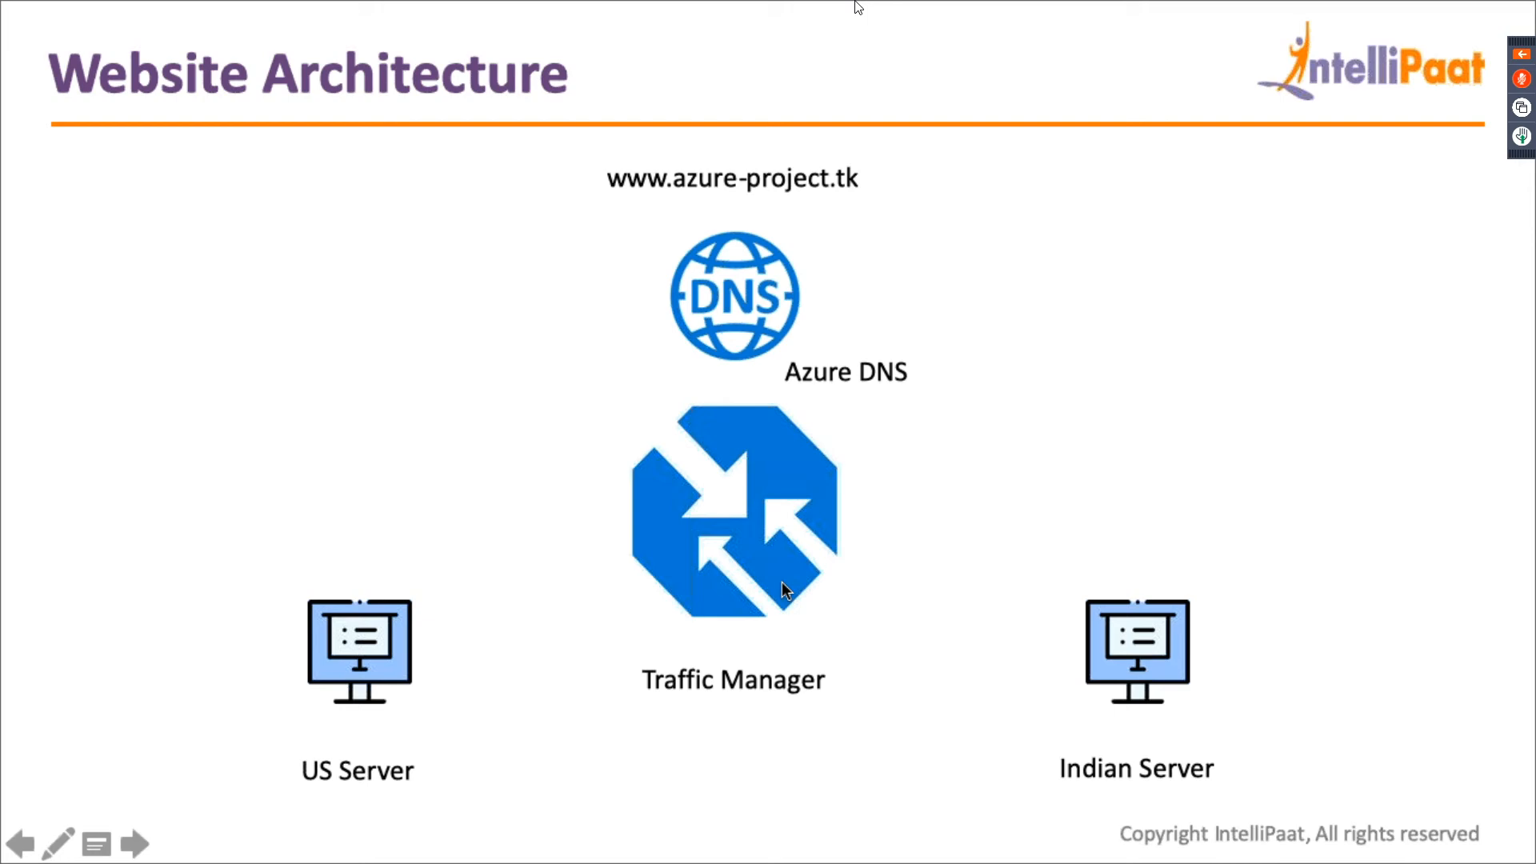
{"action": "key", "text": "ctrl+Right"}
{"action": "key", "text": "ctrl+Right"}
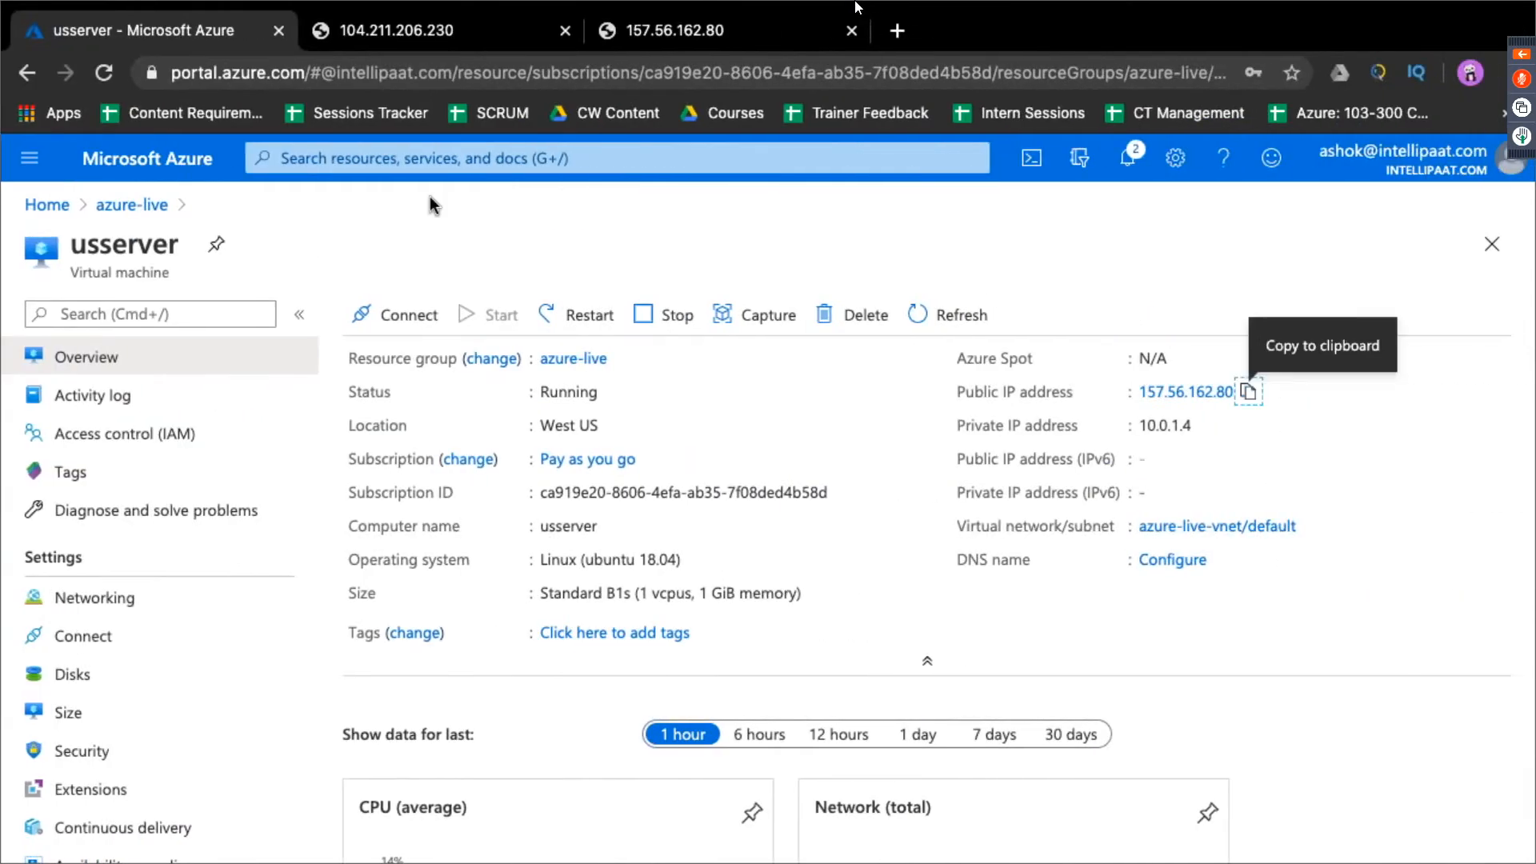
Search Azure for 'traffic manager' and open Traffic Manager profiles
{"action": "left_click", "coordinate": [402, 161]}
{"action": "type", "text": "tr"}
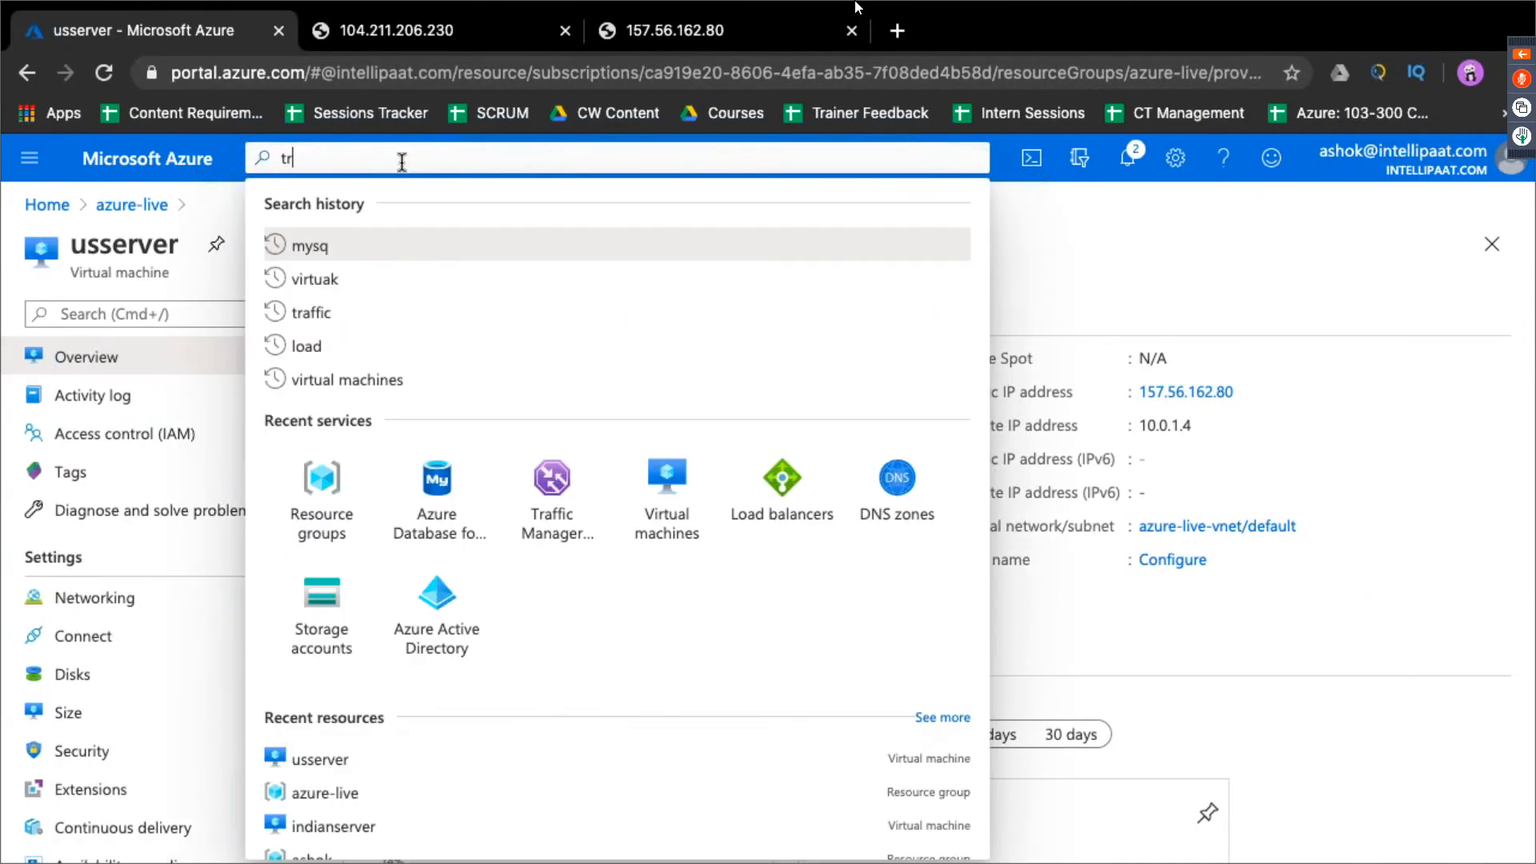
{"action": "type", "text": "affic manag"}
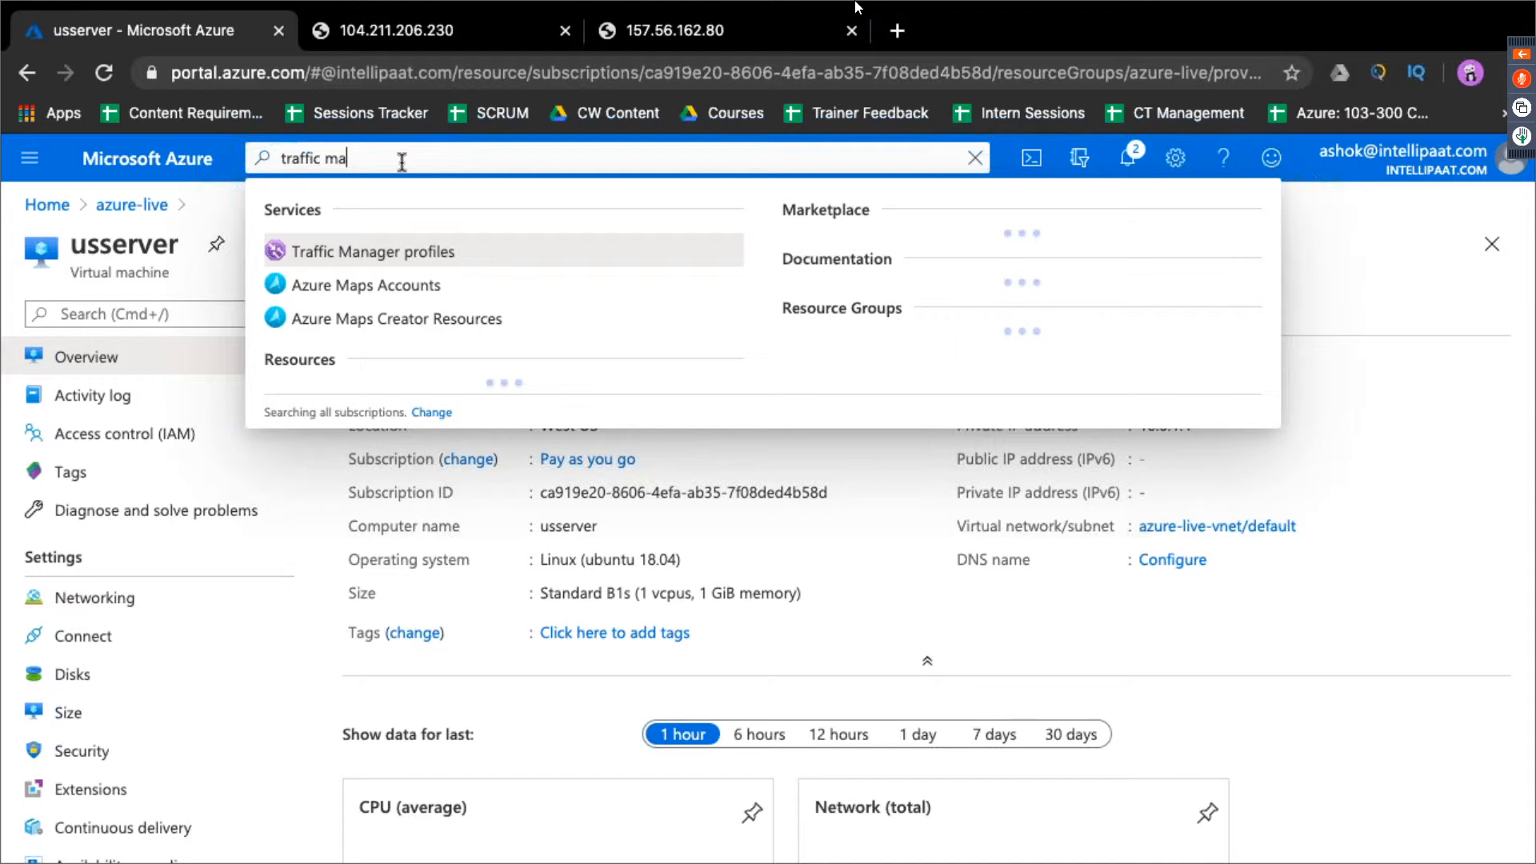
{"action": "type", "text": "er"}
{"action": "left_click", "coordinate": [429, 253]}
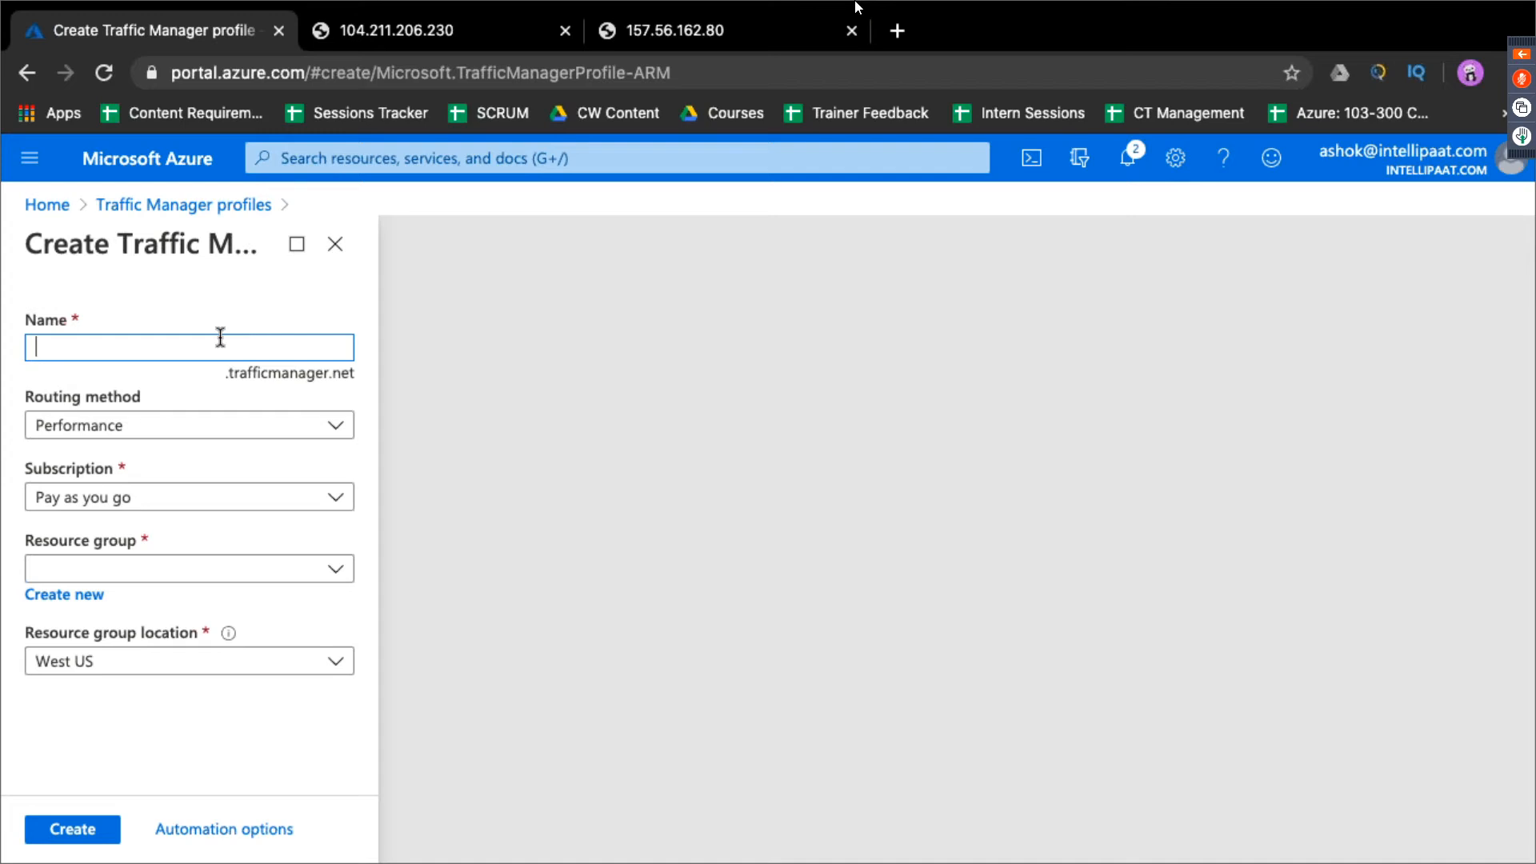
Create profile intellipaat-azure with Geographic routing in the azure-live resource group
{"action": "type", "text": "intellipaat-azure"}
{"action": "left_click", "coordinate": [205, 434]}
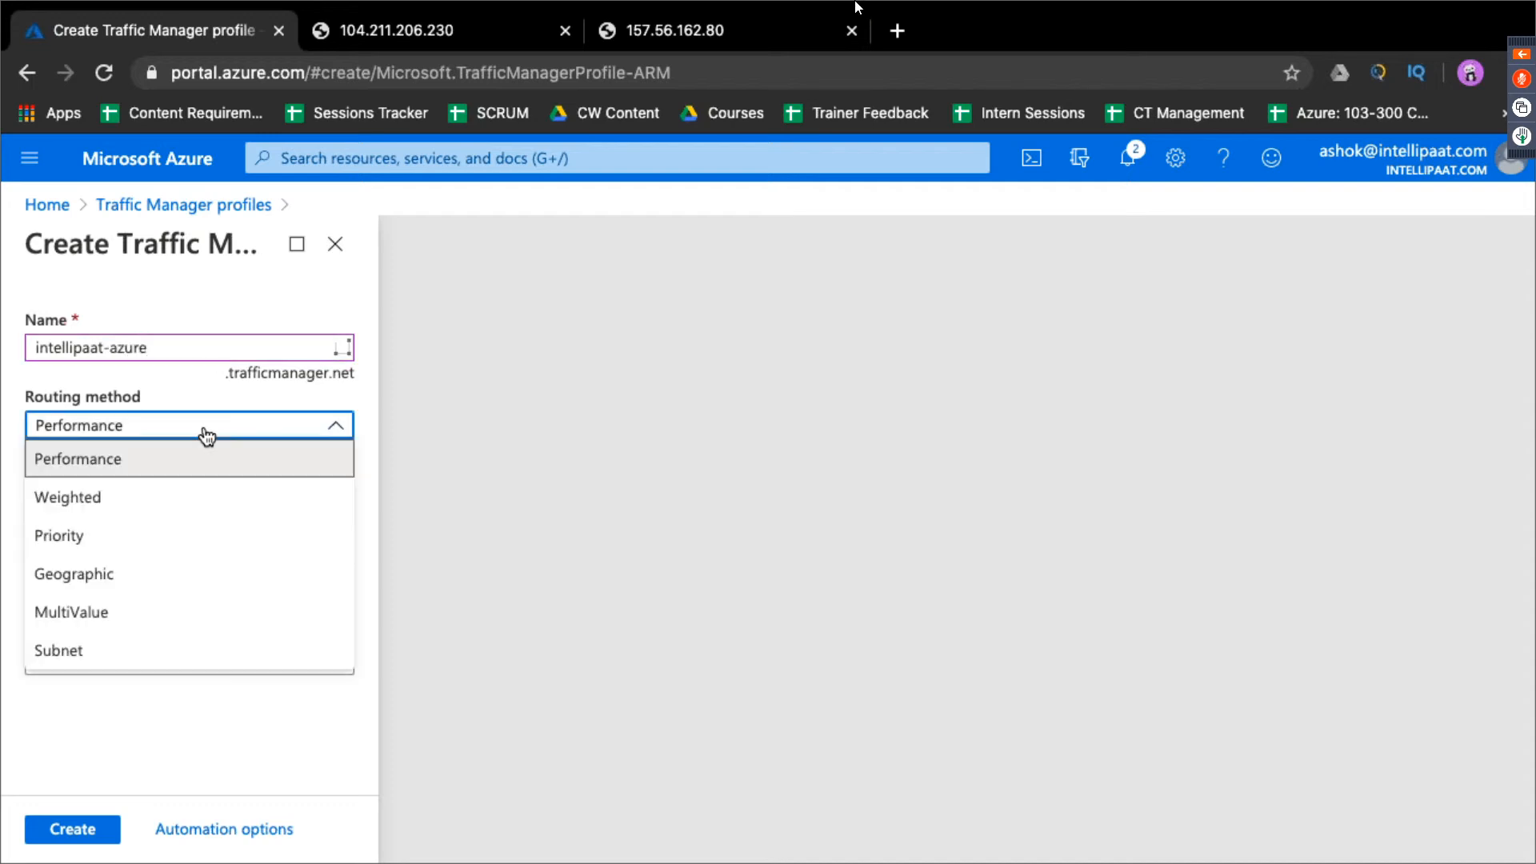
{"action": "left_click", "coordinate": [189, 576]}
{"action": "left_click", "coordinate": [232, 570]}
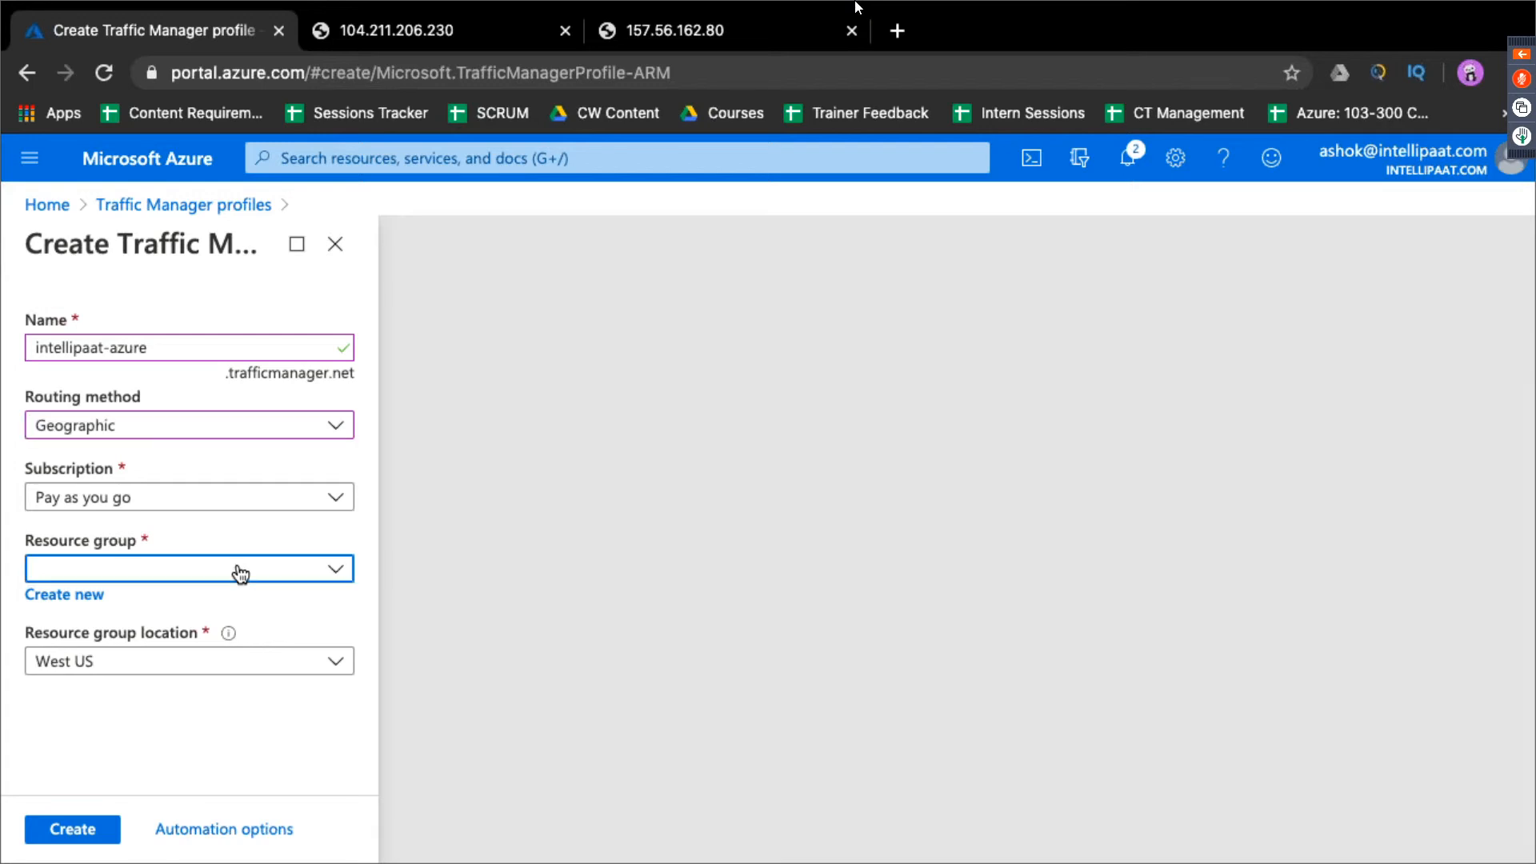
{"action": "left_click", "coordinate": [220, 695]}
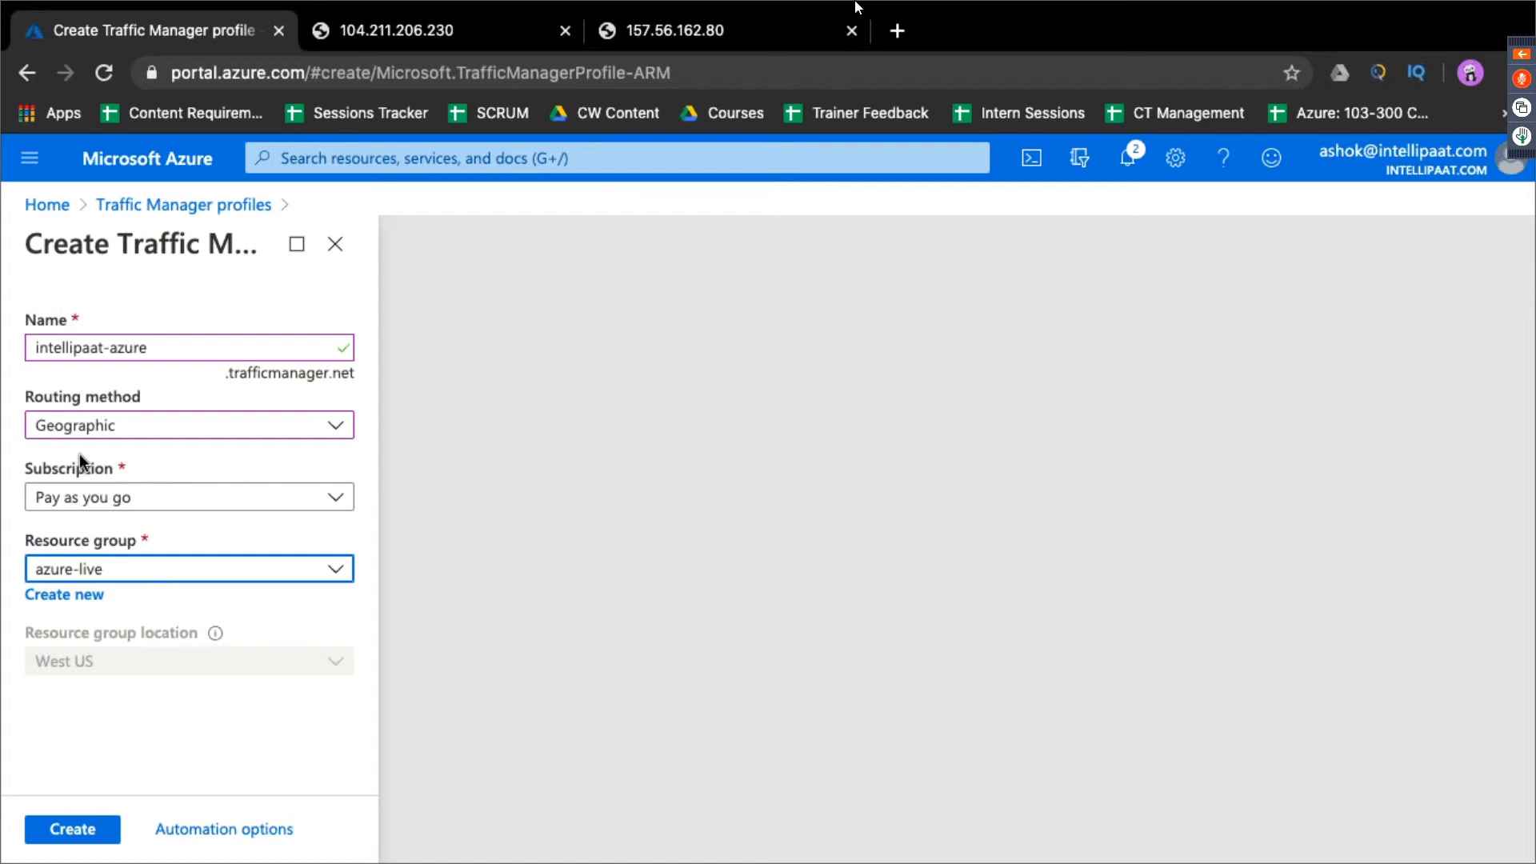
{"action": "left_click", "coordinate": [165, 424]}
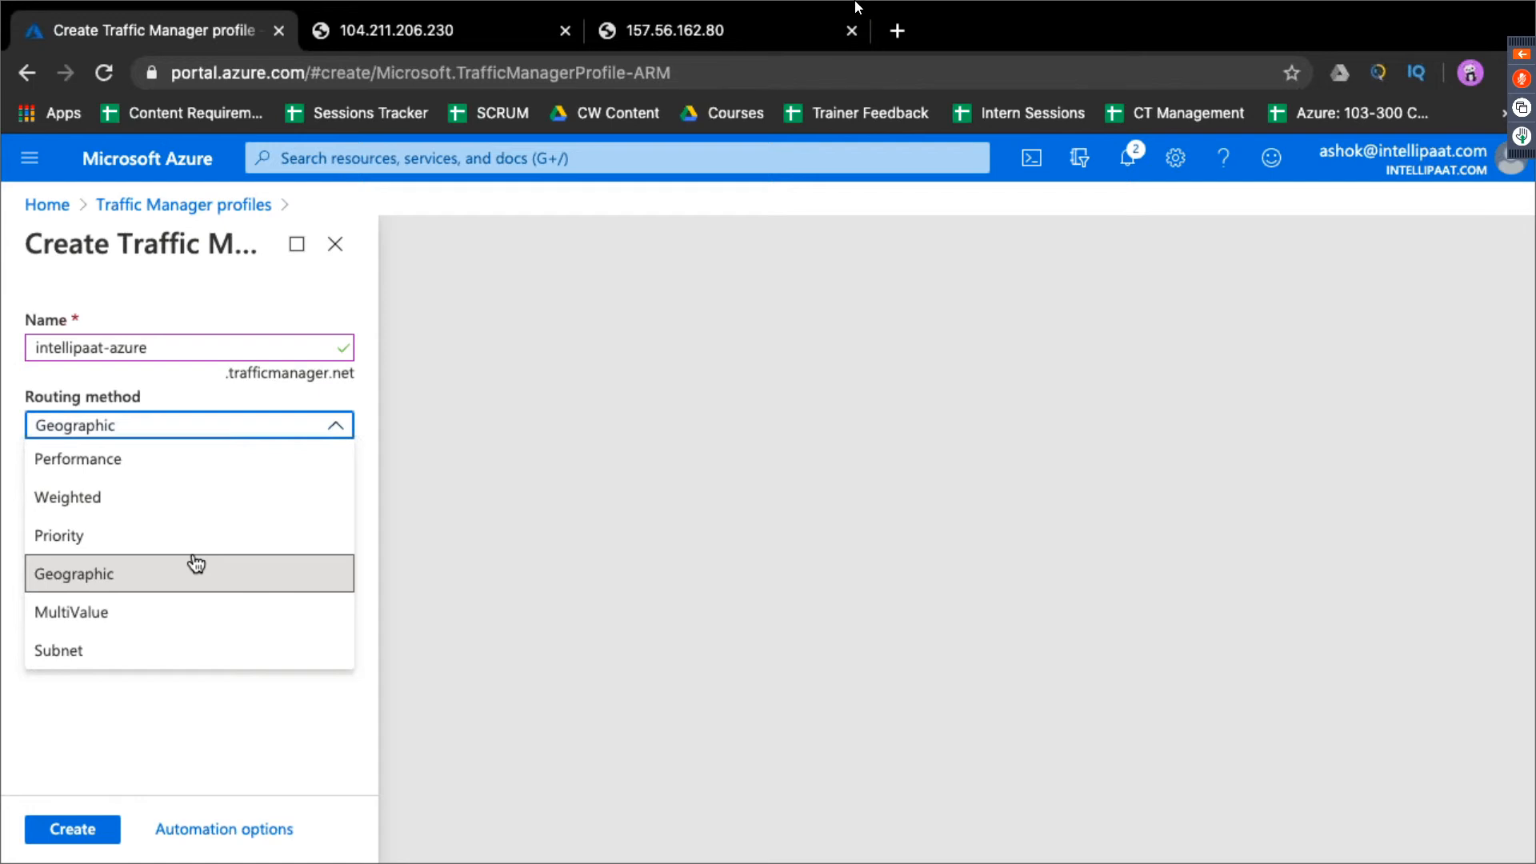
{"action": "left_click", "coordinate": [151, 580]}
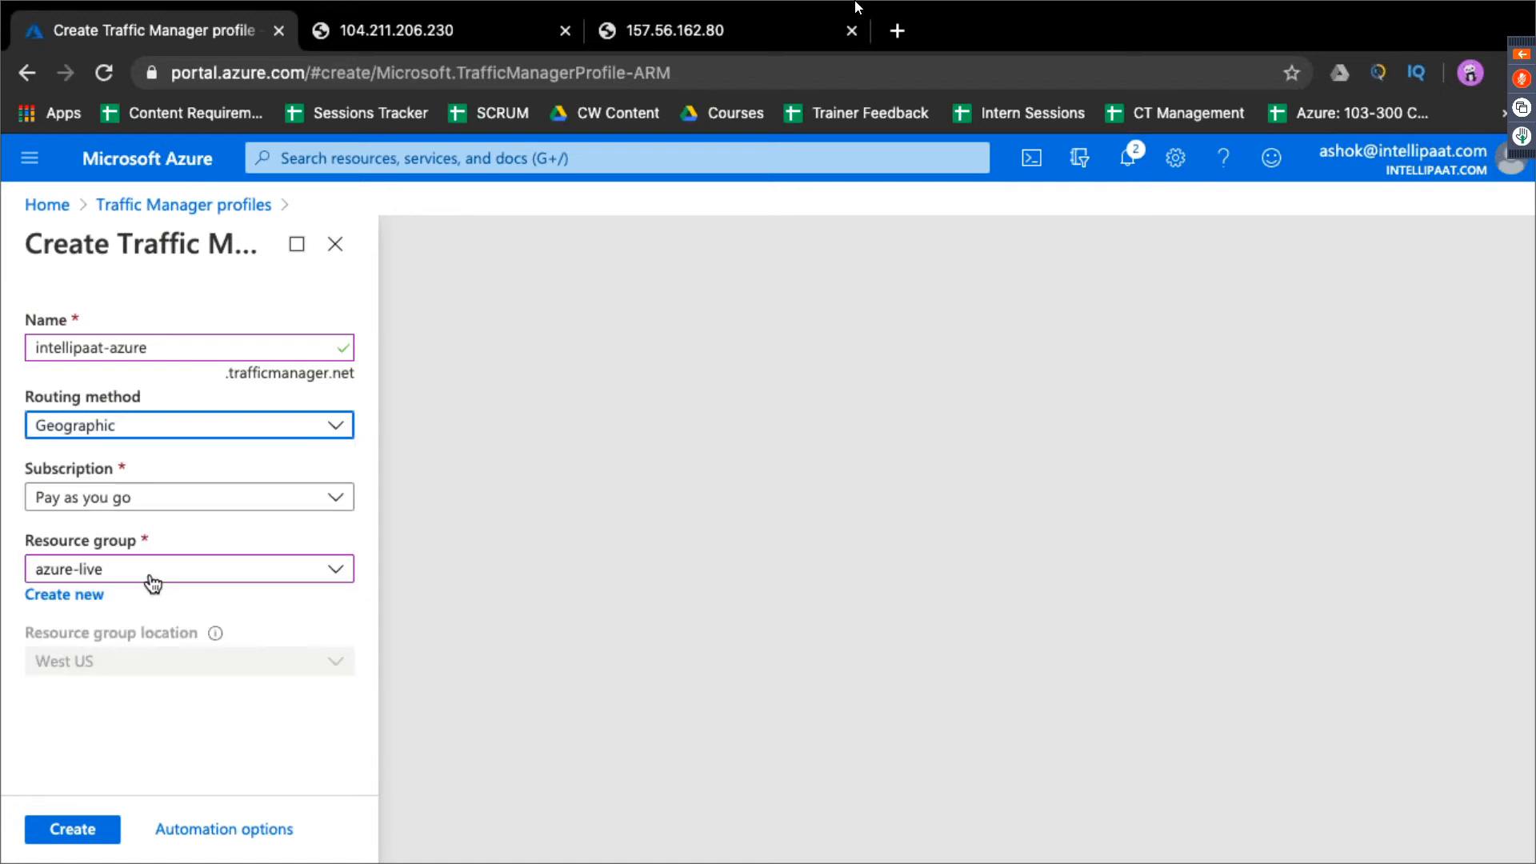
{"action": "left_click", "coordinate": [95, 828]}
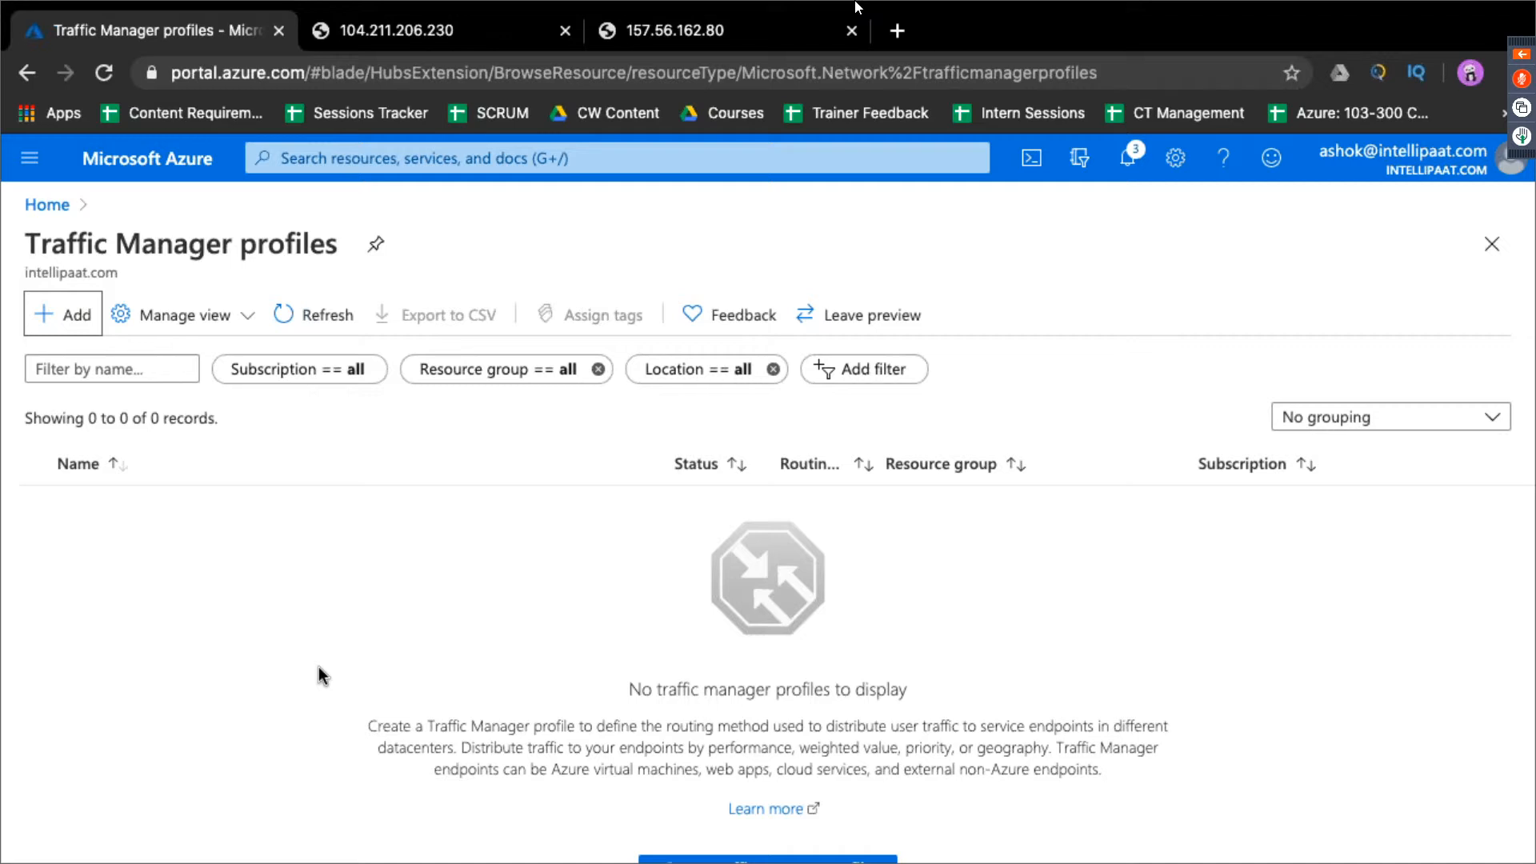
Refresh the profiles list until intellipaat-azure appears, then open its empty Endpoints page
{"action": "left_click", "coordinate": [320, 320]}
{"action": "left_click", "coordinate": [320, 316]}
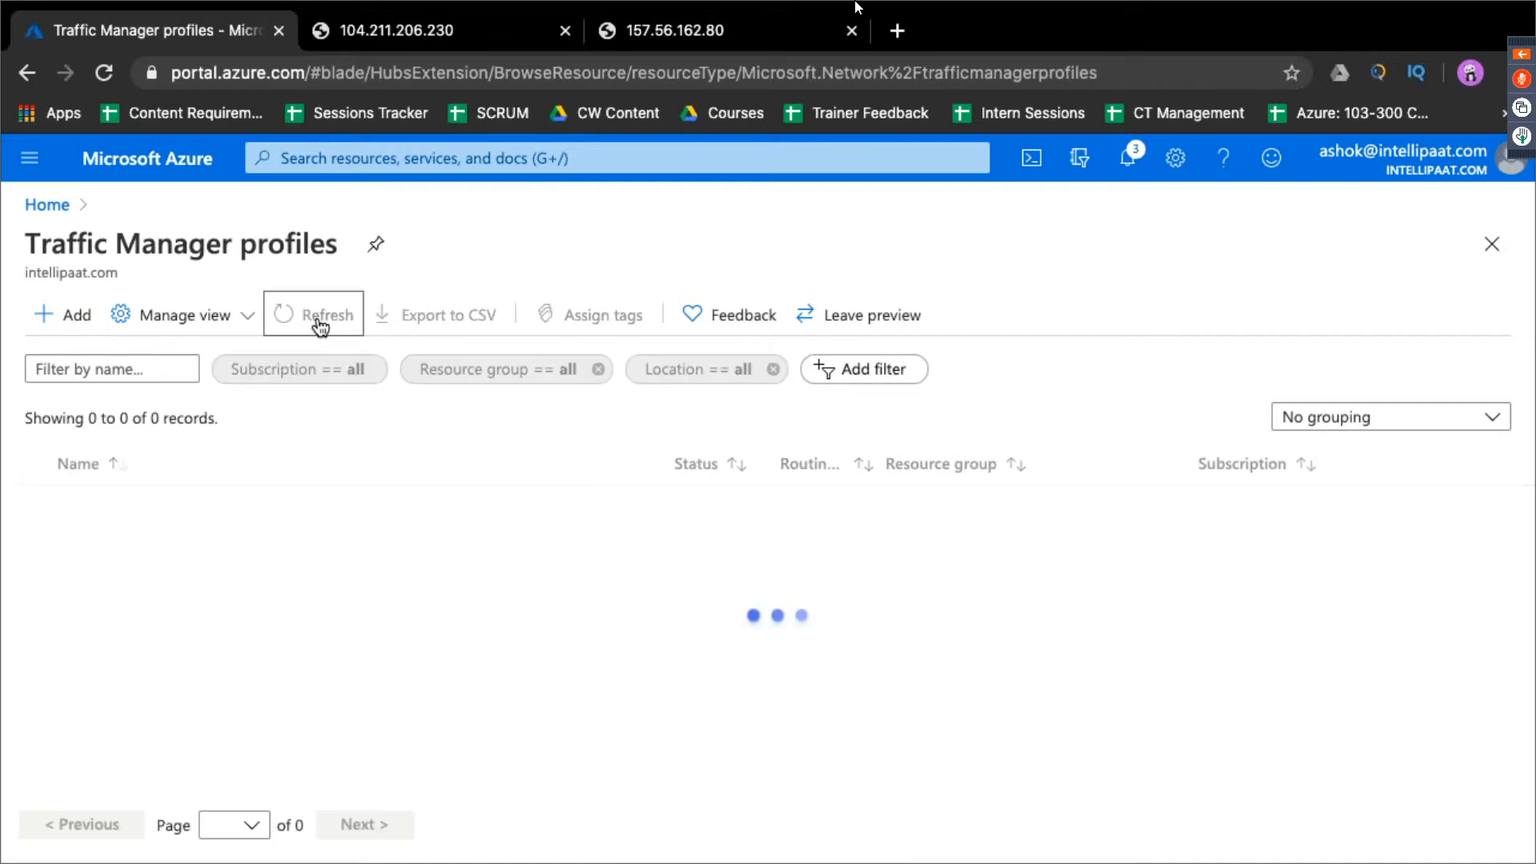
{"action": "left_click", "coordinate": [320, 317]}
{"action": "left_click", "coordinate": [320, 317]}
{"action": "left_click", "coordinate": [320, 317]}
{"action": "left_click", "coordinate": [318, 317]}
{"action": "left_click", "coordinate": [319, 316]}
{"action": "left_click", "coordinate": [318, 317]}
{"action": "left_click", "coordinate": [318, 316]}
{"action": "left_click", "coordinate": [319, 317]}
{"action": "left_click", "coordinate": [318, 316]}
{"action": "left_click", "coordinate": [319, 317]}
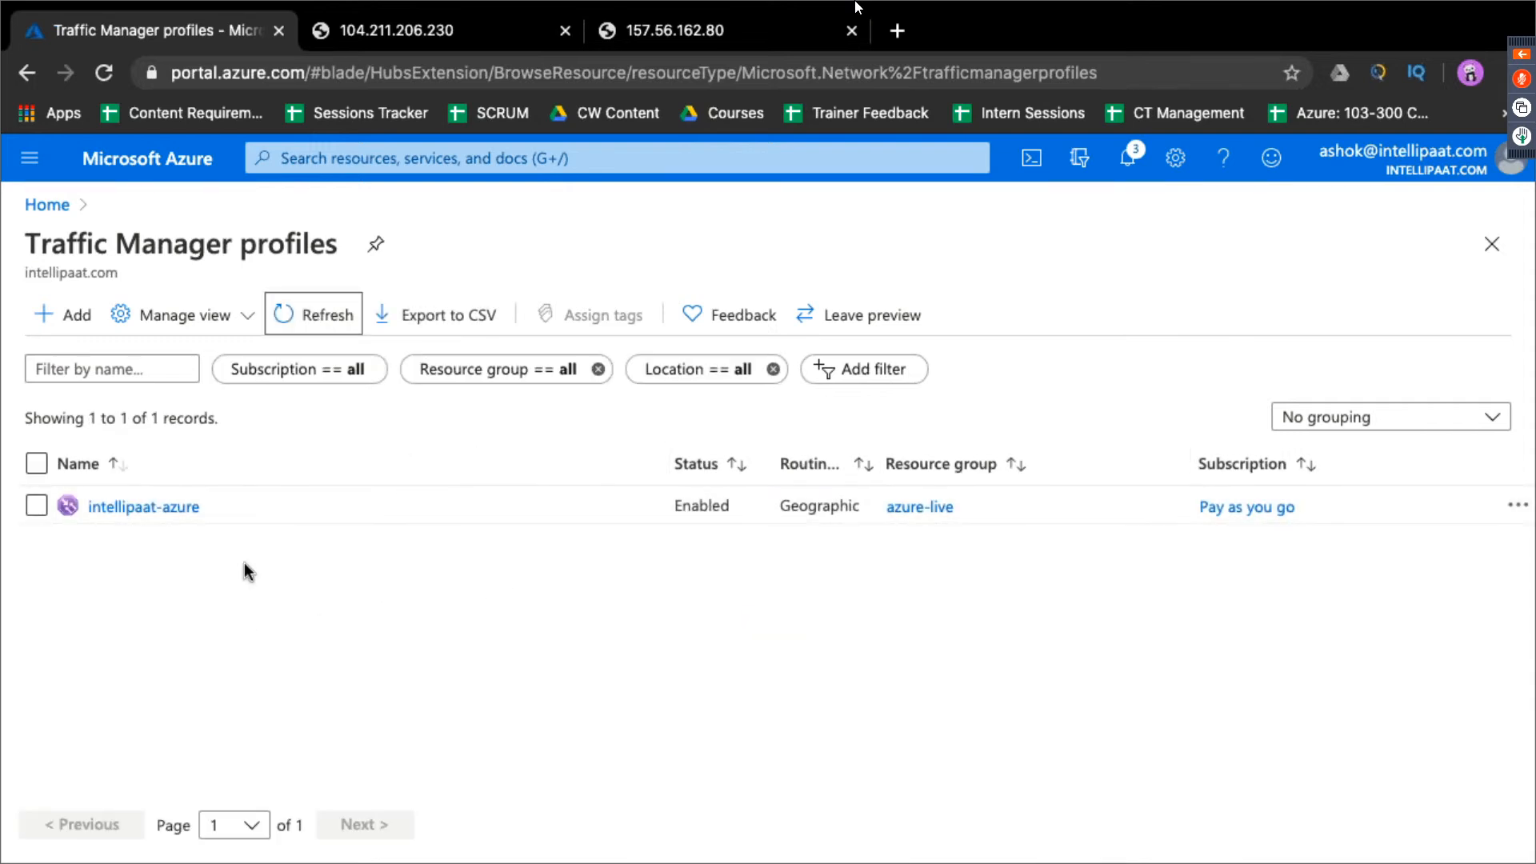
{"action": "left_click", "coordinate": [184, 512]}
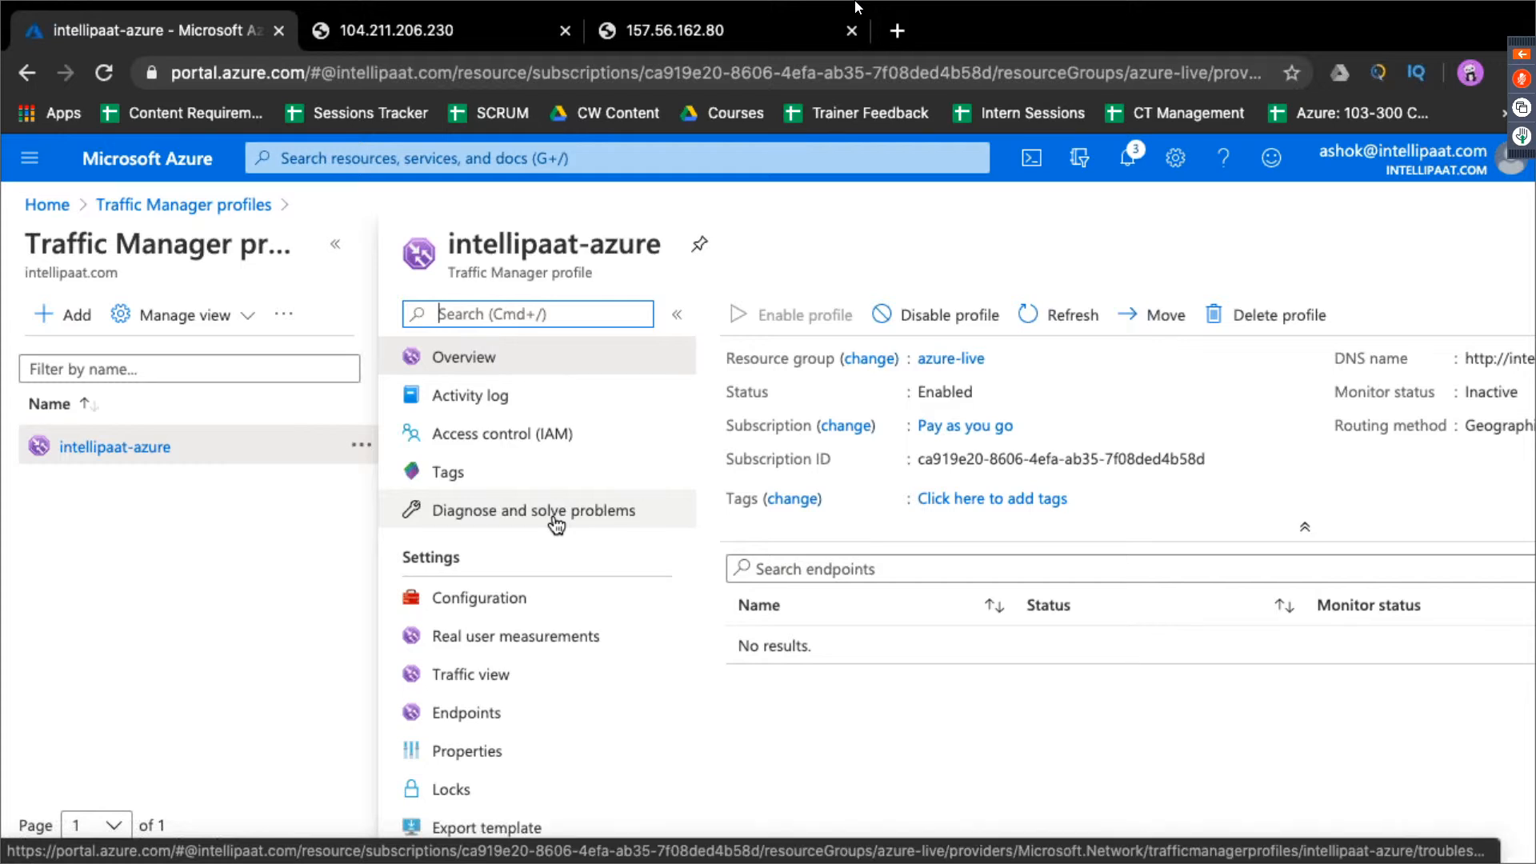
{"action": "left_click", "coordinate": [532, 713]}
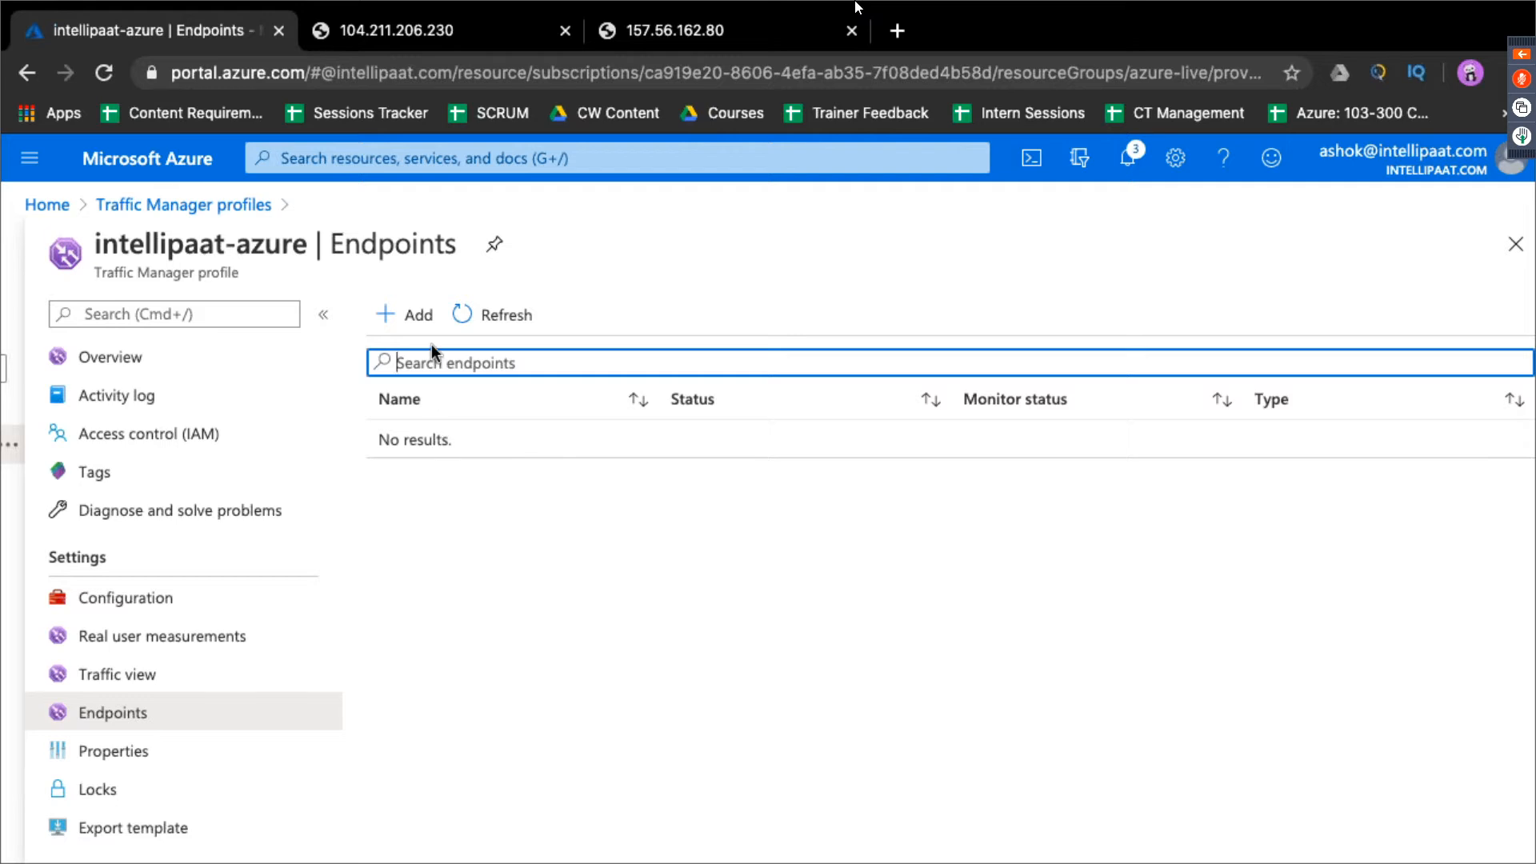
Start a new endpoint named 'indian' with target resource type Public IP address
{"action": "left_click", "coordinate": [423, 316]}
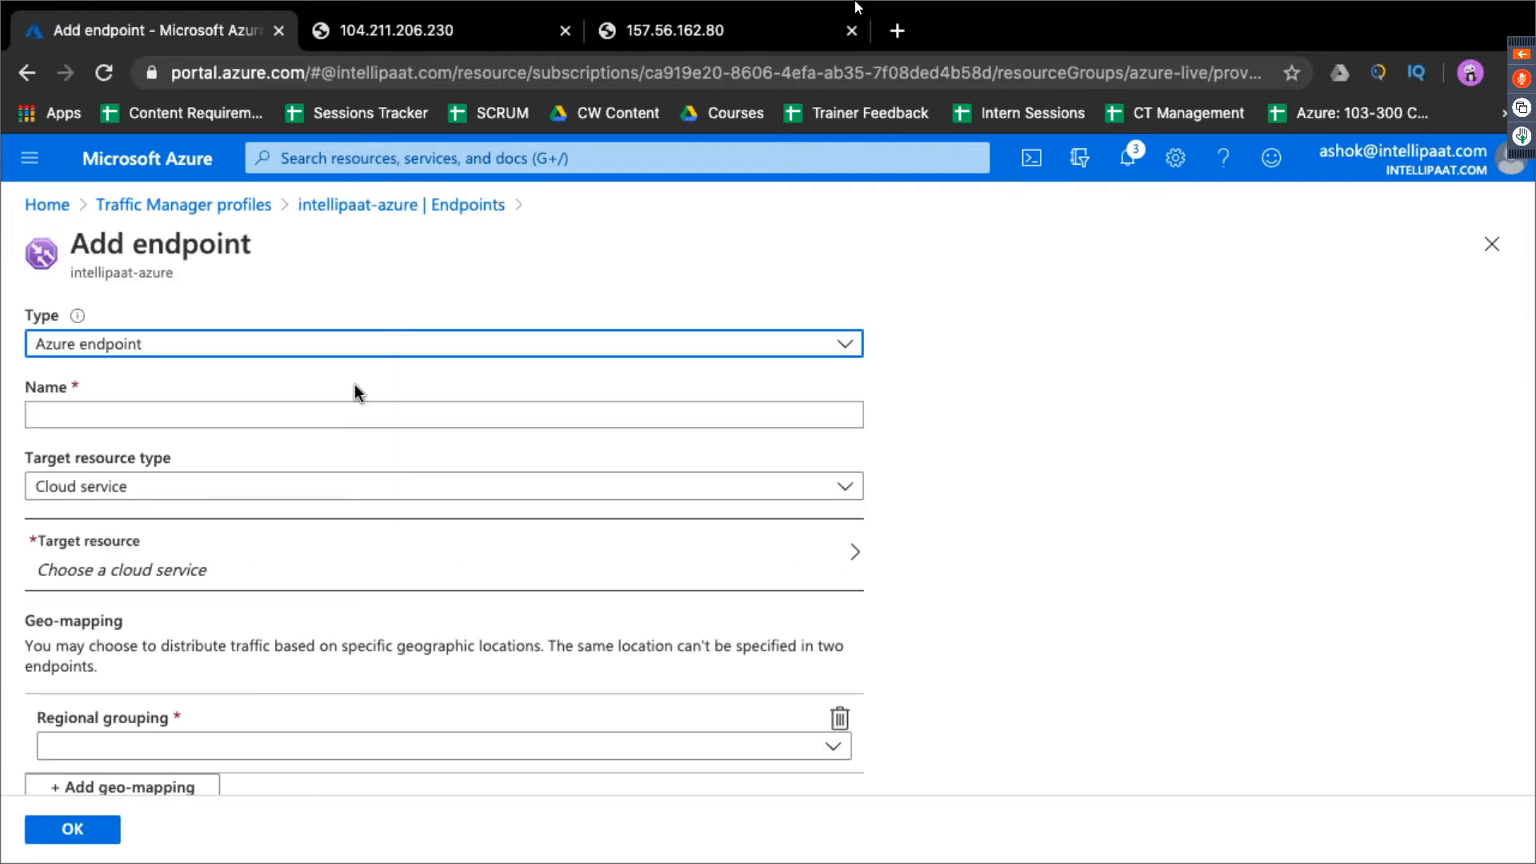
{"action": "left_click", "coordinate": [348, 416]}
{"action": "type", "text": "indian"}
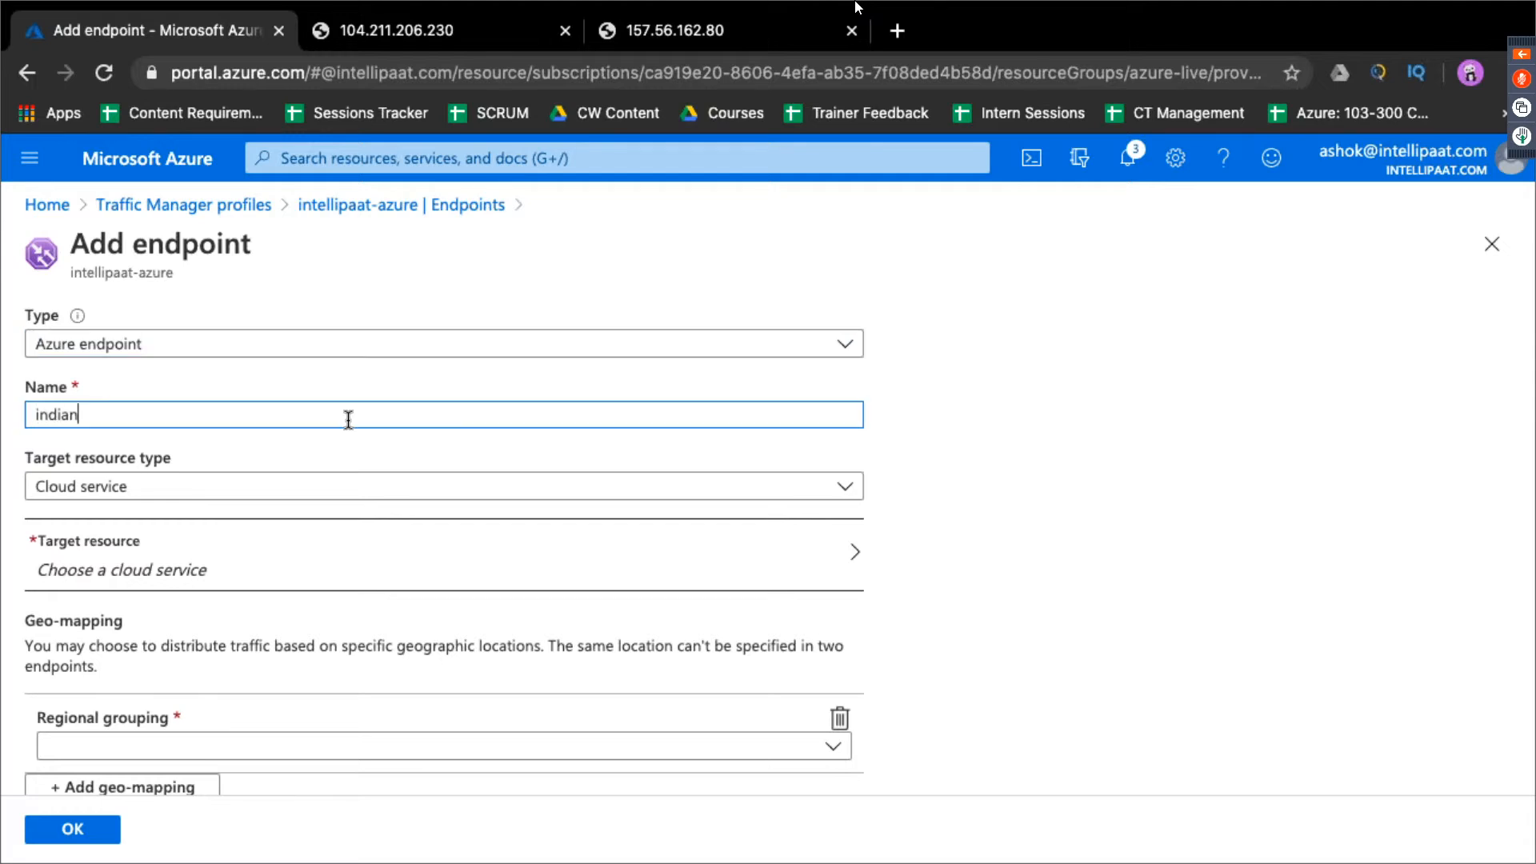
{"action": "left_click", "coordinate": [694, 490]}
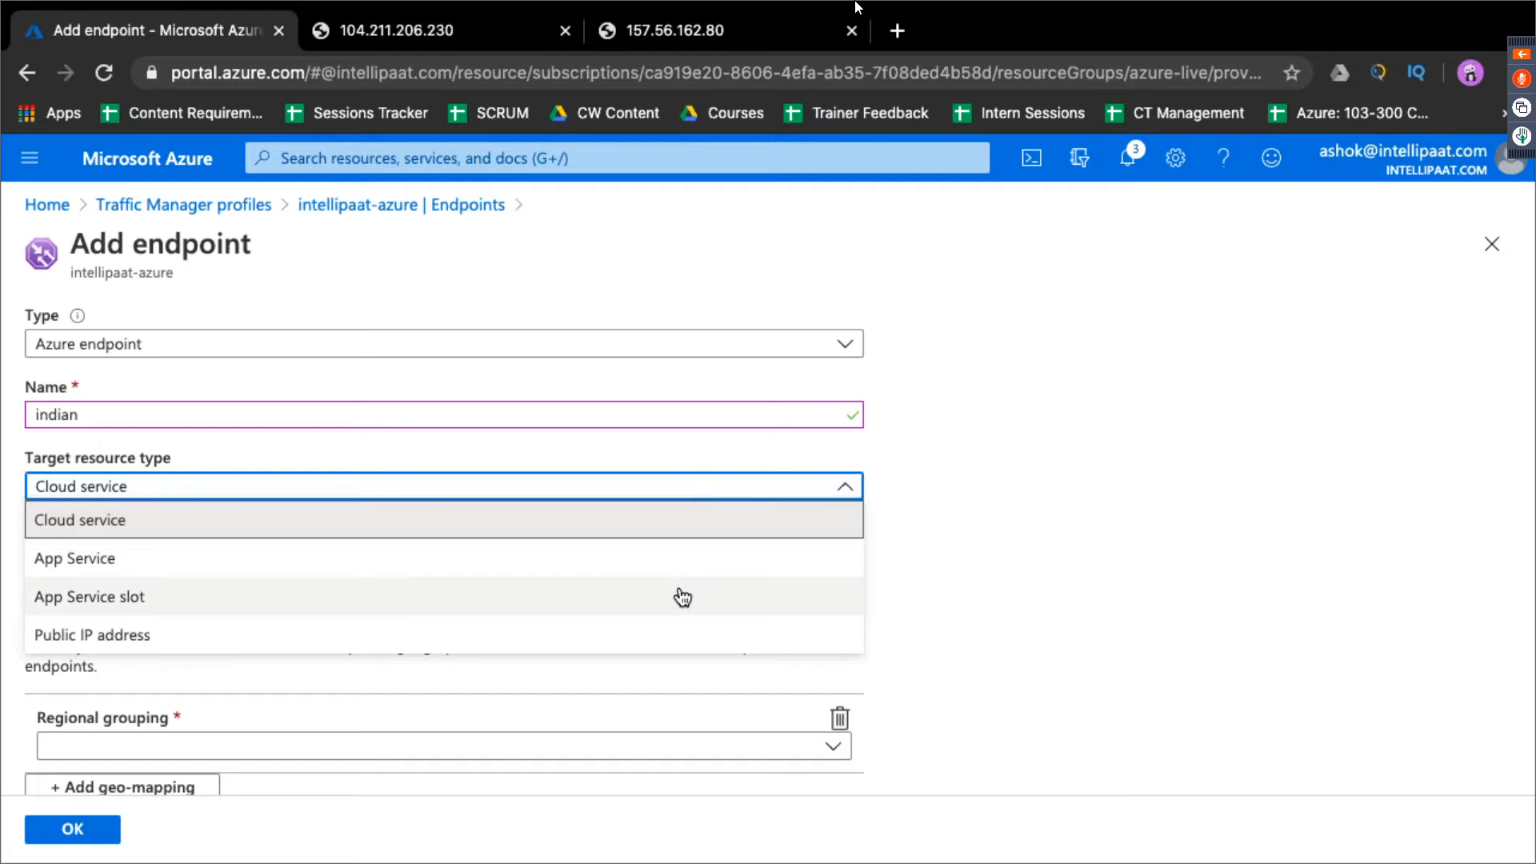
{"action": "left_click", "coordinate": [682, 633]}
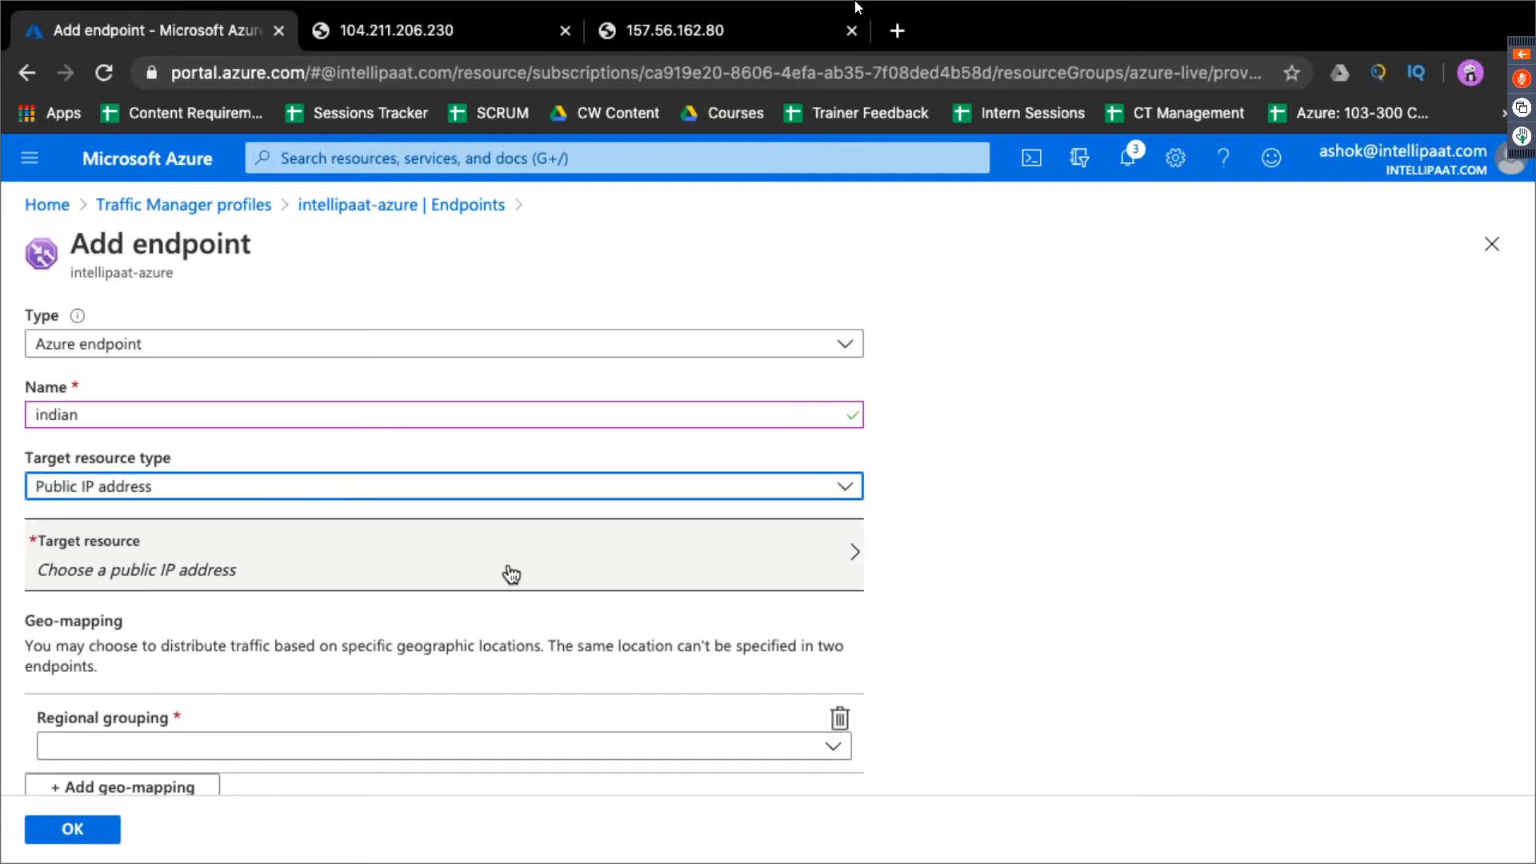
Check the public IP list and find the server IPs have no DNS name
{"action": "left_click", "coordinate": [539, 570]}
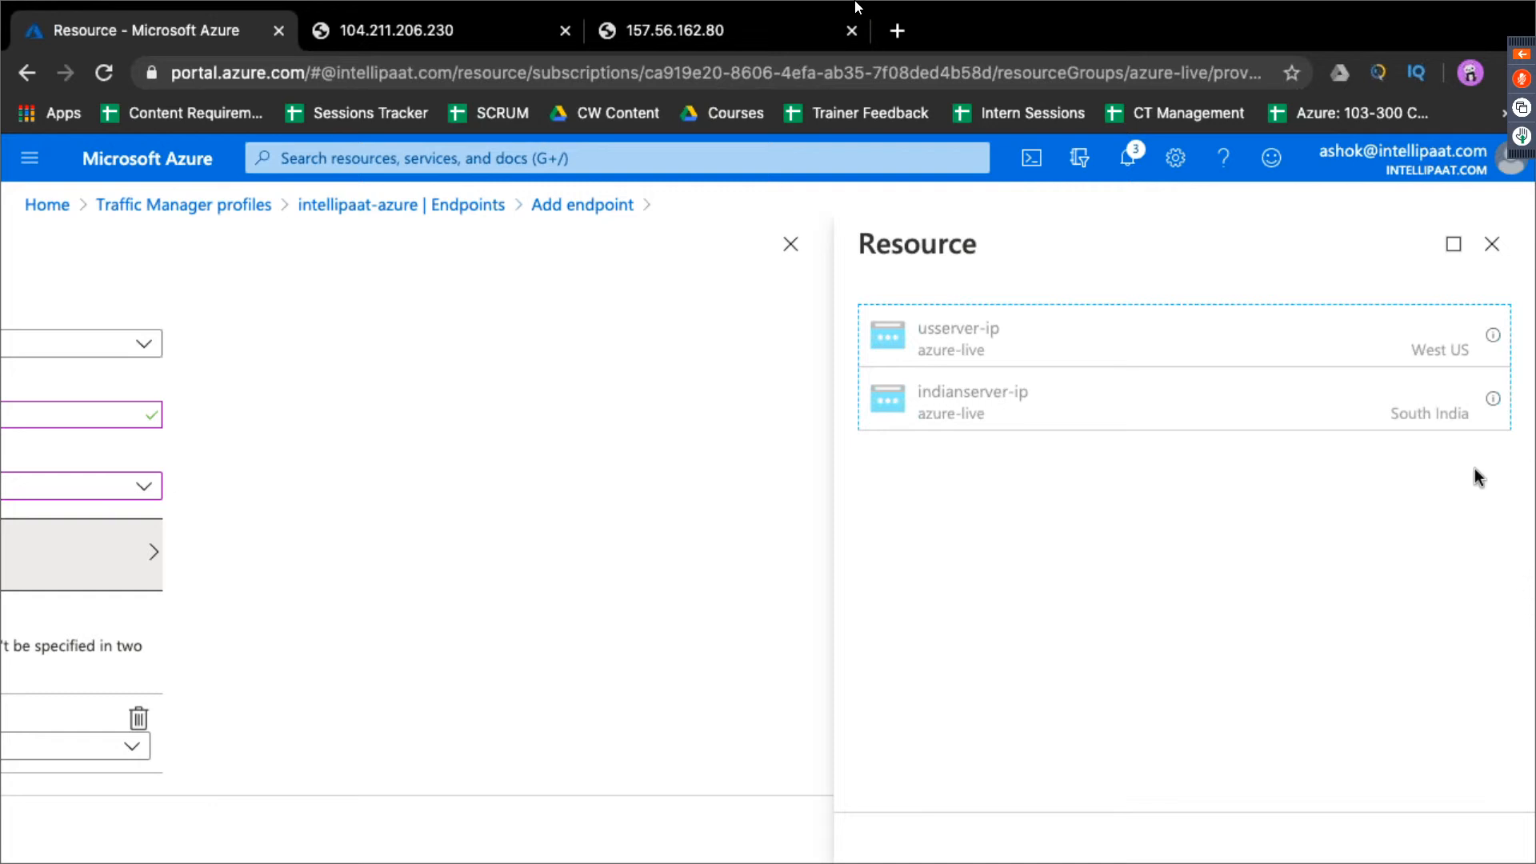
{"action": "mouse_move", "coordinate": [1492, 402]}
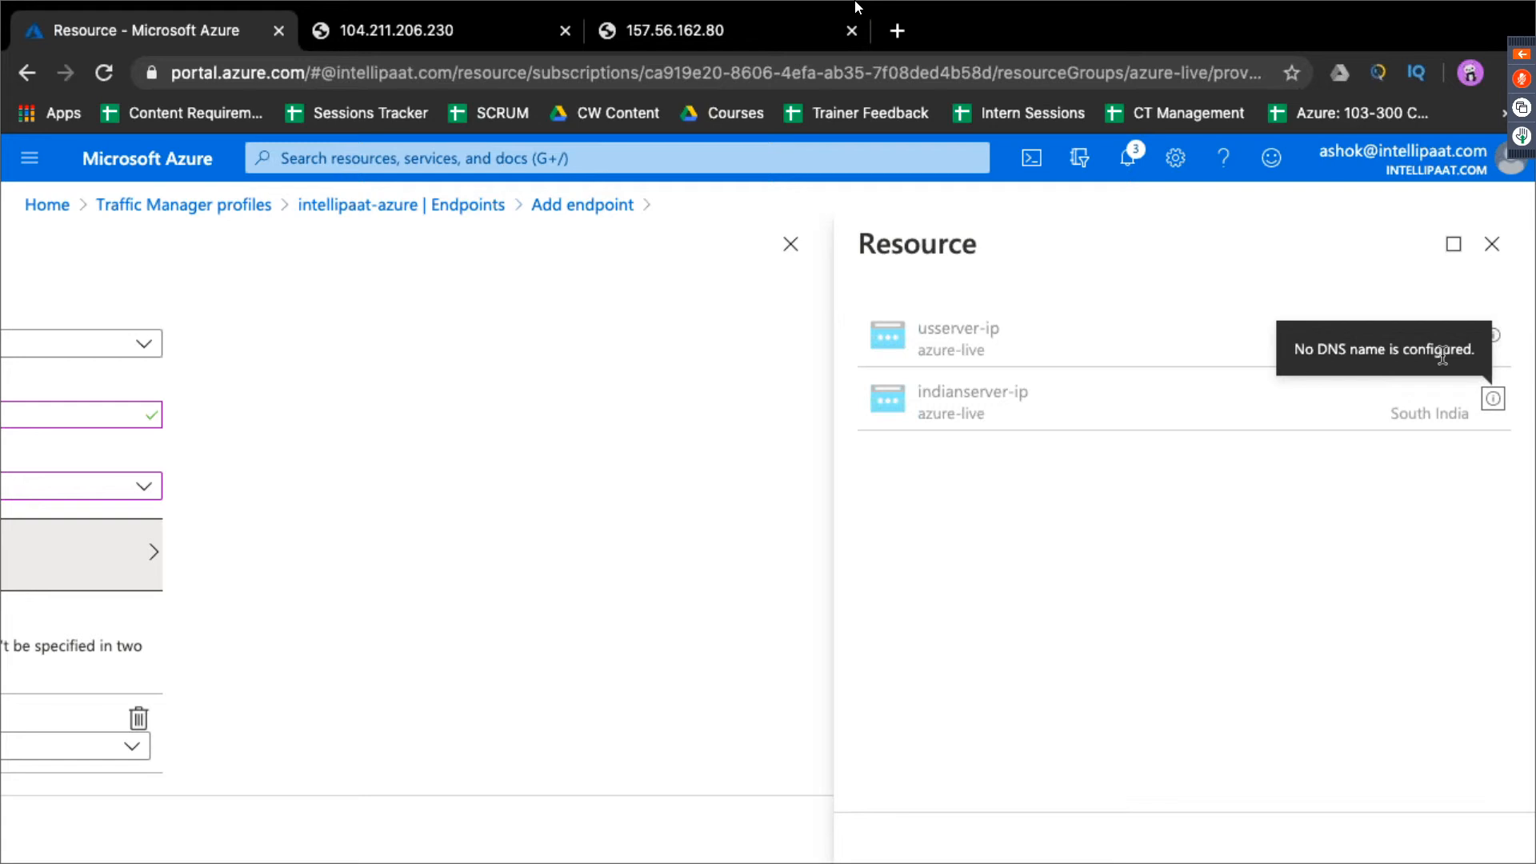
{"action": "left_click_drag", "start_coordinate": [1289, 349], "coordinate": [1476, 352]}
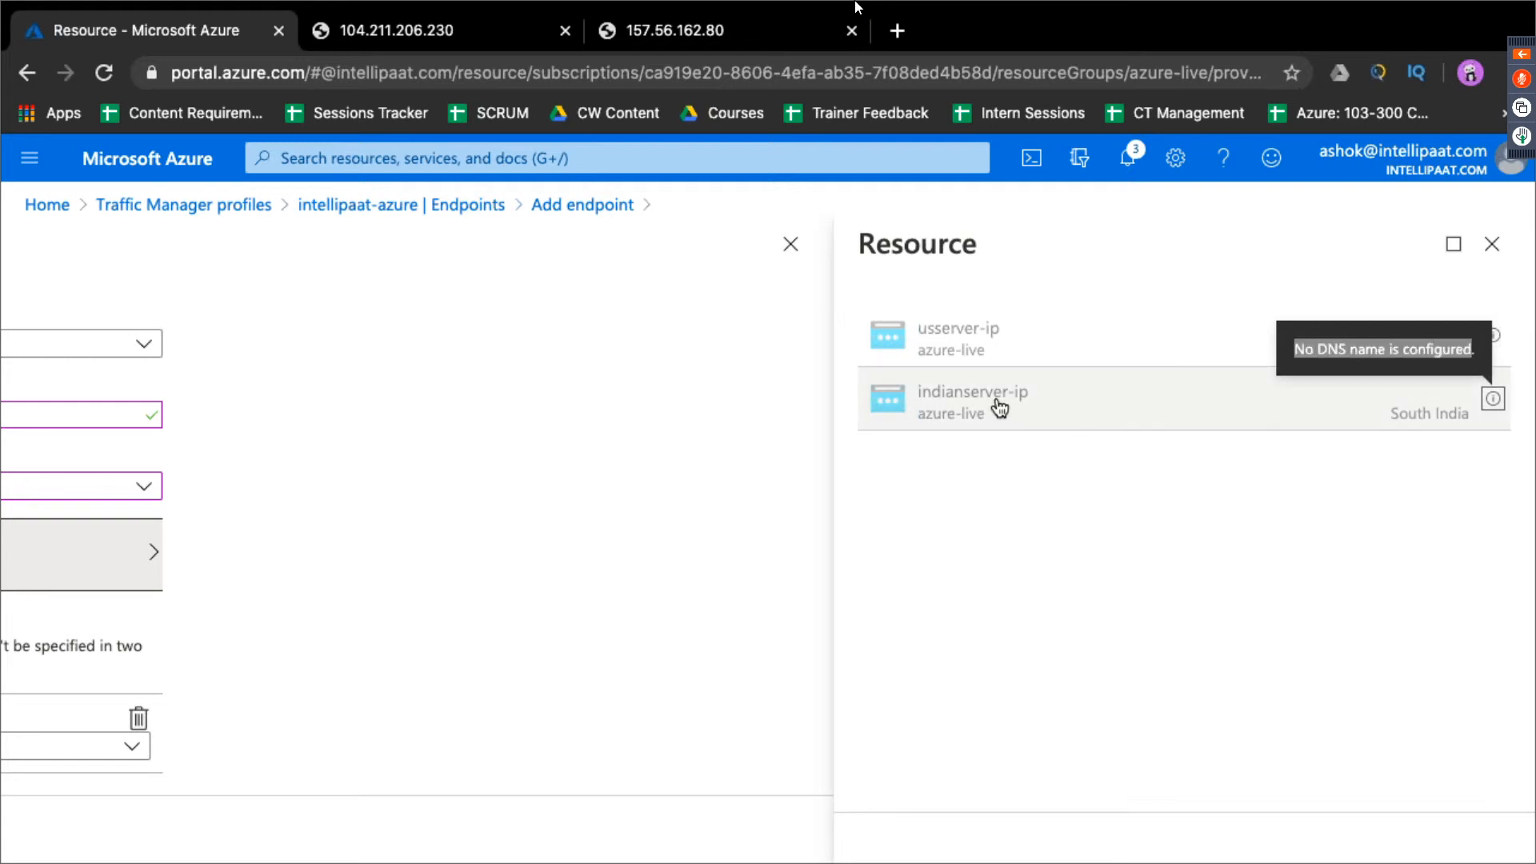
{"action": "left_click", "coordinate": [533, 585]}
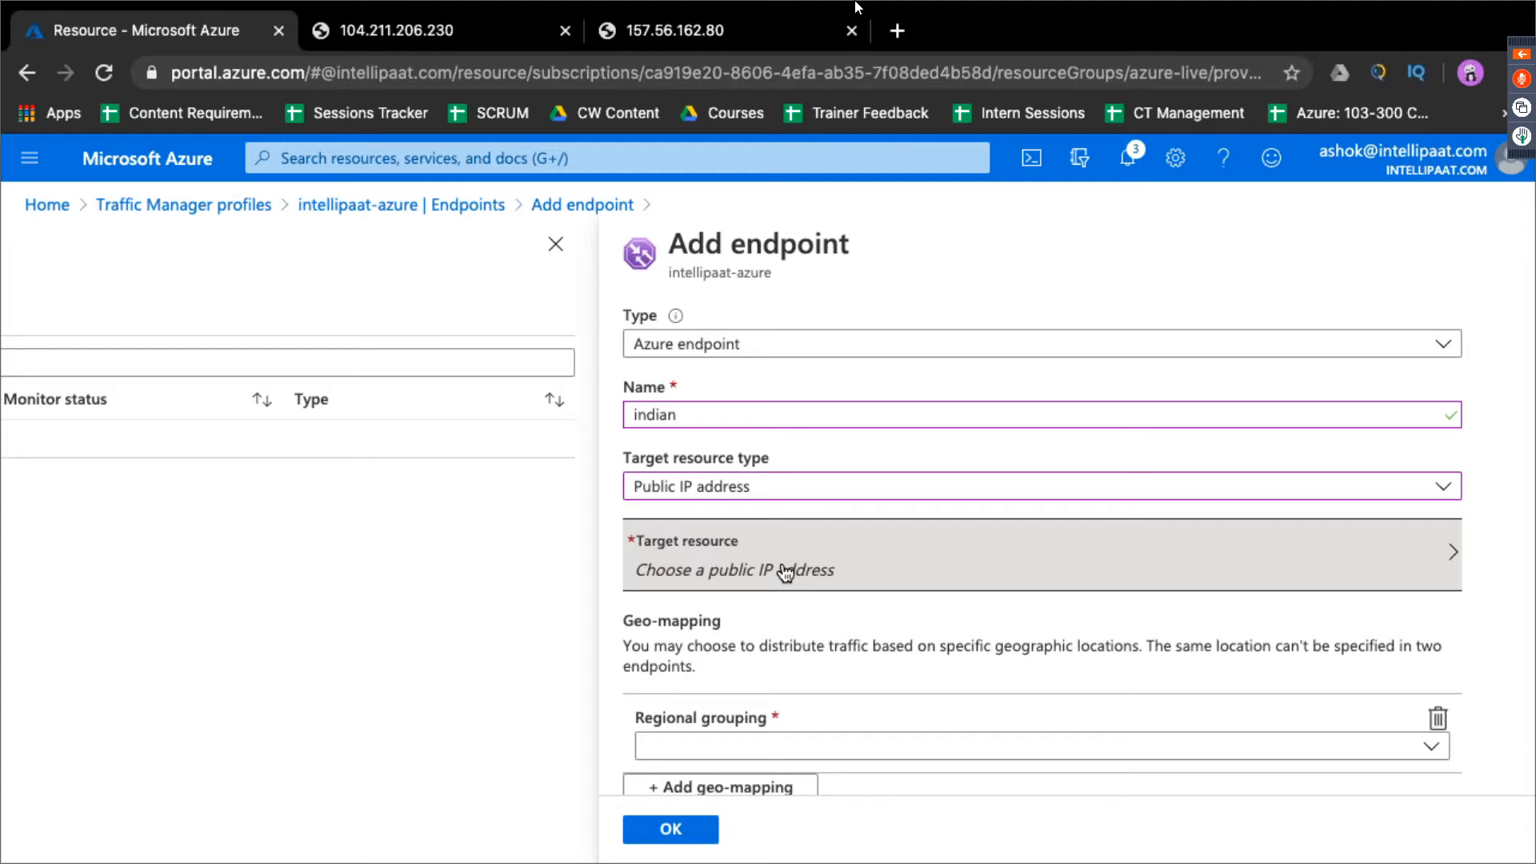
{"action": "left_click", "coordinate": [785, 573]}
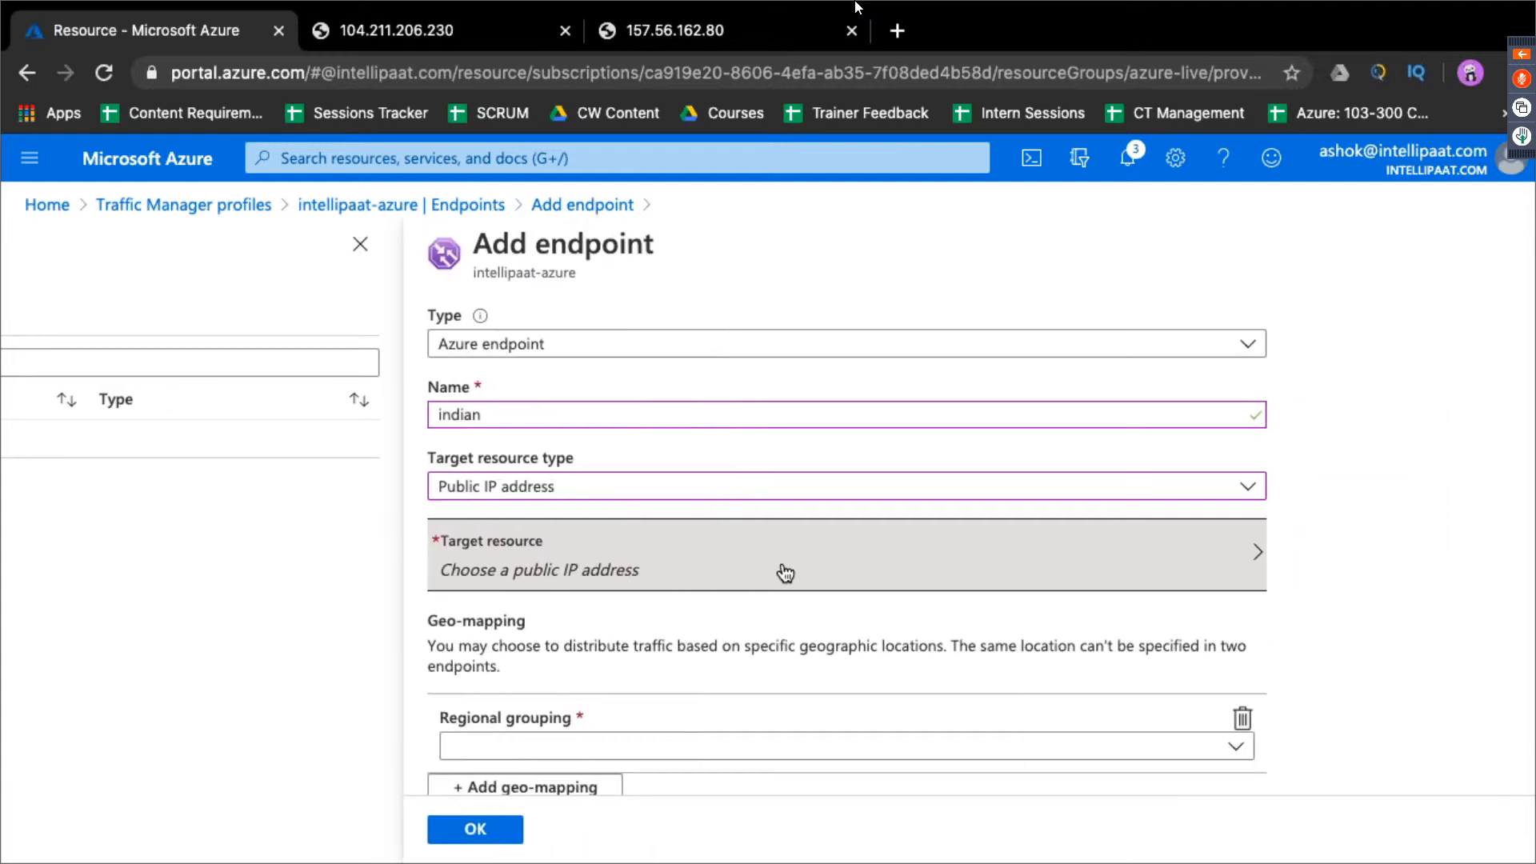
In a new portal tab, open the indianserver VM's public IP resource
{"action": "middle_click", "coordinate": [148, 158]}
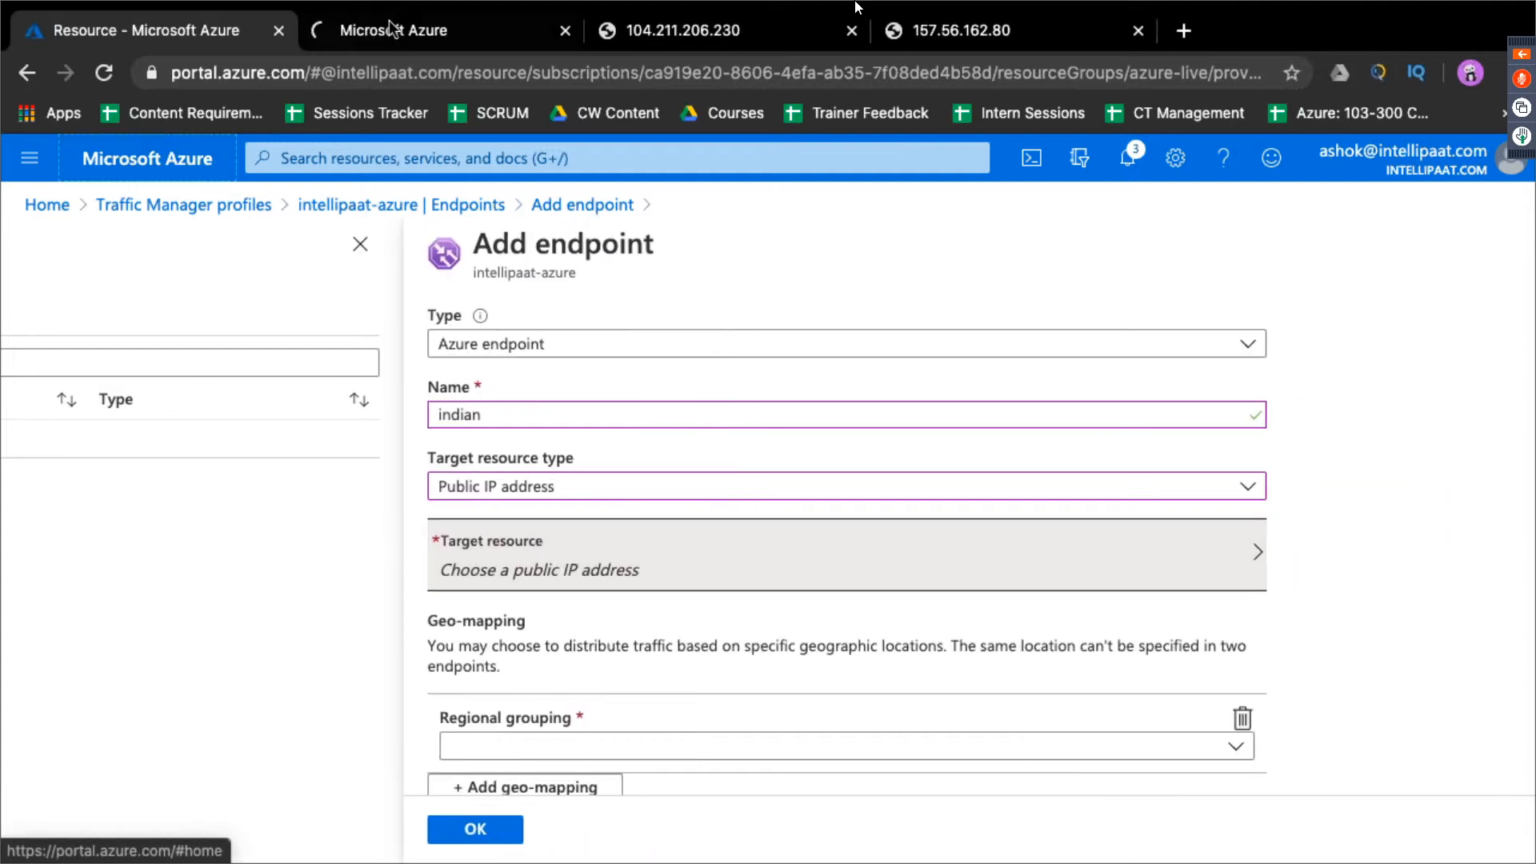
{"action": "left_click", "coordinate": [392, 30]}
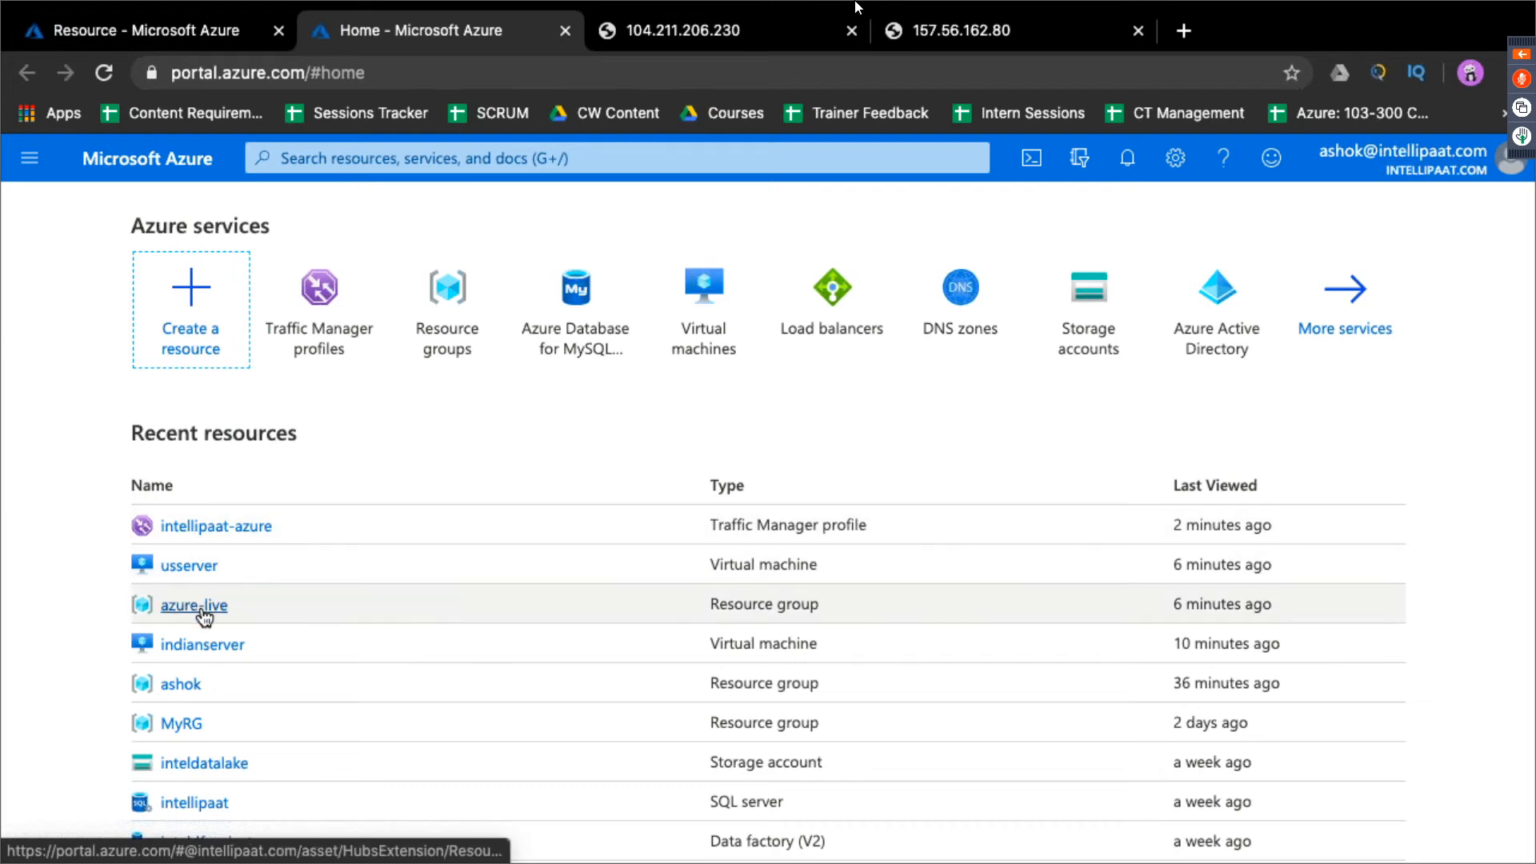
{"action": "left_click", "coordinate": [223, 648]}
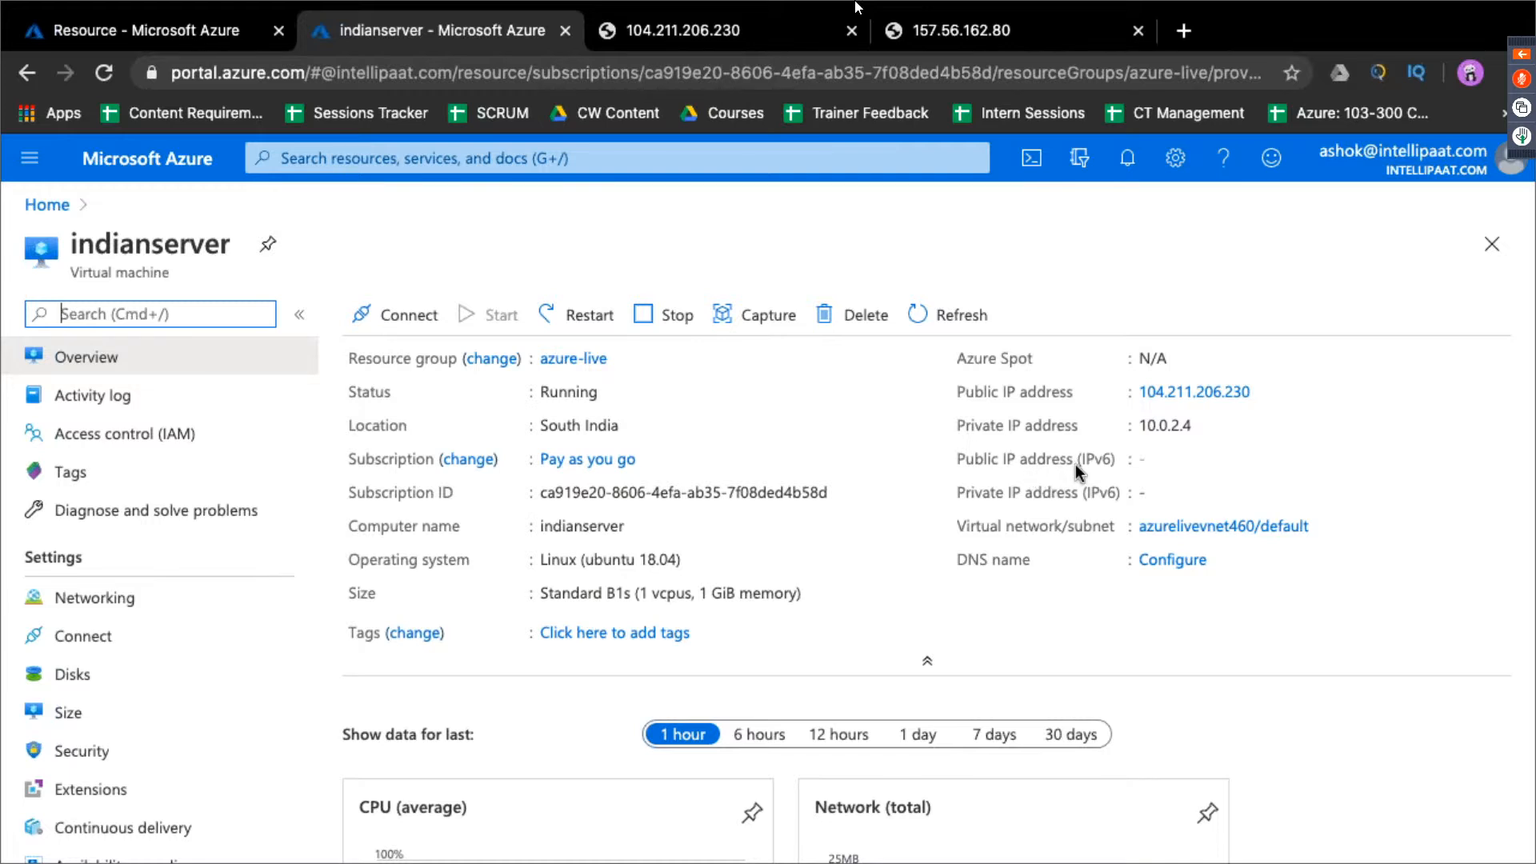
{"action": "left_click", "coordinate": [1010, 392]}
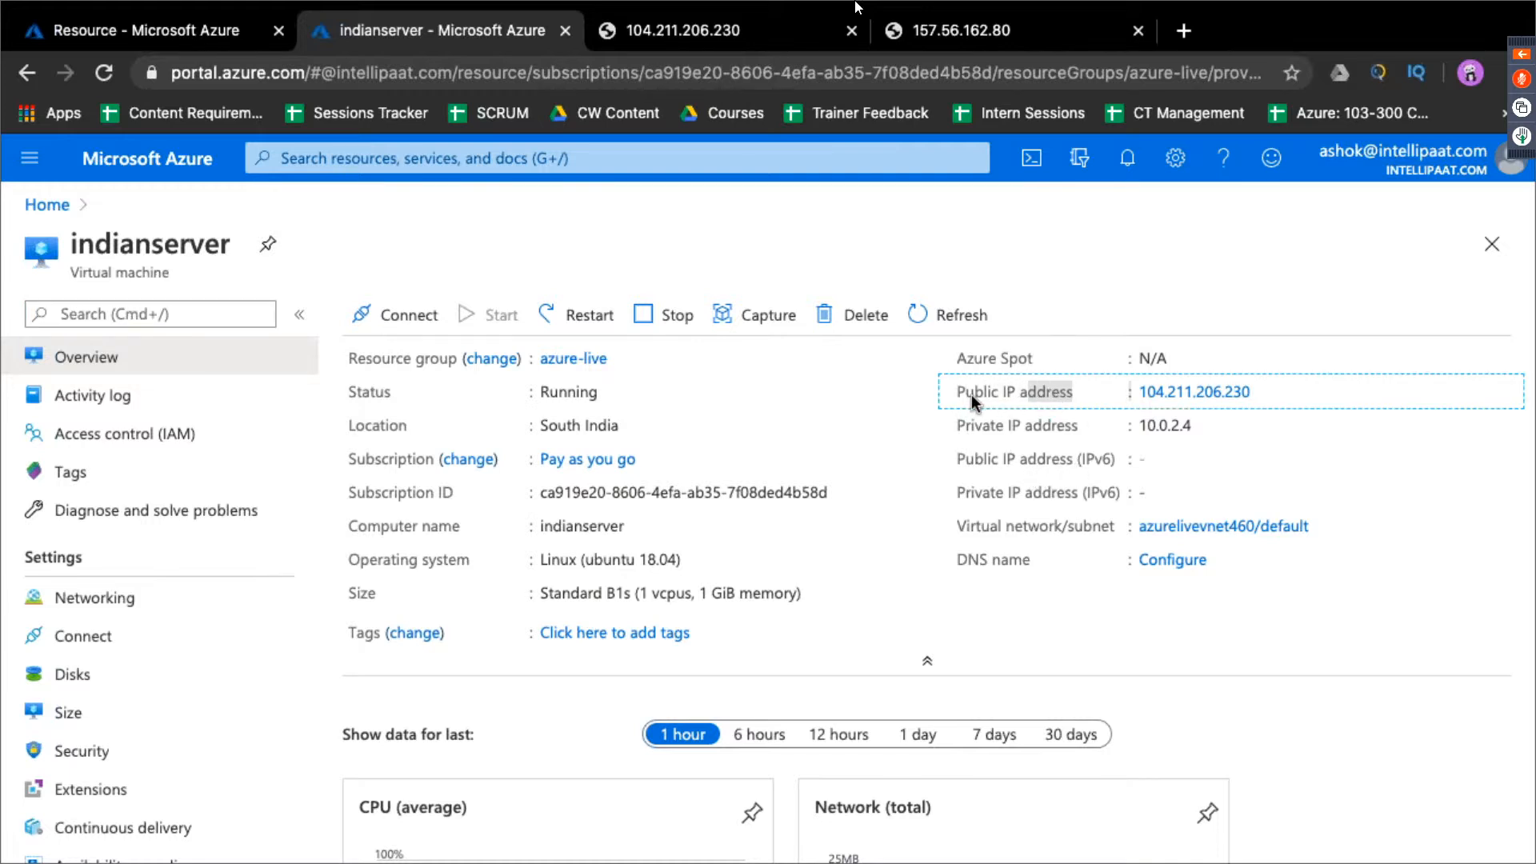
{"action": "left_click", "coordinate": [1186, 392]}
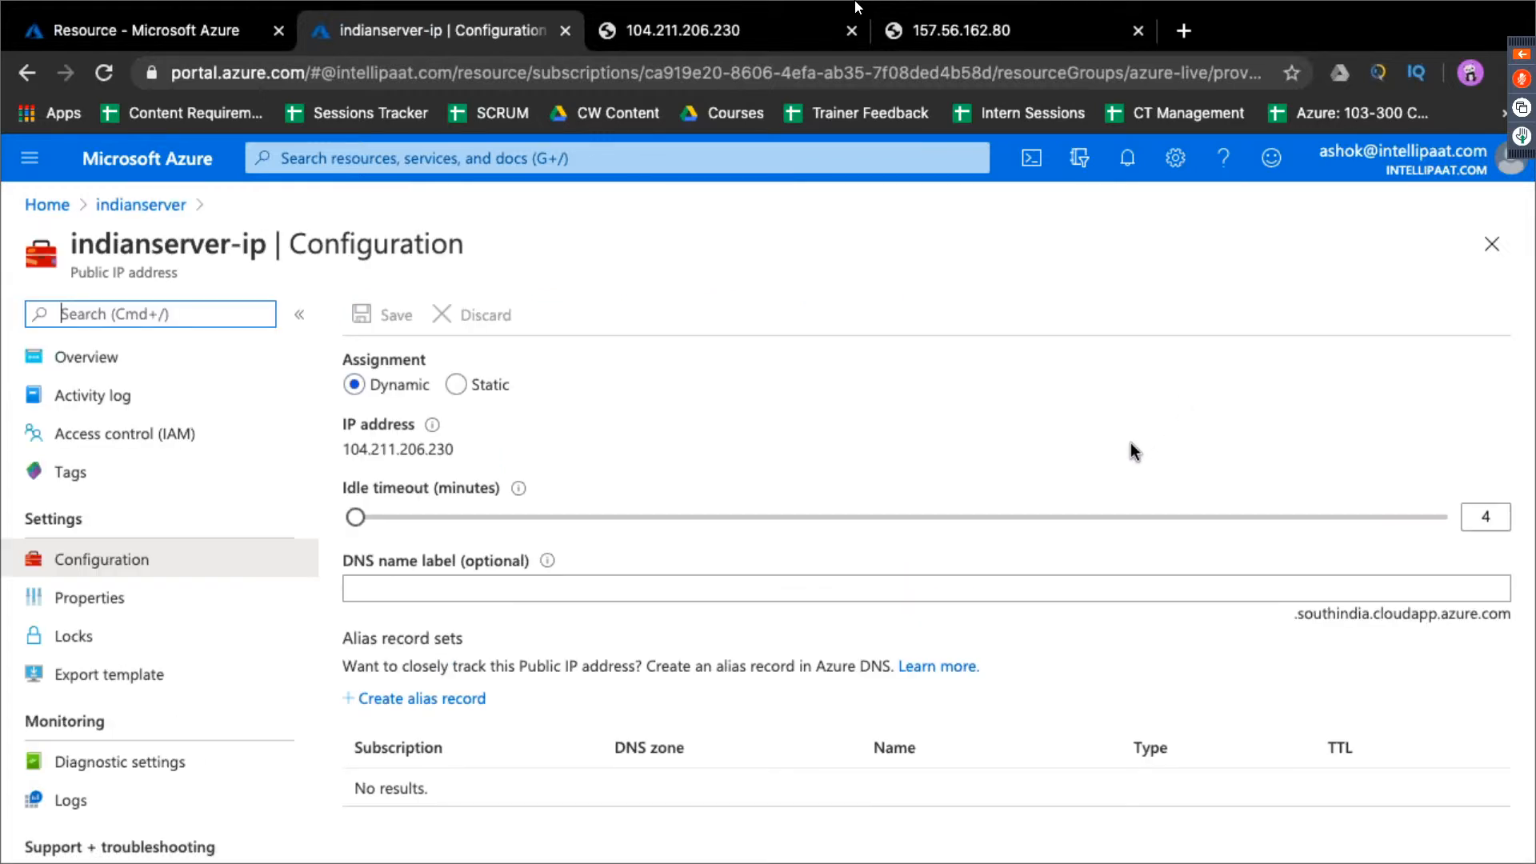
Save DNS name label 'indianserver' on the public IP, then go back to the endpoint form
{"action": "left_click", "coordinate": [888, 596]}
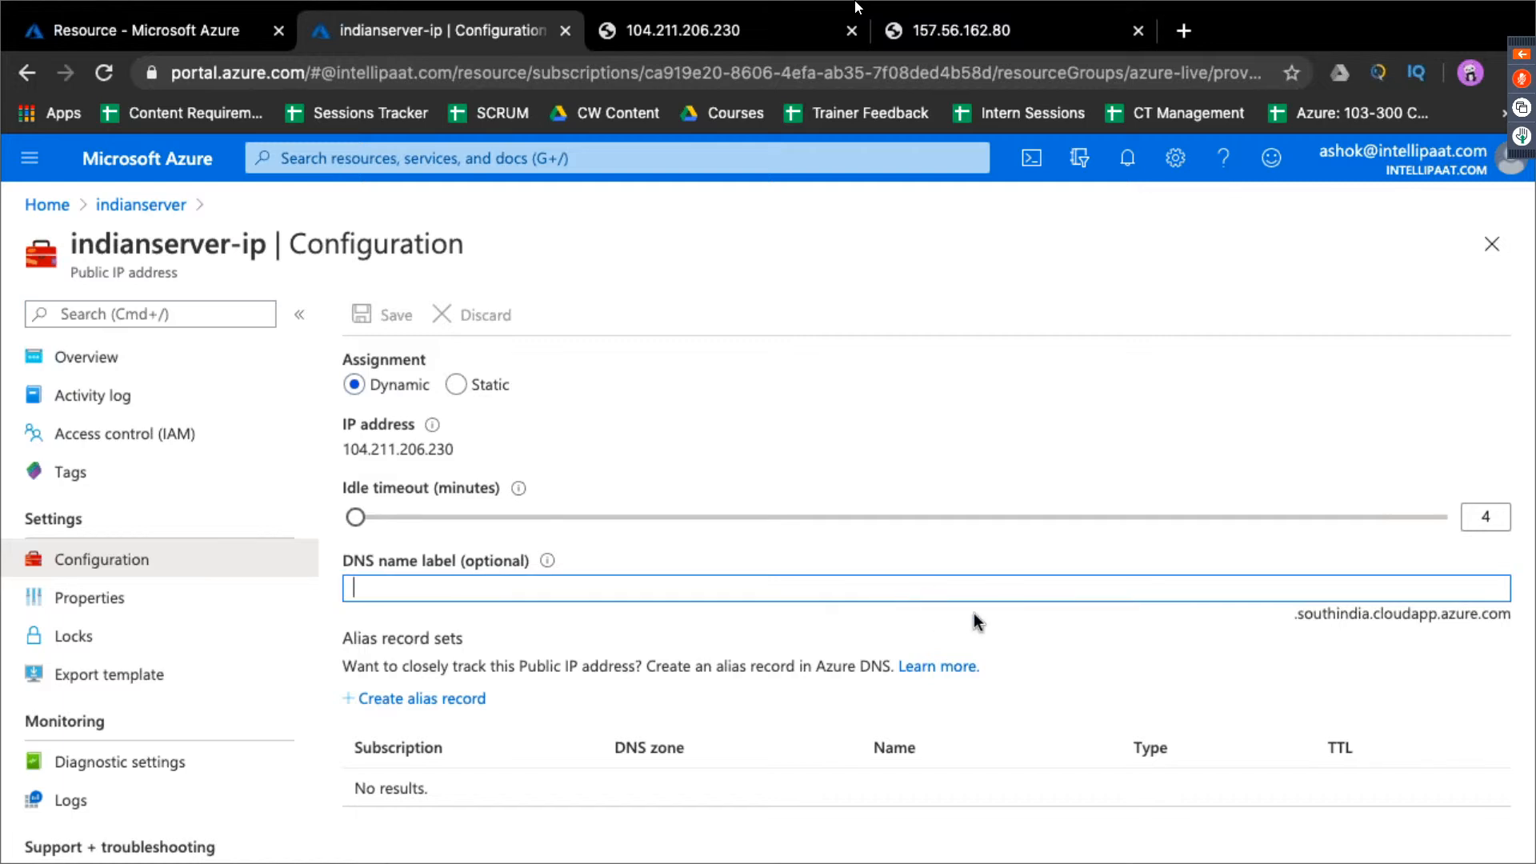
{"action": "type", "text": "idnian"}
{"action": "key", "text": "BackSpace"}
{"action": "type", "text": "ndianserver"}
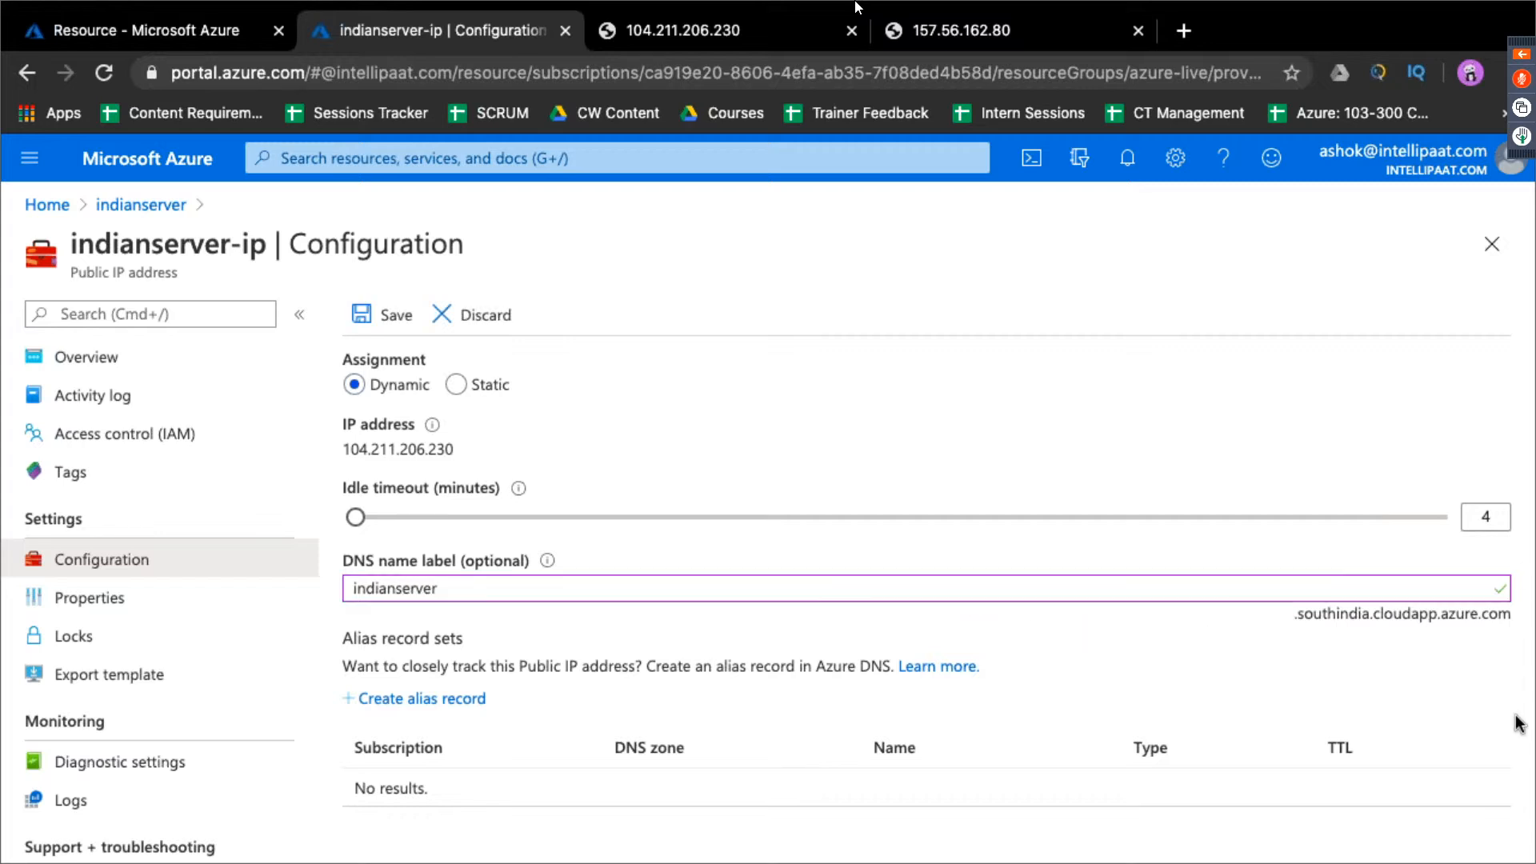
{"action": "left_click", "coordinate": [375, 315]}
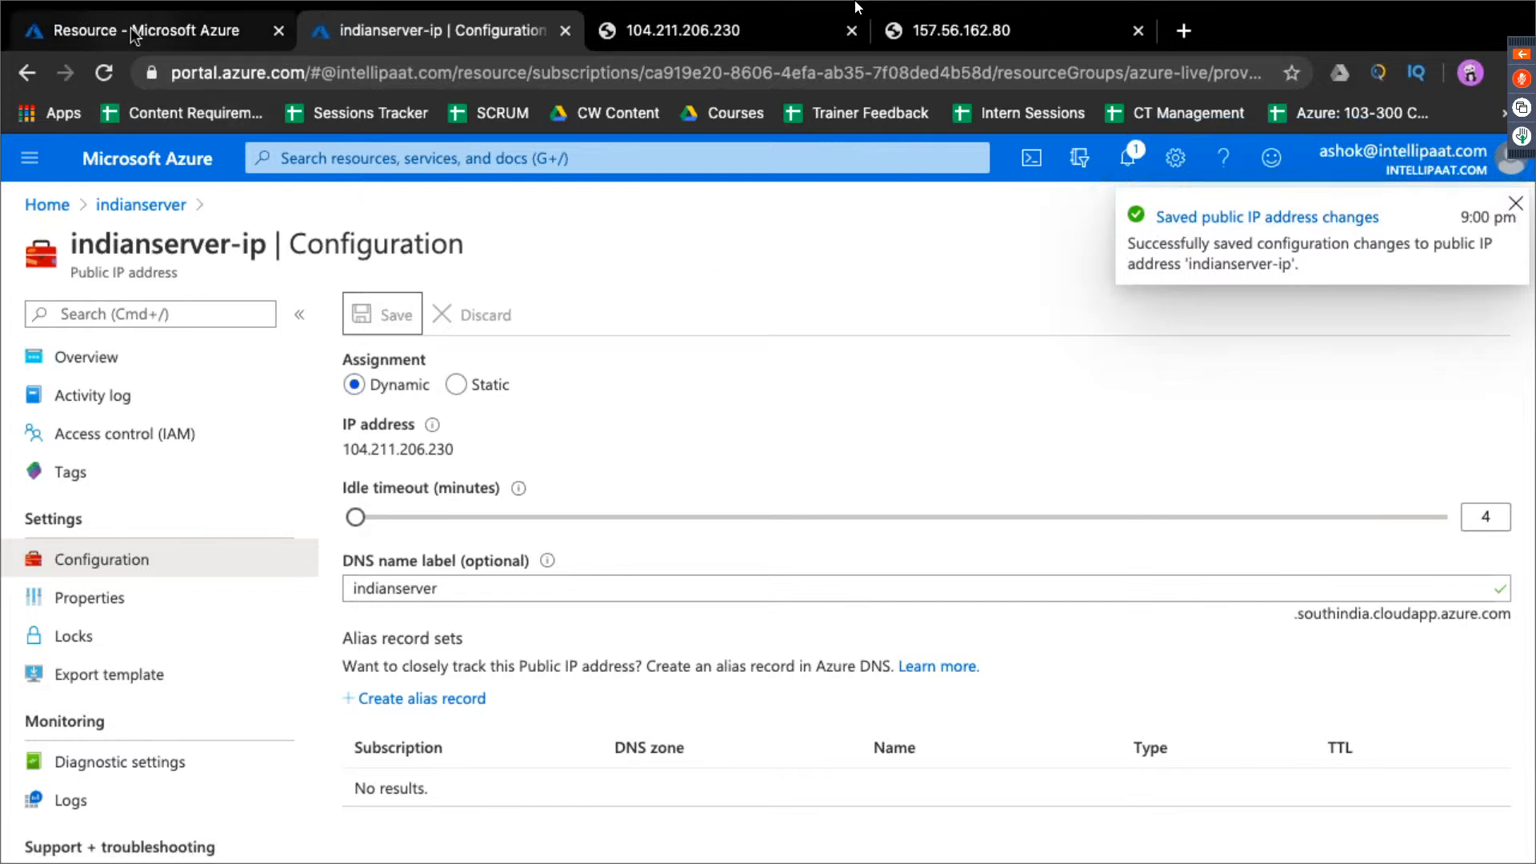
{"action": "left_click", "coordinate": [160, 29]}
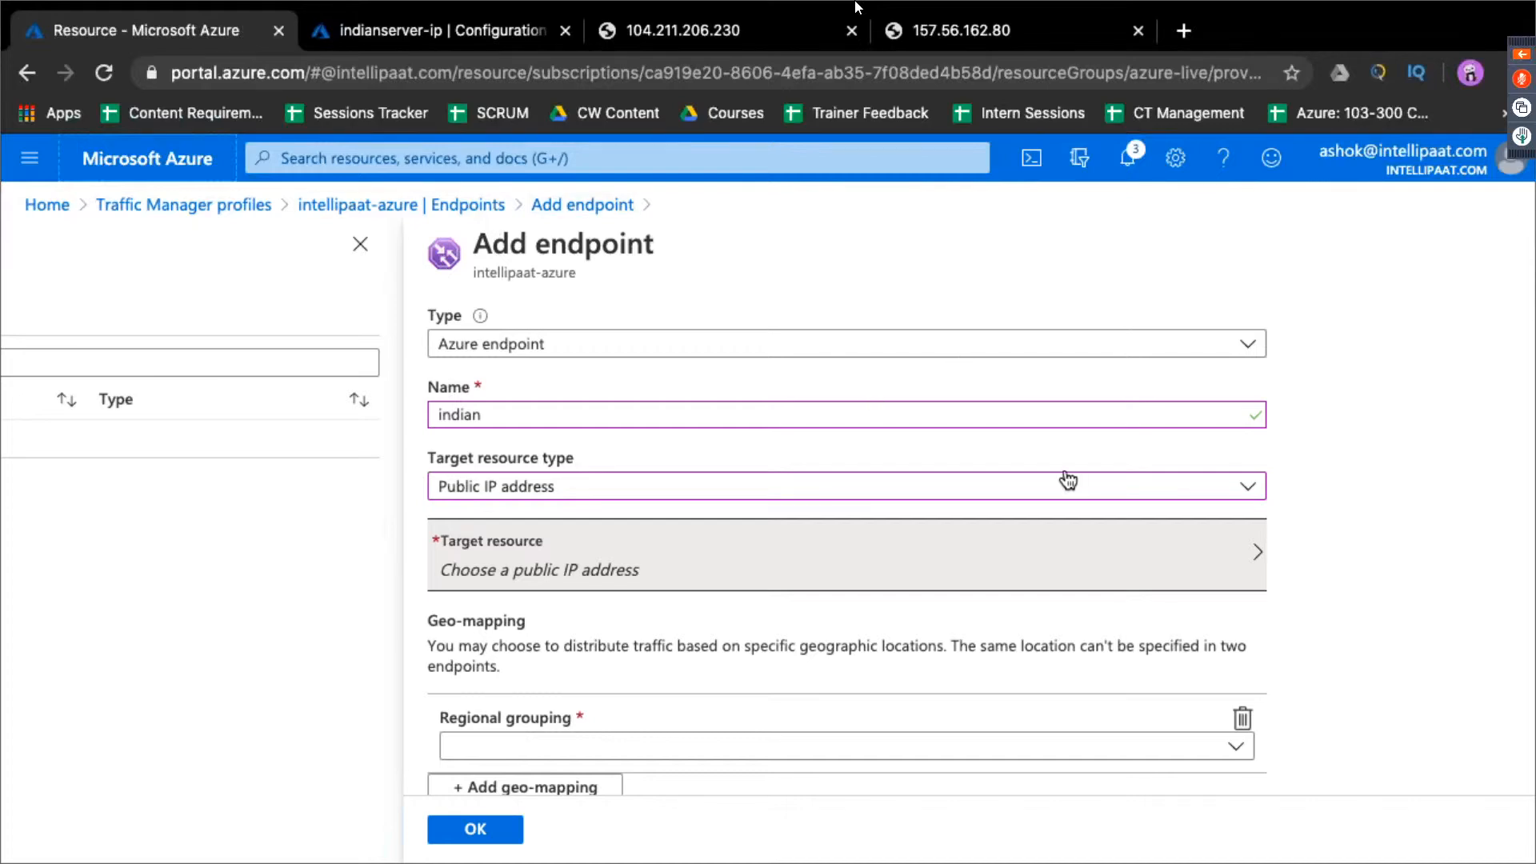
Target indianserver-ip with Asia regional grouping and create the 'indian' endpoint
{"action": "left_click", "coordinate": [1200, 556]}
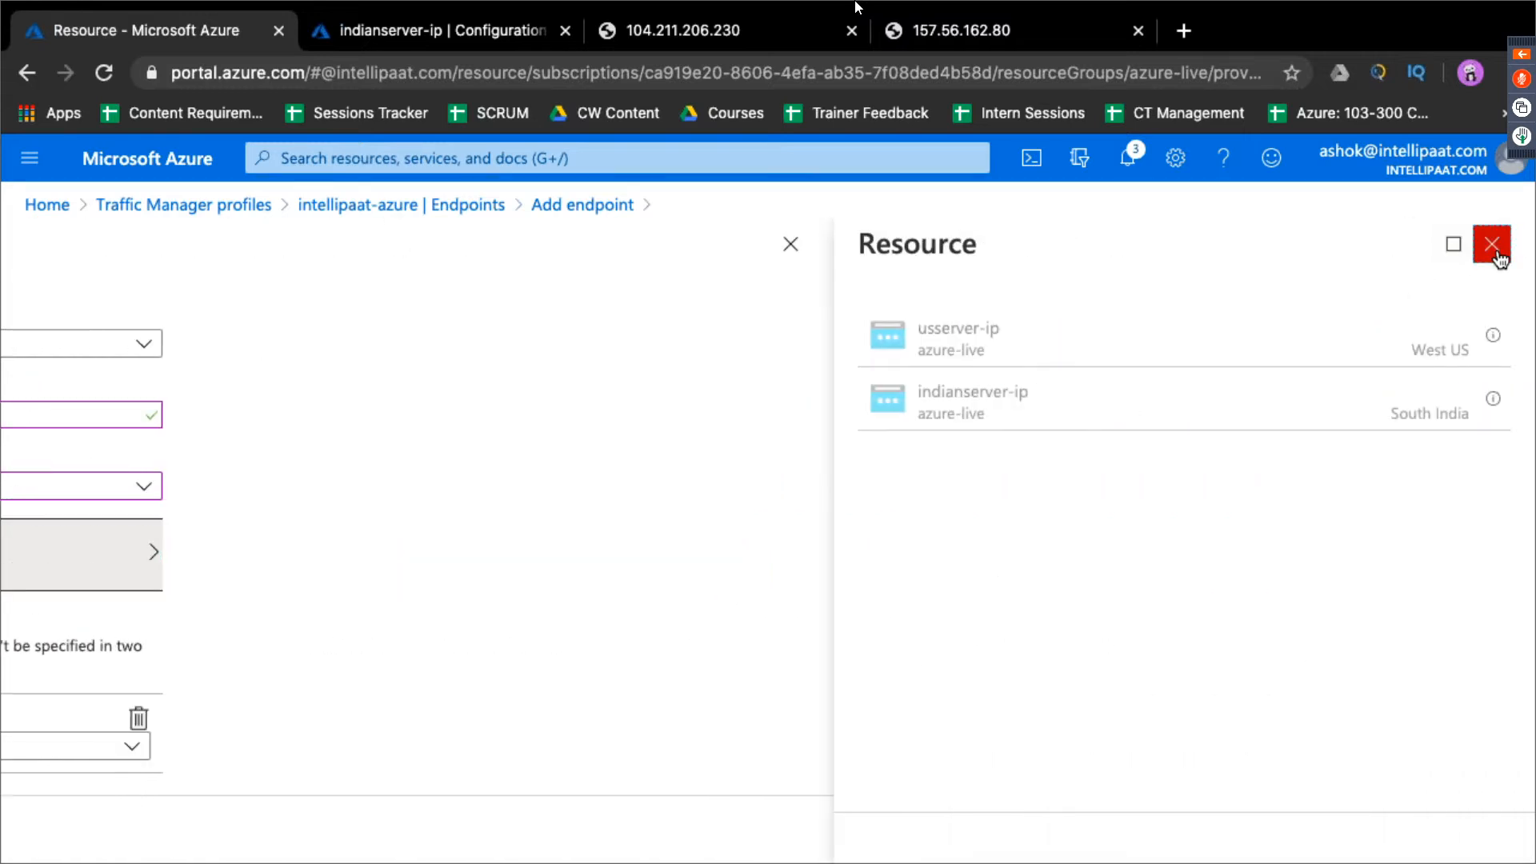
{"action": "left_click", "coordinate": [1493, 244]}
{"action": "left_click", "coordinate": [621, 549]}
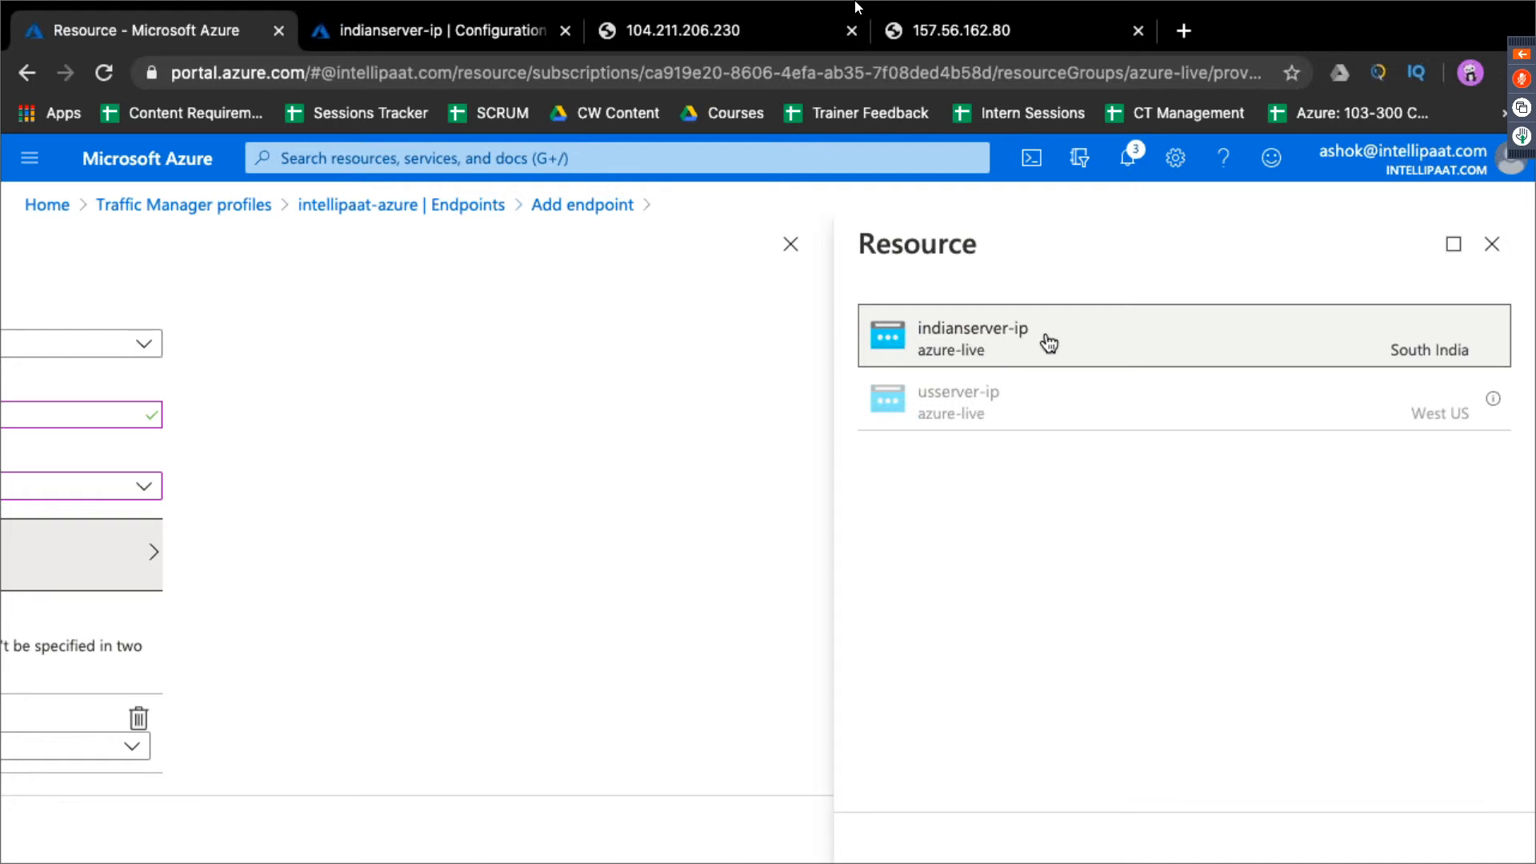
{"action": "left_click", "coordinate": [1158, 350]}
{"action": "scroll", "coordinate": [901, 550], "scroll_direction": "down", "scroll_amount": 3}
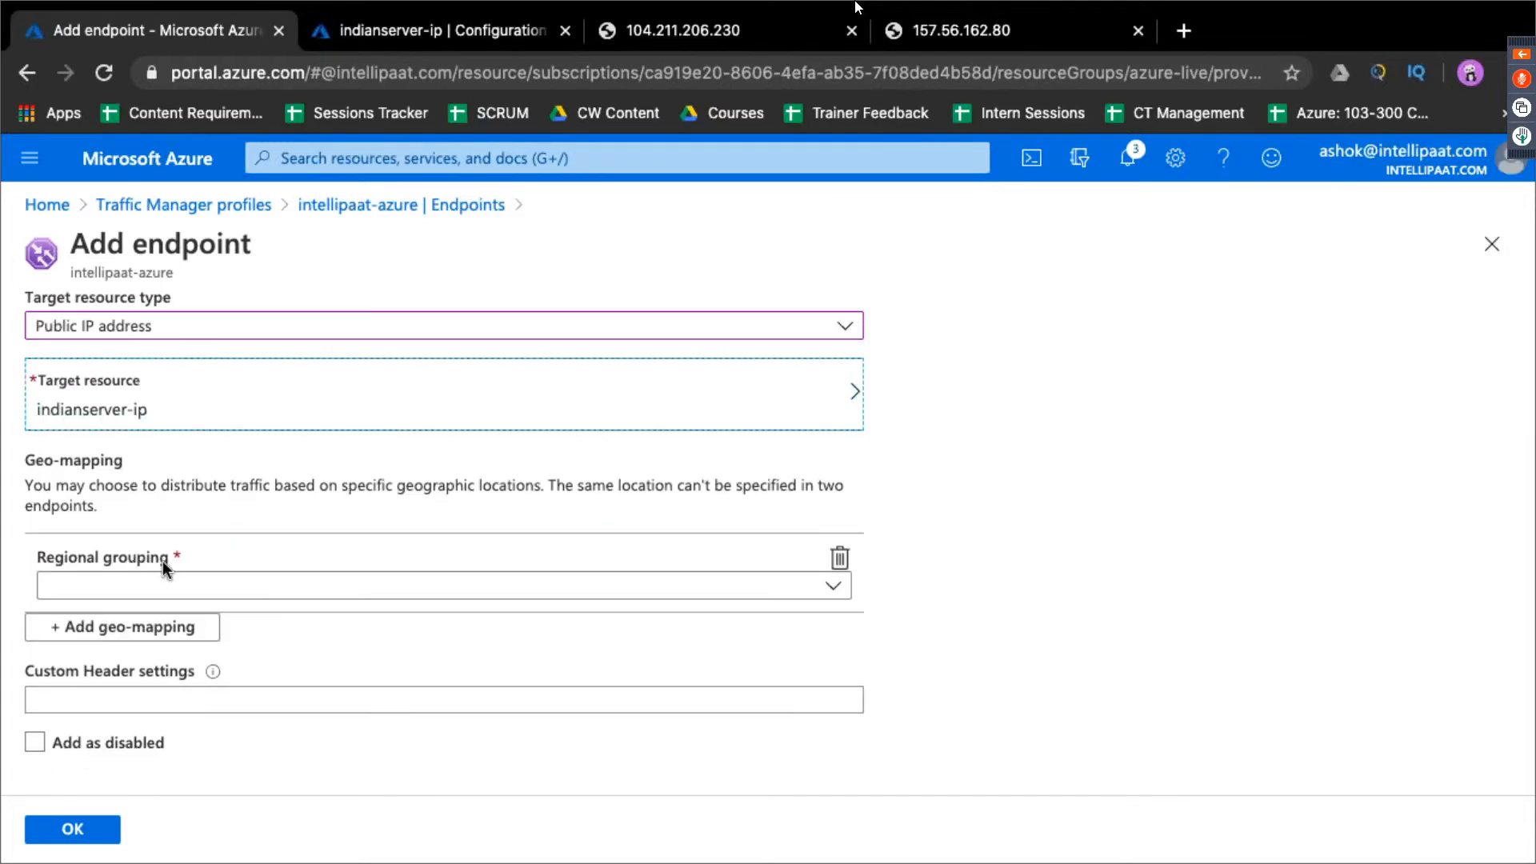
{"action": "left_click", "coordinate": [725, 593]}
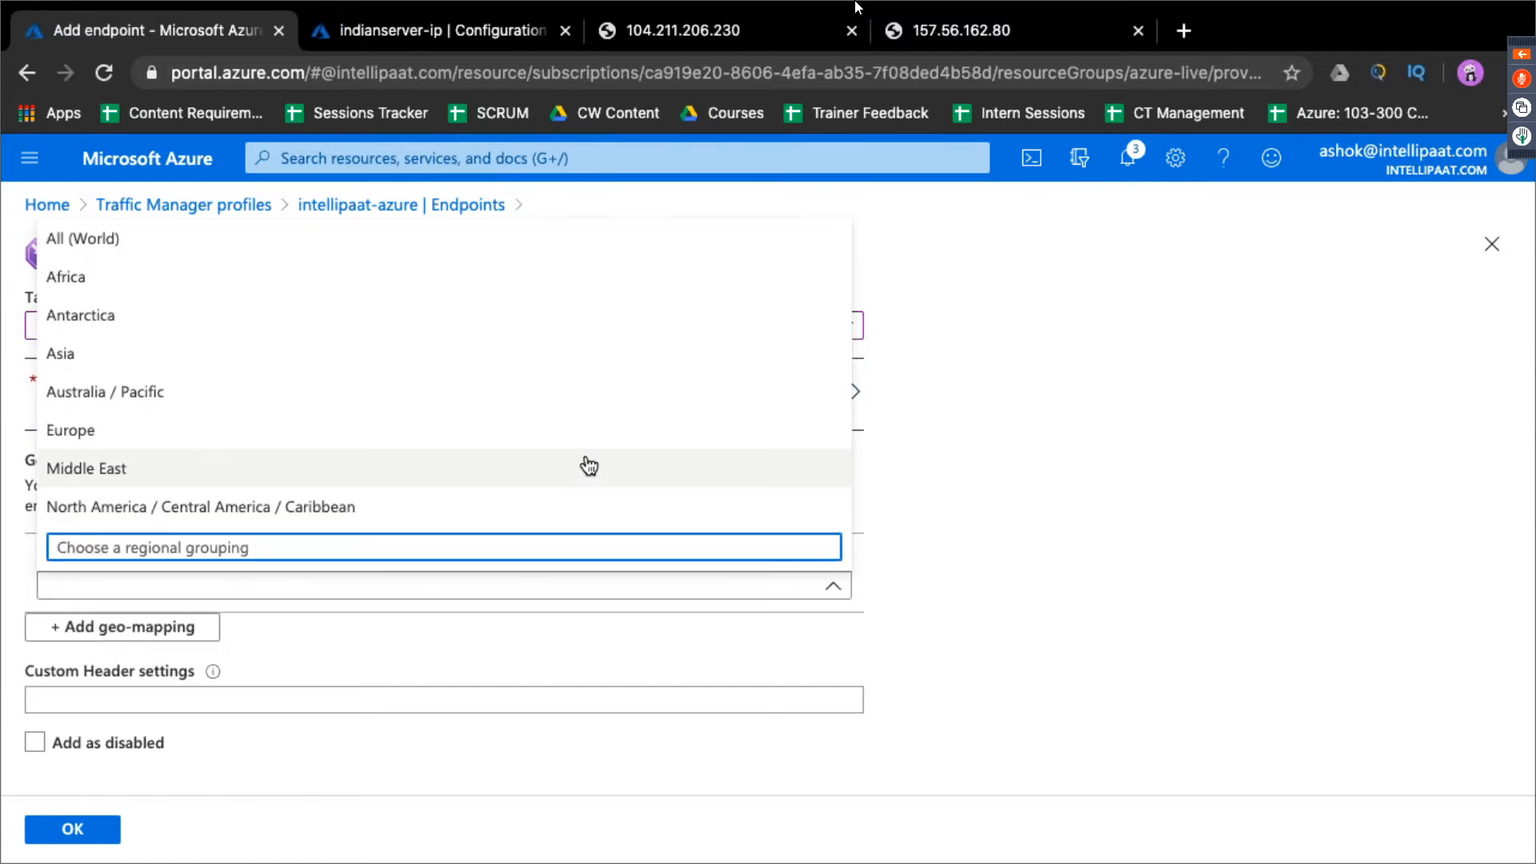
{"action": "left_click", "coordinate": [673, 367]}
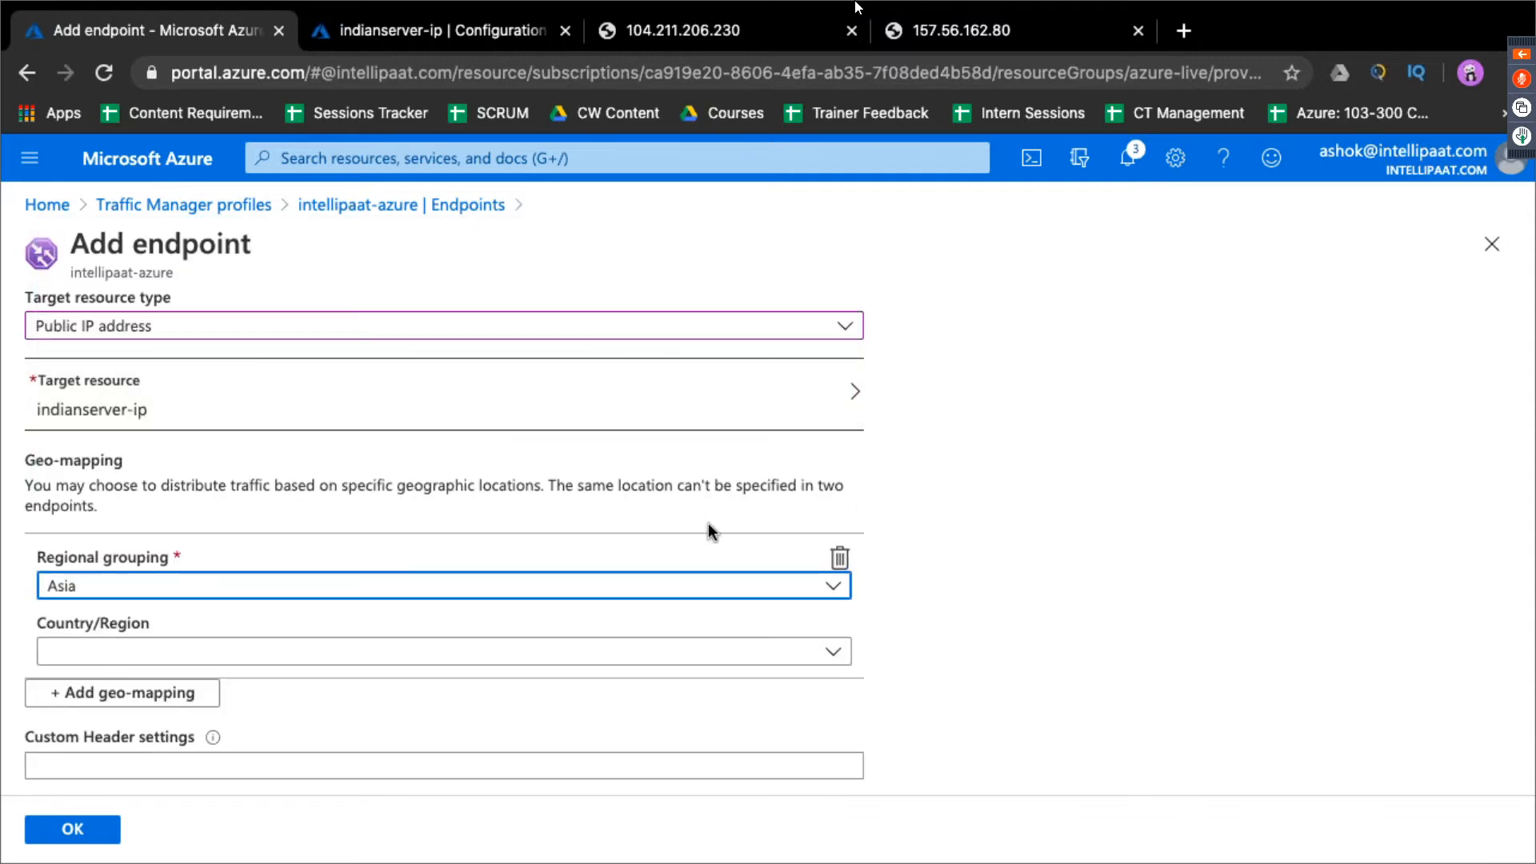
{"action": "scroll", "coordinate": [708, 522], "scroll_direction": "down", "scroll_amount": 2}
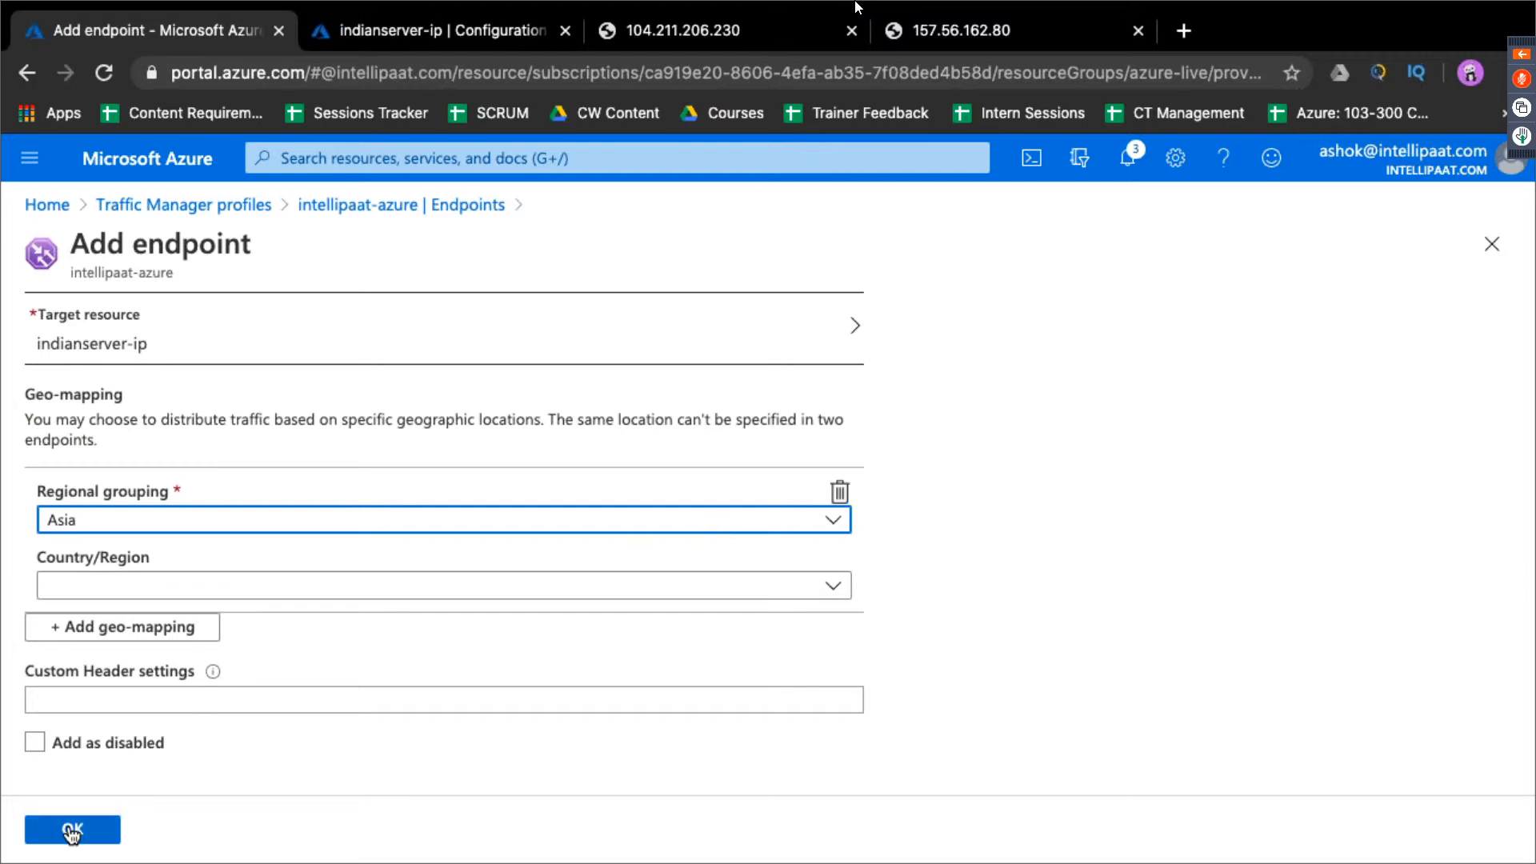
{"action": "left_click", "coordinate": [72, 833]}
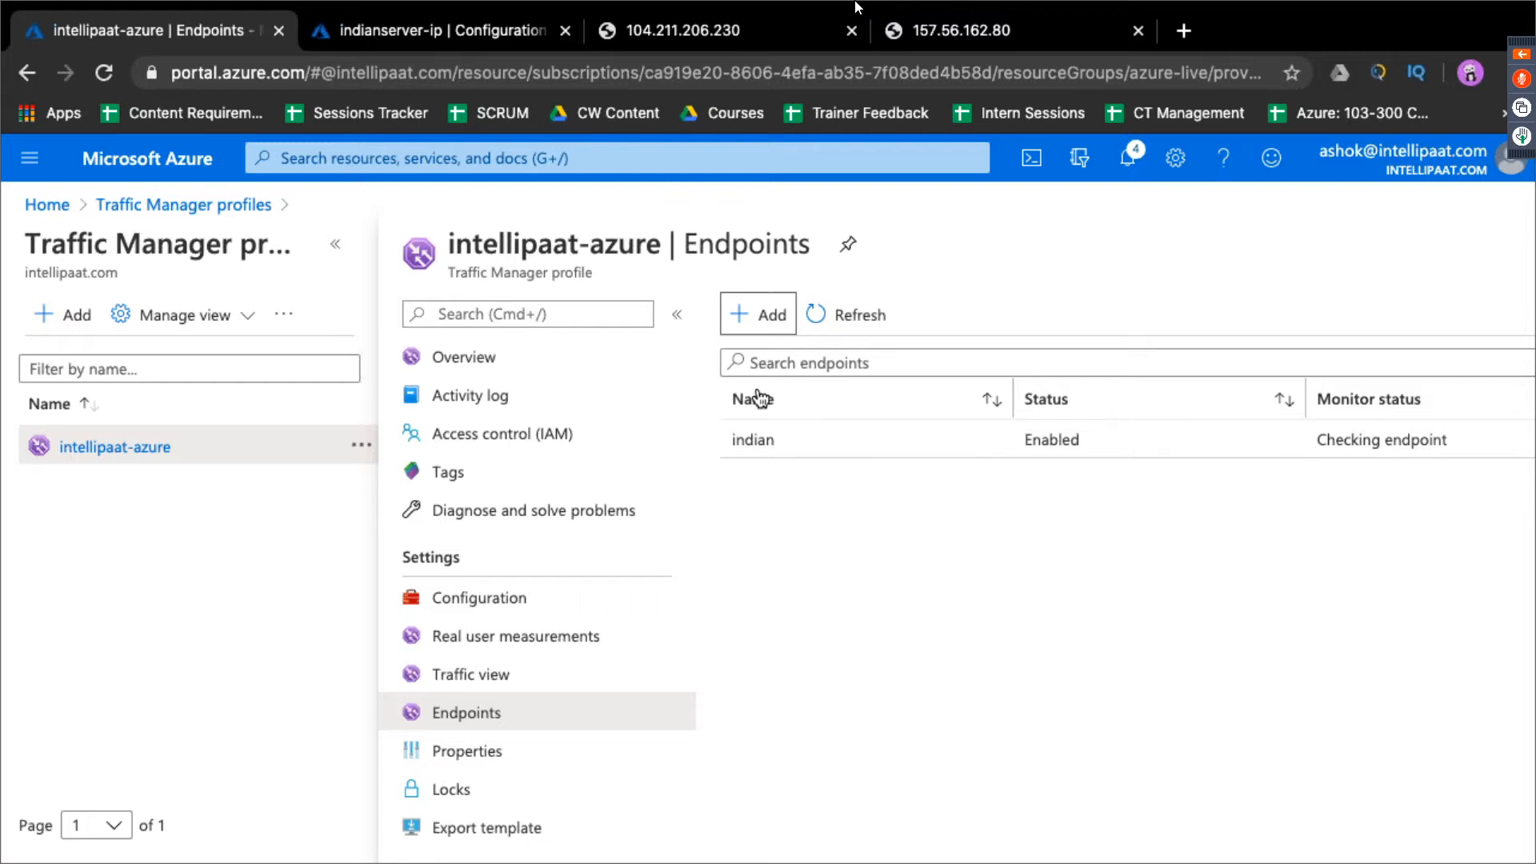
Start another endpoint and name it 'USserver'
{"action": "left_click", "coordinate": [766, 325]}
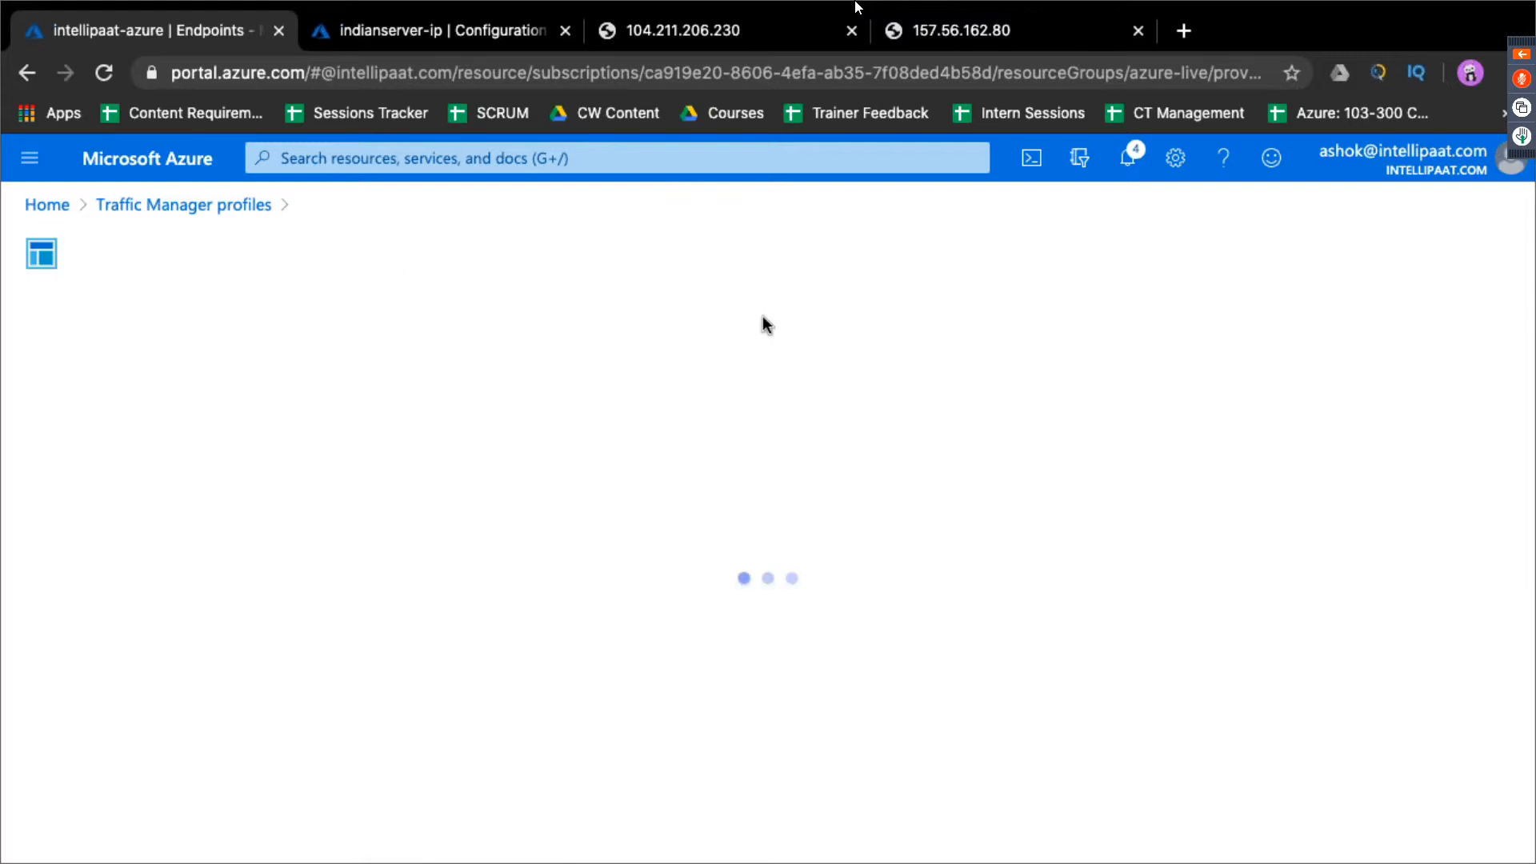
{"action": "left_click", "coordinate": [543, 417]}
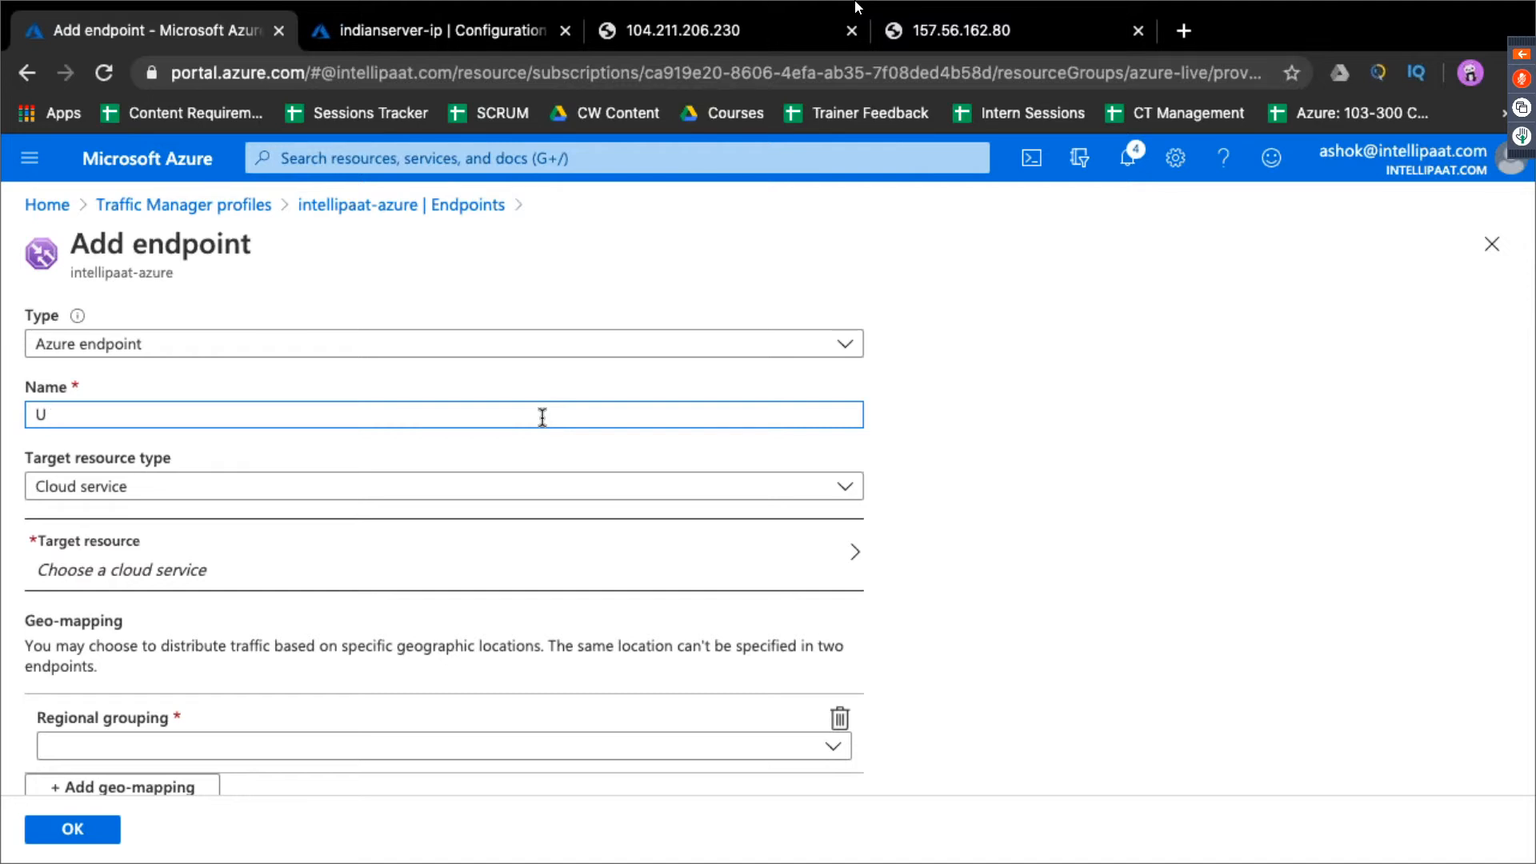
{"action": "type", "text": "USserver"}
In the second tab, go to portal Home and open the azure-live resource group
{"action": "left_click", "coordinate": [477, 41]}
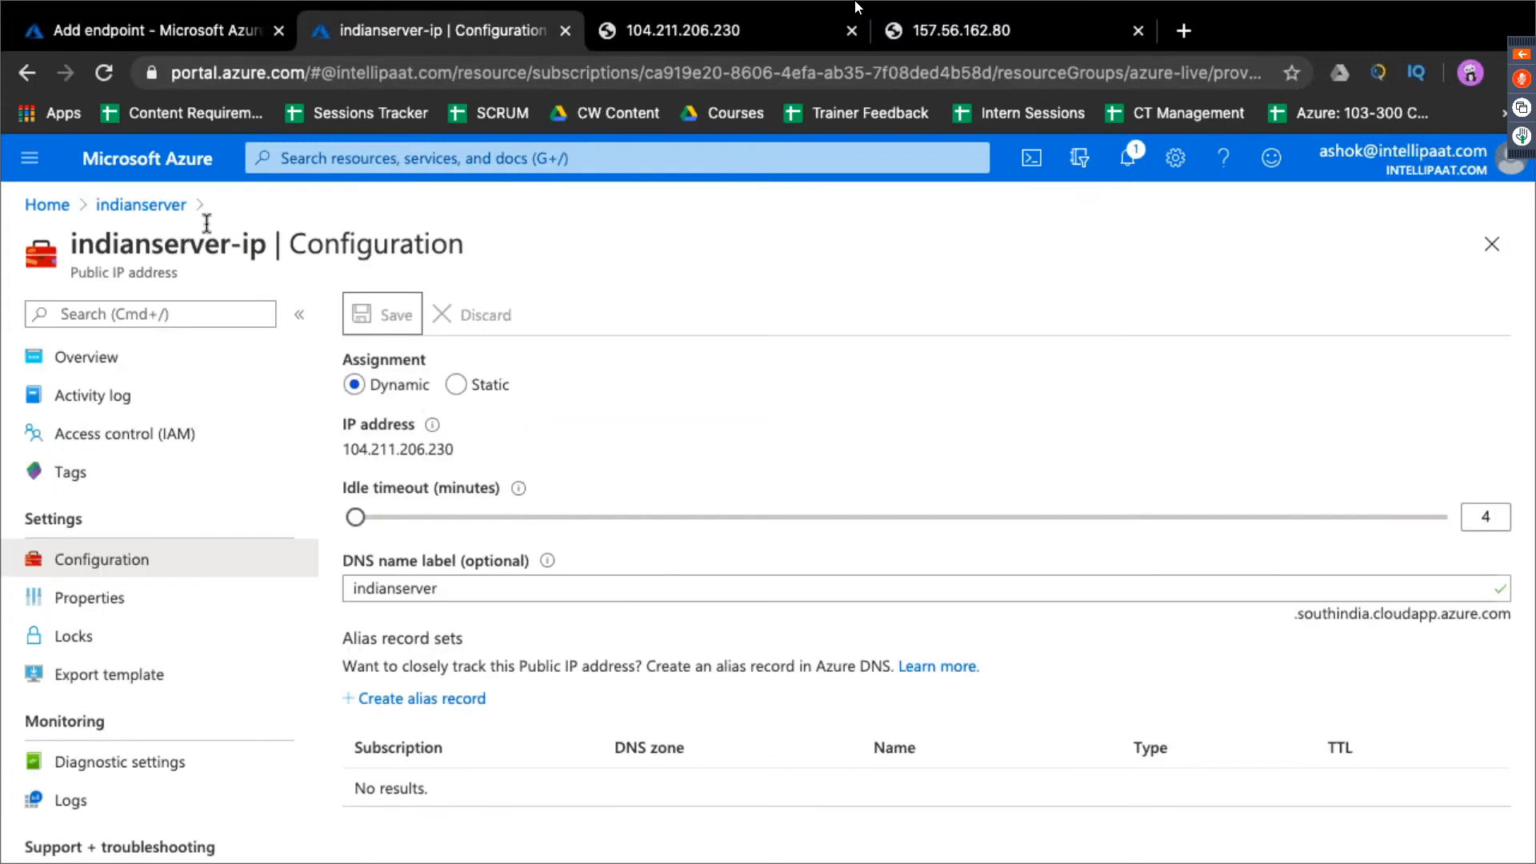
{"action": "left_click", "coordinate": [46, 206]}
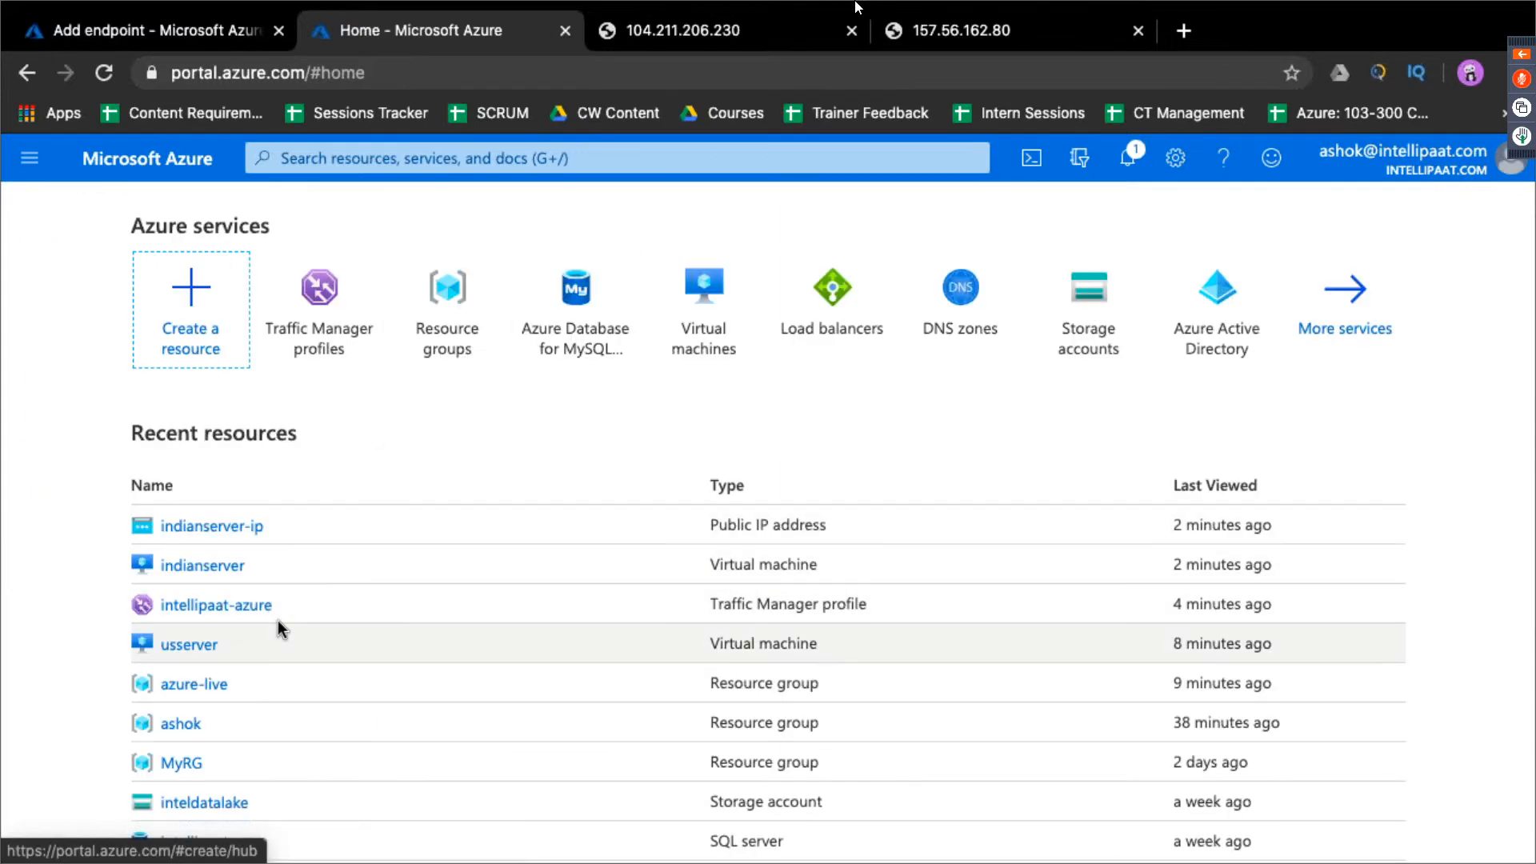
{"action": "scroll", "coordinate": [278, 627], "scroll_direction": "down", "scroll_amount": 2}
{"action": "scroll", "coordinate": [278, 627], "scroll_direction": "down", "scroll_amount": 1}
{"action": "scroll", "coordinate": [277, 627], "scroll_direction": "up", "scroll_amount": 1}
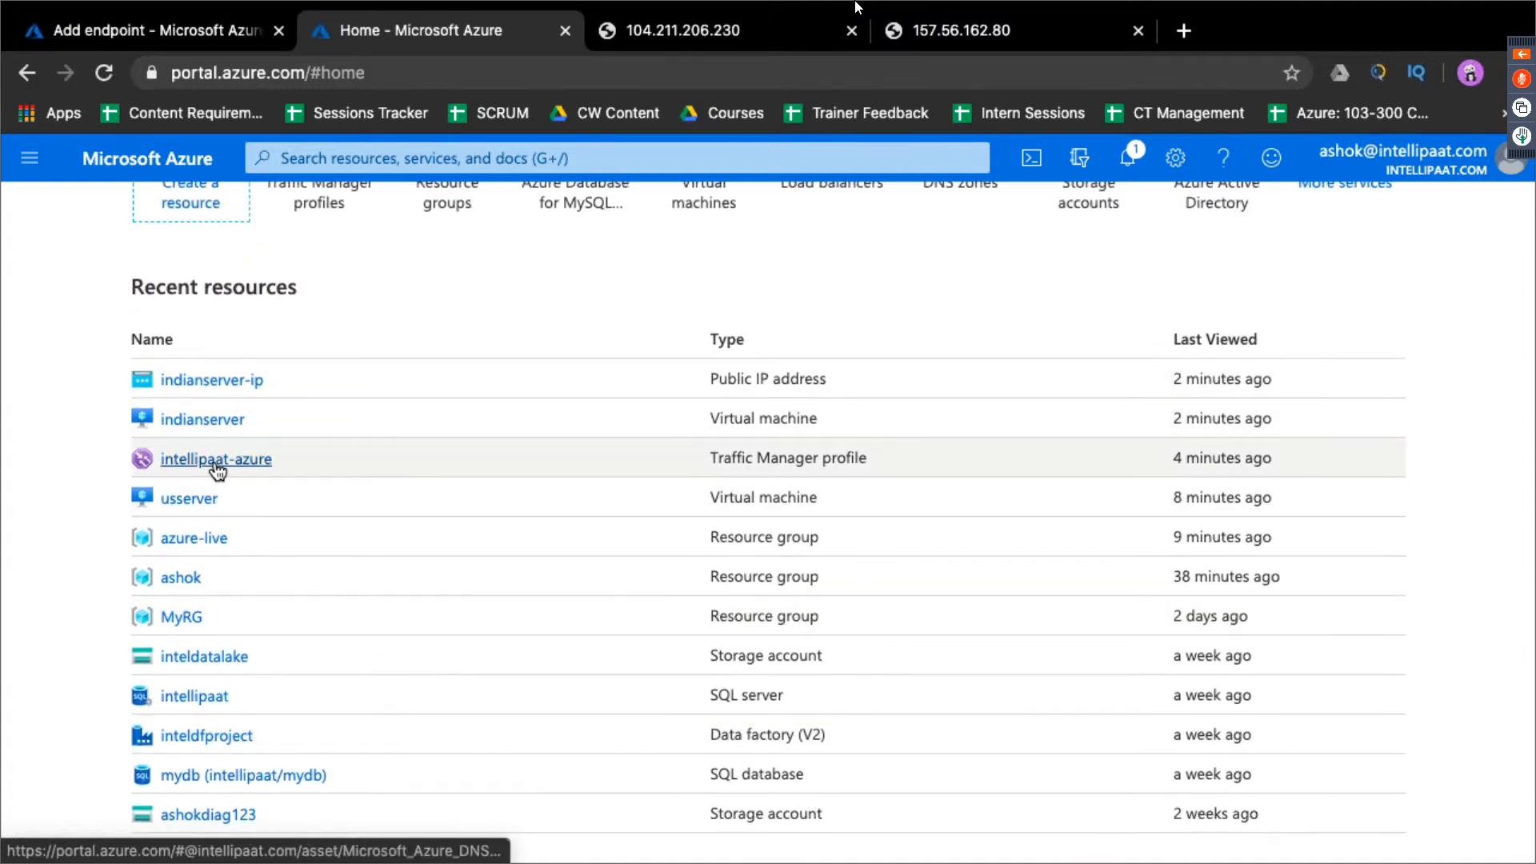
{"action": "left_click", "coordinate": [194, 538]}
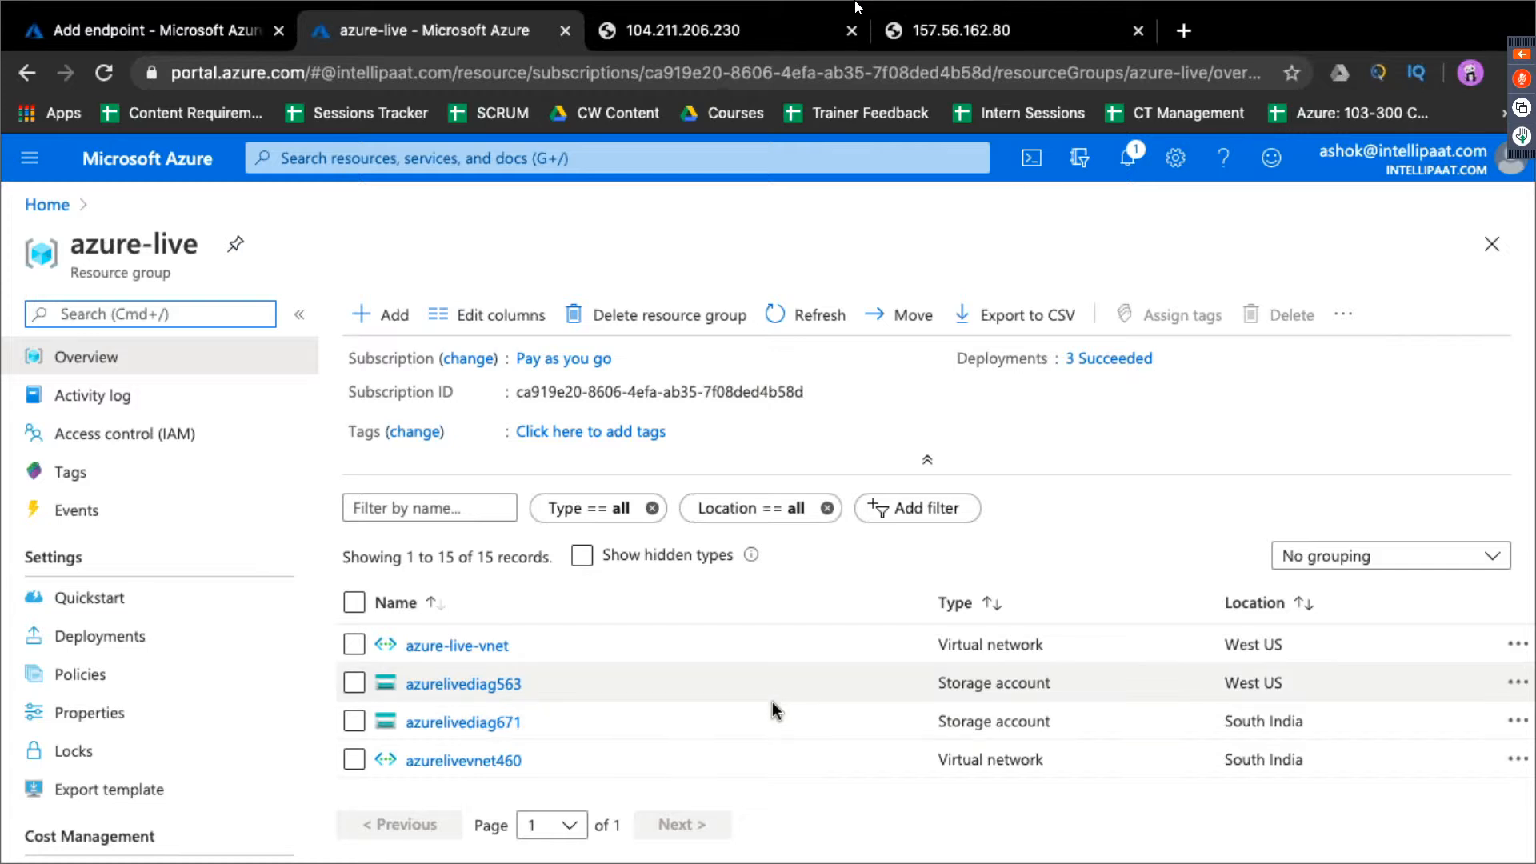
Give usserver-ip the DNS name label 'usserver1' (usserver was taken) and save it
{"action": "scroll", "coordinate": [689, 666], "scroll_direction": "down", "scroll_amount": 5}
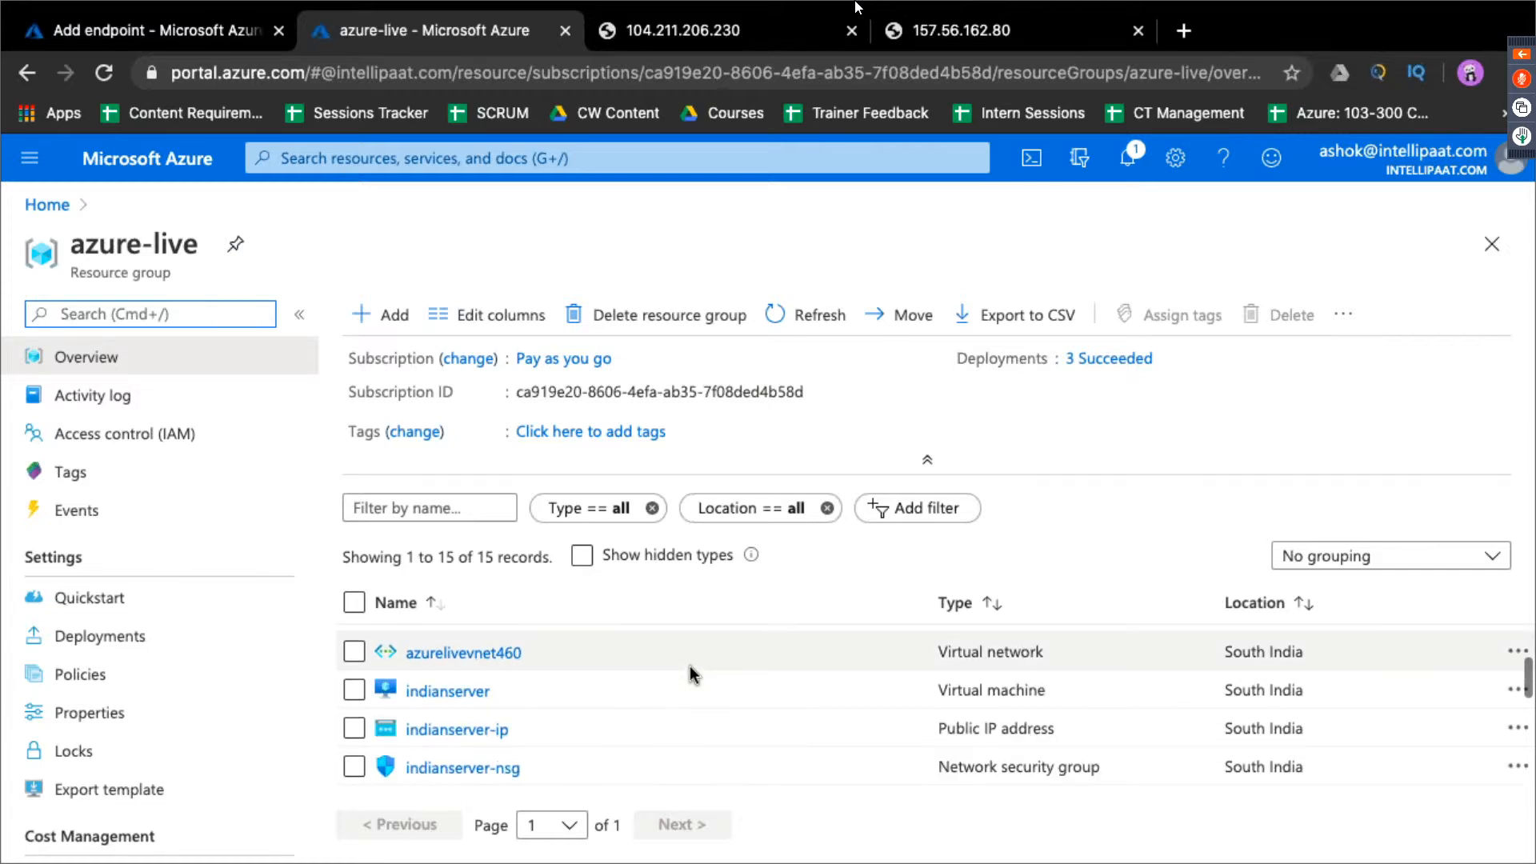
{"action": "scroll", "coordinate": [689, 665], "scroll_direction": "down", "scroll_amount": 2}
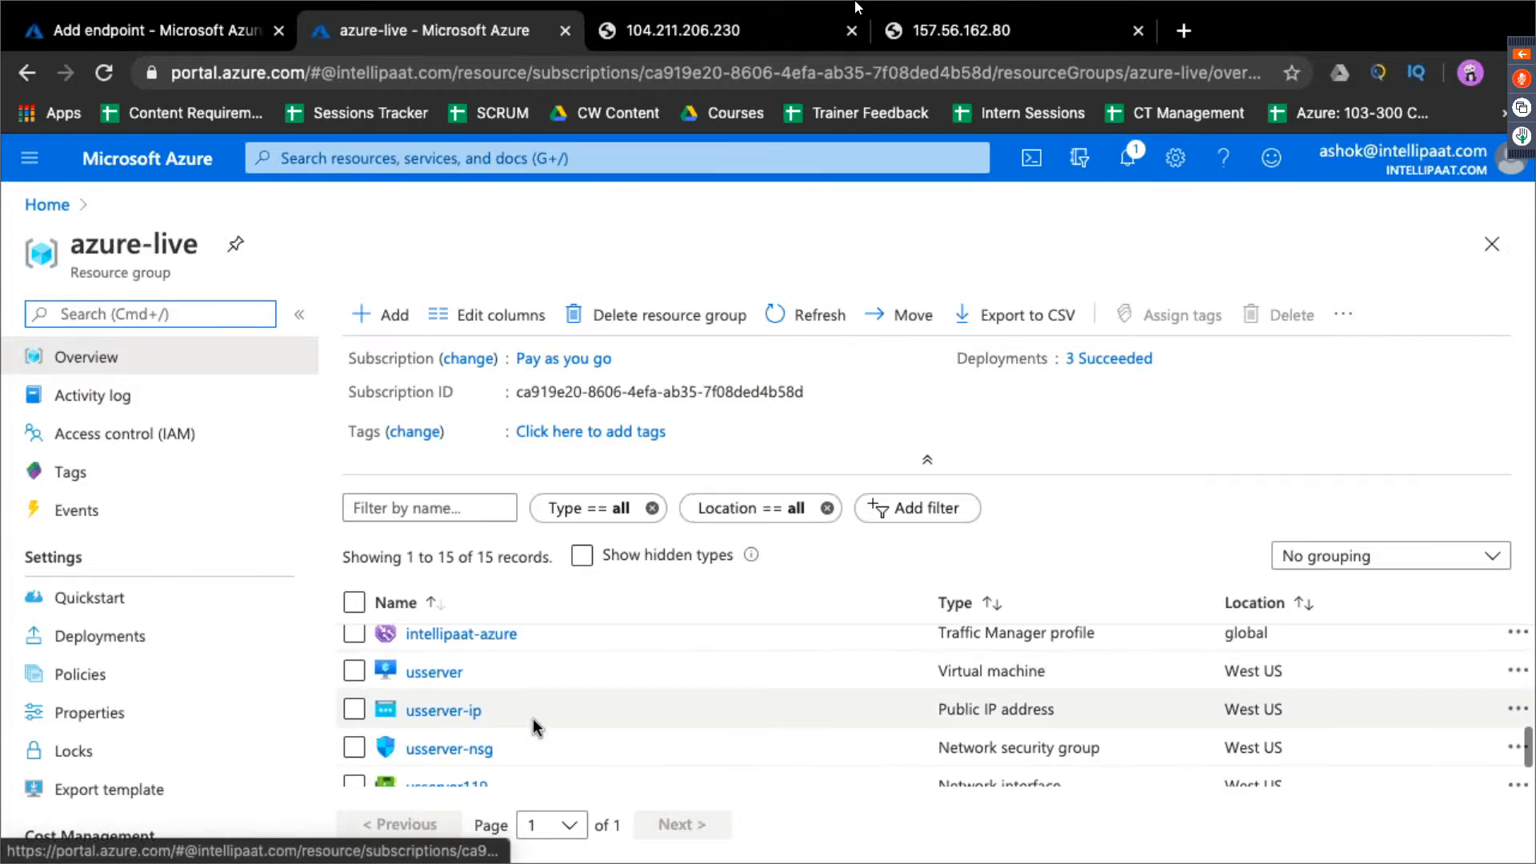
{"action": "left_click", "coordinate": [440, 709]}
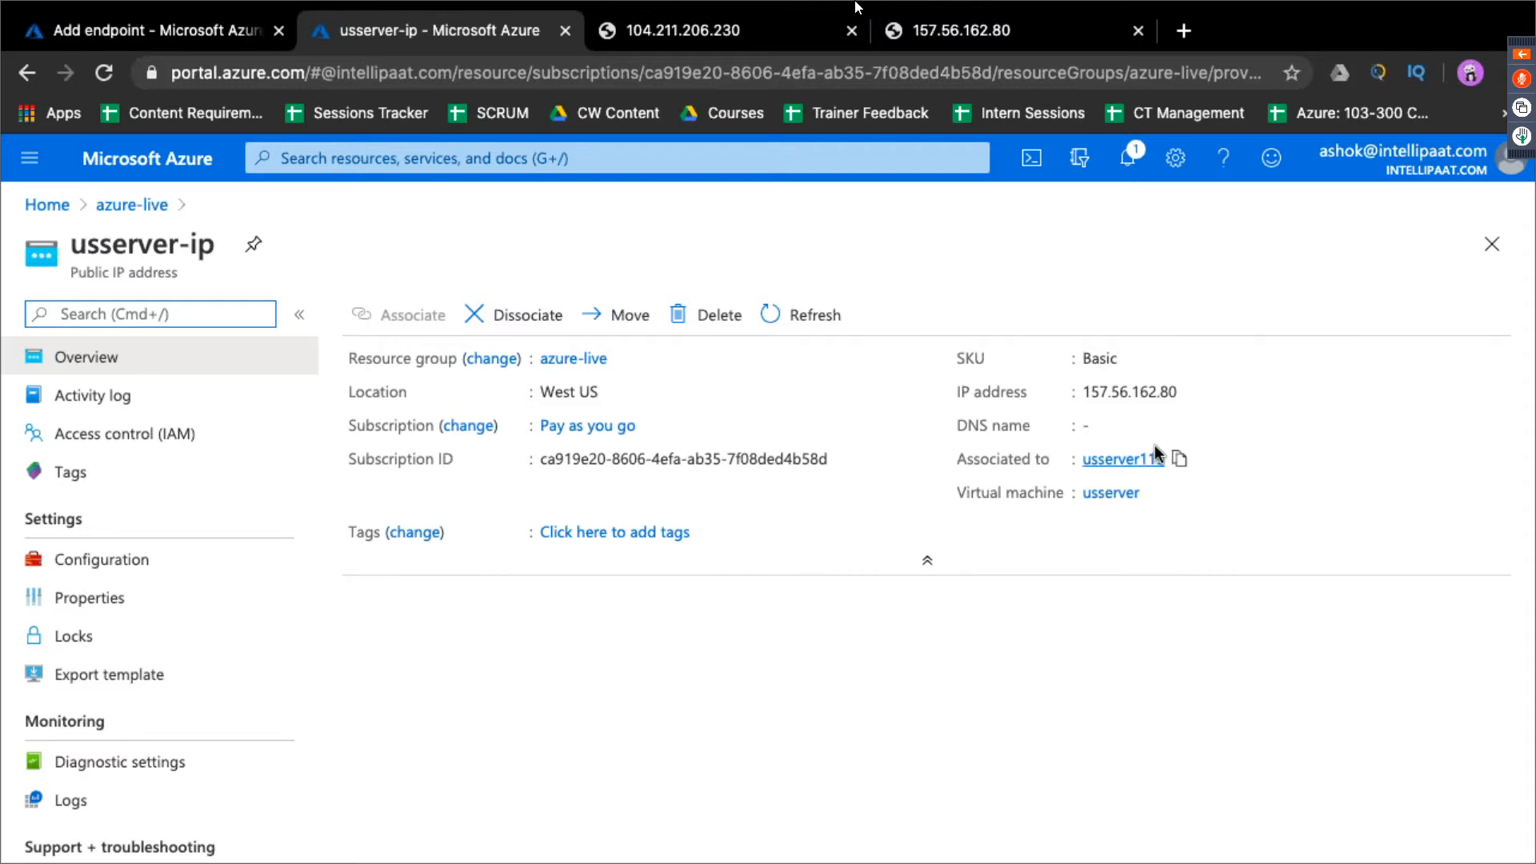
{"action": "left_click", "coordinate": [206, 563]}
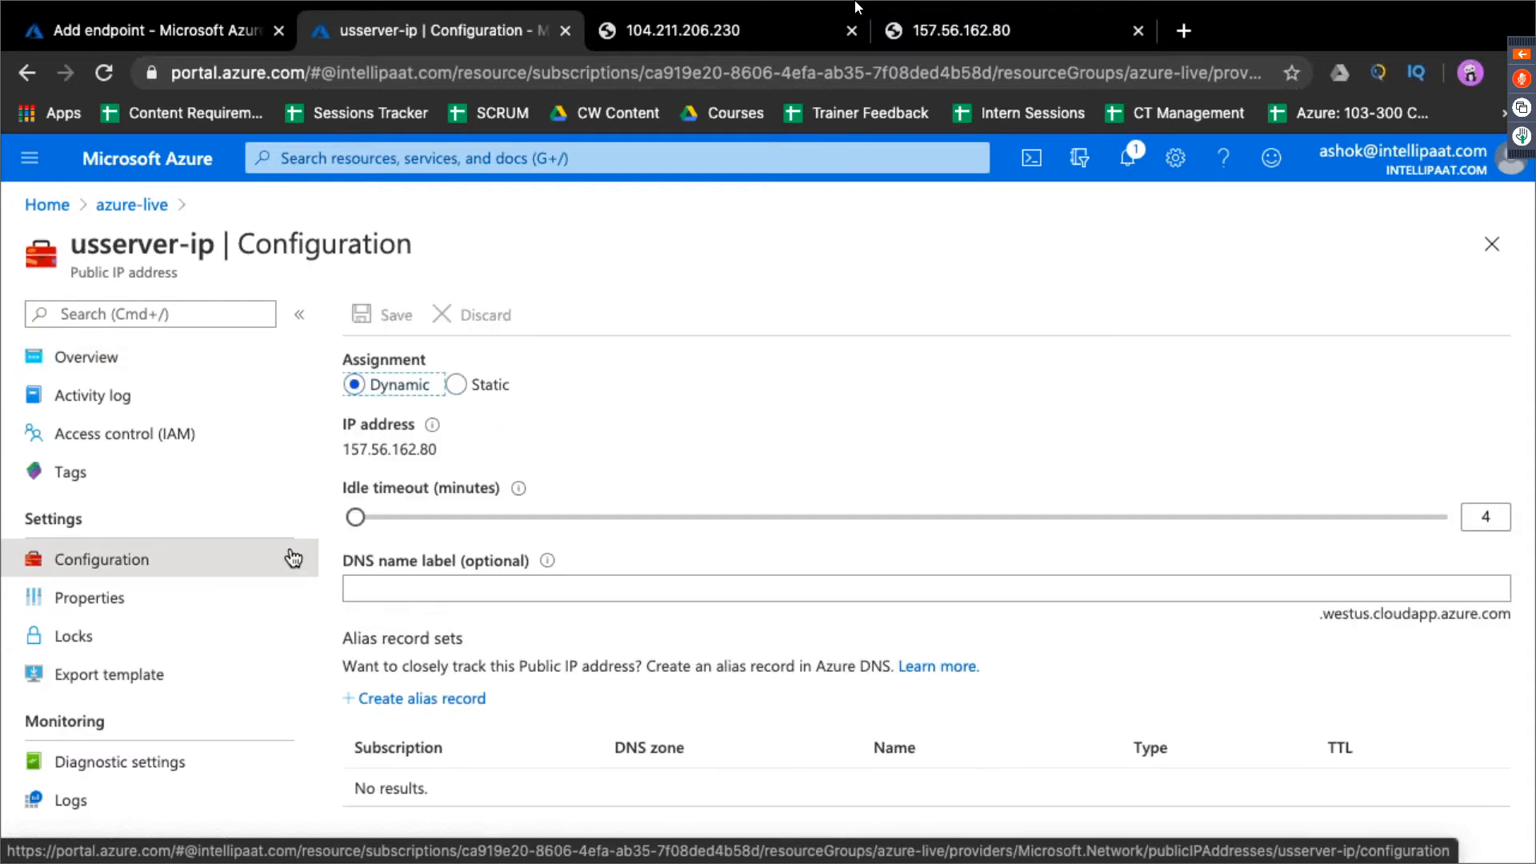
{"action": "left_click", "coordinate": [473, 586]}
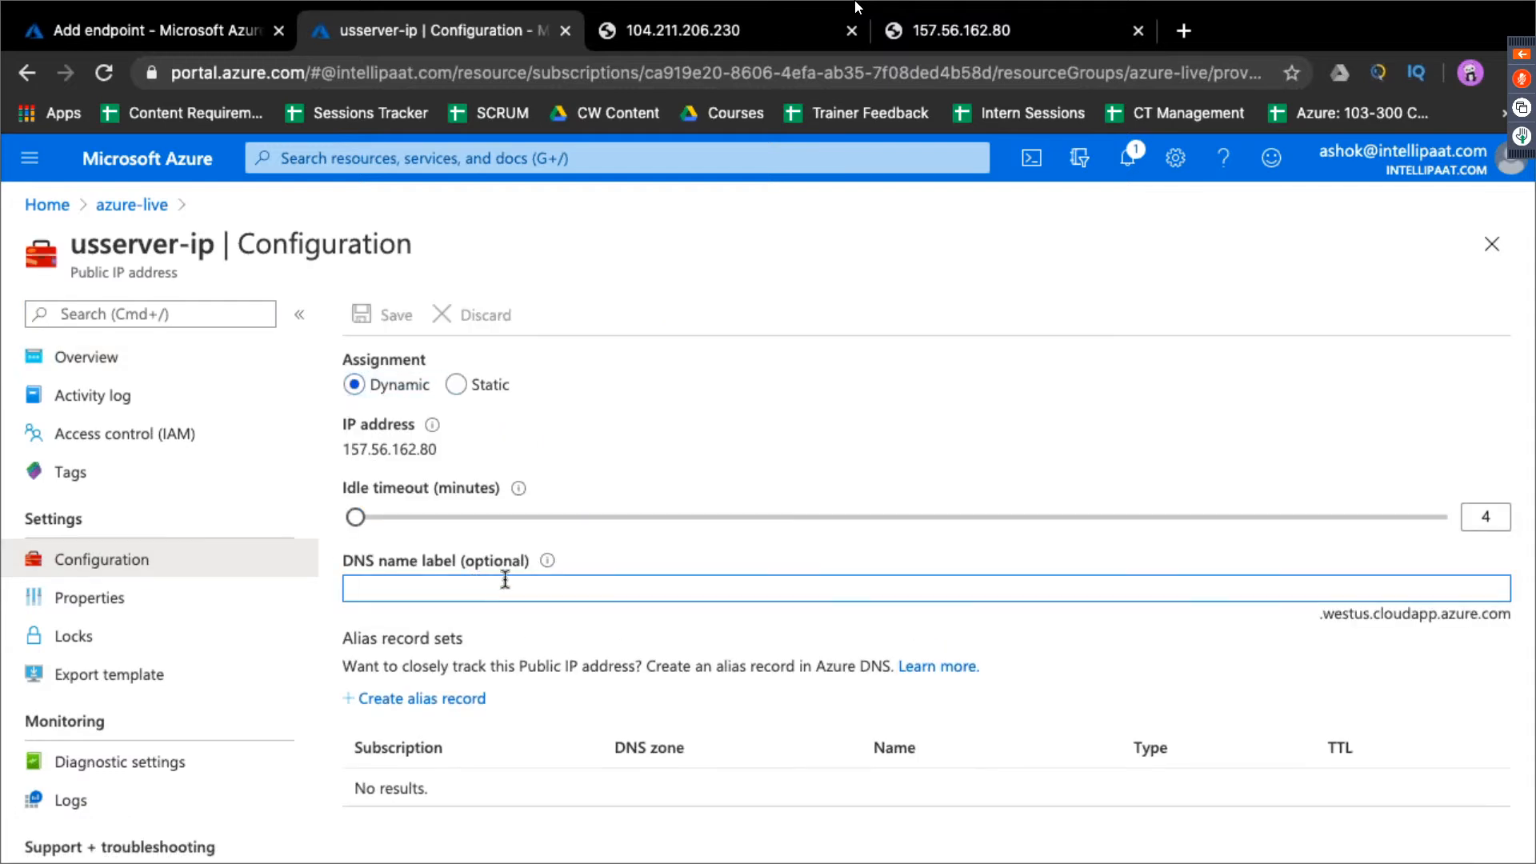
{"action": "type", "text": "usserver"}
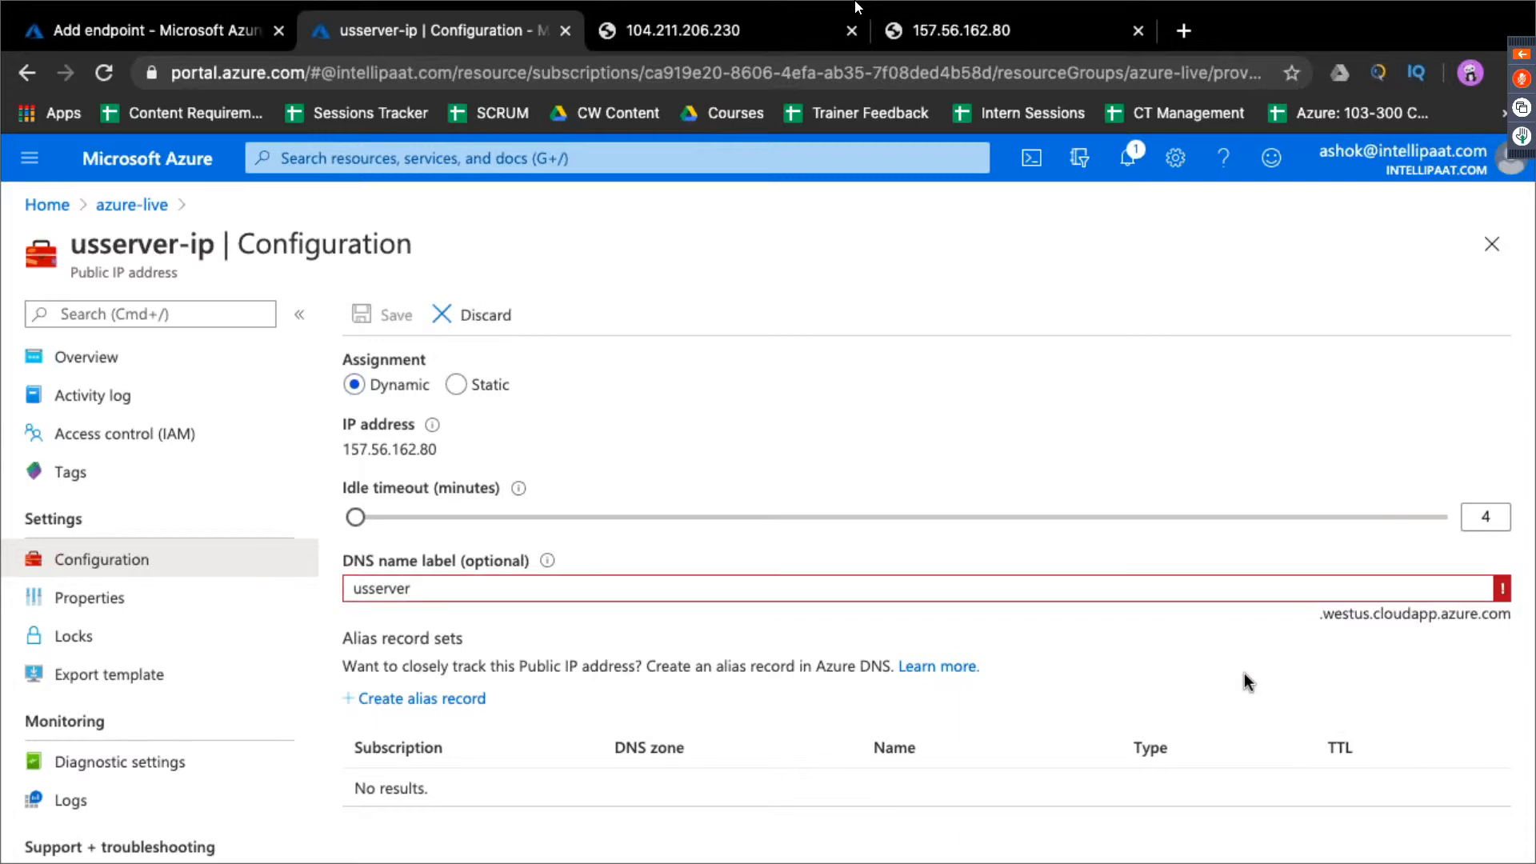
{"action": "mouse_move", "coordinate": [1074, 600]}
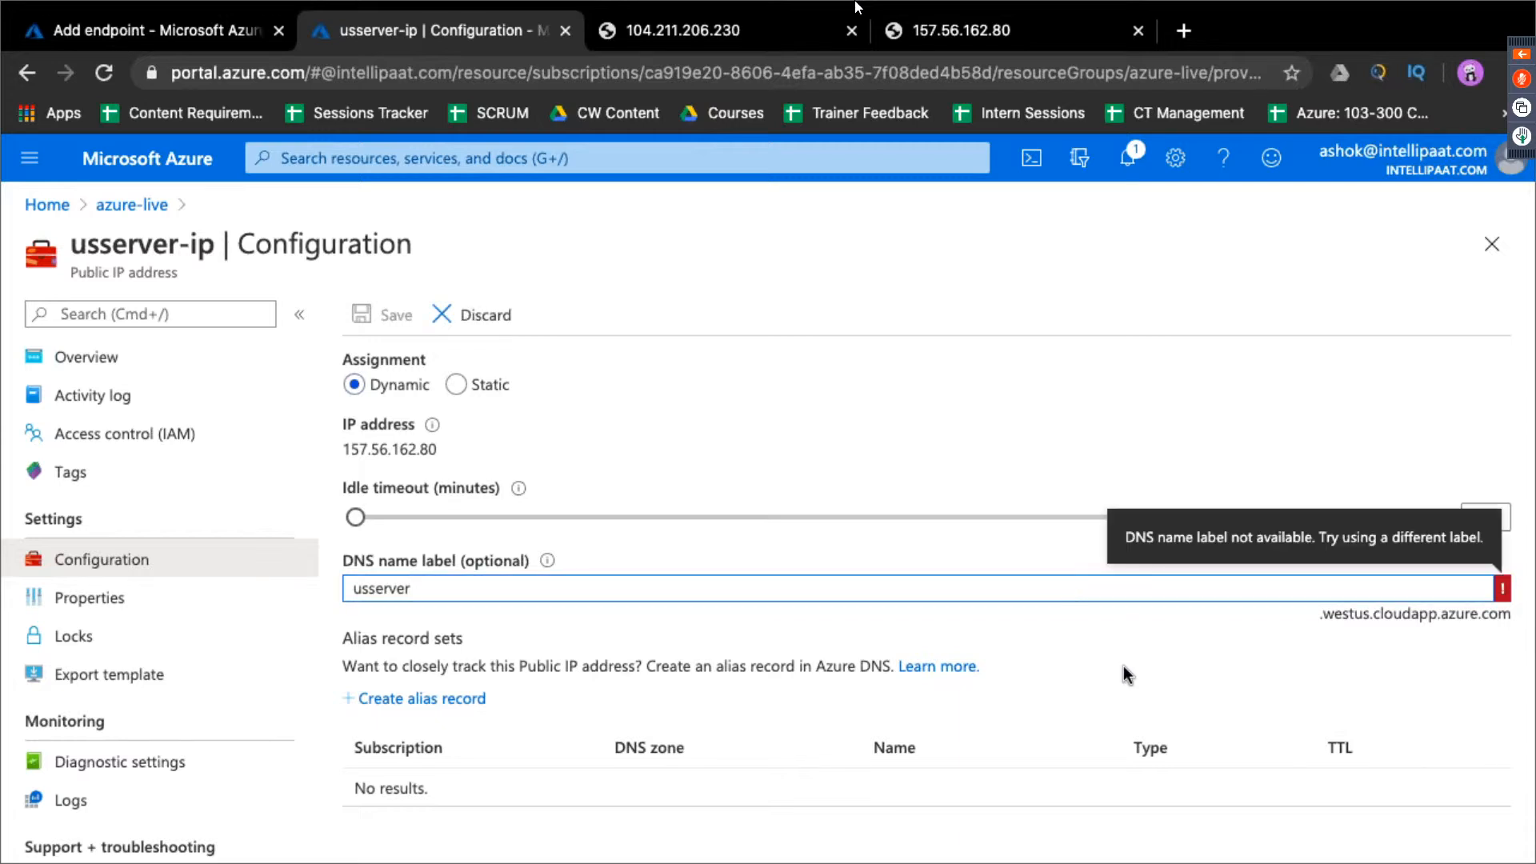
{"action": "type", "text": "1"}
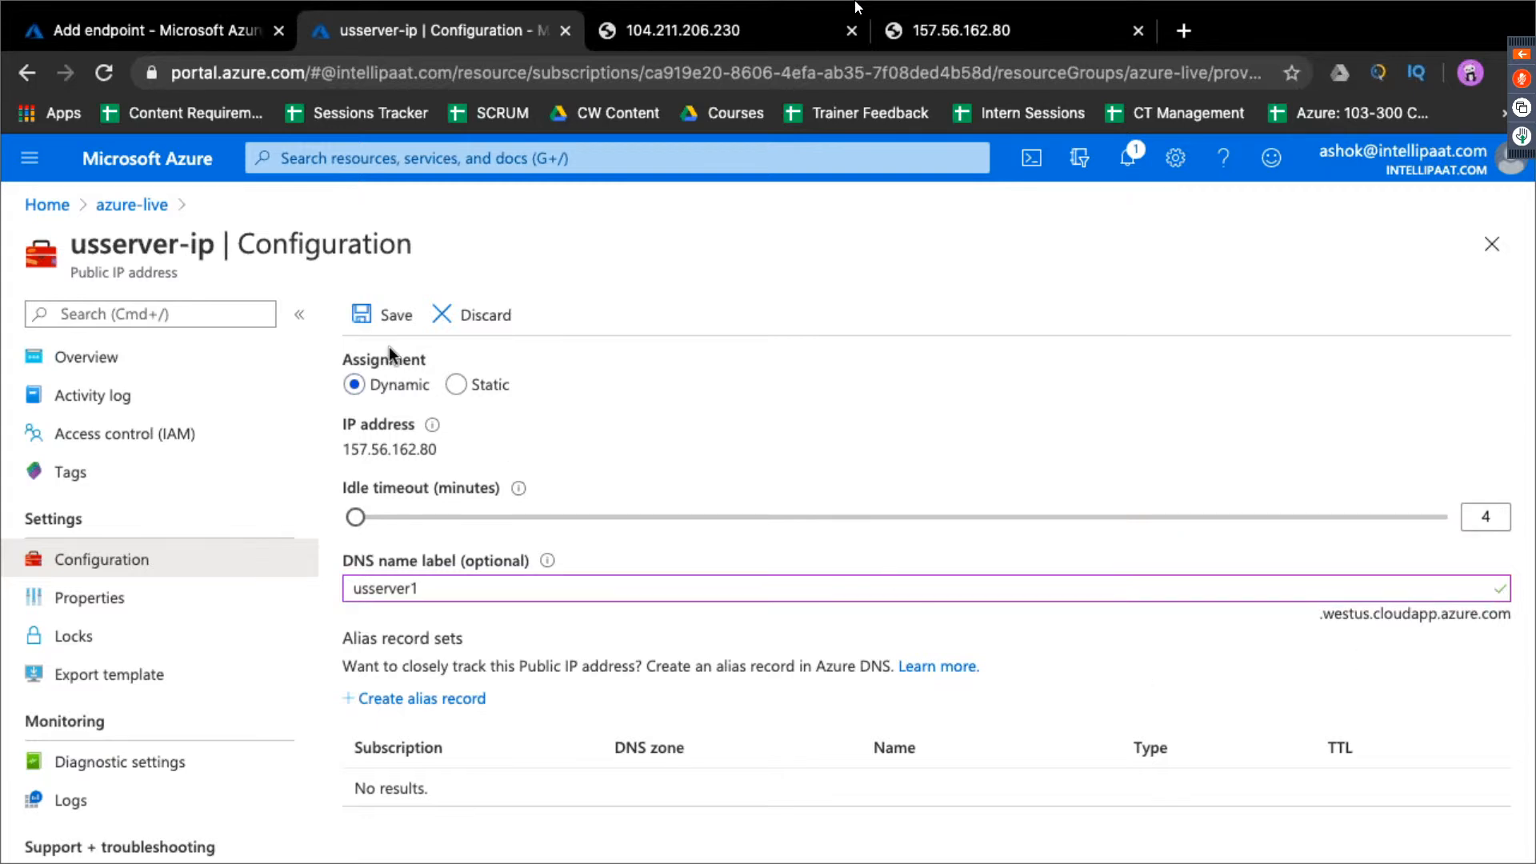
{"action": "left_click", "coordinate": [376, 317]}
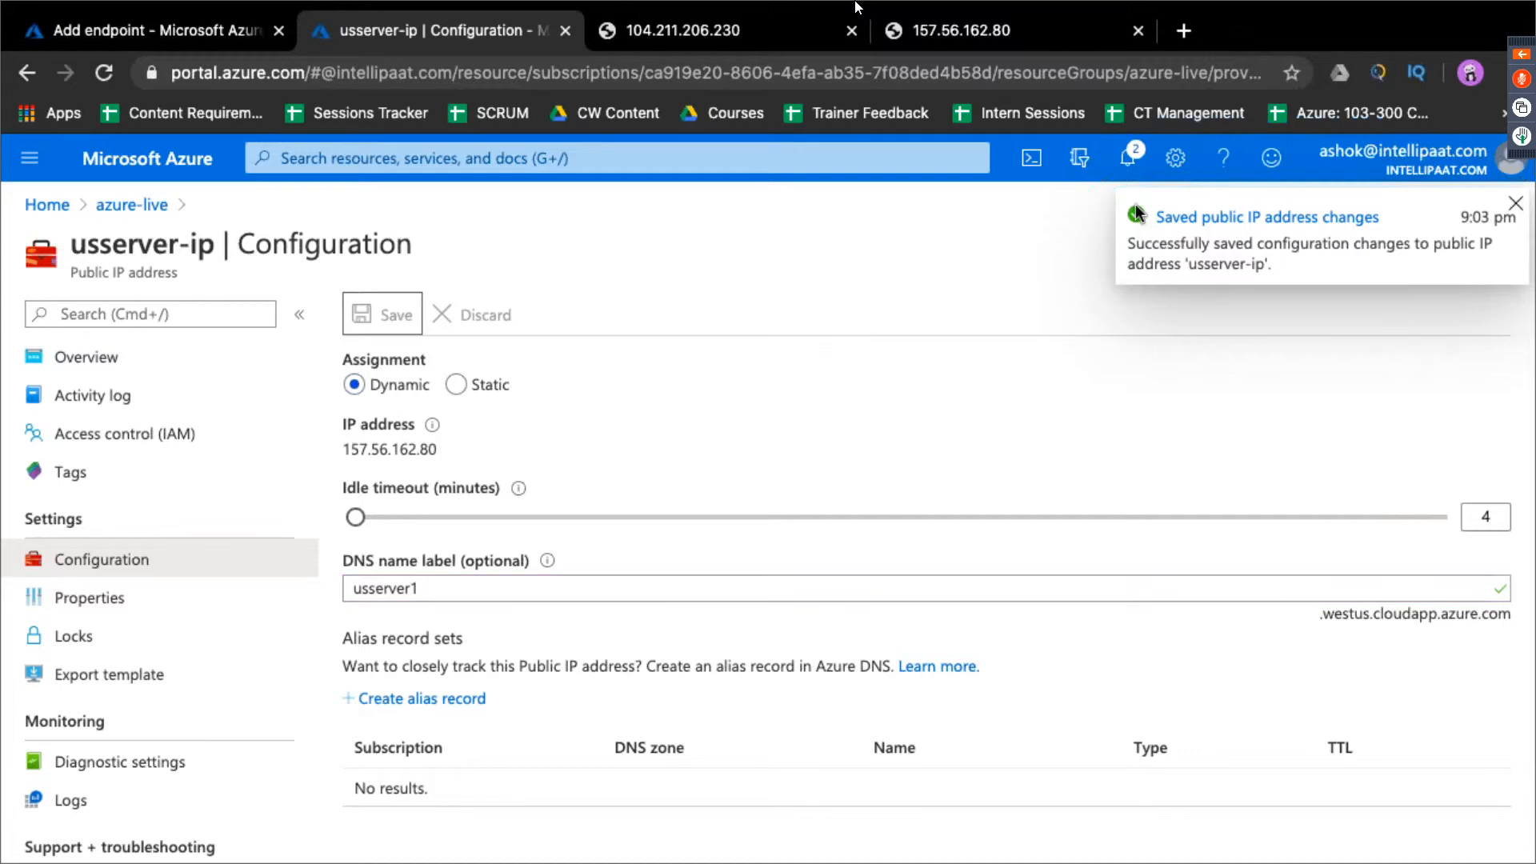
Set the USserver endpoint's target to Public IP address usserver-ip
{"action": "left_click", "coordinate": [188, 11]}
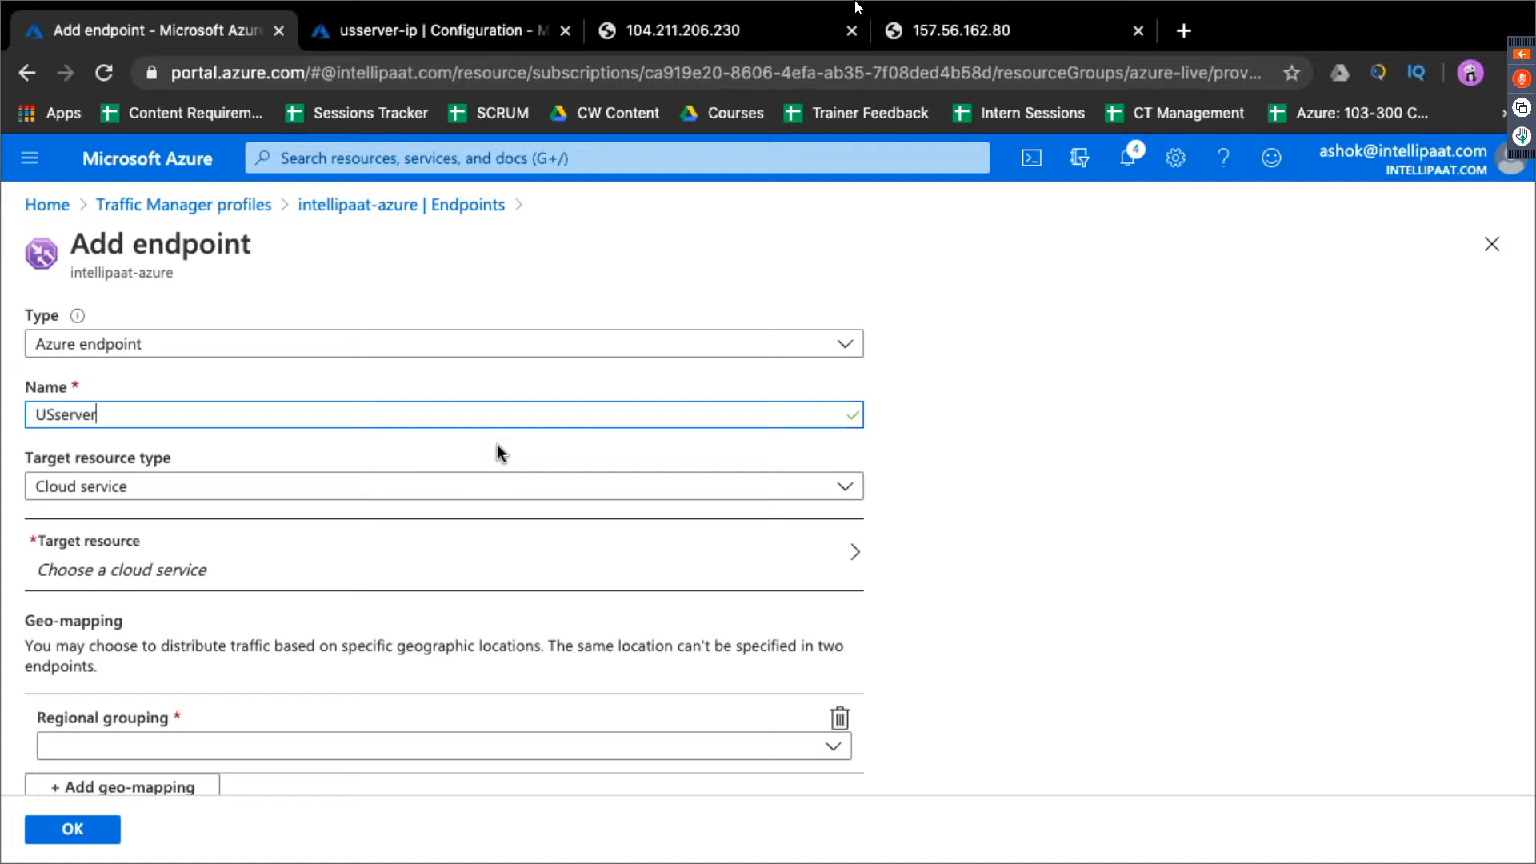
{"action": "scroll", "coordinate": [497, 446], "scroll_direction": "down", "scroll_amount": 2}
{"action": "left_click", "coordinate": [521, 388]}
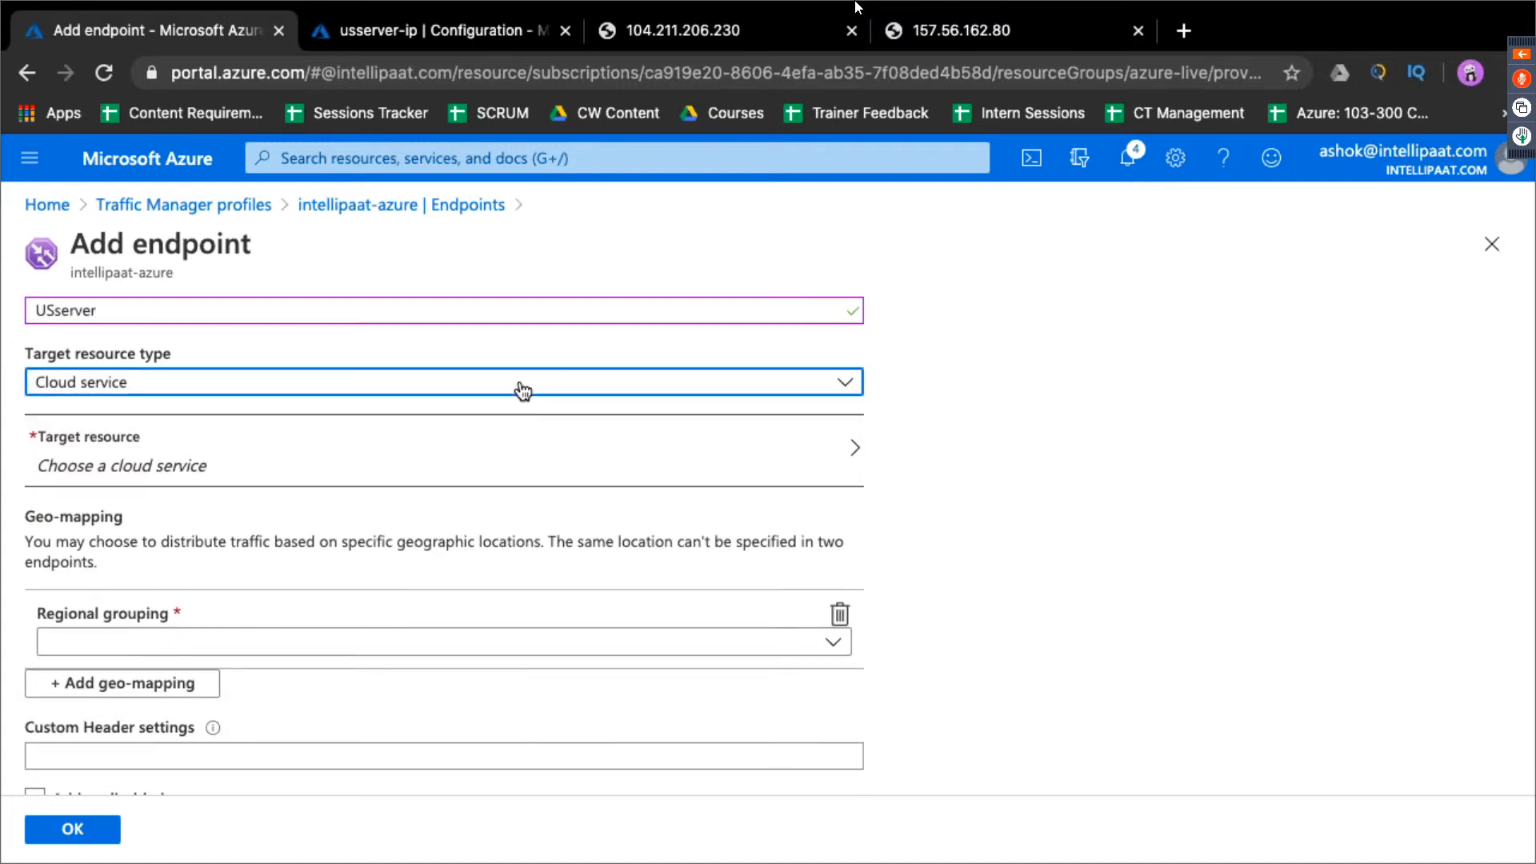
{"action": "left_click", "coordinate": [487, 531]}
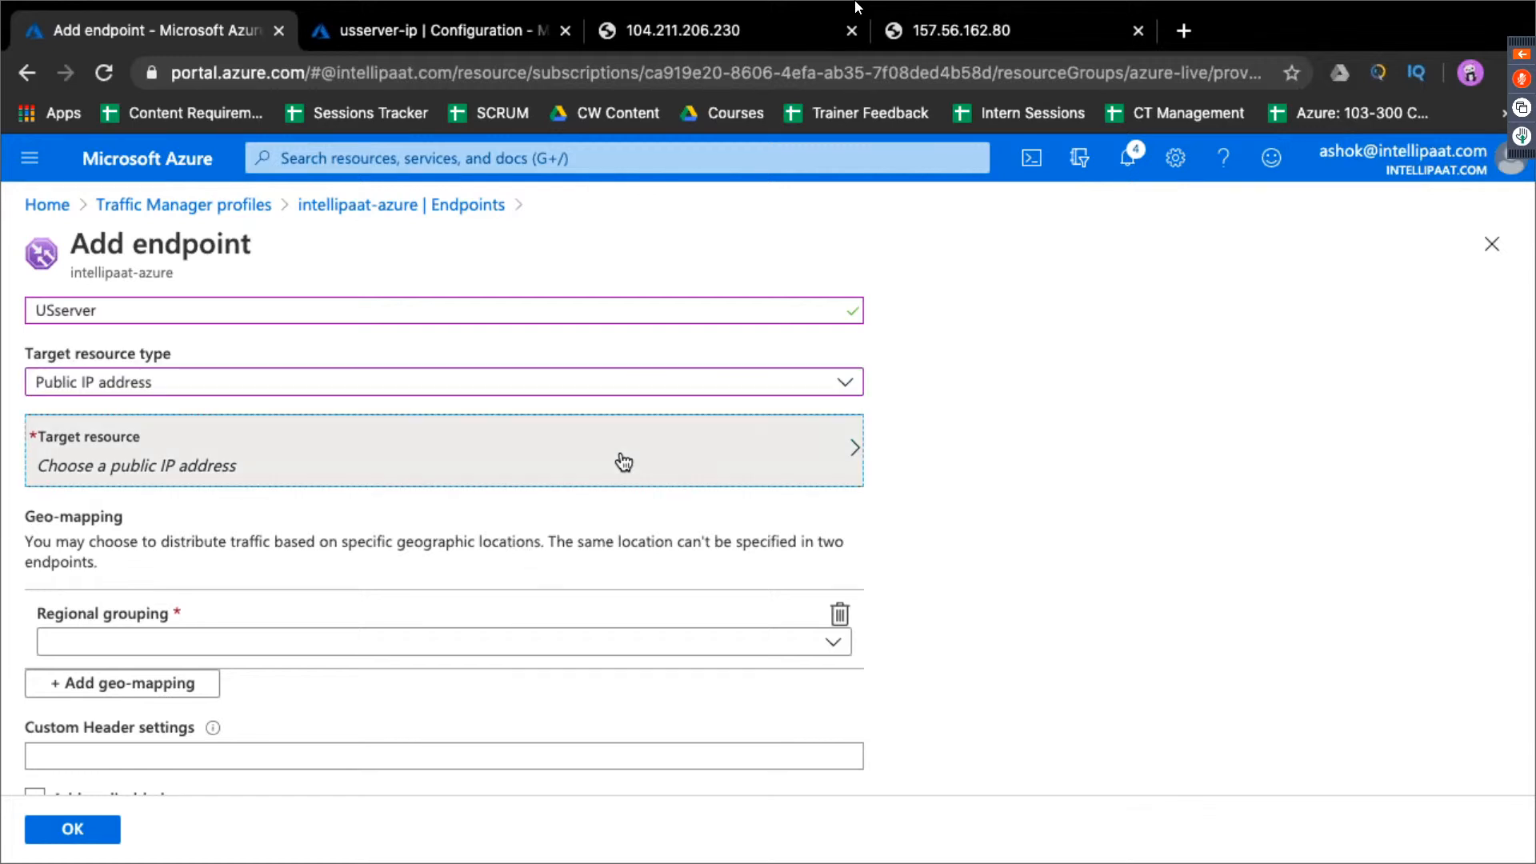
{"action": "left_click", "coordinate": [622, 457]}
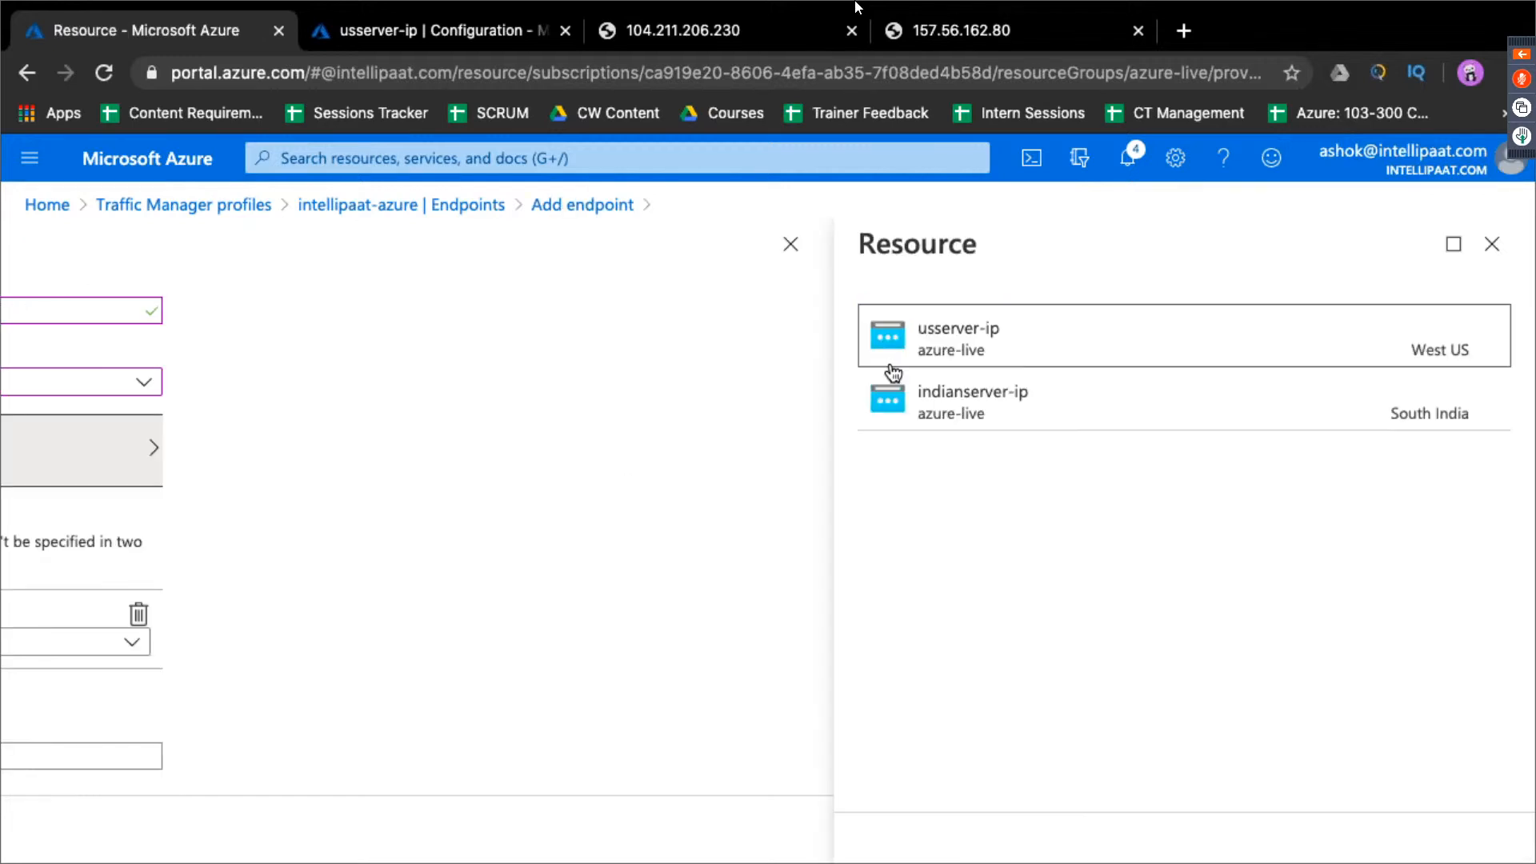
{"action": "left_click", "coordinate": [1003, 351]}
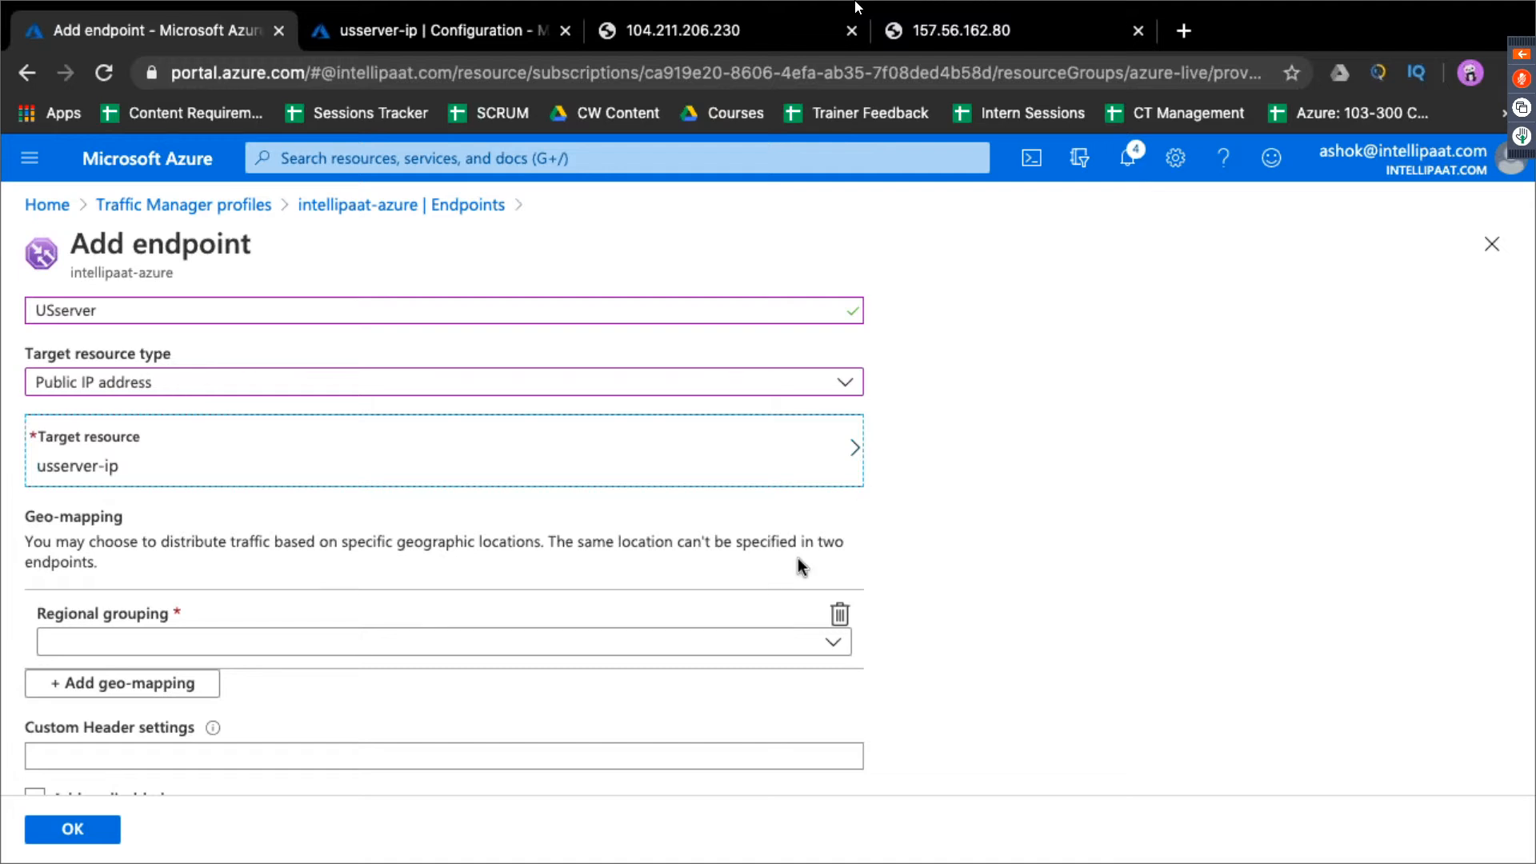
Map it to North America / Central America / Caribbean and create the endpoint
{"action": "left_click", "coordinate": [737, 642]}
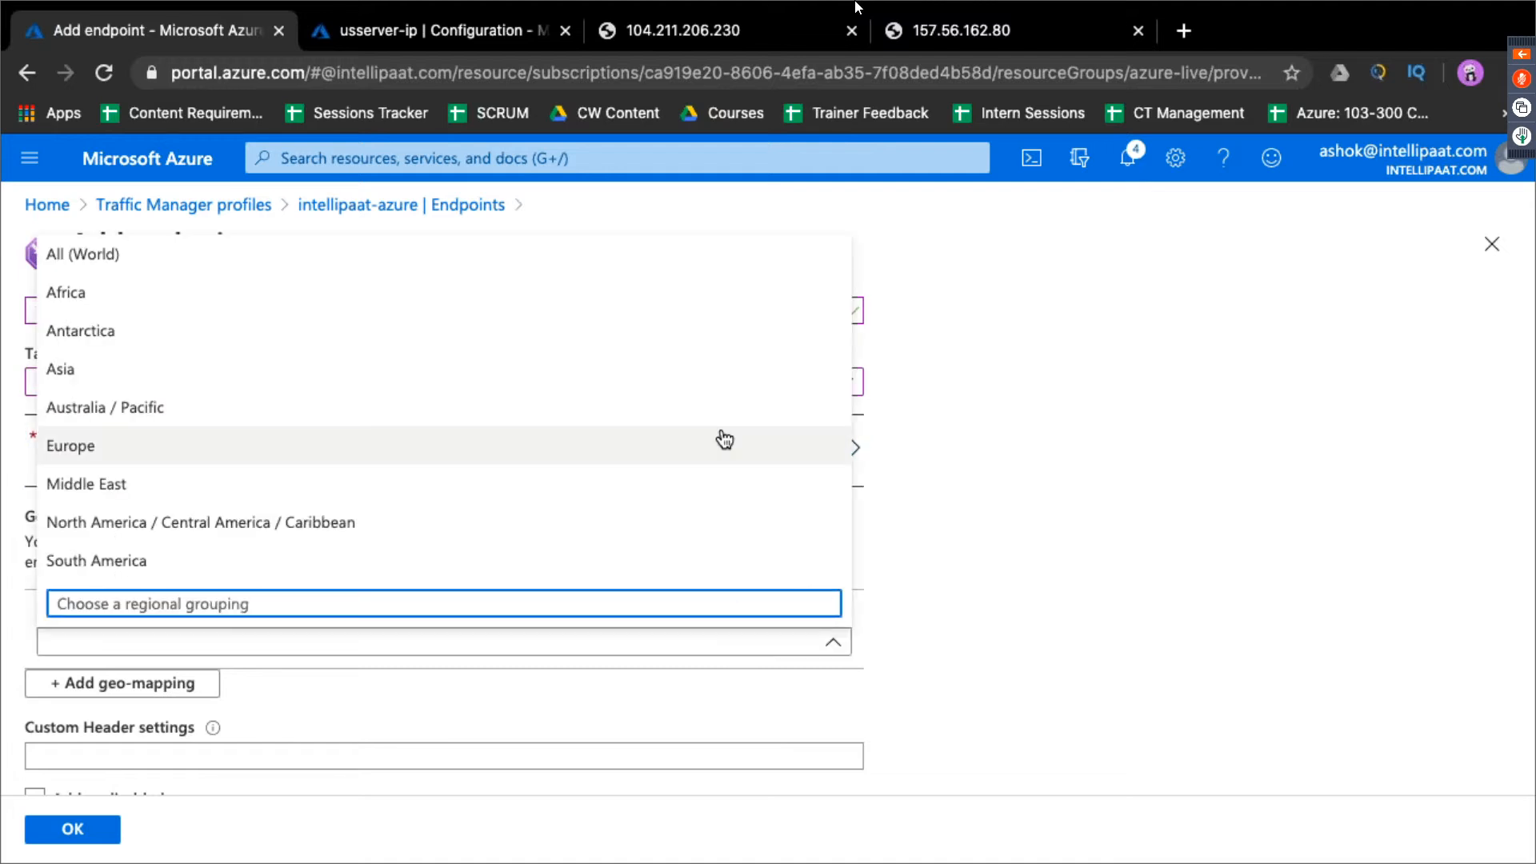
{"action": "left_click", "coordinate": [725, 440]}
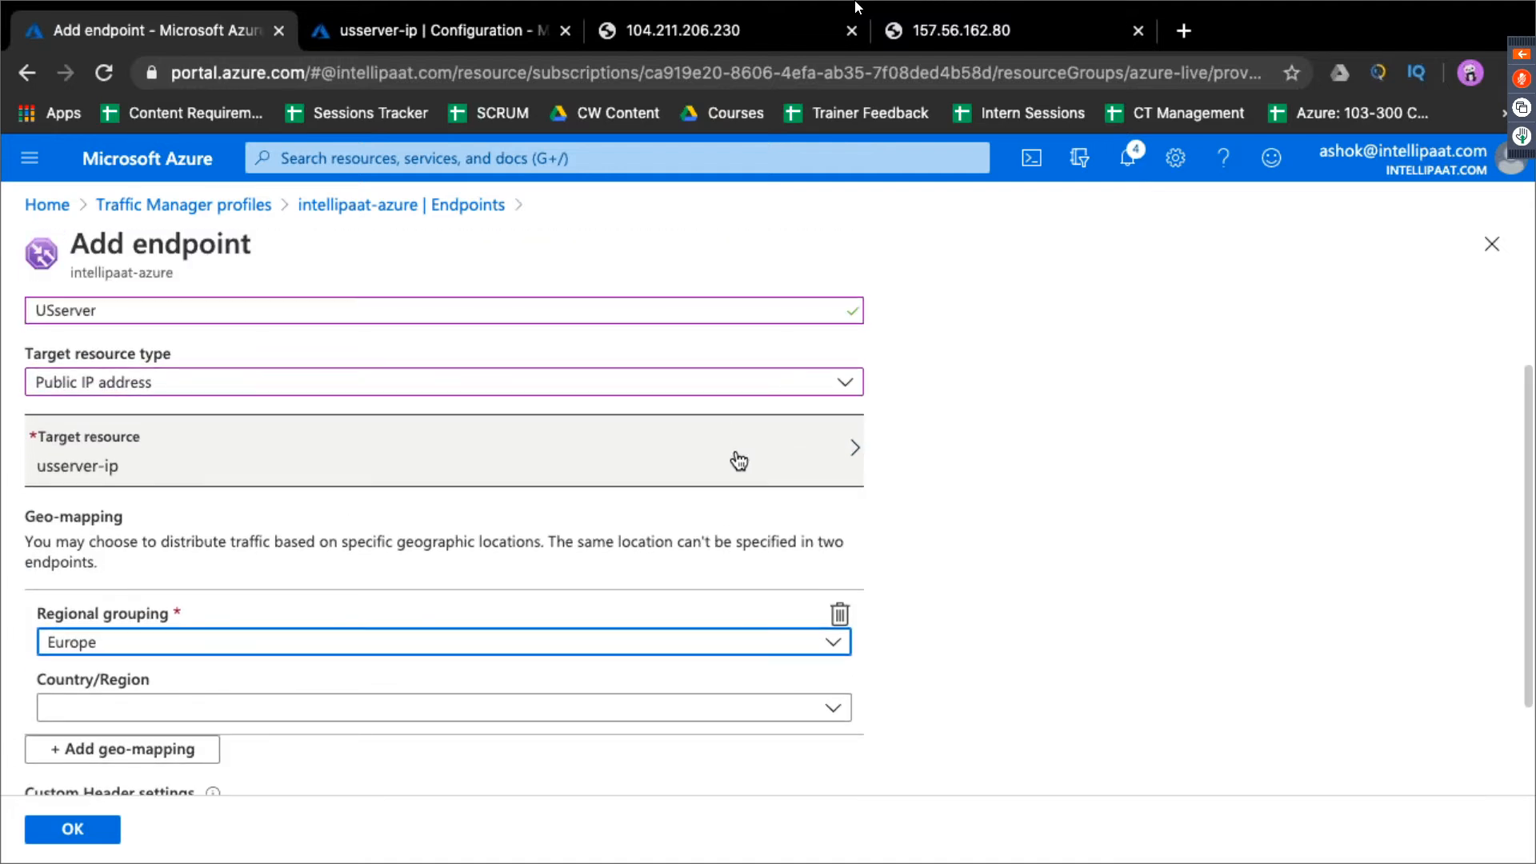
{"action": "left_click", "coordinate": [734, 453]}
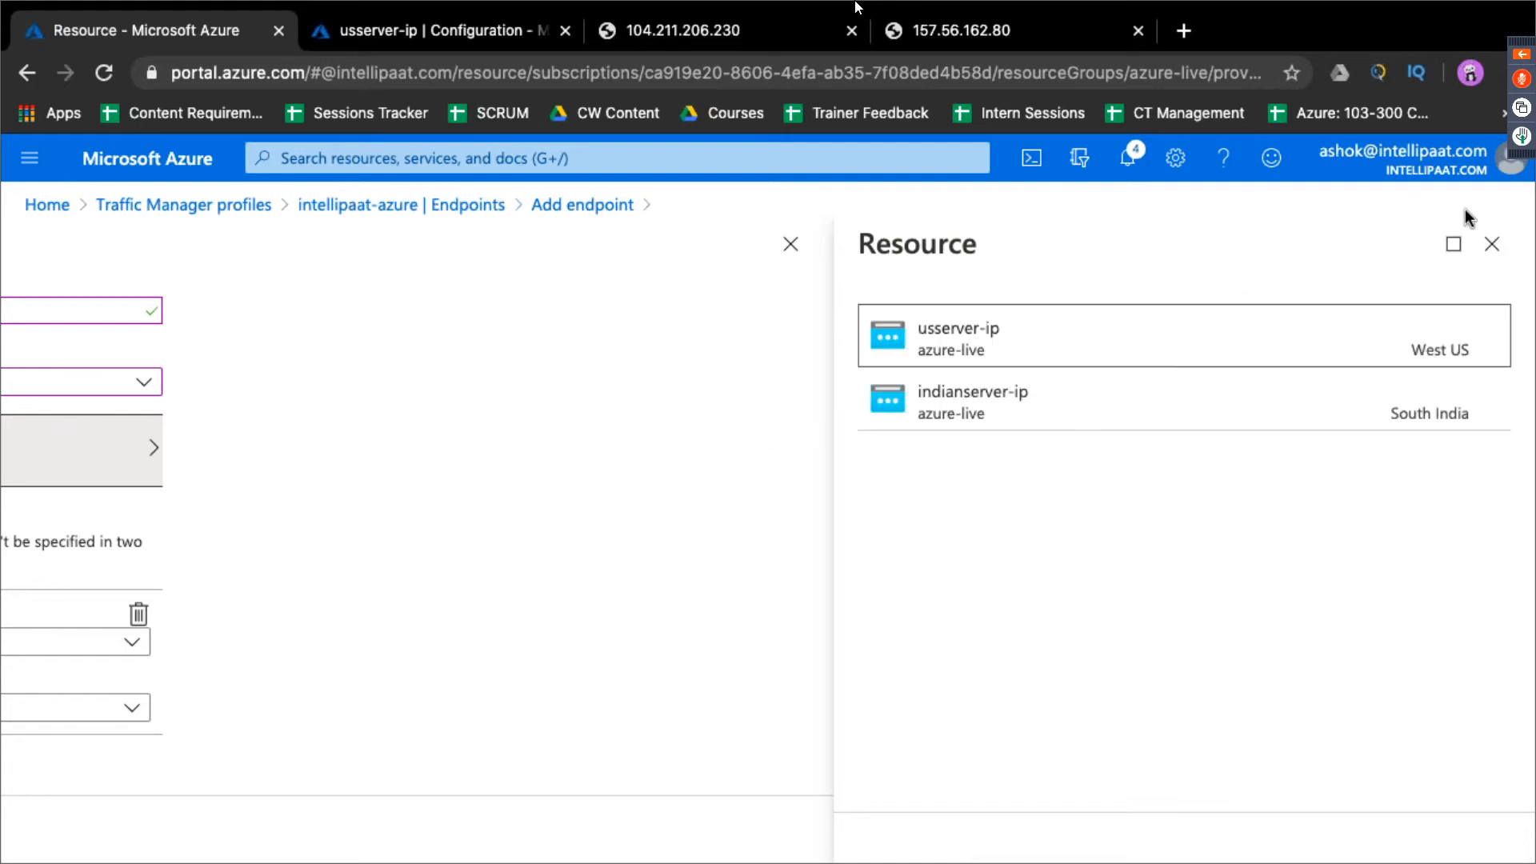
{"action": "left_click", "coordinate": [1490, 240]}
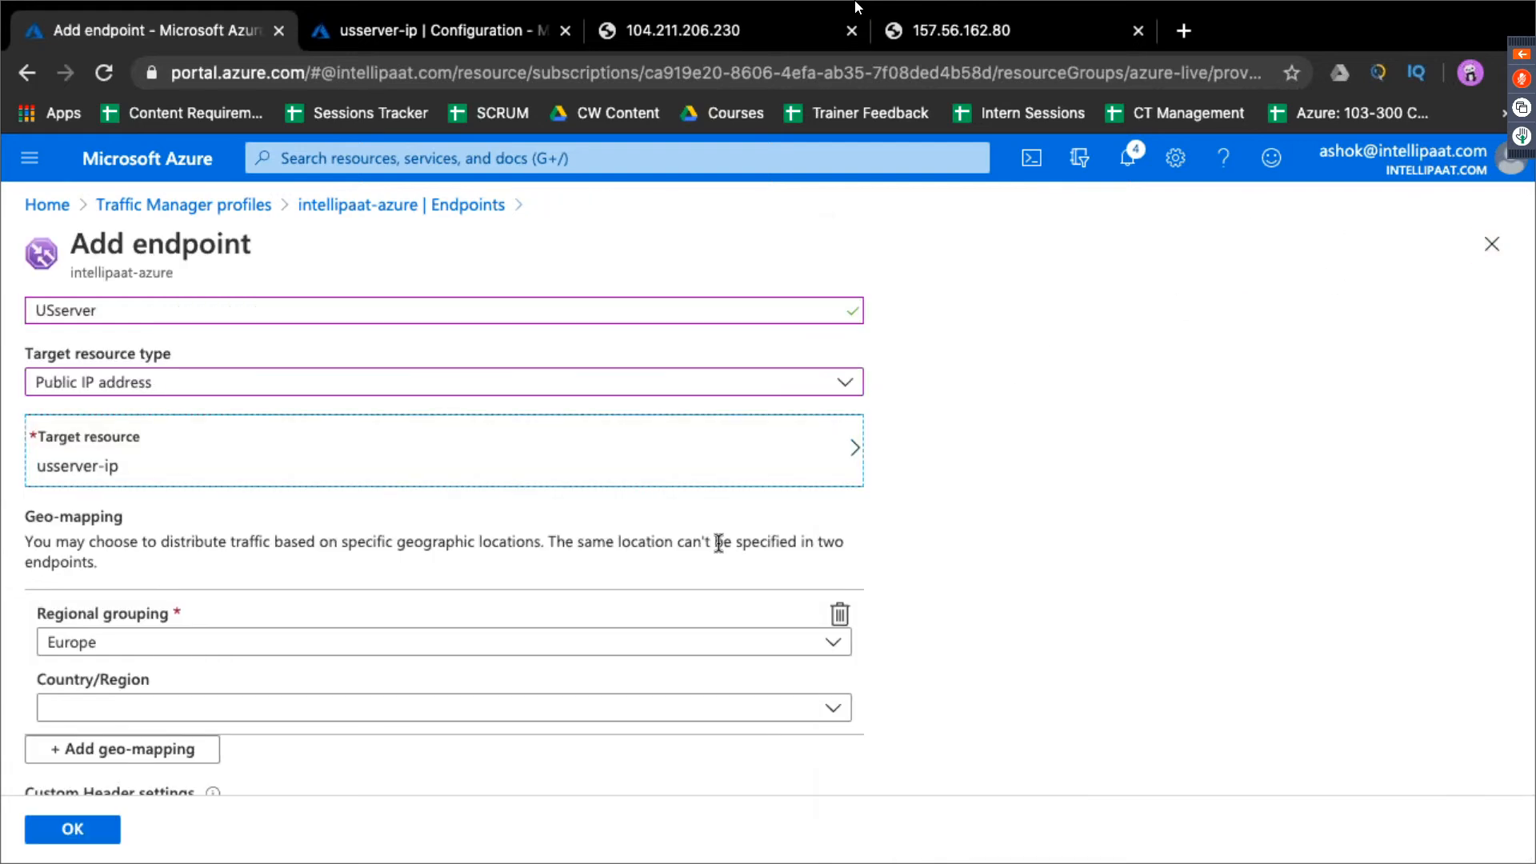
{"action": "left_click", "coordinate": [577, 645]}
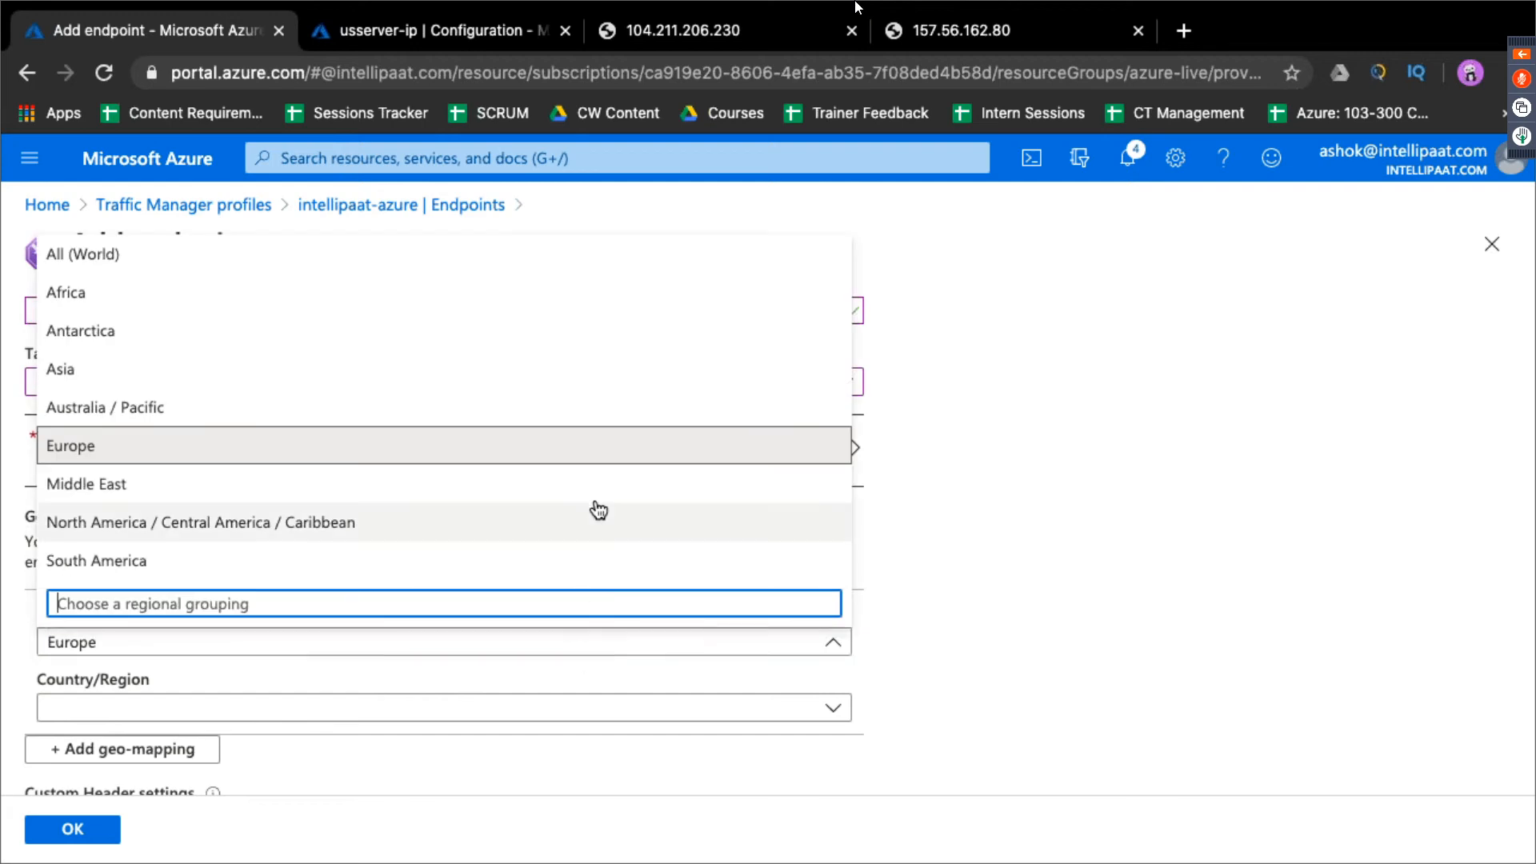
{"action": "left_click", "coordinate": [556, 529]}
{"action": "scroll", "coordinate": [617, 528], "scroll_direction": "down", "scroll_amount": 2}
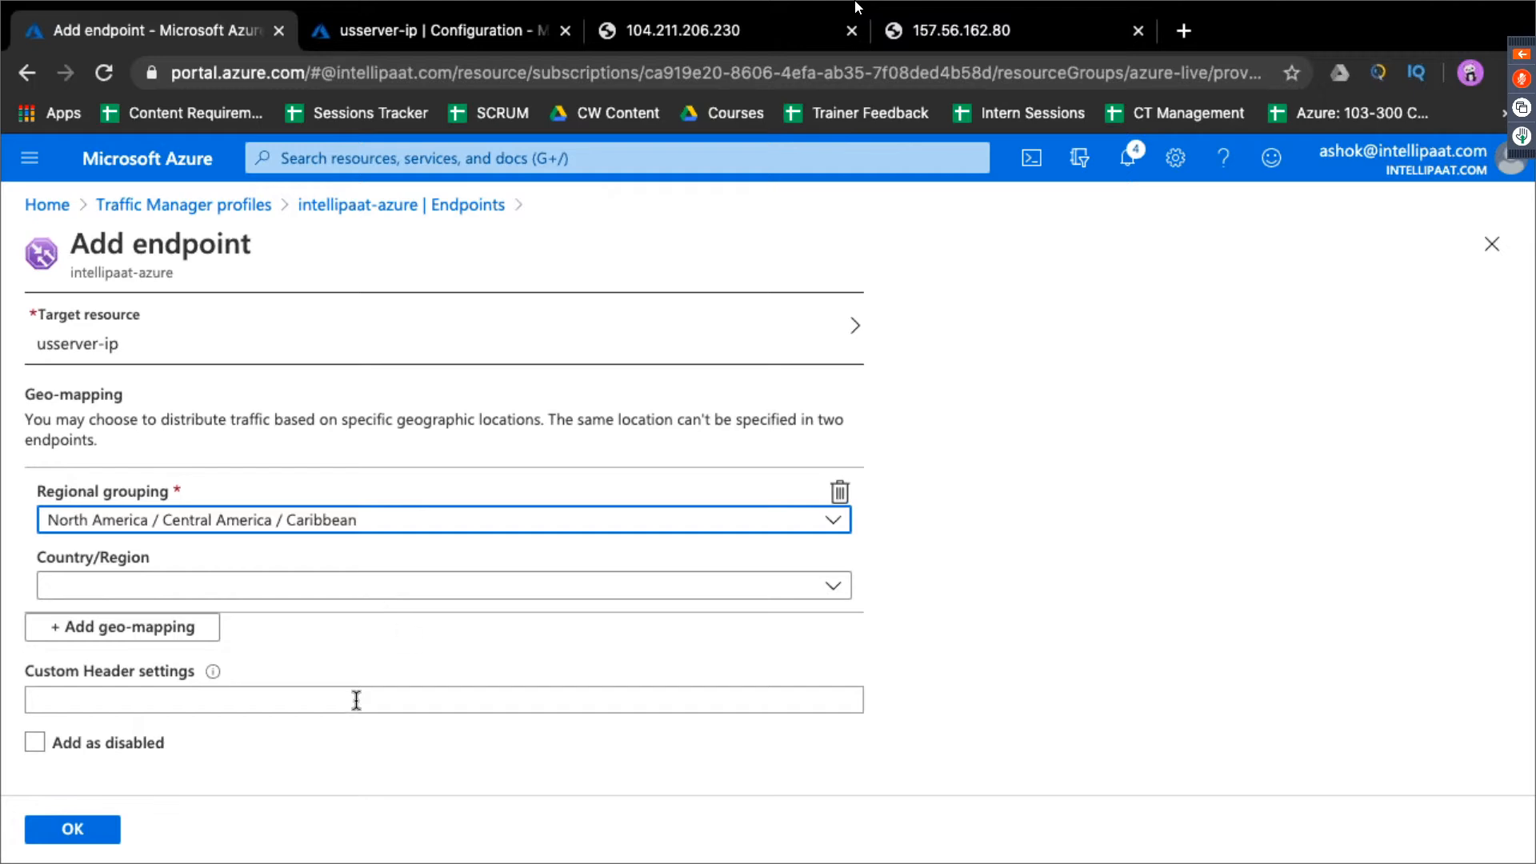
{"action": "left_click", "coordinate": [72, 829]}
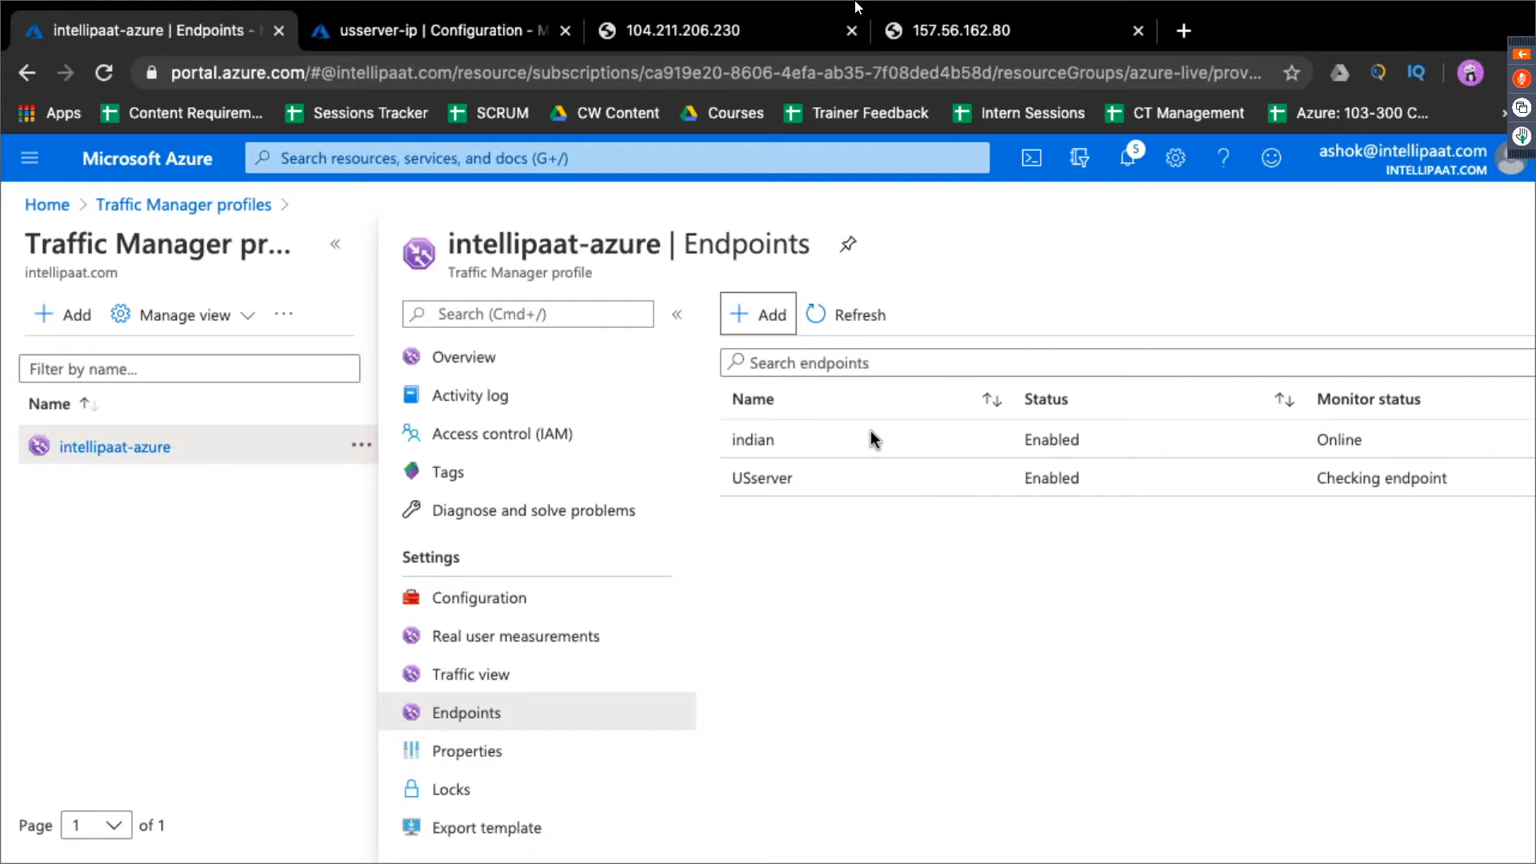
Copy the profile's DNS name and load intellipaat-azure.trafficmanager.net in a new tab
{"action": "left_click", "coordinate": [504, 356]}
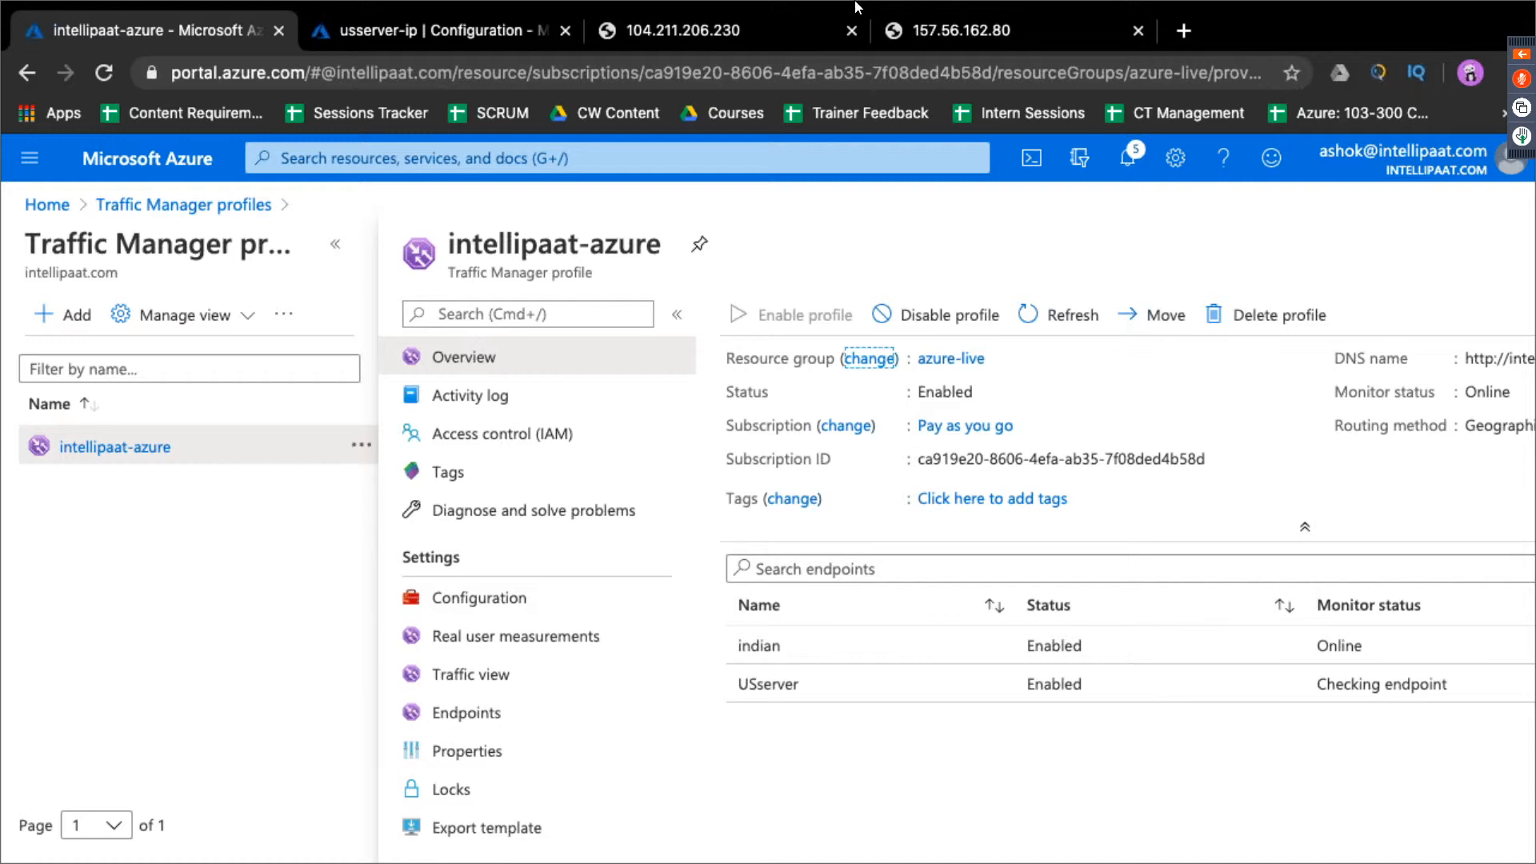
{"action": "scroll", "coordinate": [1299, 546], "scroll_direction": "right", "scroll_amount": 5}
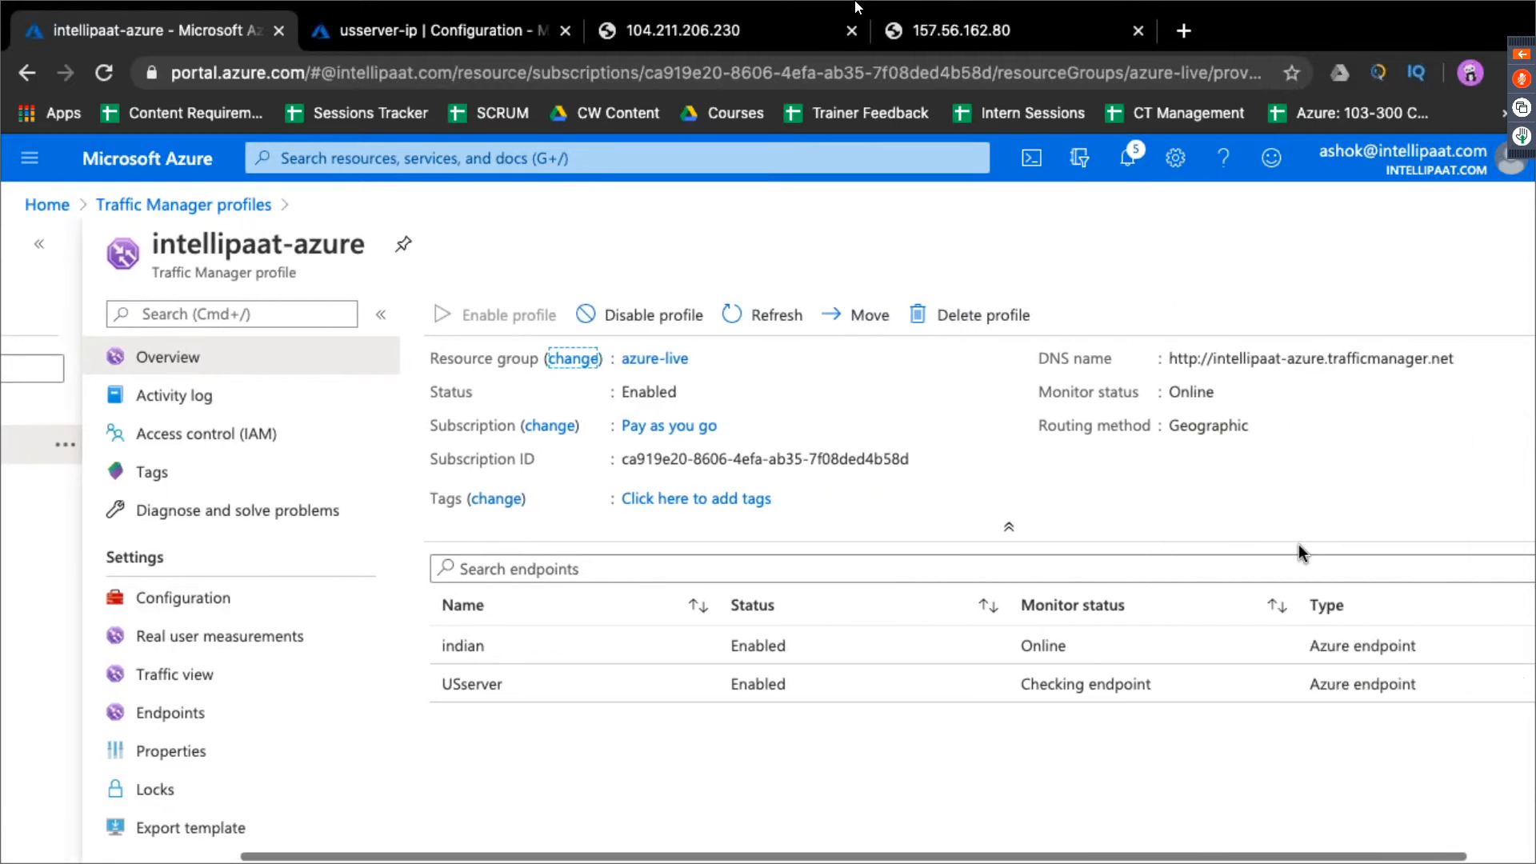
{"action": "mouse_move", "coordinate": [1129, 358]}
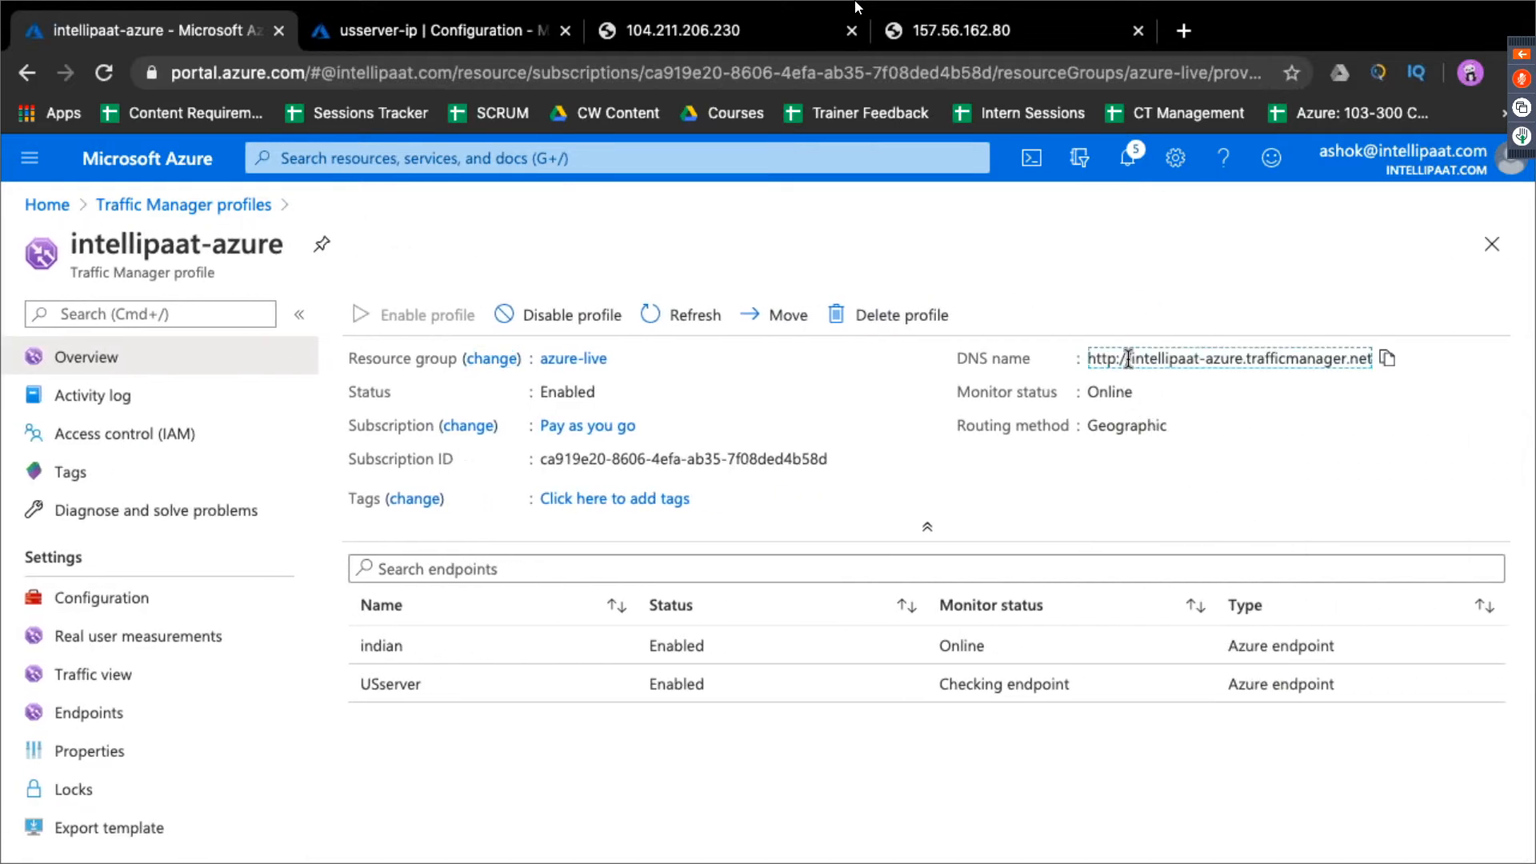
{"action": "left_click", "coordinate": [1393, 364]}
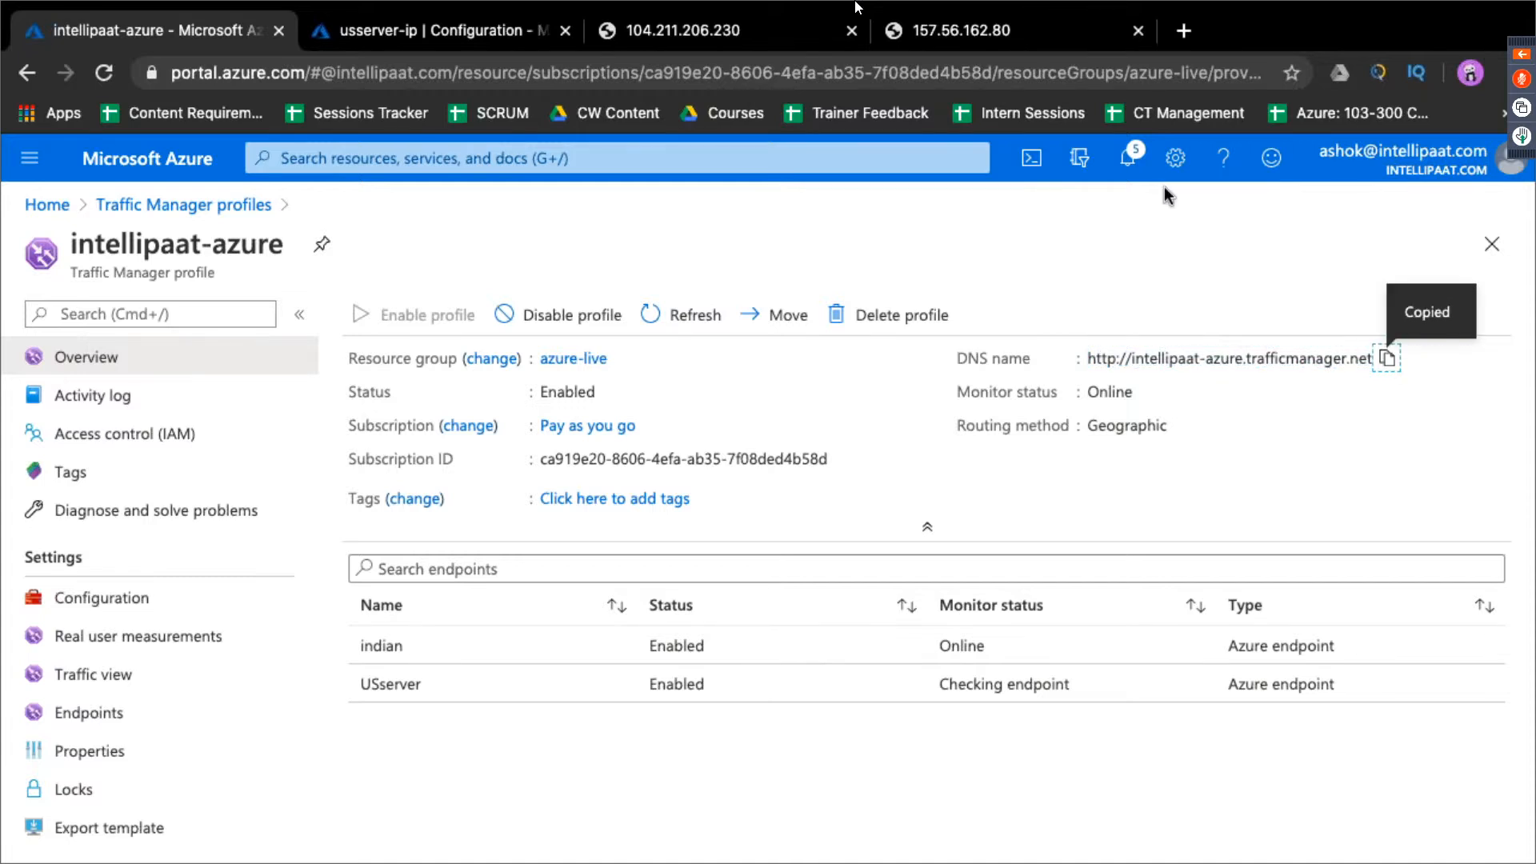
{"action": "left_click", "coordinate": [1185, 31]}
{"action": "key", "text": "super+v"}
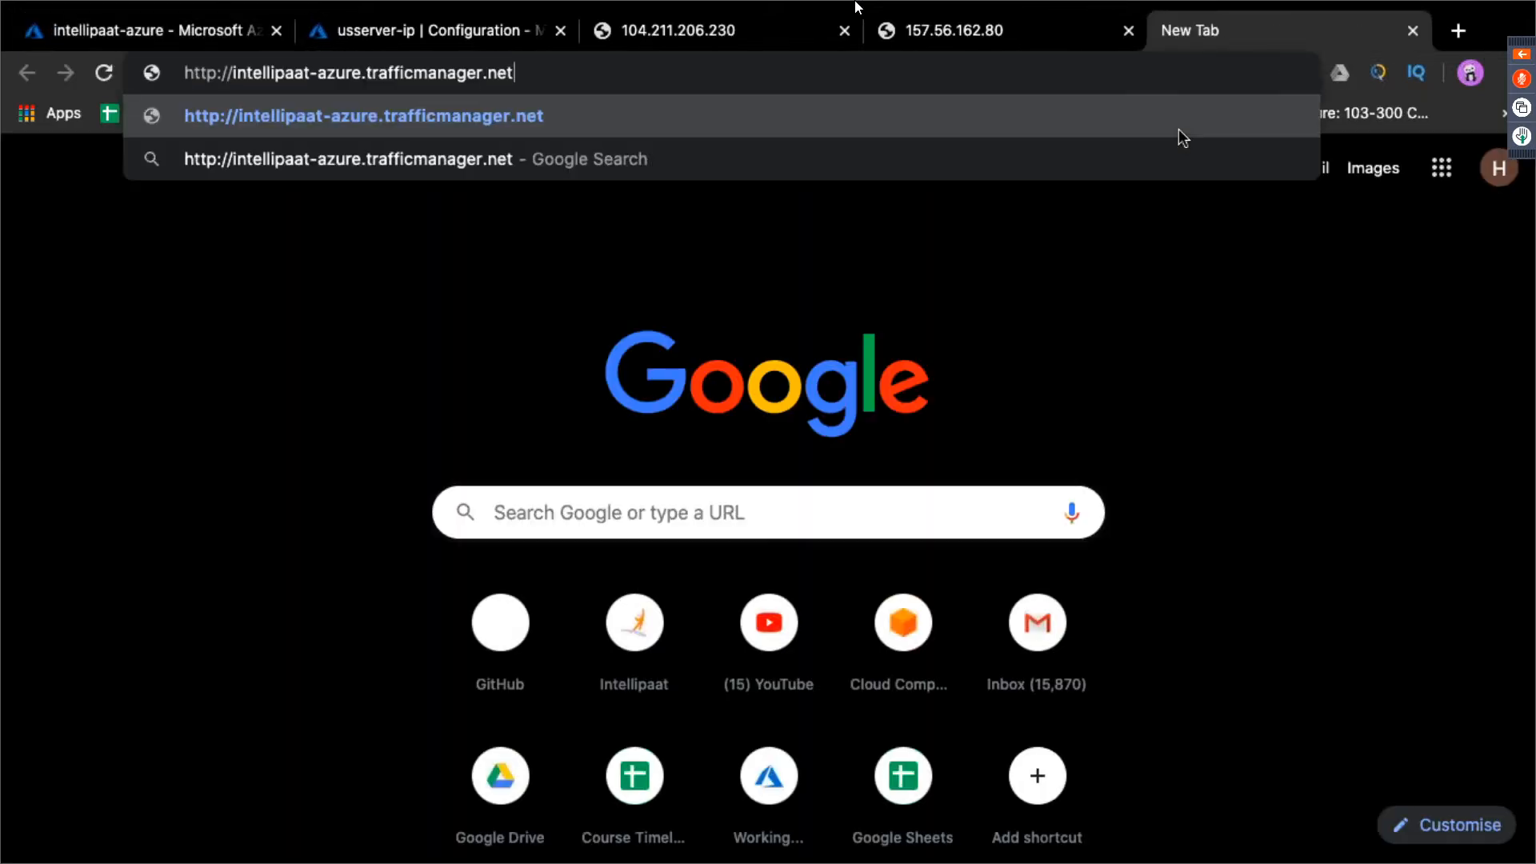
{"action": "key", "text": "Return"}
Confirm the page reads 'This is the indian server', then switch to the terminal
{"action": "left_click_drag", "start_coordinate": [429, 163], "coordinate": [11, 171]}
{"action": "left_click", "coordinate": [294, 290]}
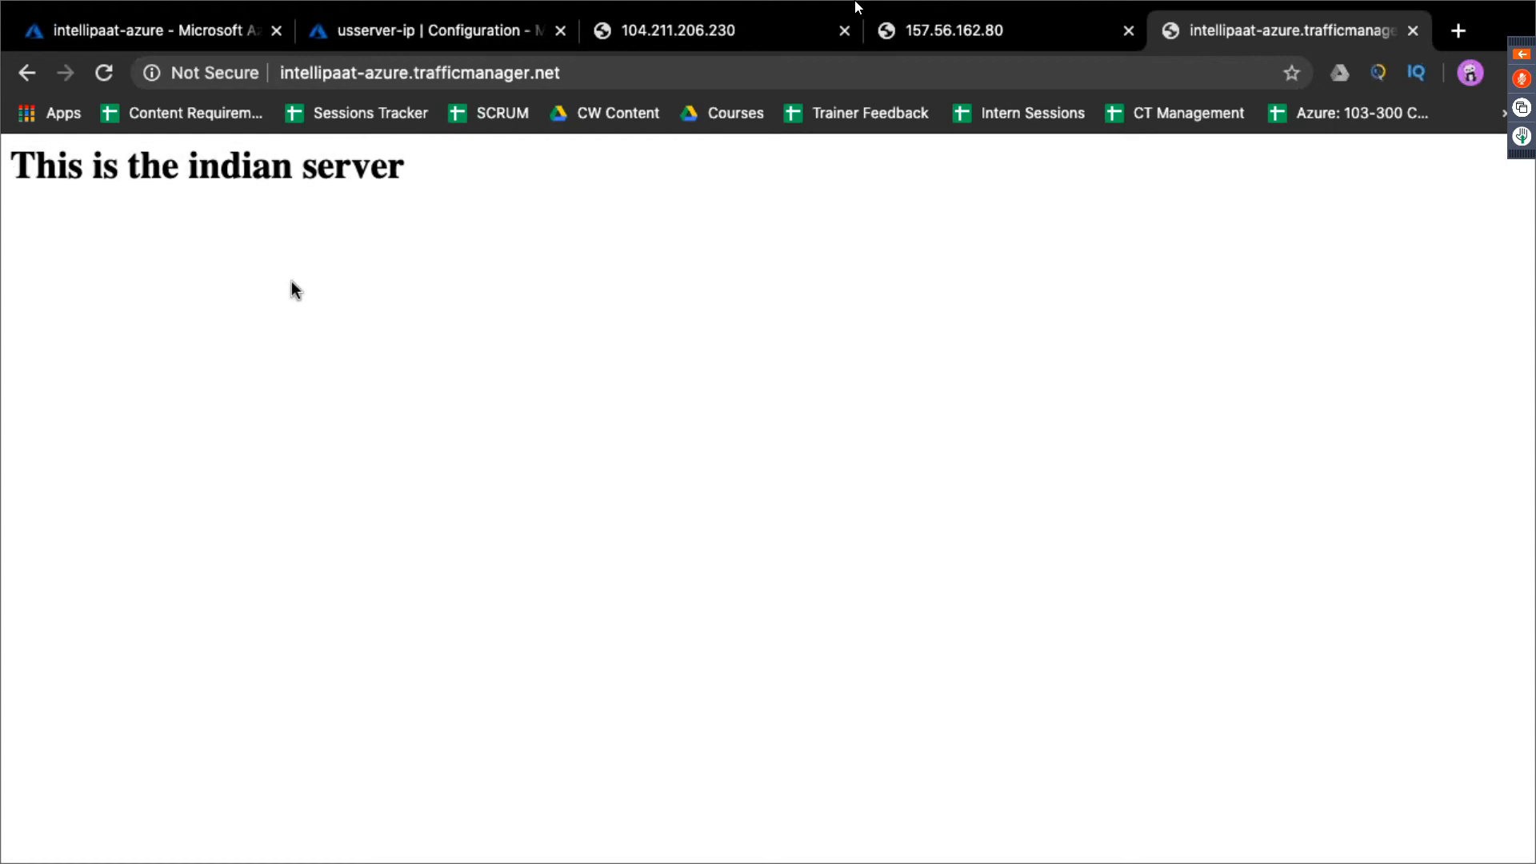
{"action": "left_click", "coordinate": [576, 72]}
{"action": "key", "text": "ctrl+Left"}
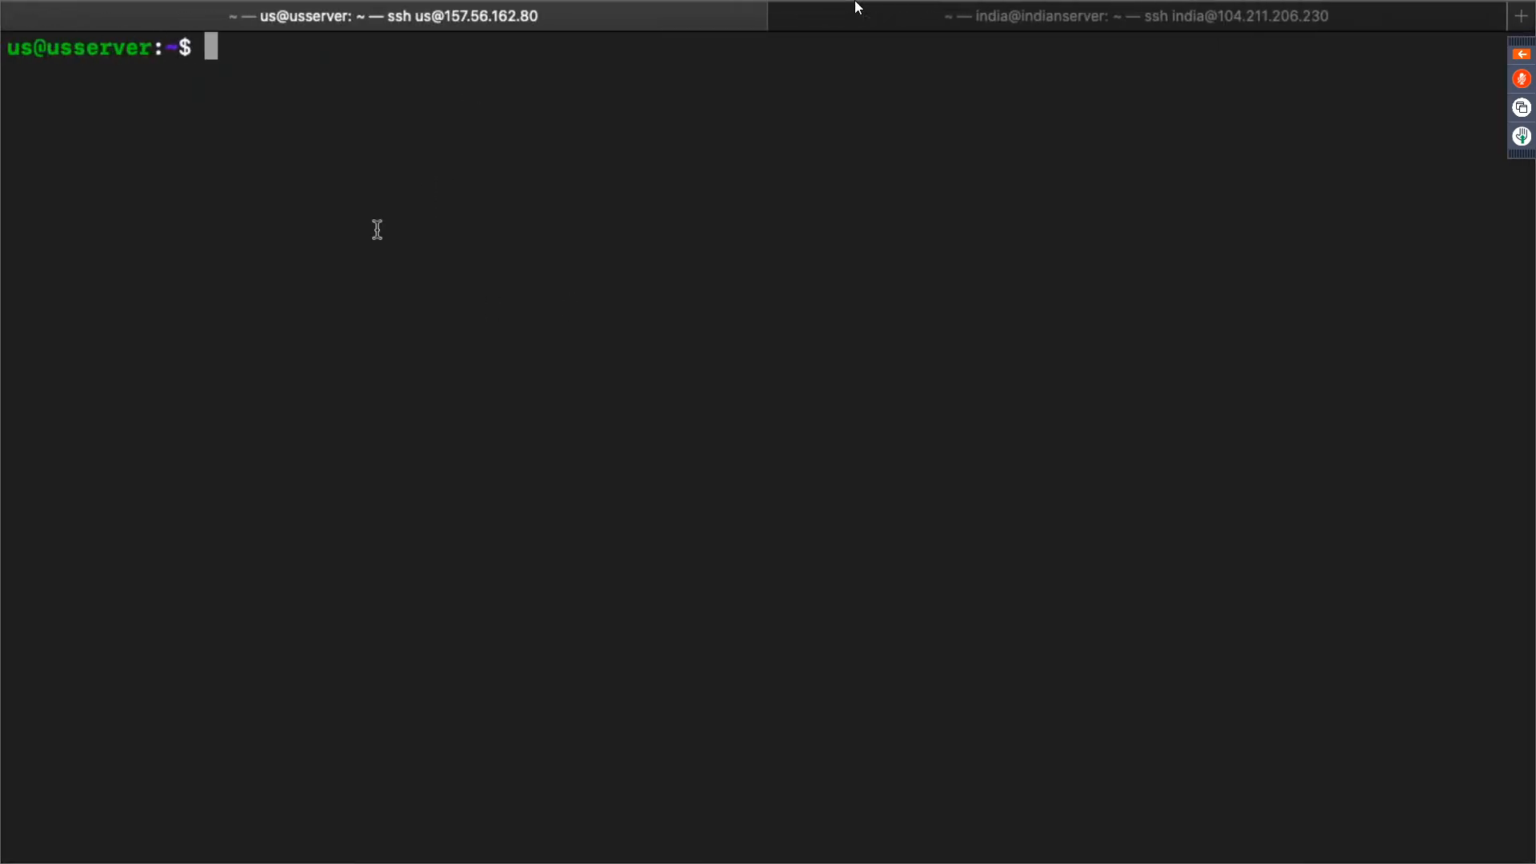
Curl the Traffic Manager URL from the US server, which returns 'This is the US server'
{"action": "type", "text": "curl"}
{"action": "key", "text": "super+v"}
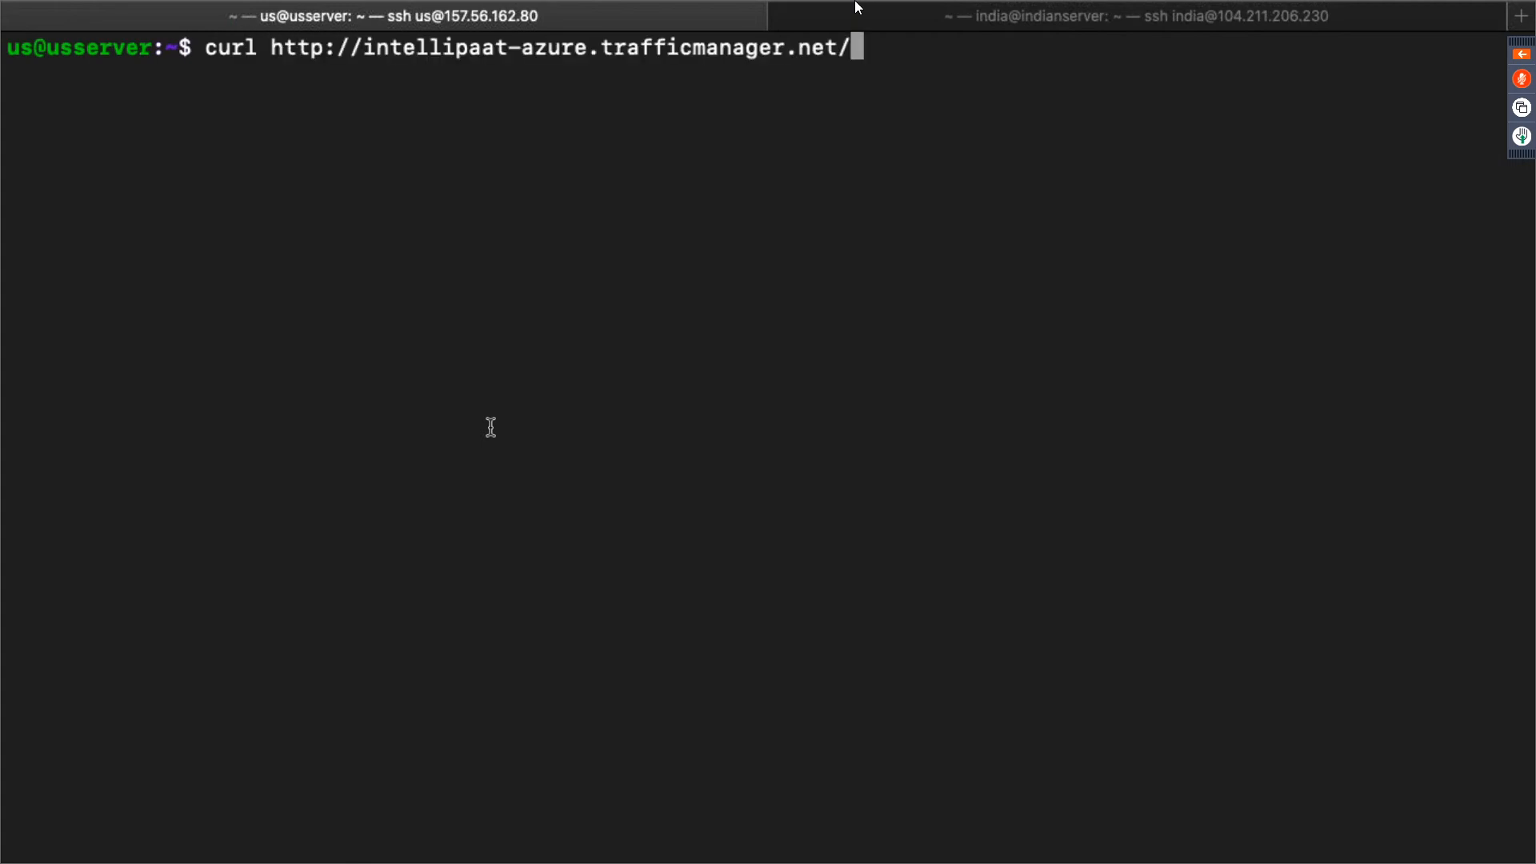
{"action": "key", "text": "Return"}
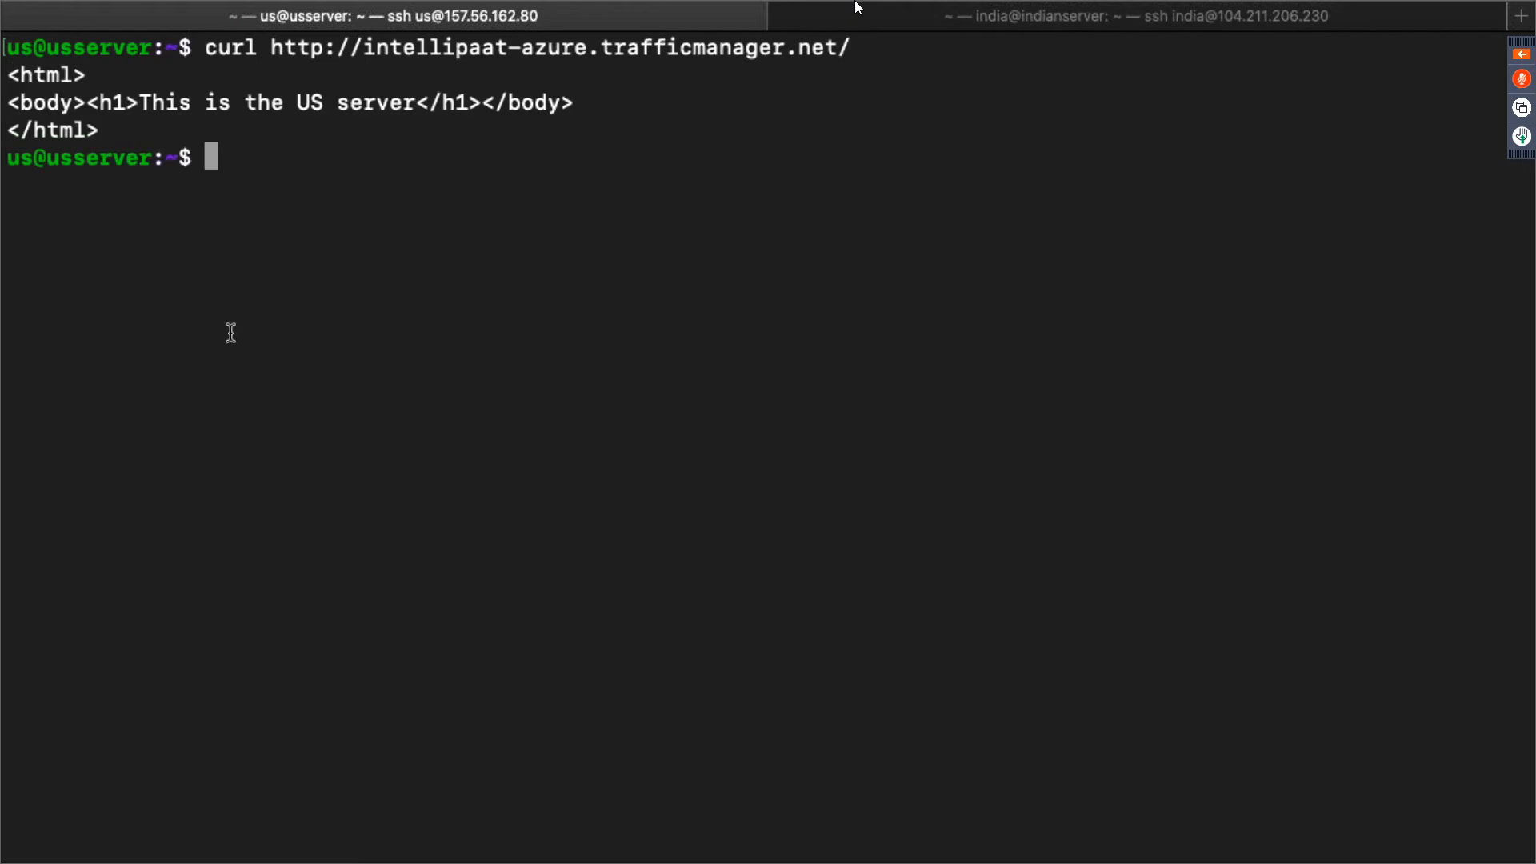
{"action": "left_click_drag", "start_coordinate": [50, 49], "coordinate": [152, 153]}
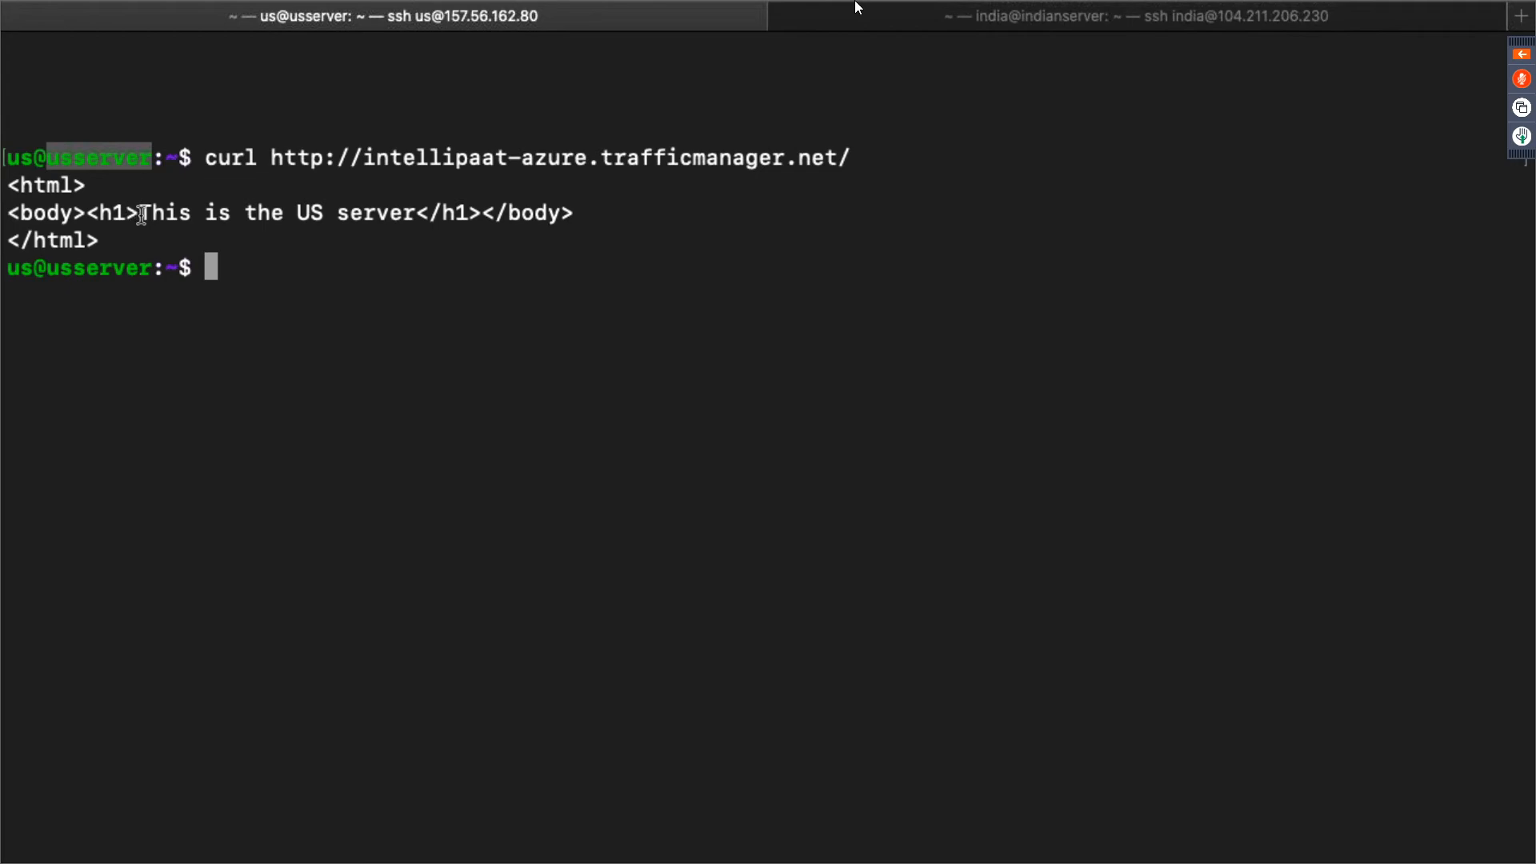
{"action": "left_click_drag", "start_coordinate": [141, 215], "coordinate": [418, 217]}
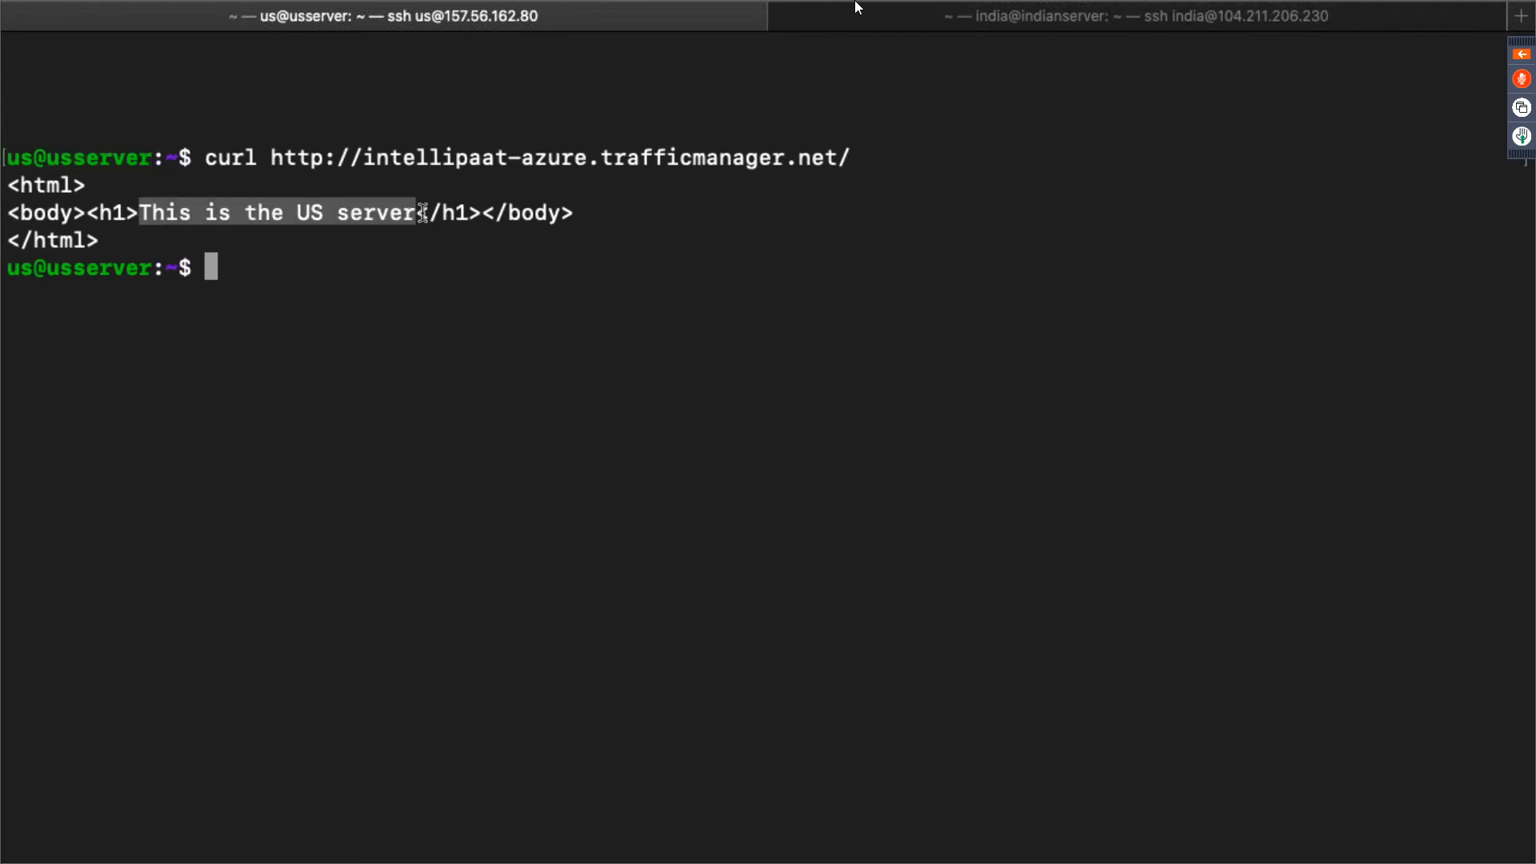
Curl the same URL from the Indian server, getting 'This is the indian server', then show the Website Architecture slide
{"action": "left_click", "coordinate": [971, 26]}
{"action": "type", "text": "curl"}
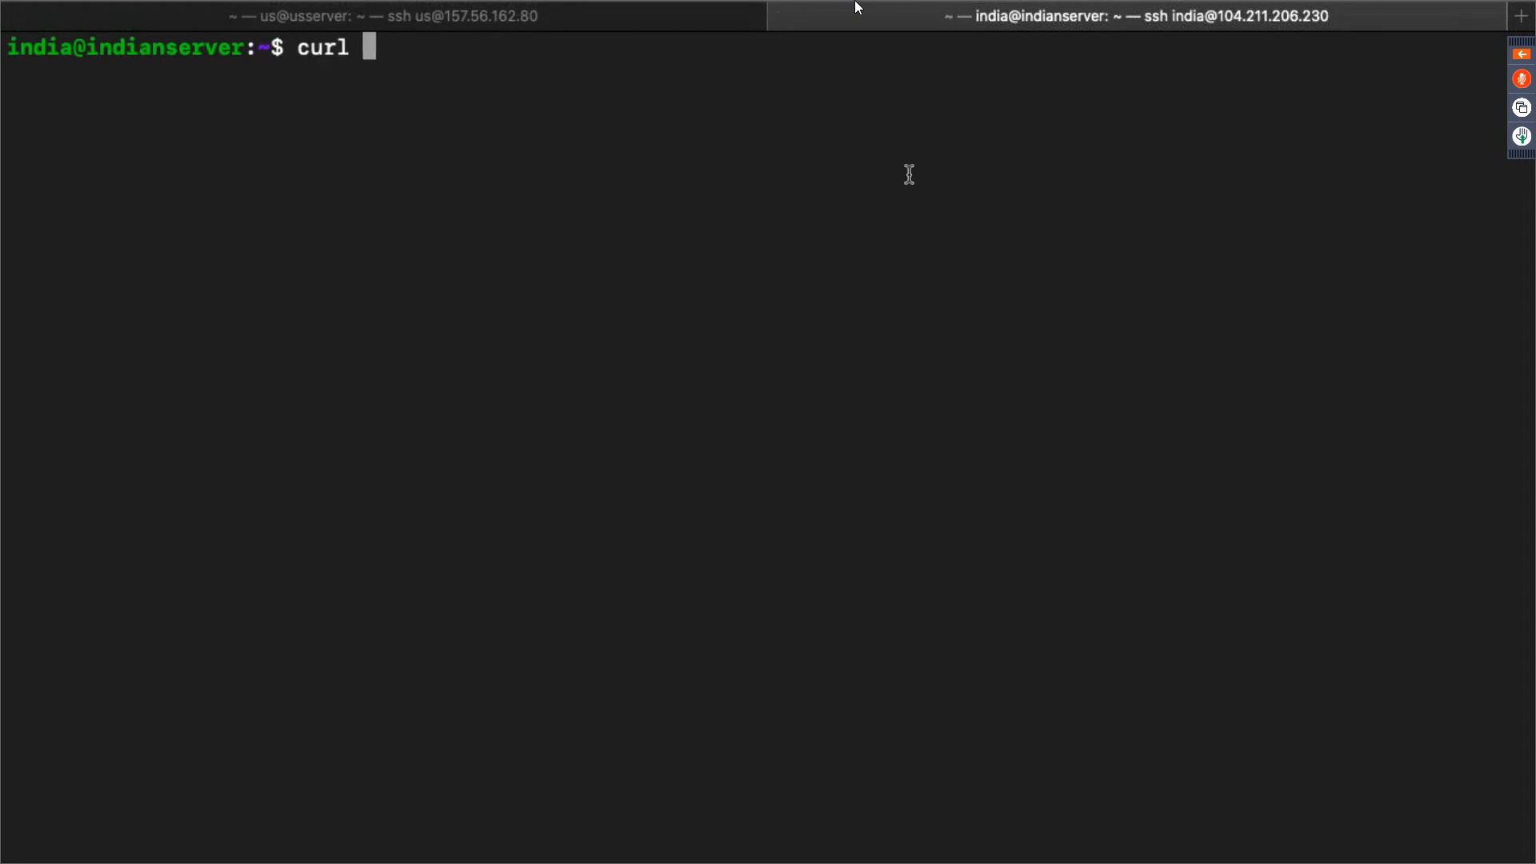
{"action": "key", "text": "super+v"}
{"action": "key", "text": "Return"}
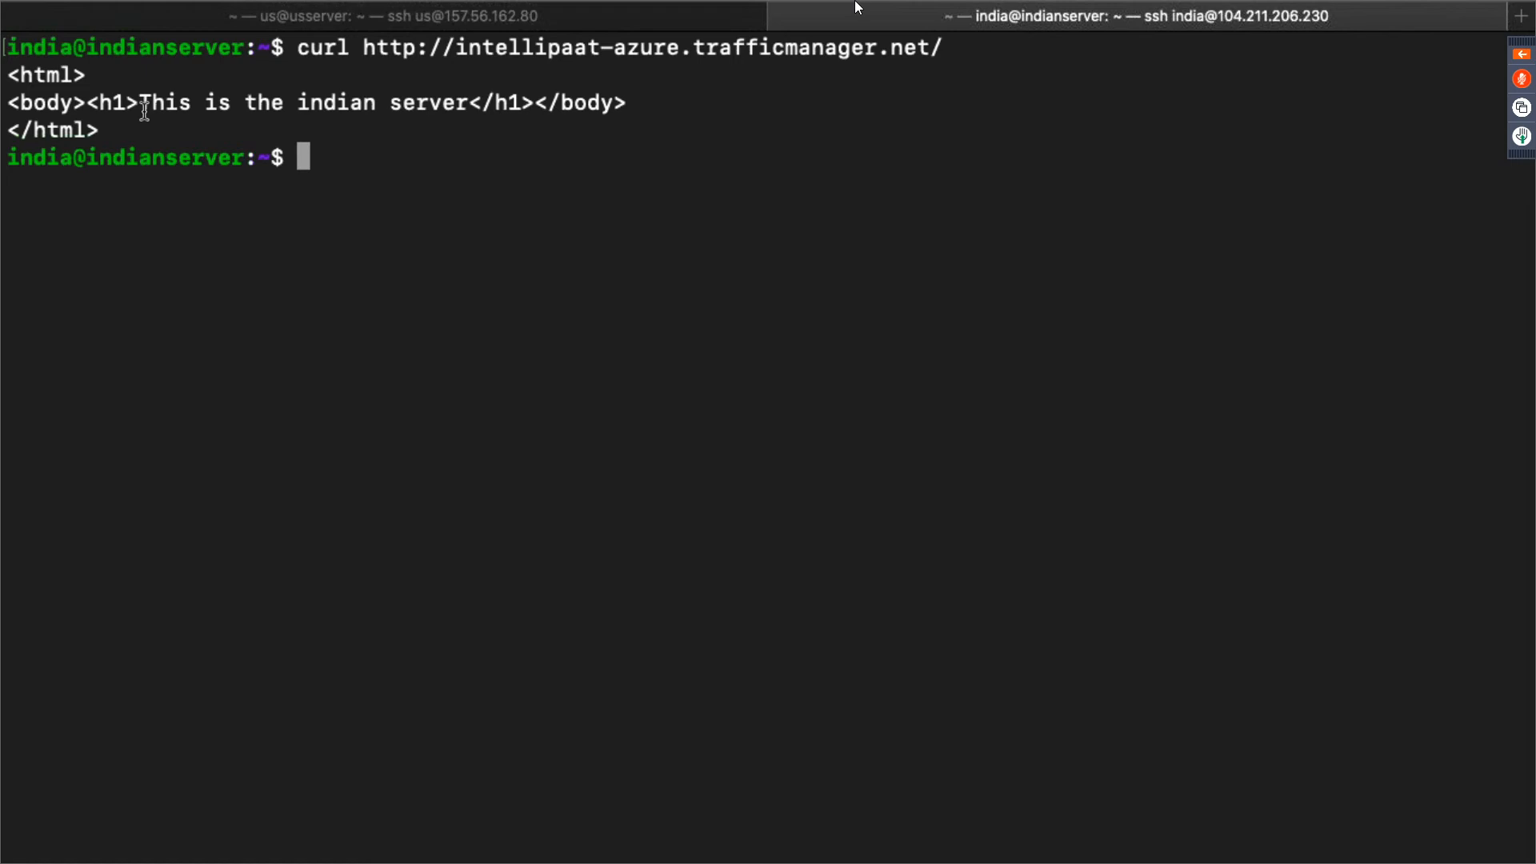
{"action": "left_click_drag", "start_coordinate": [140, 104], "coordinate": [469, 110]}
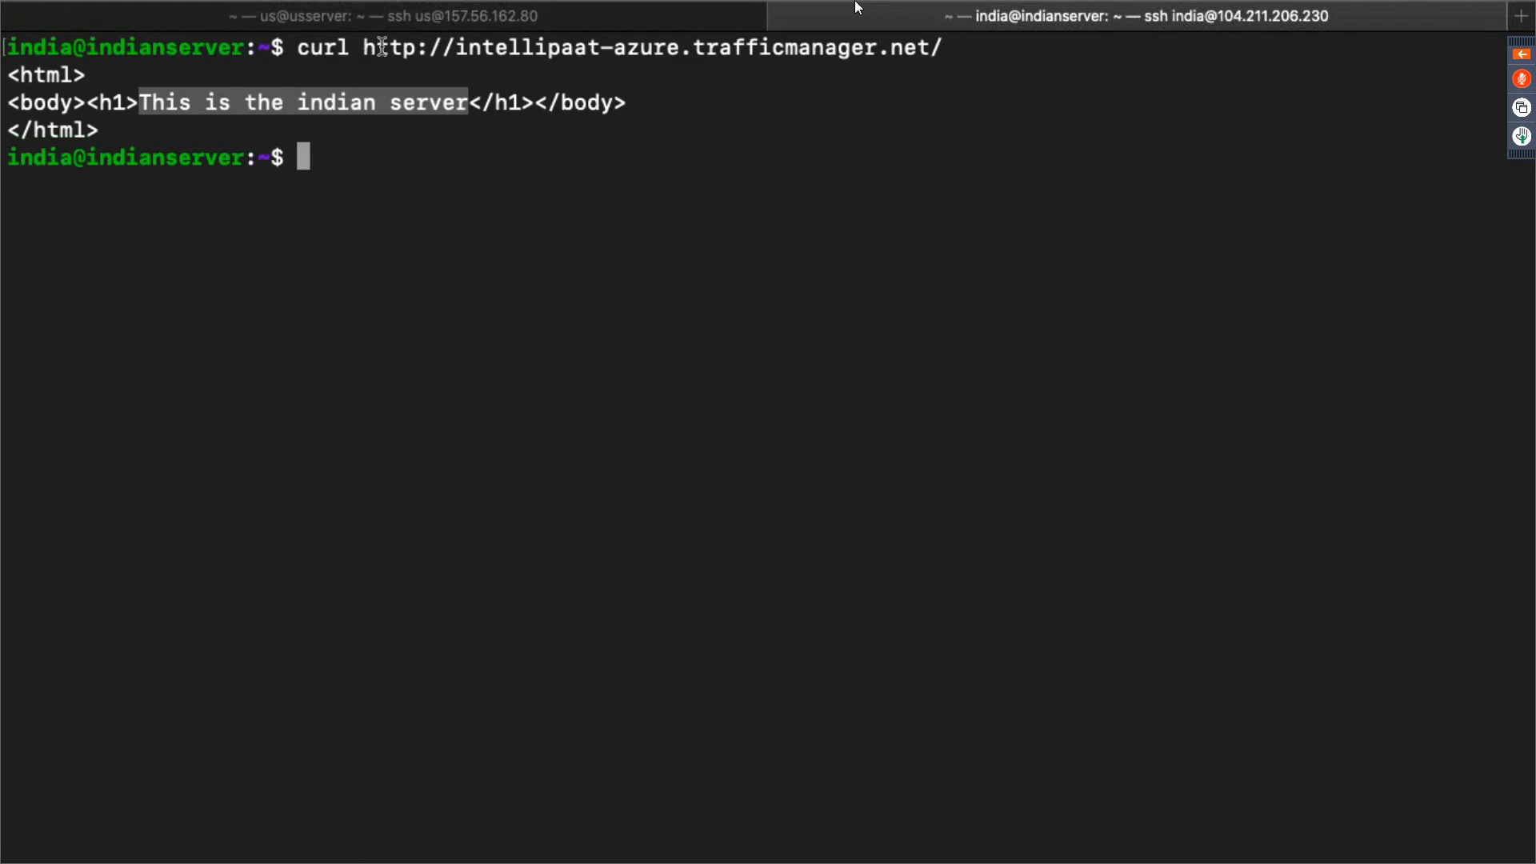
{"action": "left_click_drag", "start_coordinate": [364, 50], "coordinate": [968, 110]}
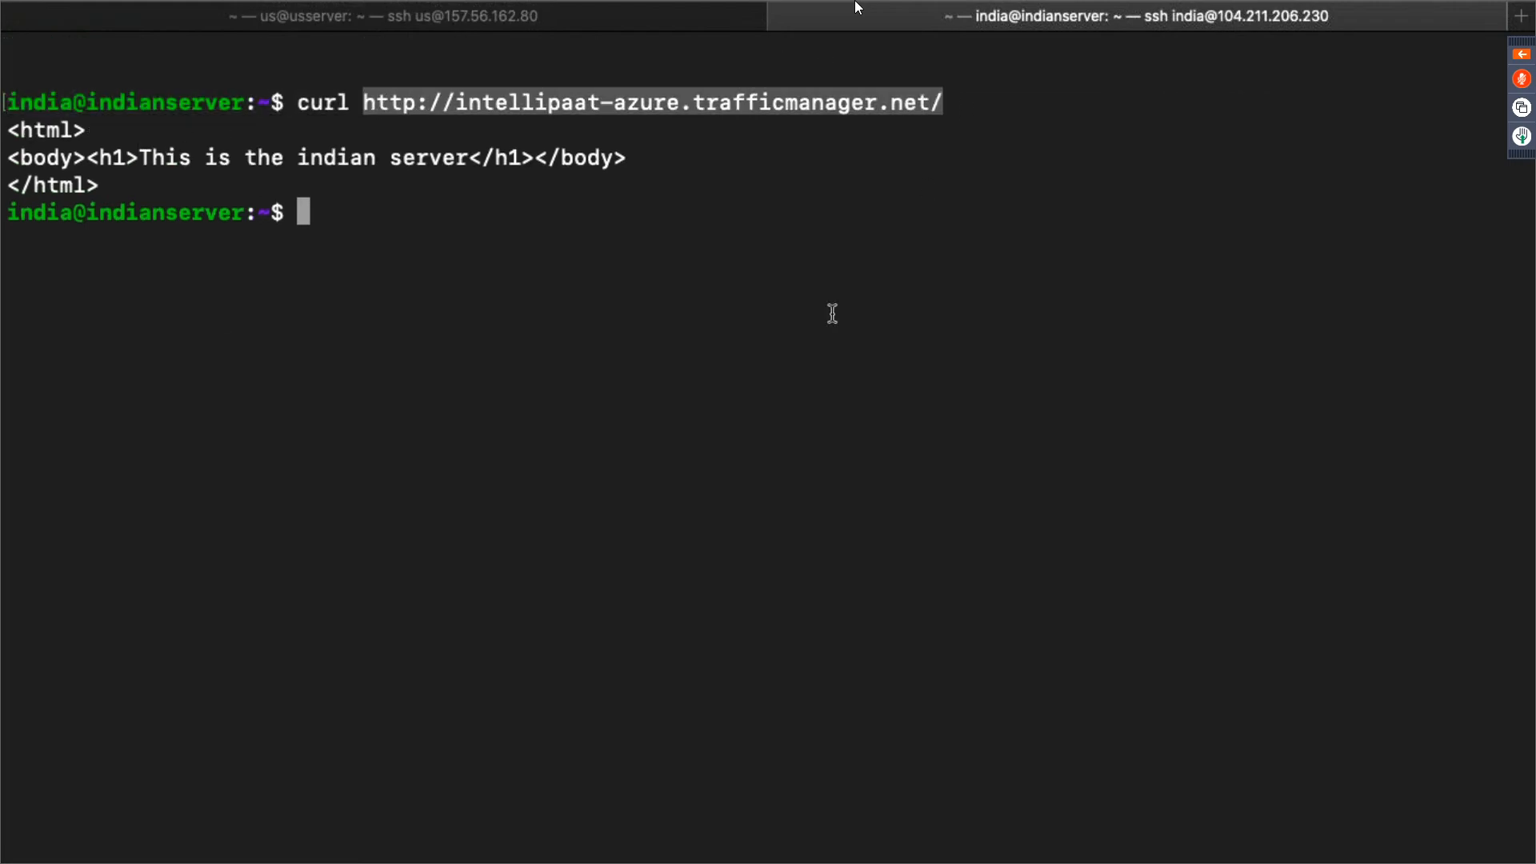
{"action": "key", "text": "ctrl+Left"}
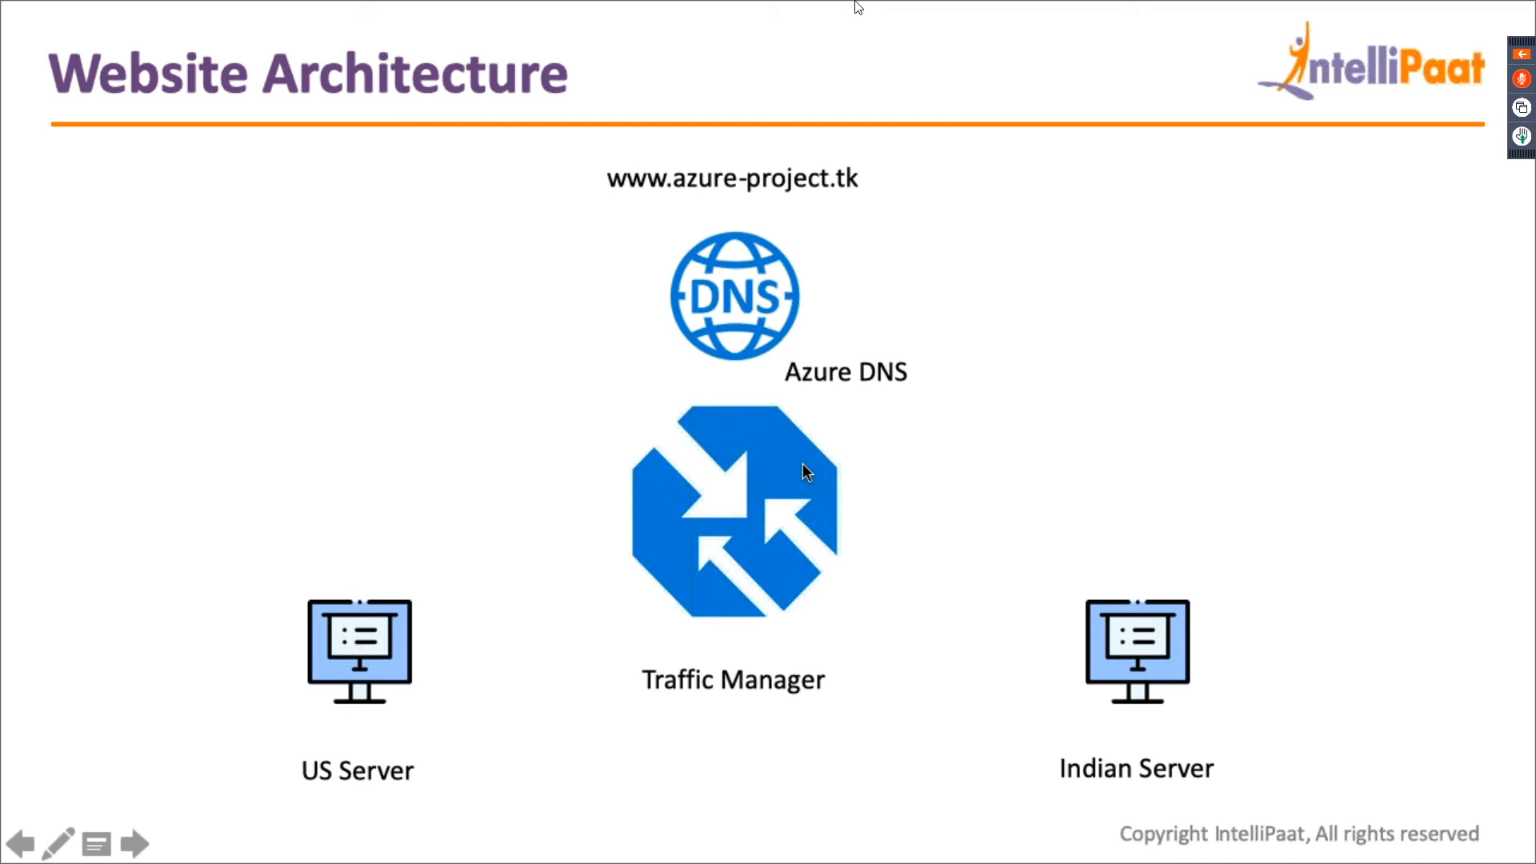
Return to Chrome and open a new tab with 'freenom' typed in the address bar
{"action": "key", "text": "ctrl+Right"}
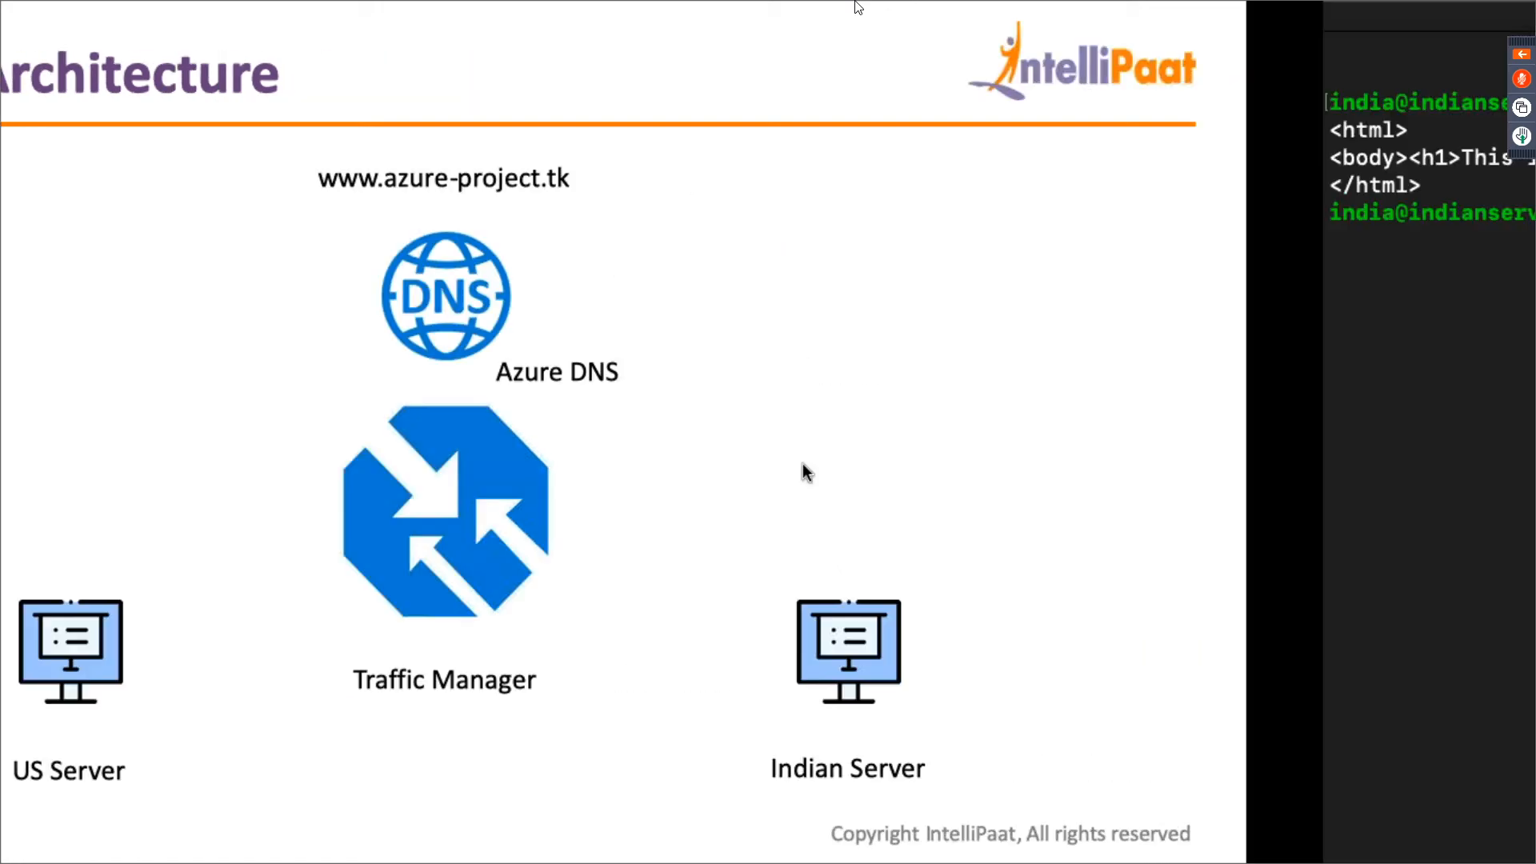
{"action": "key", "text": "ctrl+Right"}
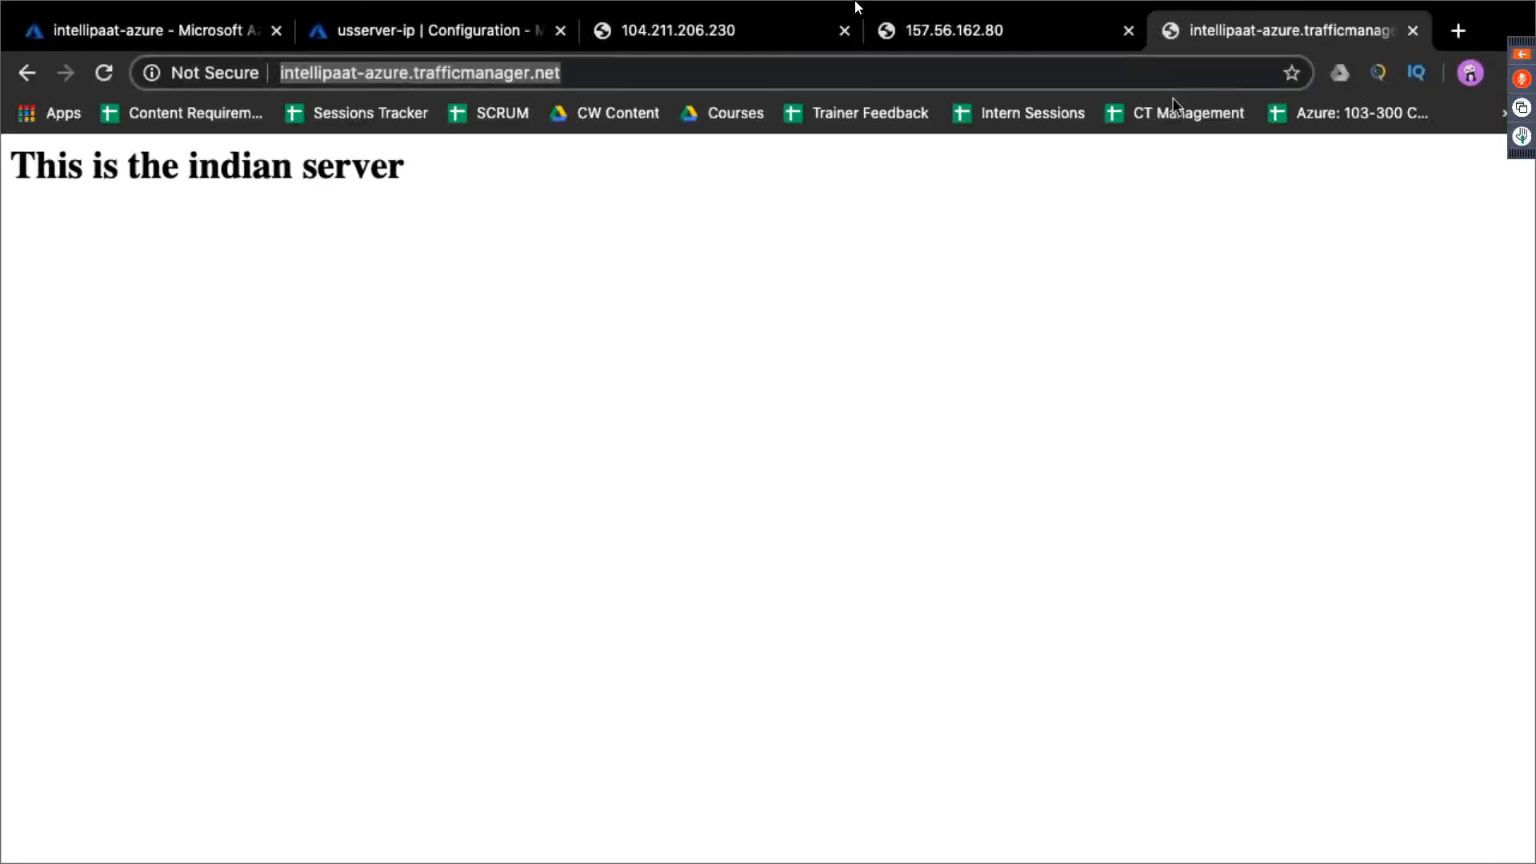
{"action": "key", "text": "super+t"}
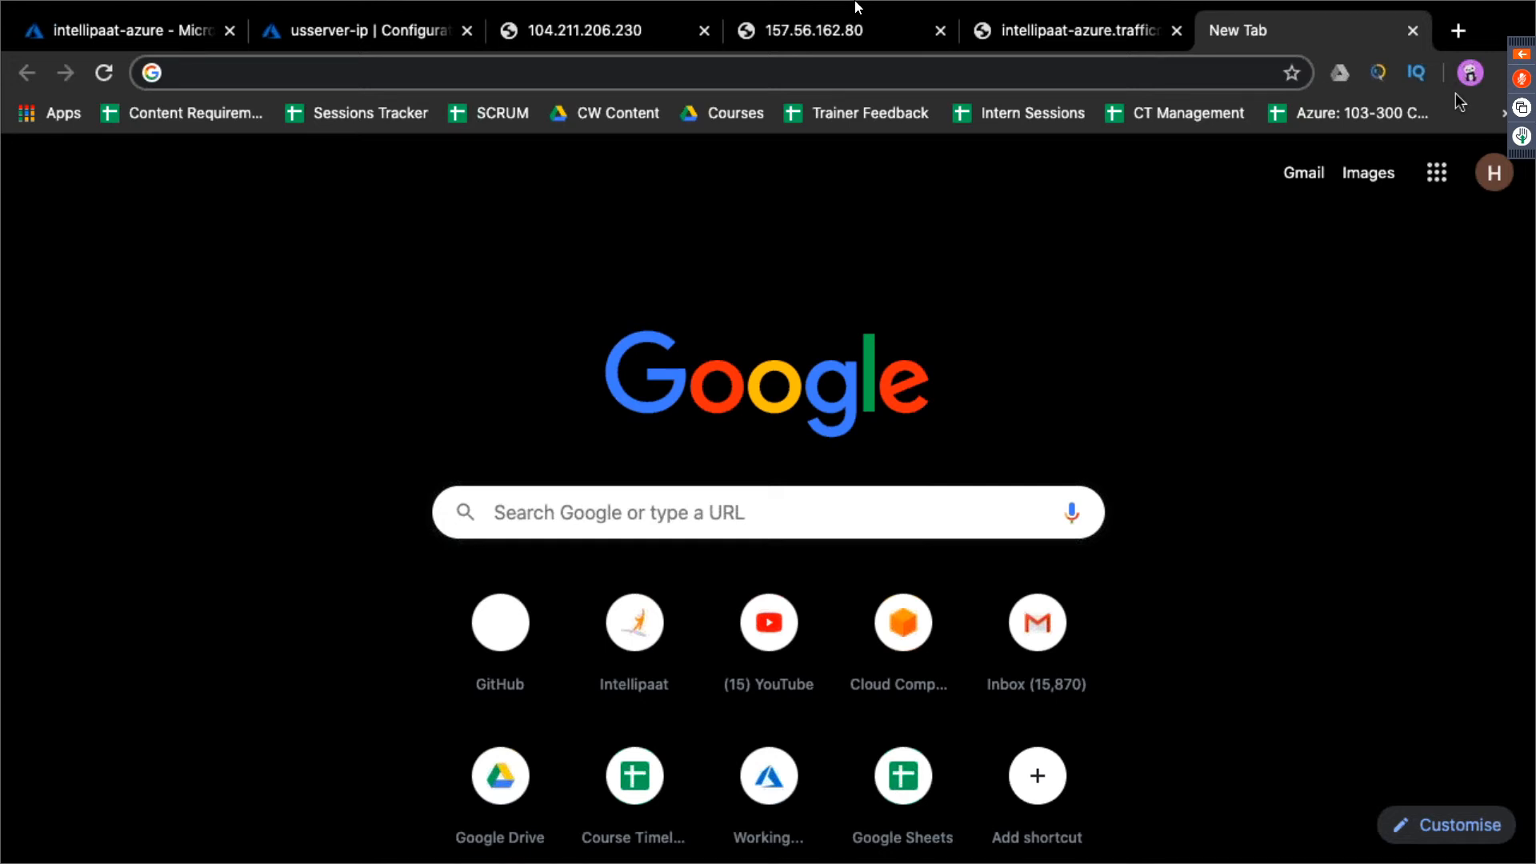
{"action": "type", "text": "f"}
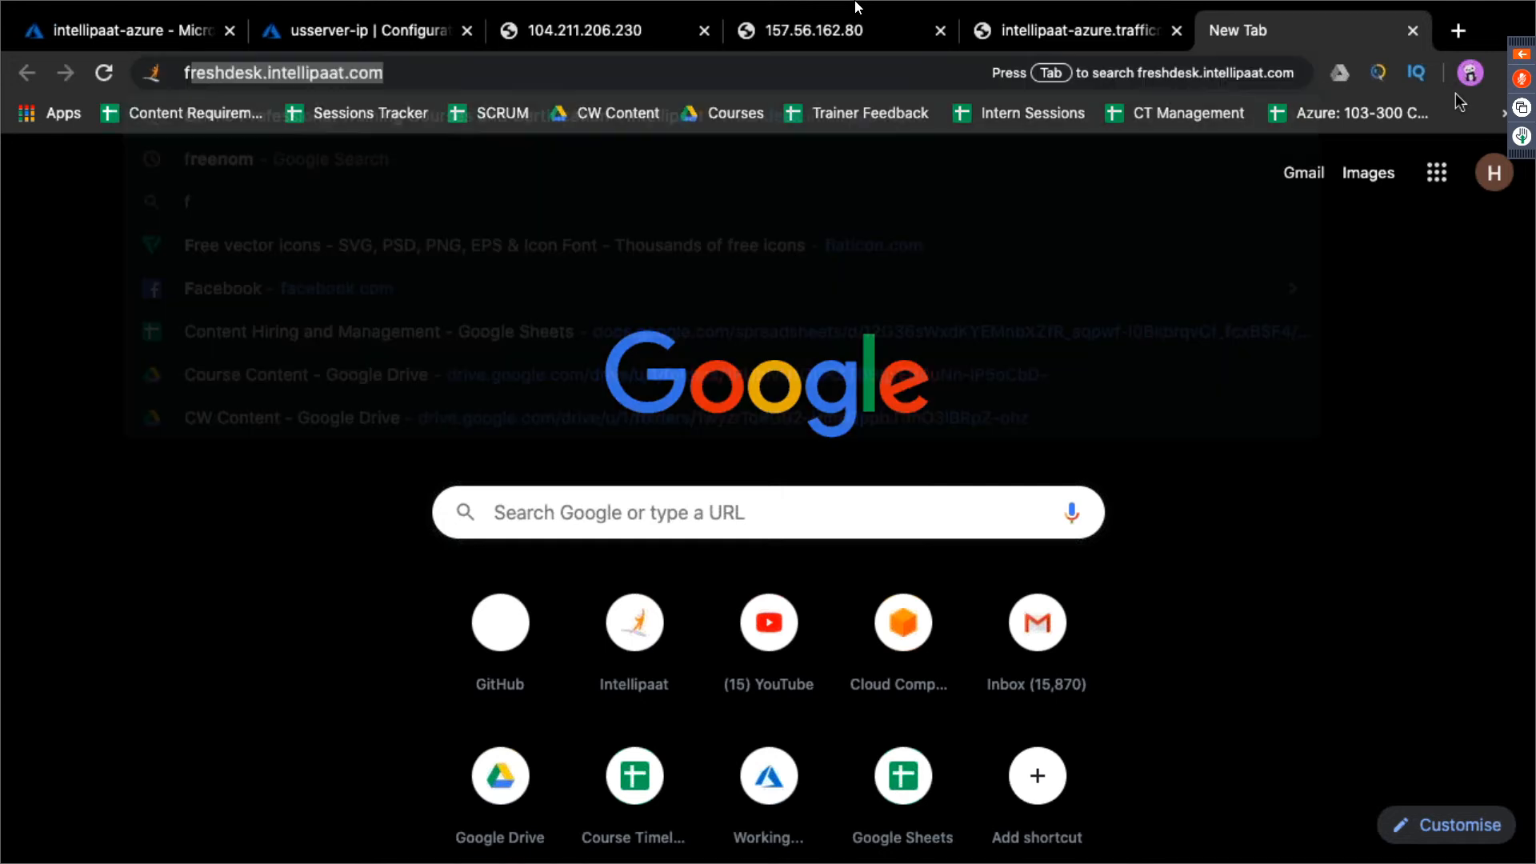
{"action": "type", "text": "r"}
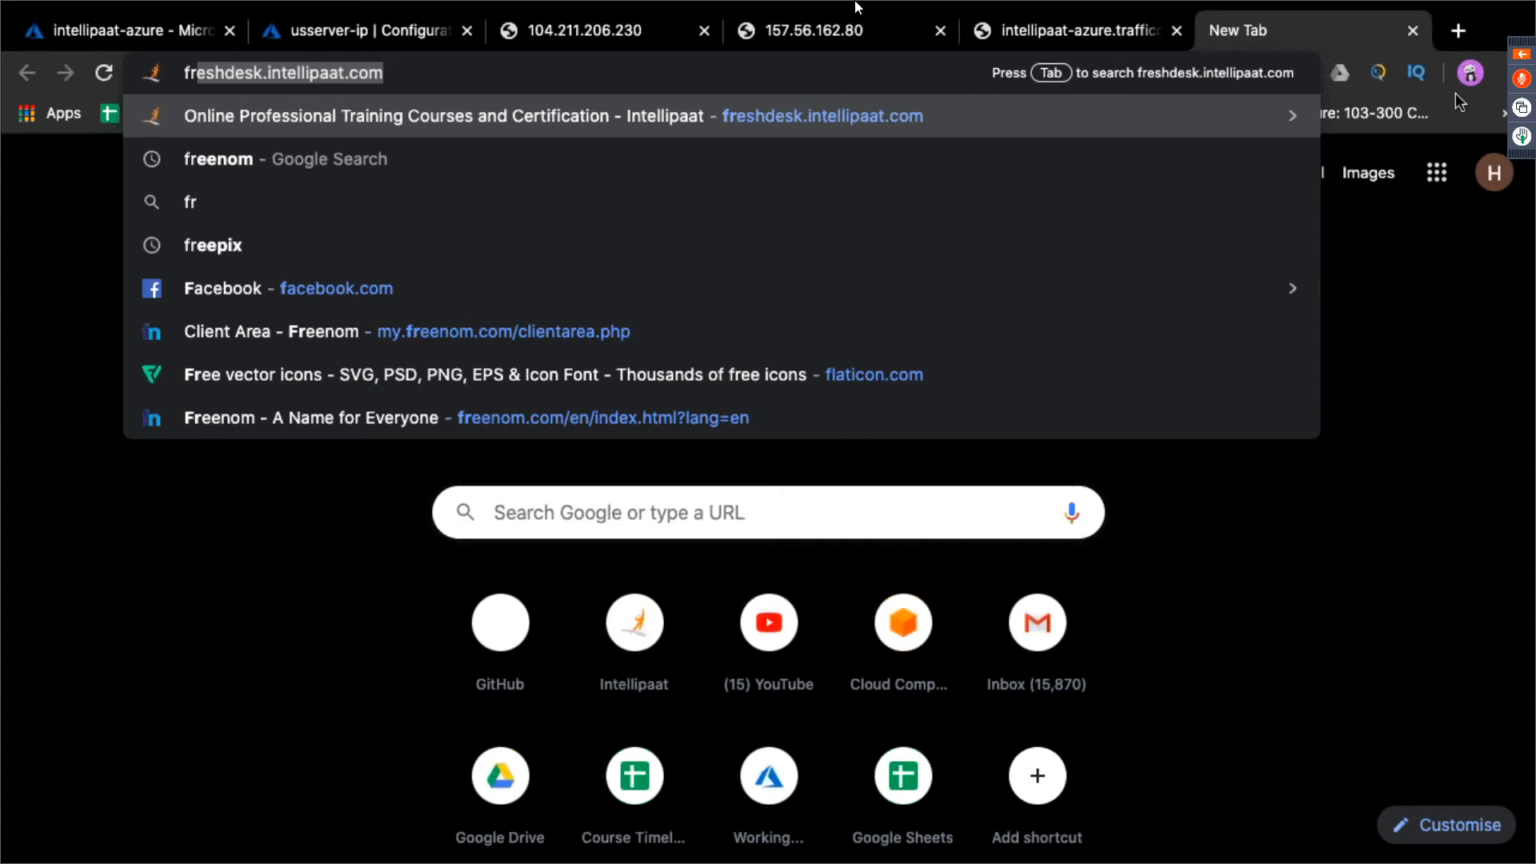
{"action": "type", "text": "eenom"}
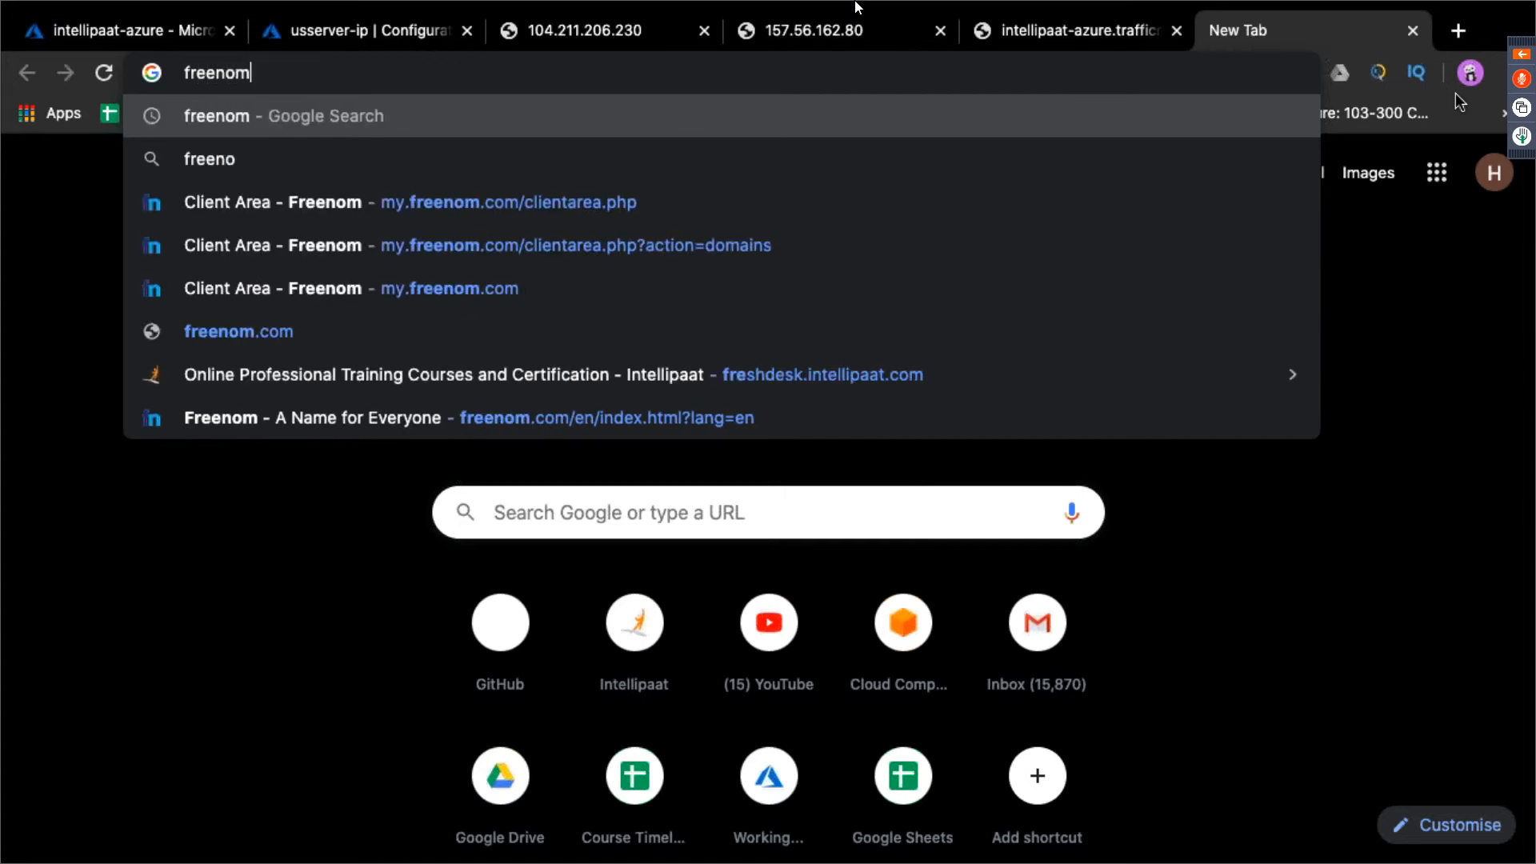
Search for freenom, go to the Freenom site and log in with the saved credentials
{"action": "key", "text": "Return"}
{"action": "left_click", "coordinate": [492, 377]}
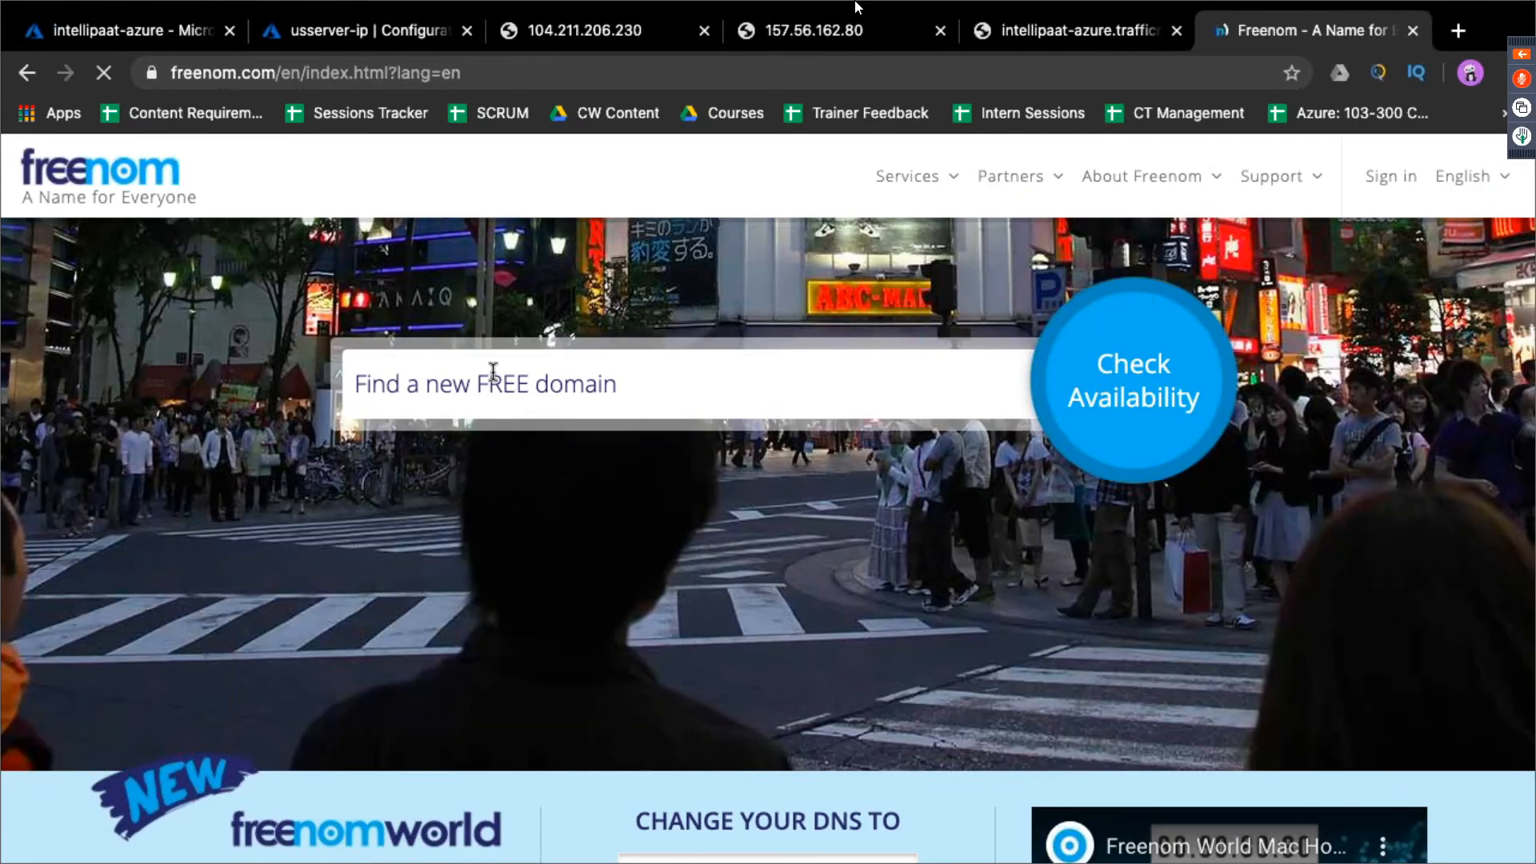
{"action": "left_click", "coordinate": [1398, 168]}
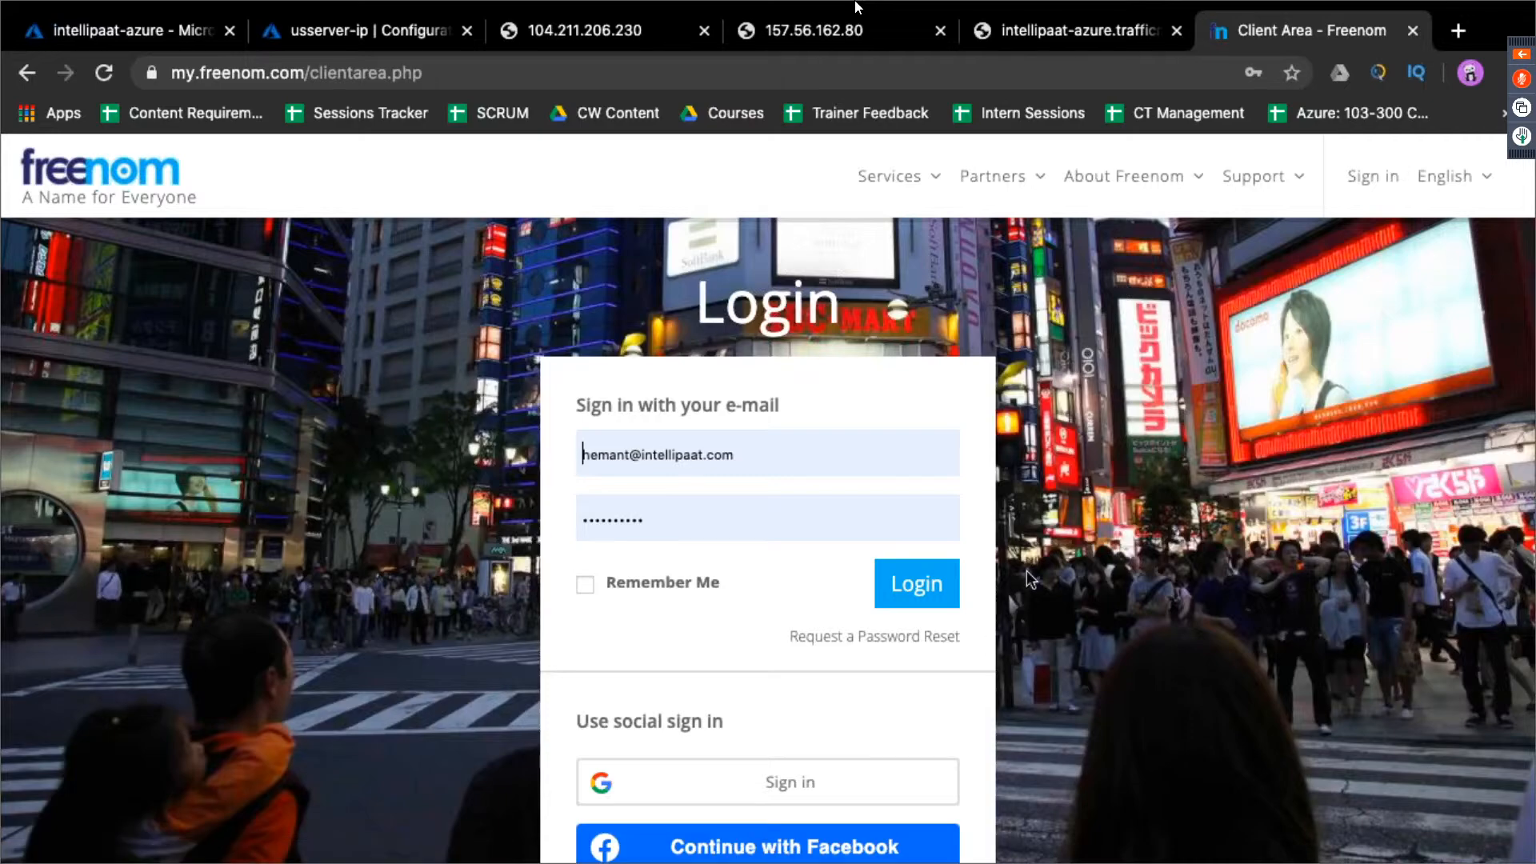
{"action": "left_click", "coordinate": [902, 585]}
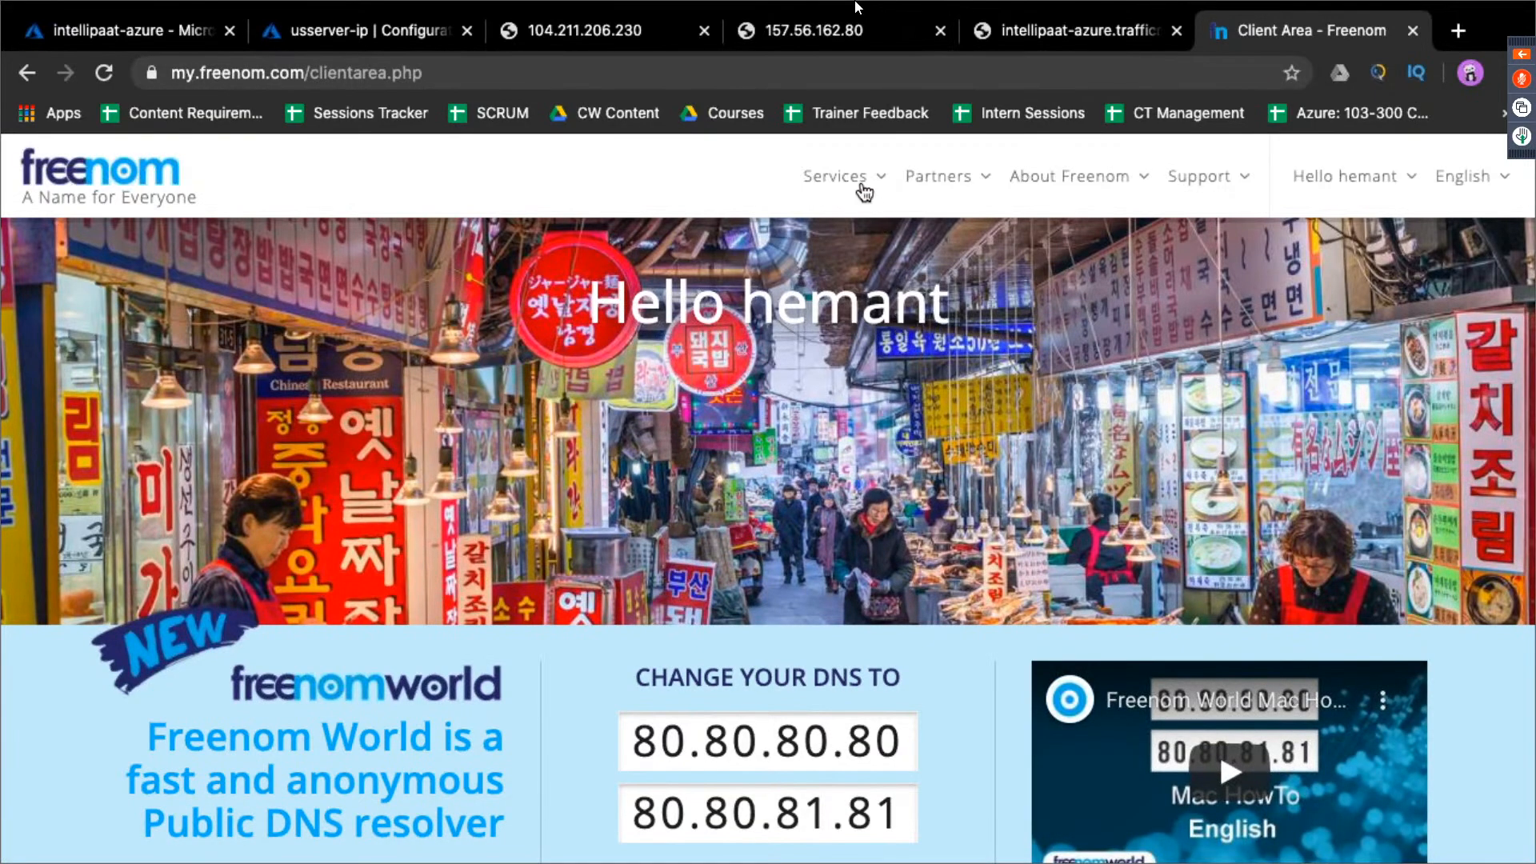
View the registered domains under Services > My Domains, then go to Register a New Domain
{"action": "left_click", "coordinate": [862, 188]}
{"action": "mouse_move", "coordinate": [828, 193]}
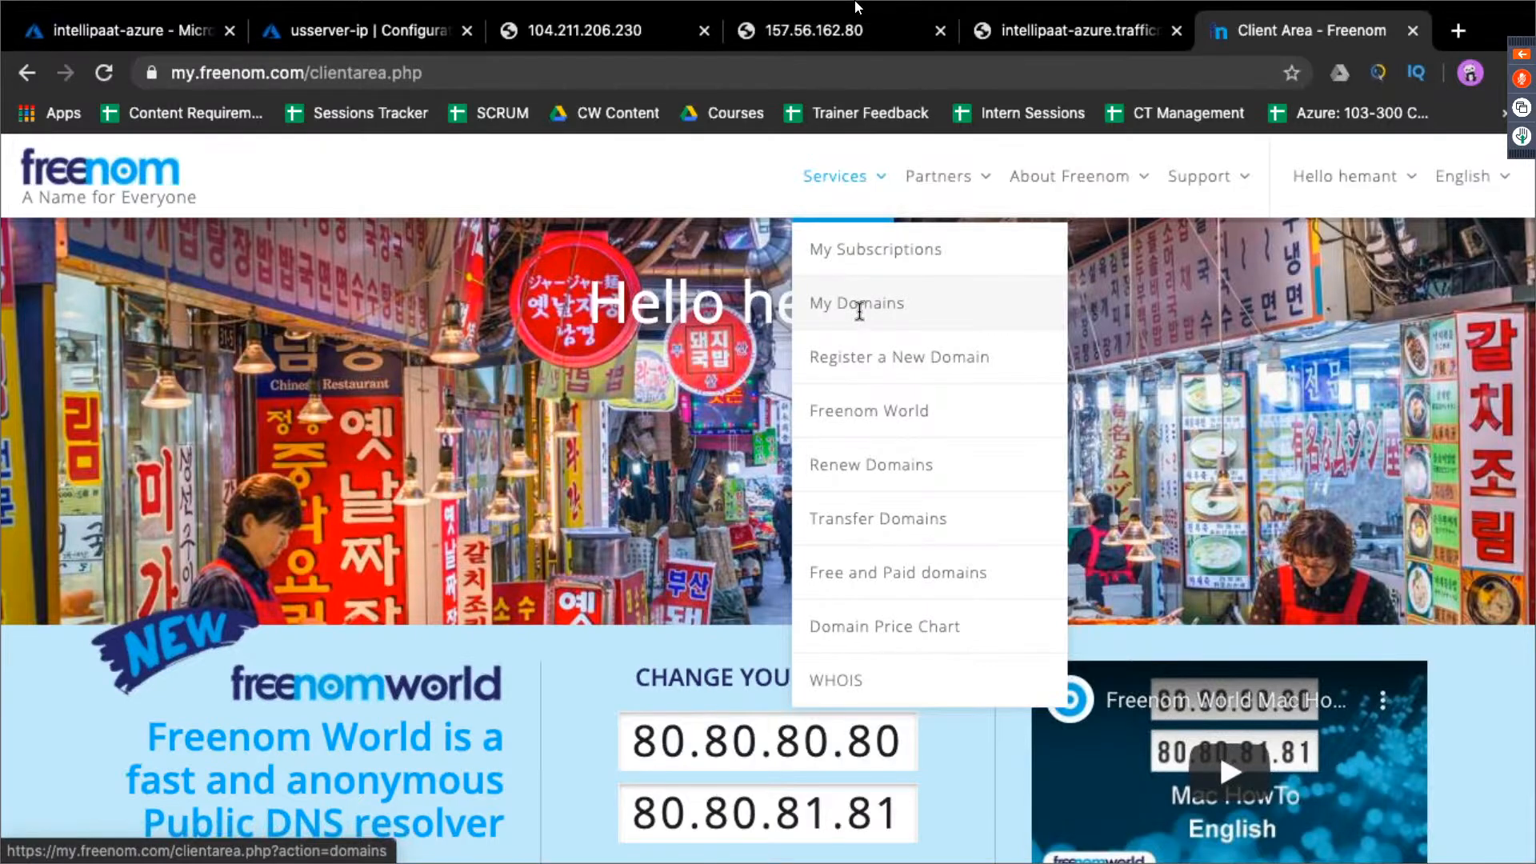
{"action": "left_click", "coordinate": [857, 304]}
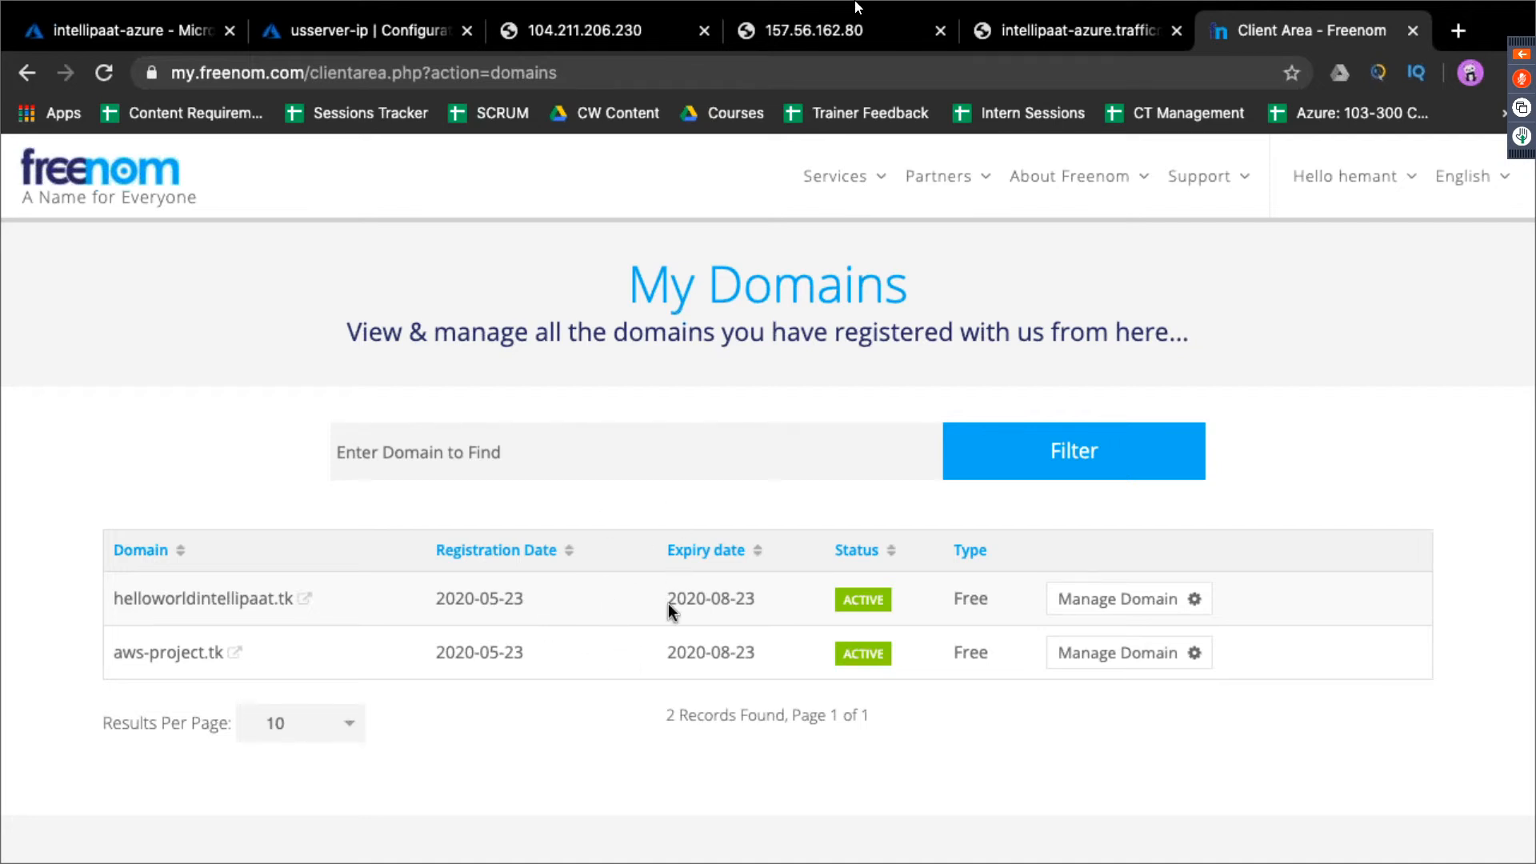
{"action": "left_click", "coordinate": [862, 199]}
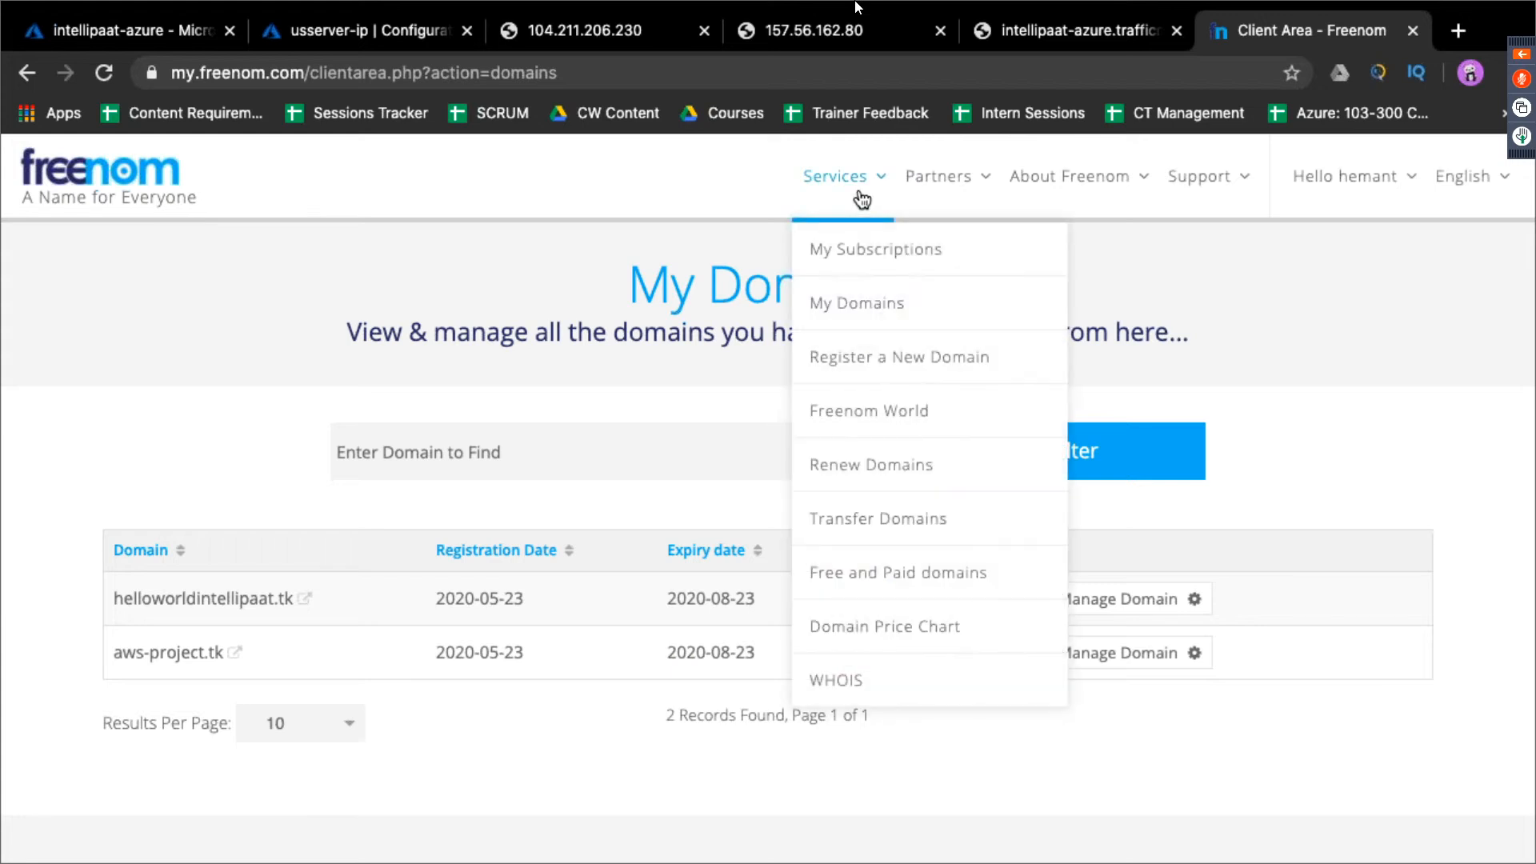
{"action": "left_click", "coordinate": [878, 352]}
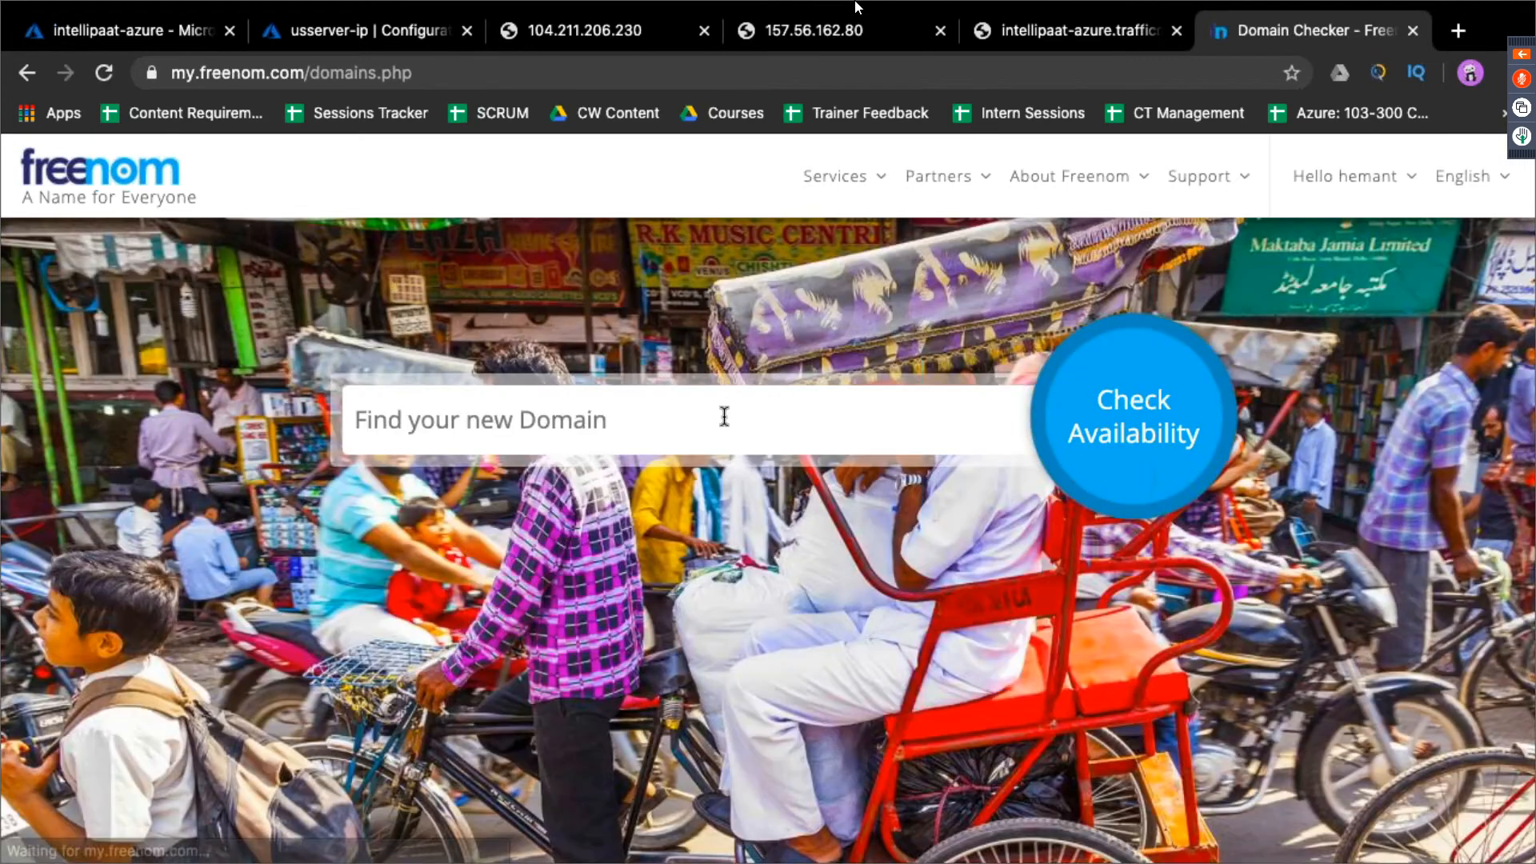
Check the availability of aws-project.tk in the Domain Checker
{"action": "left_click", "coordinate": [724, 416]}
{"action": "type", "text": "aws-"}
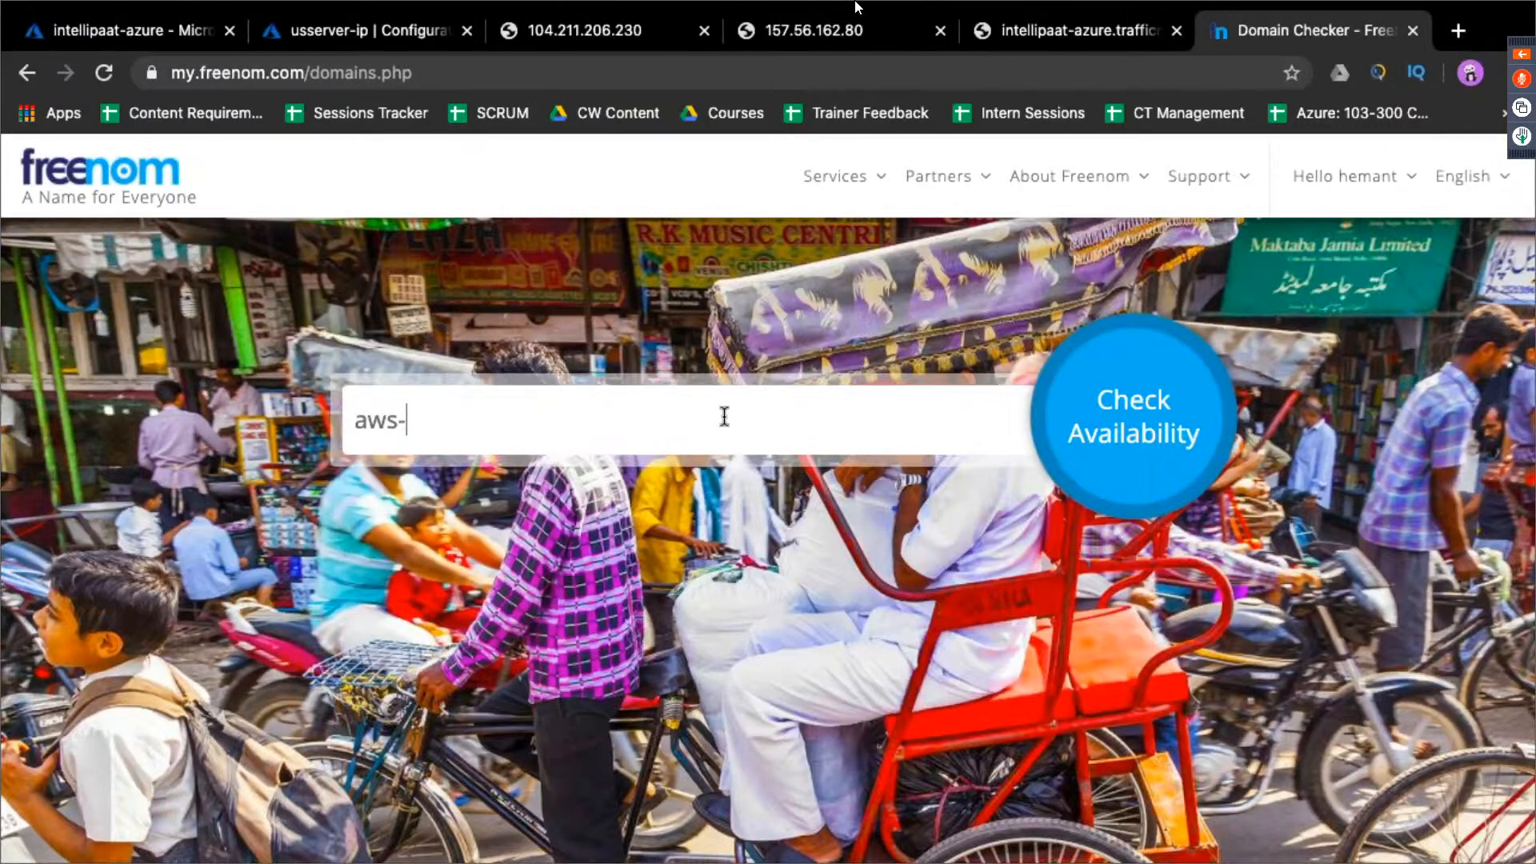
{"action": "type", "text": "project.tk"}
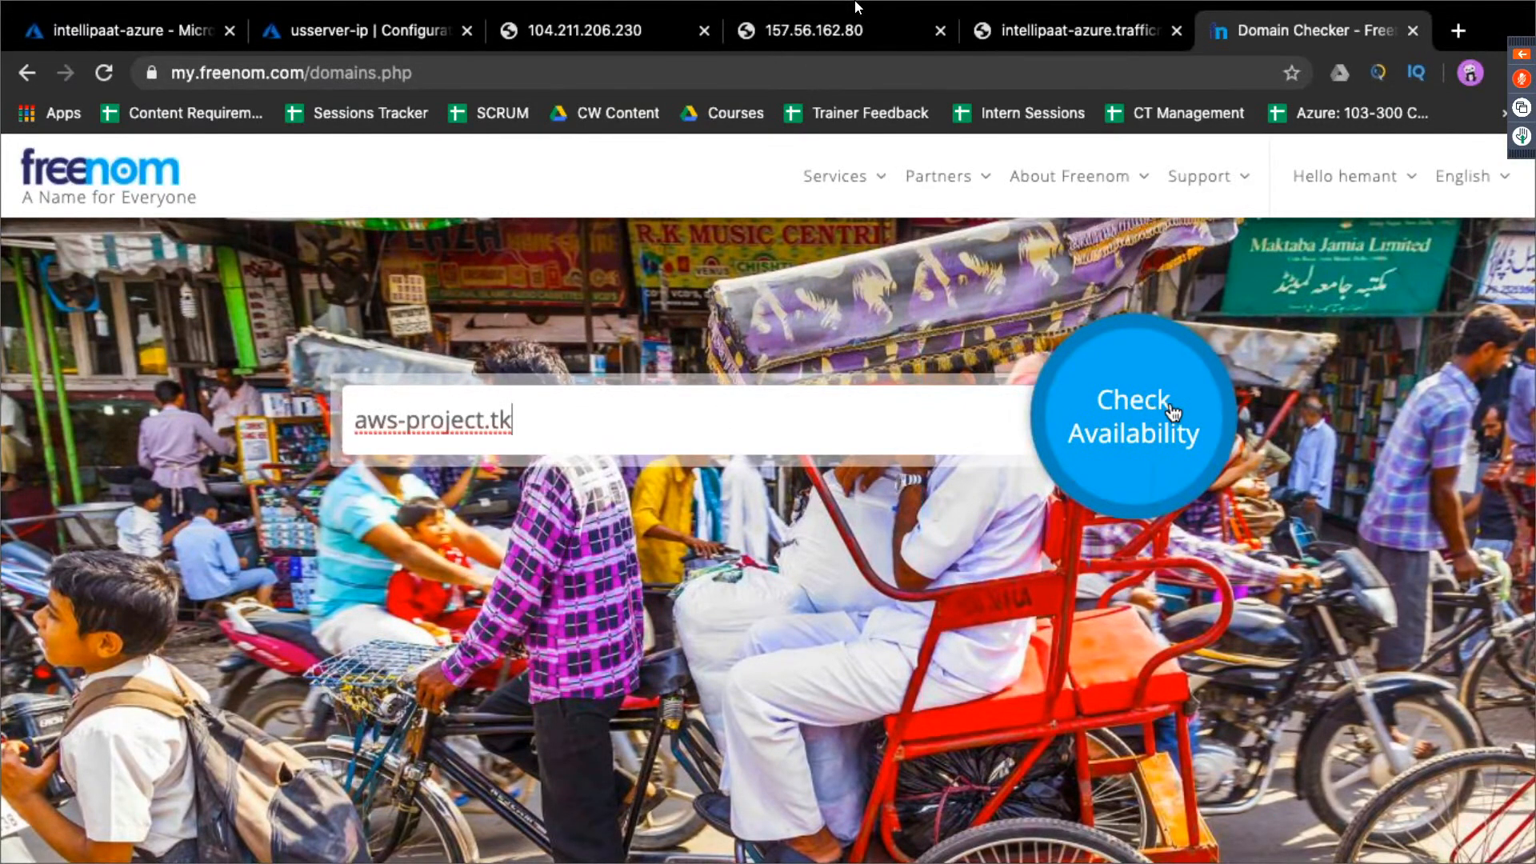
{"action": "left_click", "coordinate": [1134, 428]}
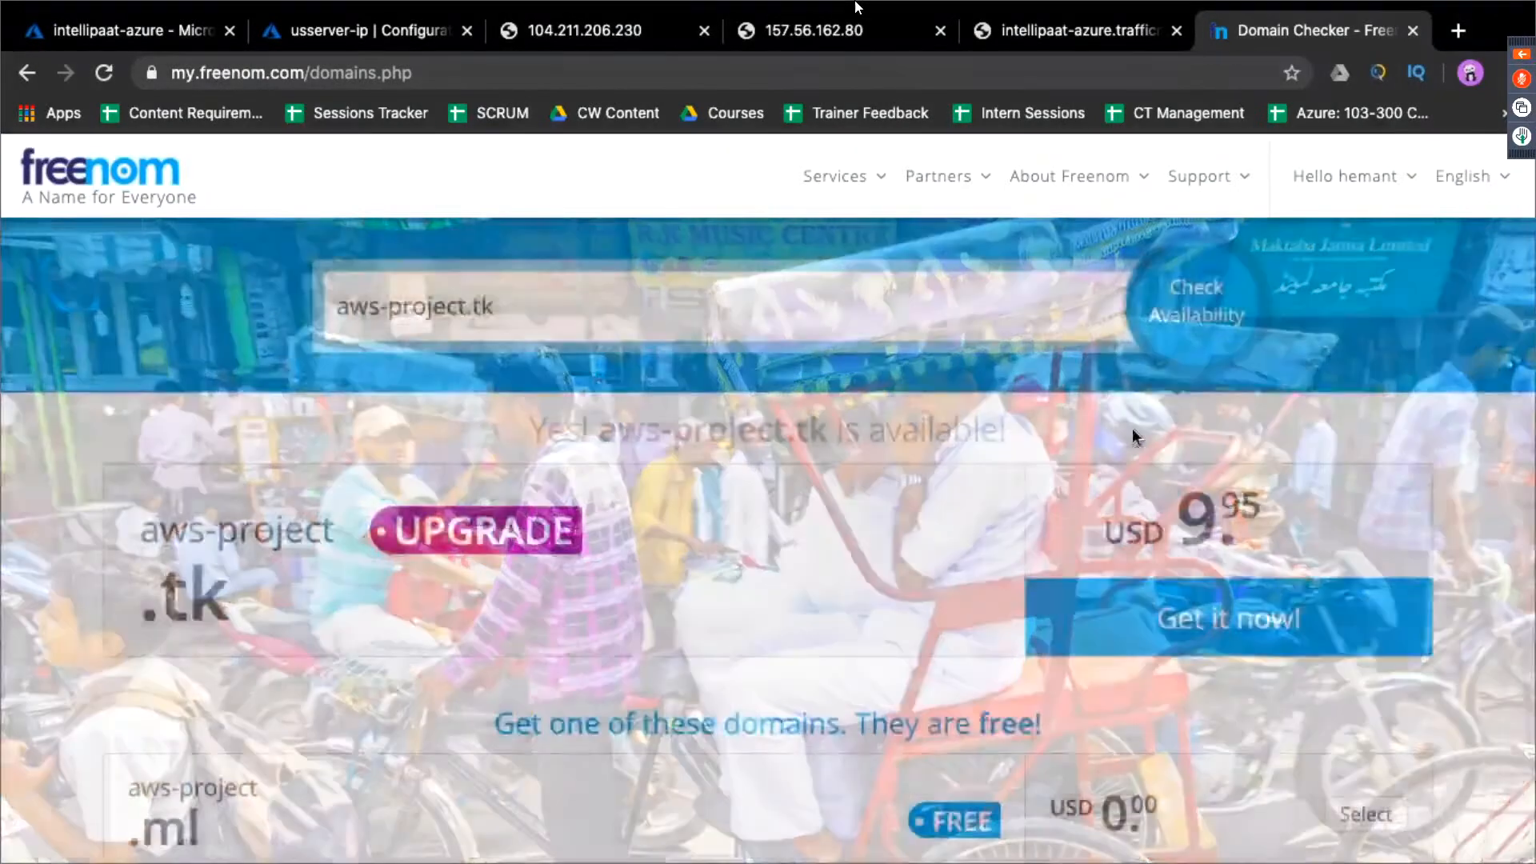
{"action": "scroll", "coordinate": [947, 512], "scroll_direction": "down", "scroll_amount": 4}
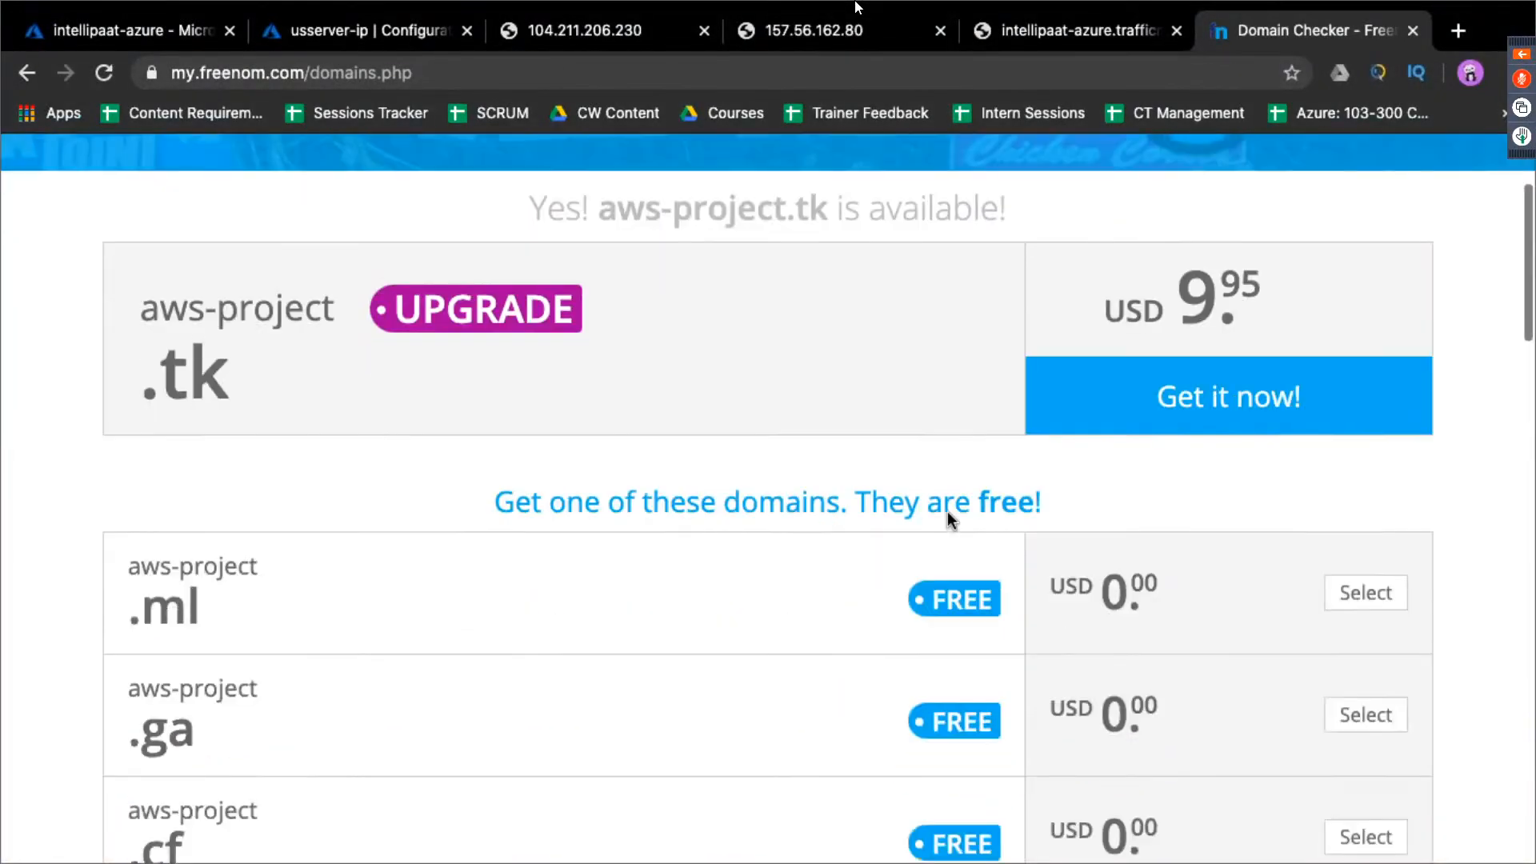
{"action": "scroll", "coordinate": [947, 513], "scroll_direction": "up", "scroll_amount": 2}
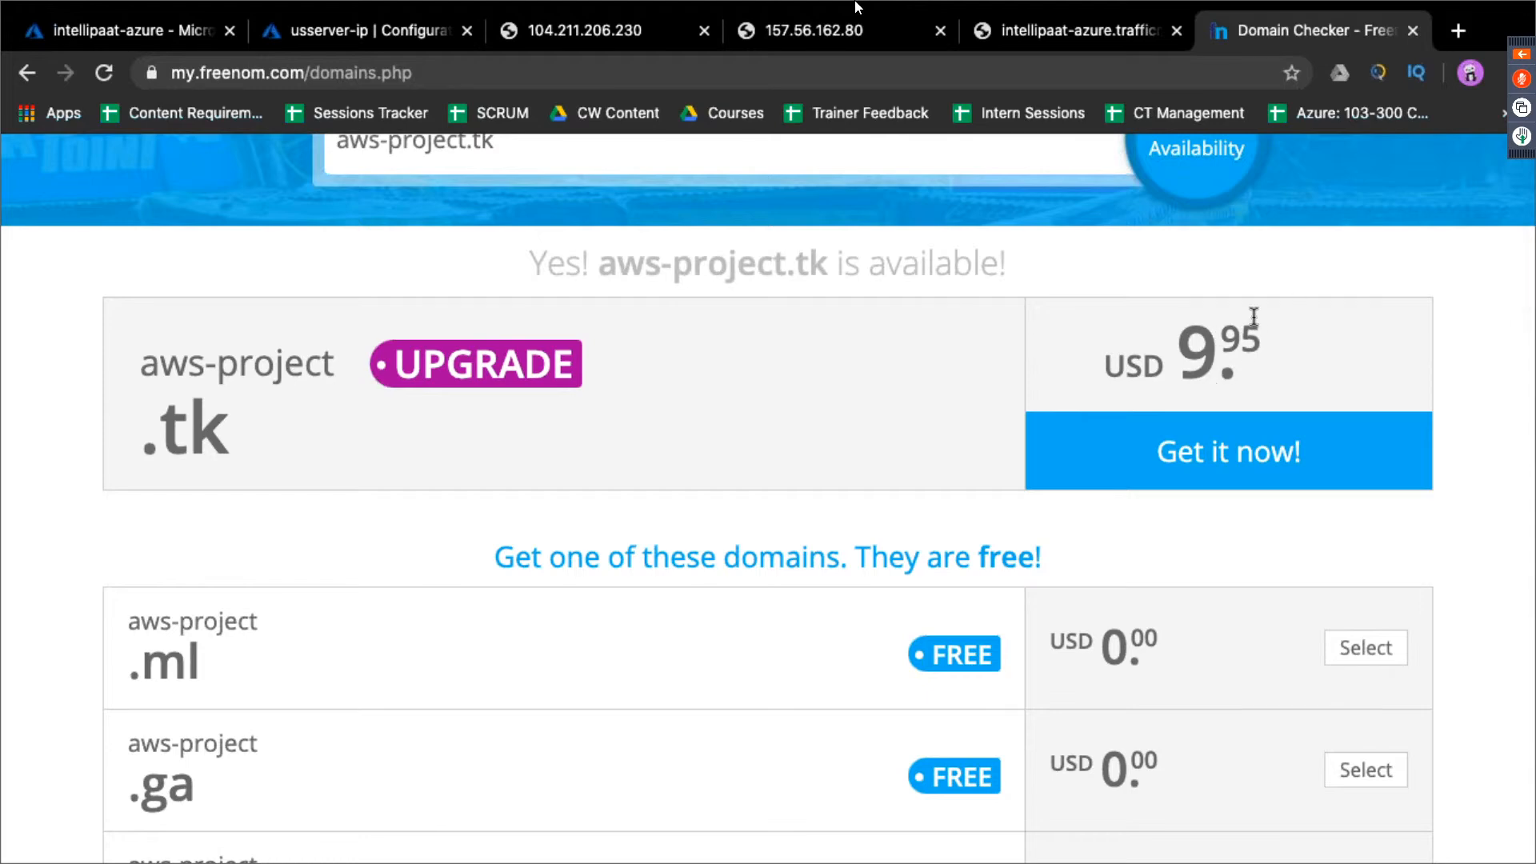
{"action": "scroll", "coordinate": [1227, 344], "scroll_direction": "down", "scroll_amount": 2}
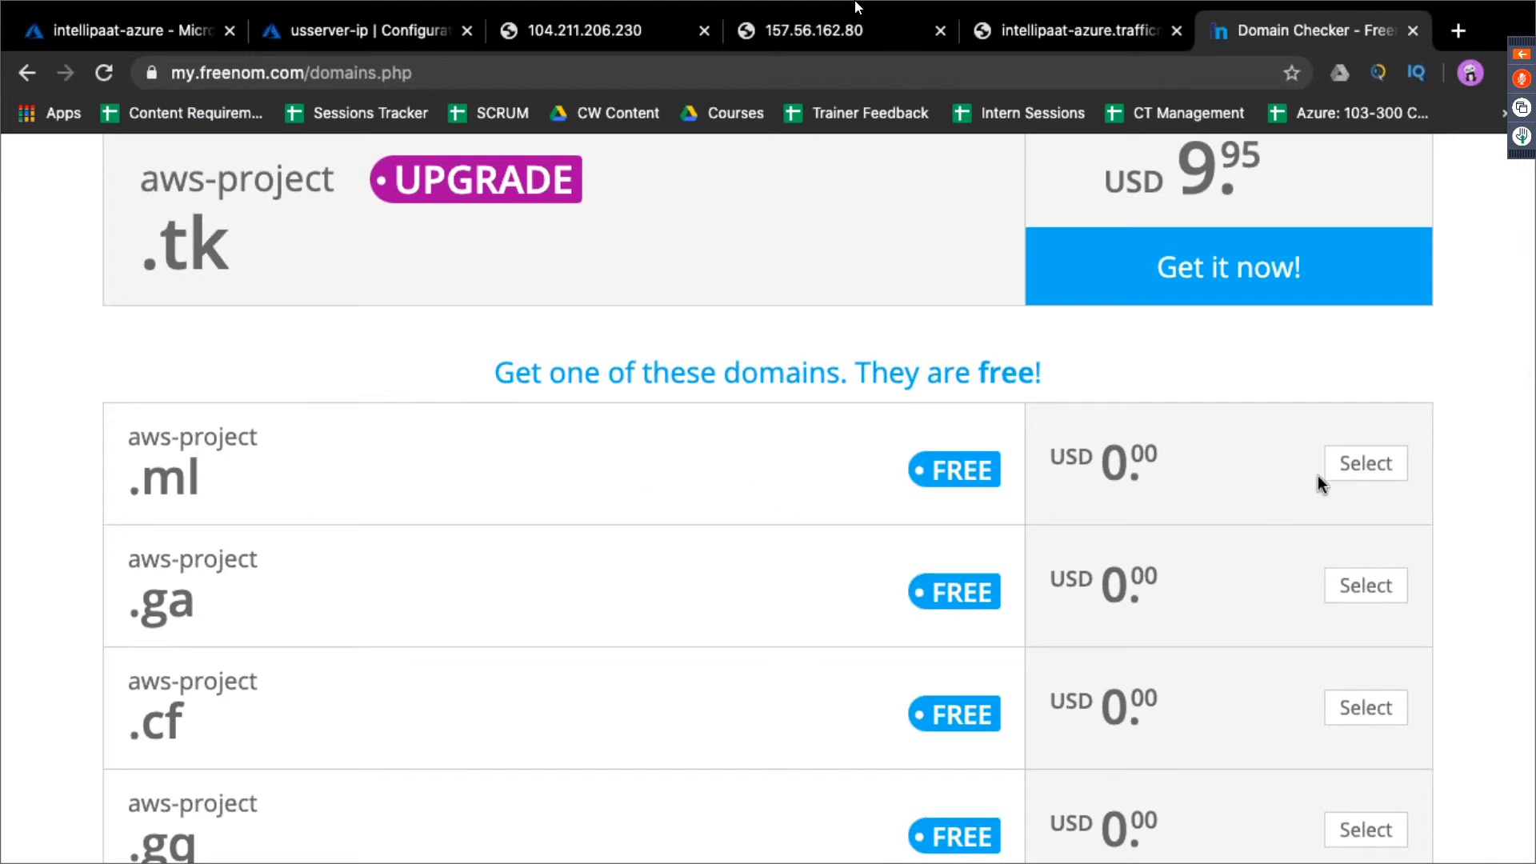
Add the free aws-project.ml to the cart, check out, then go back to the domain search
{"action": "left_click", "coordinate": [1385, 471]}
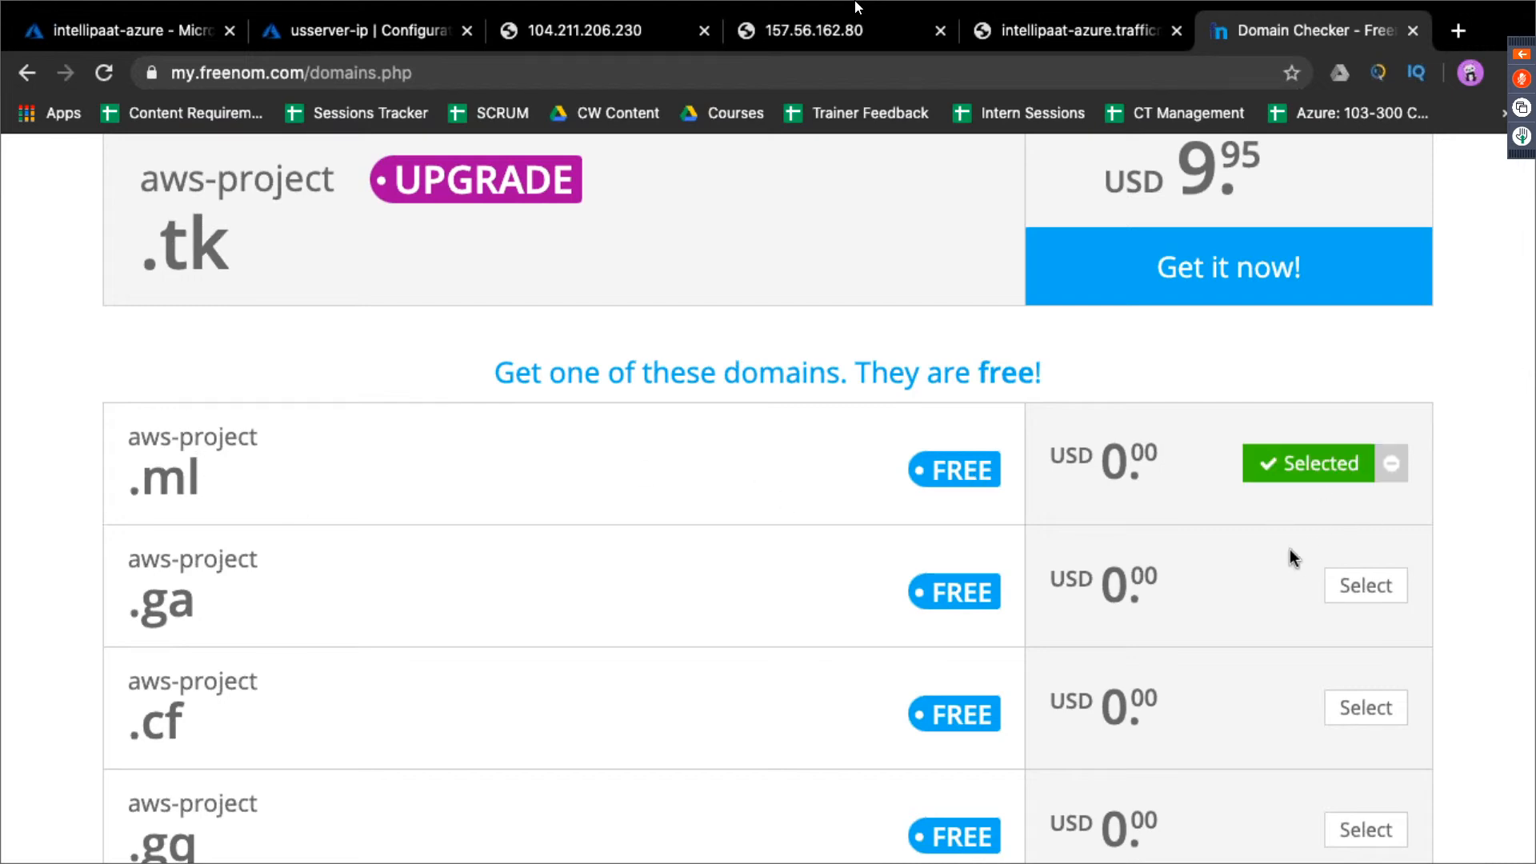
{"action": "scroll", "coordinate": [1213, 563], "scroll_direction": "down", "scroll_amount": 10}
{"action": "scroll", "coordinate": [1214, 565], "scroll_direction": "up", "scroll_amount": 6}
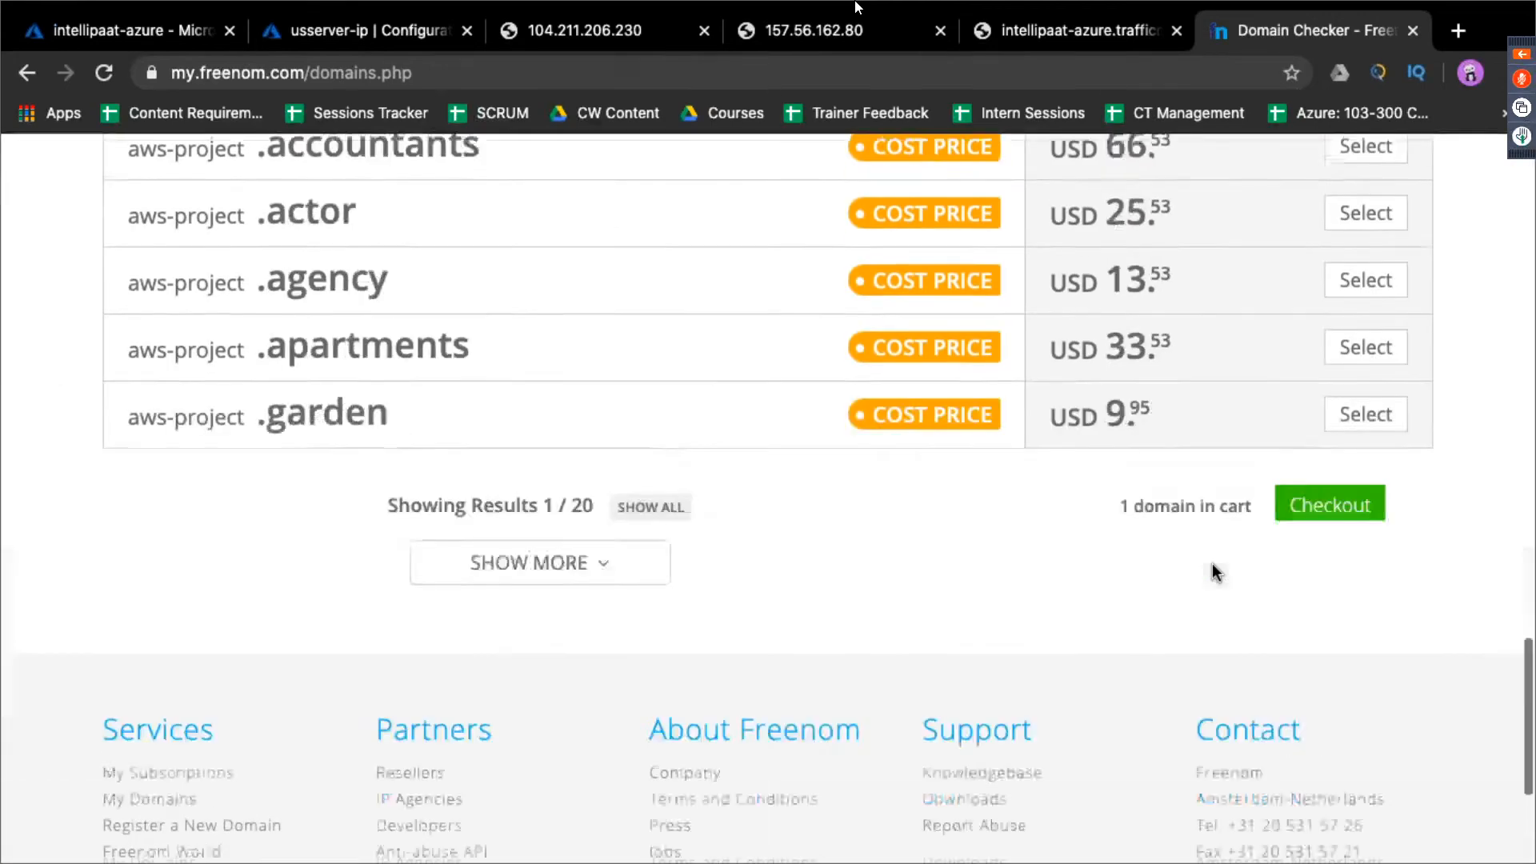
{"action": "left_click", "coordinate": [1325, 688]}
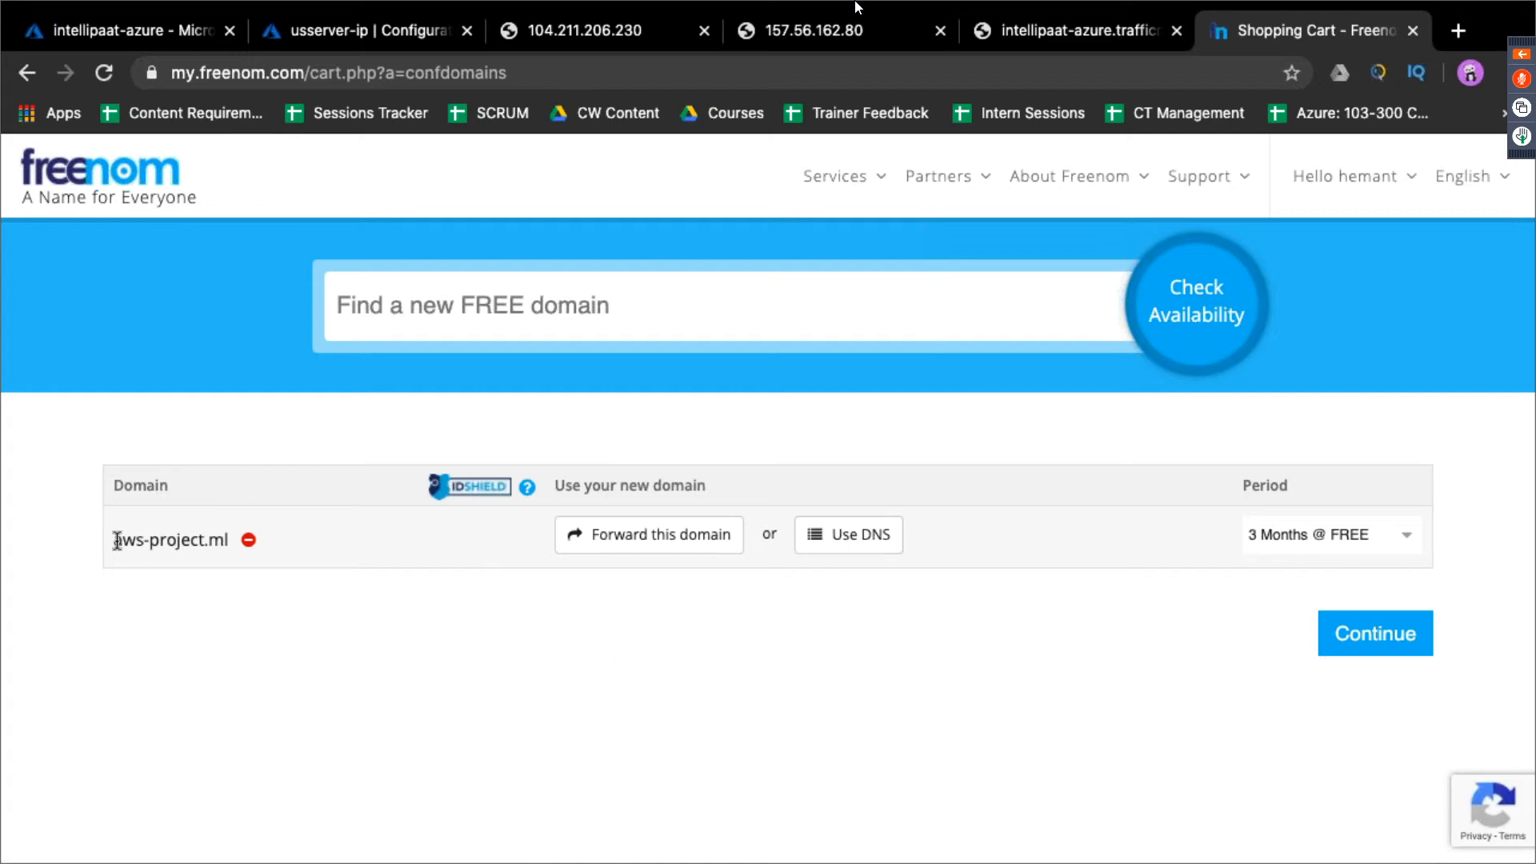
{"action": "left_click_drag", "start_coordinate": [116, 541], "coordinate": [230, 544]}
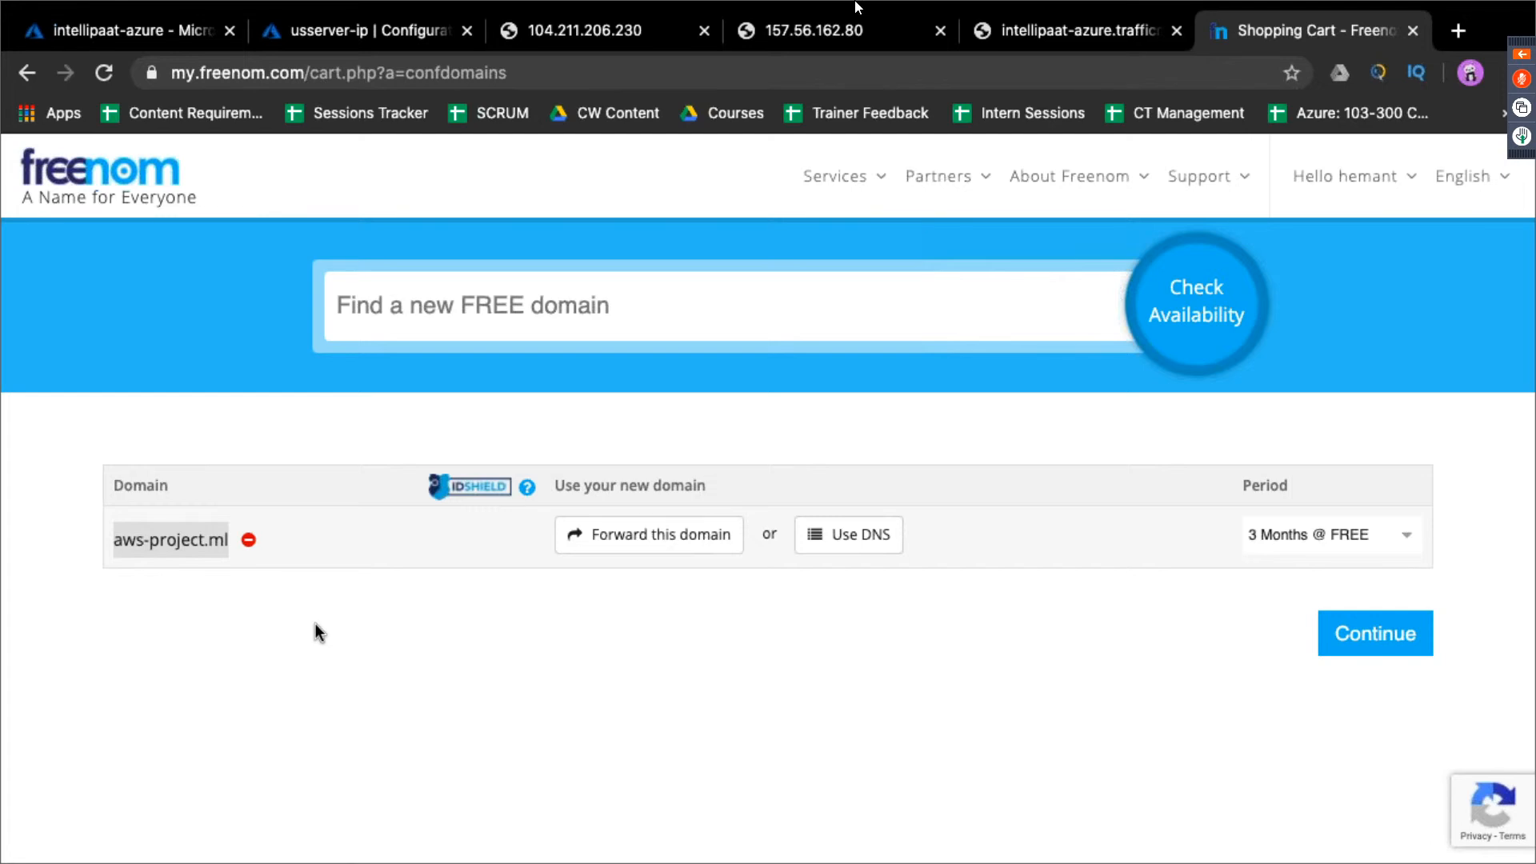
{"action": "left_click", "coordinate": [27, 73]}
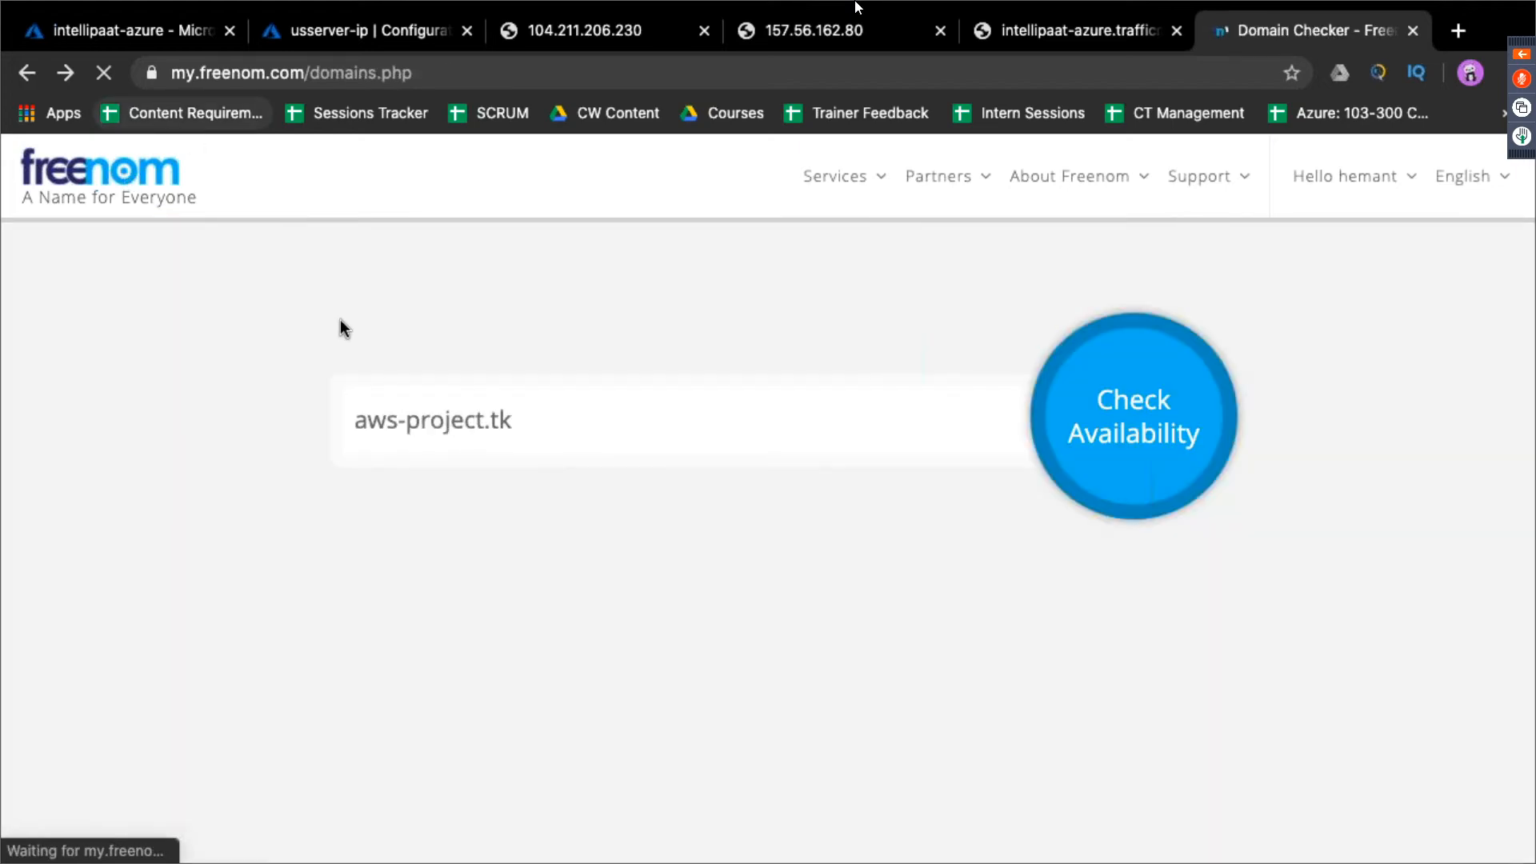
Change the search to azure-project.tk and check its availability
{"action": "scroll", "coordinate": [421, 433], "scroll_direction": "down", "scroll_amount": 8}
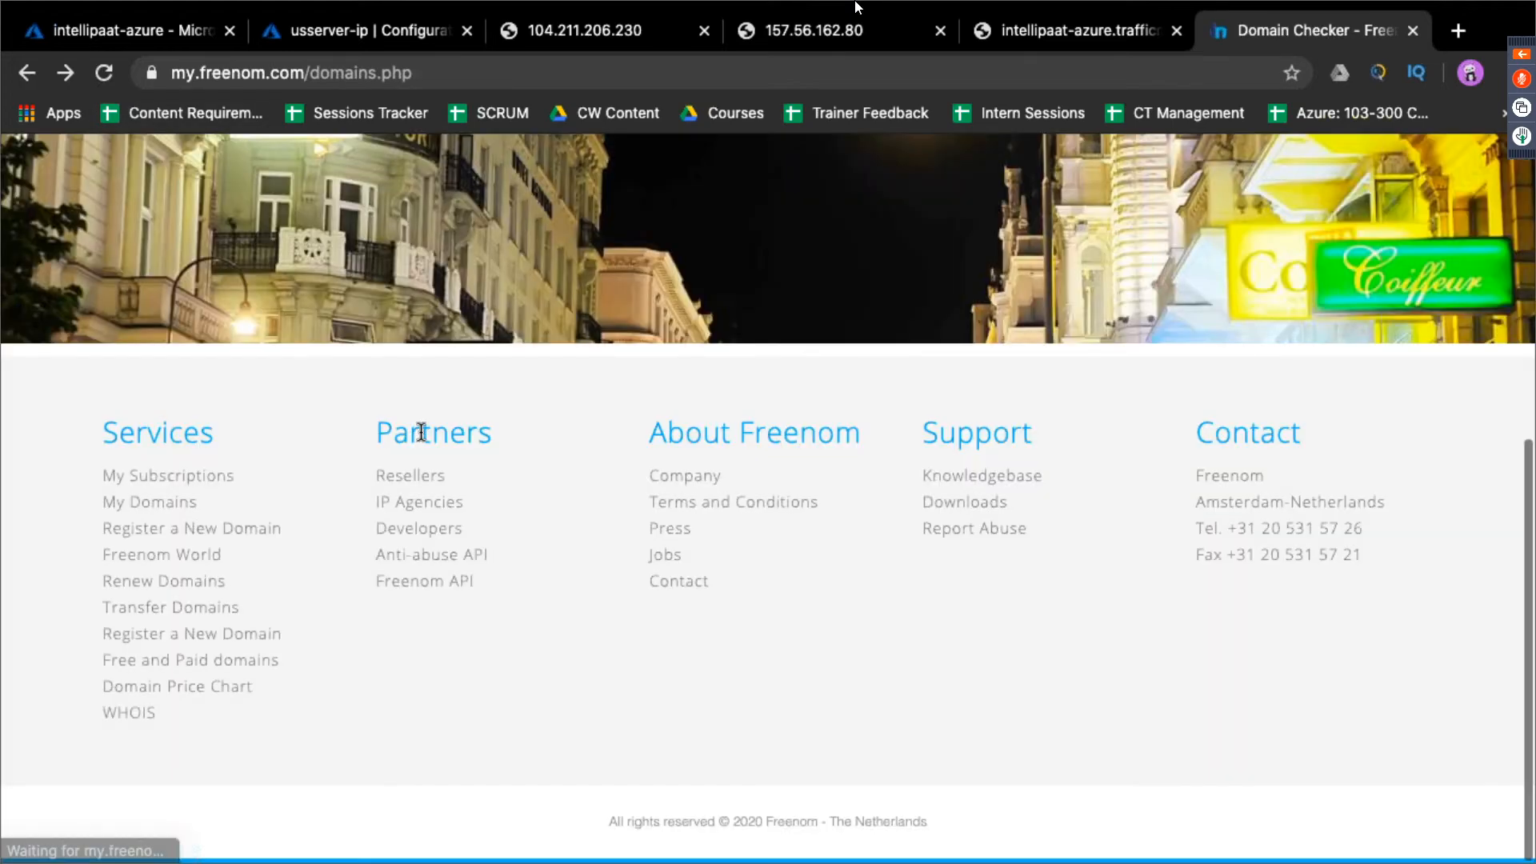
{"action": "scroll", "coordinate": [439, 341], "scroll_direction": "up", "scroll_amount": 8}
{"action": "double_click", "coordinate": [373, 424]}
{"action": "type", "text": "azure-project.tk"}
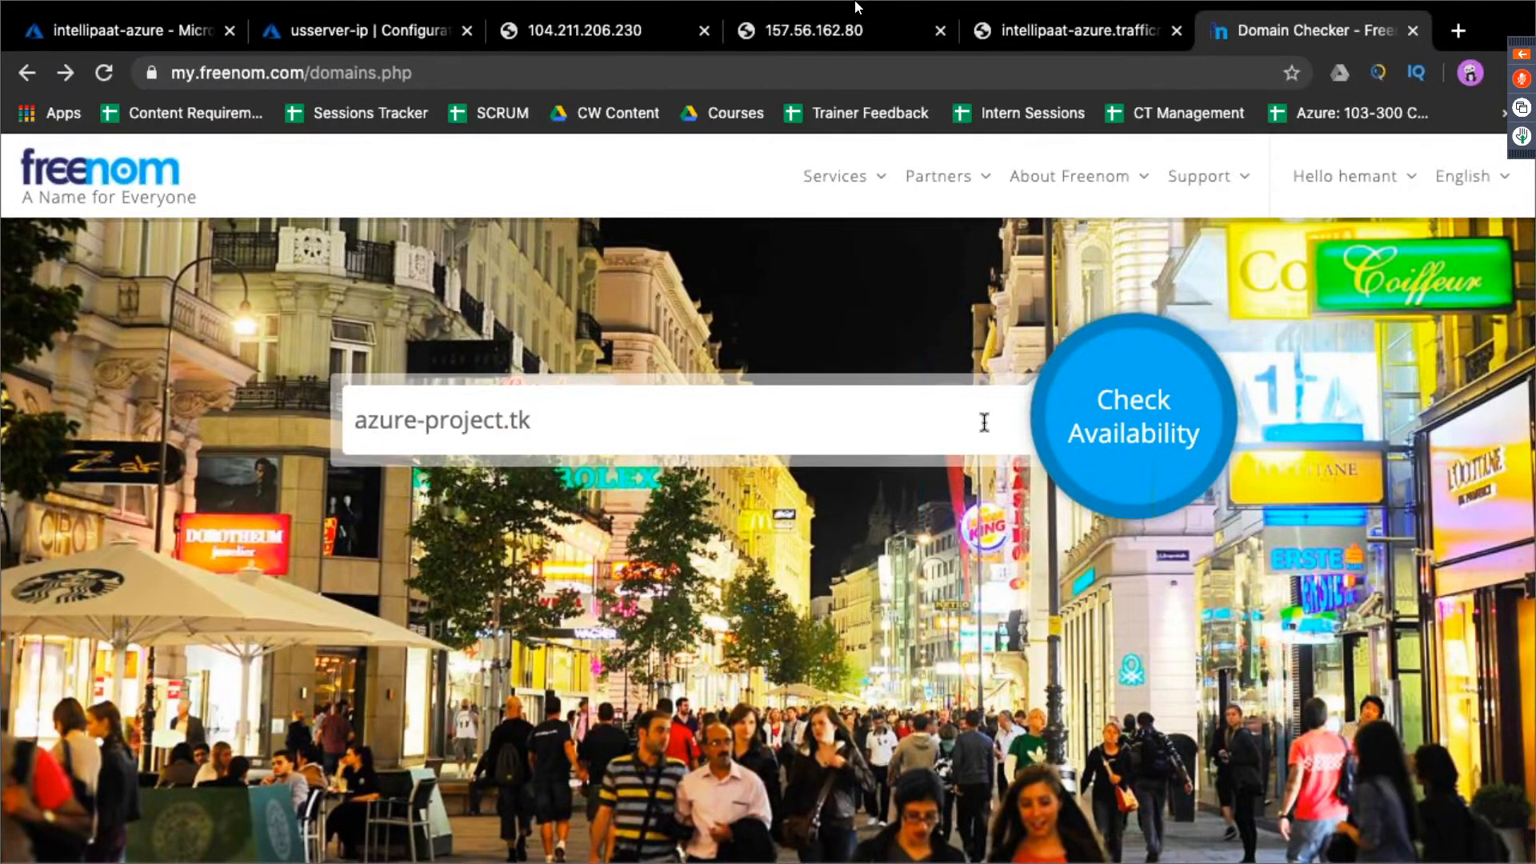
{"action": "left_click", "coordinate": [1115, 425]}
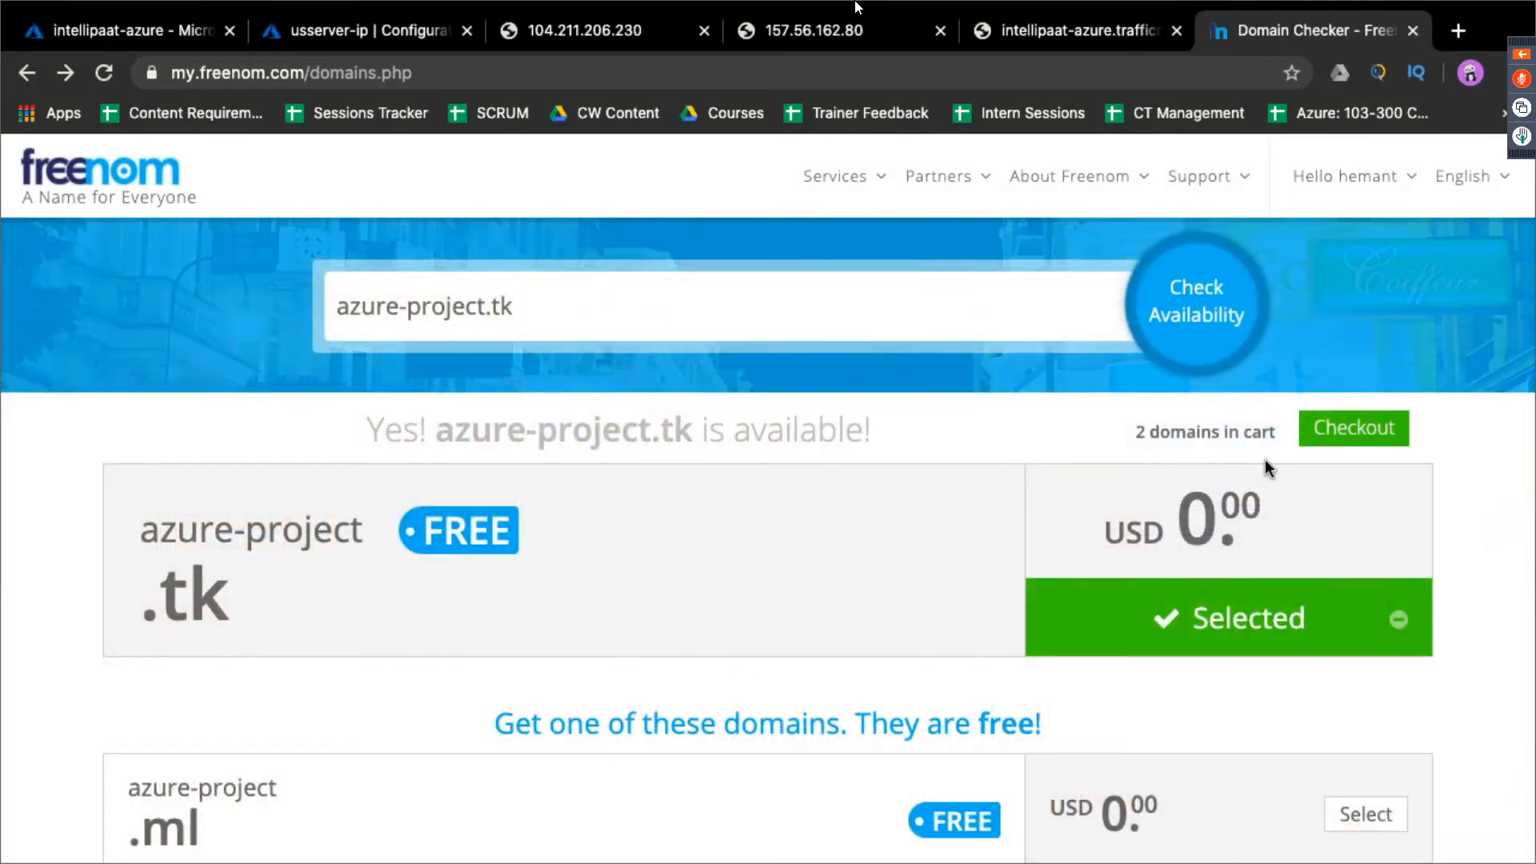
Check out, remove aws-project.ml from the cart, and continue to Review & Checkout
{"action": "left_click", "coordinate": [1329, 441]}
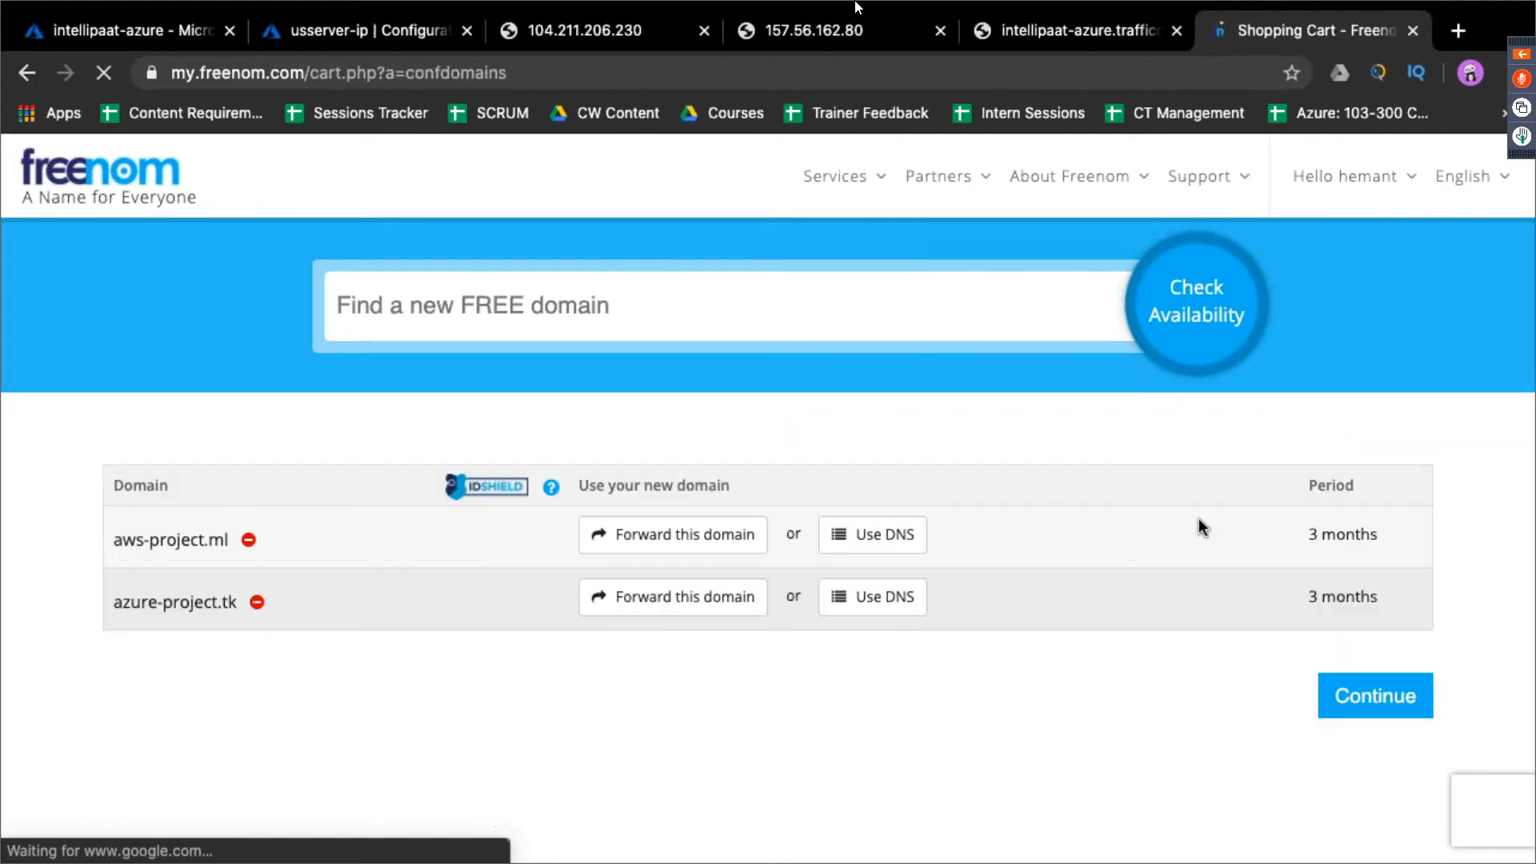
{"action": "left_click", "coordinate": [250, 541]}
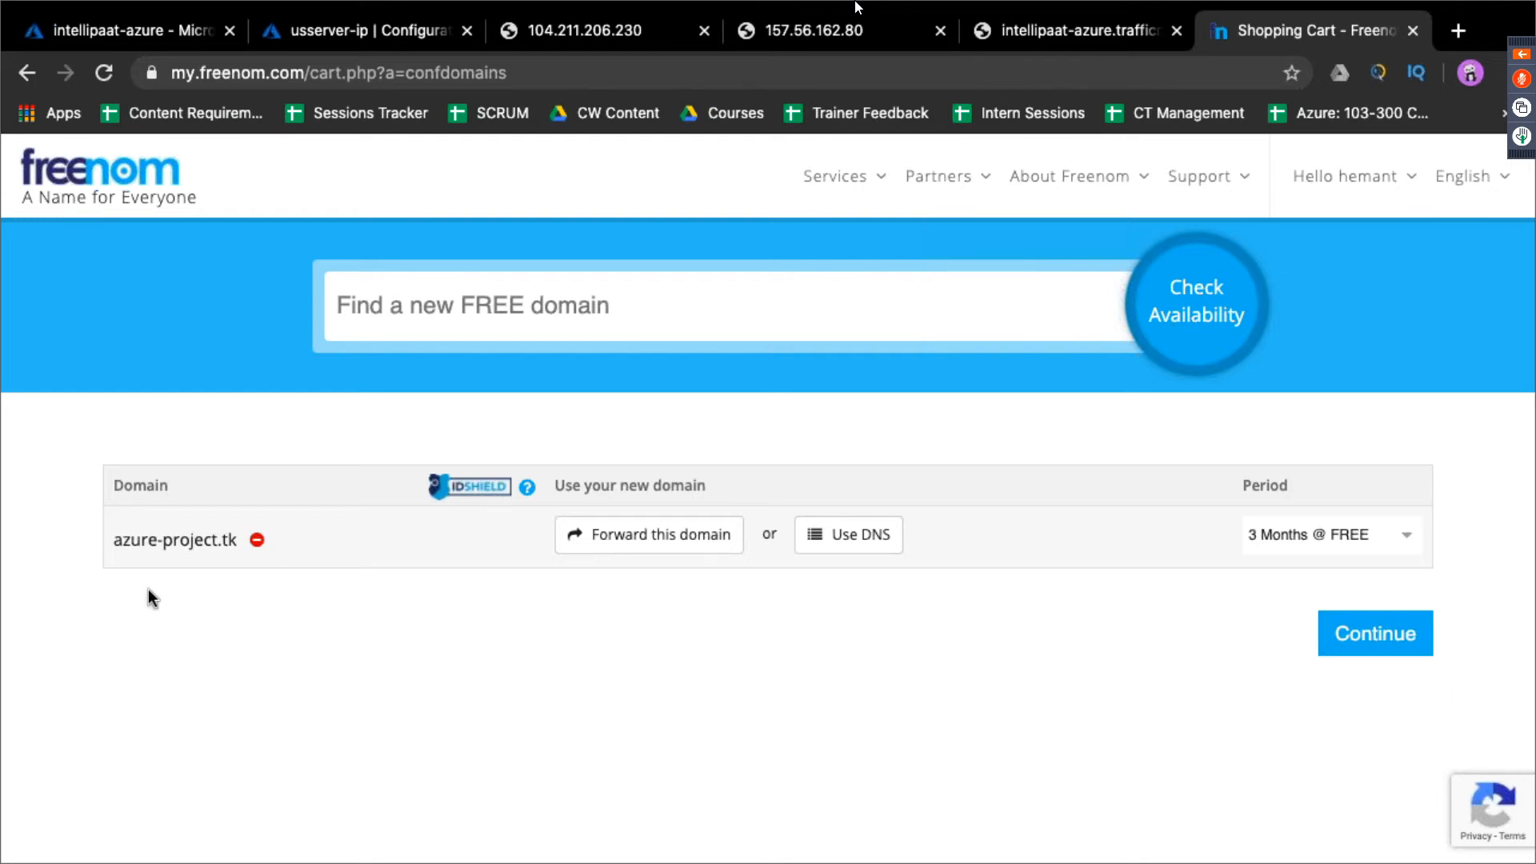
{"action": "scroll", "coordinate": [1059, 465], "scroll_direction": "down", "scroll_amount": 4}
{"action": "scroll", "coordinate": [1060, 466], "scroll_direction": "up", "scroll_amount": 4}
{"action": "left_click", "coordinate": [1377, 633]}
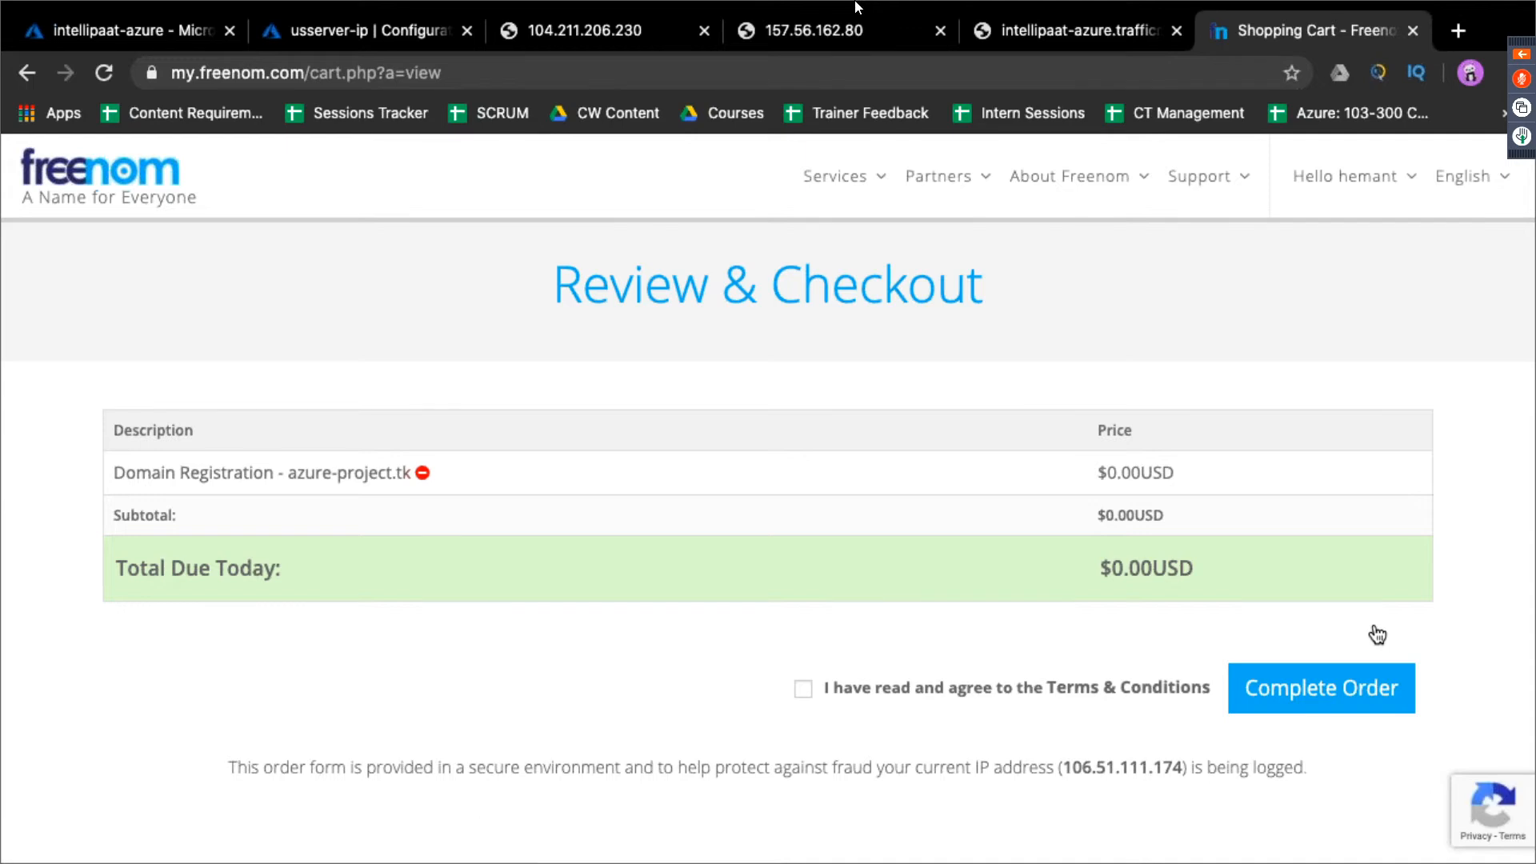
Accept the terms and complete the $0.00USD order for azure-project.tk
{"action": "left_click_drag", "start_coordinate": [1111, 575], "coordinate": [1234, 569]}
{"action": "left_click", "coordinate": [807, 692]}
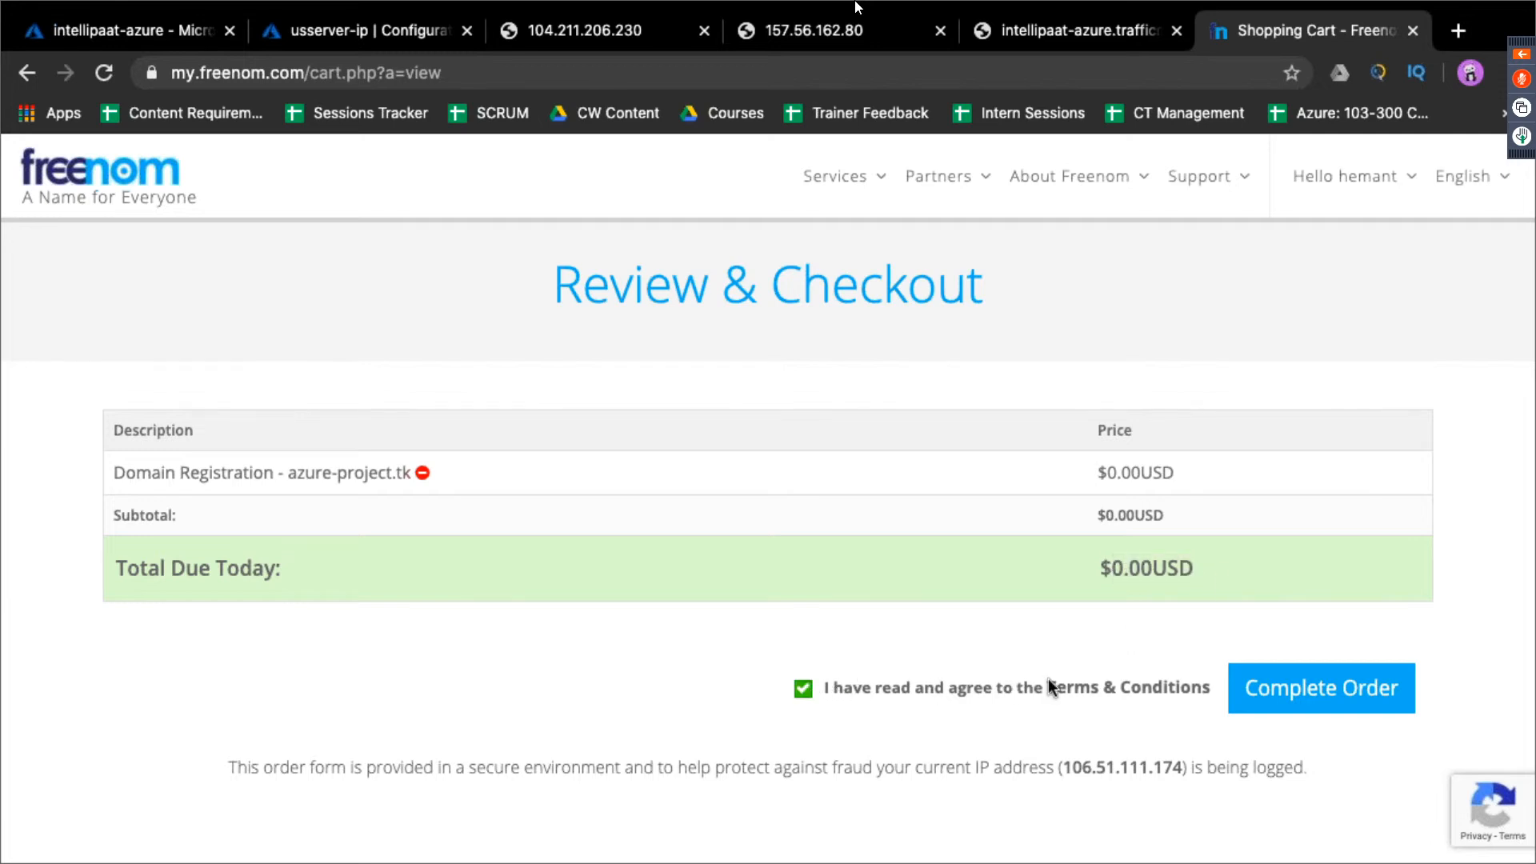
{"action": "left_click", "coordinate": [1348, 694]}
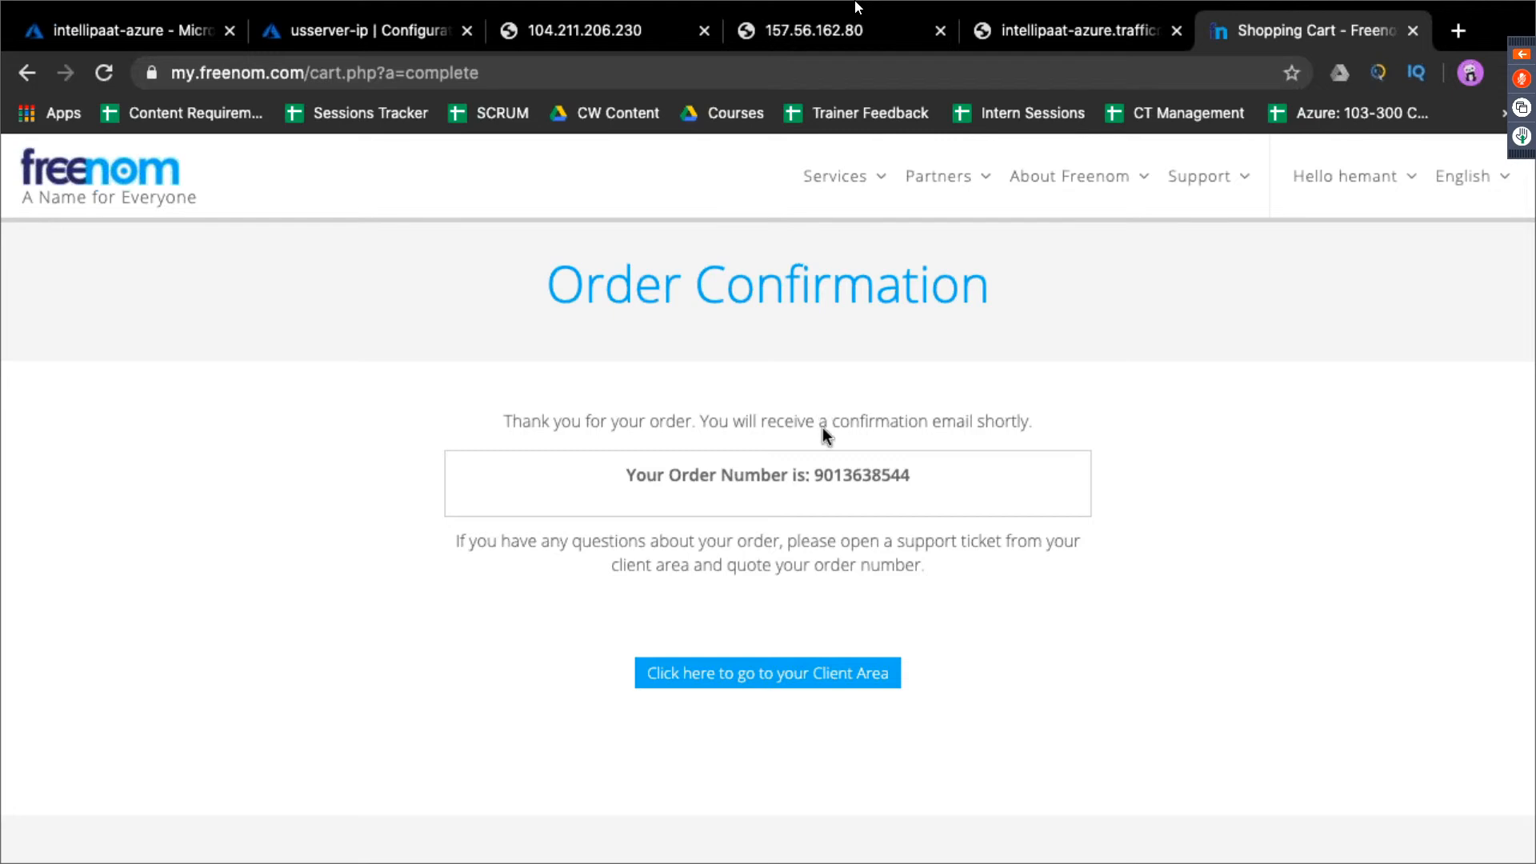
Confirm azure-project.tk is active under My Domains, then return to the Azure Traffic Manager tab
{"action": "mouse_move", "coordinate": [848, 183]}
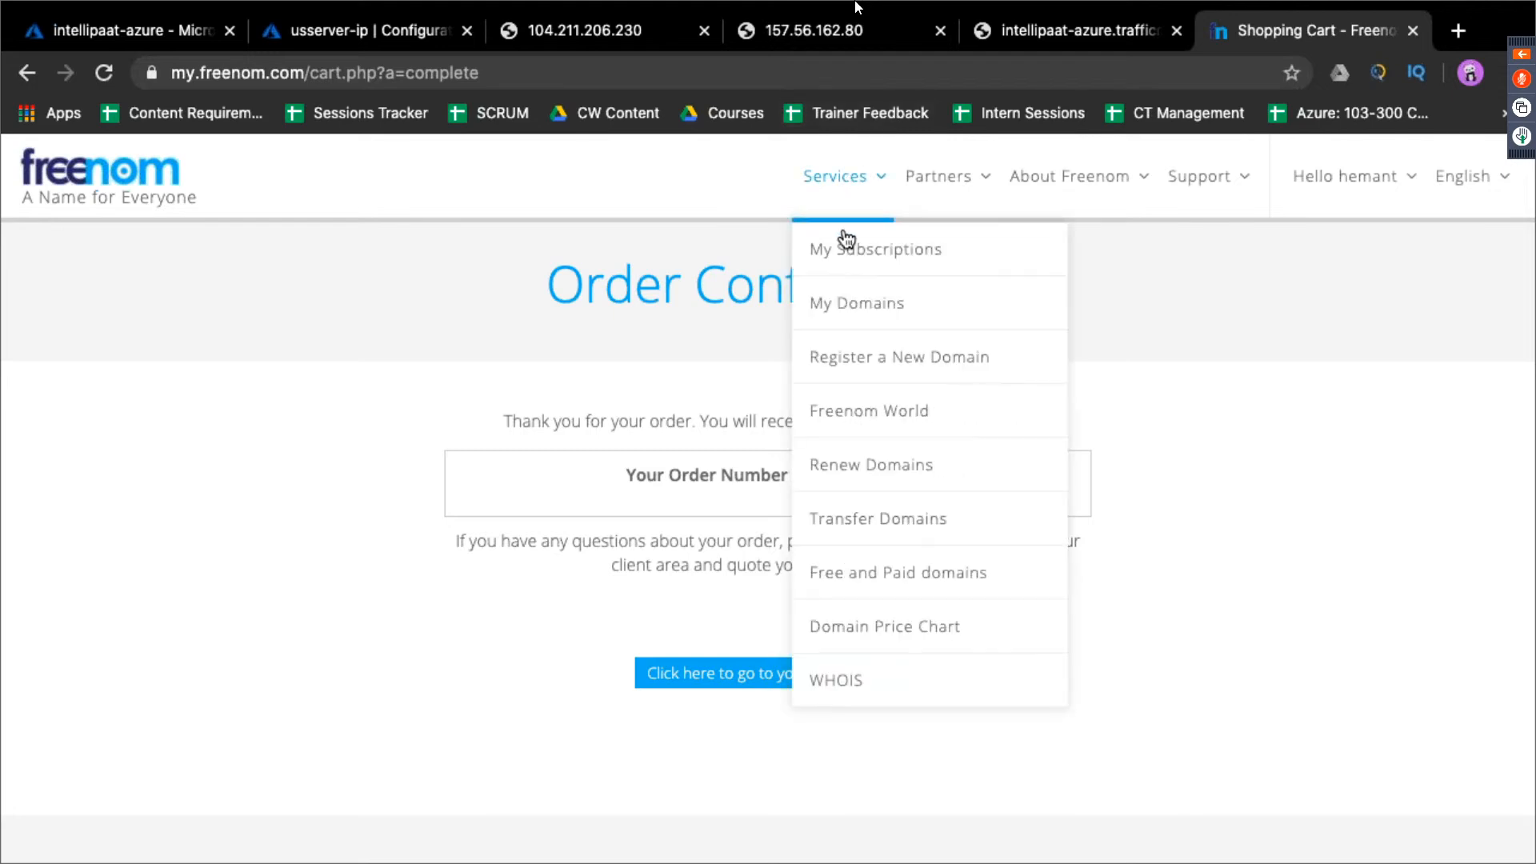
{"action": "left_click", "coordinate": [865, 302]}
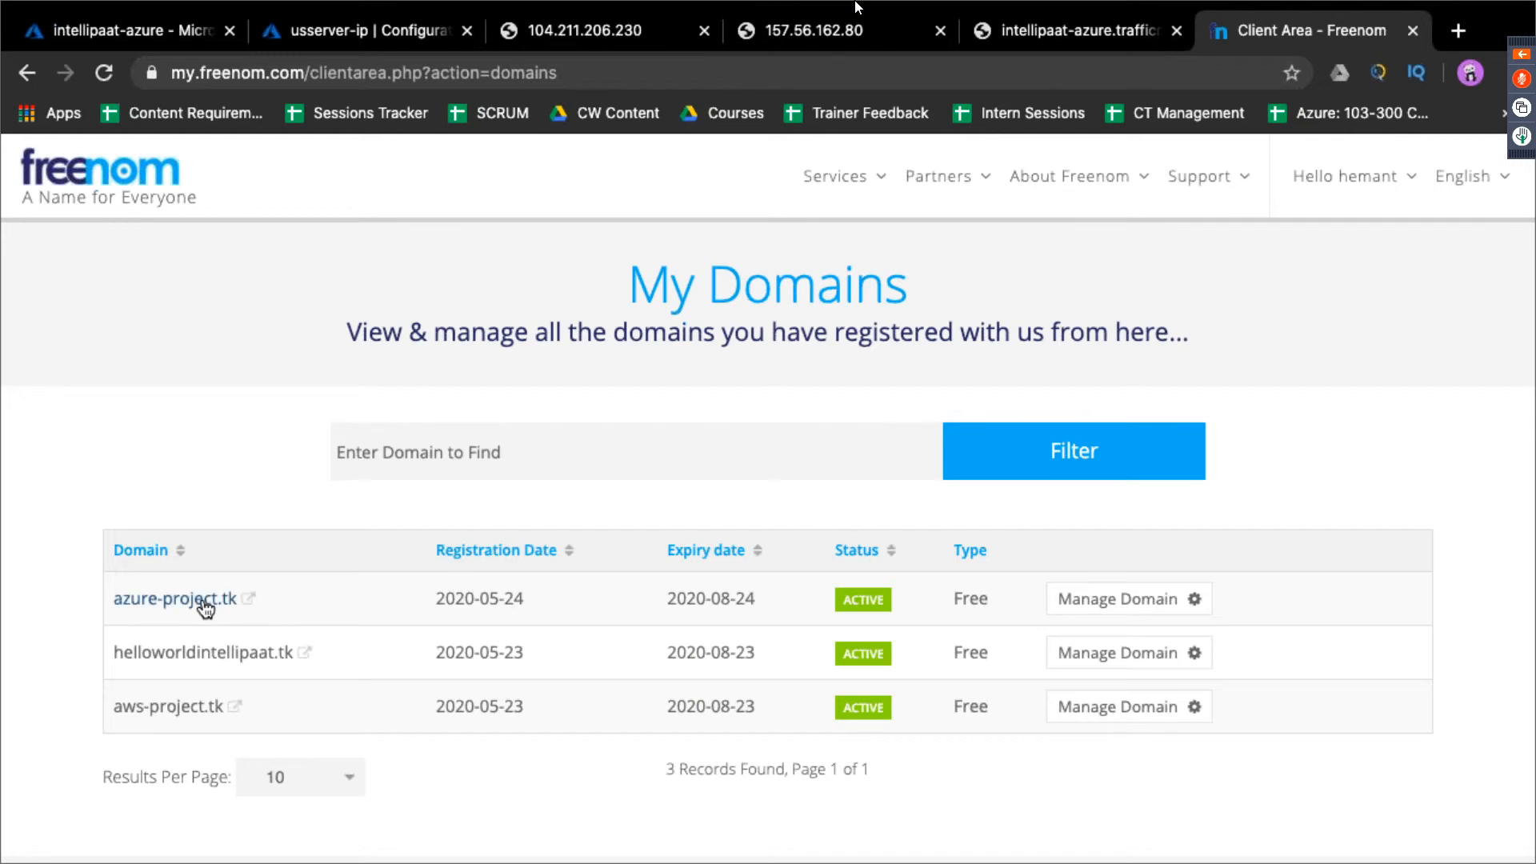
{"action": "left_click", "coordinate": [162, 37]}
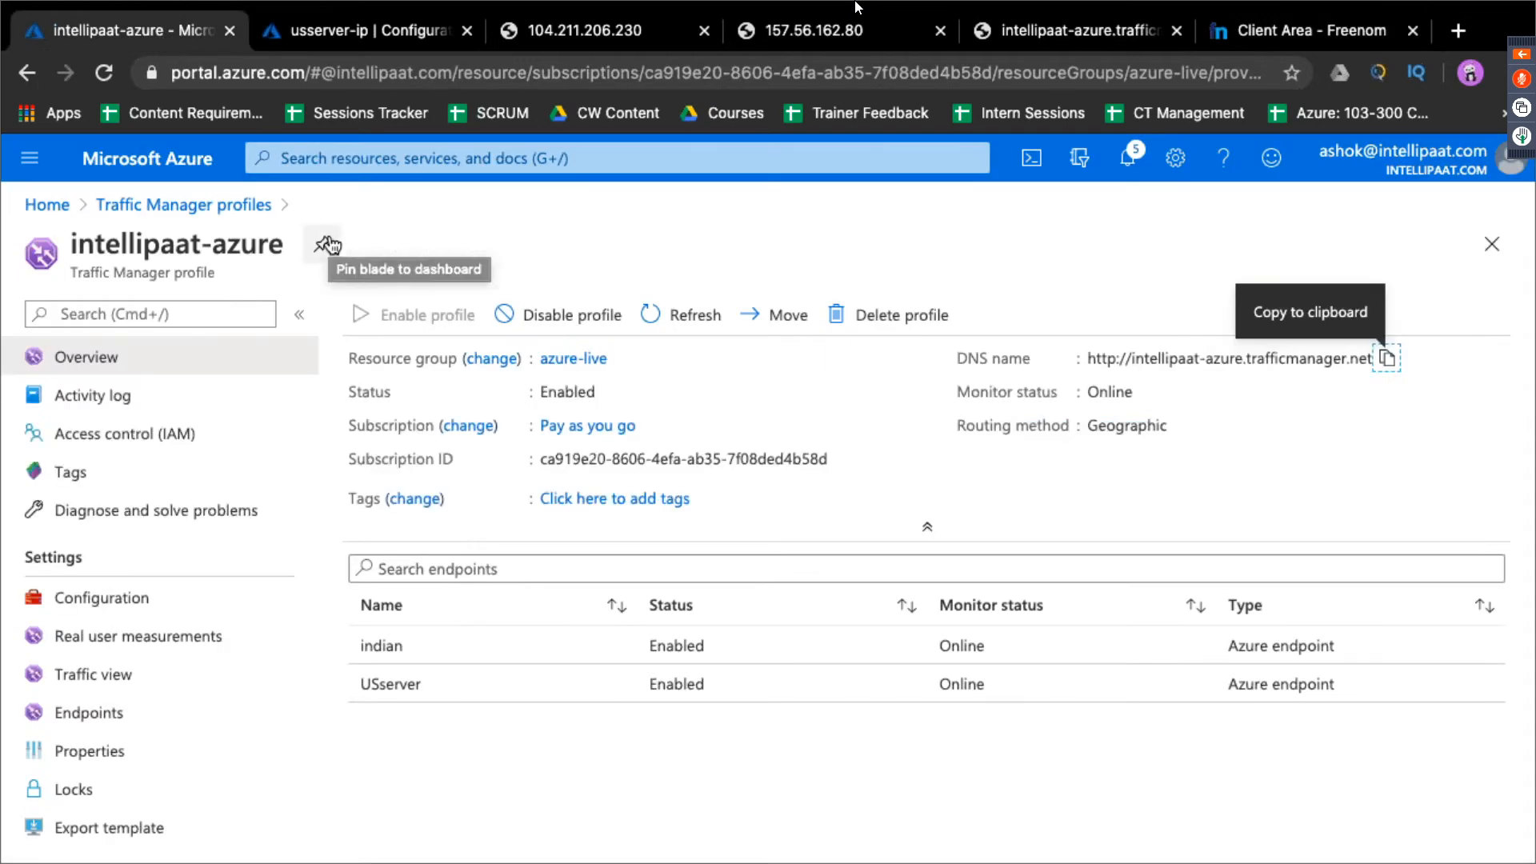
Search the portal for 'dns' and go to the DNS zones service
{"action": "left_click", "coordinate": [453, 164]}
{"action": "type", "text": "azure"}
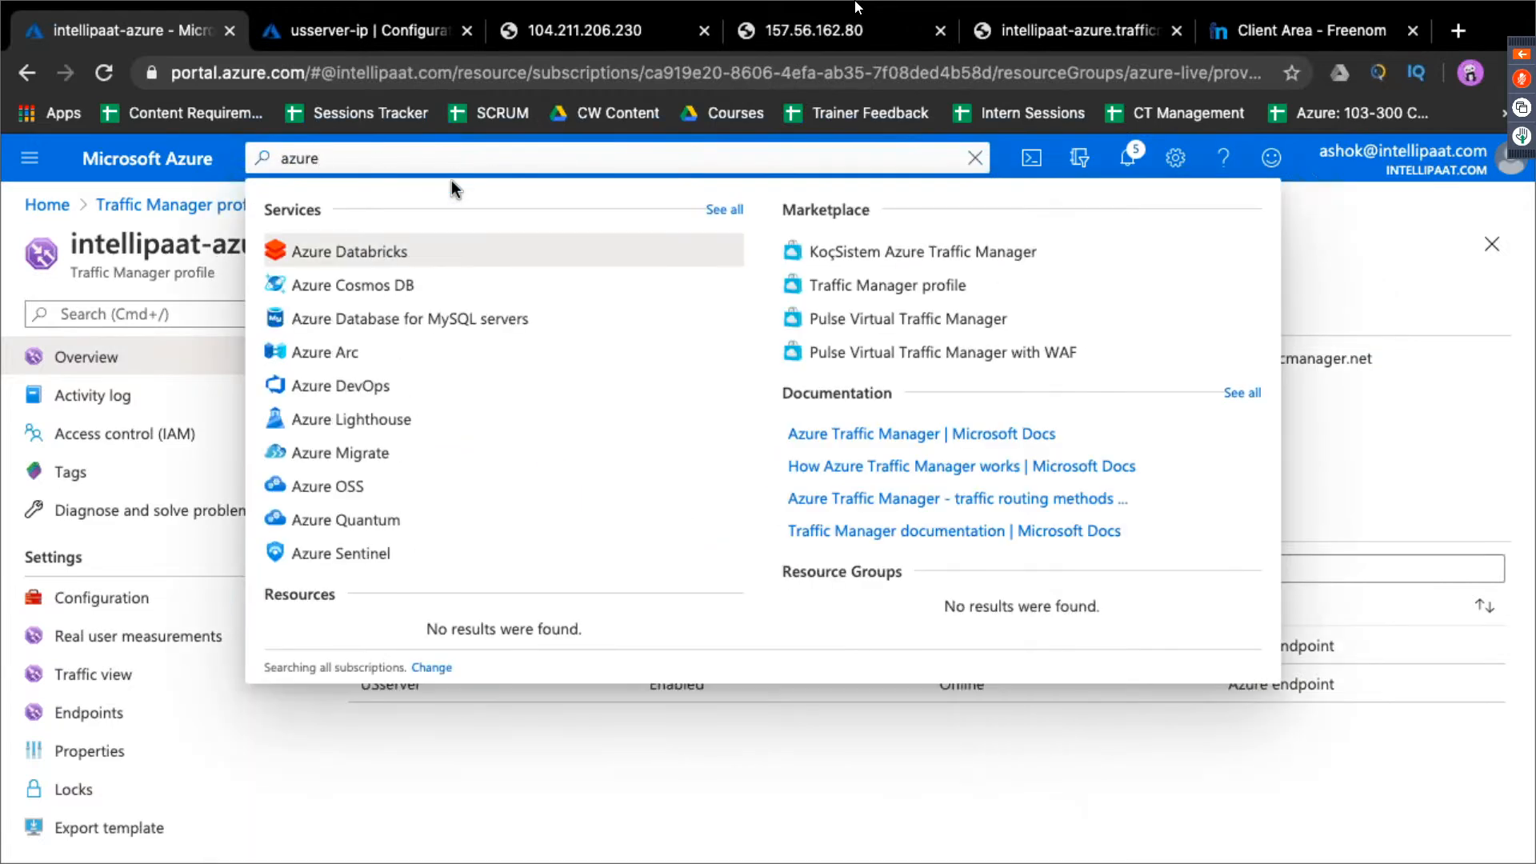
{"action": "type", "text": " dns"}
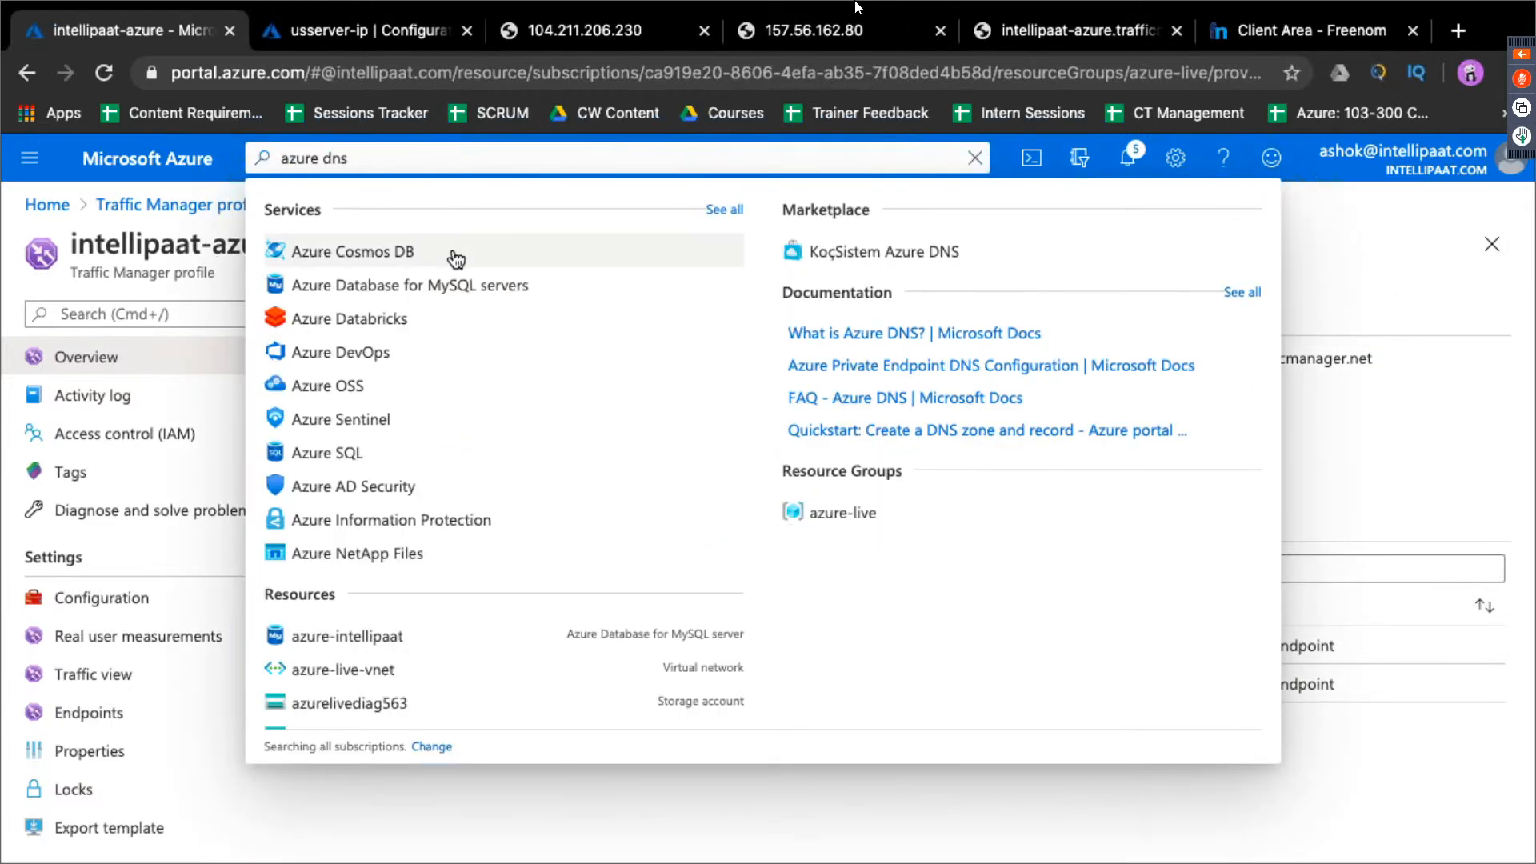
{"action": "triple_click", "coordinate": [377, 163]}
{"action": "type", "text": "dns"}
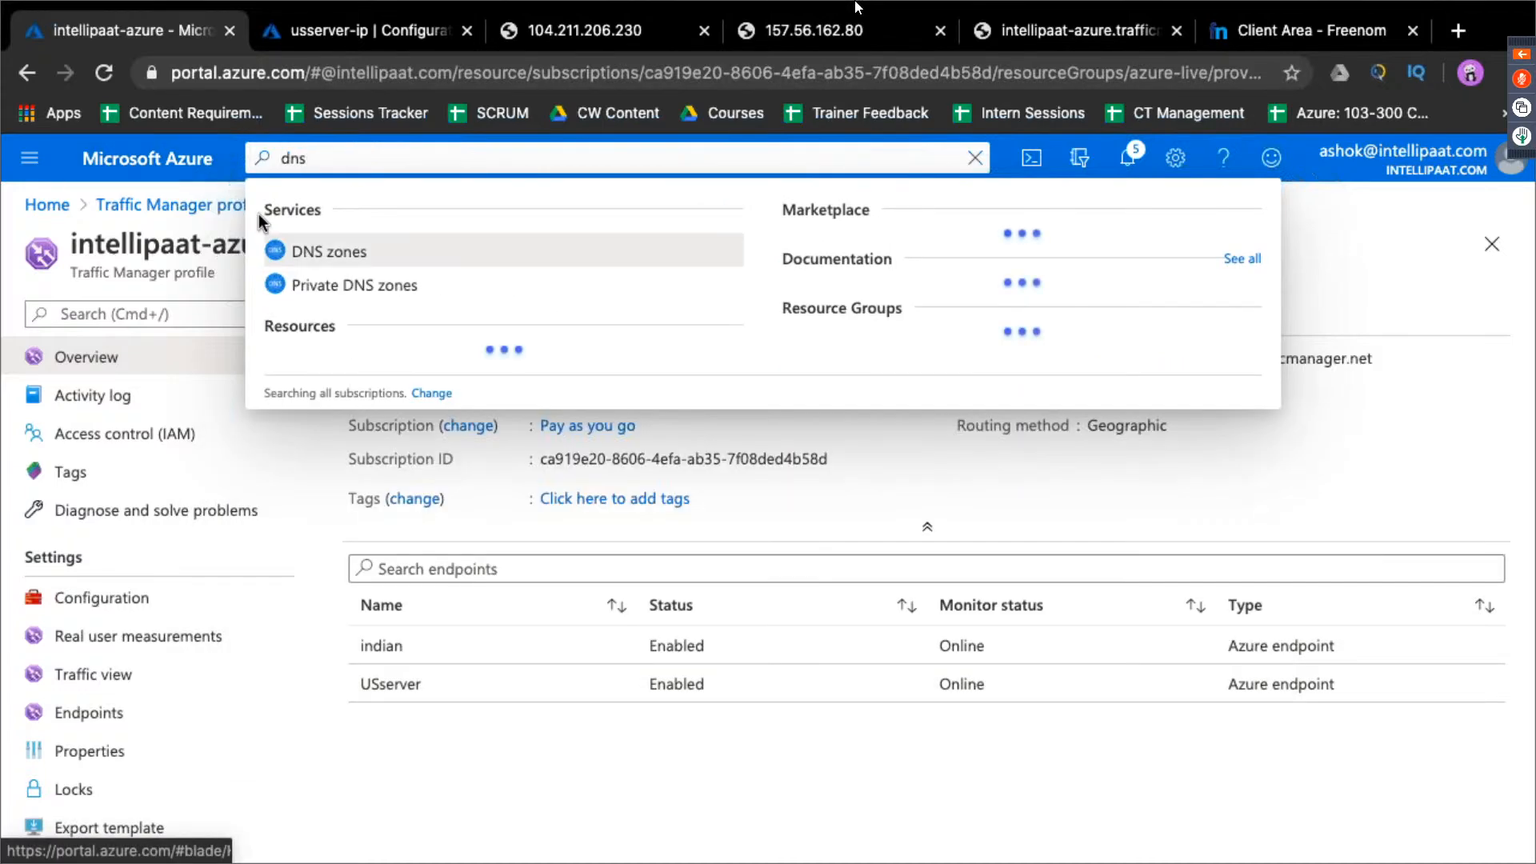
{"action": "left_click", "coordinate": [343, 254]}
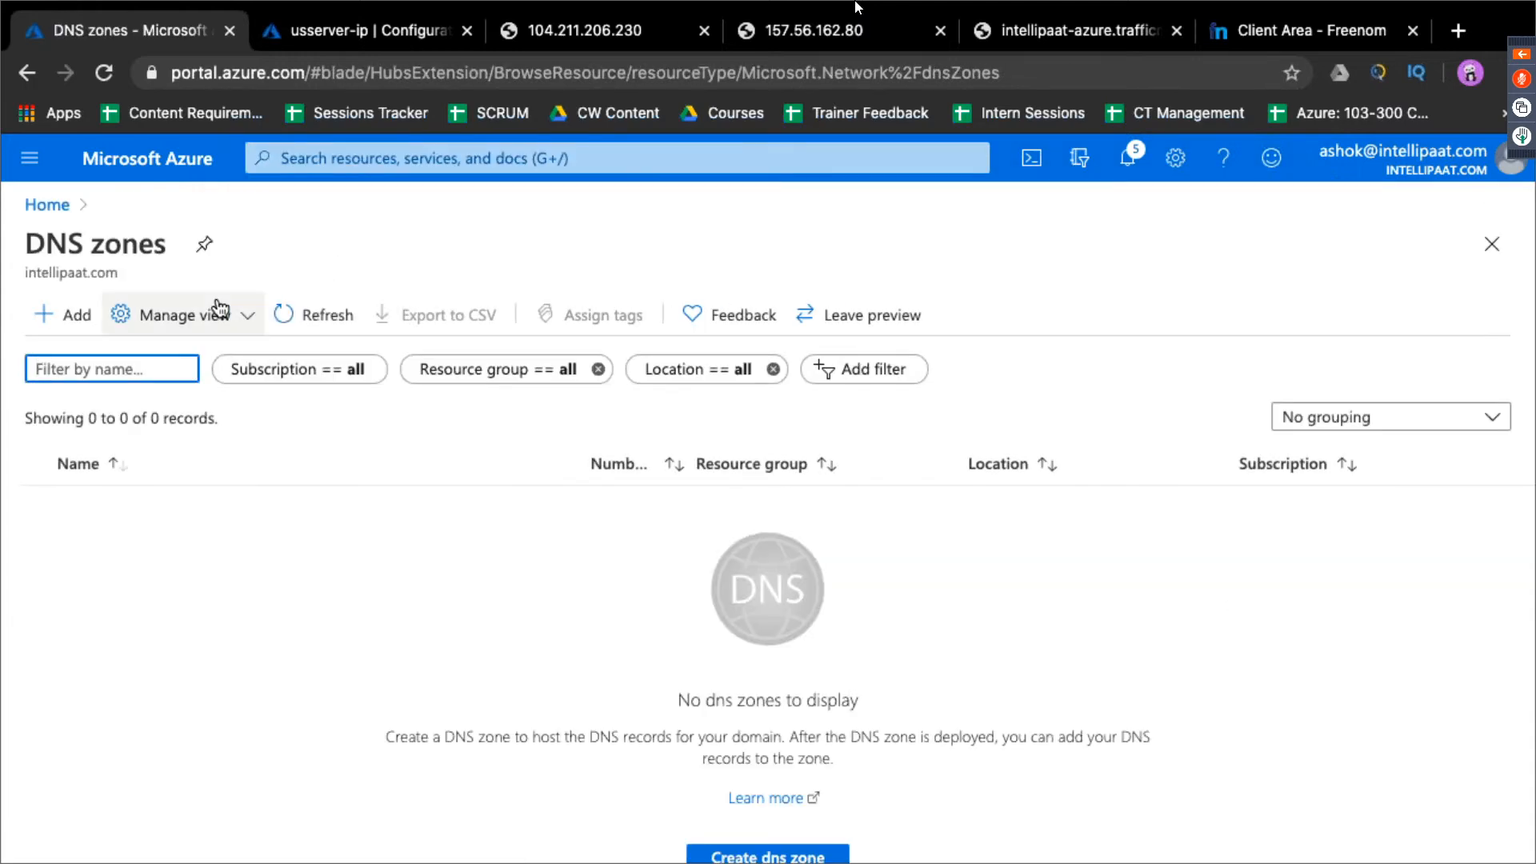
Start a new DNS zone named azure-project.tk in the azure-live resource group
{"action": "left_click", "coordinate": [74, 315]}
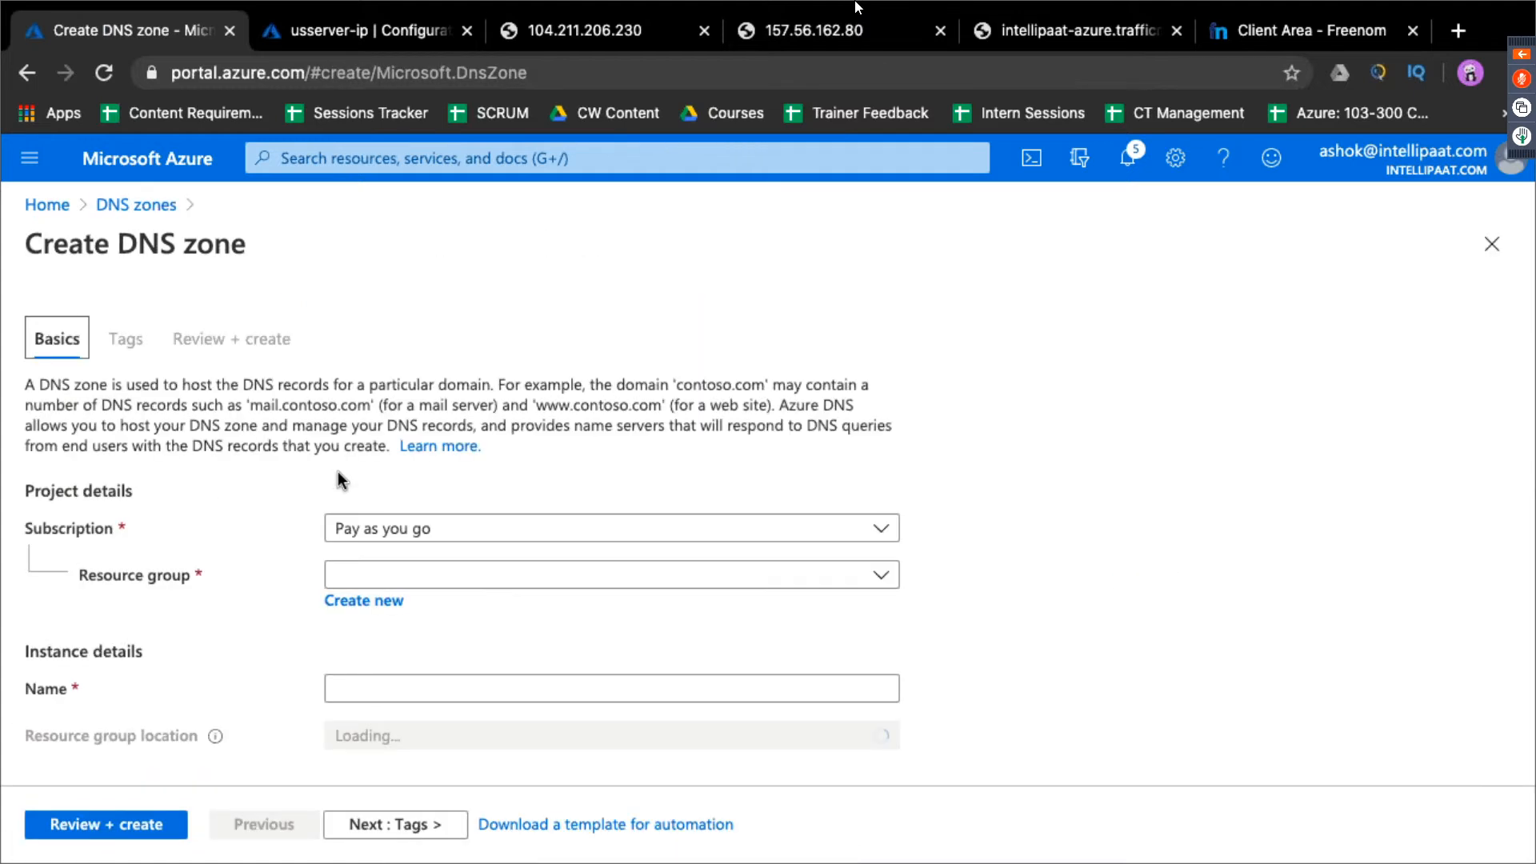
{"action": "left_click", "coordinate": [490, 576]}
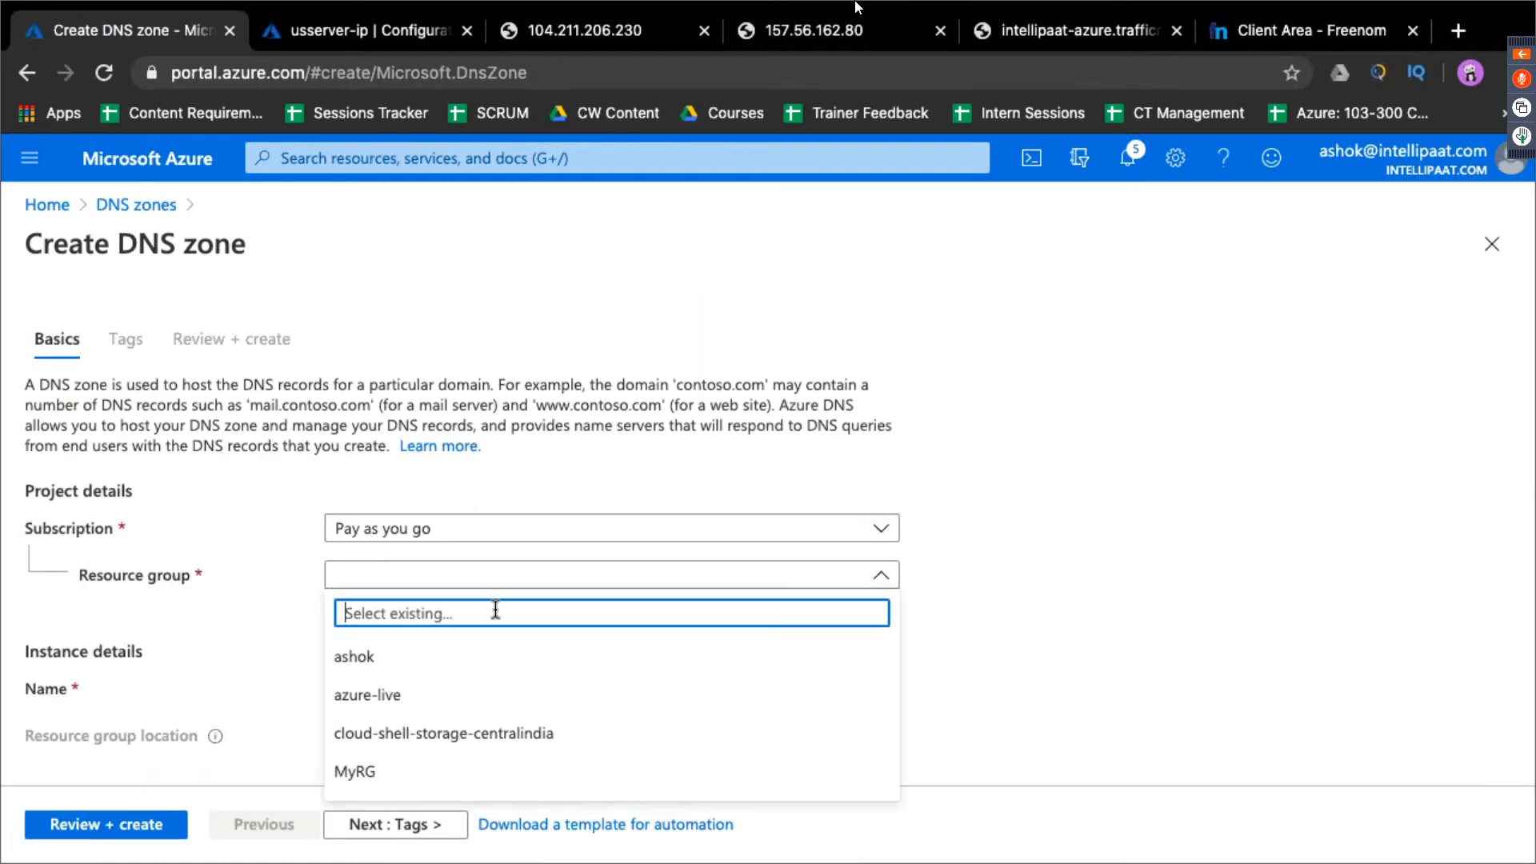
{"action": "left_click", "coordinate": [513, 696]}
{"action": "scroll", "coordinate": [589, 704], "scroll_direction": "down", "scroll_amount": 1}
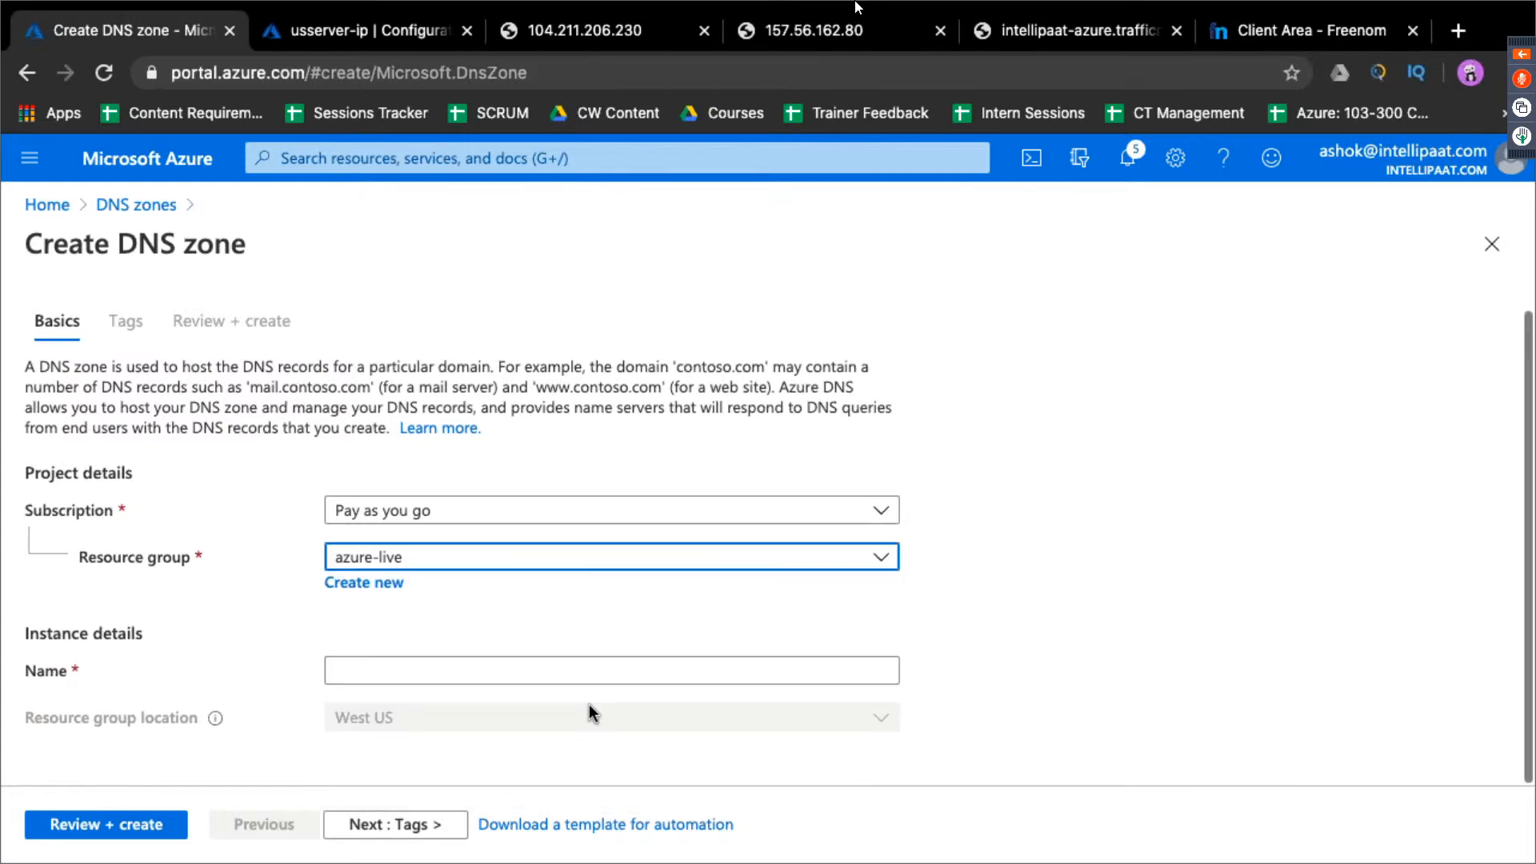
{"action": "left_click", "coordinate": [546, 672]}
{"action": "type", "text": "azure"}
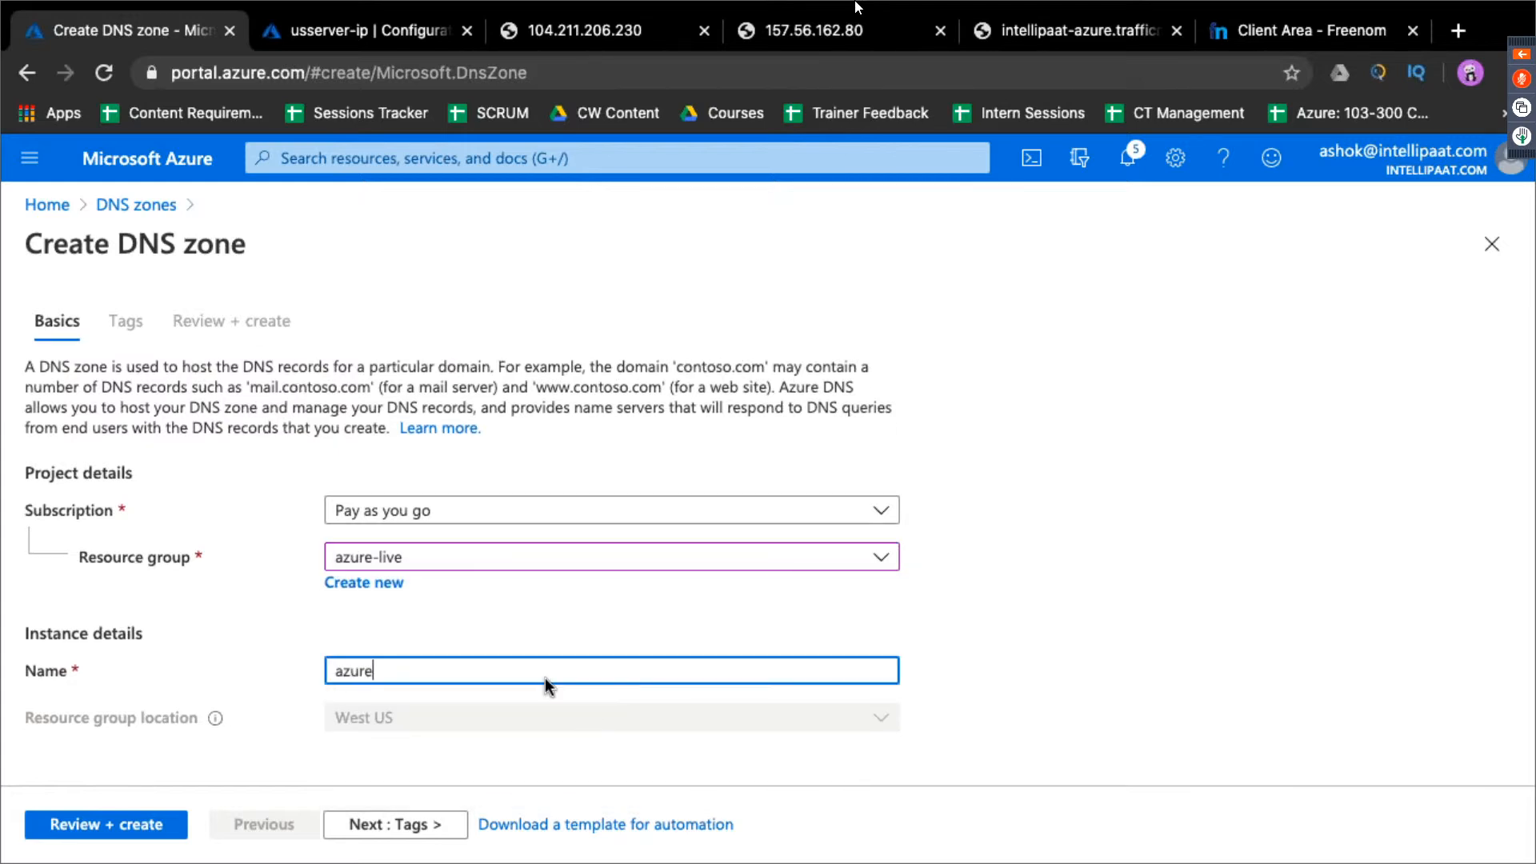
{"action": "type", "text": "-dns"}
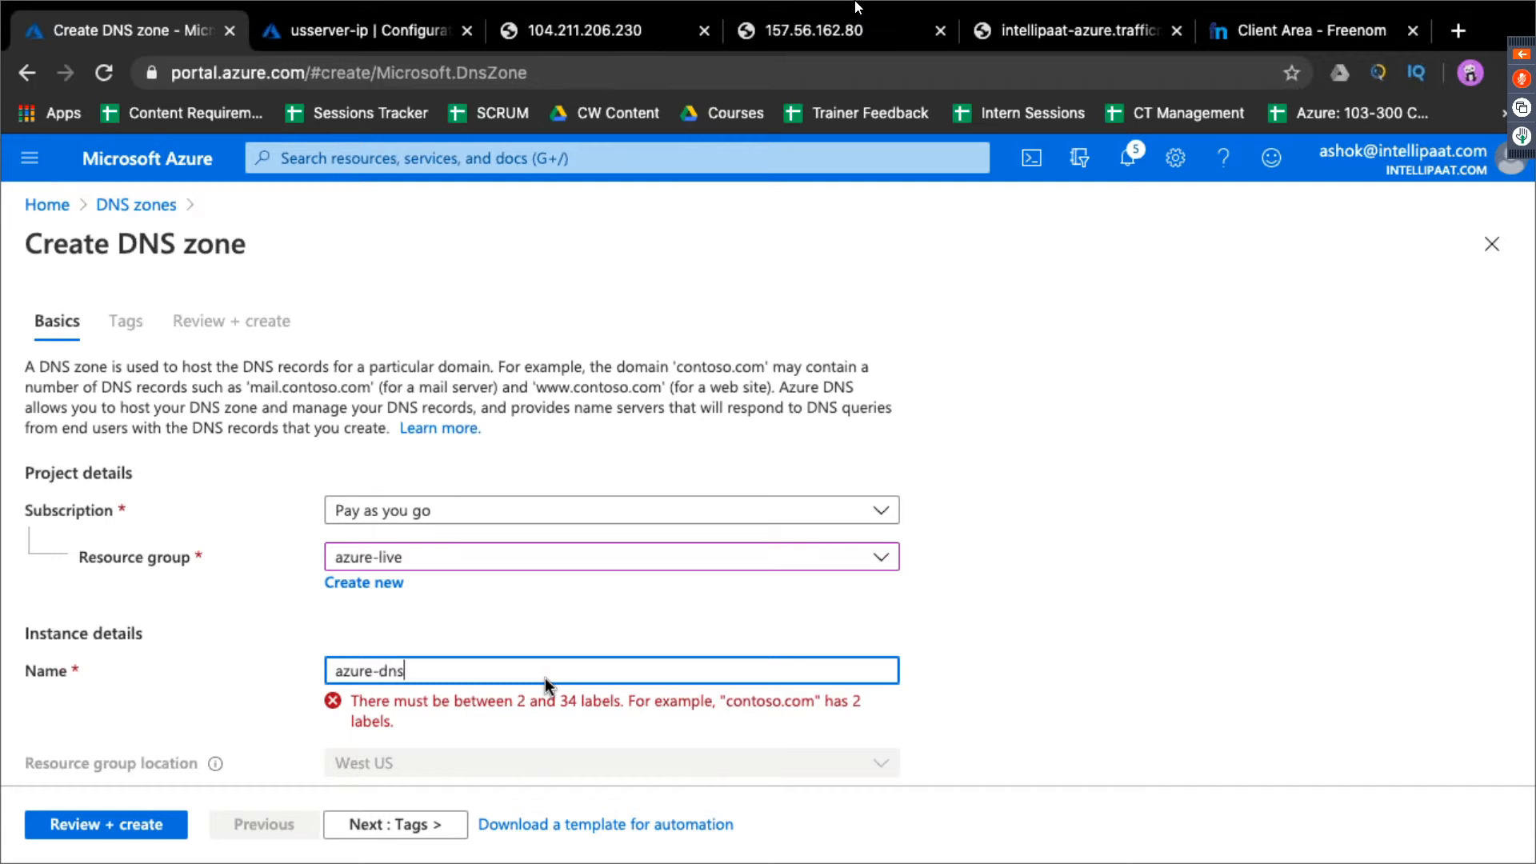
{"action": "left_click", "coordinate": [998, 663]}
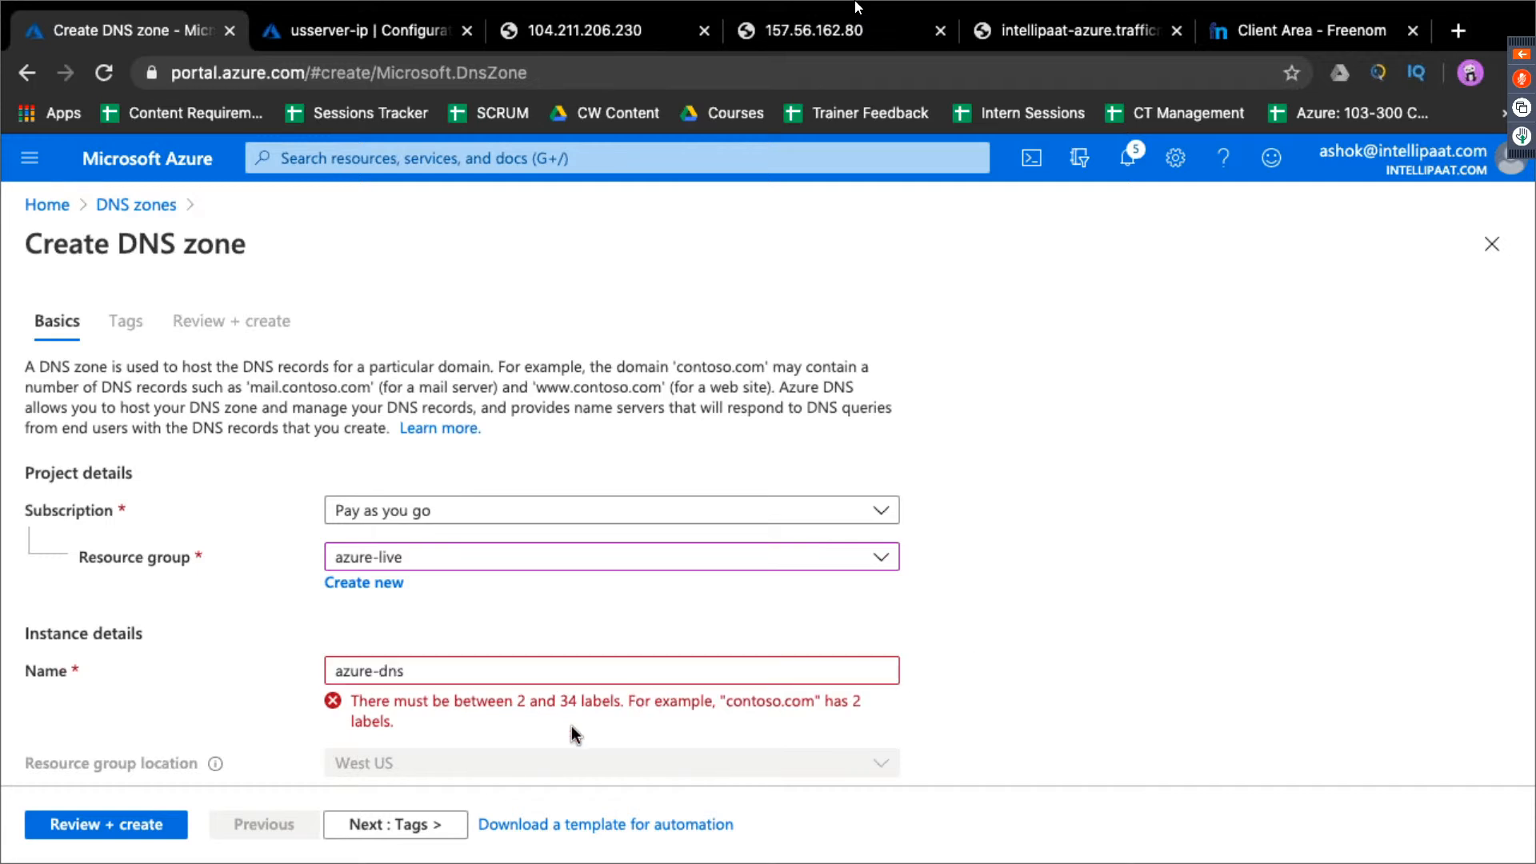
{"action": "left_click_drag", "start_coordinate": [446, 670], "coordinate": [272, 674]}
{"action": "type", "text": "azure-pro"}
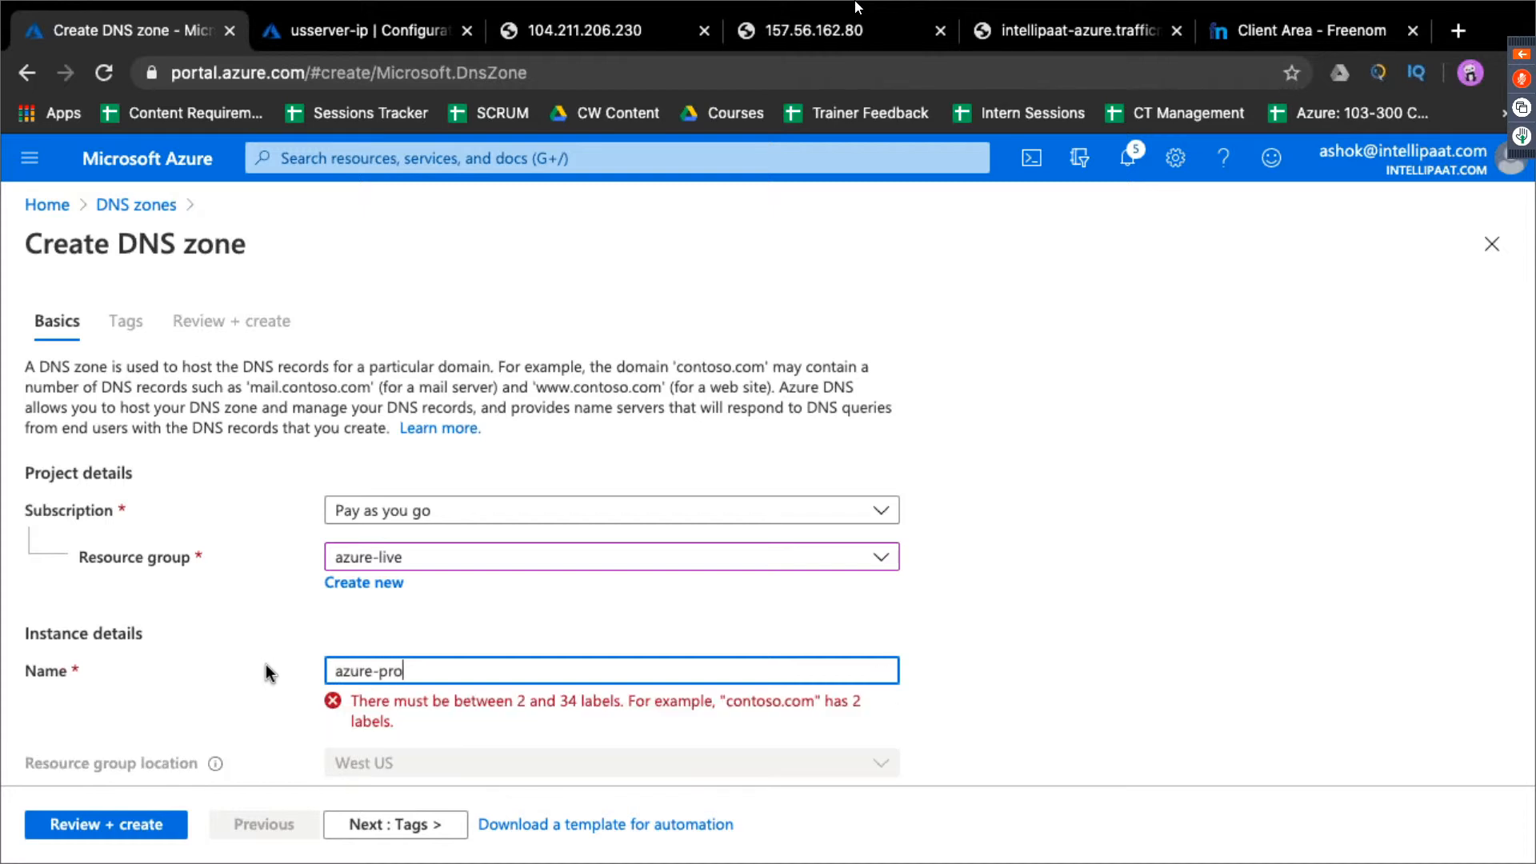
{"action": "type", "text": "ject.tk"}
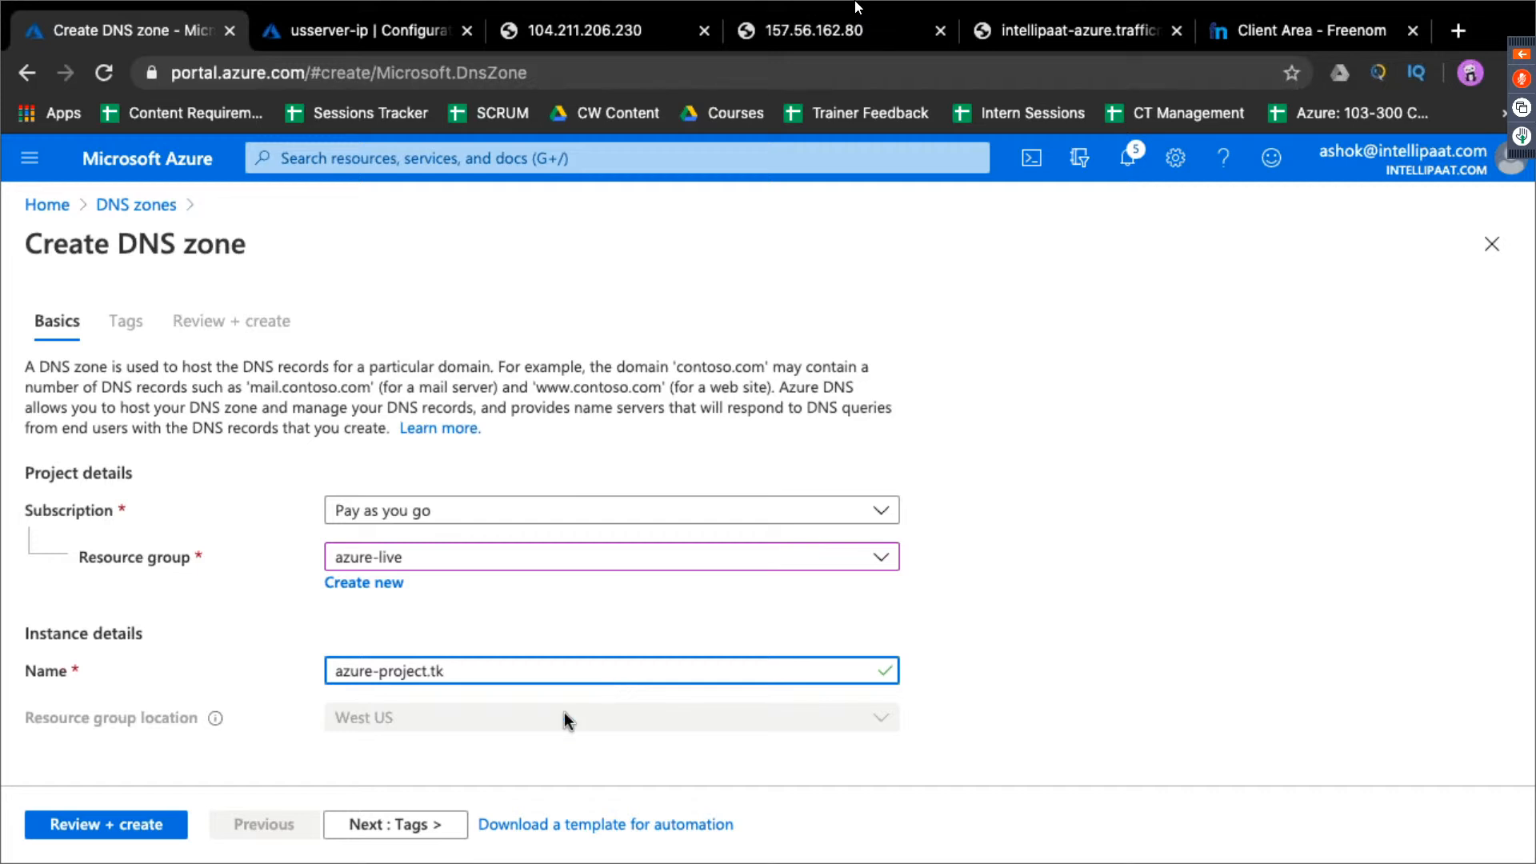
Review and create the zone, waiting until the deployment is complete
{"action": "left_click", "coordinate": [106, 825]}
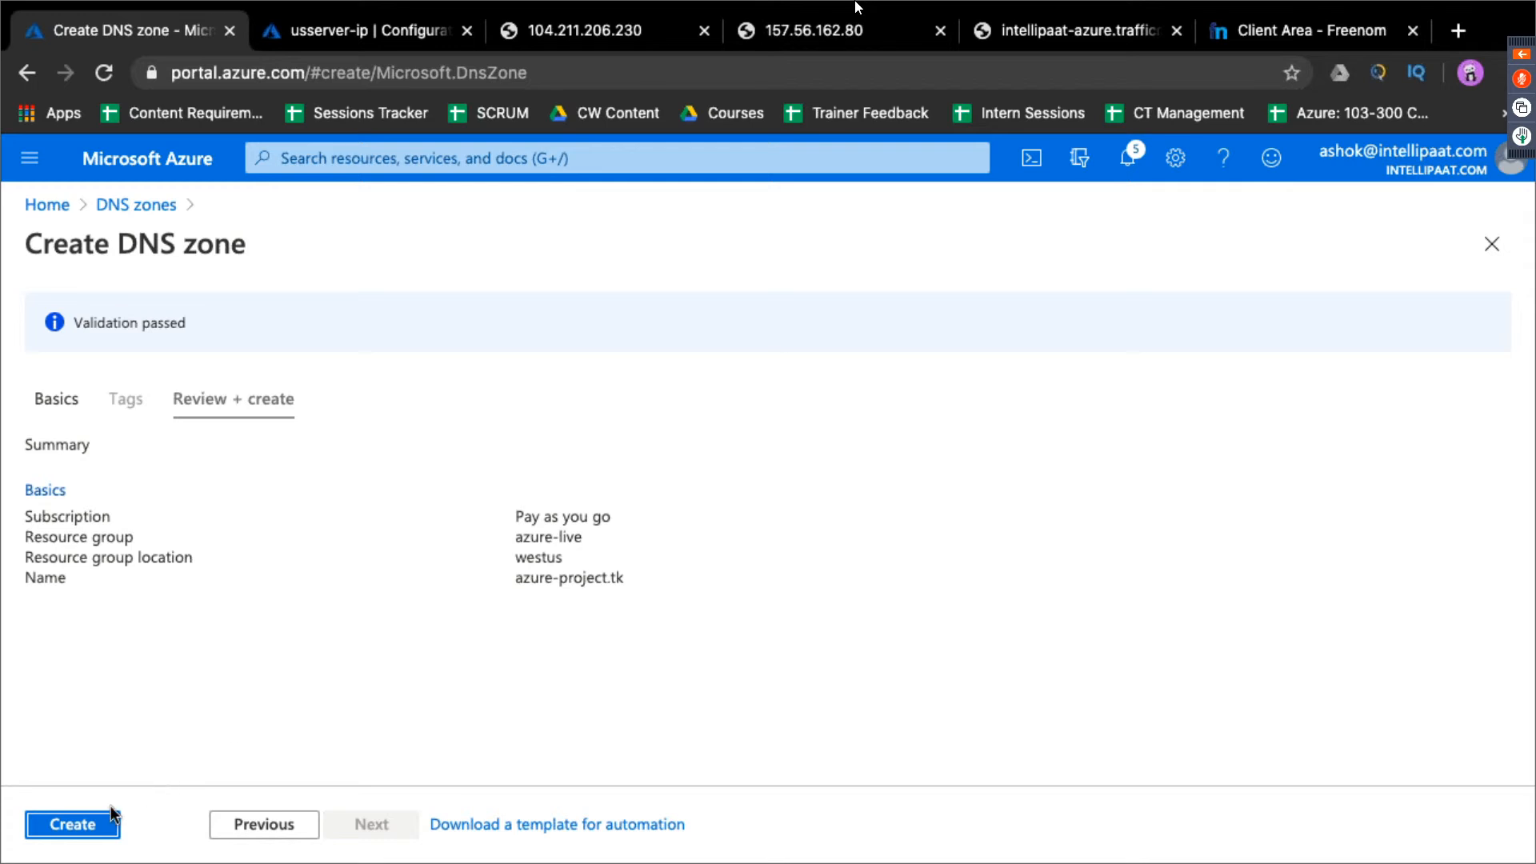
{"action": "left_click", "coordinate": [94, 825]}
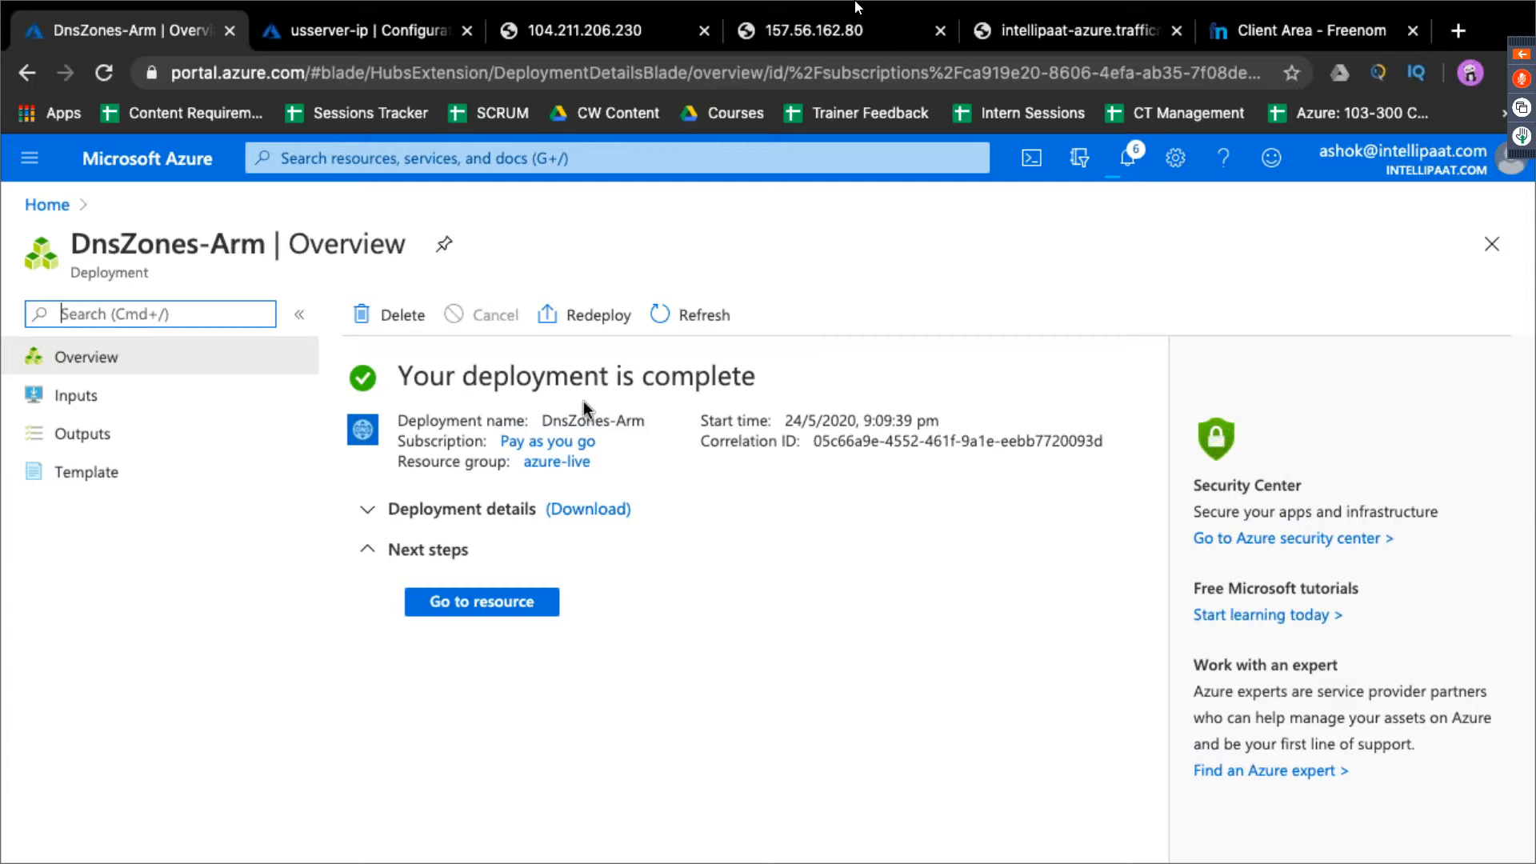
{"action": "left_click_drag", "start_coordinate": [408, 378], "coordinate": [776, 367]}
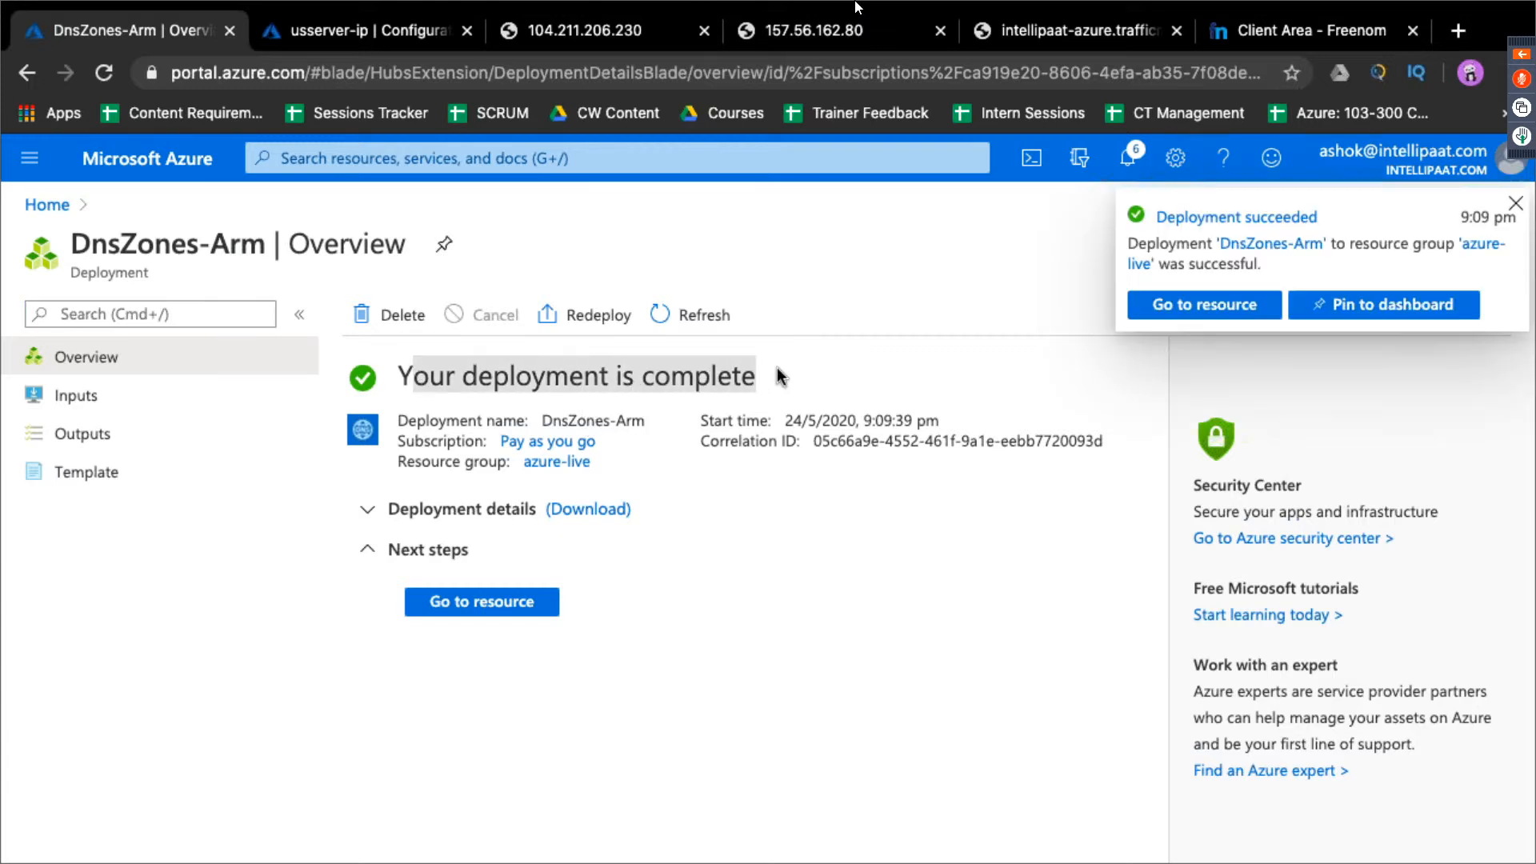
Go to the azure-project.tk zone, copy Name server 1, and switch to the Freenom domains tab
{"action": "left_click", "coordinate": [522, 599]}
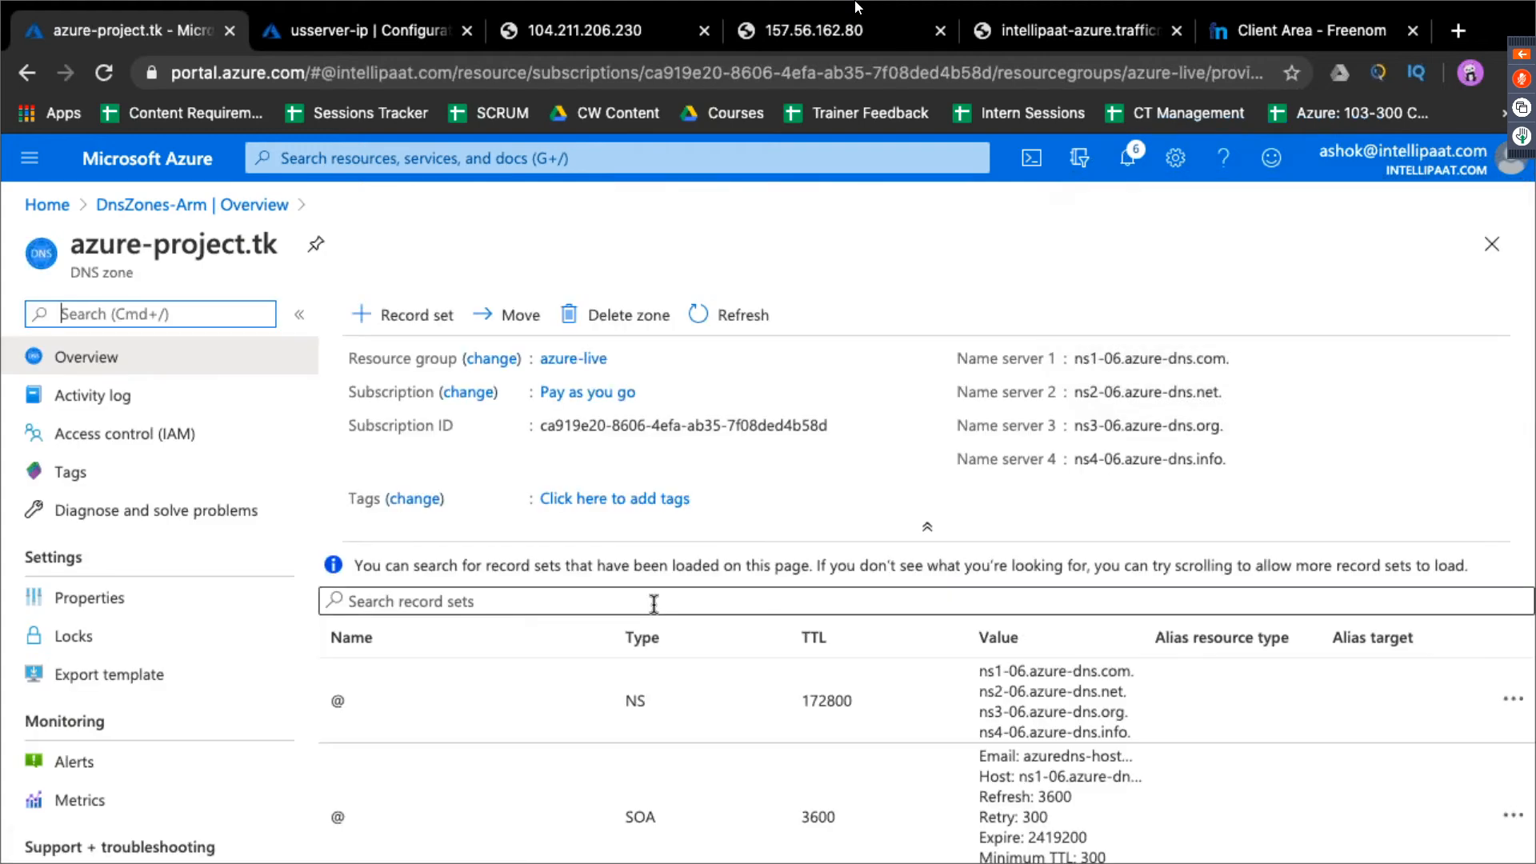
{"action": "scroll", "coordinate": [694, 806], "scroll_direction": "down", "scroll_amount": 1}
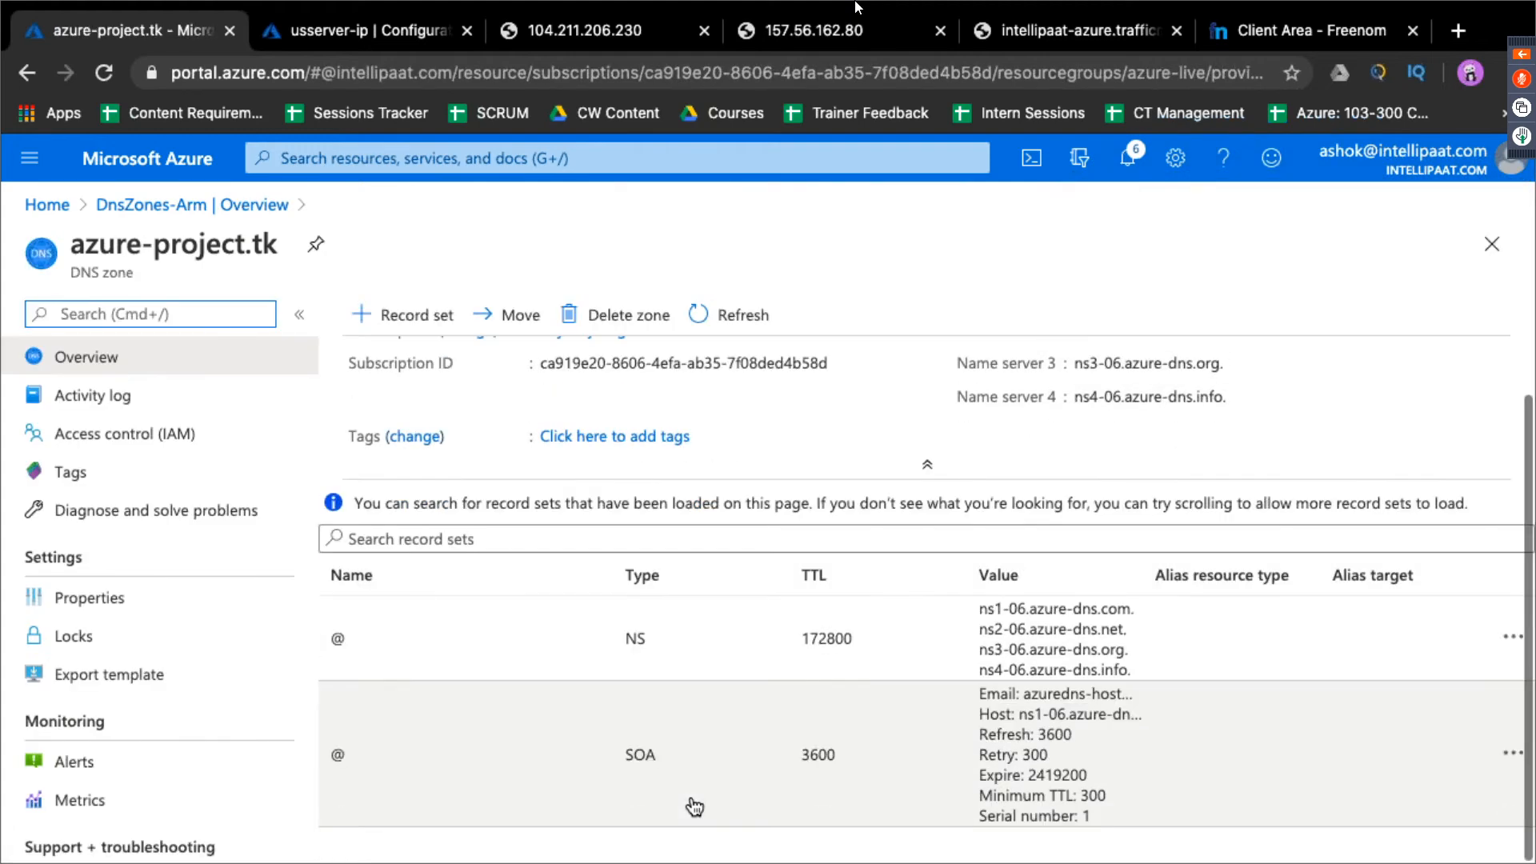
{"action": "scroll", "coordinate": [695, 807], "scroll_direction": "up", "scroll_amount": 1}
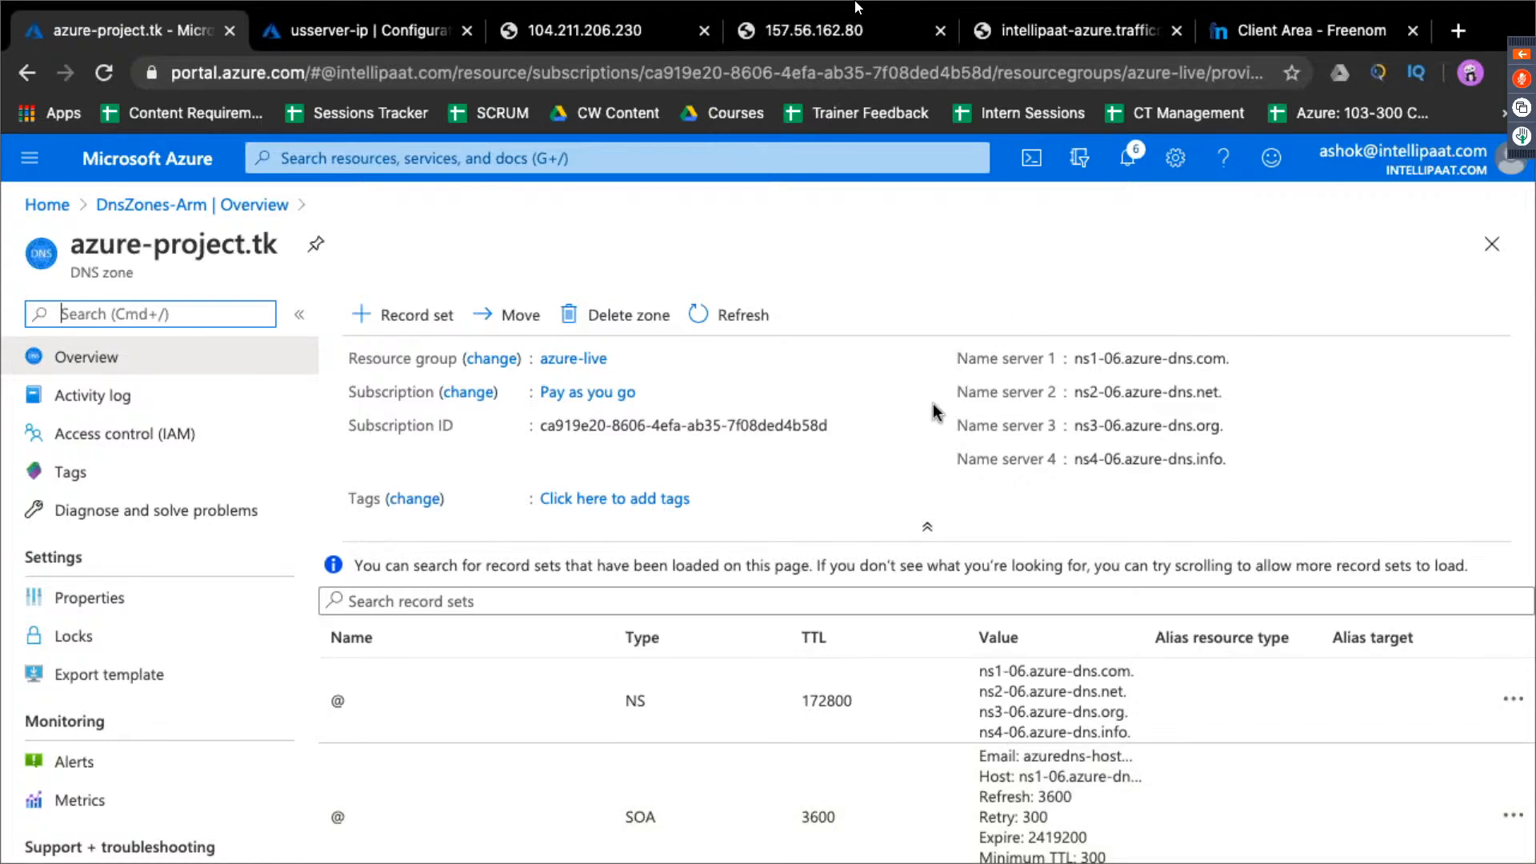
{"action": "left_click", "coordinate": [1080, 357]}
{"action": "left_click_drag", "start_coordinate": [1080, 357], "coordinate": [1226, 357]}
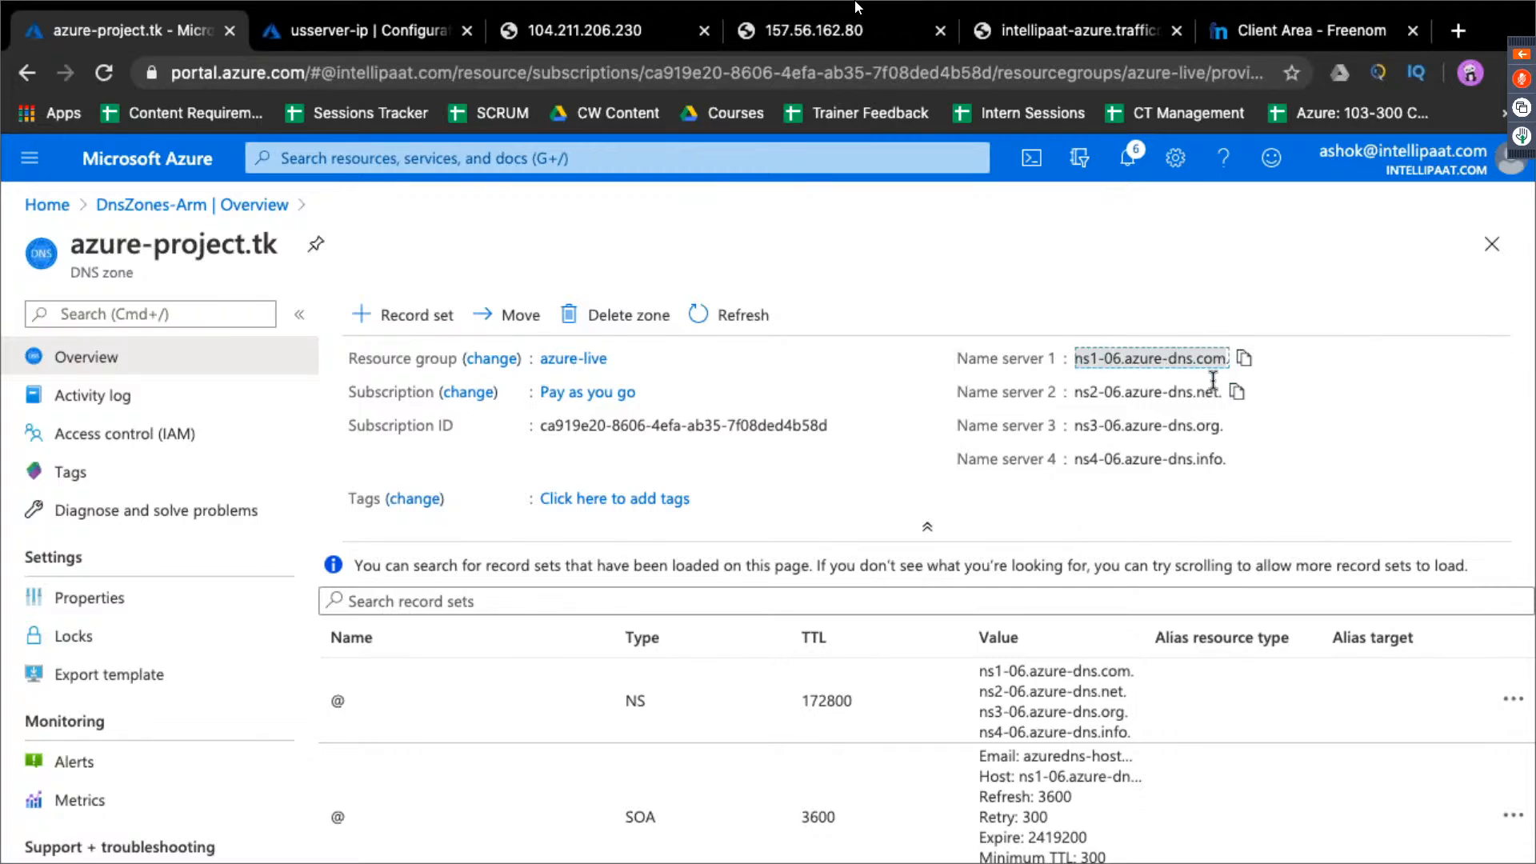
{"action": "left_click_drag", "start_coordinate": [1078, 392], "coordinate": [1218, 392]}
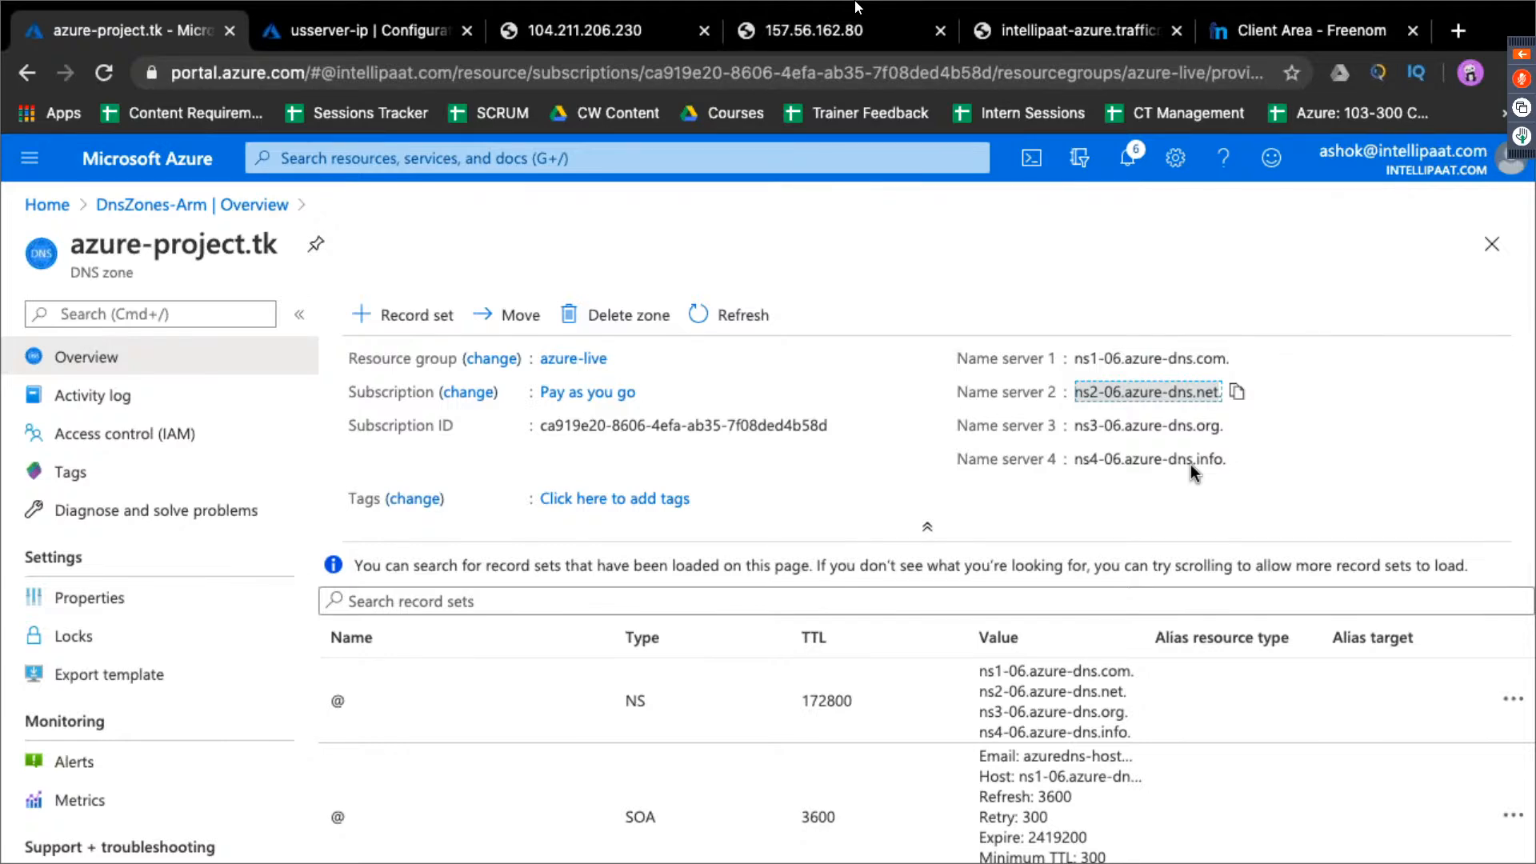
{"action": "left_click", "coordinate": [1245, 359]}
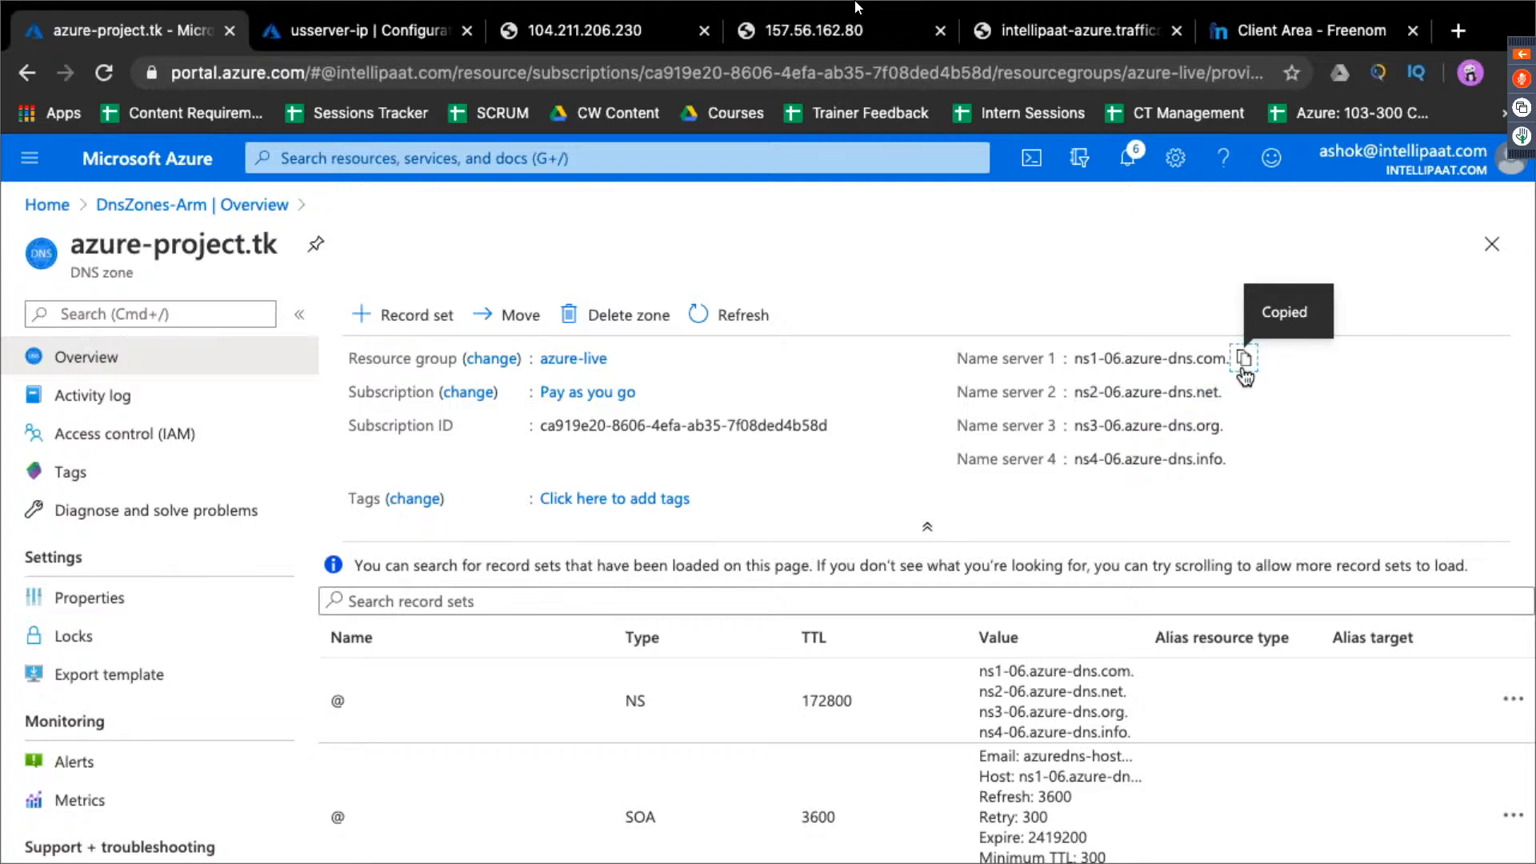
{"action": "left_click", "coordinate": [1274, 32]}
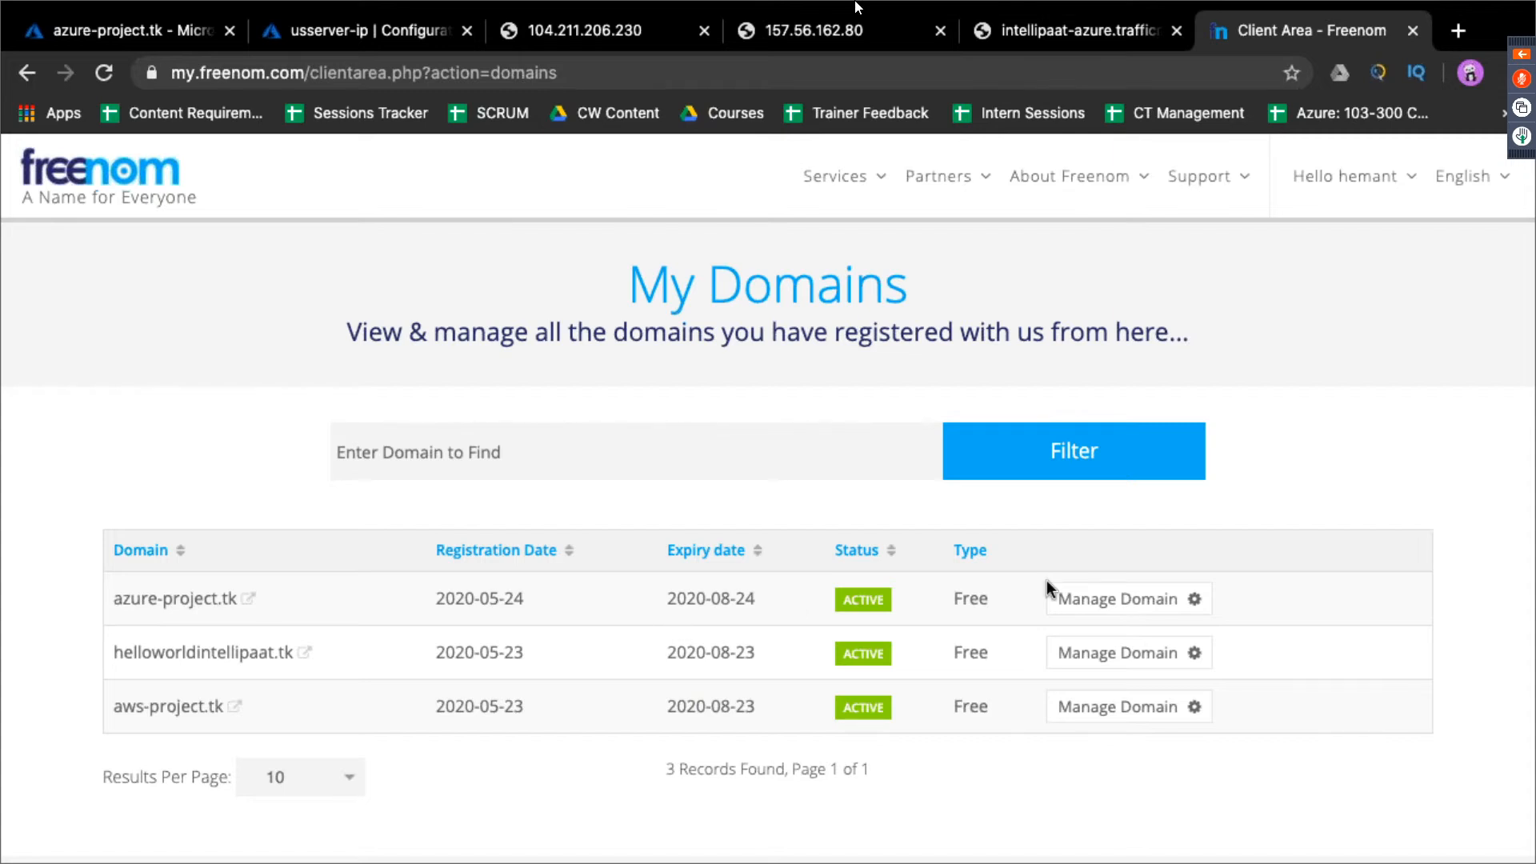
Switch azure-project.tk to custom nameservers and paste ns1-06 into Nameserver 1
{"action": "left_click", "coordinate": [1108, 600]}
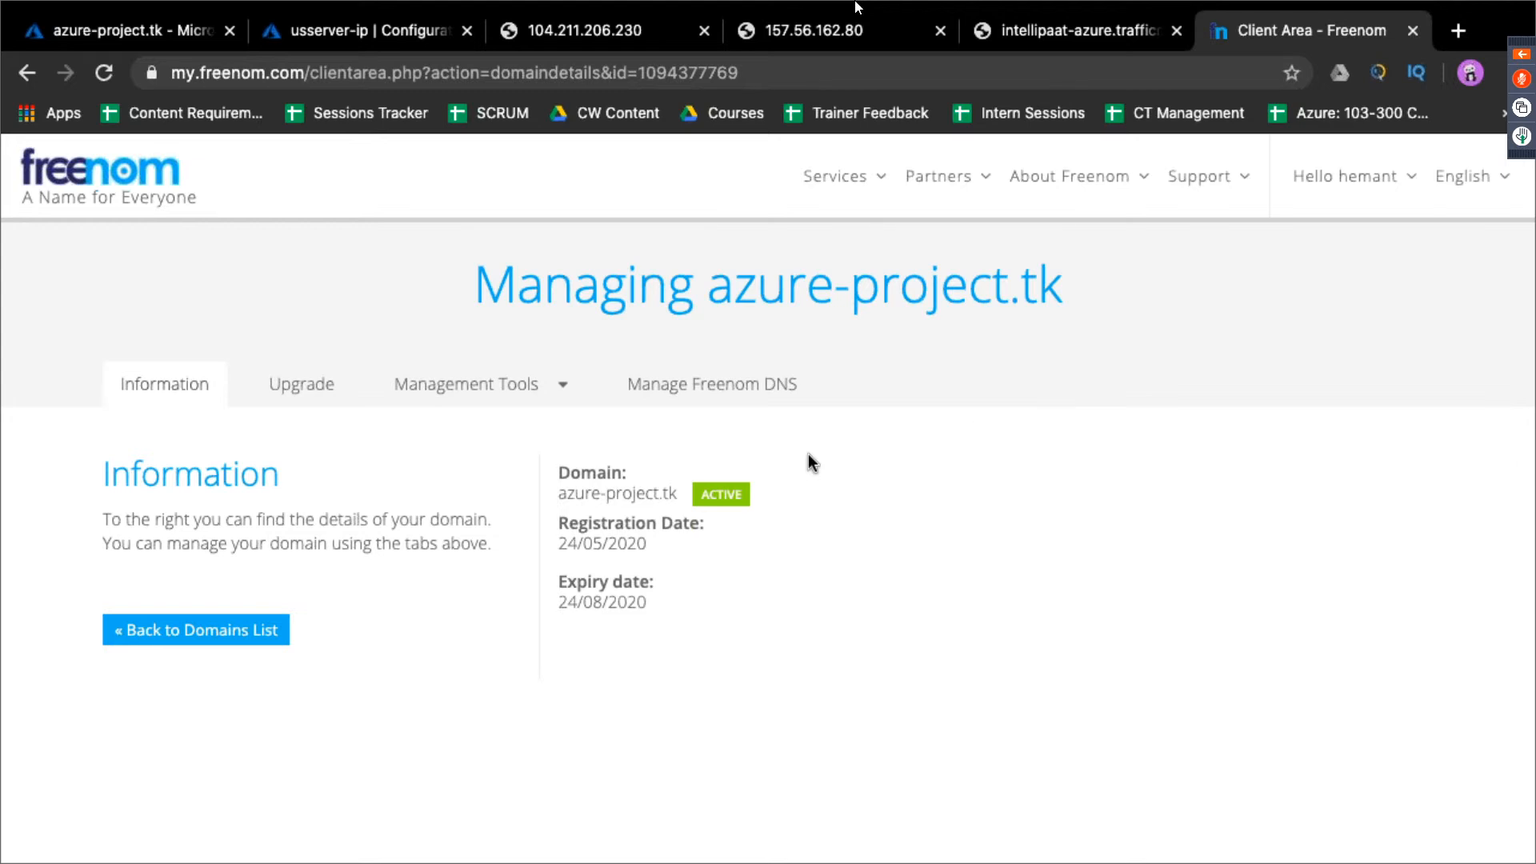
{"action": "left_click", "coordinate": [513, 396]}
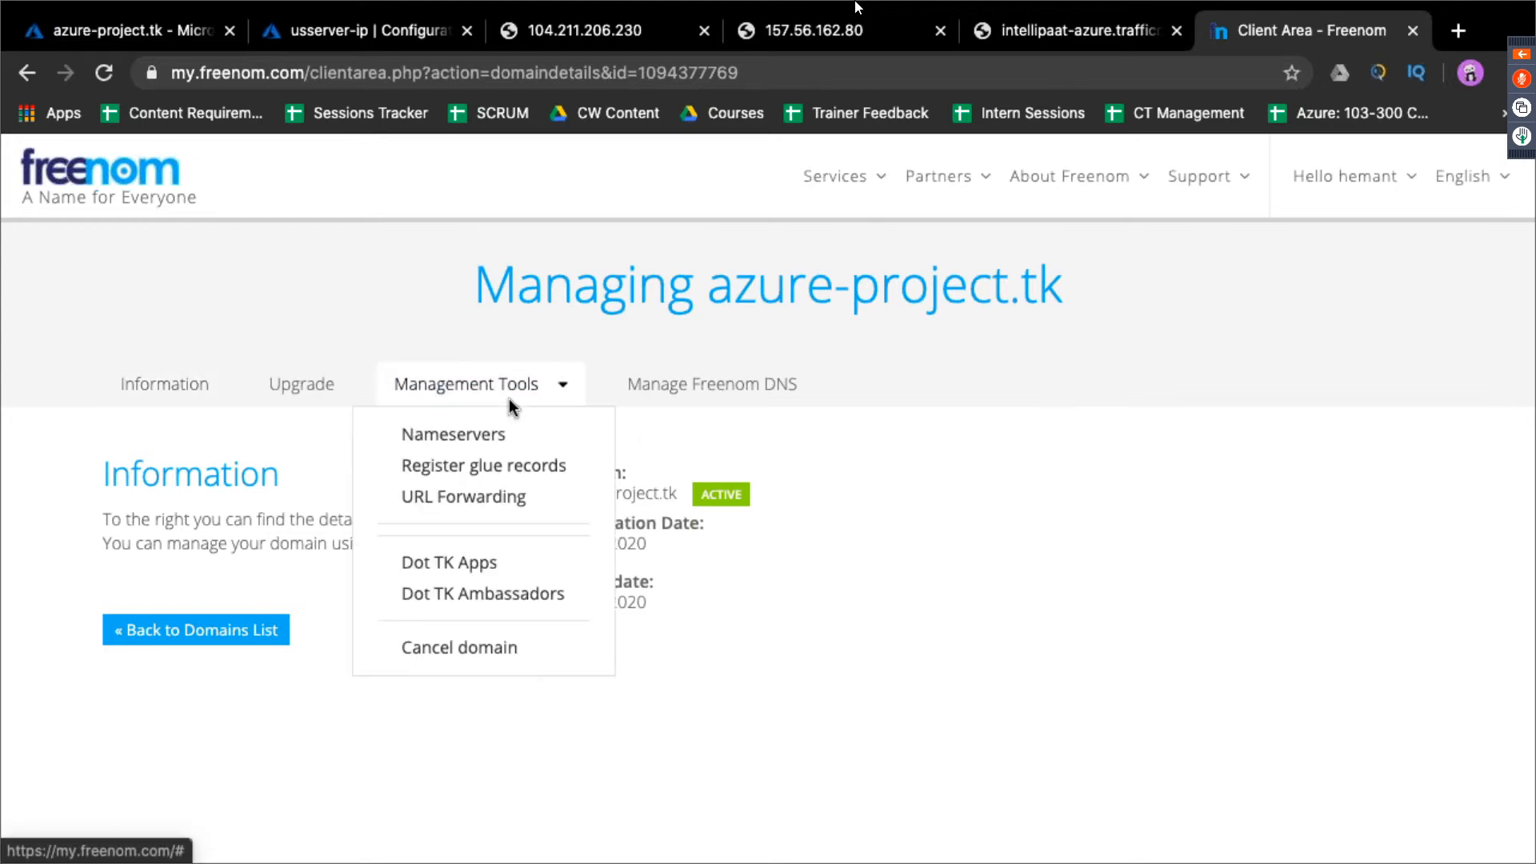
{"action": "left_click", "coordinate": [509, 436]}
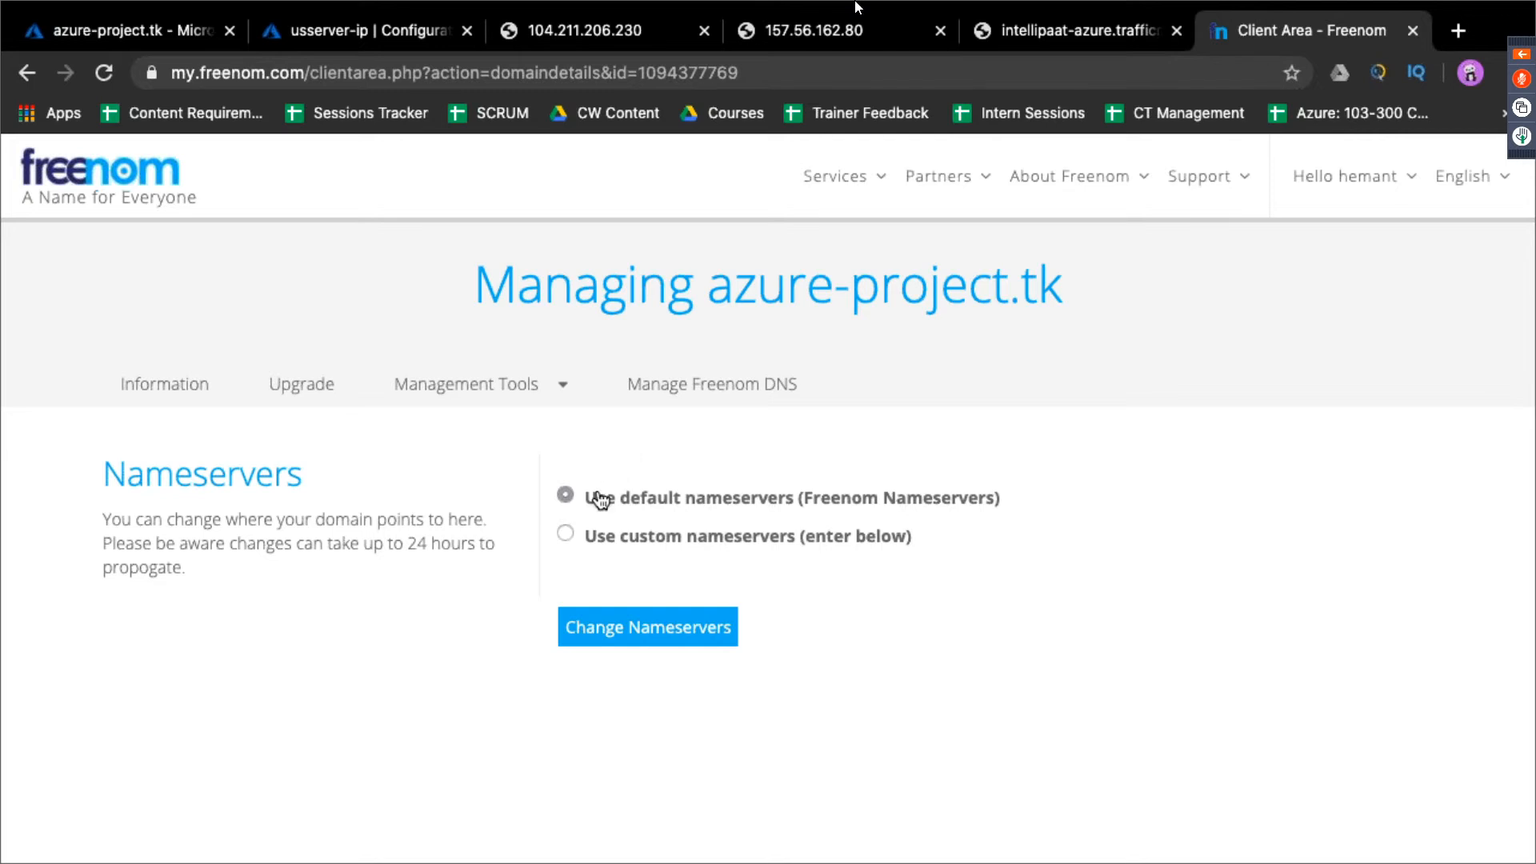
{"action": "left_click", "coordinate": [567, 536]}
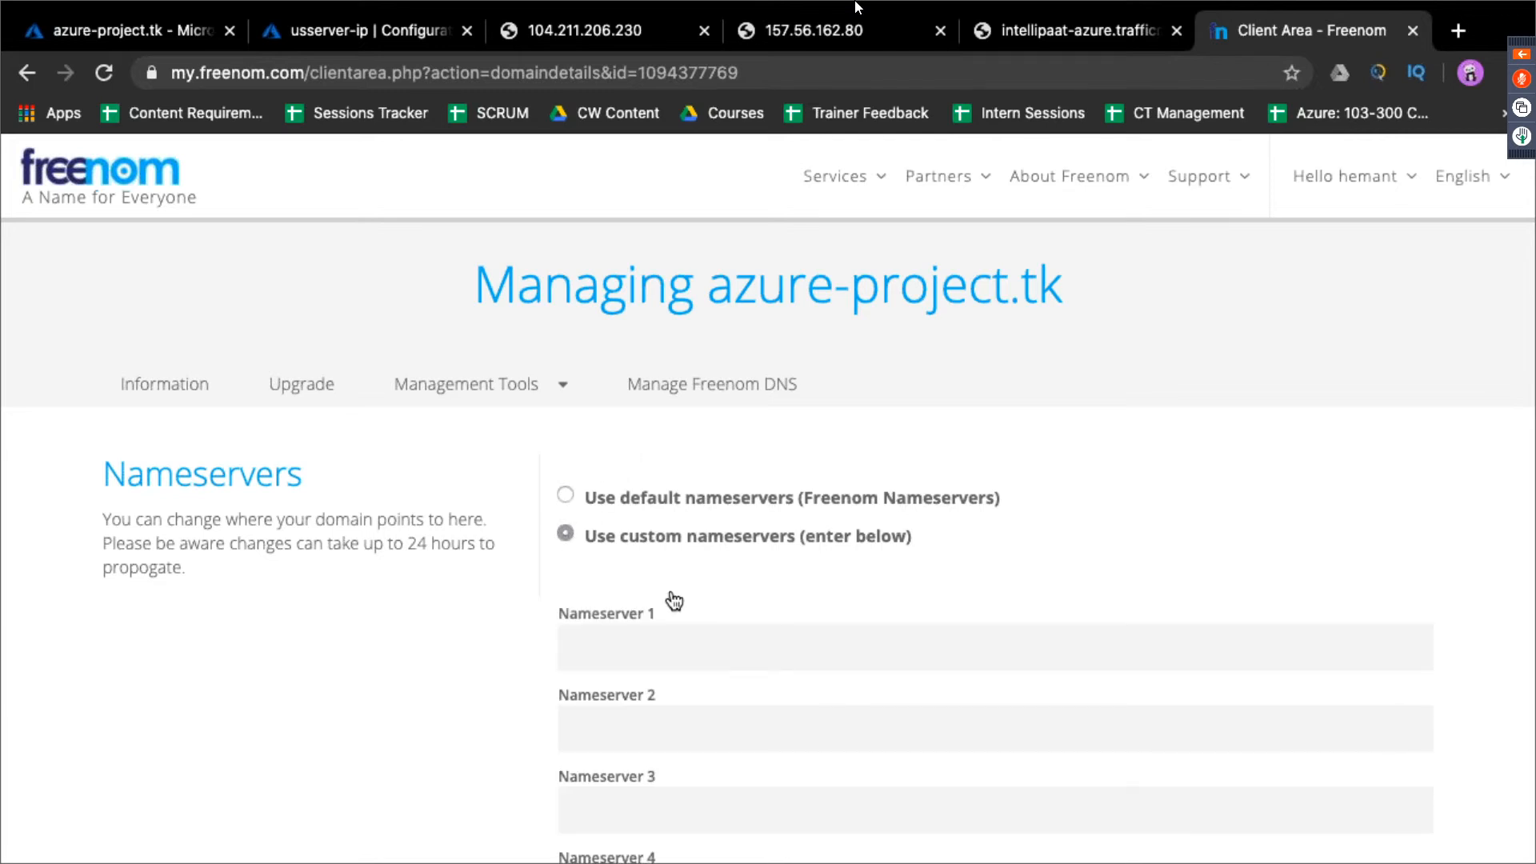
{"action": "scroll", "coordinate": [672, 597], "scroll_direction": "down", "scroll_amount": 2}
{"action": "left_click", "coordinate": [705, 524]}
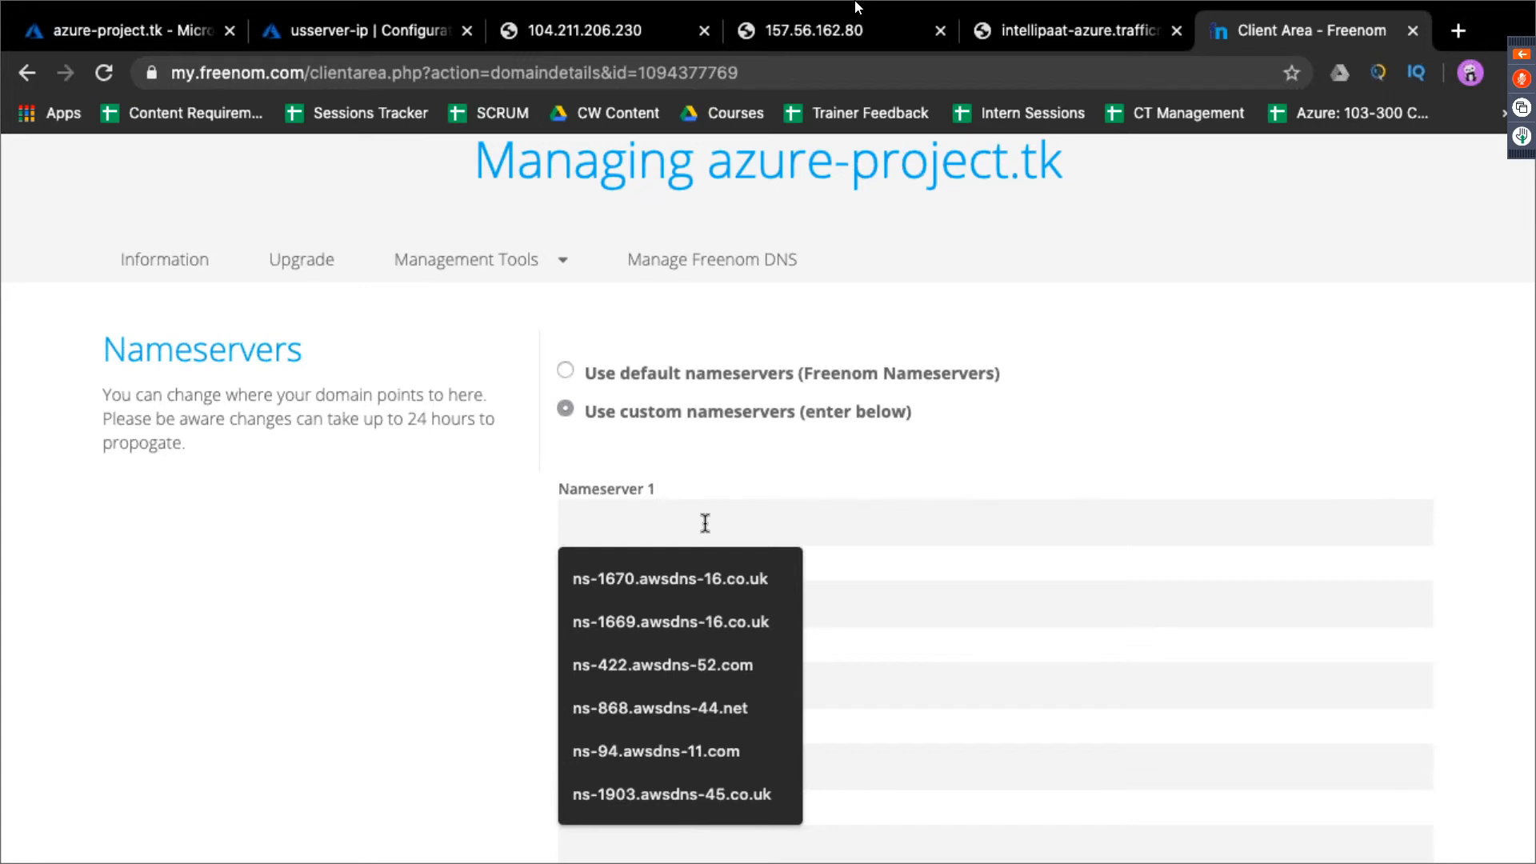
{"action": "key", "text": "ctrl+v"}
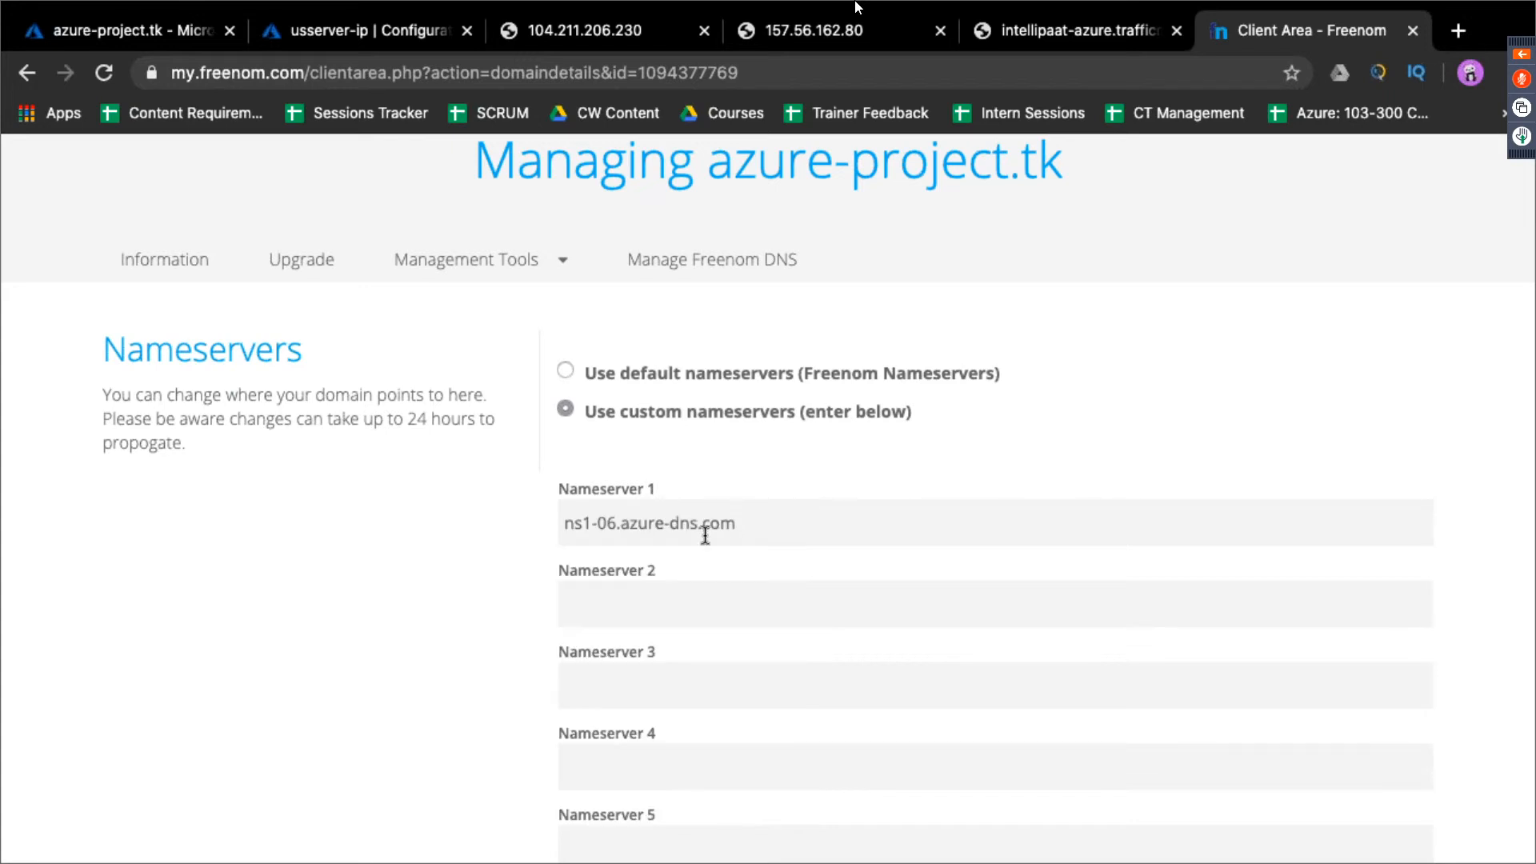
Copy the second Azure name server from the DNS zone into Nameserver 2
{"action": "left_click", "coordinate": [707, 602]}
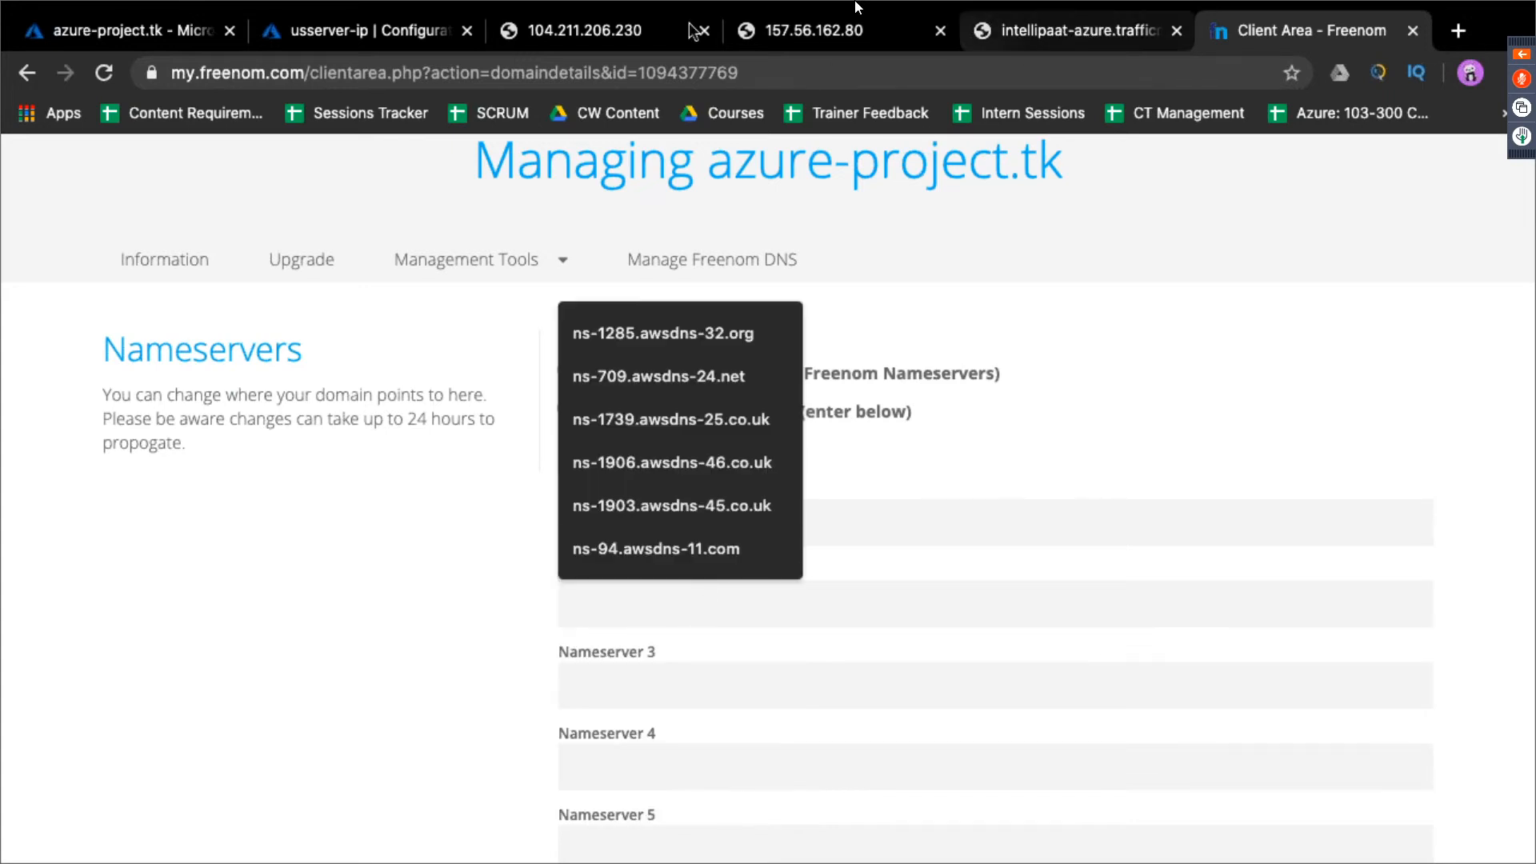
{"action": "left_click", "coordinate": [350, 34]}
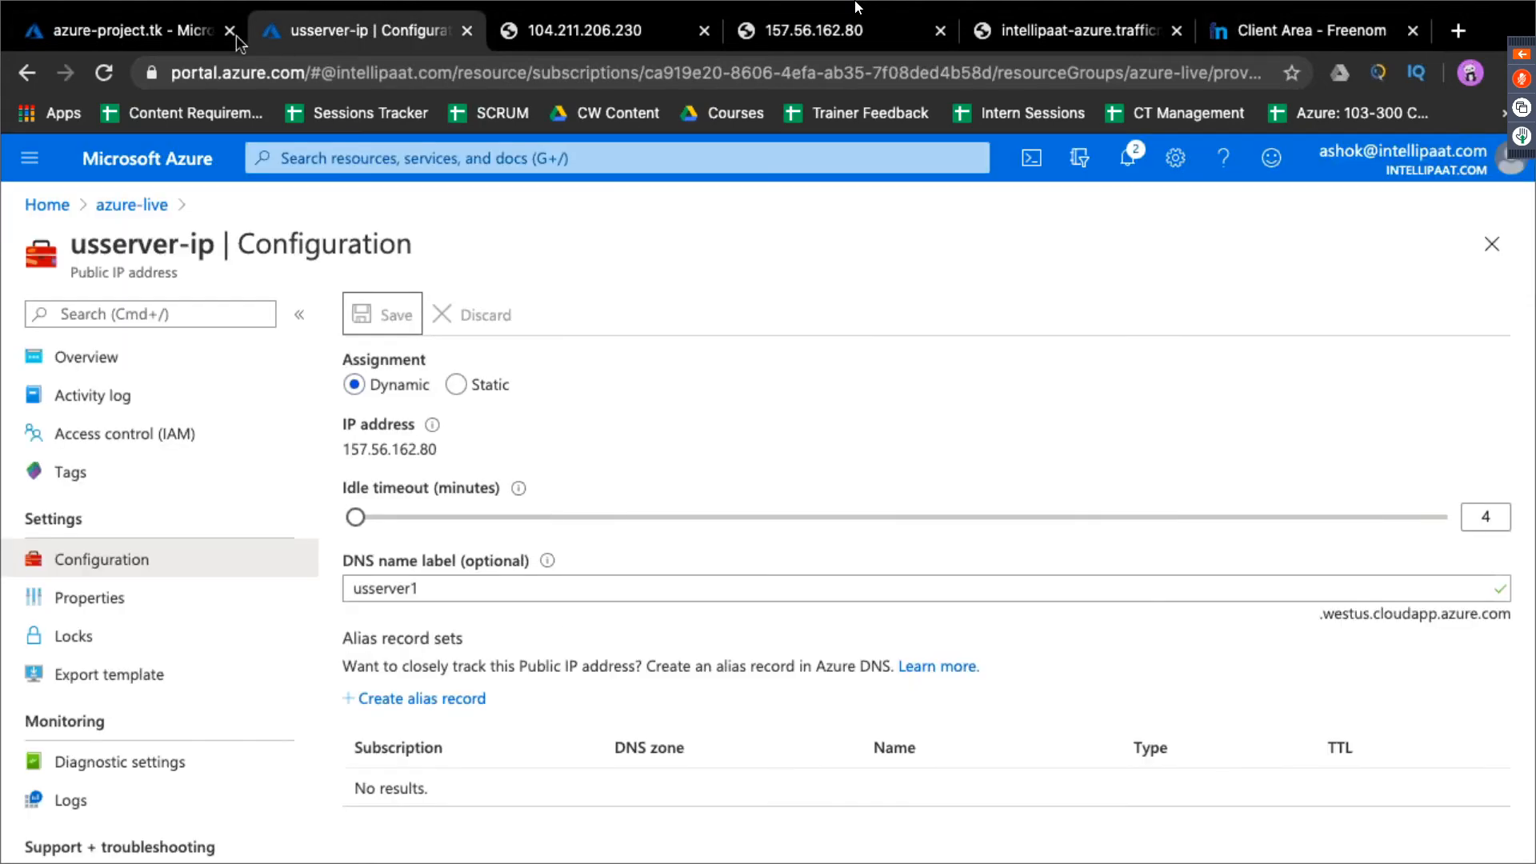
{"action": "left_click", "coordinate": [1077, 42]}
{"action": "left_click", "coordinate": [131, 30]}
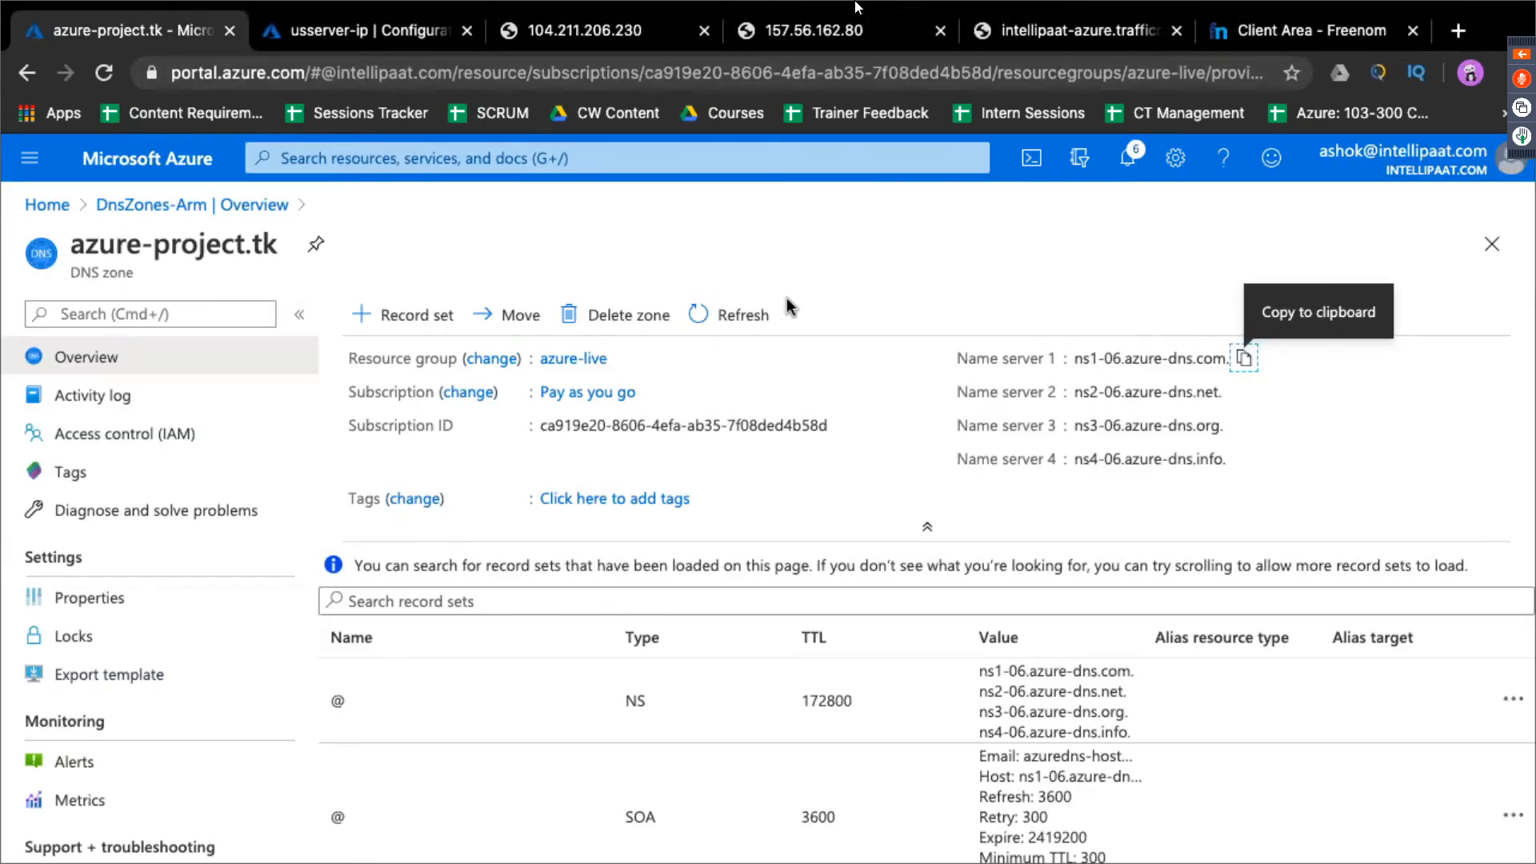
{"action": "left_click", "coordinate": [1237, 392]}
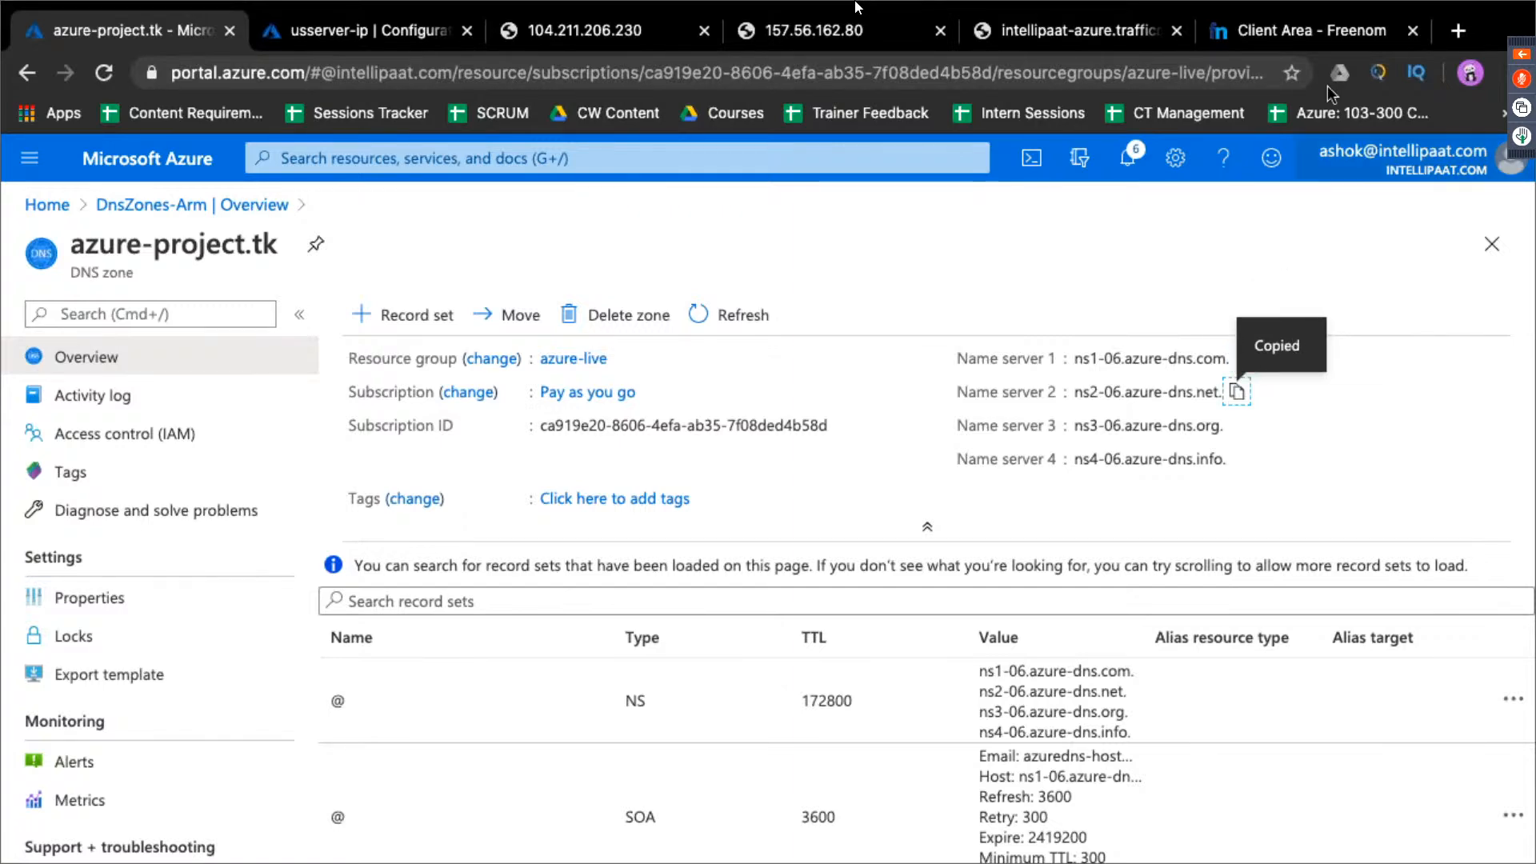
{"action": "left_click", "coordinate": [1350, 36]}
{"action": "key", "text": "super+v"}
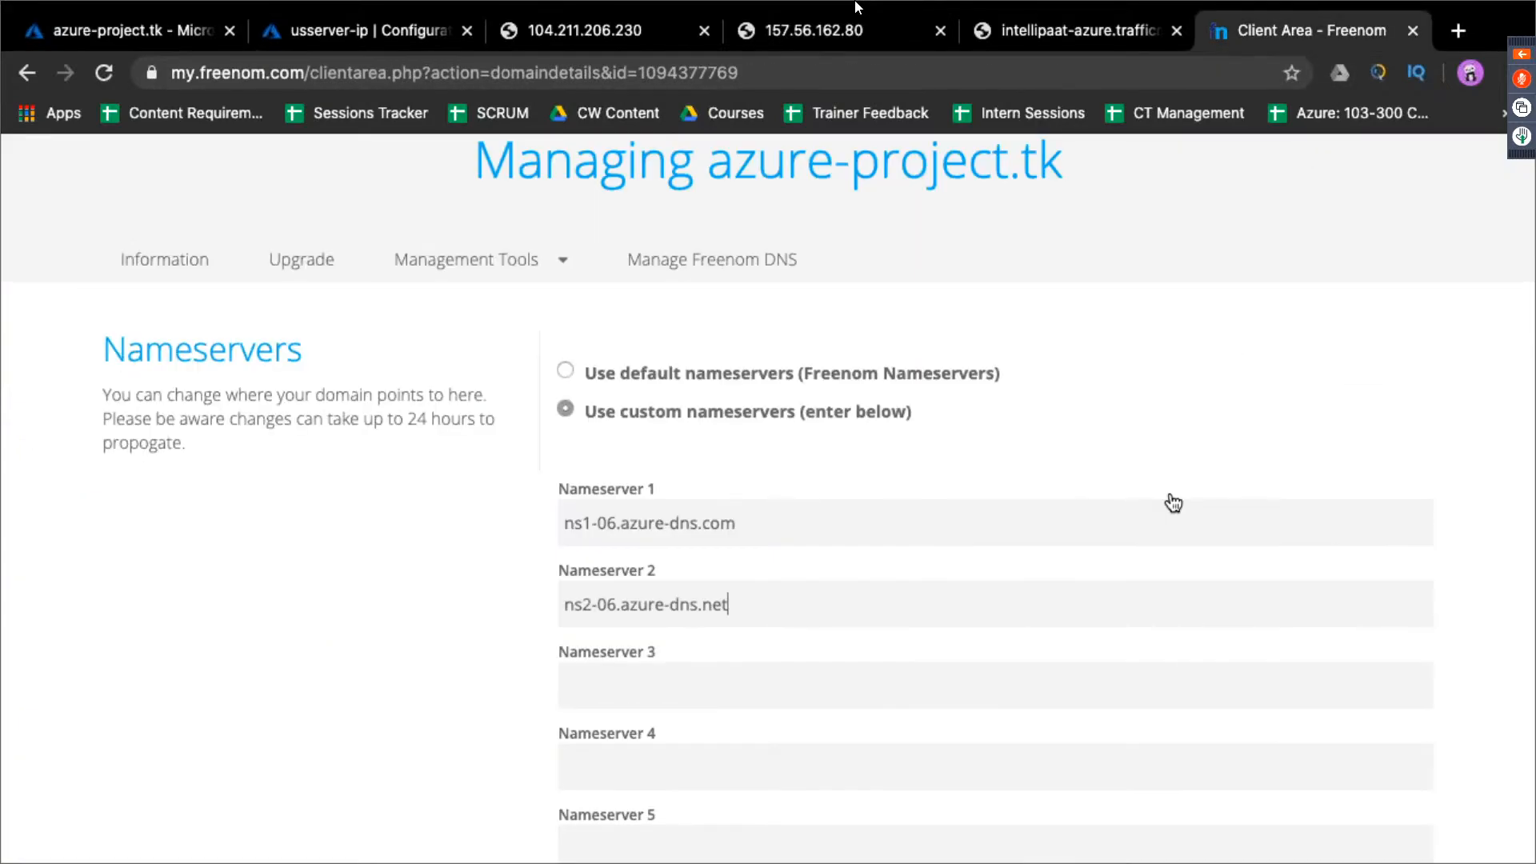
Copy the third and fourth Azure name servers into Nameservers 3 and 4
{"action": "left_click", "coordinate": [120, 35]}
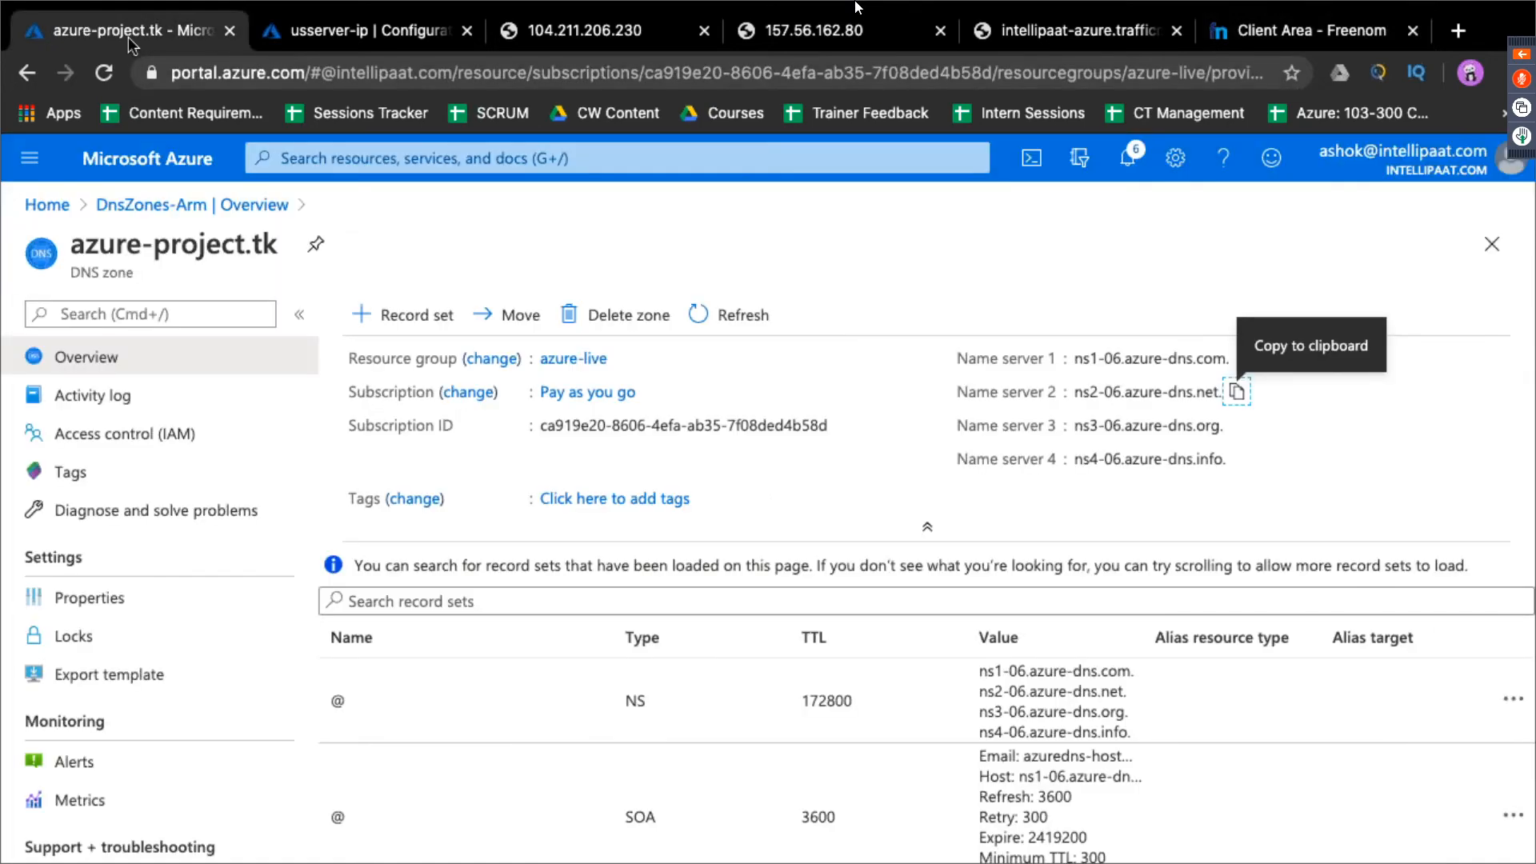
{"action": "left_click", "coordinate": [1238, 425]}
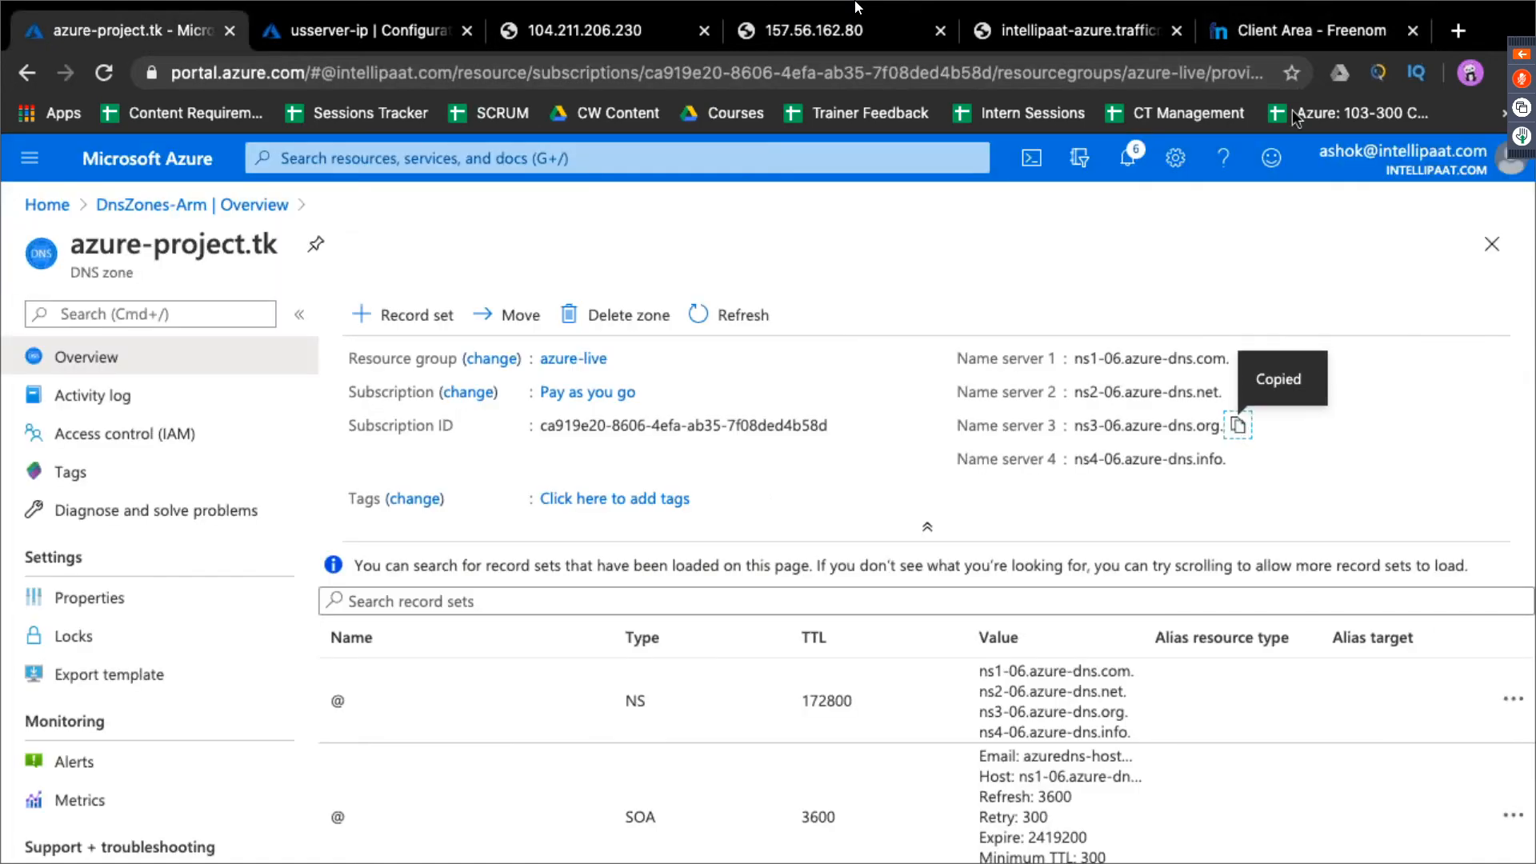
{"action": "left_click", "coordinate": [1318, 40]}
{"action": "left_click", "coordinate": [913, 685]}
{"action": "key", "text": "ctrl+v"}
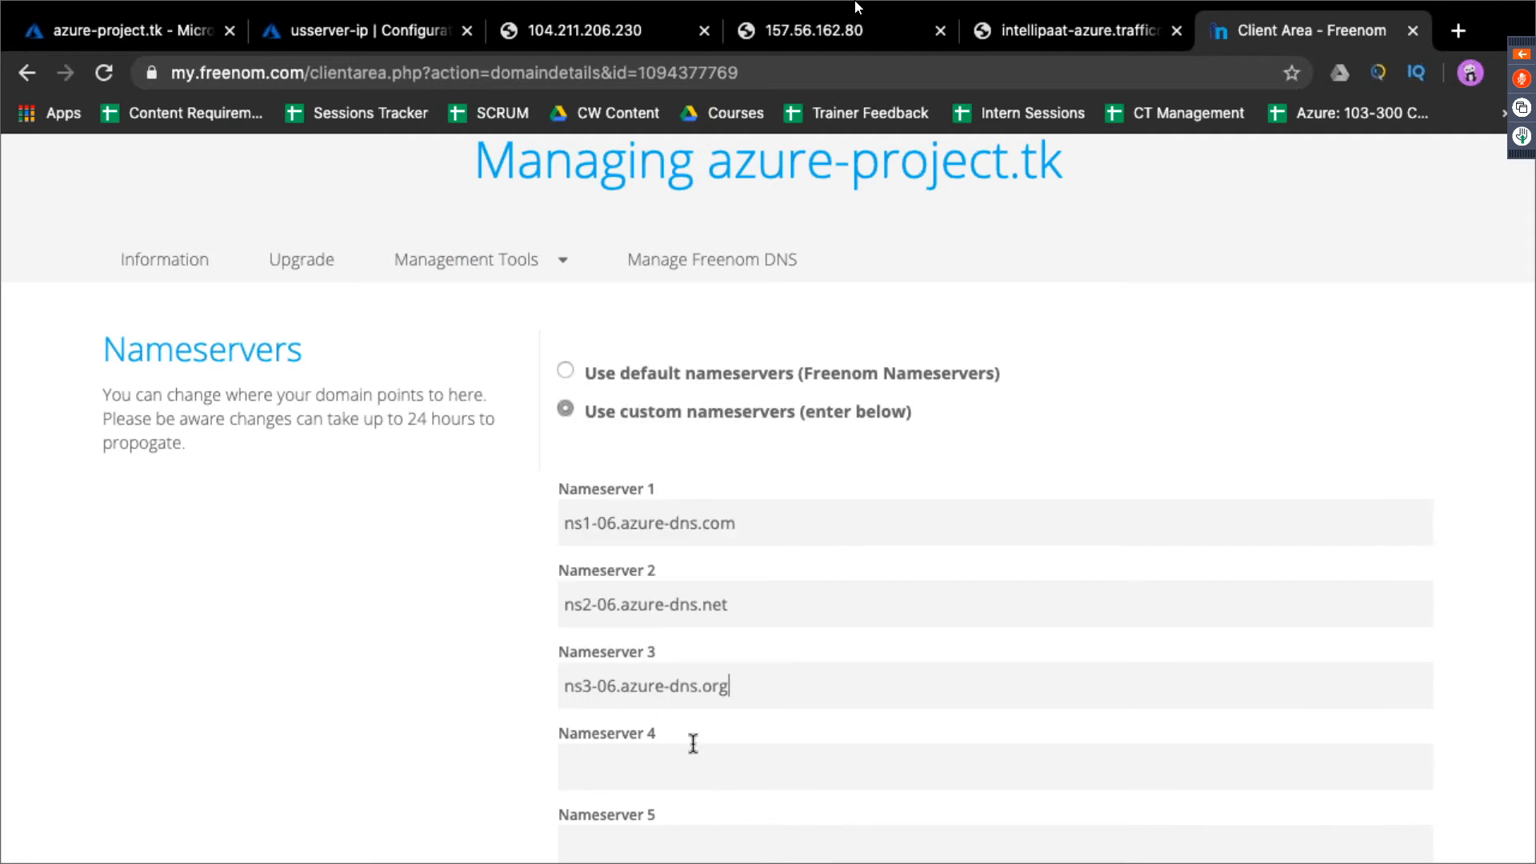
{"action": "left_click", "coordinate": [676, 767]}
{"action": "left_click", "coordinate": [130, 37]}
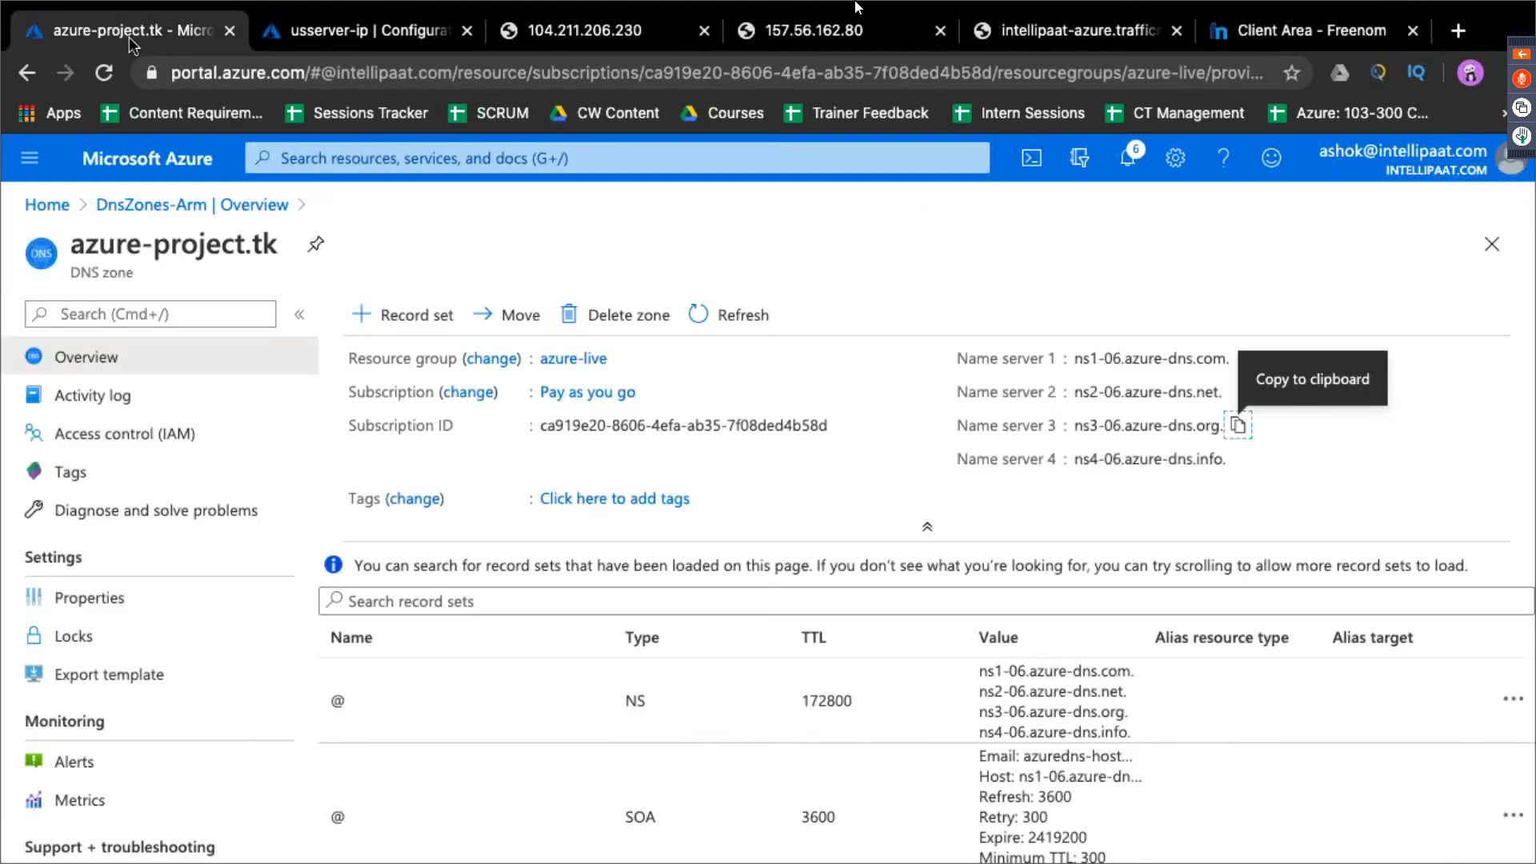
{"action": "left_click", "coordinate": [1239, 463]}
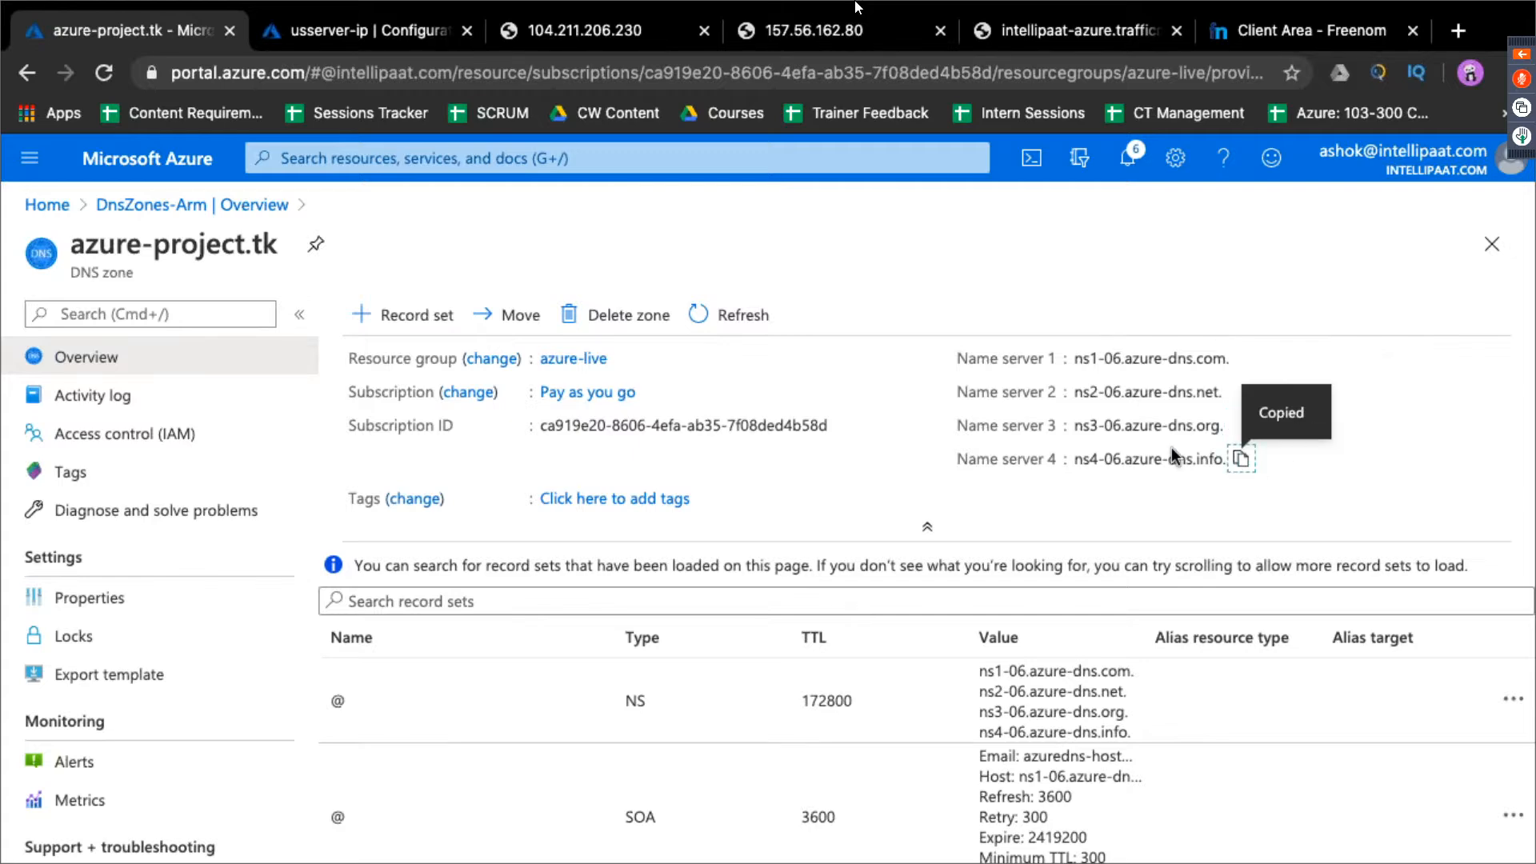
{"action": "left_click", "coordinate": [1322, 42]}
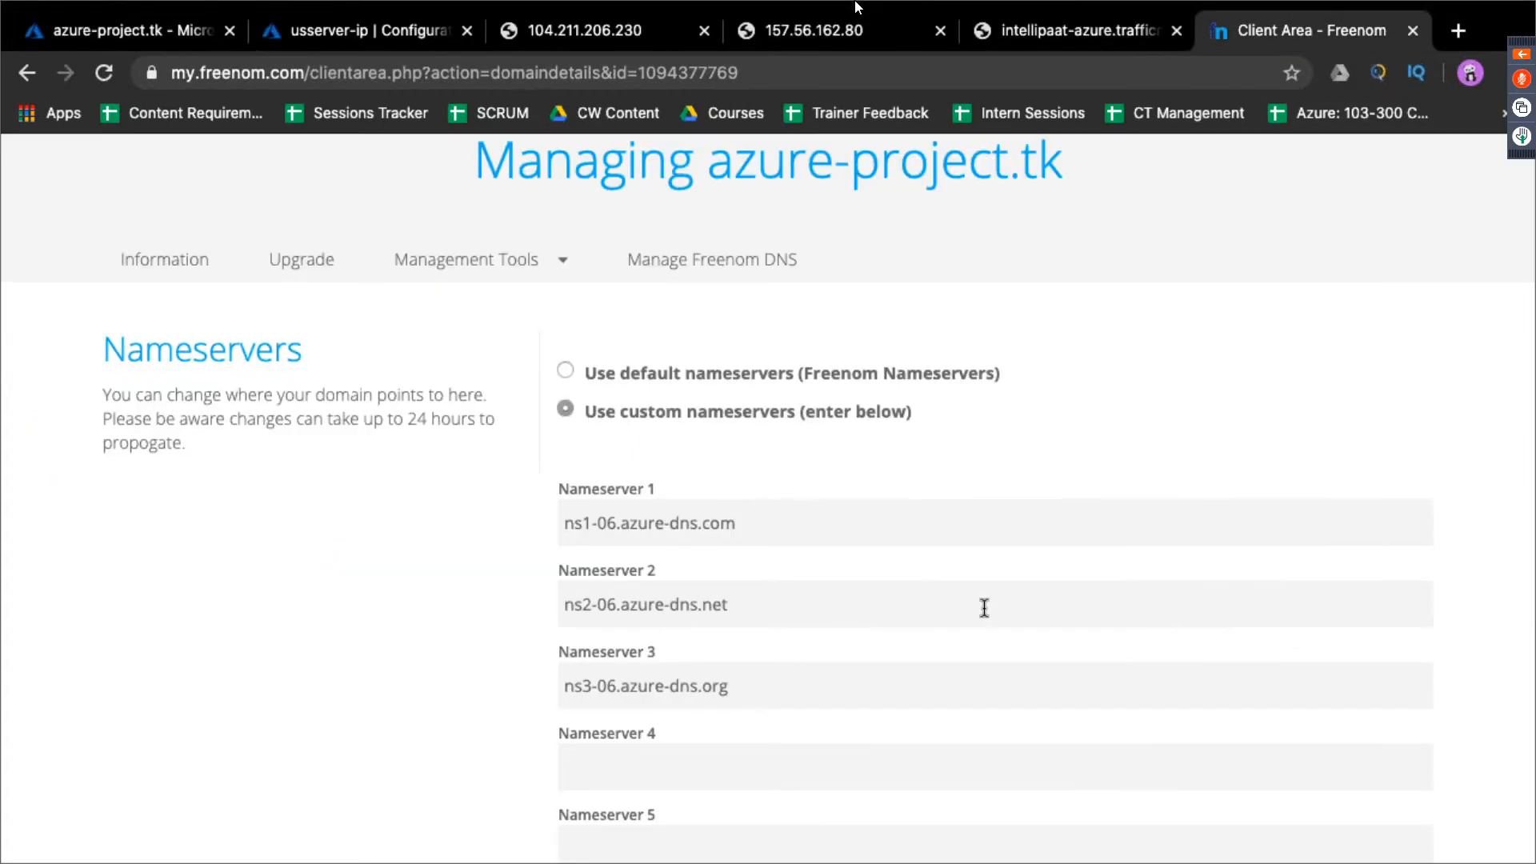
{"action": "key", "text": "super+v"}
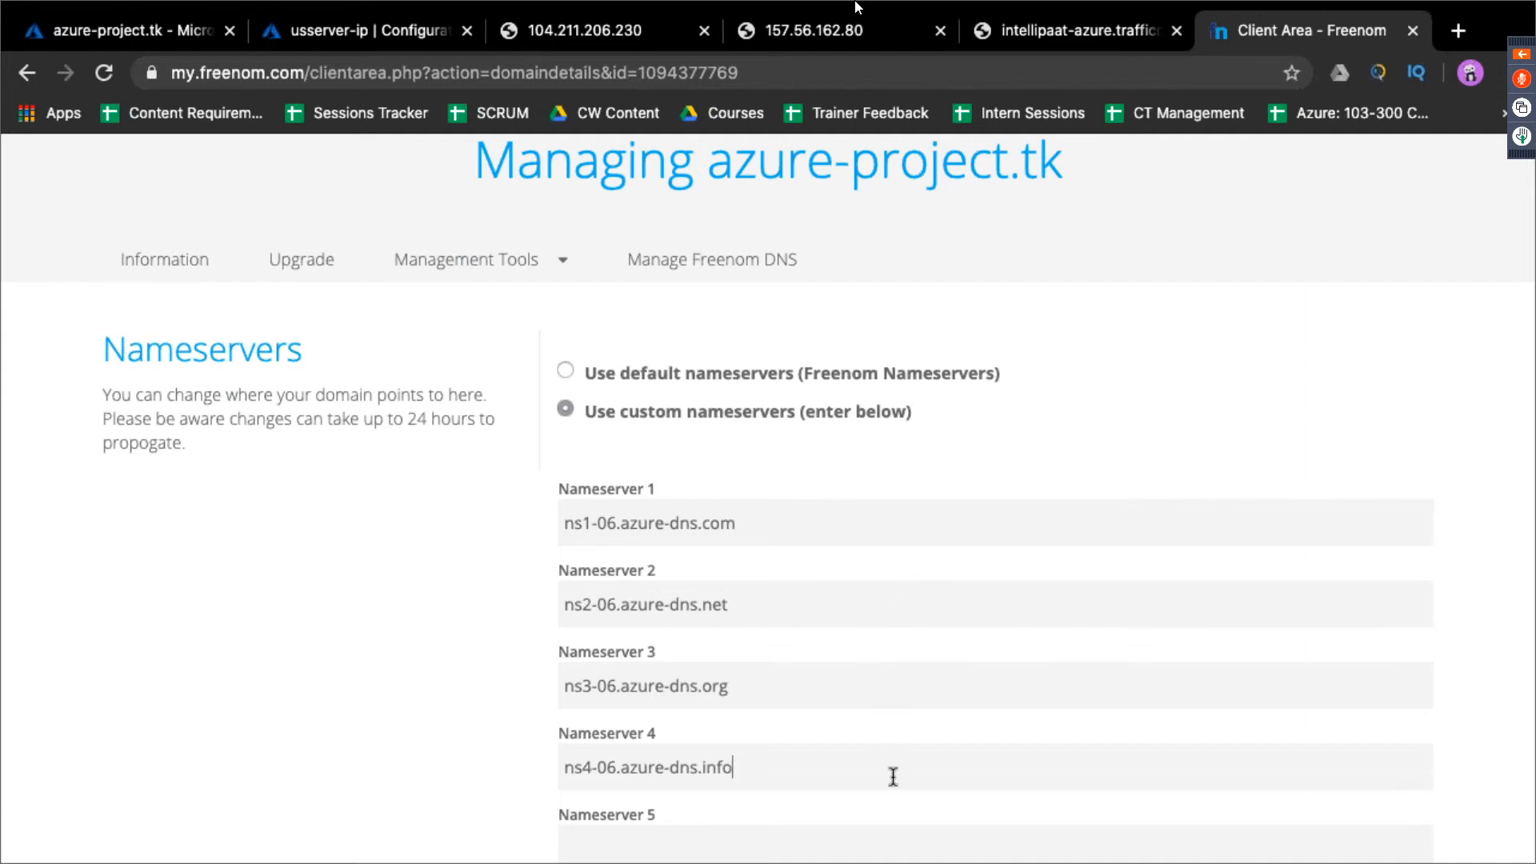
{"action": "scroll", "coordinate": [893, 776], "scroll_direction": "down", "scroll_amount": 5}
{"action": "scroll", "coordinate": [891, 779], "scroll_direction": "up", "scroll_amount": 2}
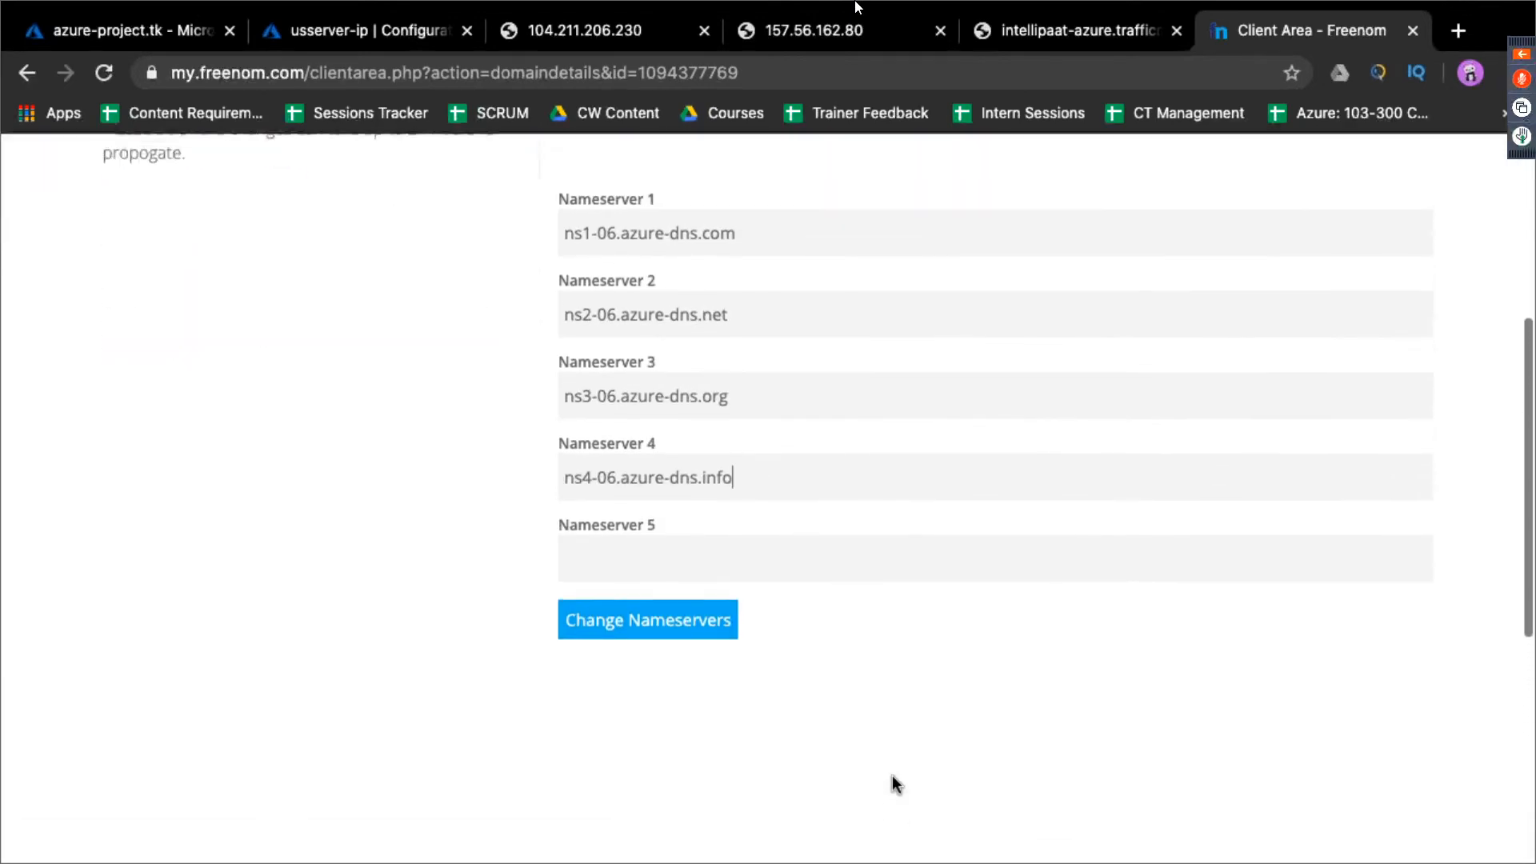
Save the custom nameservers, close the Freenom page and return to the Azure azure-project.tk zone
{"action": "left_click", "coordinate": [645, 624]}
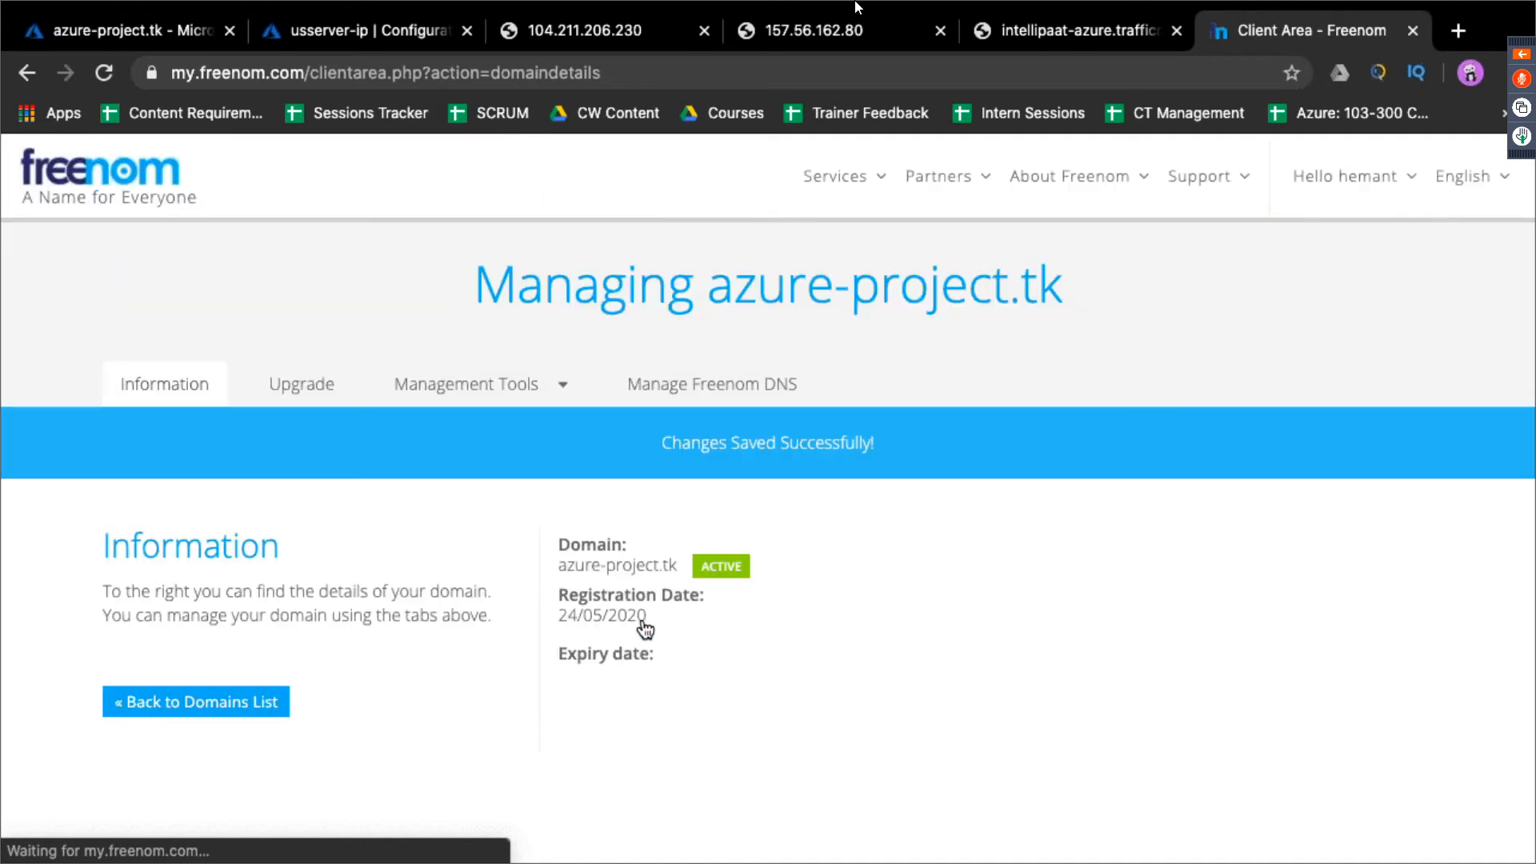
{"action": "left_click_drag", "start_coordinate": [559, 566], "coordinate": [679, 570]}
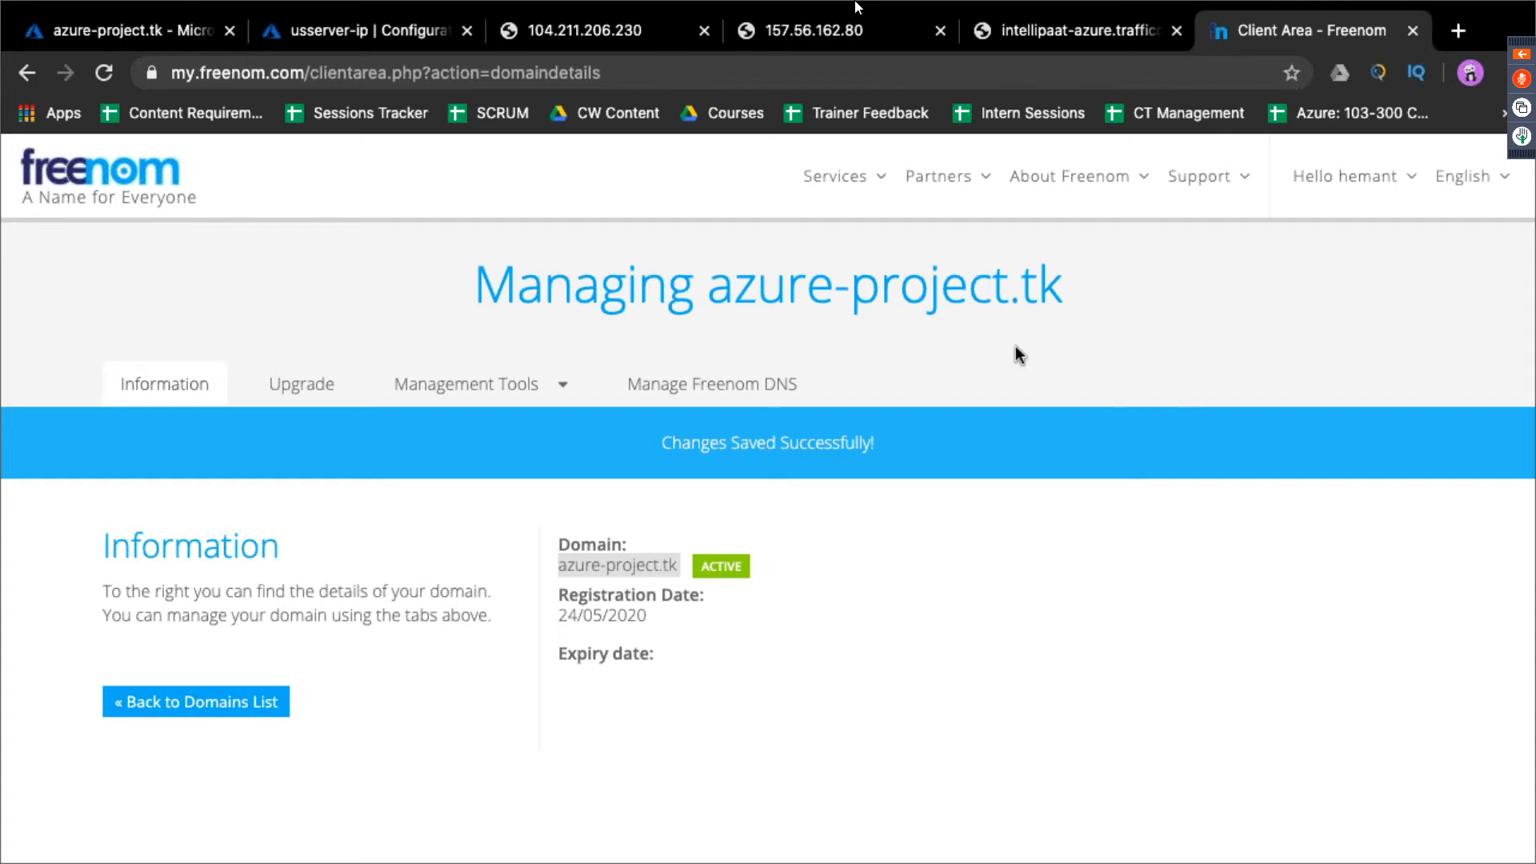
{"action": "left_click", "coordinate": [1414, 31]}
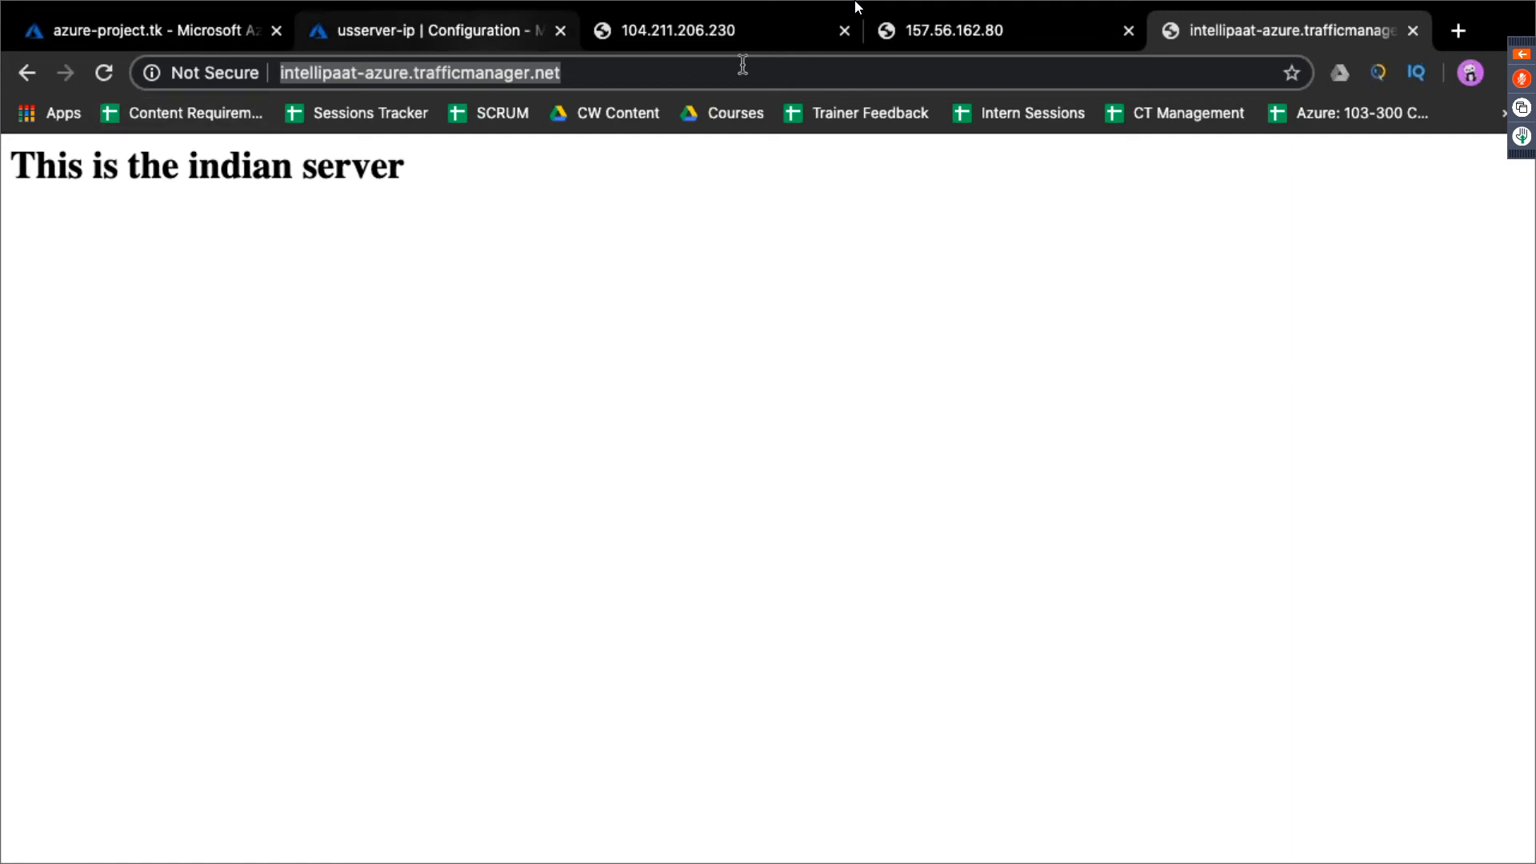
{"action": "left_click", "coordinate": [160, 30]}
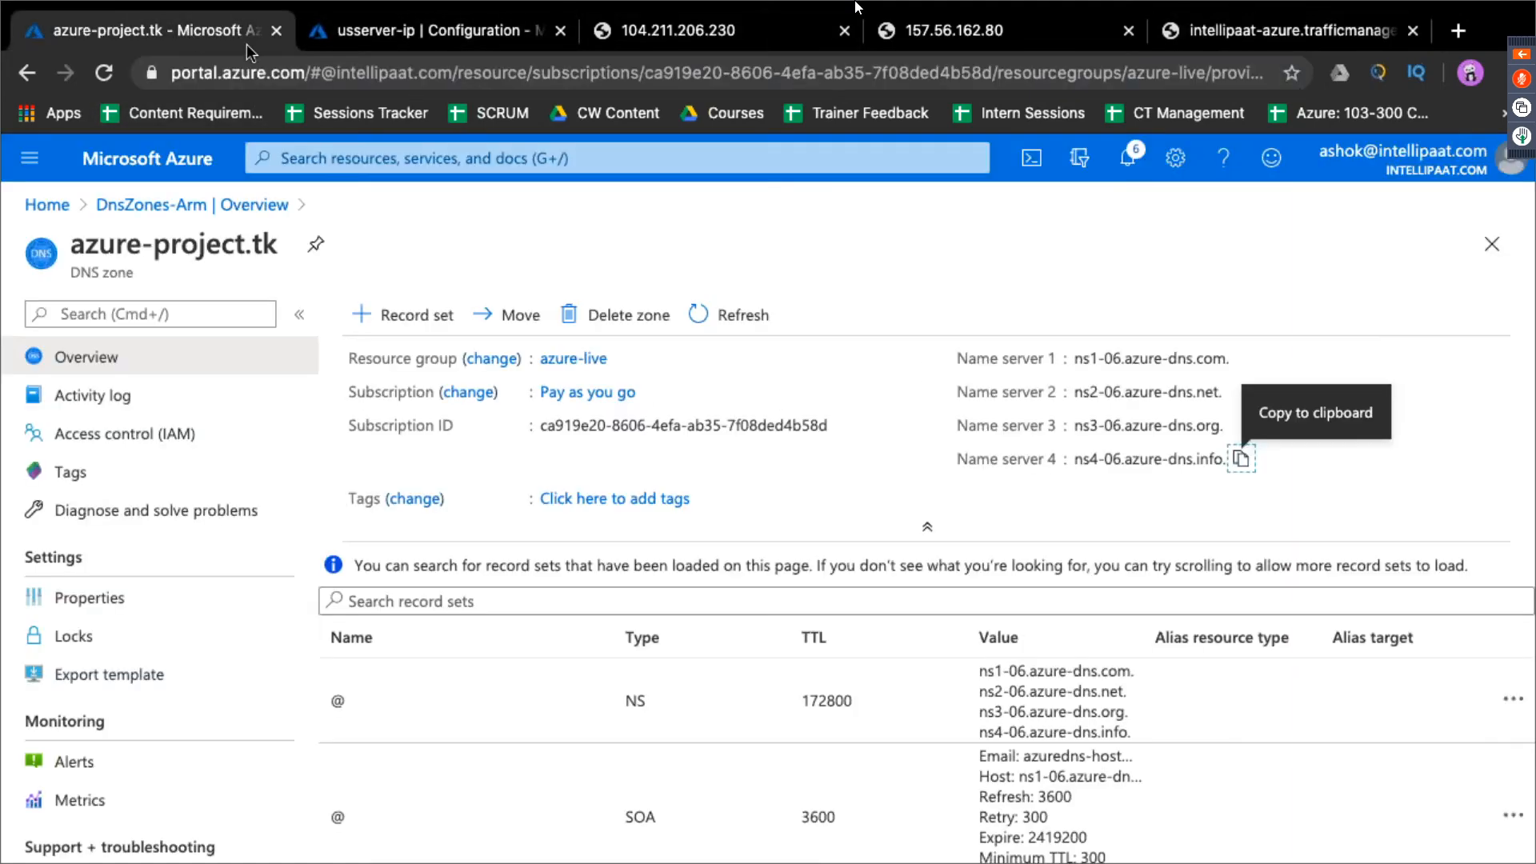
{"action": "scroll", "coordinate": [432, 413], "scroll_direction": "down", "scroll_amount": 1}
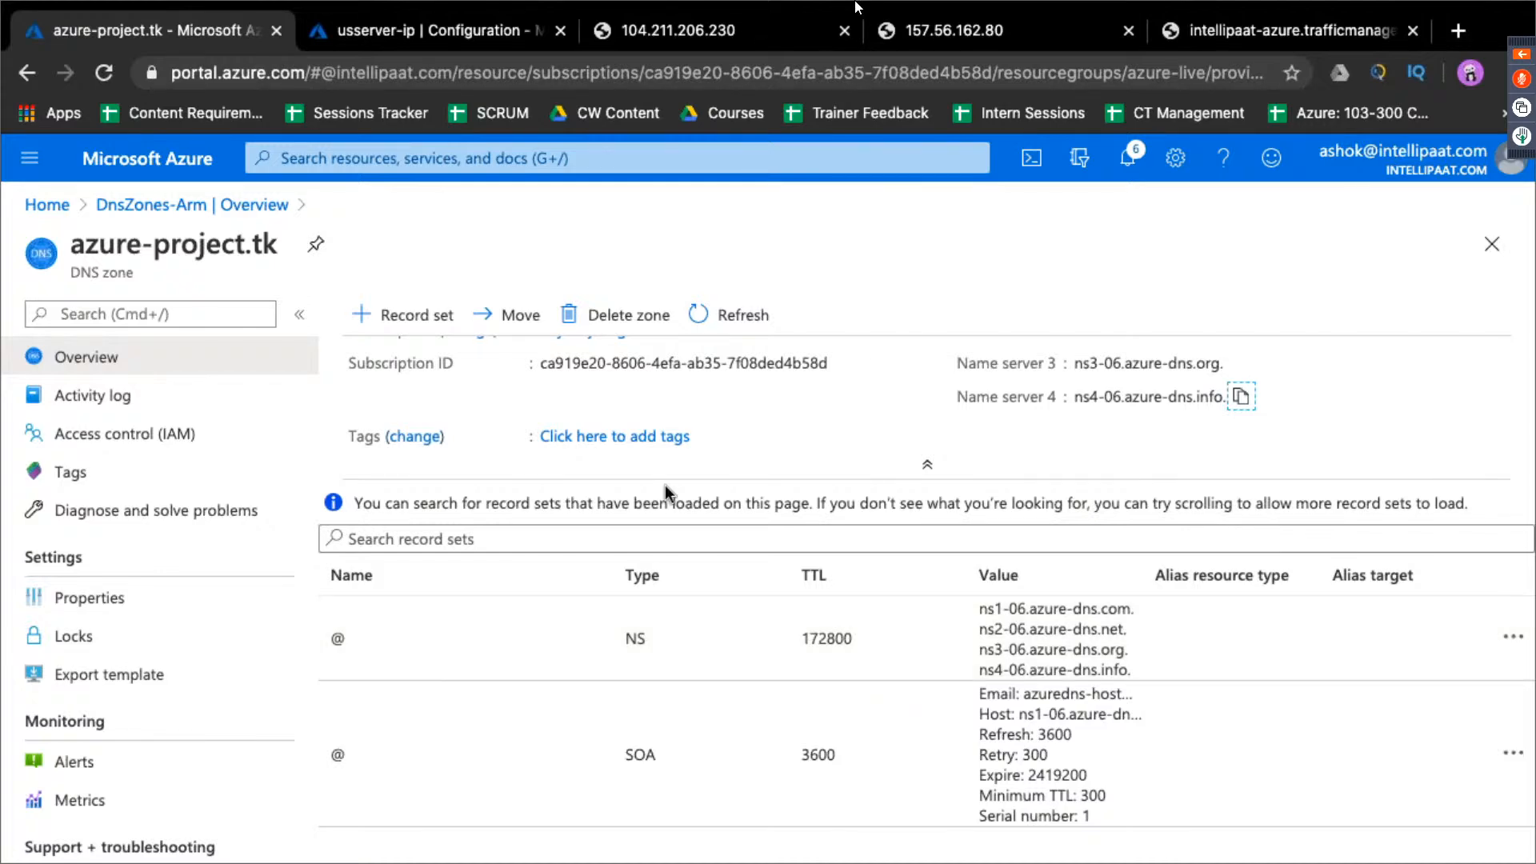
Submit a new type A alias record set targeting the intellipaat-azure Traffic Manager profile
{"action": "left_click", "coordinate": [404, 320]}
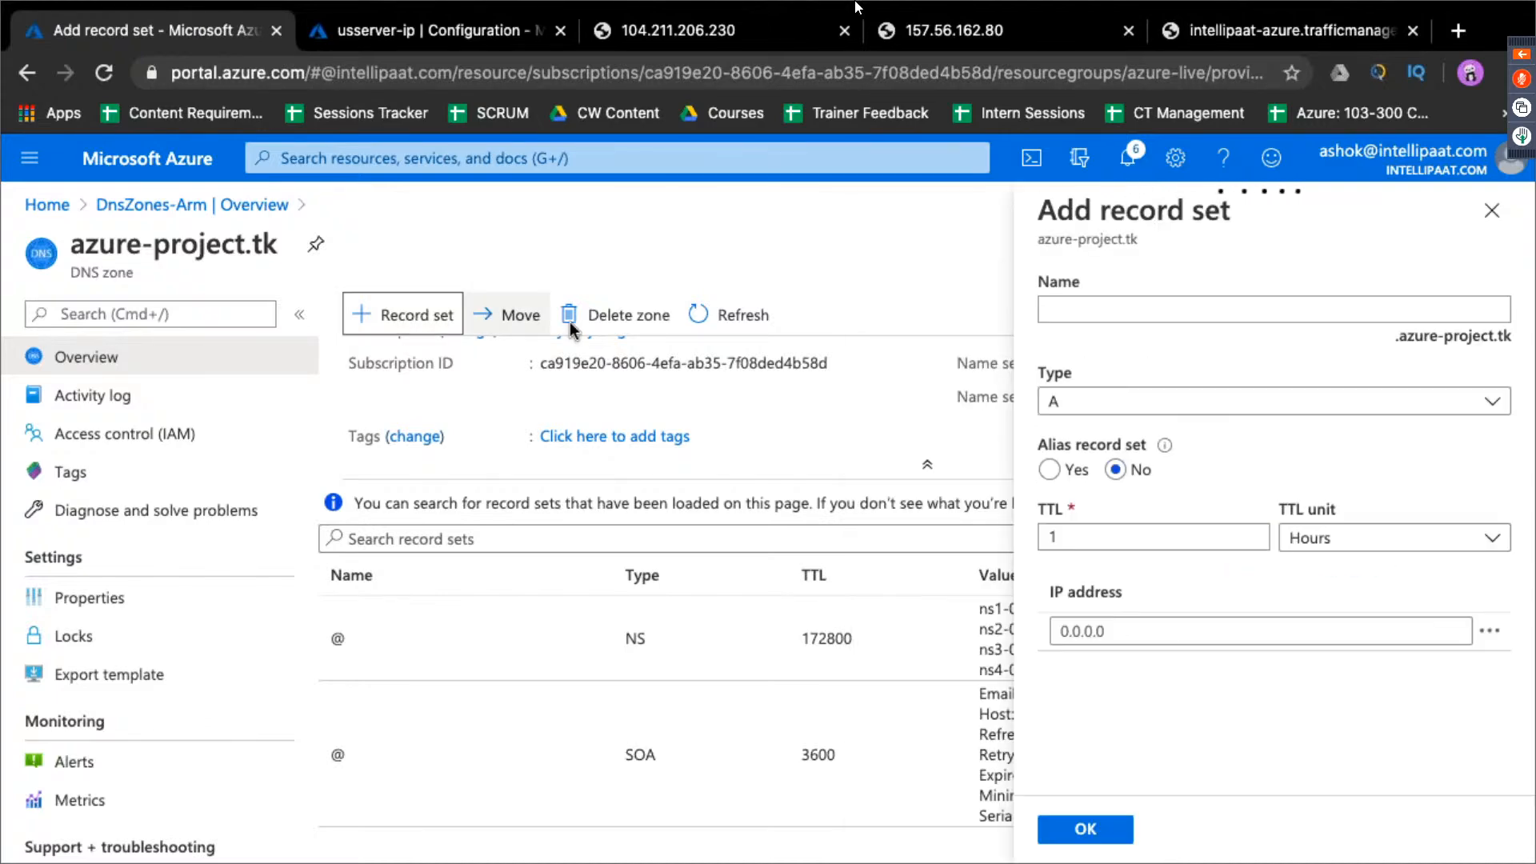
{"action": "left_click", "coordinate": [1146, 402]}
{"action": "left_click", "coordinate": [1147, 402]}
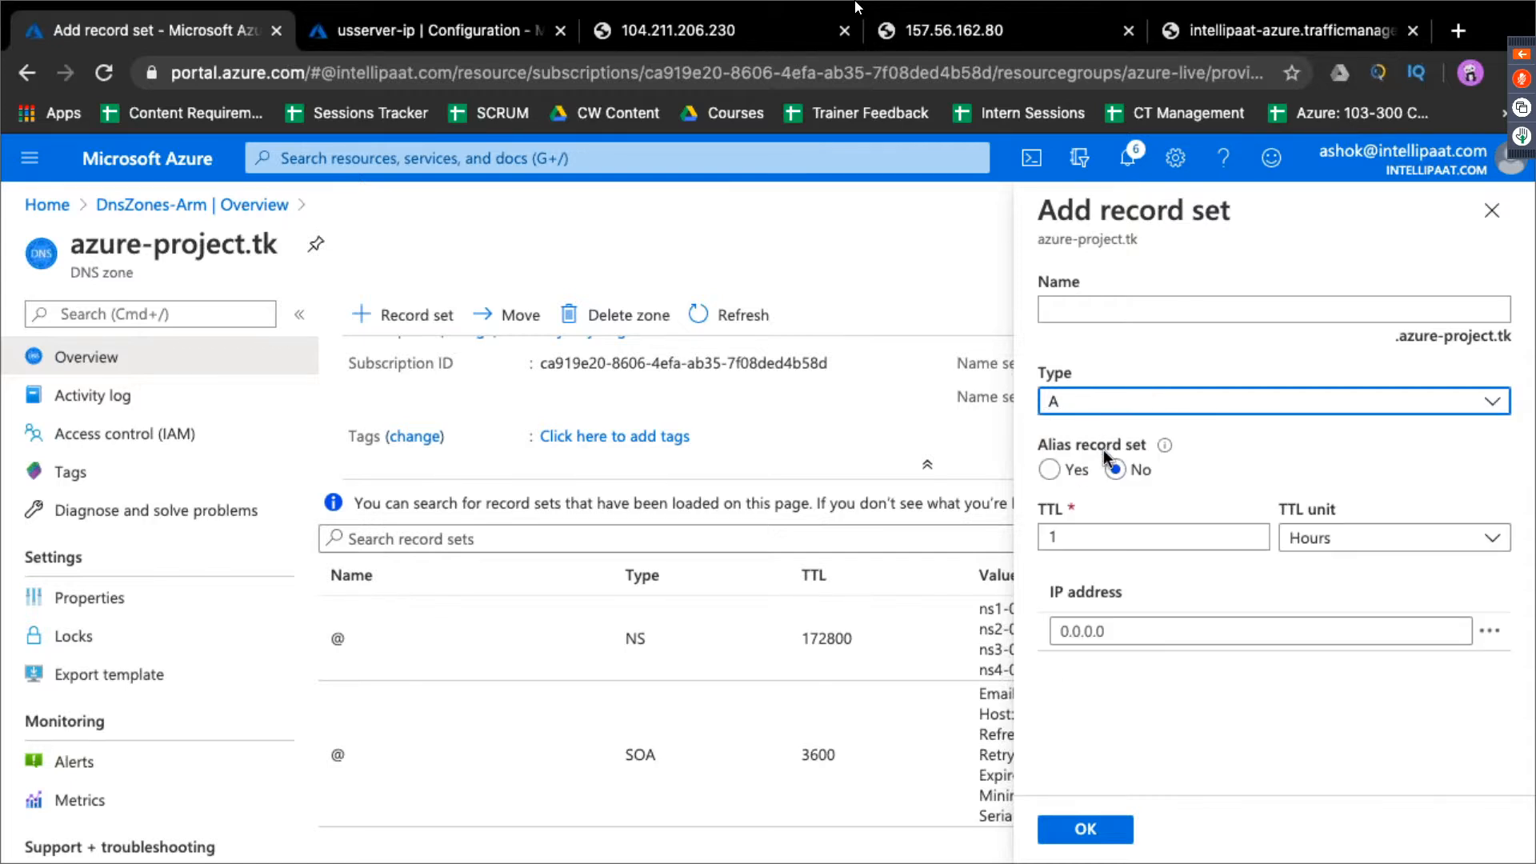
{"action": "left_click", "coordinate": [1049, 471]}
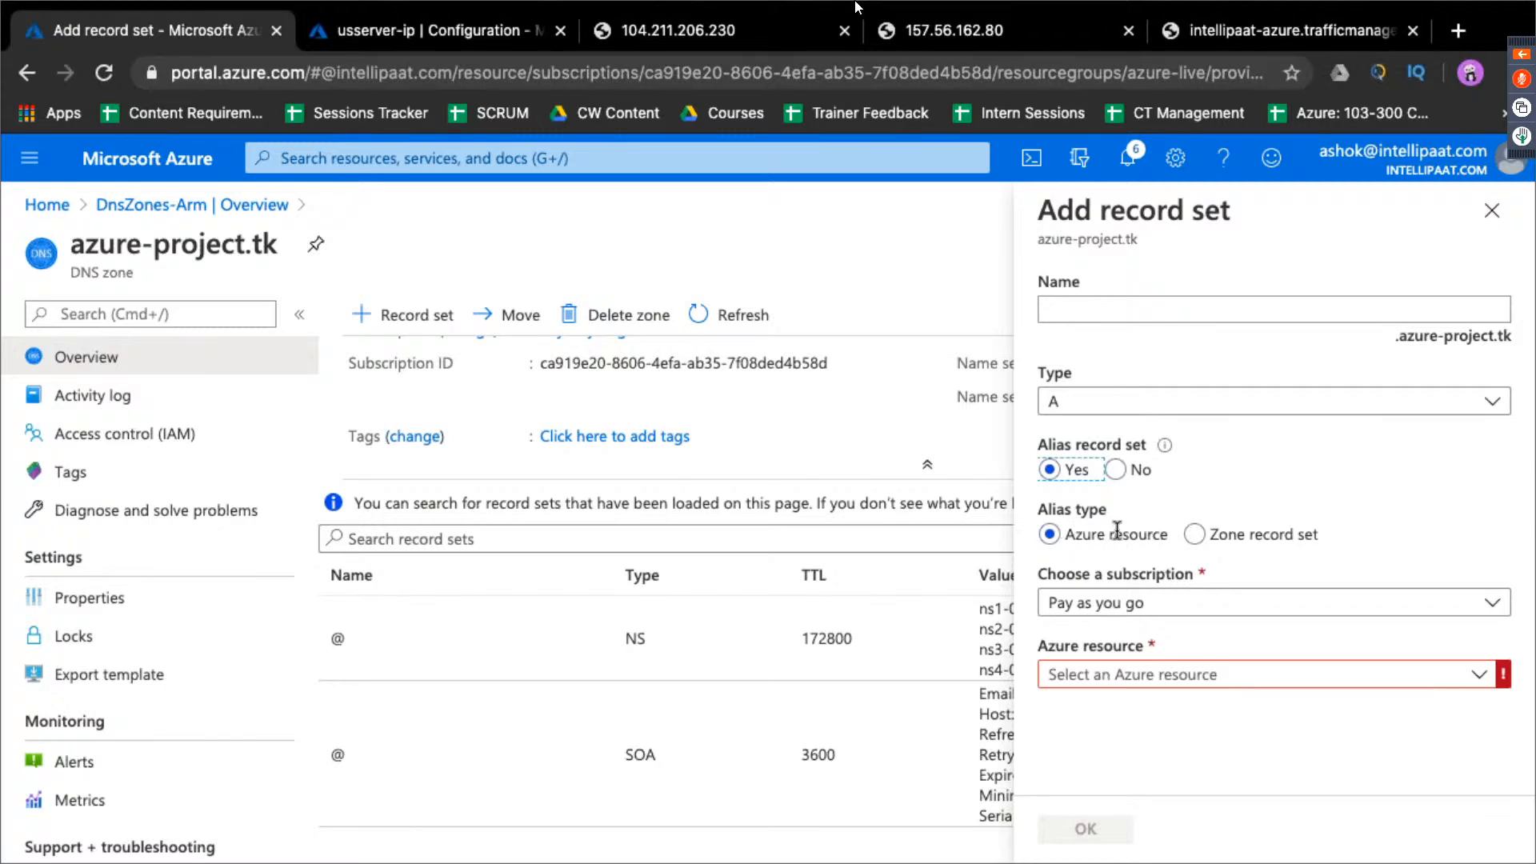
{"action": "left_click", "coordinate": [1145, 679]}
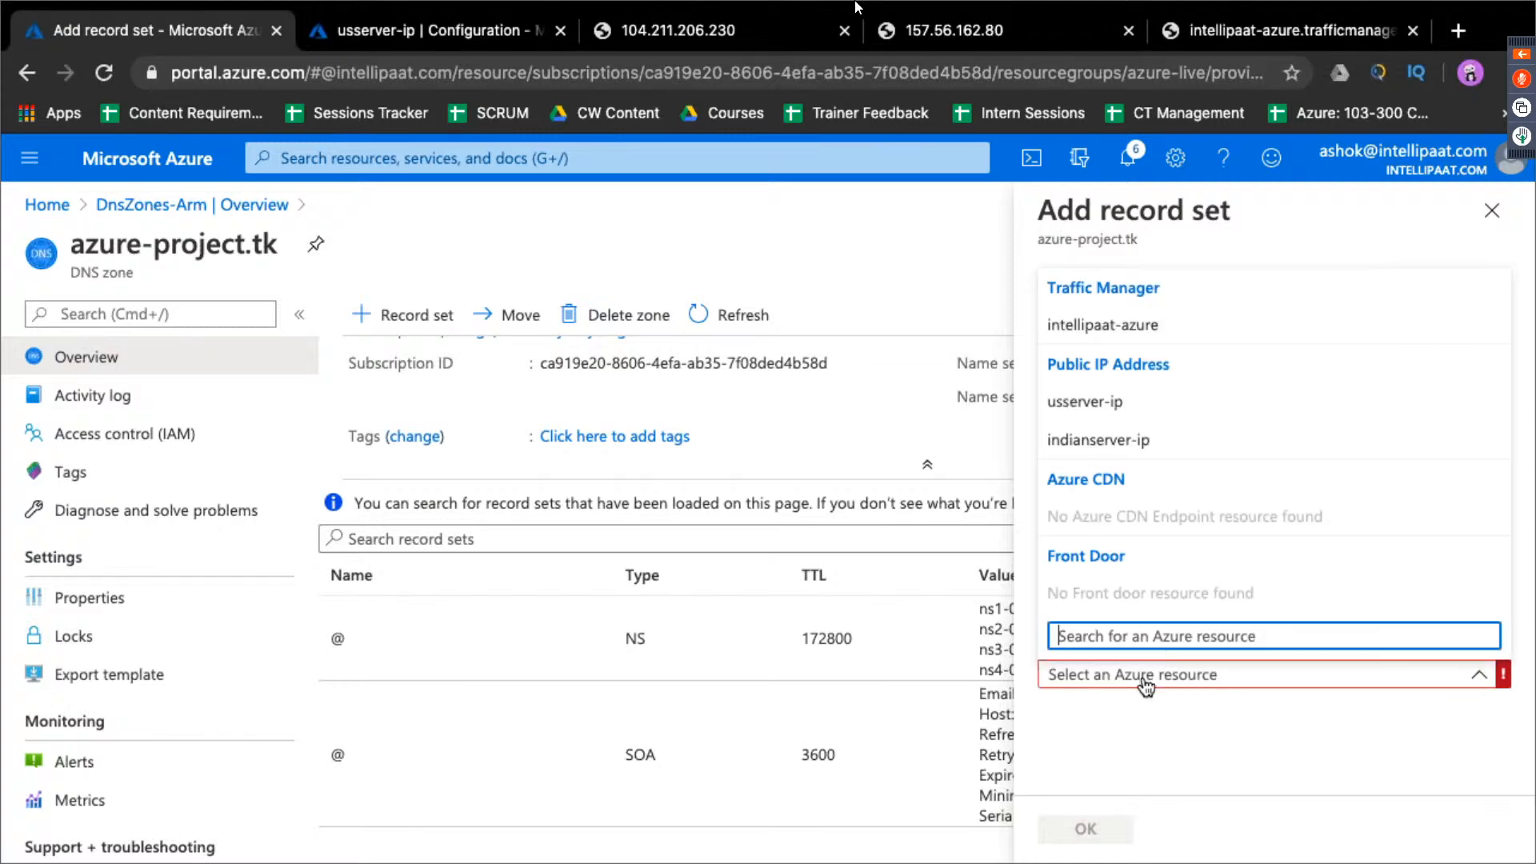
{"action": "left_click", "coordinate": [1122, 327]}
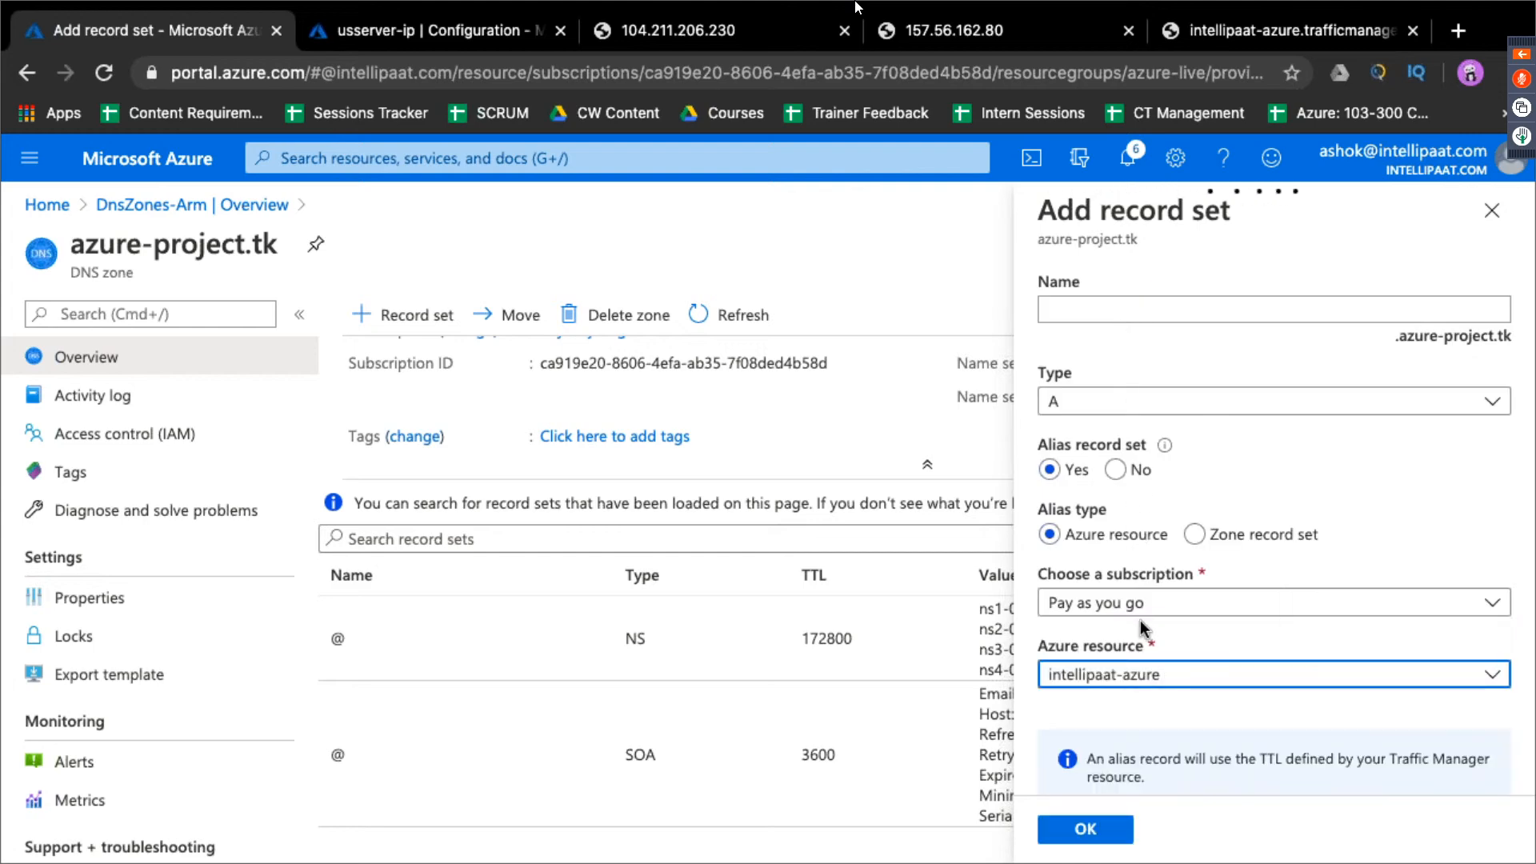
{"action": "scroll", "coordinate": [1153, 748], "scroll_direction": "down", "scroll_amount": 3}
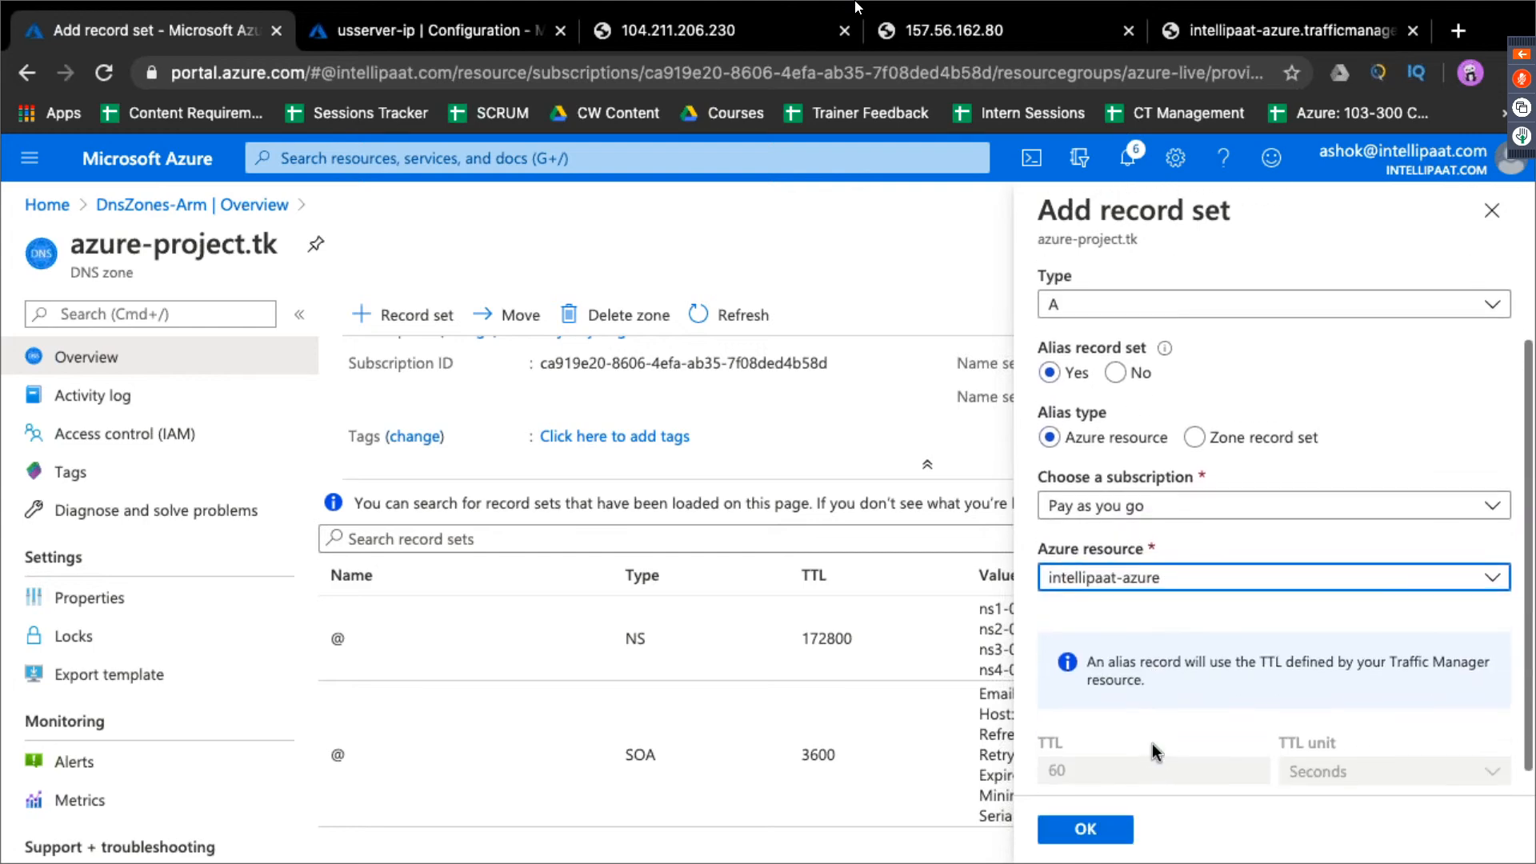
{"action": "scroll", "coordinate": [1153, 748], "scroll_direction": "up", "scroll_amount": 3}
{"action": "left_click", "coordinate": [1098, 832]}
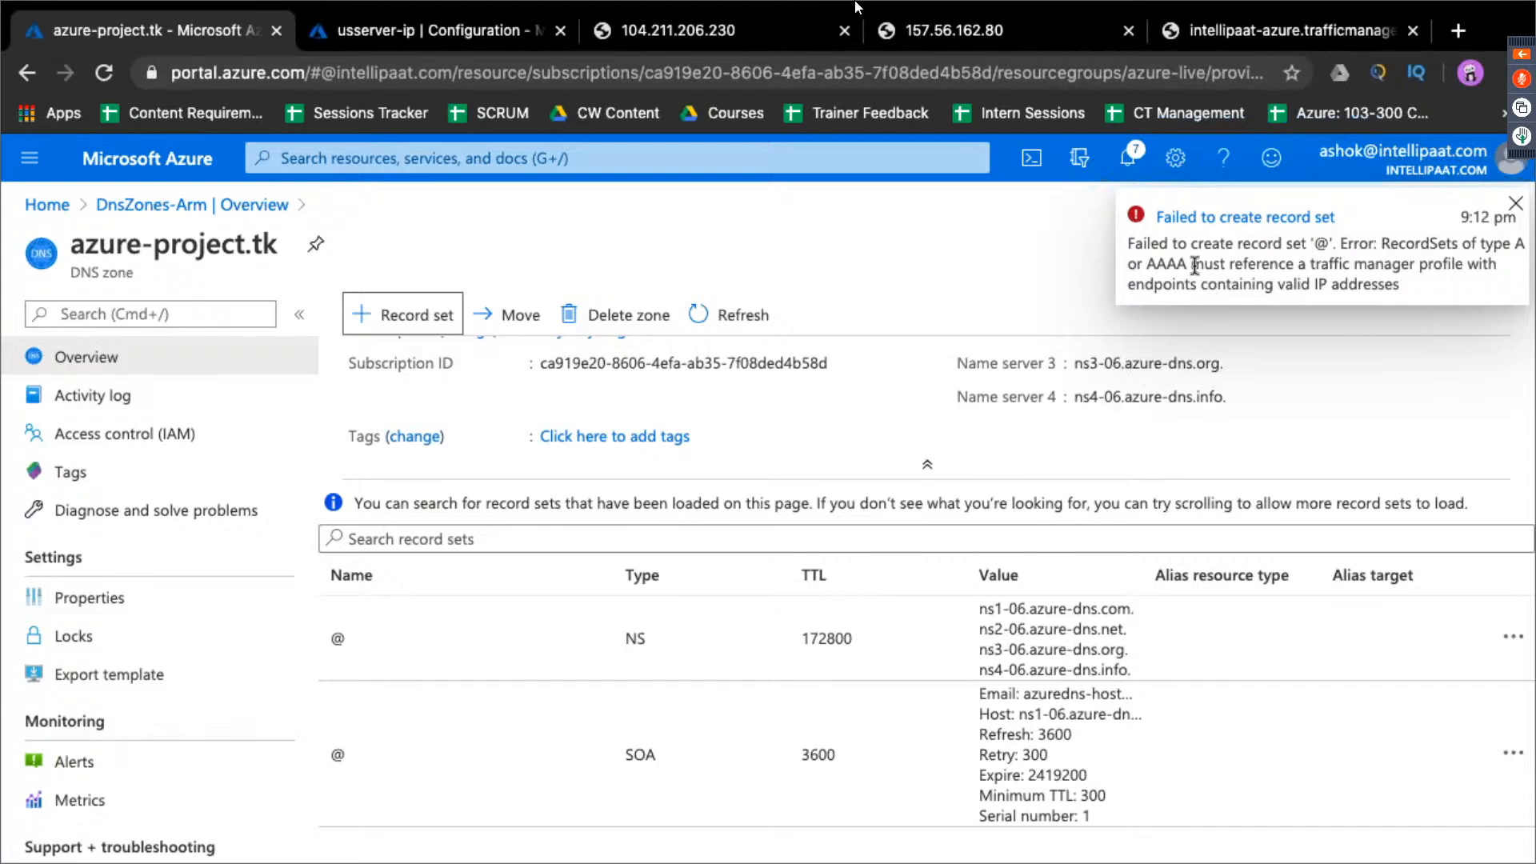
Read the record set creation error, then dismiss the failure notification
{"action": "left_click_drag", "start_coordinate": [1178, 244], "coordinate": [1396, 288]}
{"action": "left_click", "coordinate": [1415, 347]}
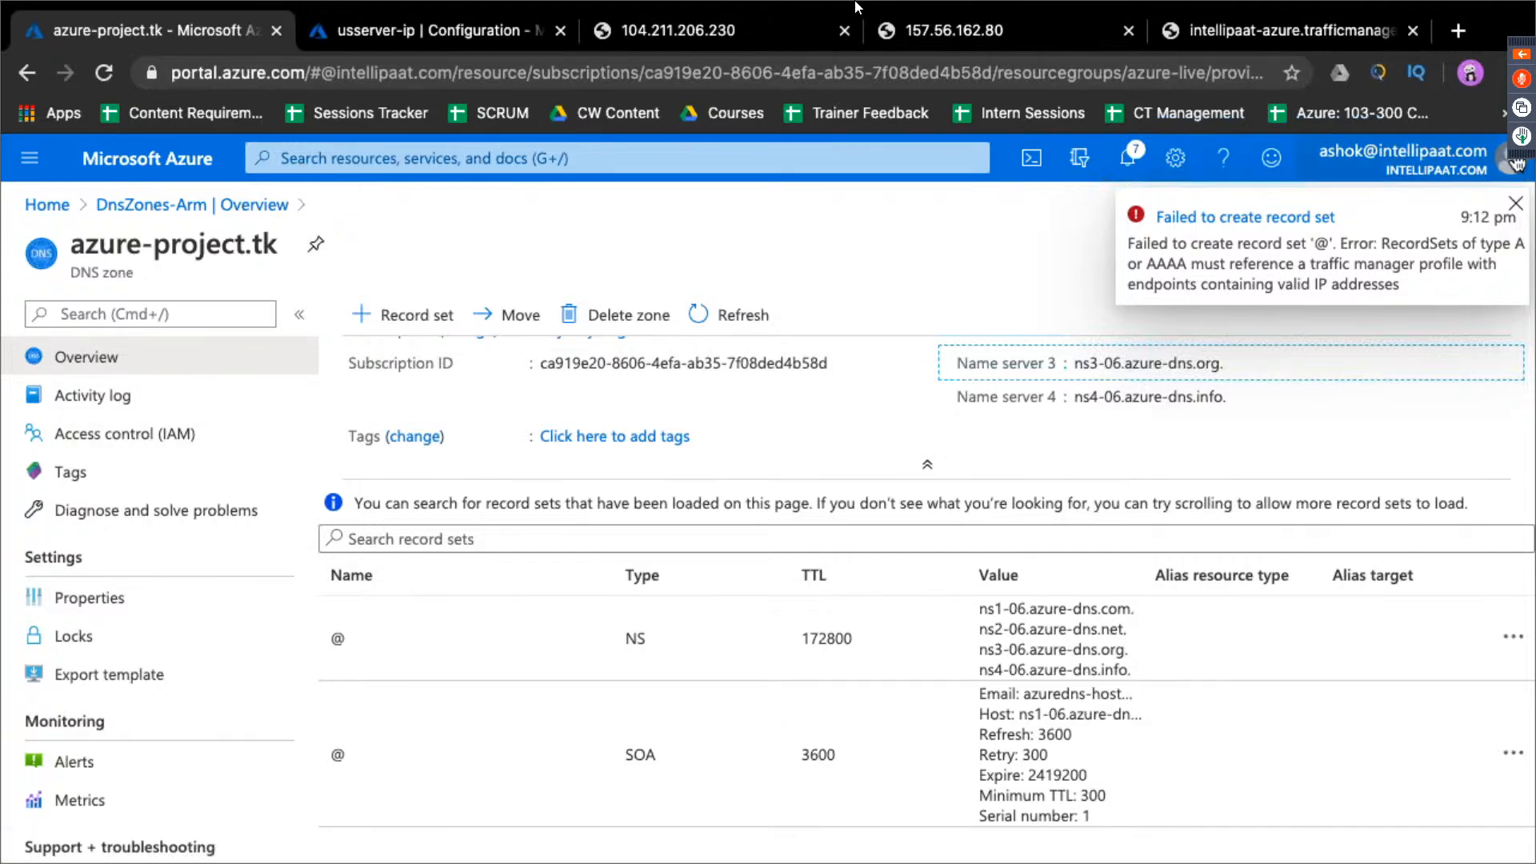
{"action": "left_click", "coordinate": [1517, 202]}
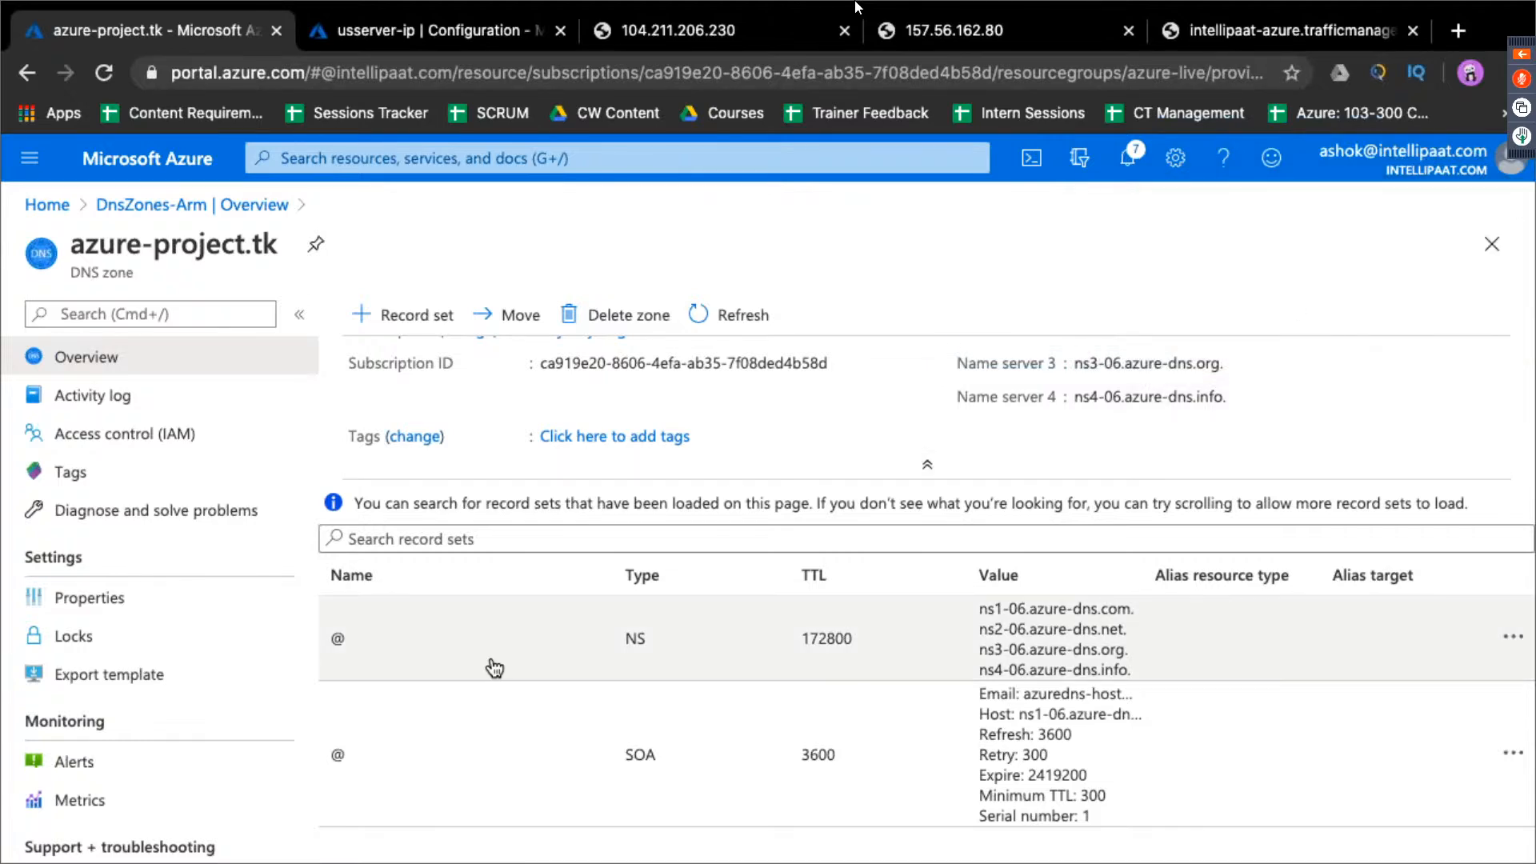
{"action": "scroll", "coordinate": [411, 454], "scroll_direction": "up", "scroll_amount": 1}
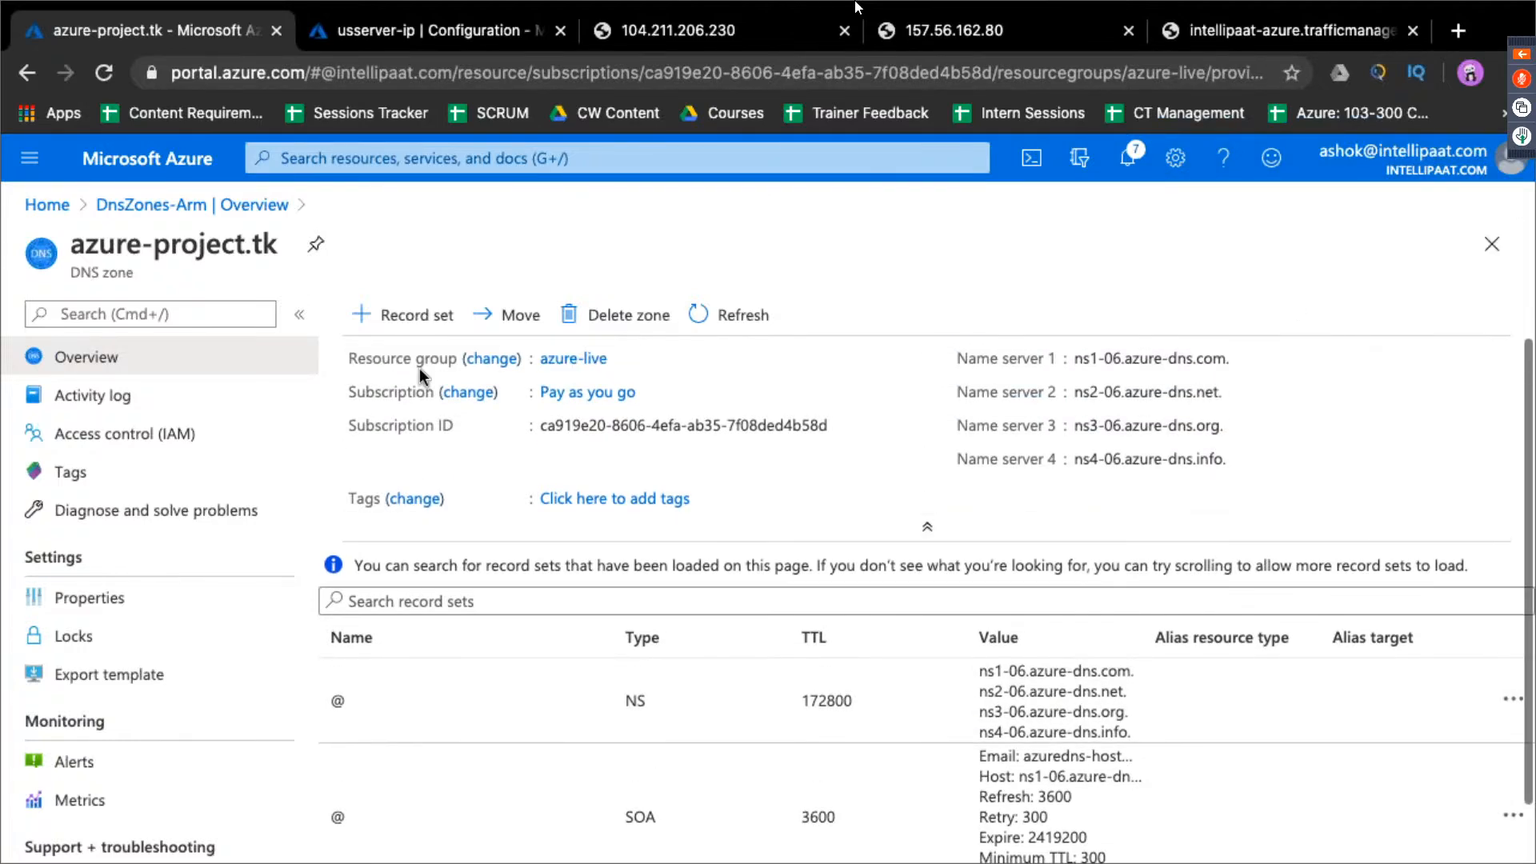
Resubmit the type A alias record pointing to intellipaat-azure, which fails with the endpoints error
{"action": "left_click", "coordinate": [417, 321]}
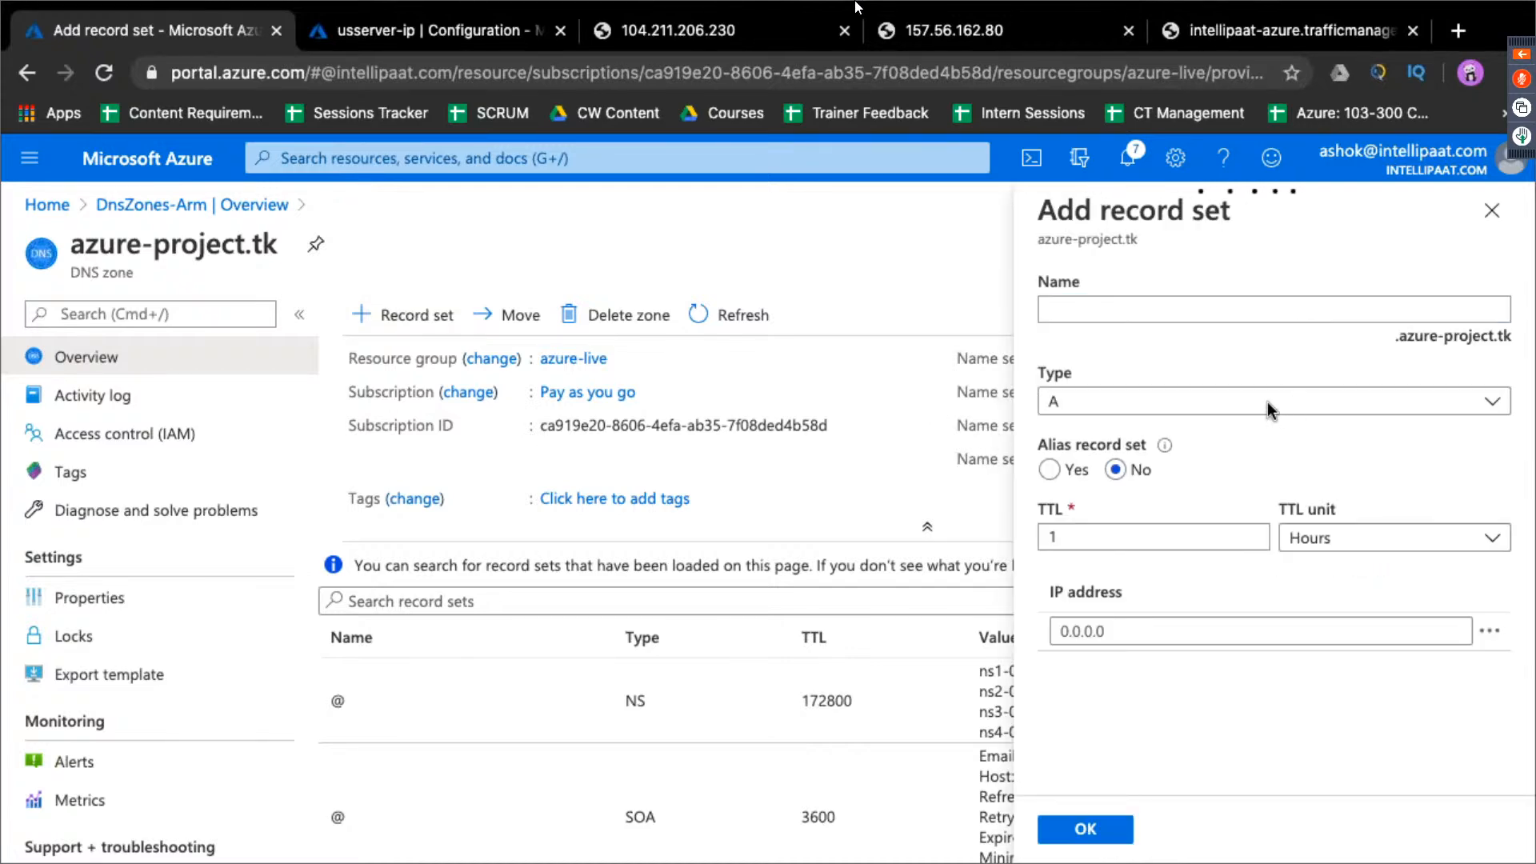
{"action": "left_click", "coordinate": [1277, 394]}
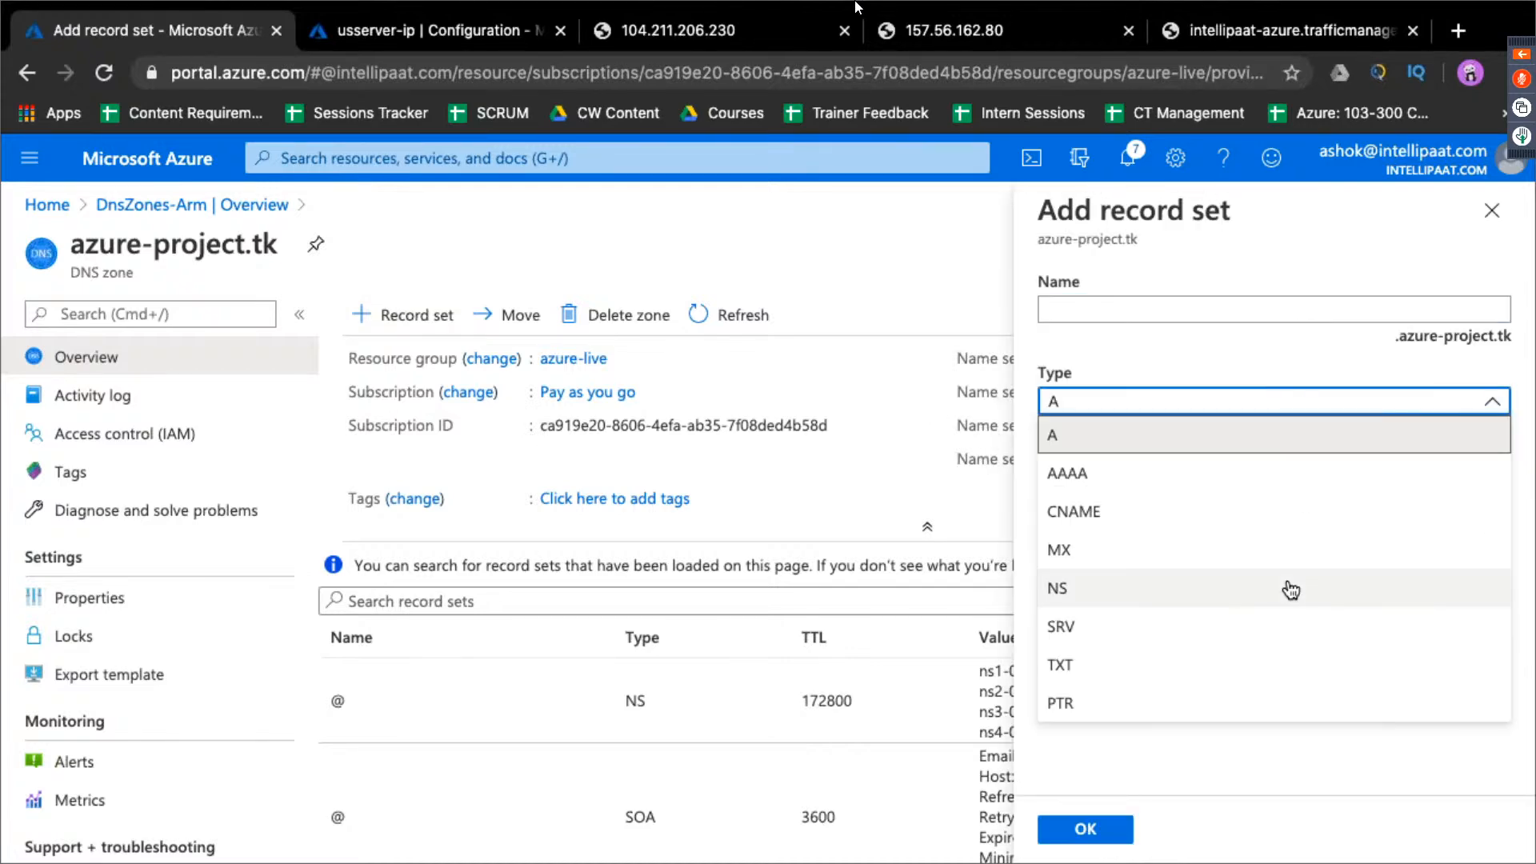
{"action": "left_click", "coordinate": [1292, 438]}
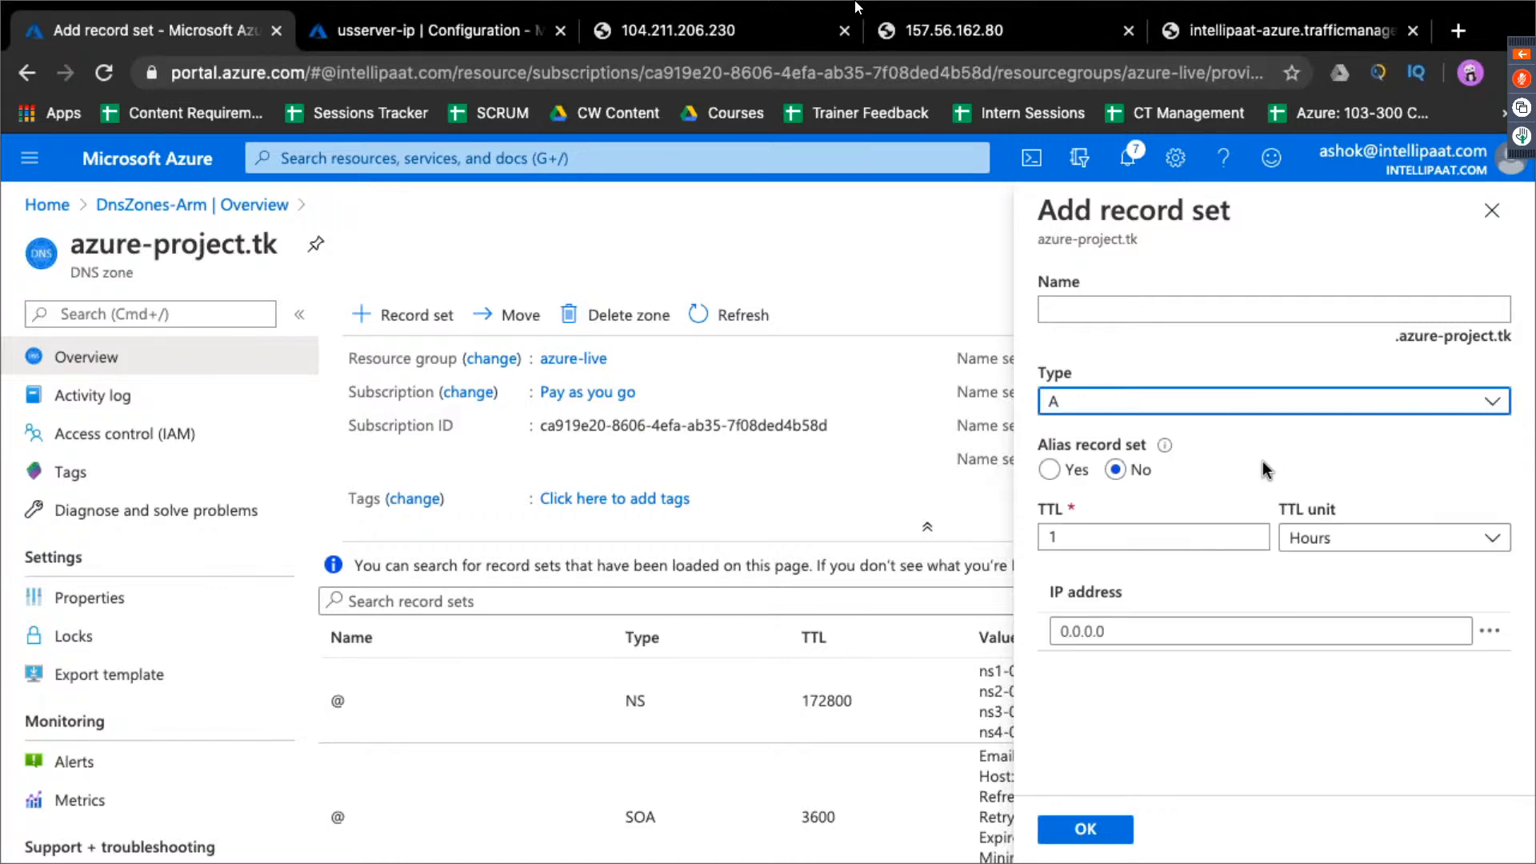
{"action": "left_click", "coordinate": [1050, 472]}
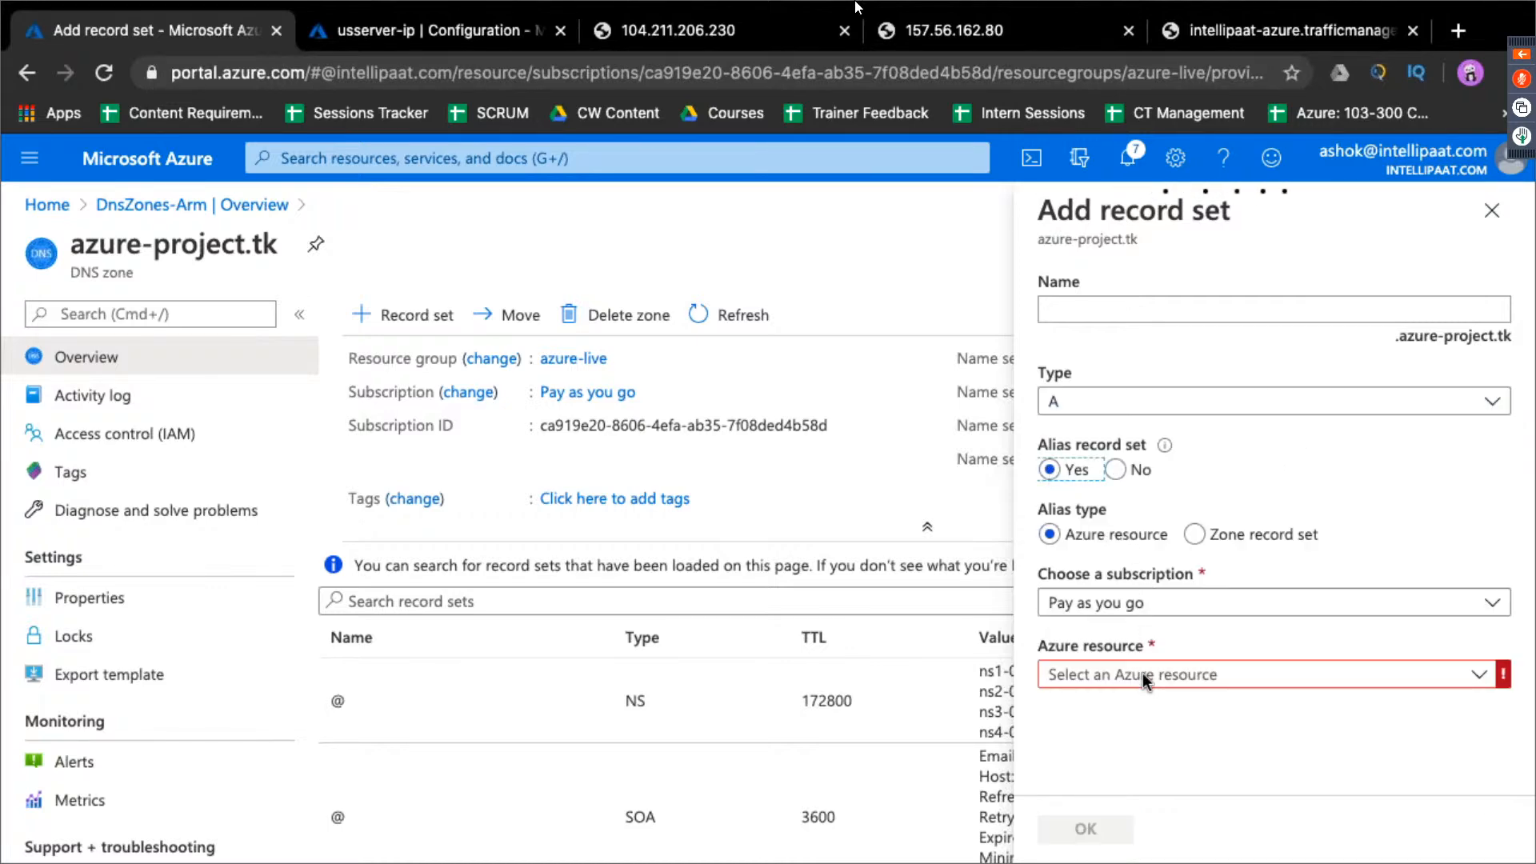
{"action": "left_click", "coordinate": [1143, 675]}
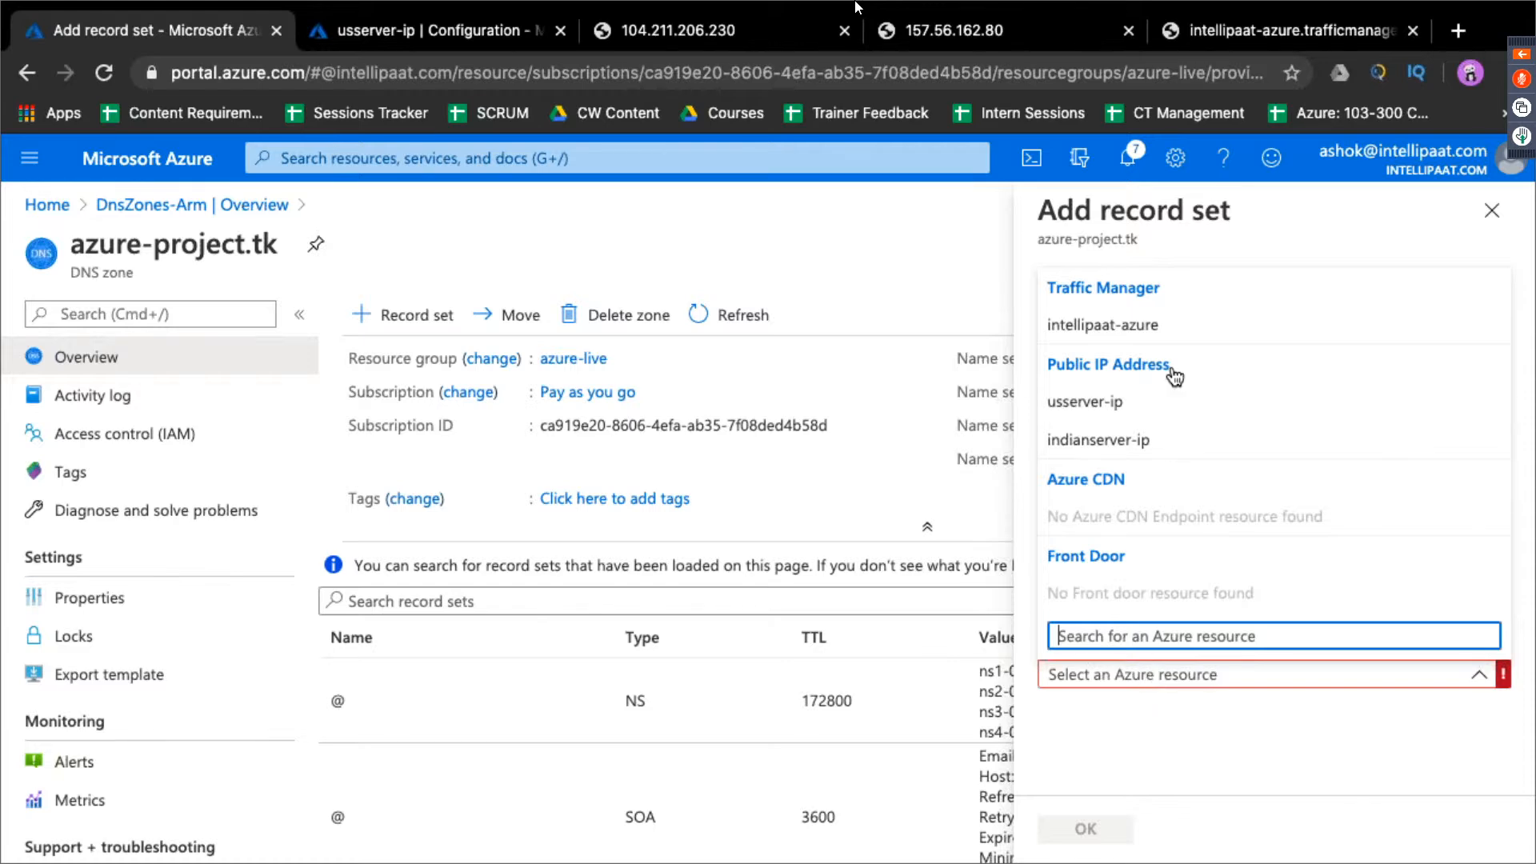
{"action": "left_click", "coordinate": [1178, 324]}
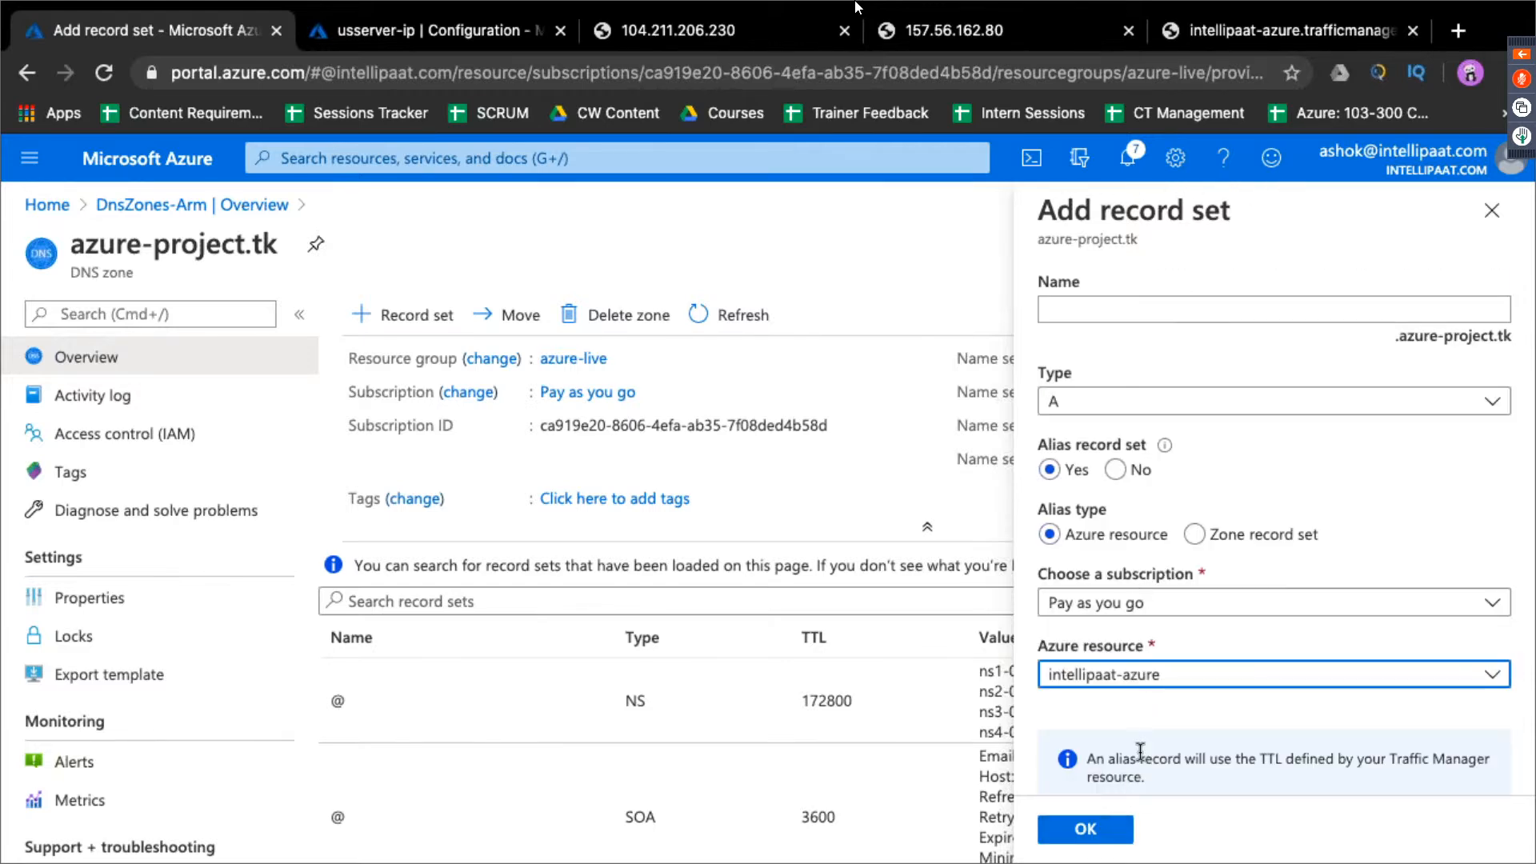
{"action": "scroll", "coordinate": [1139, 751], "scroll_direction": "down", "scroll_amount": 2}
{"action": "left_click", "coordinate": [1105, 830]}
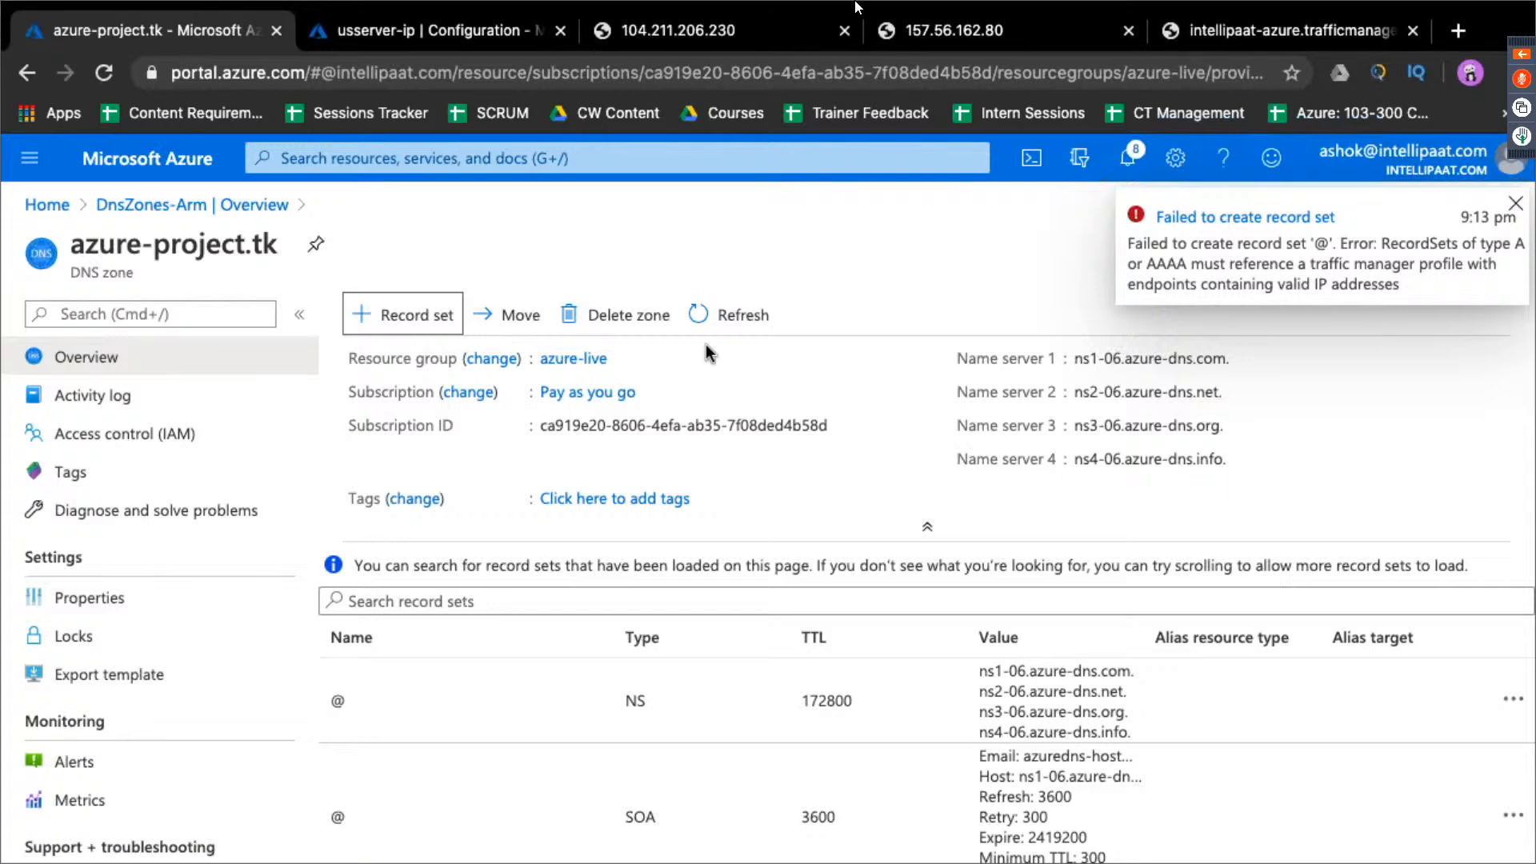
Confirm intellipaat-azure's indian and USserver endpoints are Online, then return to Azure home
{"action": "left_click", "coordinate": [79, 205]}
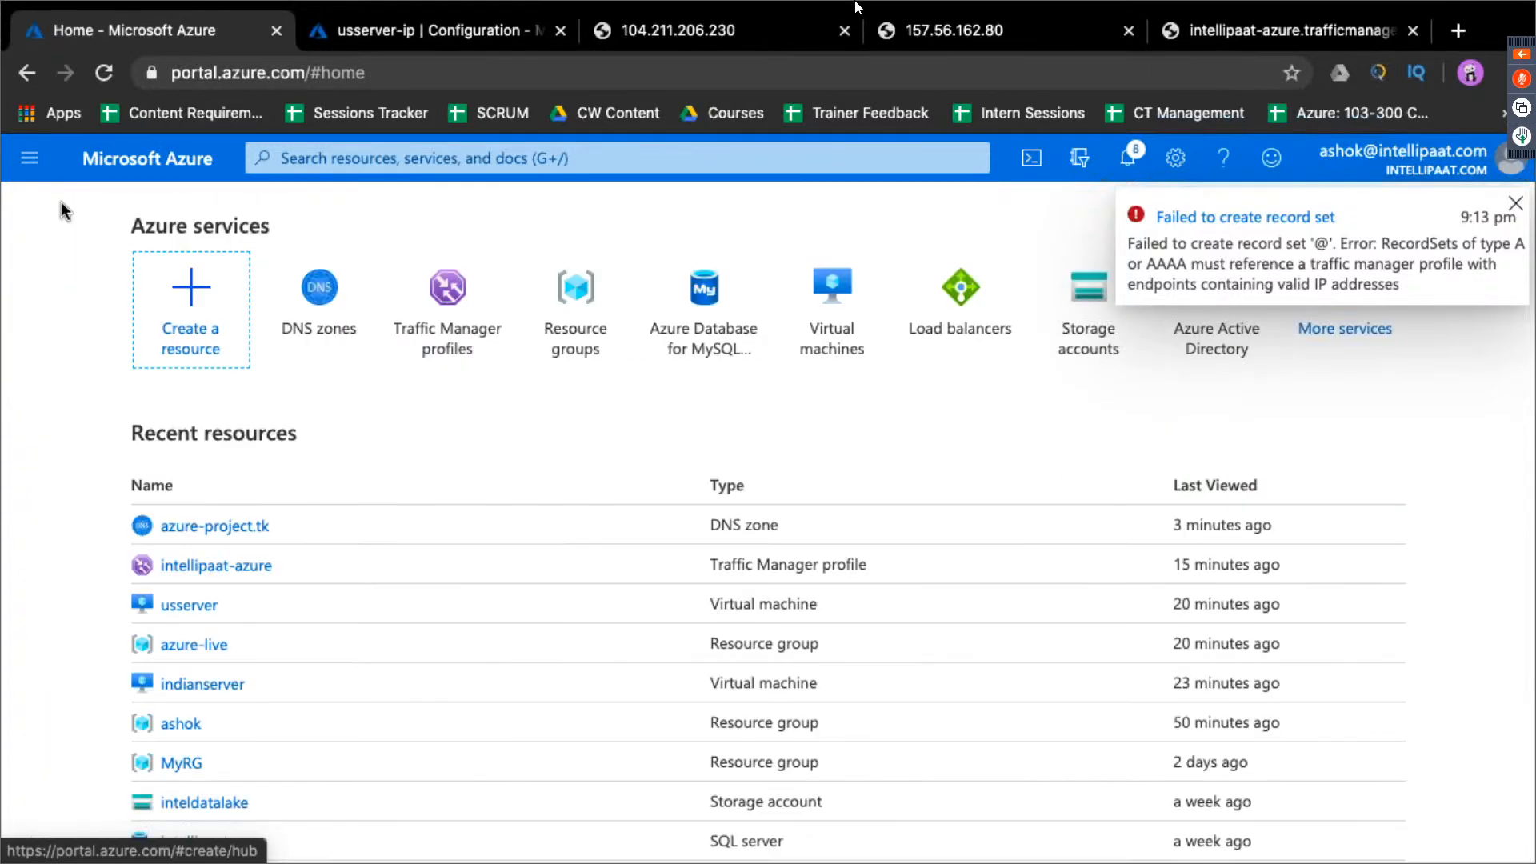
{"action": "left_click", "coordinate": [233, 570], "text": "super"}
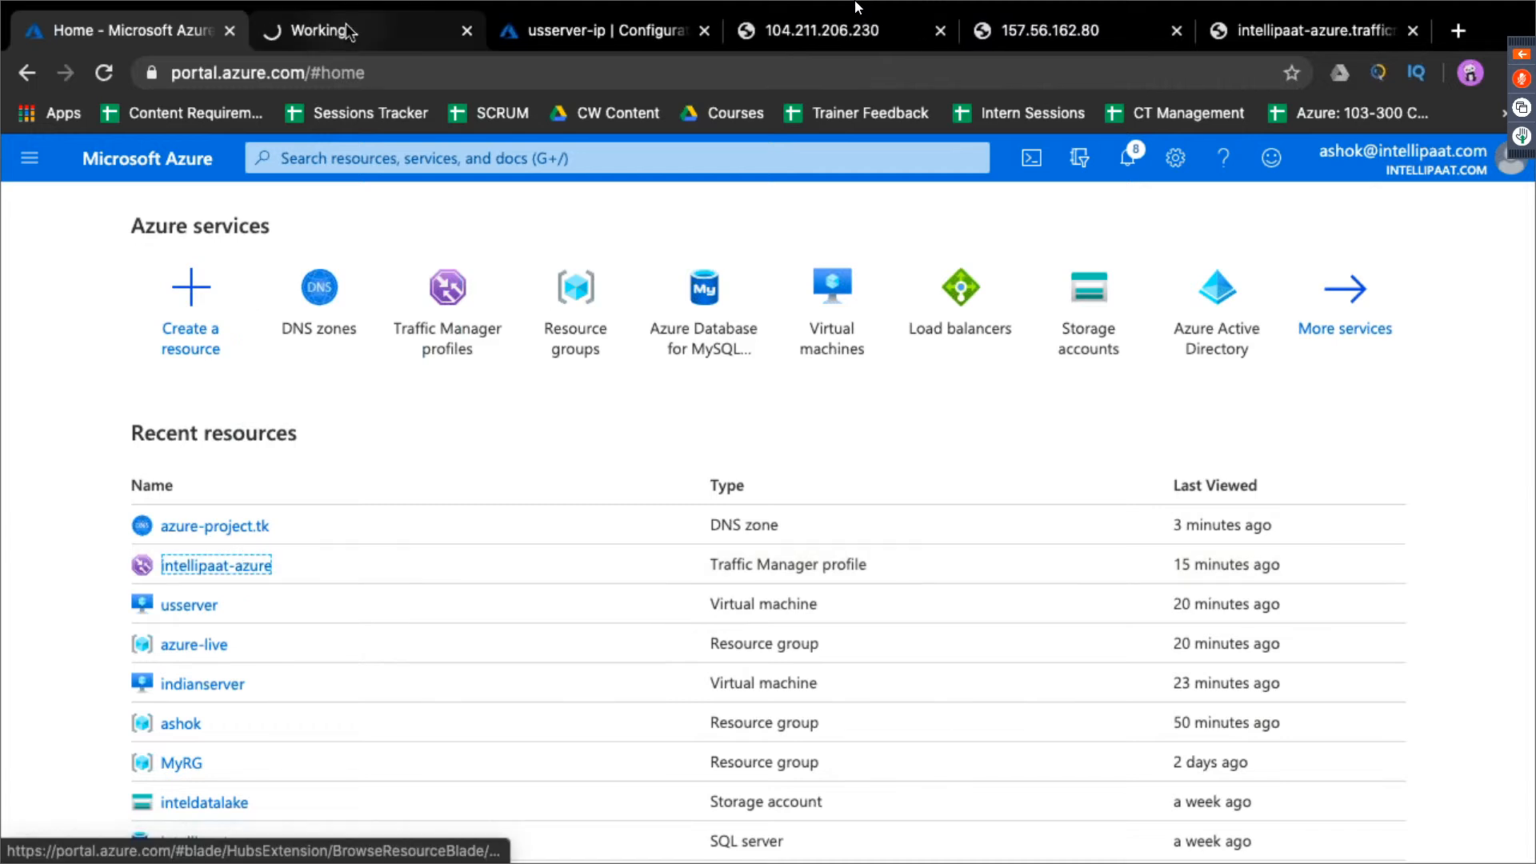
{"action": "left_click", "coordinate": [350, 32]}
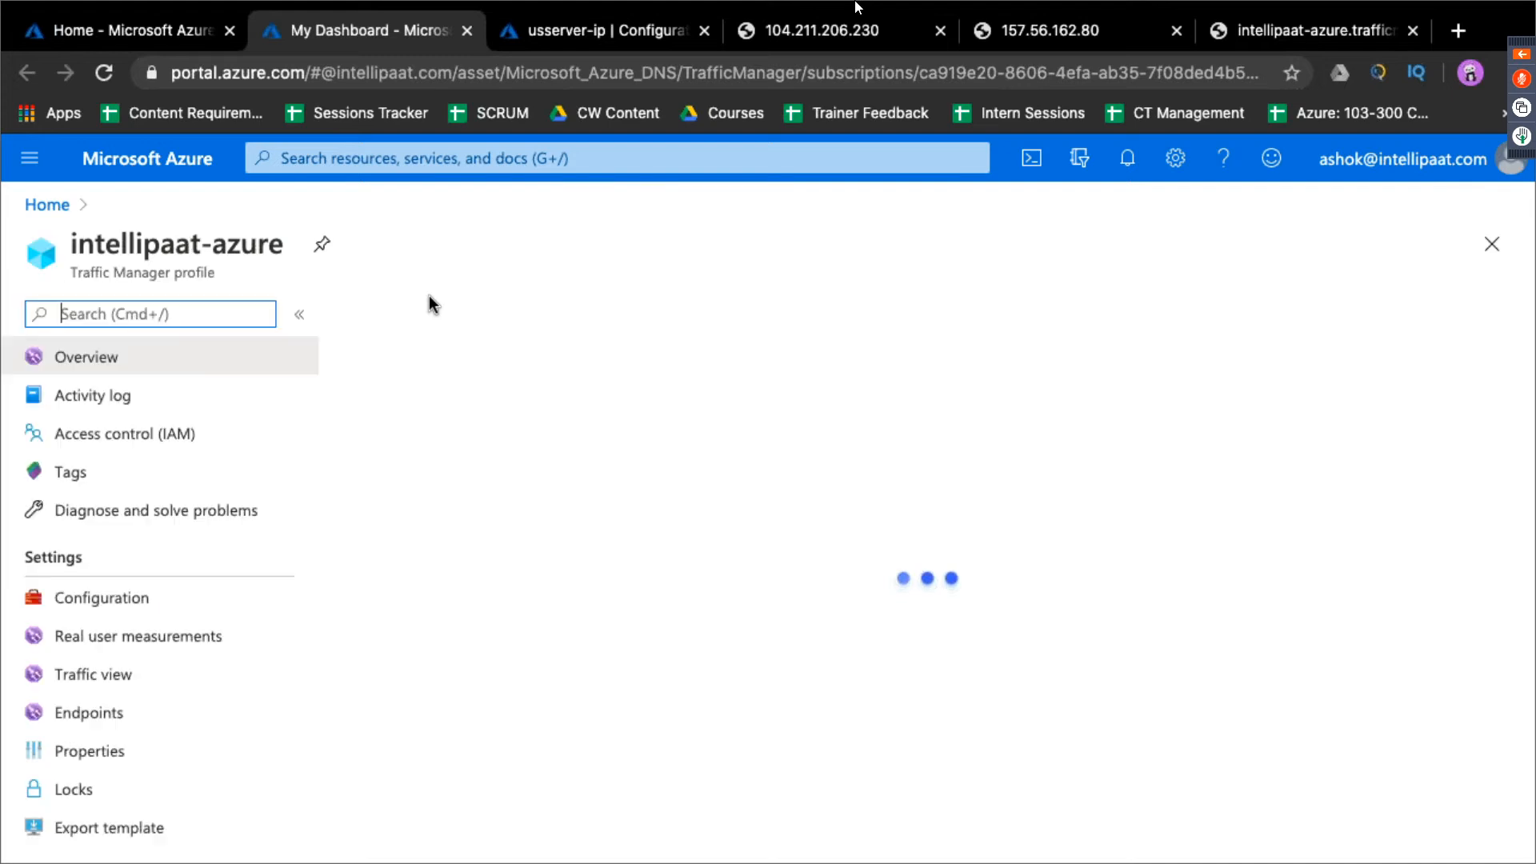
{"action": "right_click", "coordinate": [157, 704]}
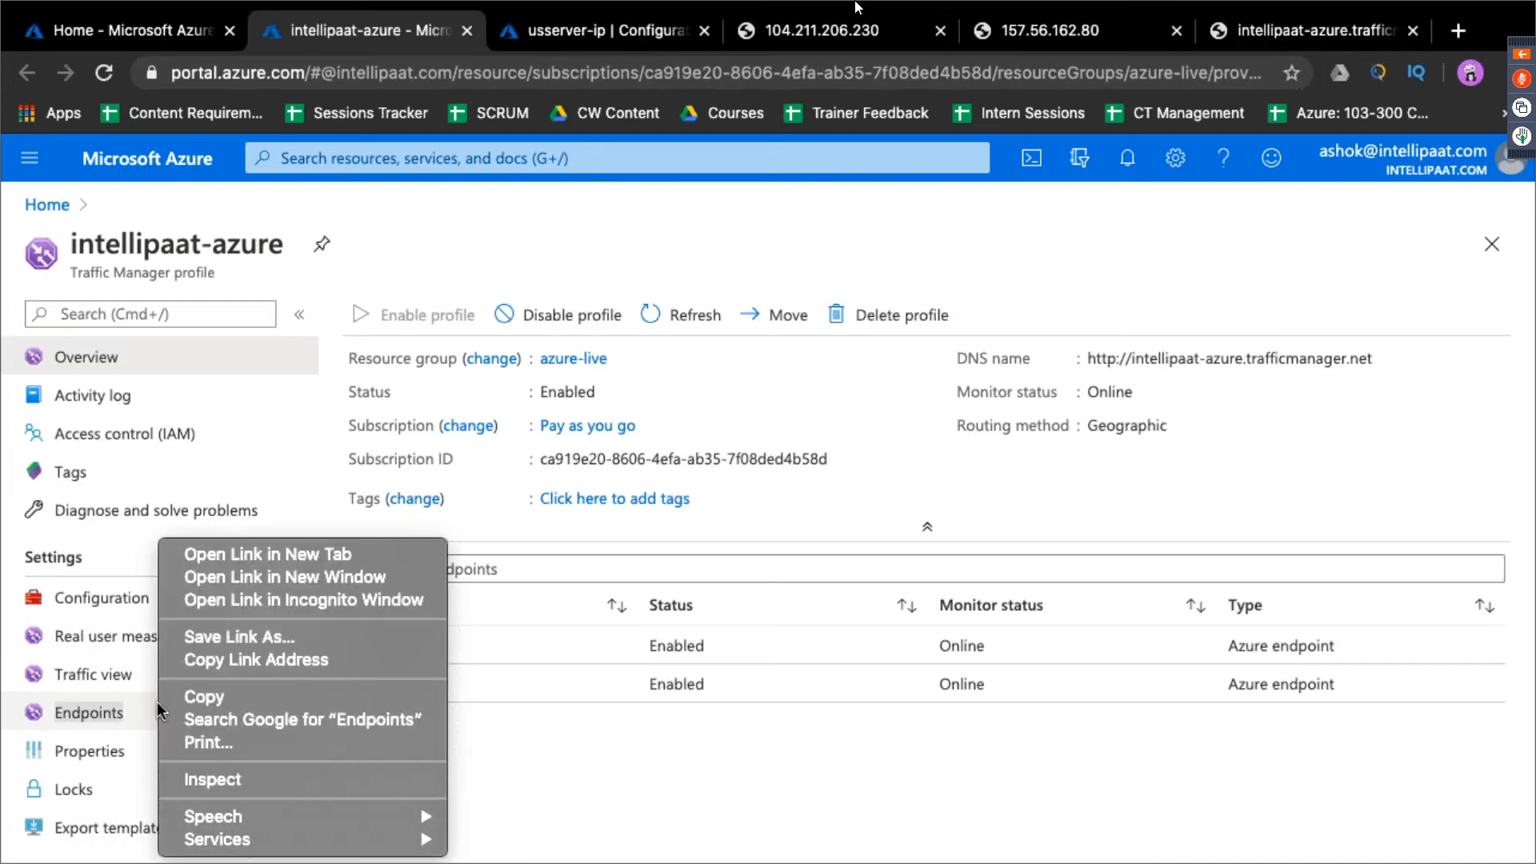
{"action": "left_click", "coordinate": [643, 741]}
{"action": "left_click_drag", "start_coordinate": [943, 648], "coordinate": [904, 693]}
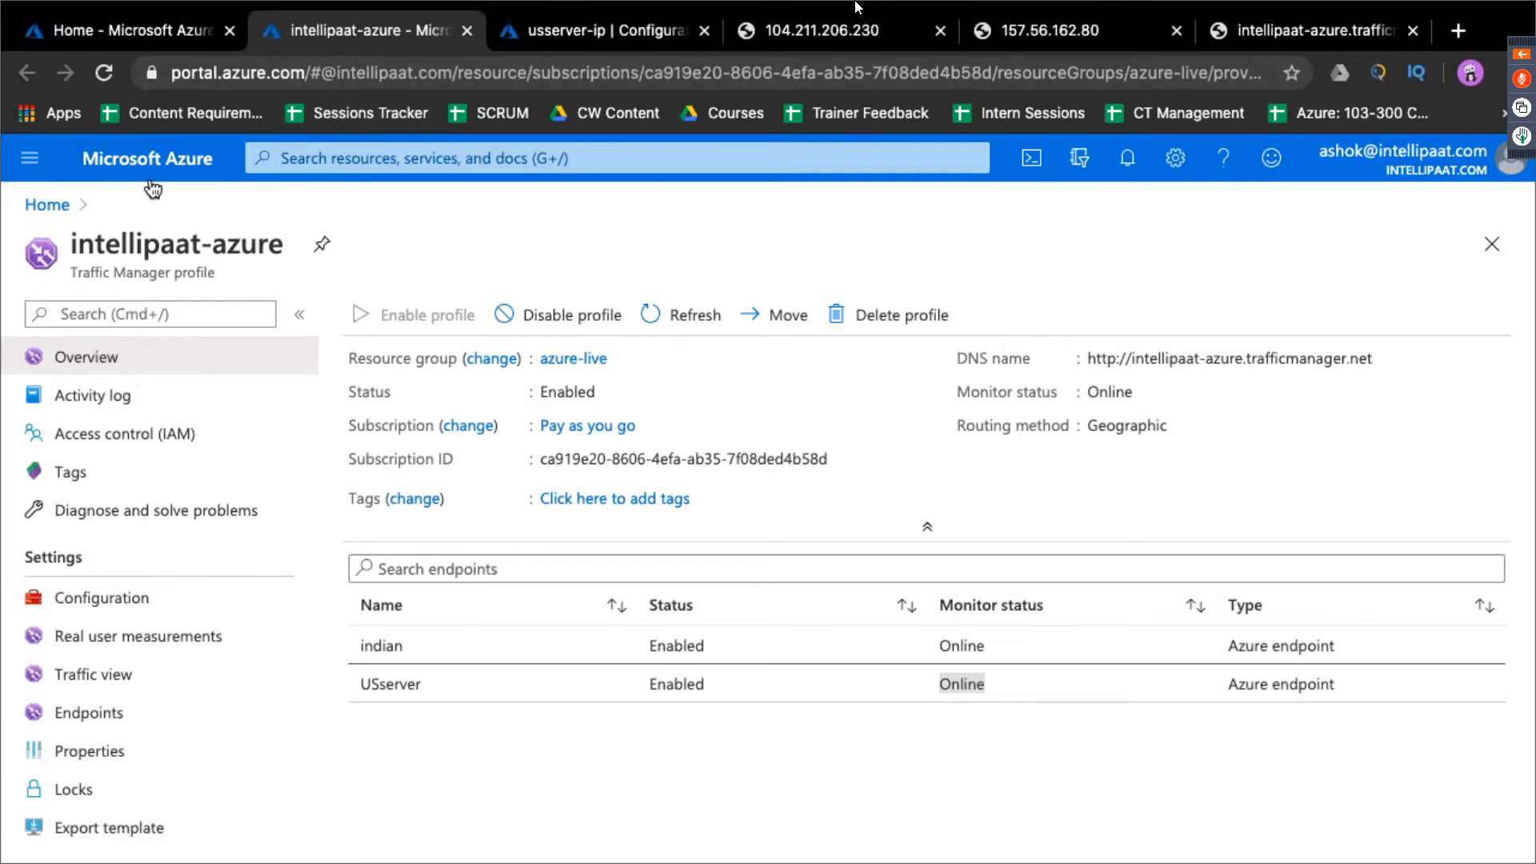
{"action": "left_click", "coordinate": [128, 30]}
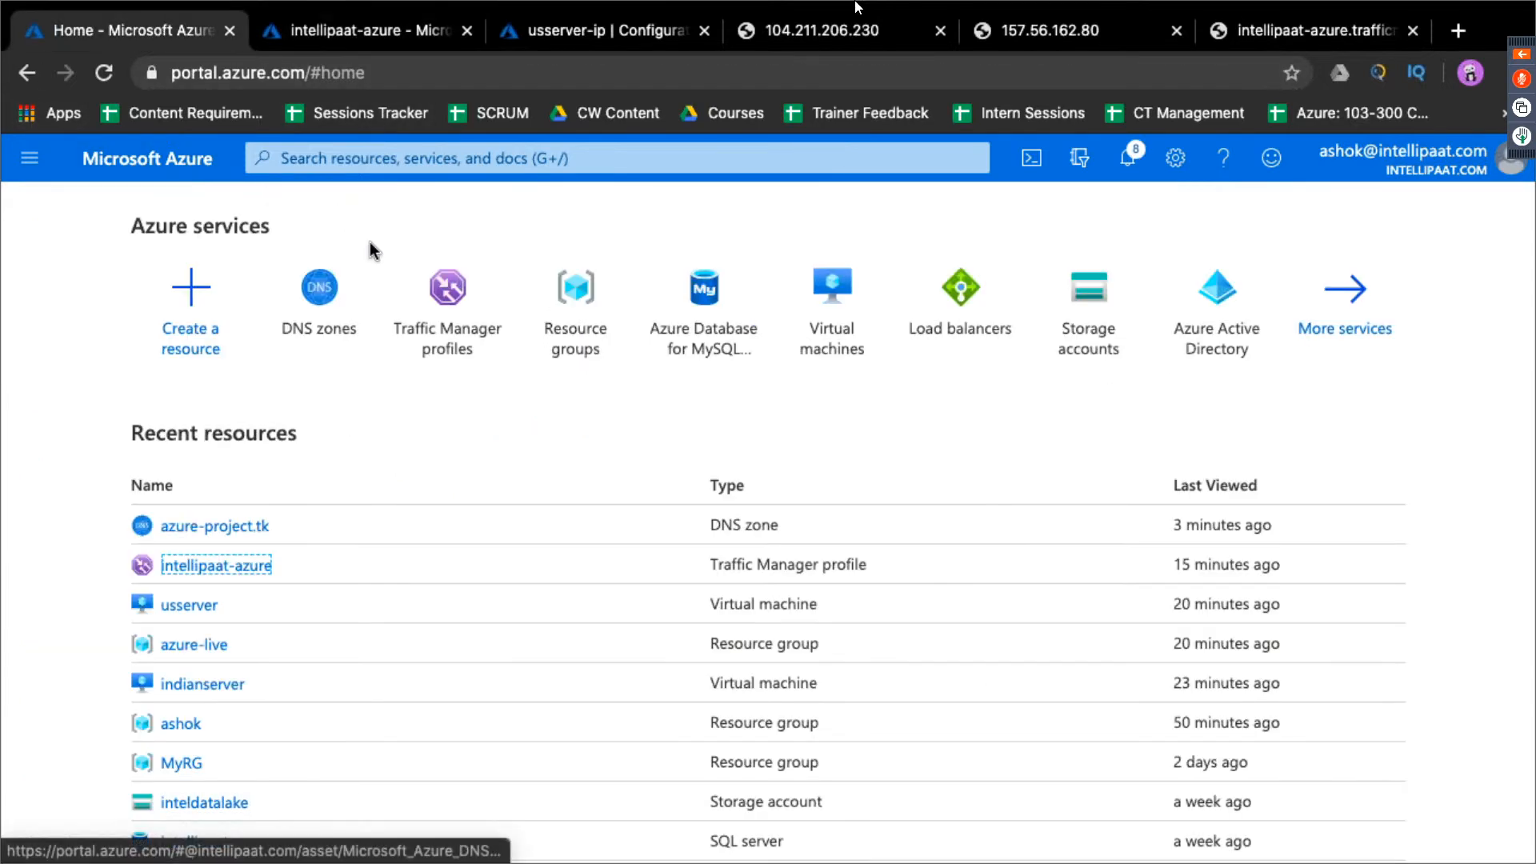
Navigate from DNS zones to the azure-project.tk zone
{"action": "left_click", "coordinate": [326, 293]}
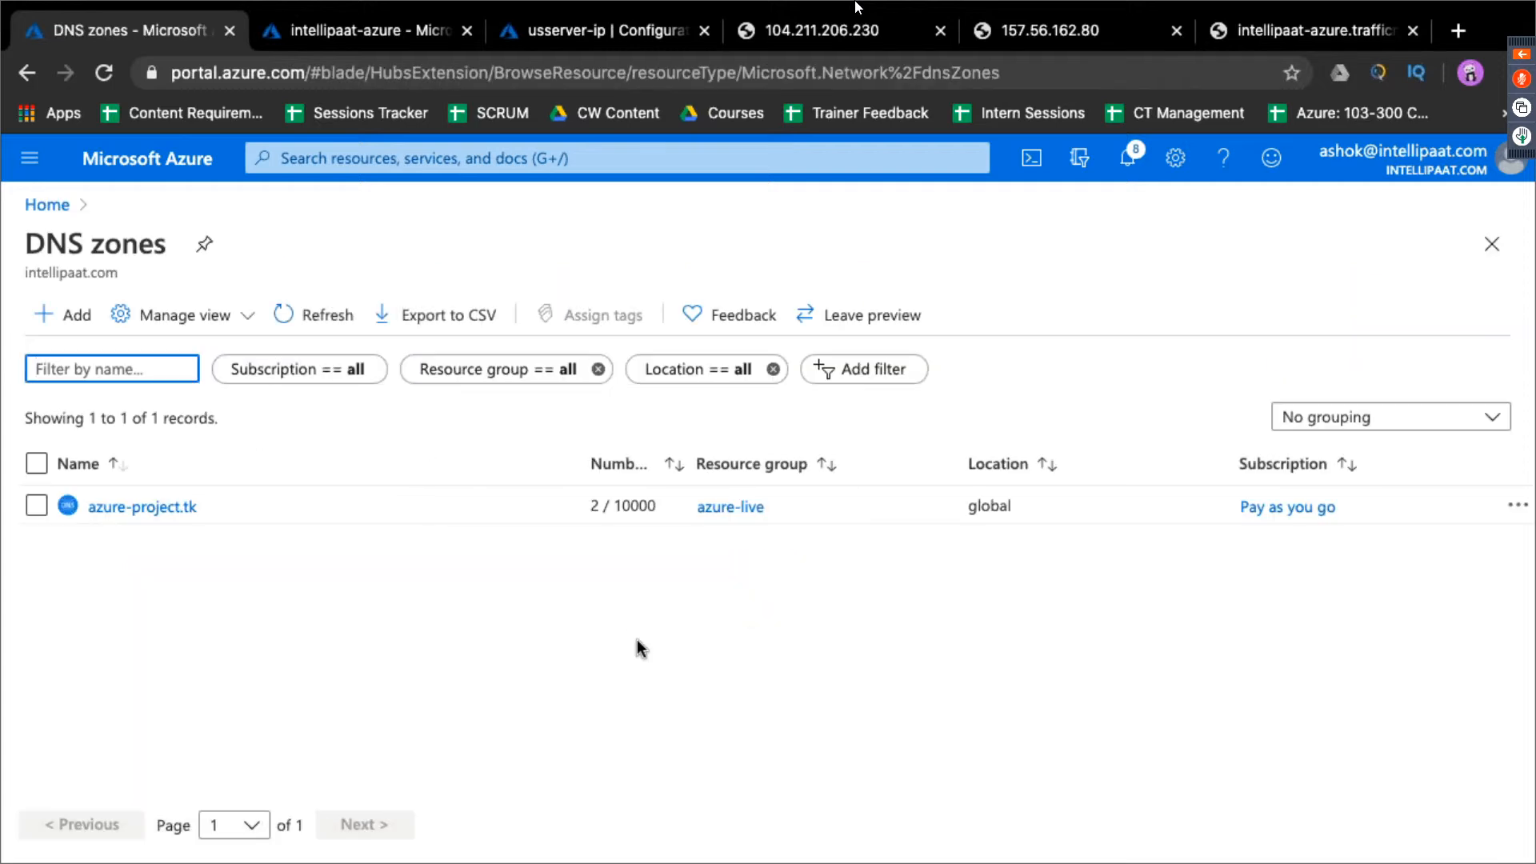
{"action": "left_click", "coordinate": [144, 507]}
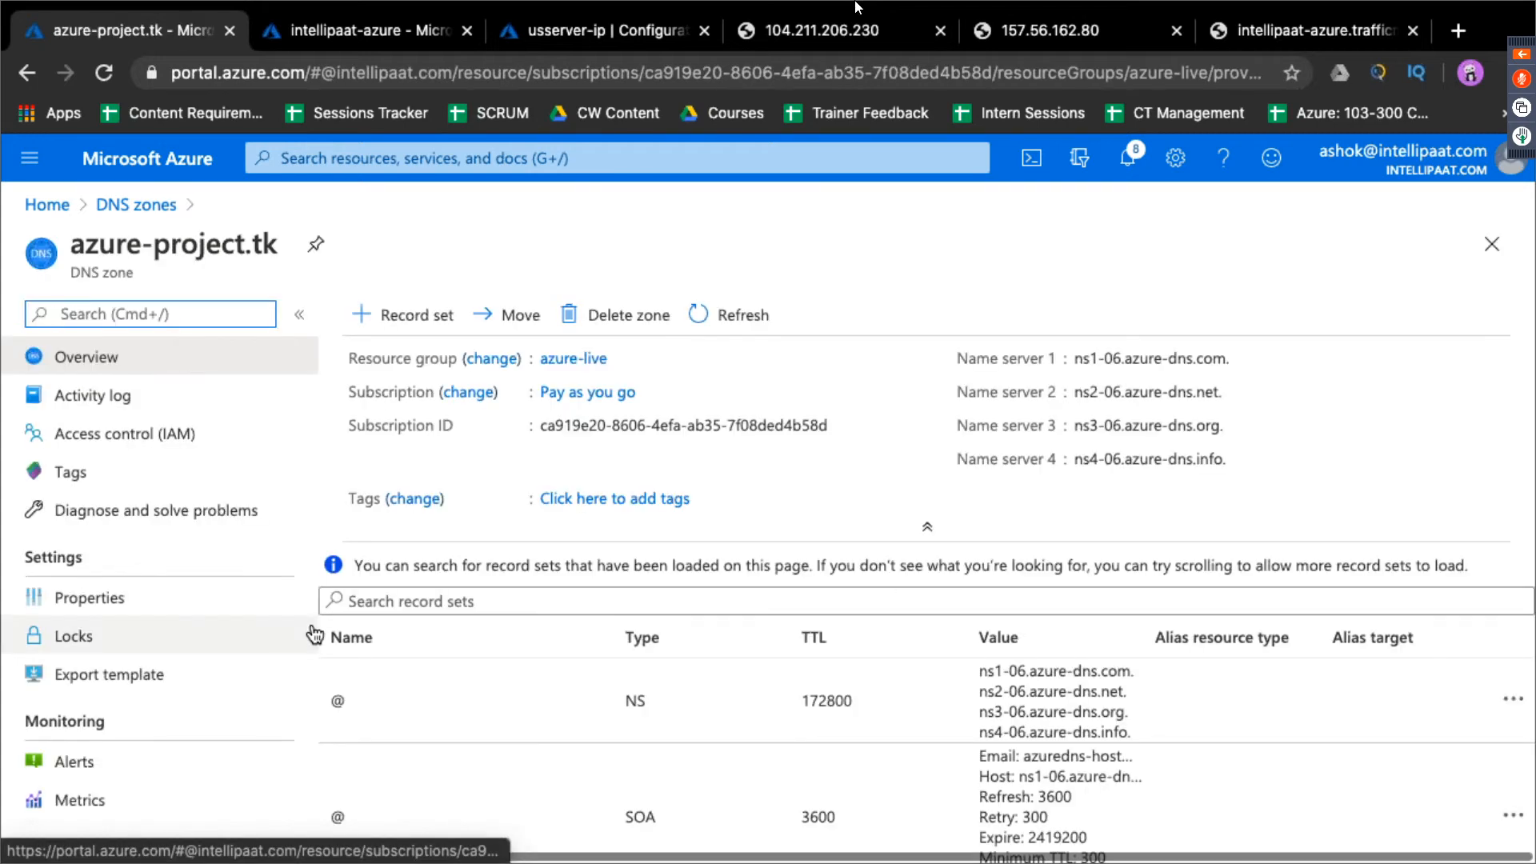
{"action": "scroll", "coordinate": [576, 546], "scroll_direction": "down", "scroll_amount": 1}
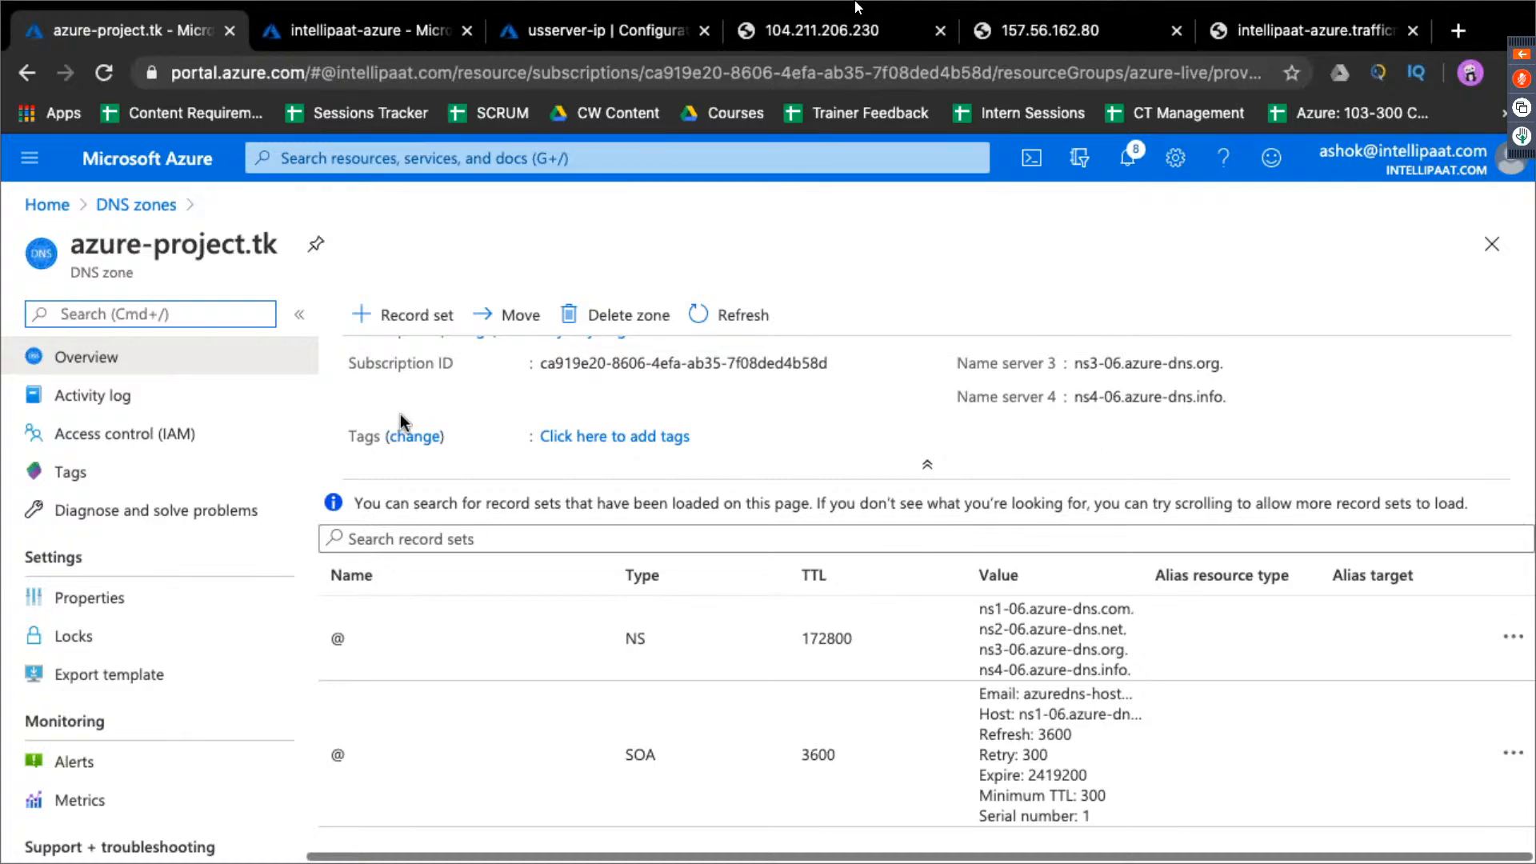
Create a blank-name alias A record set targeting intellipaat-azure; it fails again
{"action": "left_click", "coordinate": [408, 325]}
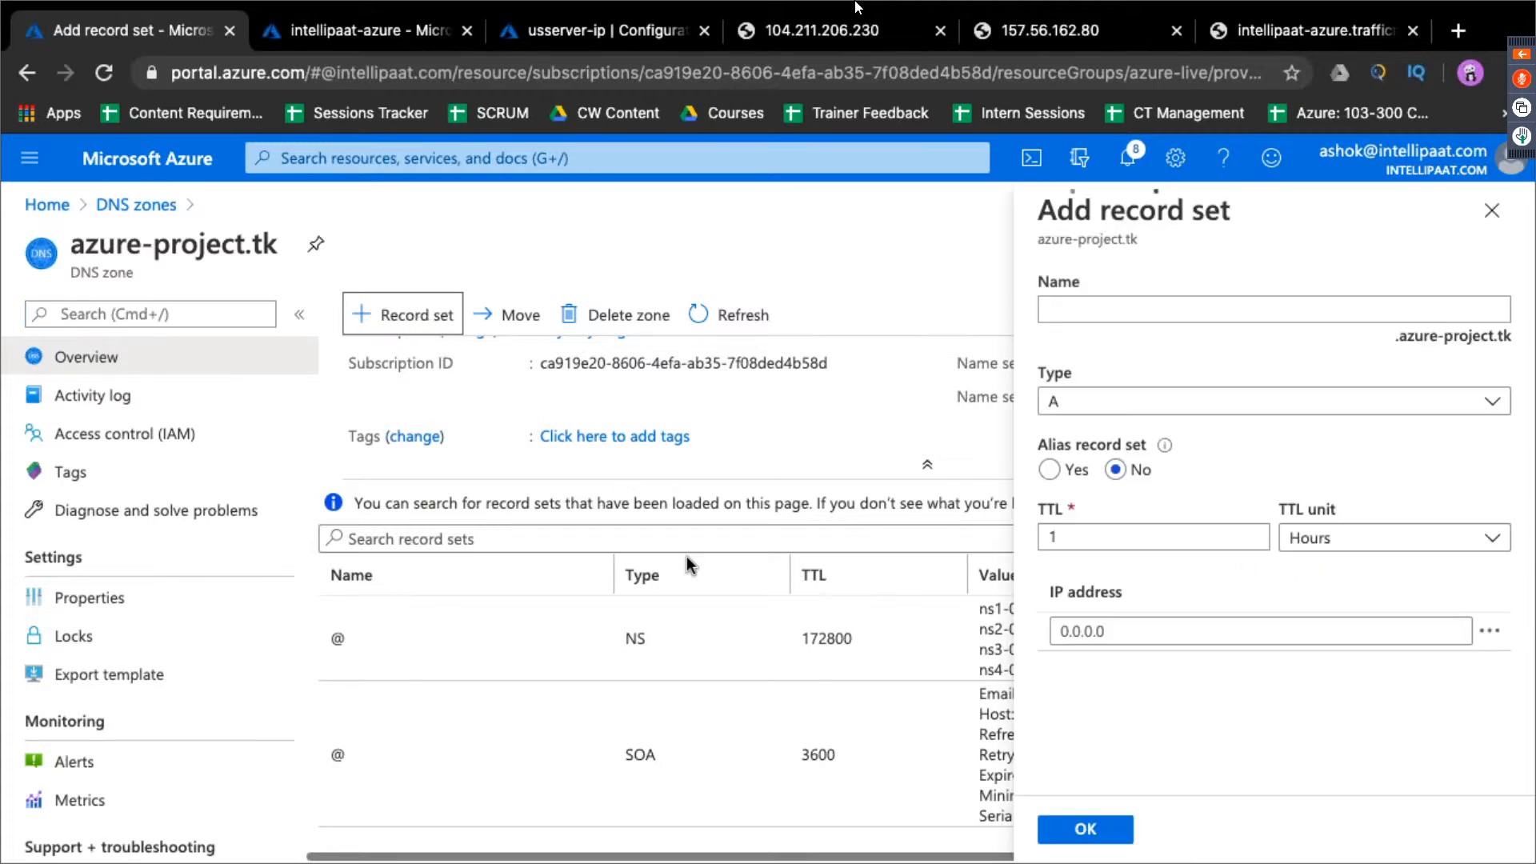
{"action": "left_click", "coordinate": [1137, 314]}
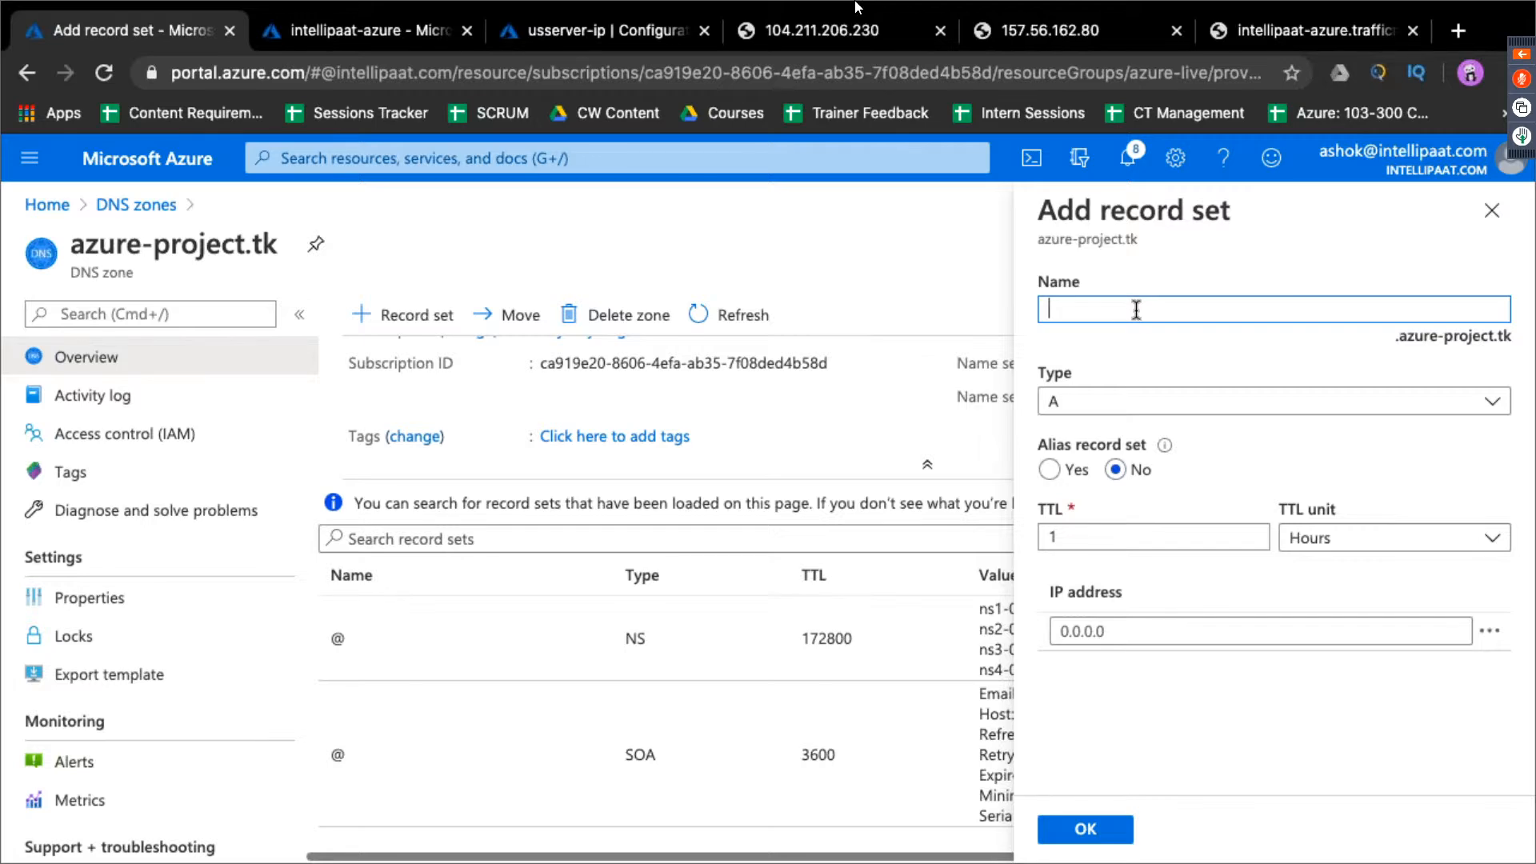
{"action": "left_click", "coordinate": [1049, 470]}
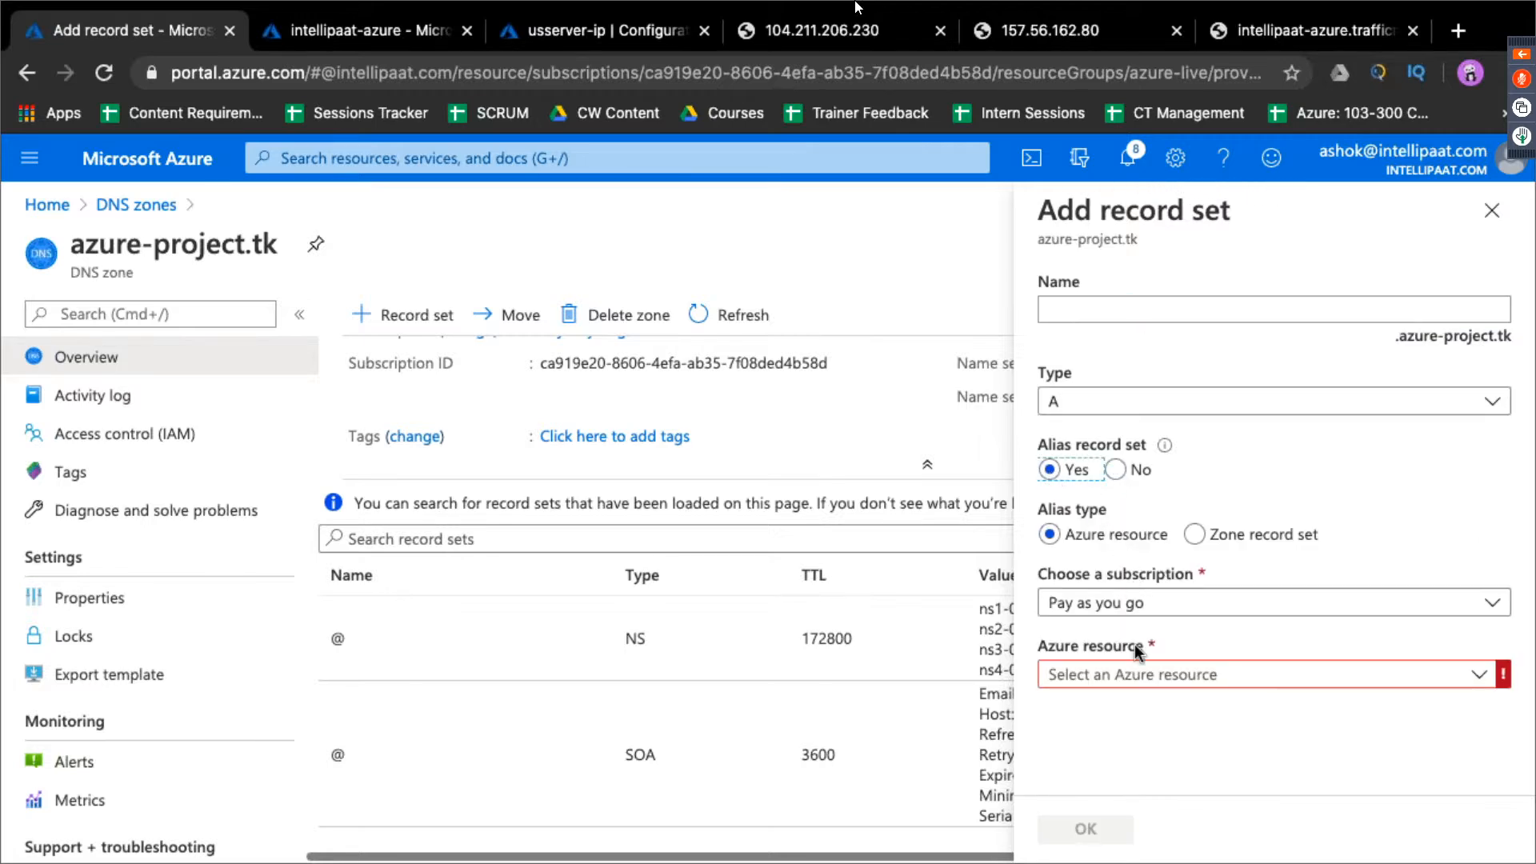
{"action": "left_click", "coordinate": [1140, 675]}
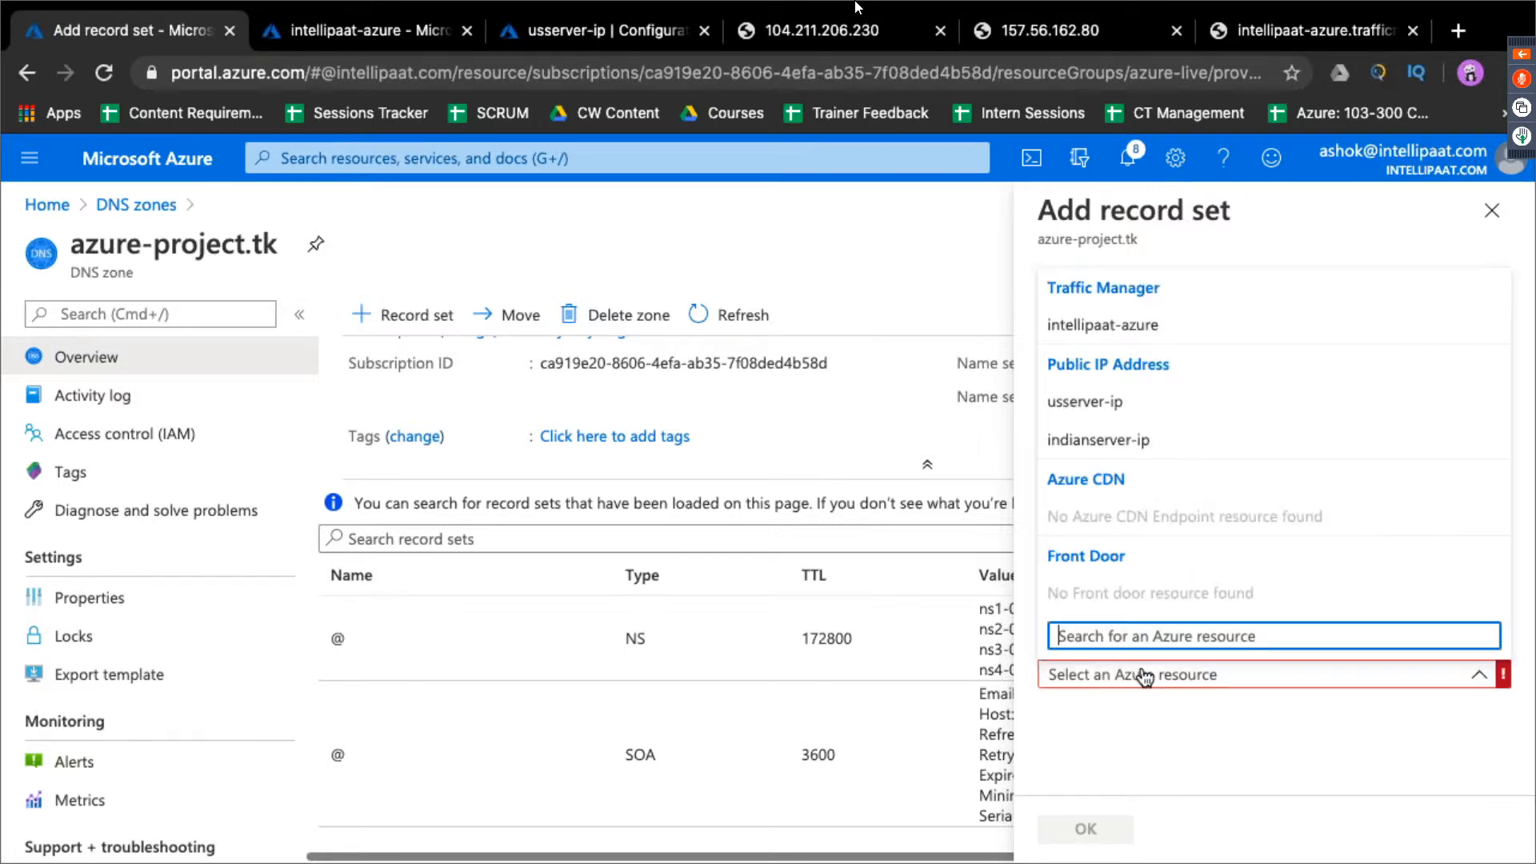
{"action": "left_click", "coordinate": [1162, 330]}
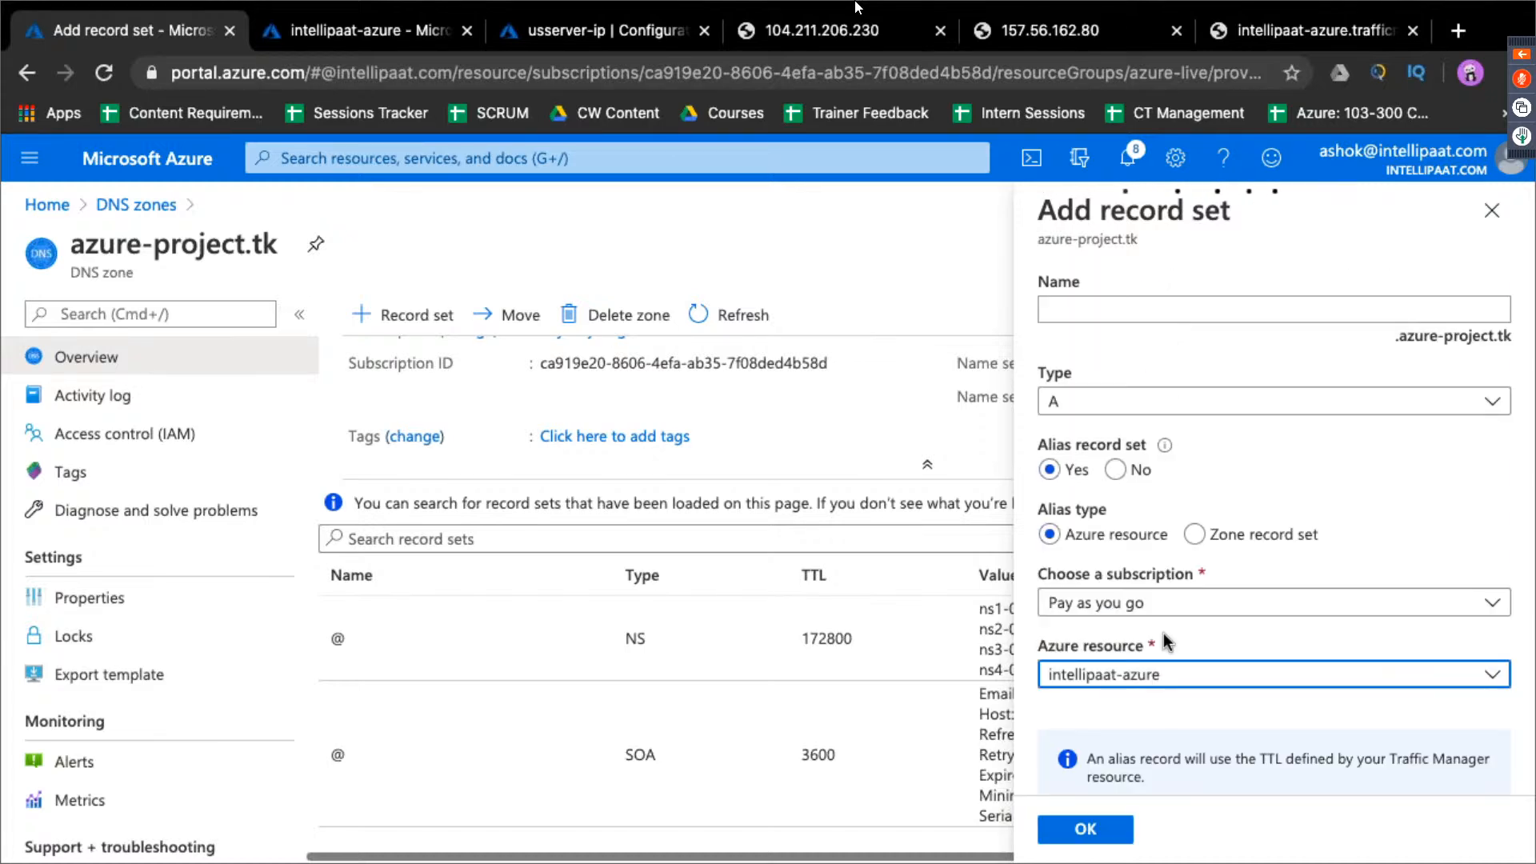
{"action": "scroll", "coordinate": [1171, 730], "scroll_direction": "down", "scroll_amount": 2}
{"action": "left_click", "coordinate": [1107, 832]}
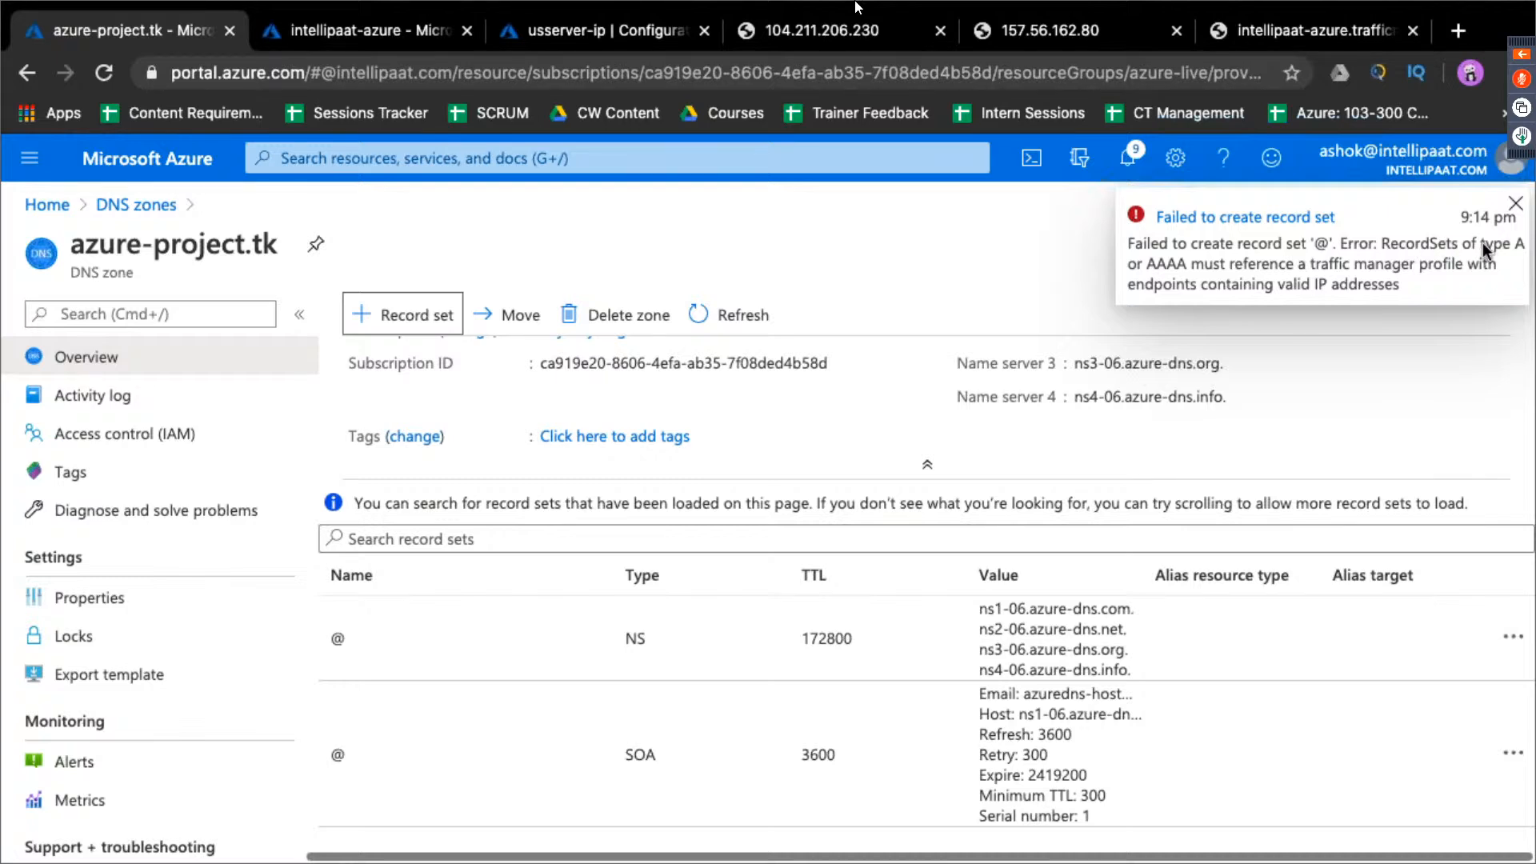
Google 'record sets of type A traffic mananger azure' and select the alias A record snippet
{"action": "left_click", "coordinate": [1458, 32]}
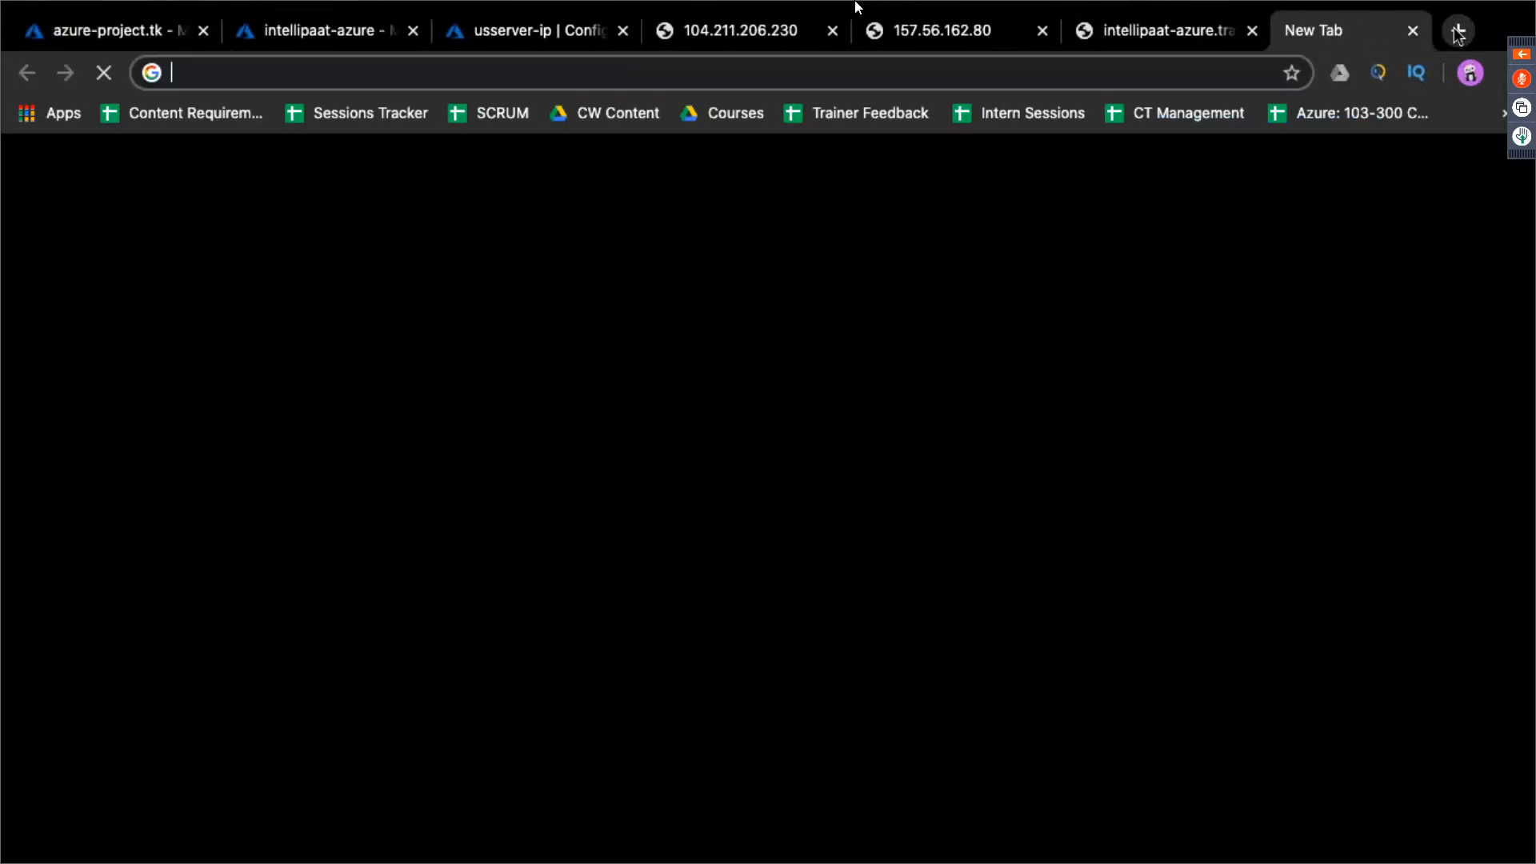
{"action": "type", "text": "record set"}
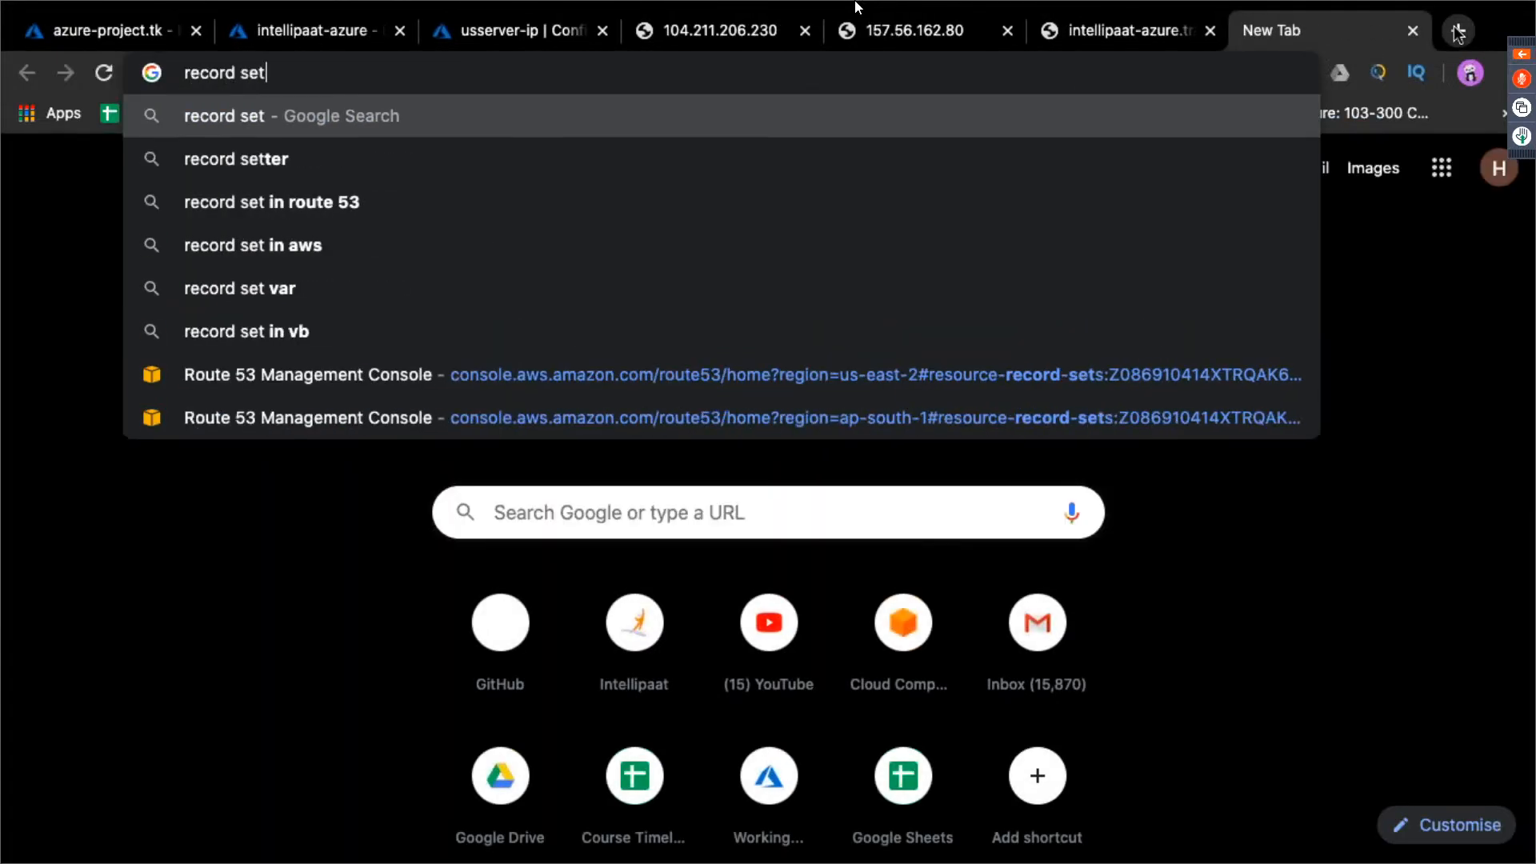
{"action": "type", "text": "s of type "}
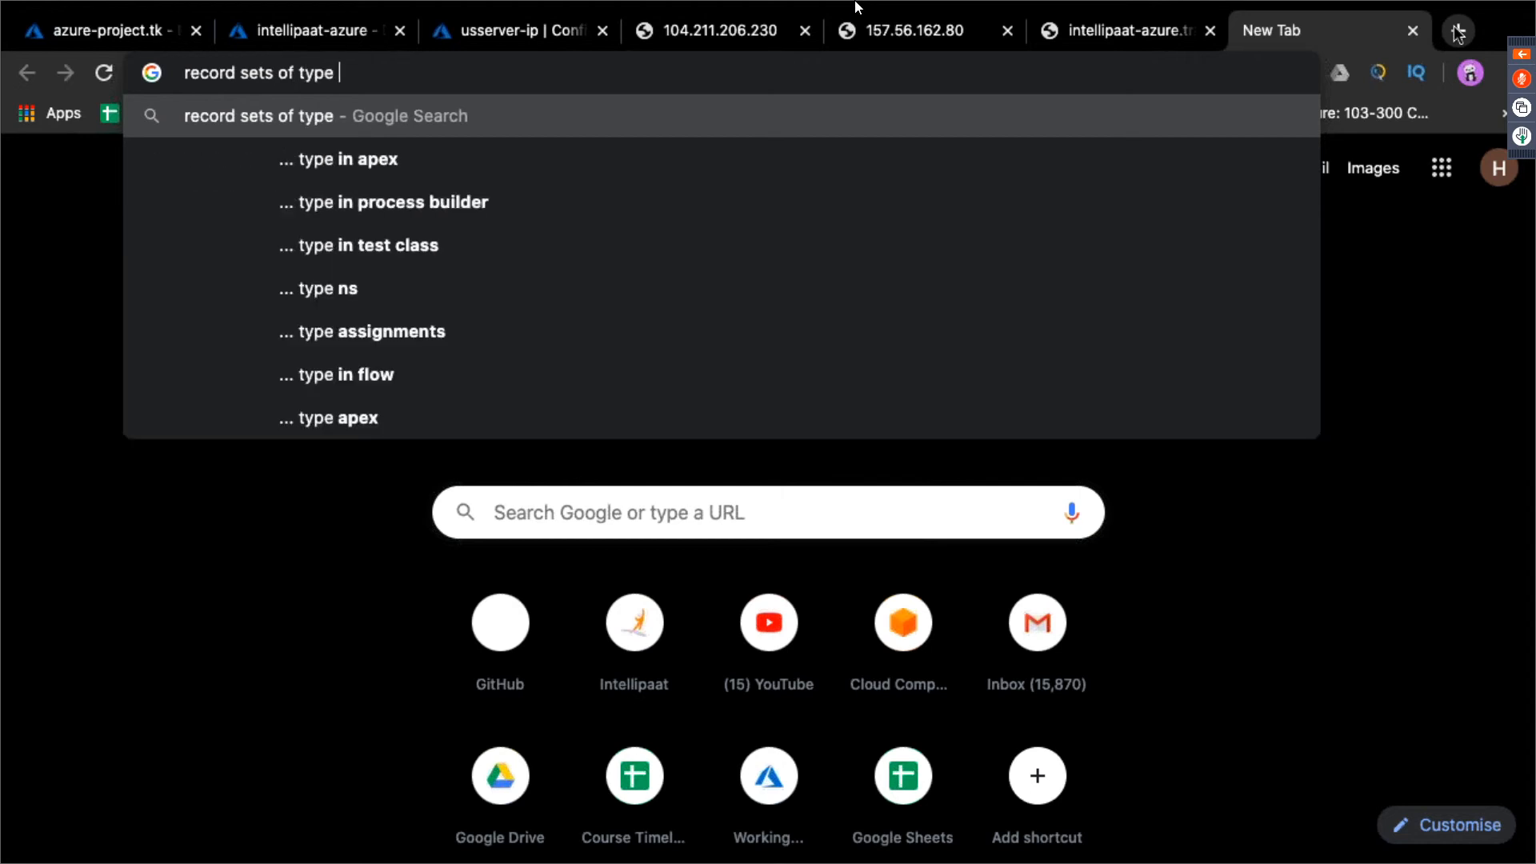
{"action": "type", "text": "A traf"}
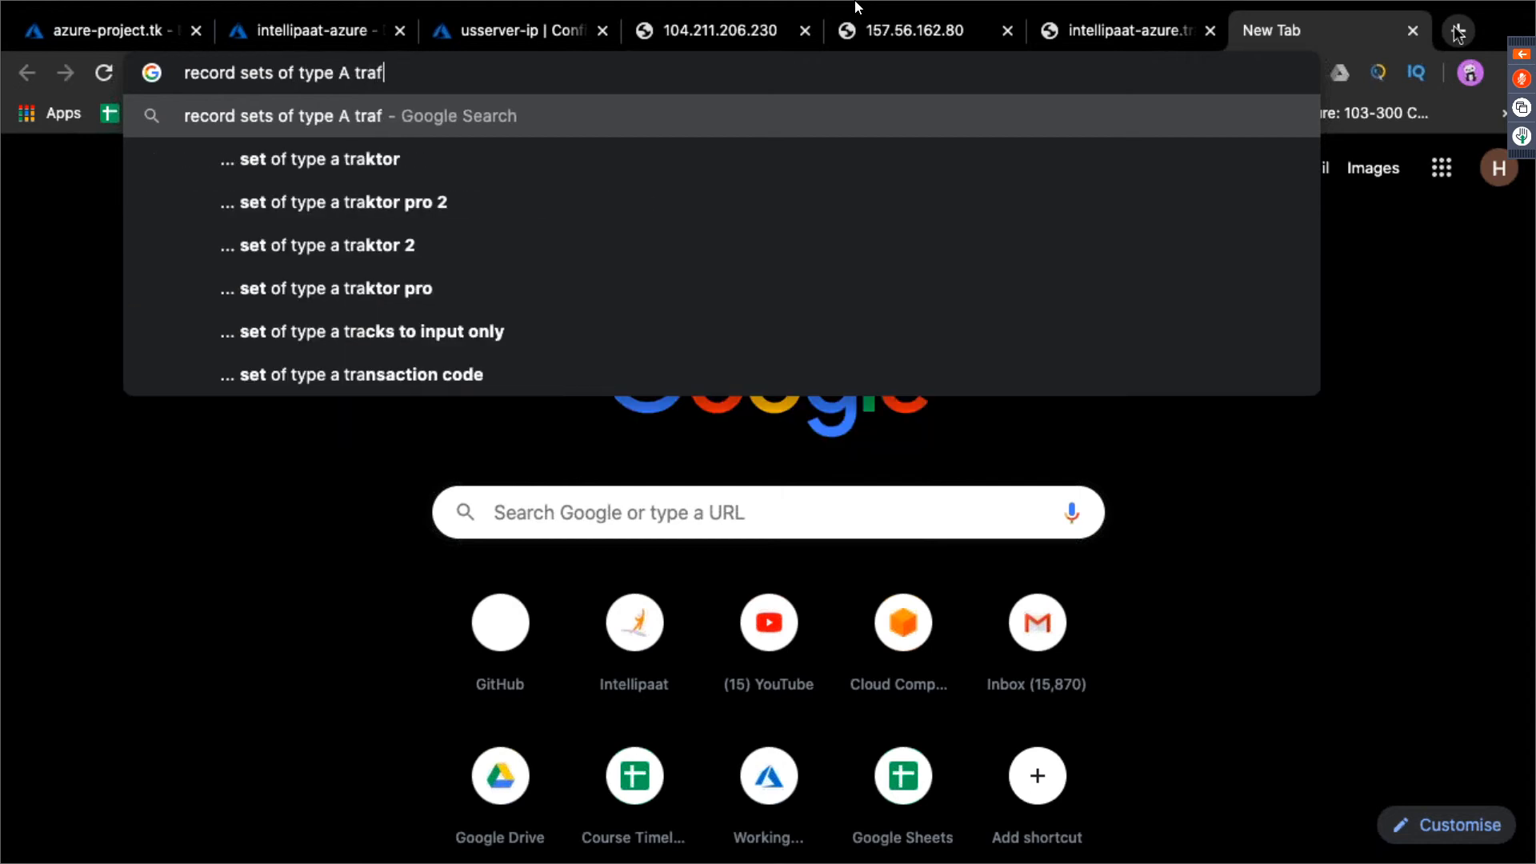
{"action": "type", "text": "fic mananger azure"}
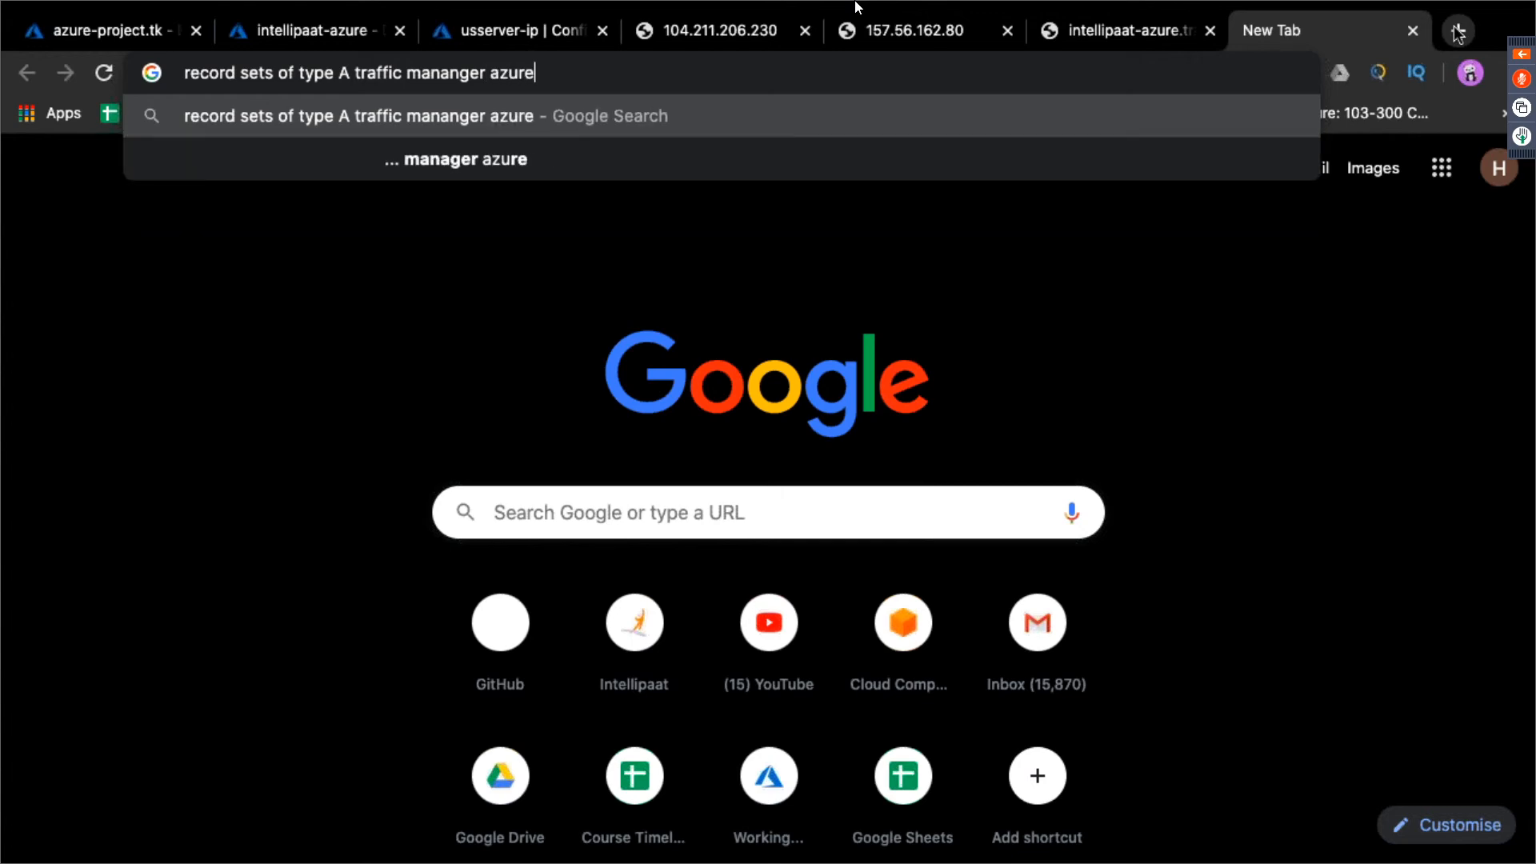
{"action": "key", "text": "Return"}
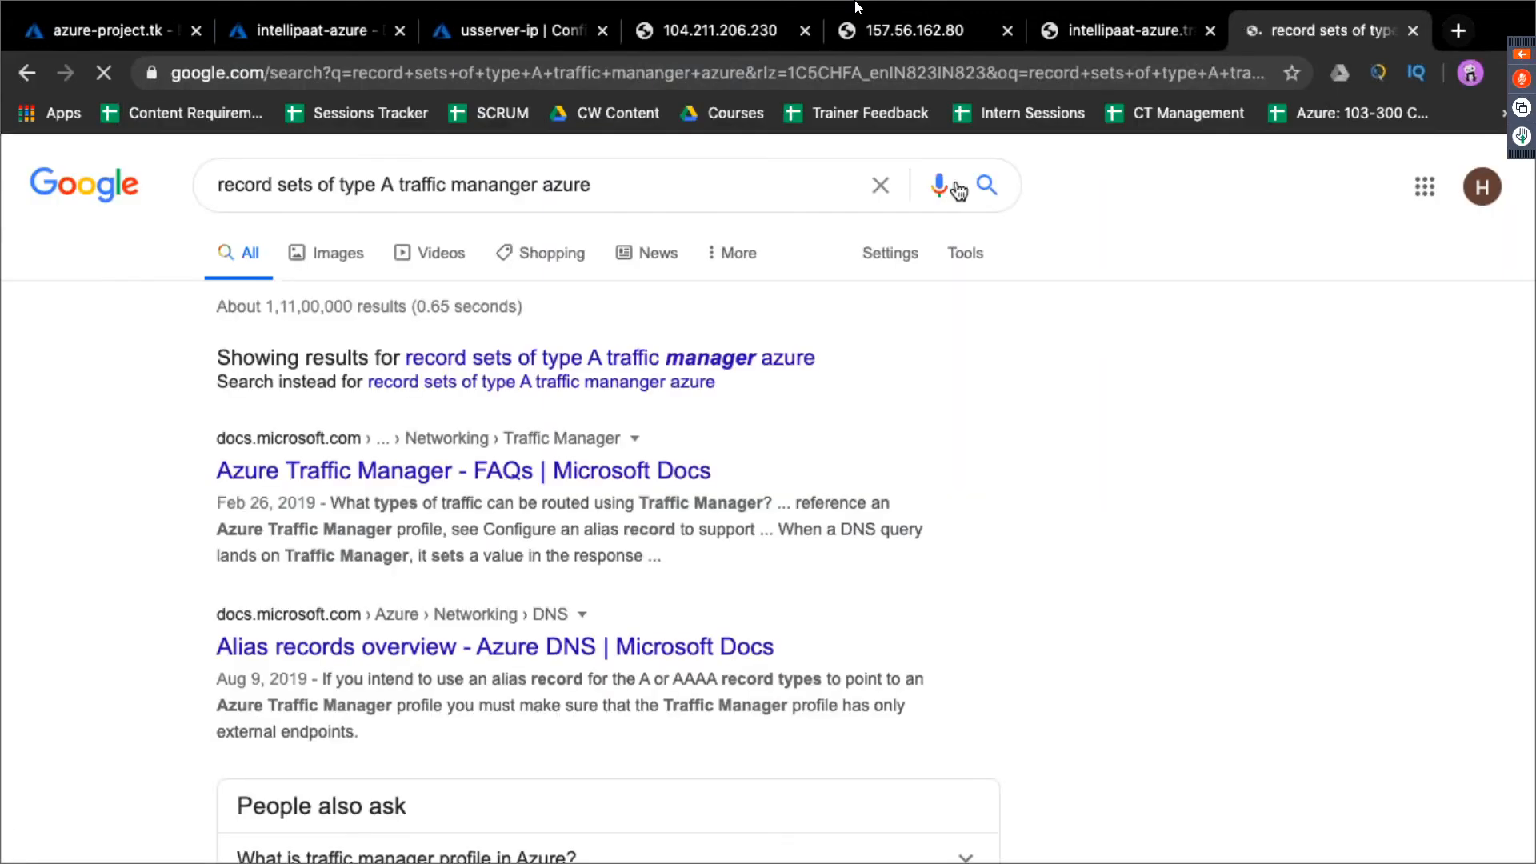
{"action": "scroll", "coordinate": [627, 383], "scroll_direction": "down", "scroll_amount": 3}
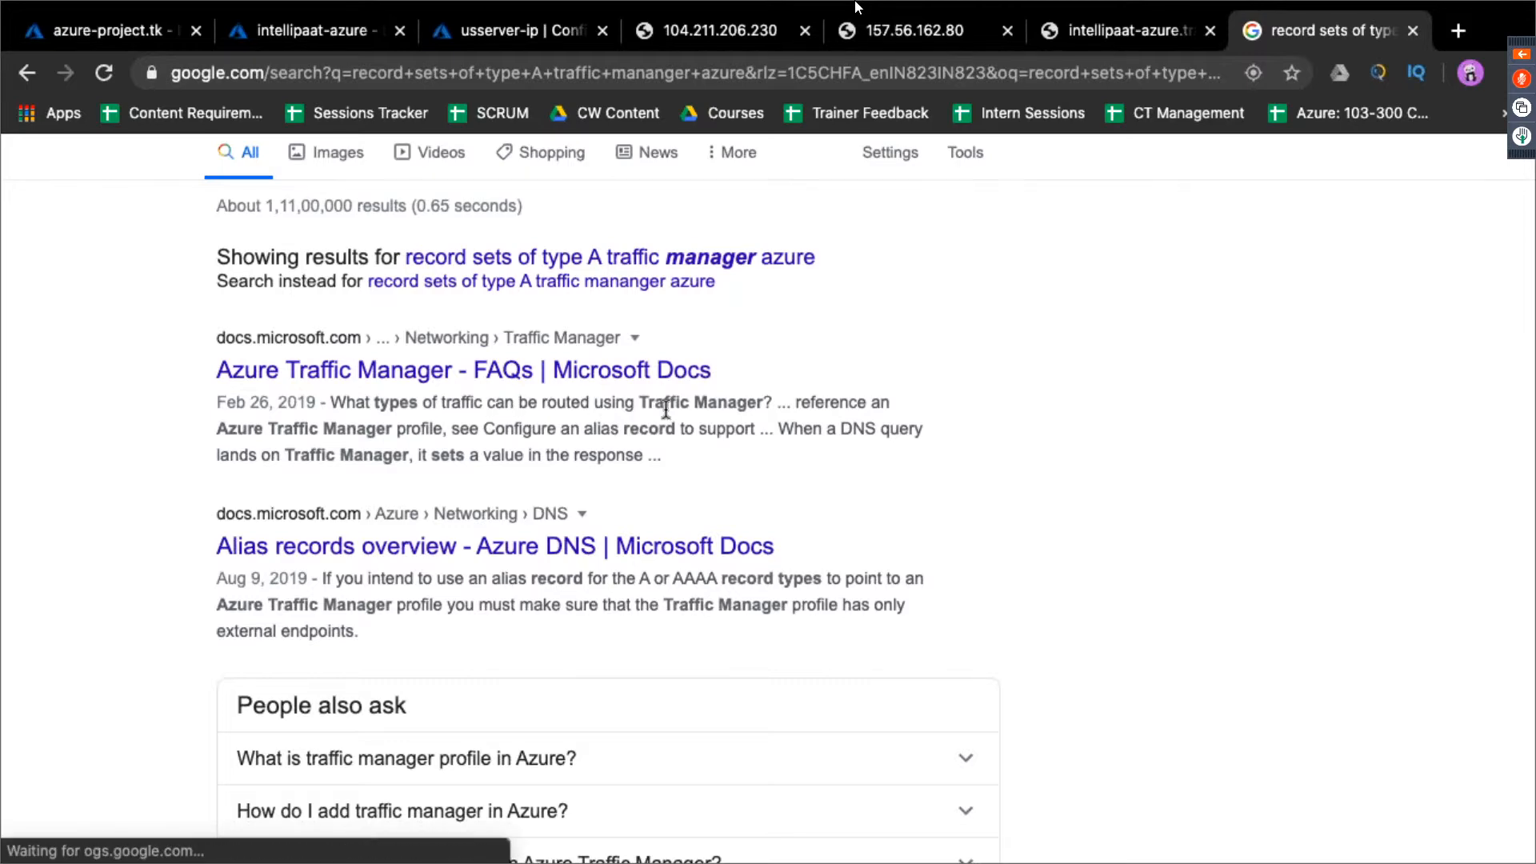
{"action": "scroll", "coordinate": [673, 398], "scroll_direction": "down", "scroll_amount": 2}
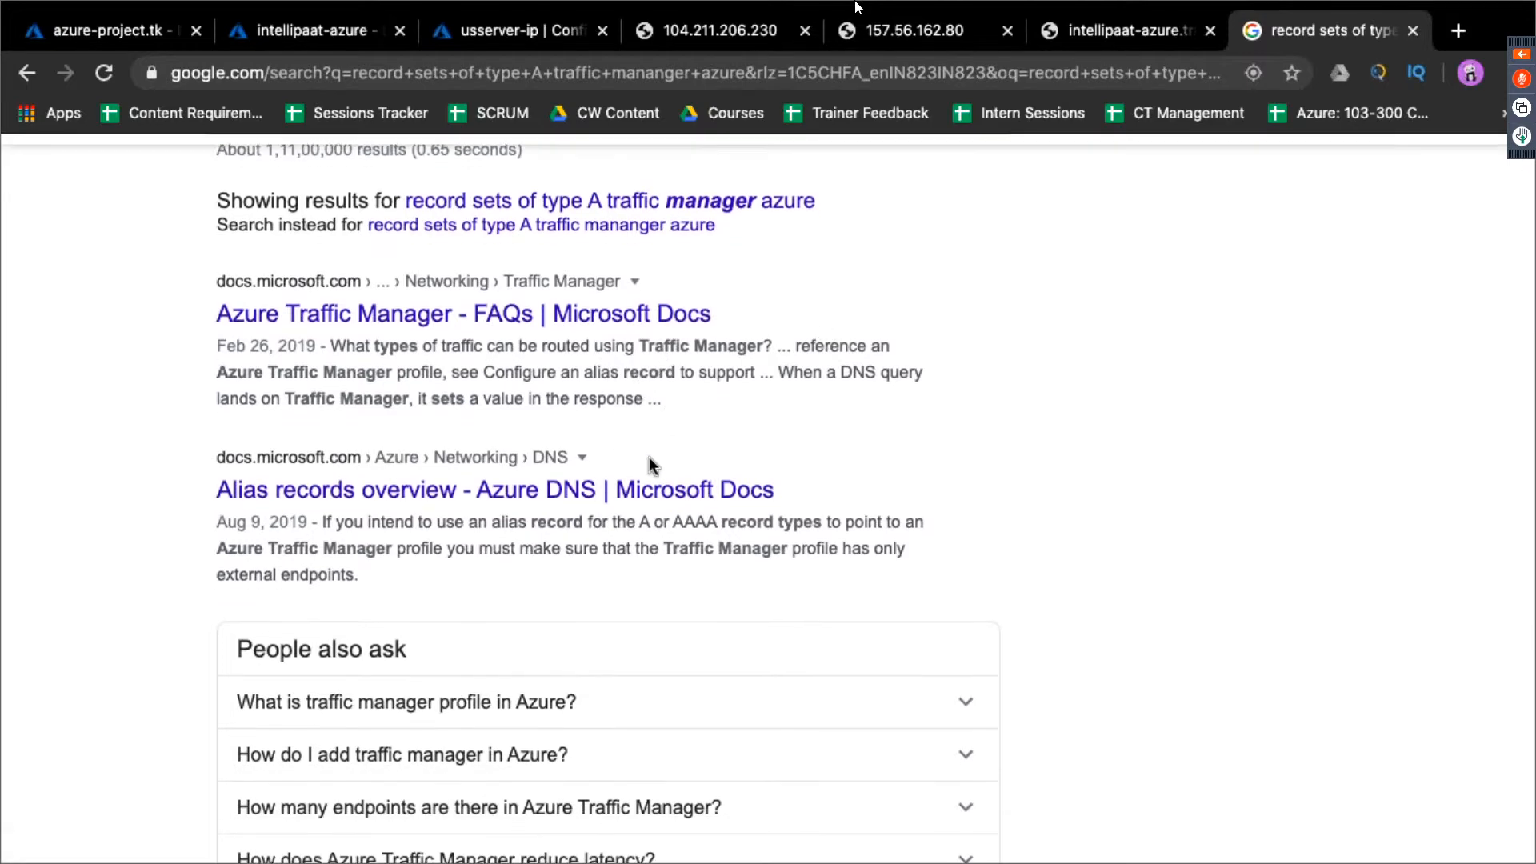
{"action": "scroll", "coordinate": [649, 458], "scroll_direction": "down", "scroll_amount": 2}
{"action": "scroll", "coordinate": [650, 457], "scroll_direction": "down", "scroll_amount": 1}
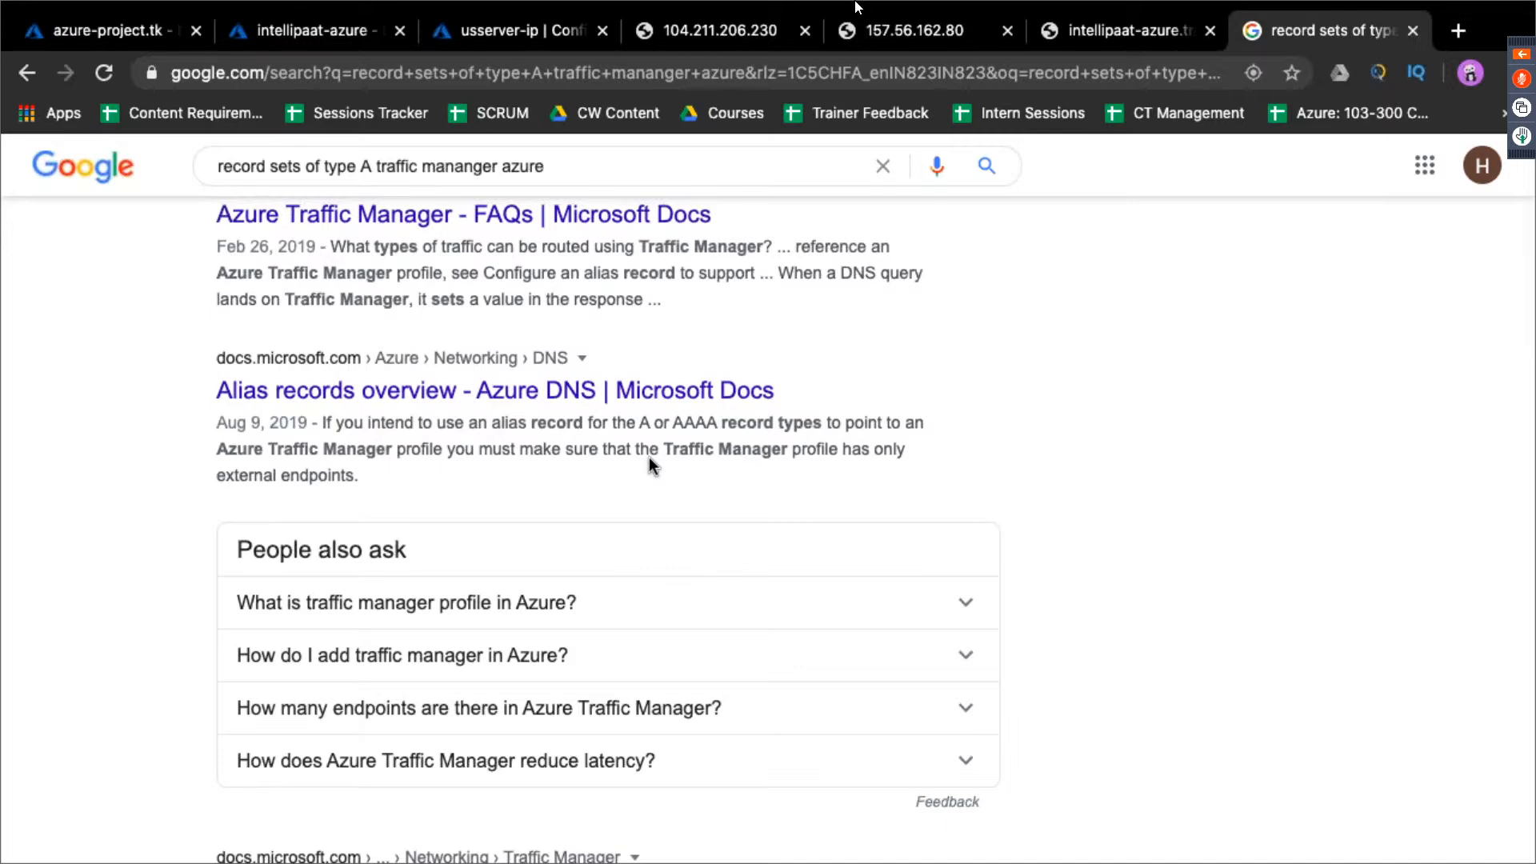
{"action": "scroll", "coordinate": [650, 458], "scroll_direction": "down", "scroll_amount": 2}
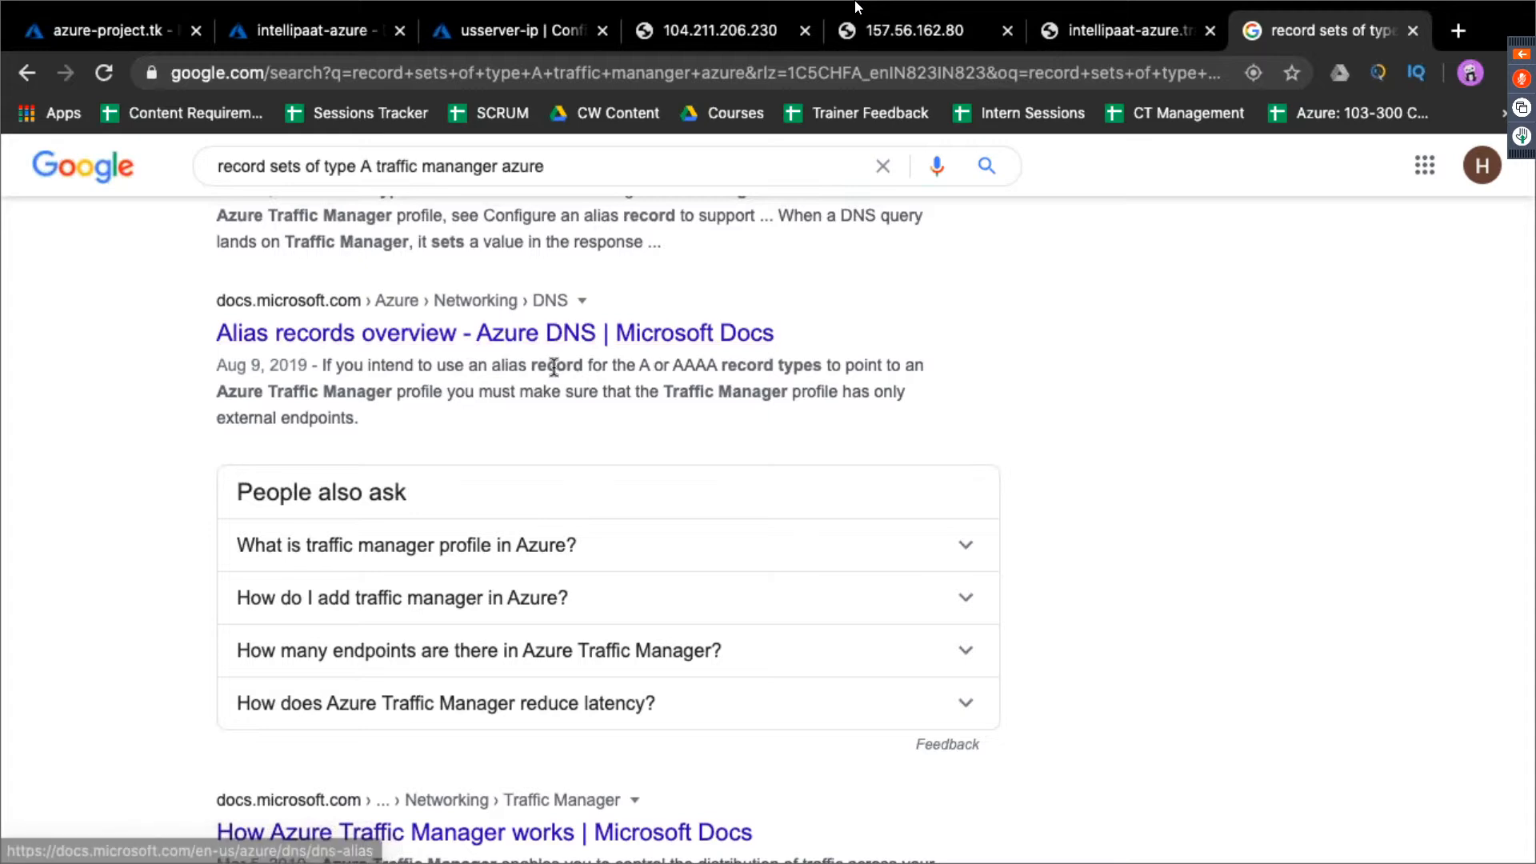
{"action": "left_click_drag", "start_coordinate": [325, 365], "coordinate": [723, 368]}
{"action": "key", "text": "ctrl+c"}
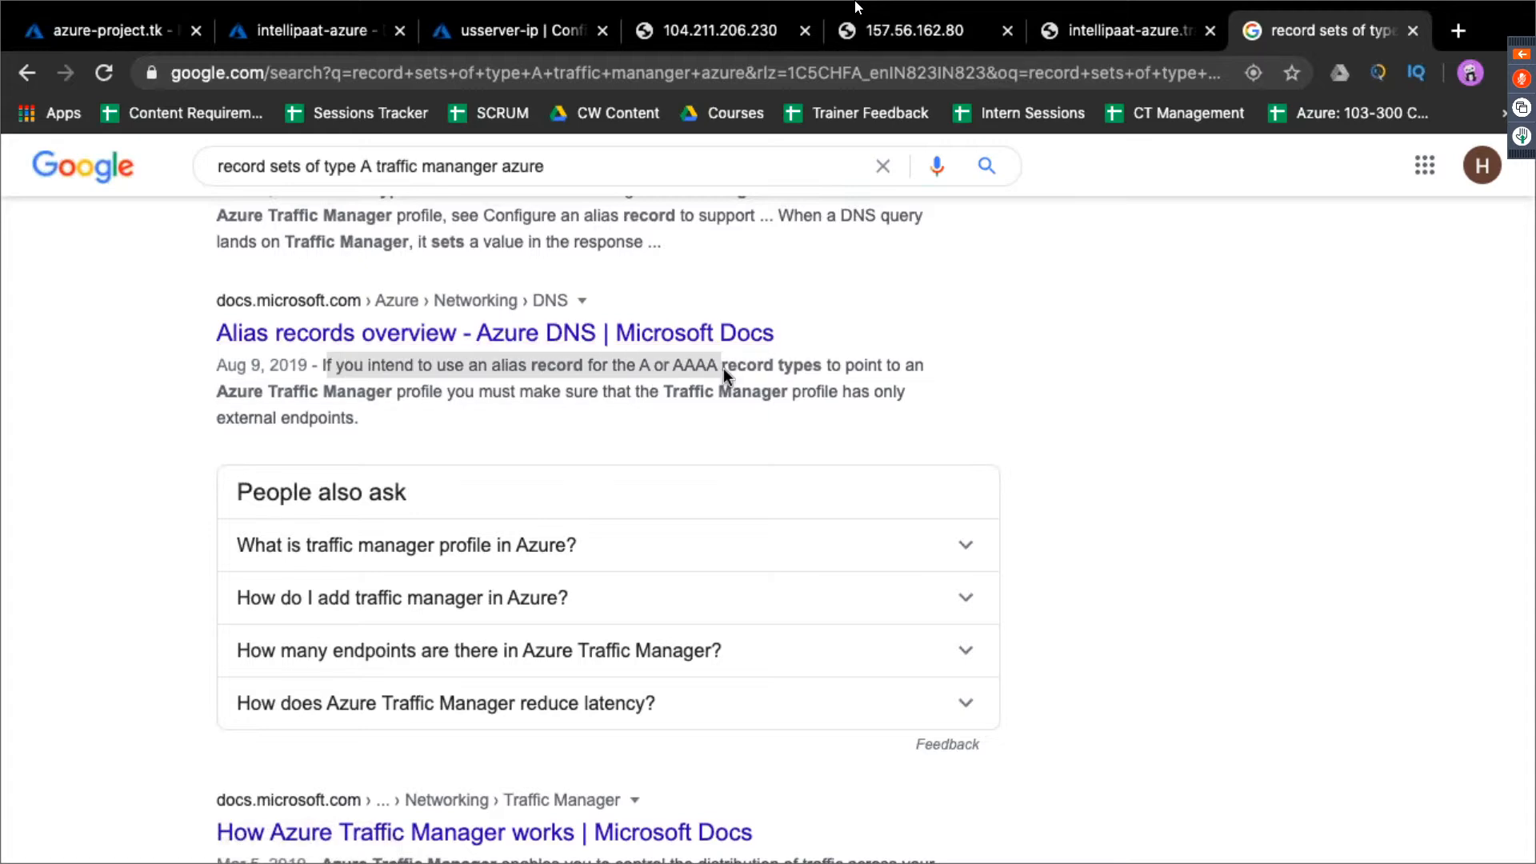
Open the Alias records overview doc and find its note requiring external Traffic Manager endpoints
{"action": "left_click", "coordinate": [605, 347]}
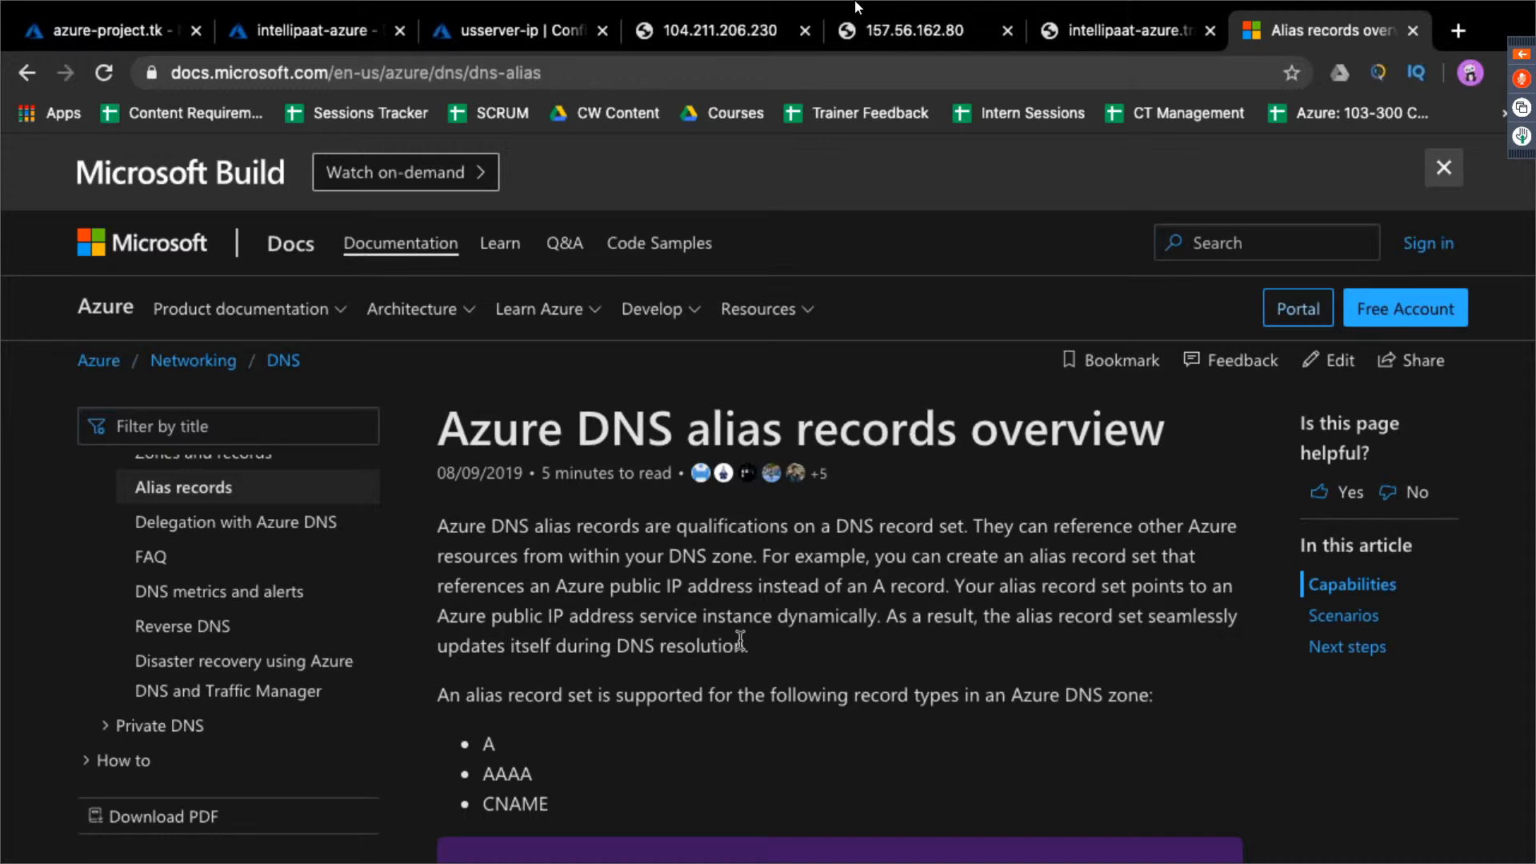
{"action": "key", "text": "ctrl+f"}
{"action": "key", "text": "ctrl+v"}
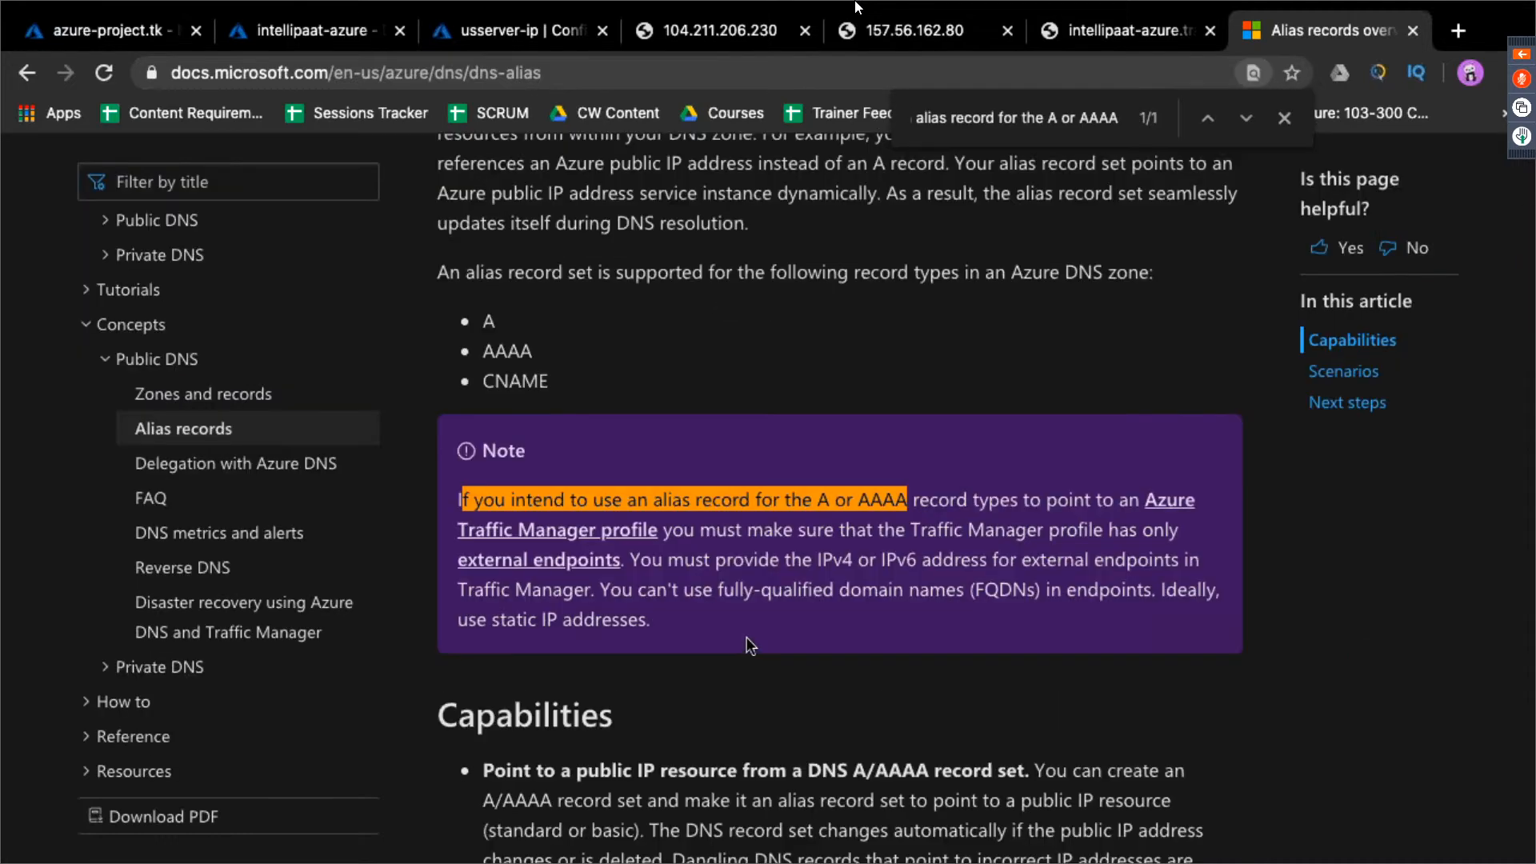
{"action": "left_click", "coordinate": [845, 613]}
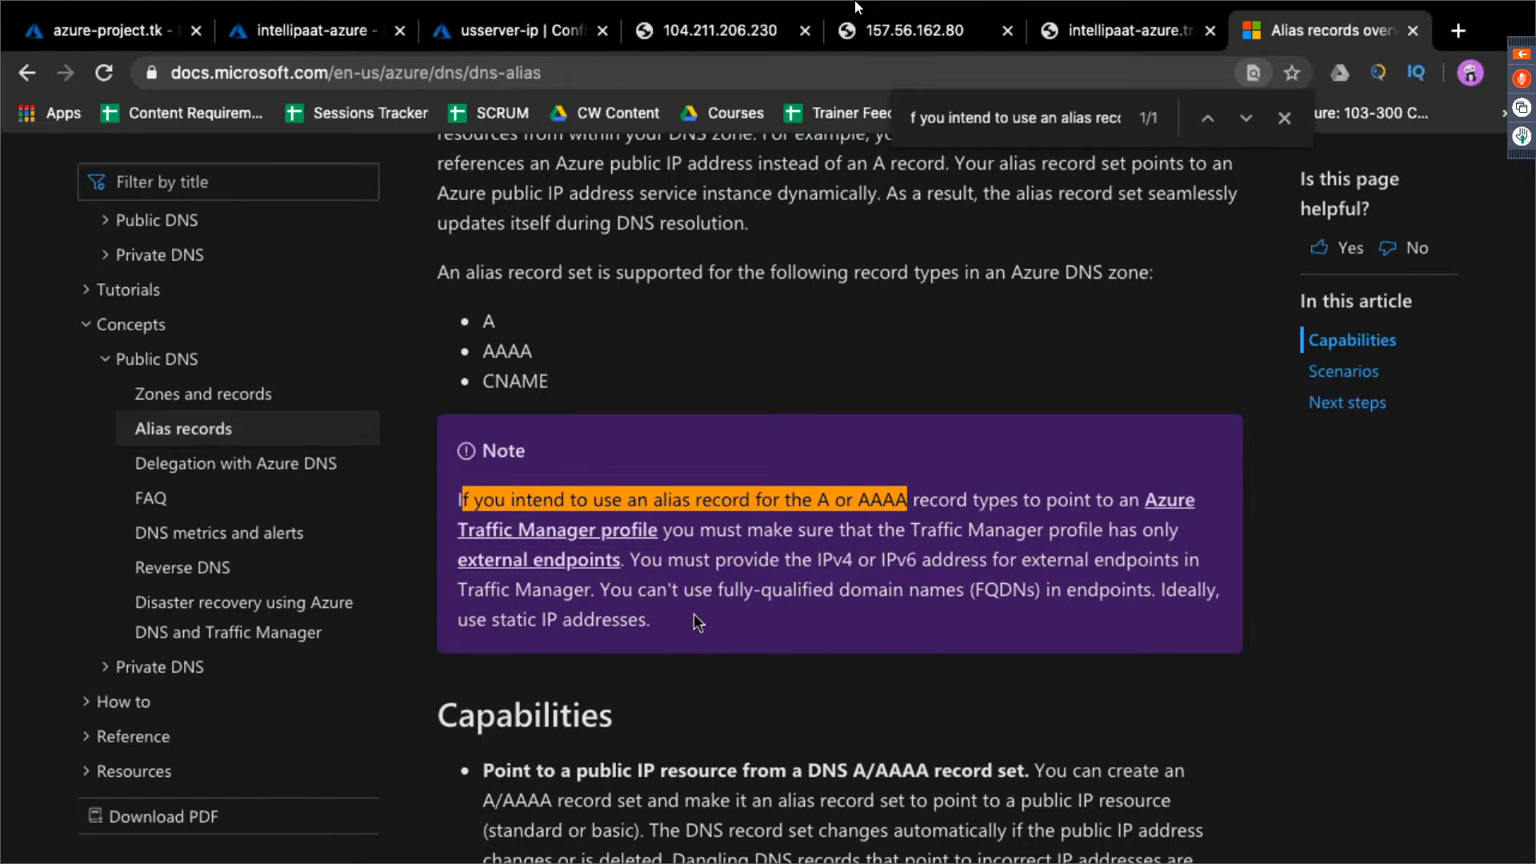
Read the alias record notes and capabilities, then return to the intellipaat-azure Traffic Manager profile
{"action": "scroll", "coordinate": [730, 666], "scroll_direction": "down", "scroll_amount": 2}
{"action": "scroll", "coordinate": [730, 666], "scroll_direction": "down", "scroll_amount": 2}
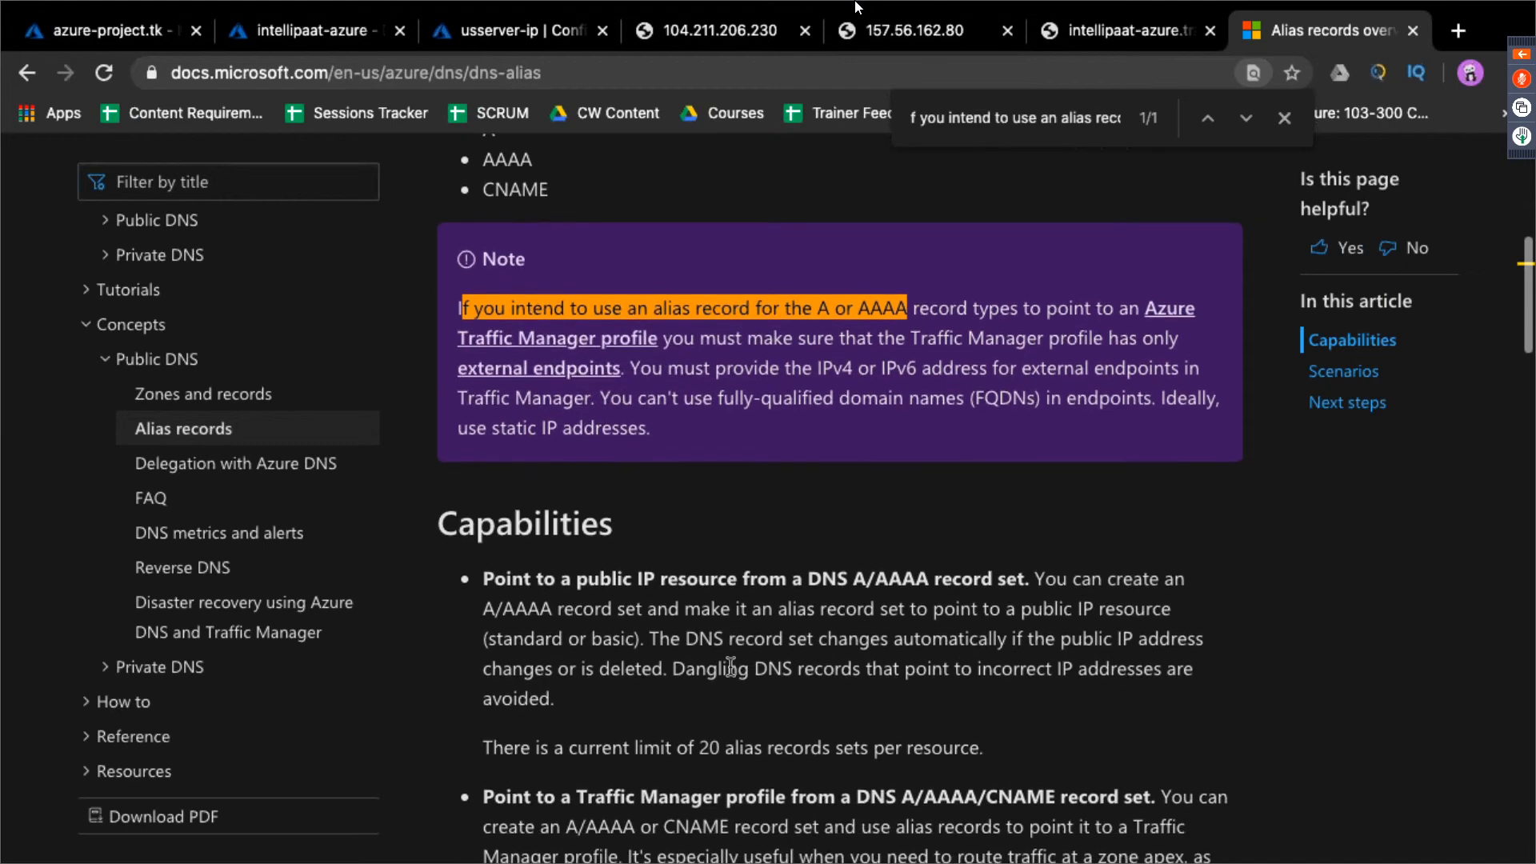
{"action": "scroll", "coordinate": [729, 666], "scroll_direction": "down", "scroll_amount": 2}
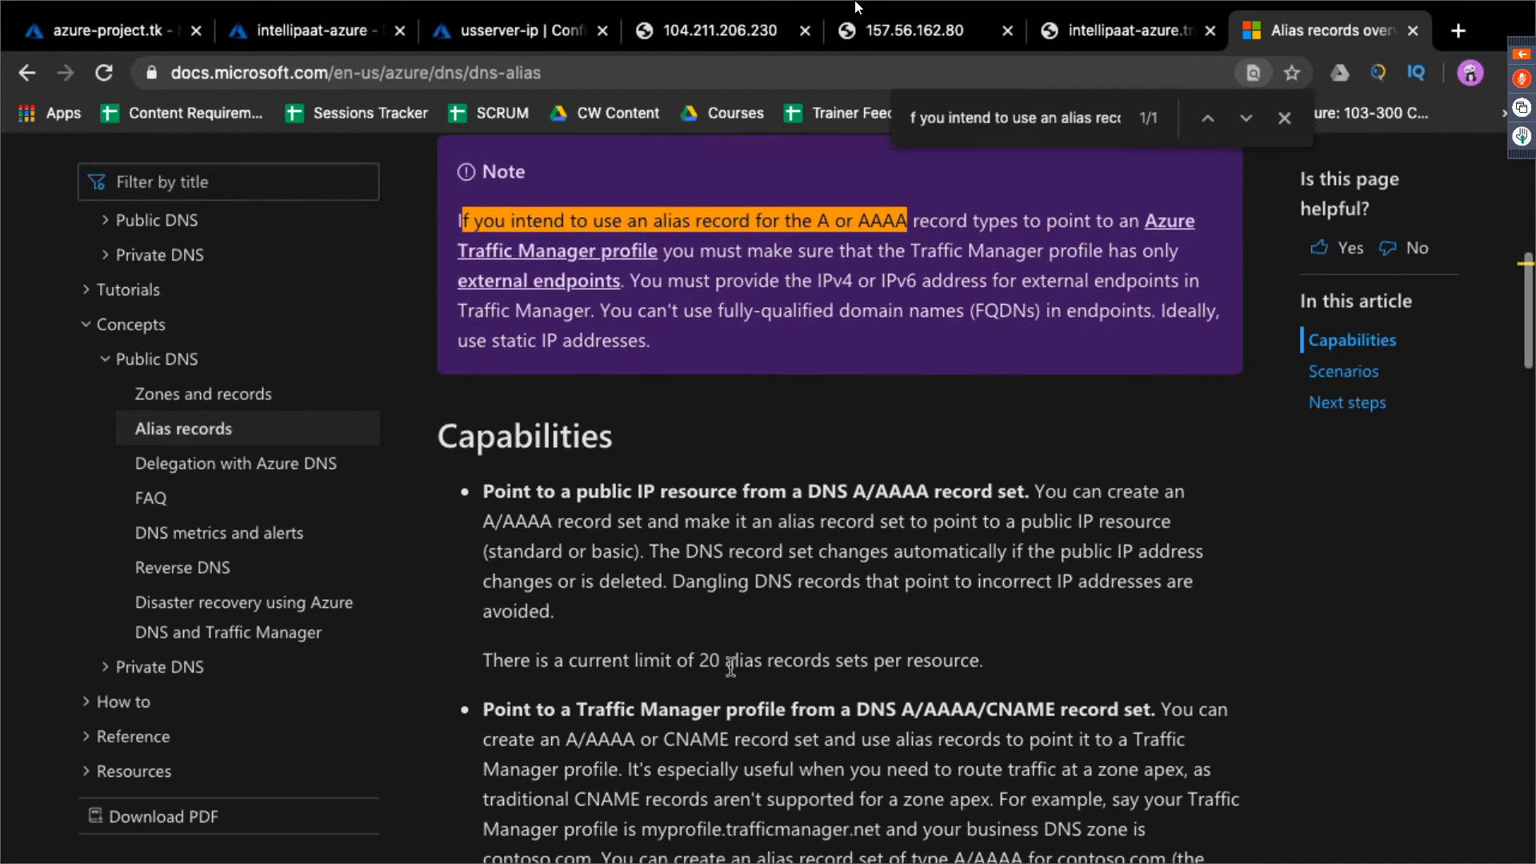
{"action": "scroll", "coordinate": [730, 666], "scroll_direction": "down", "scroll_amount": 1}
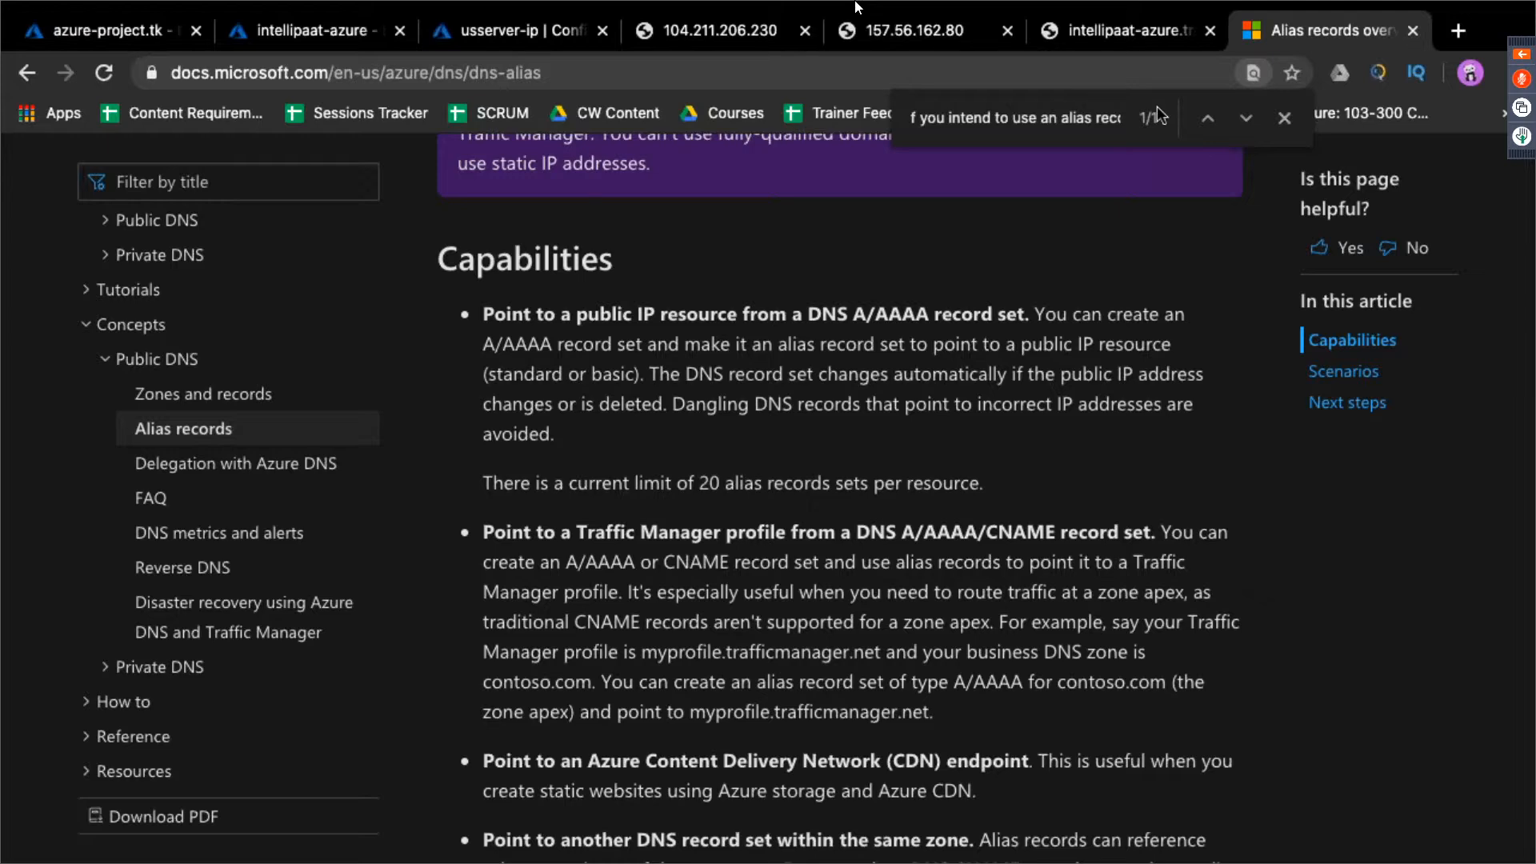
{"action": "left_click", "coordinate": [312, 31]}
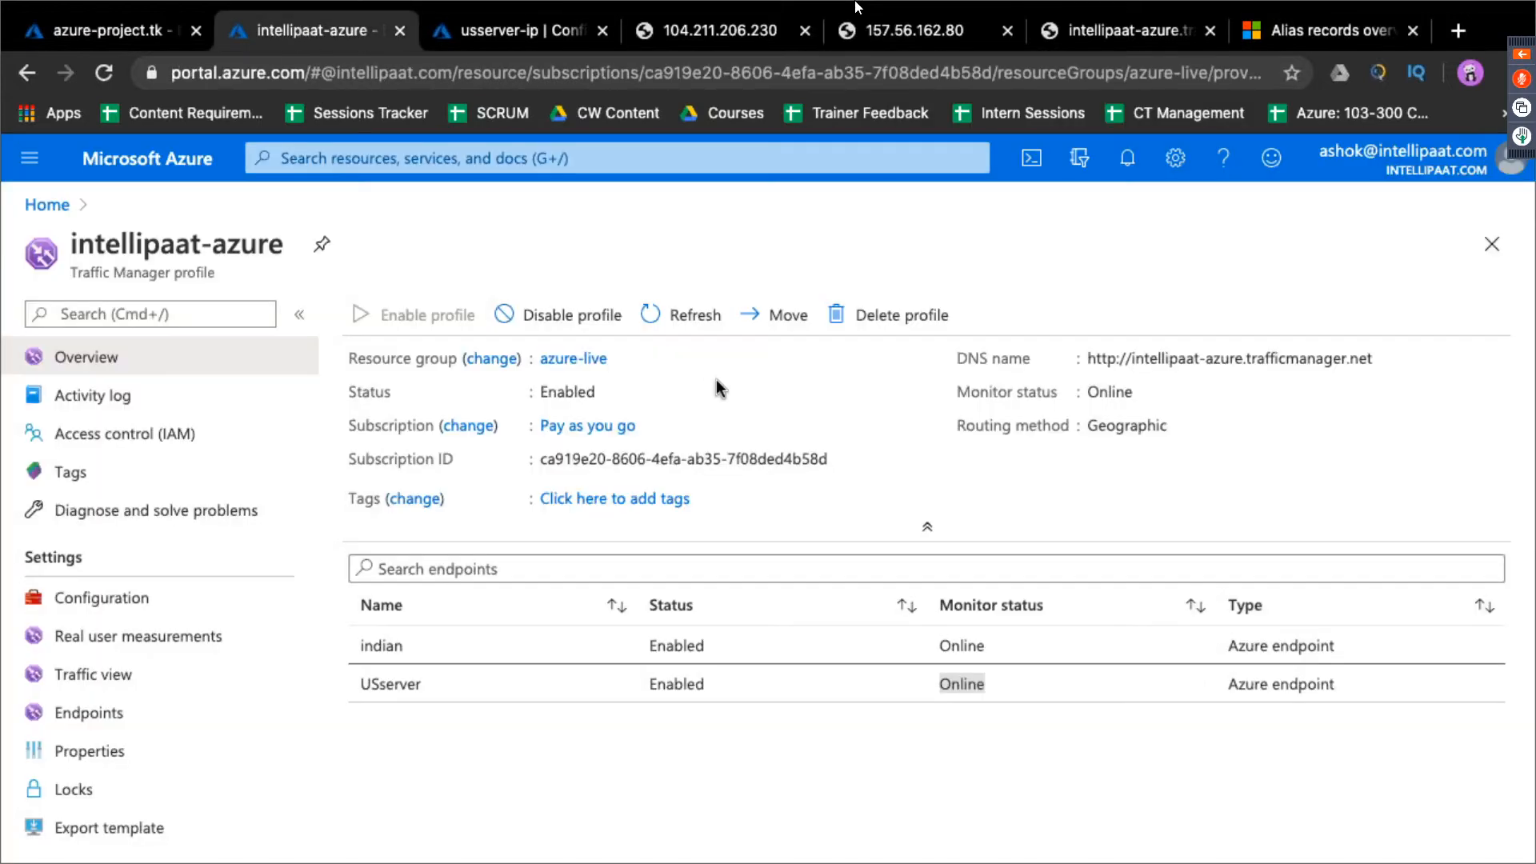
In azure-project.tk, set up a CNAME alias record set pointing to the intellipaat-azure Traffic Manager
{"action": "left_click", "coordinate": [120, 32]}
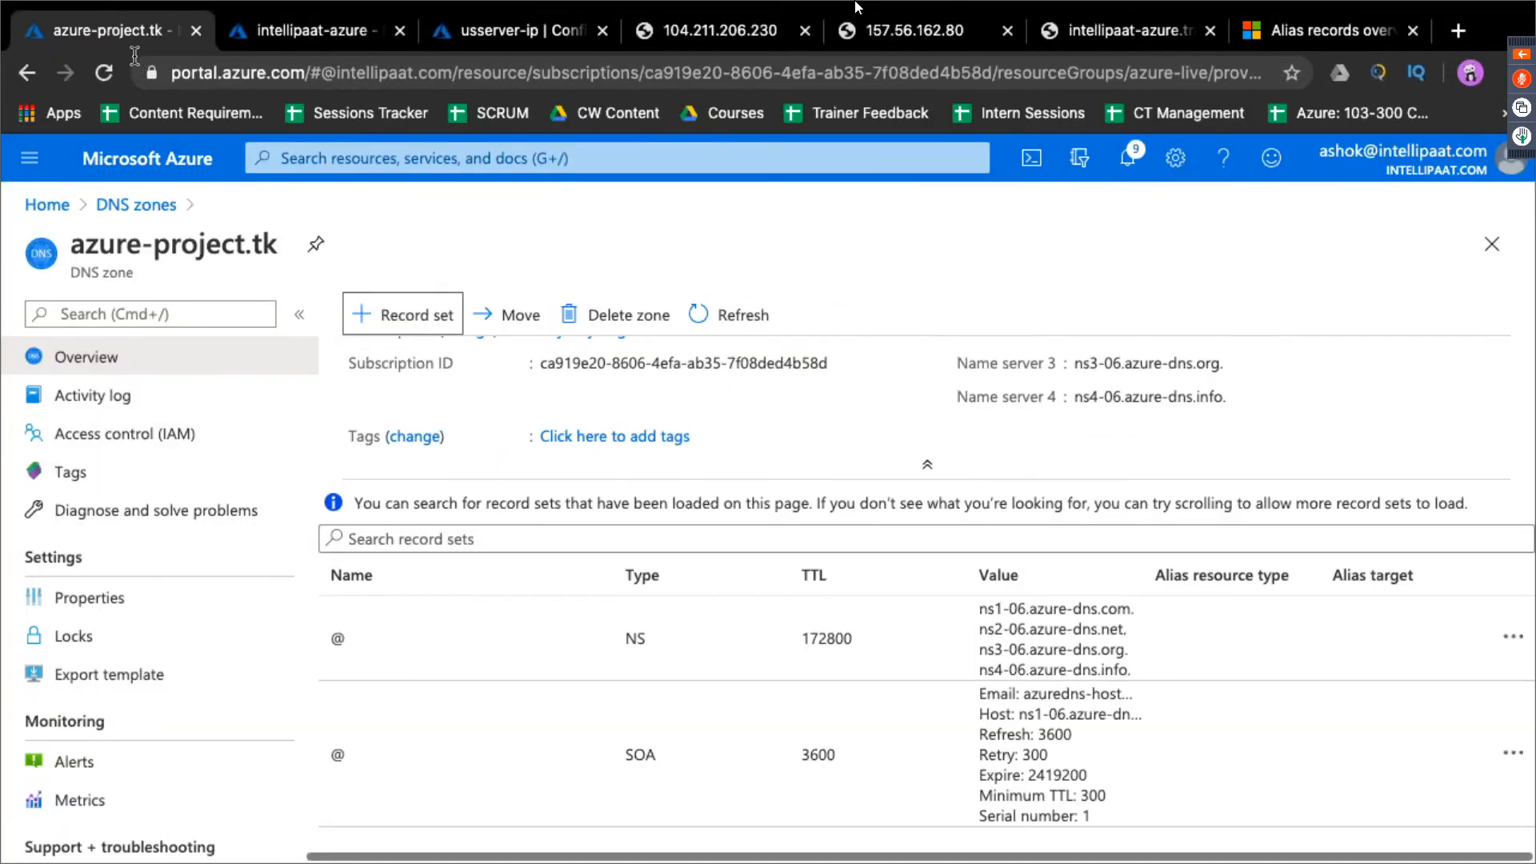
{"action": "left_click", "coordinate": [412, 320]}
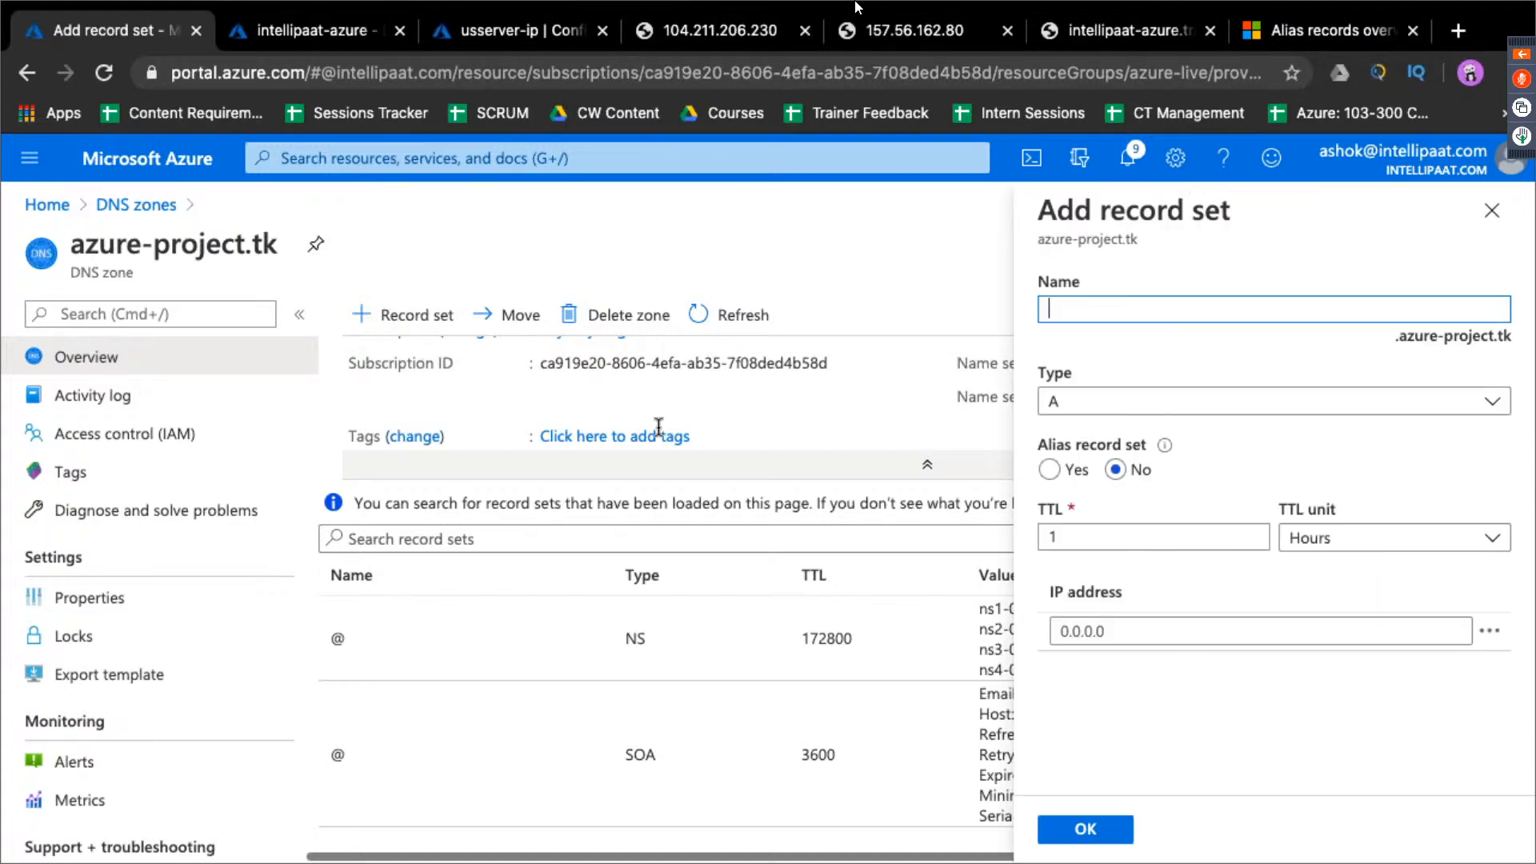
{"action": "left_click", "coordinate": [1260, 403]}
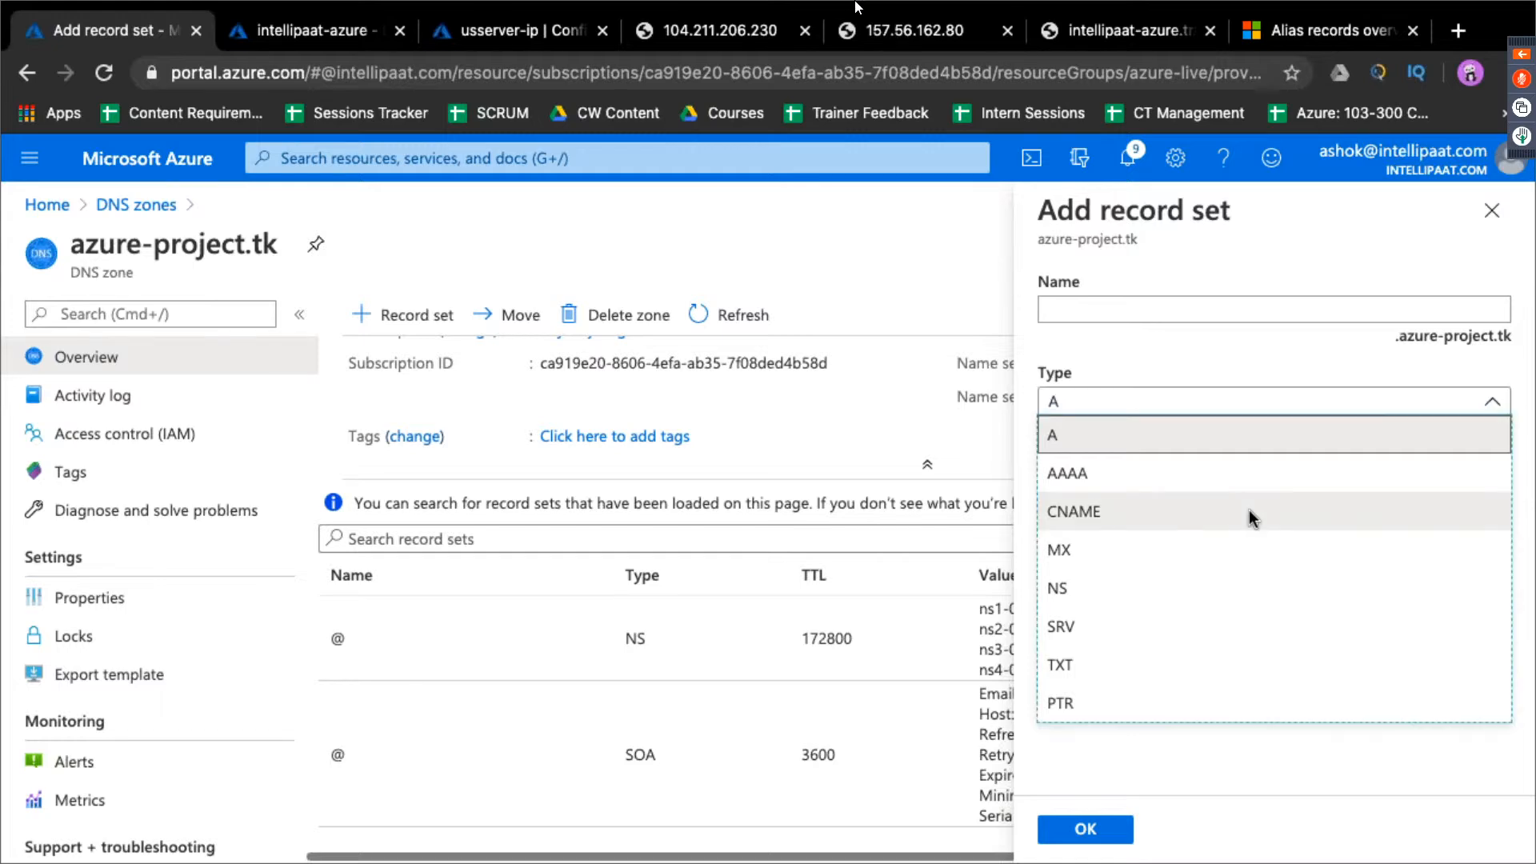
{"action": "left_click", "coordinate": [1250, 512]}
{"action": "left_click", "coordinate": [1049, 471]}
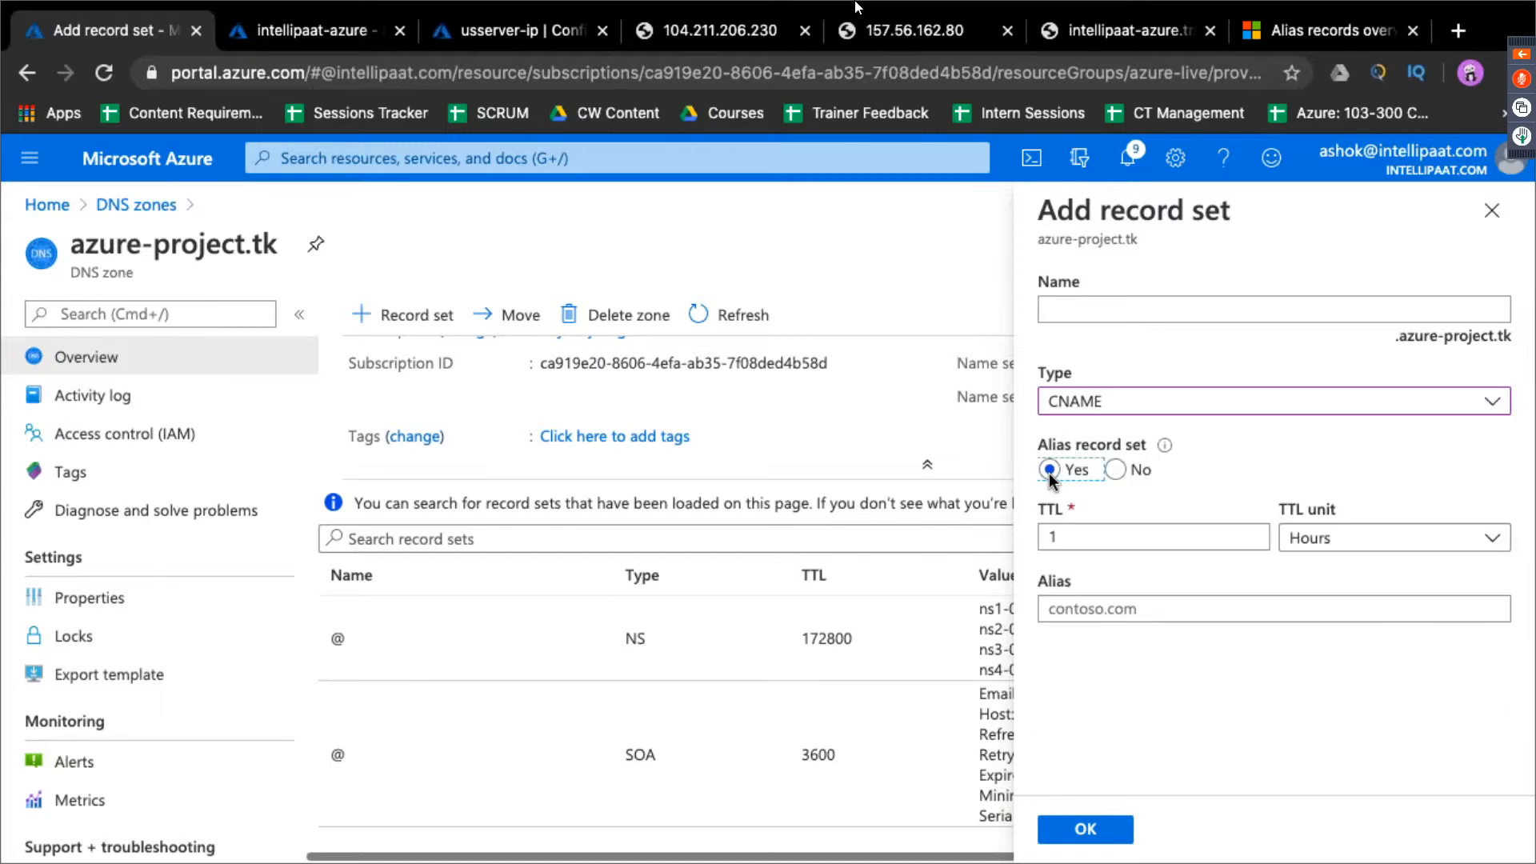
{"action": "left_click", "coordinate": [1154, 674]}
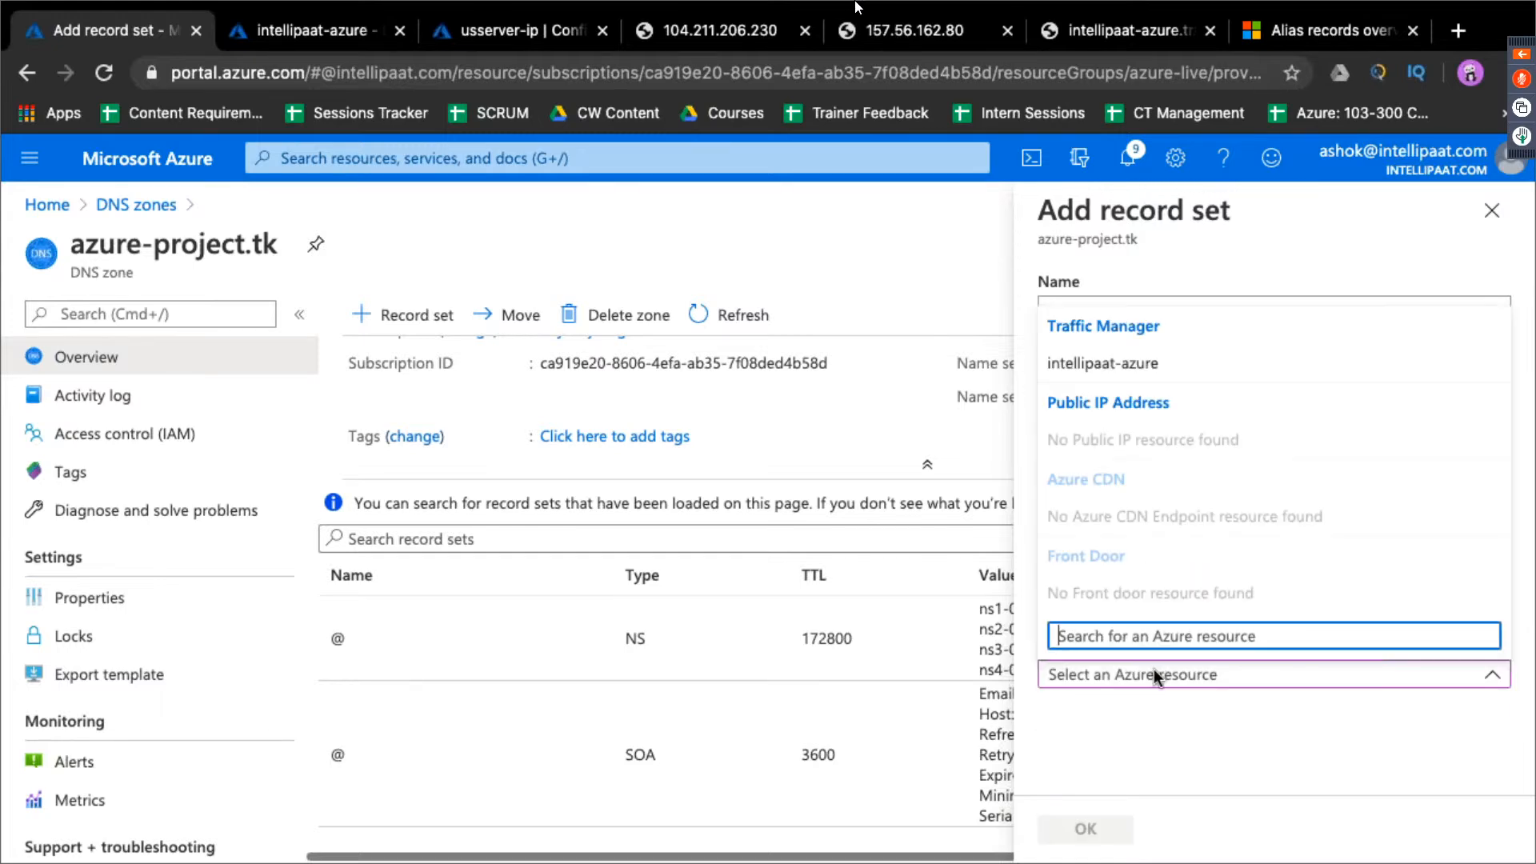
{"action": "left_click", "coordinate": [1116, 360]}
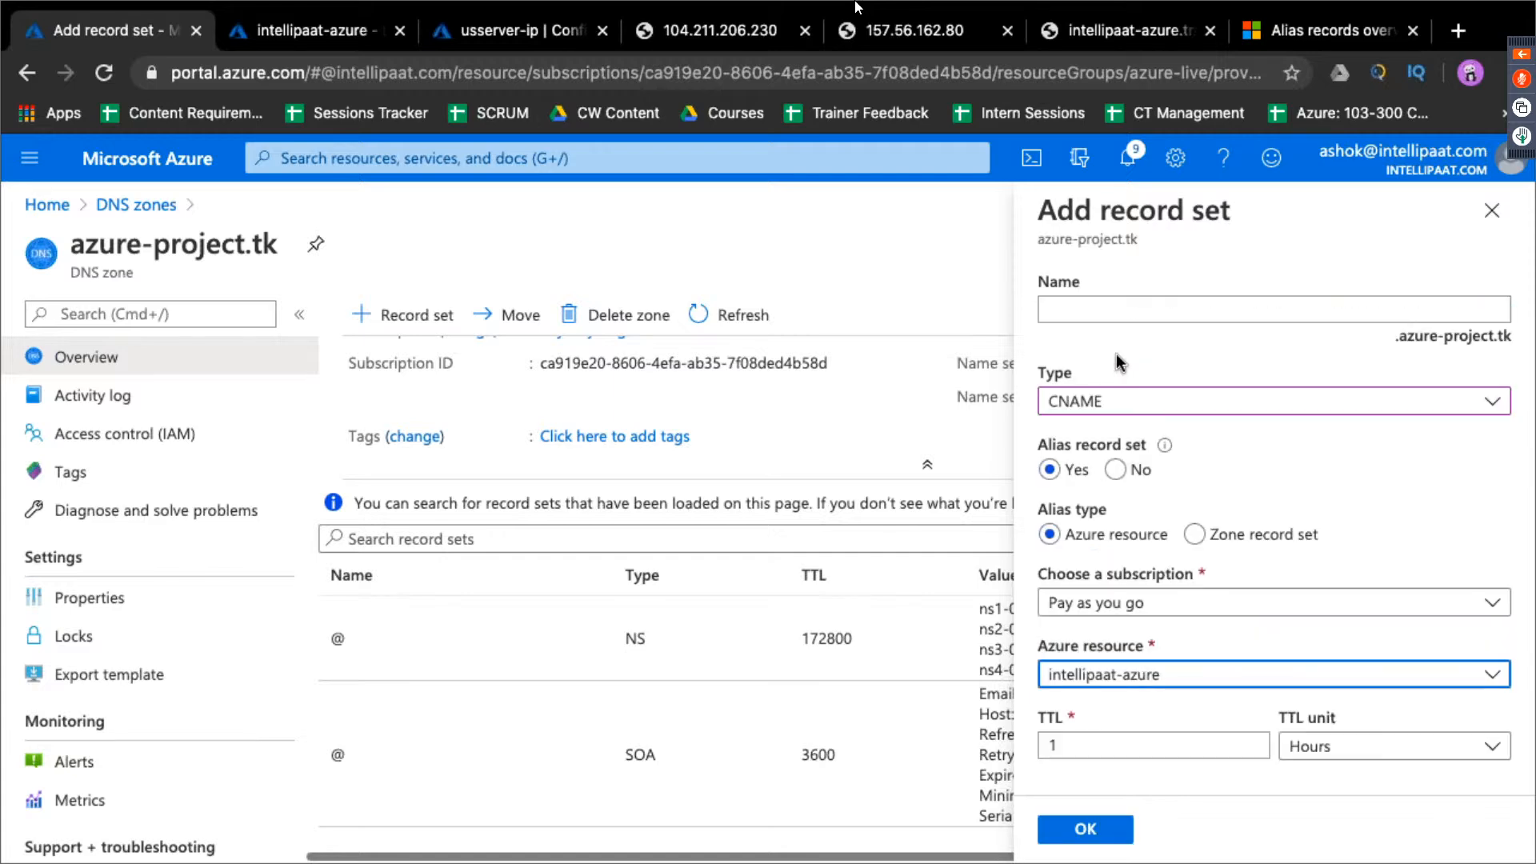
{"action": "left_click", "coordinate": [1111, 837]}
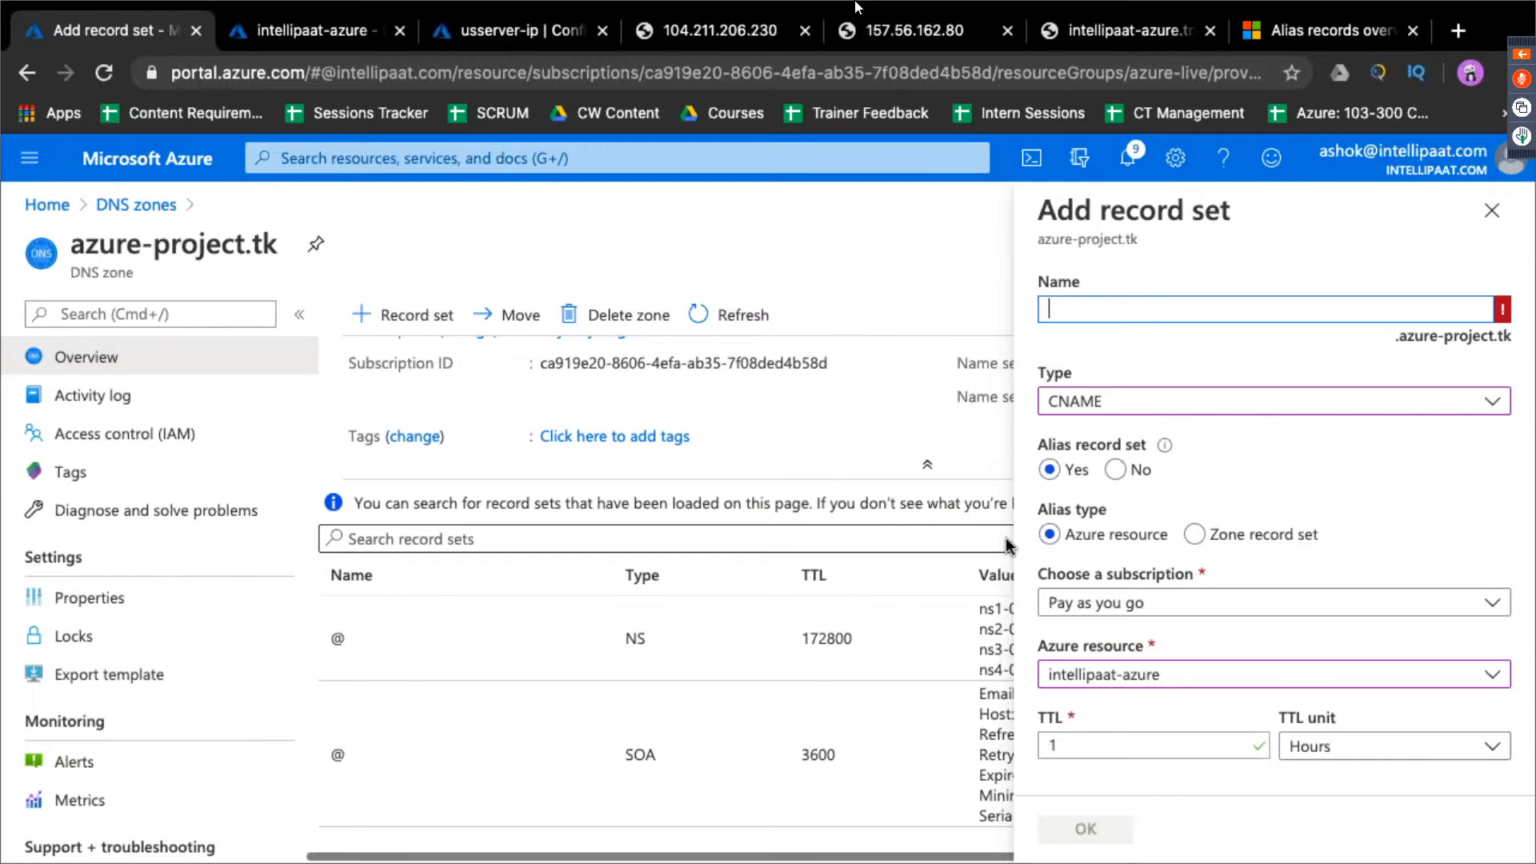
Name the record set 'www' and save it
{"action": "type", "text": "www"}
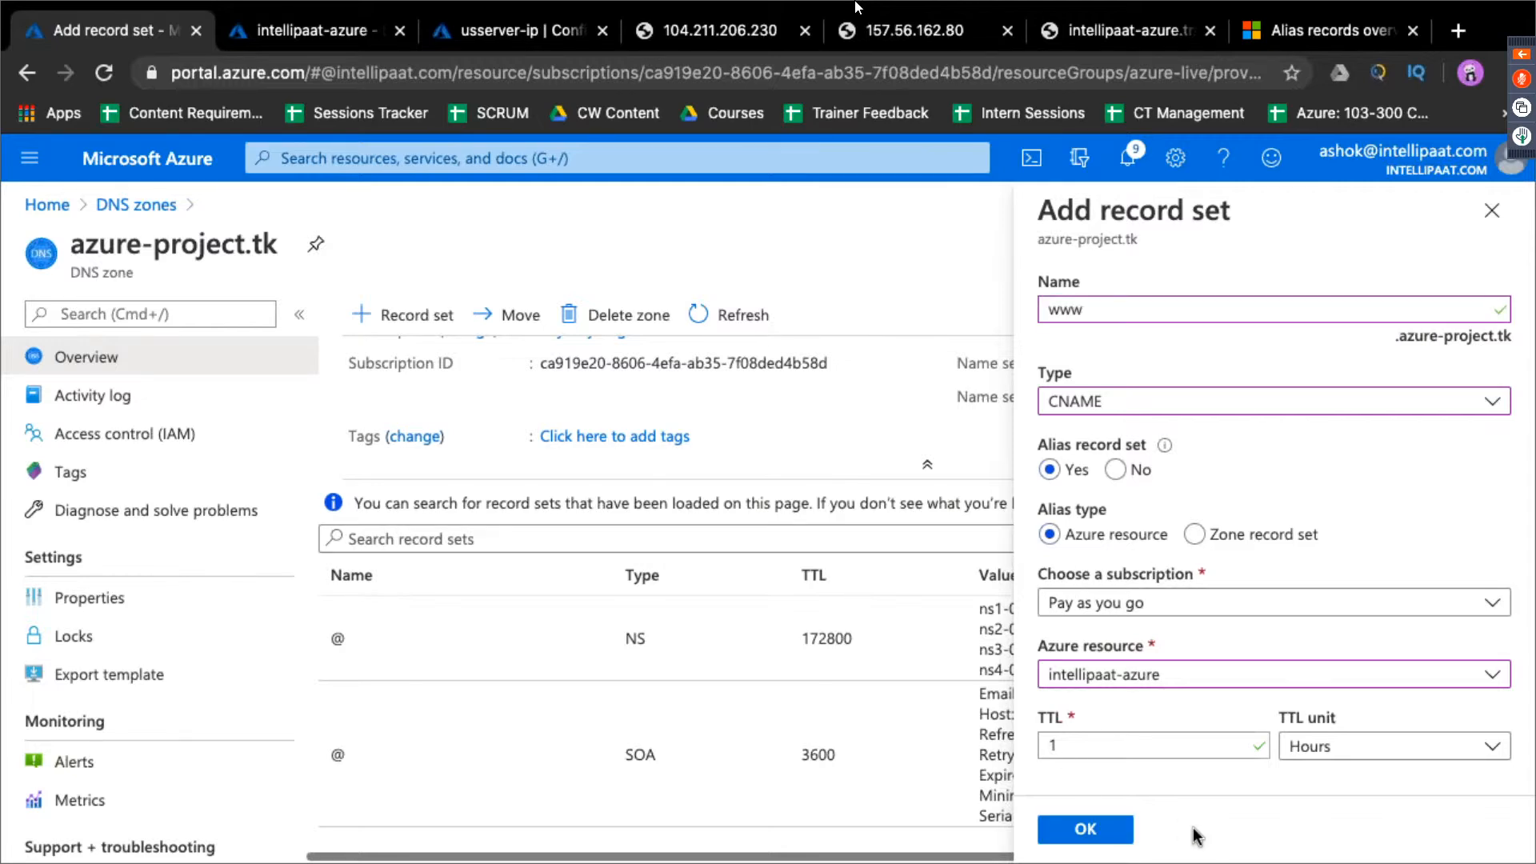
{"action": "left_click", "coordinate": [1102, 838]}
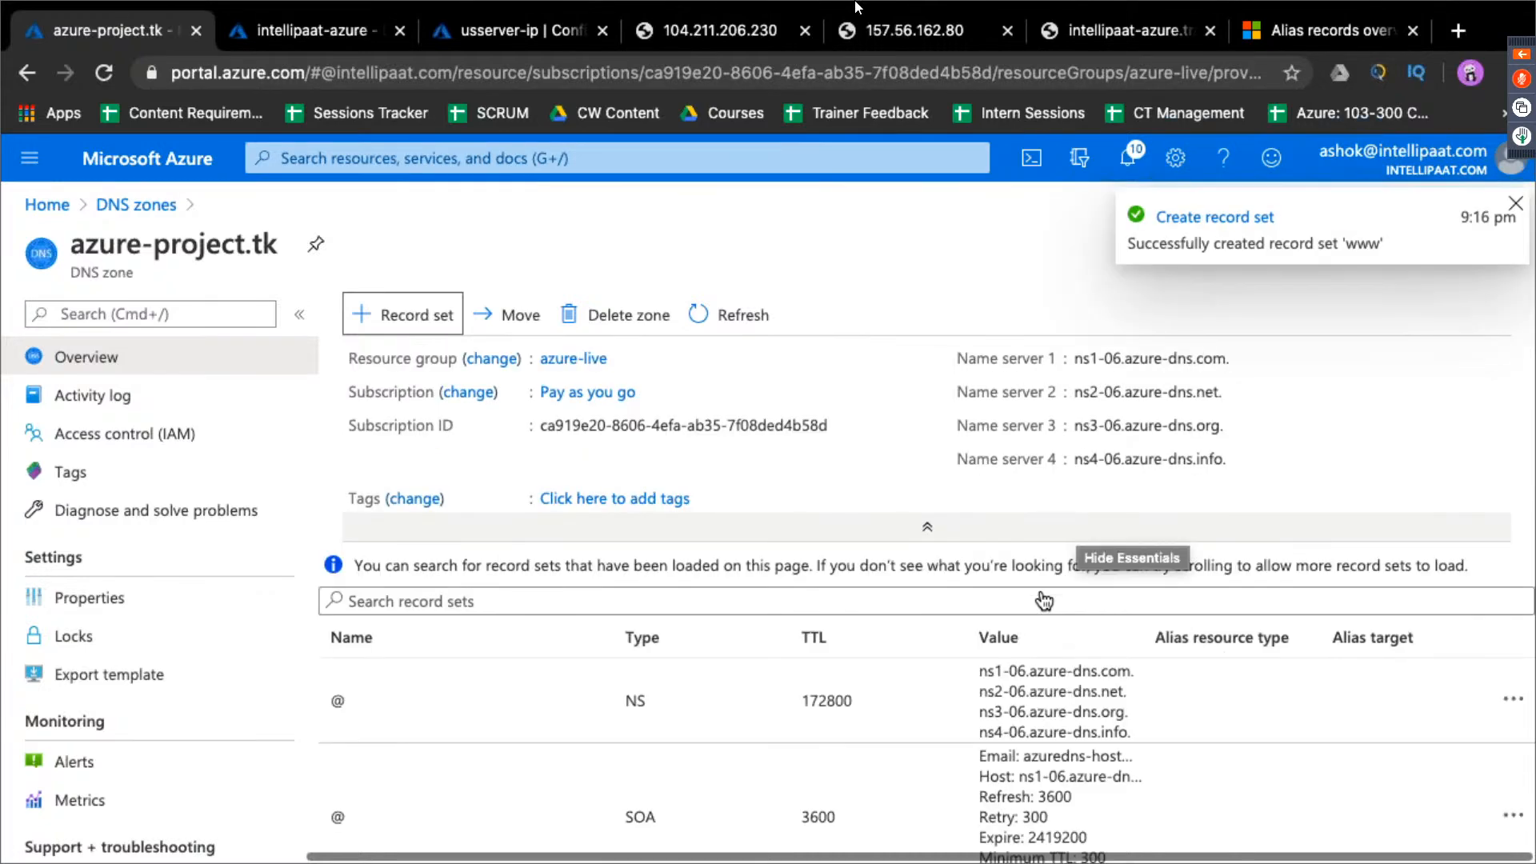
{"action": "scroll", "coordinate": [914, 696], "scroll_direction": "down", "scroll_amount": 1}
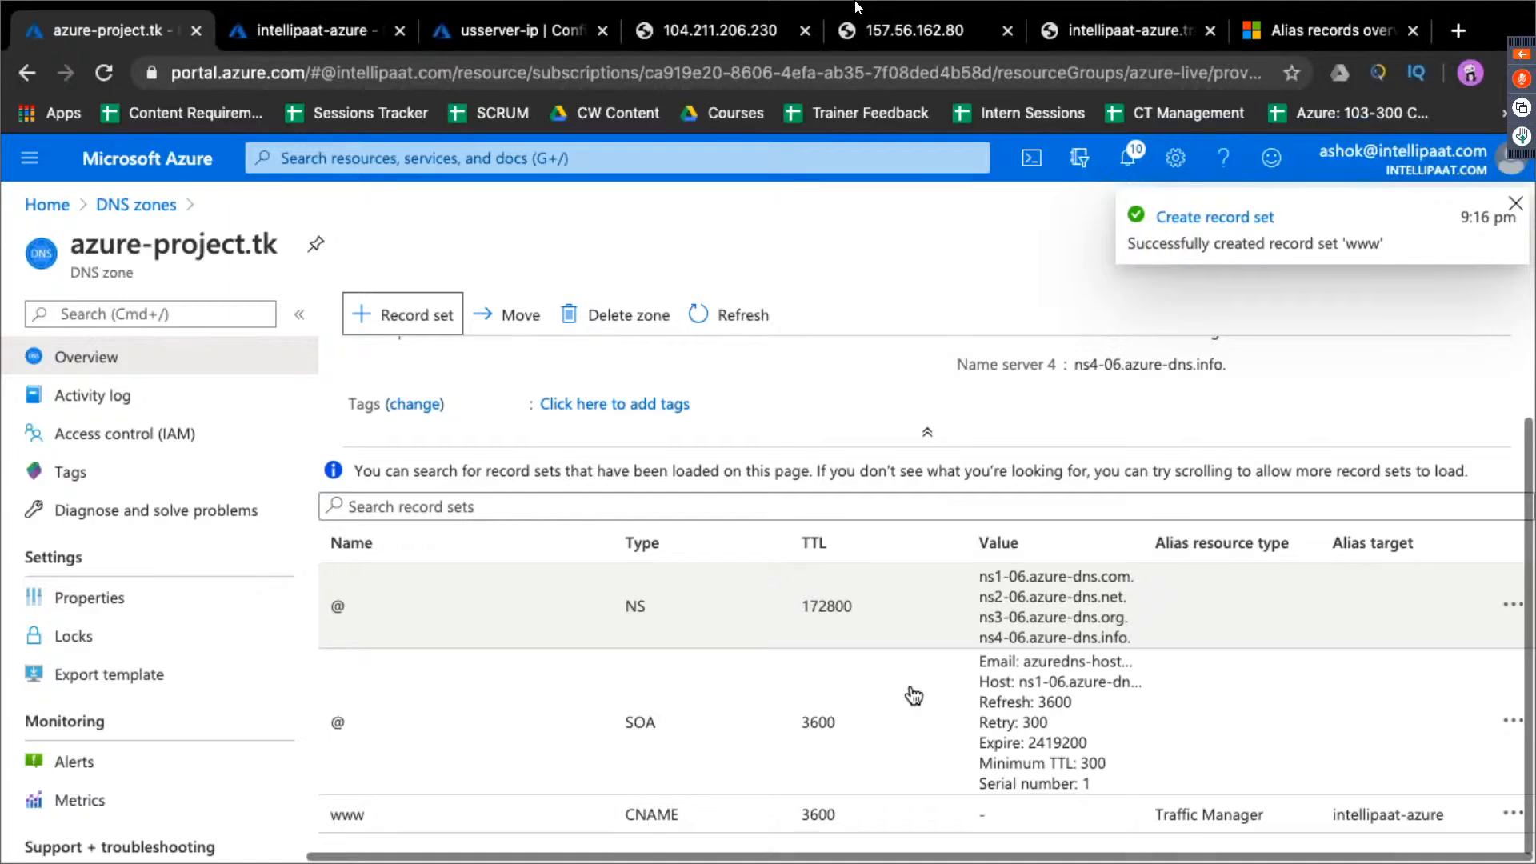
{"action": "scroll", "coordinate": [1112, 576], "scroll_direction": "up", "scroll_amount": 2}
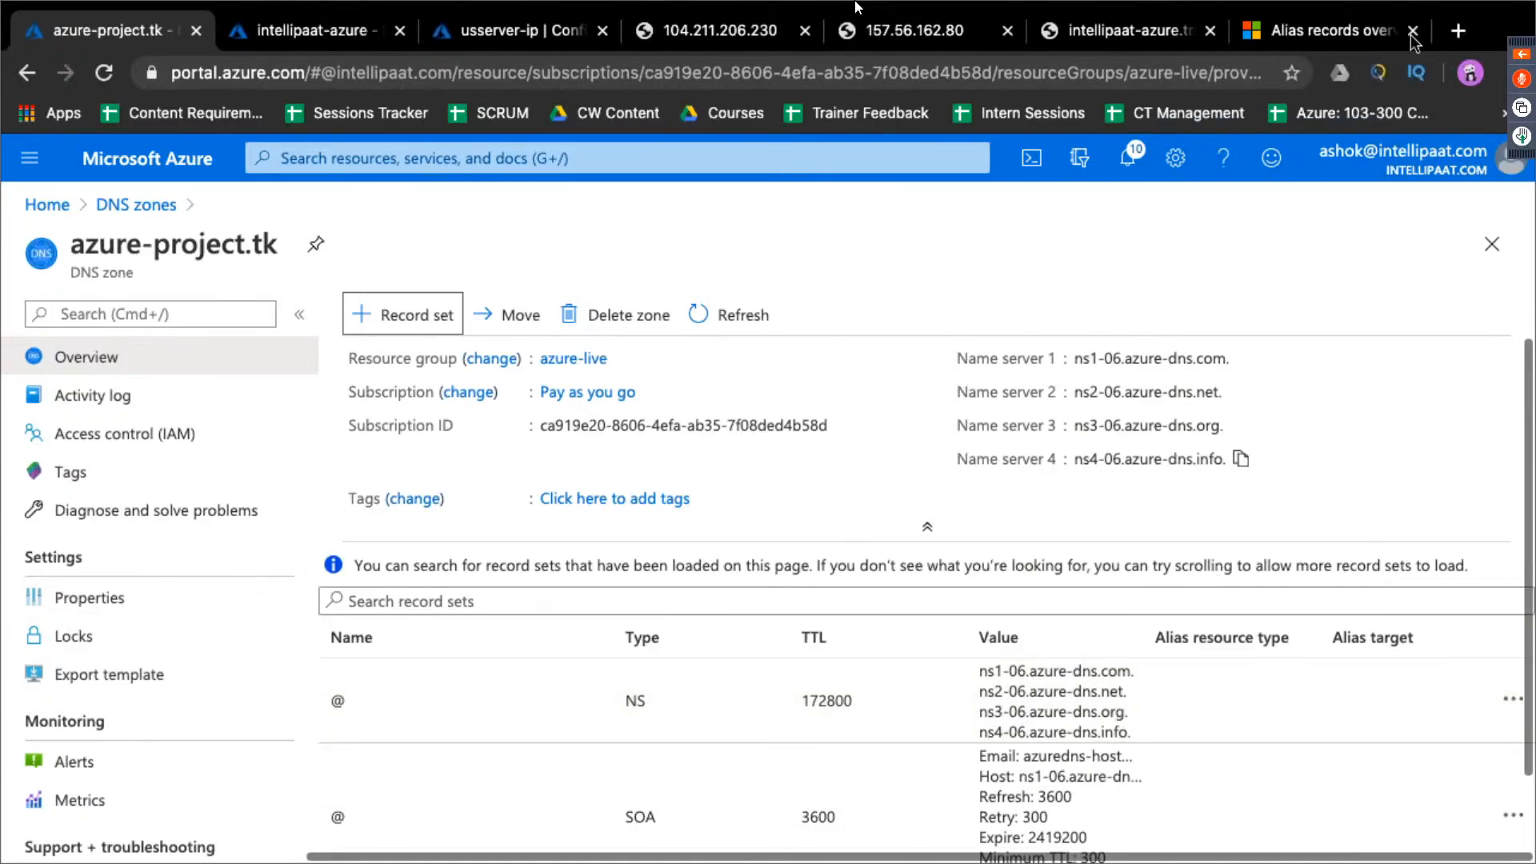
{"action": "left_click", "coordinate": [1458, 31]}
{"action": "type", "text": "www.azure"}
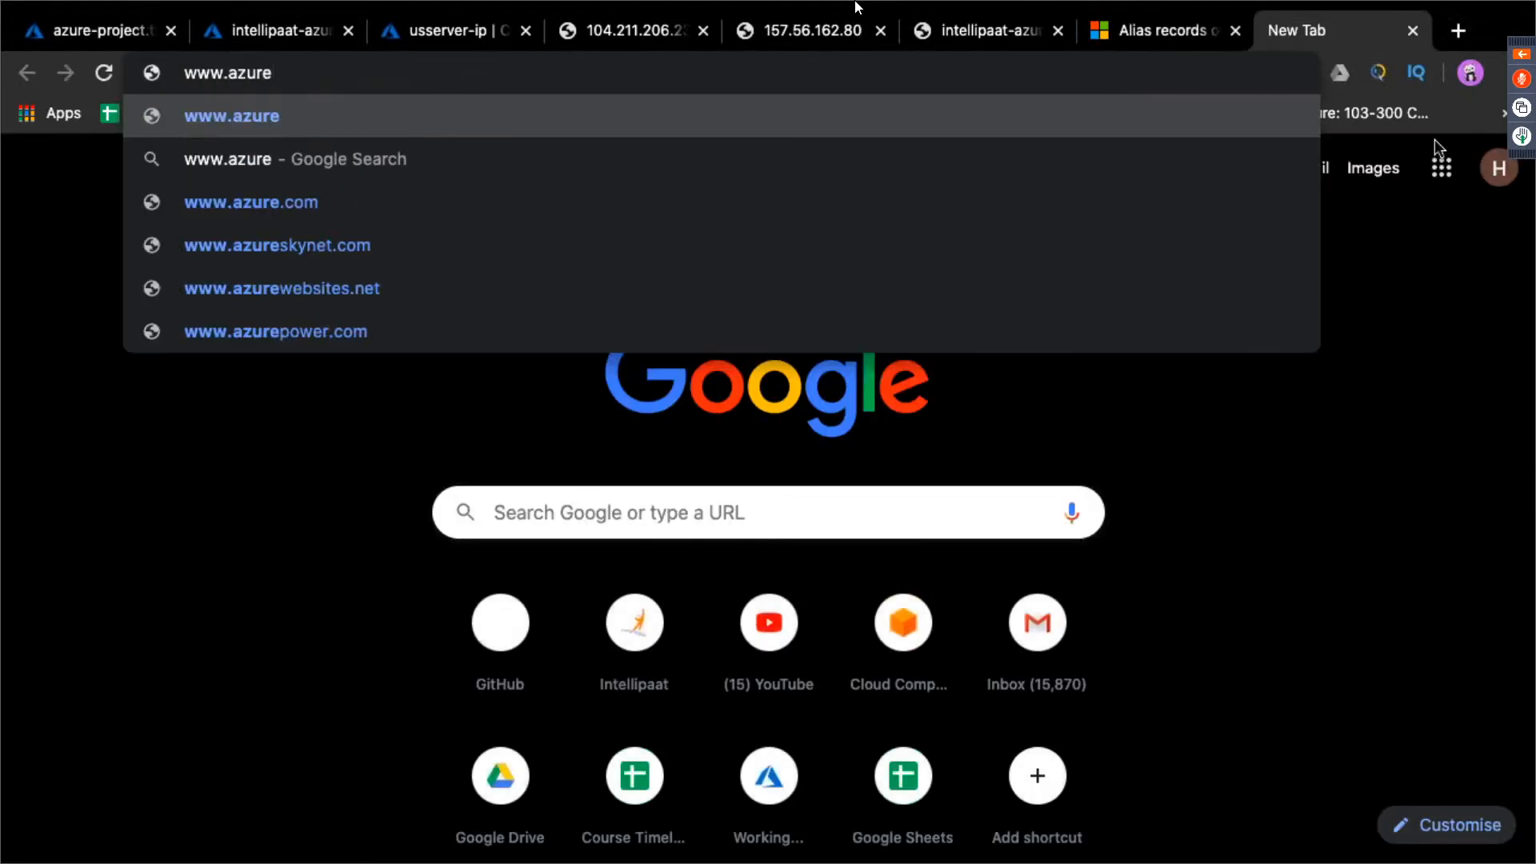
{"action": "type", "text": "-pro"}
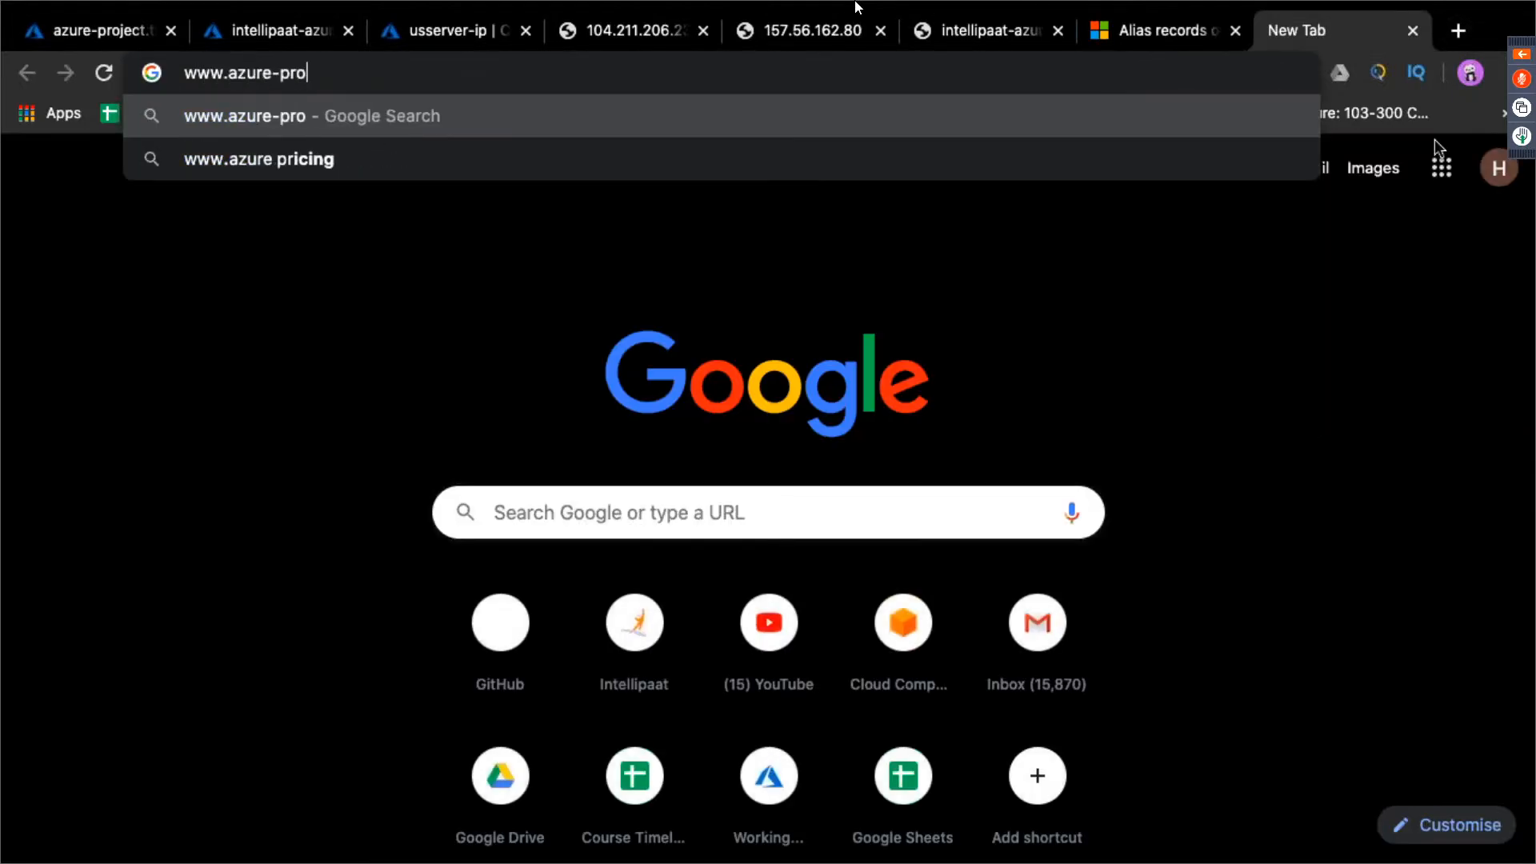
{"action": "type", "text": "ject.tk"}
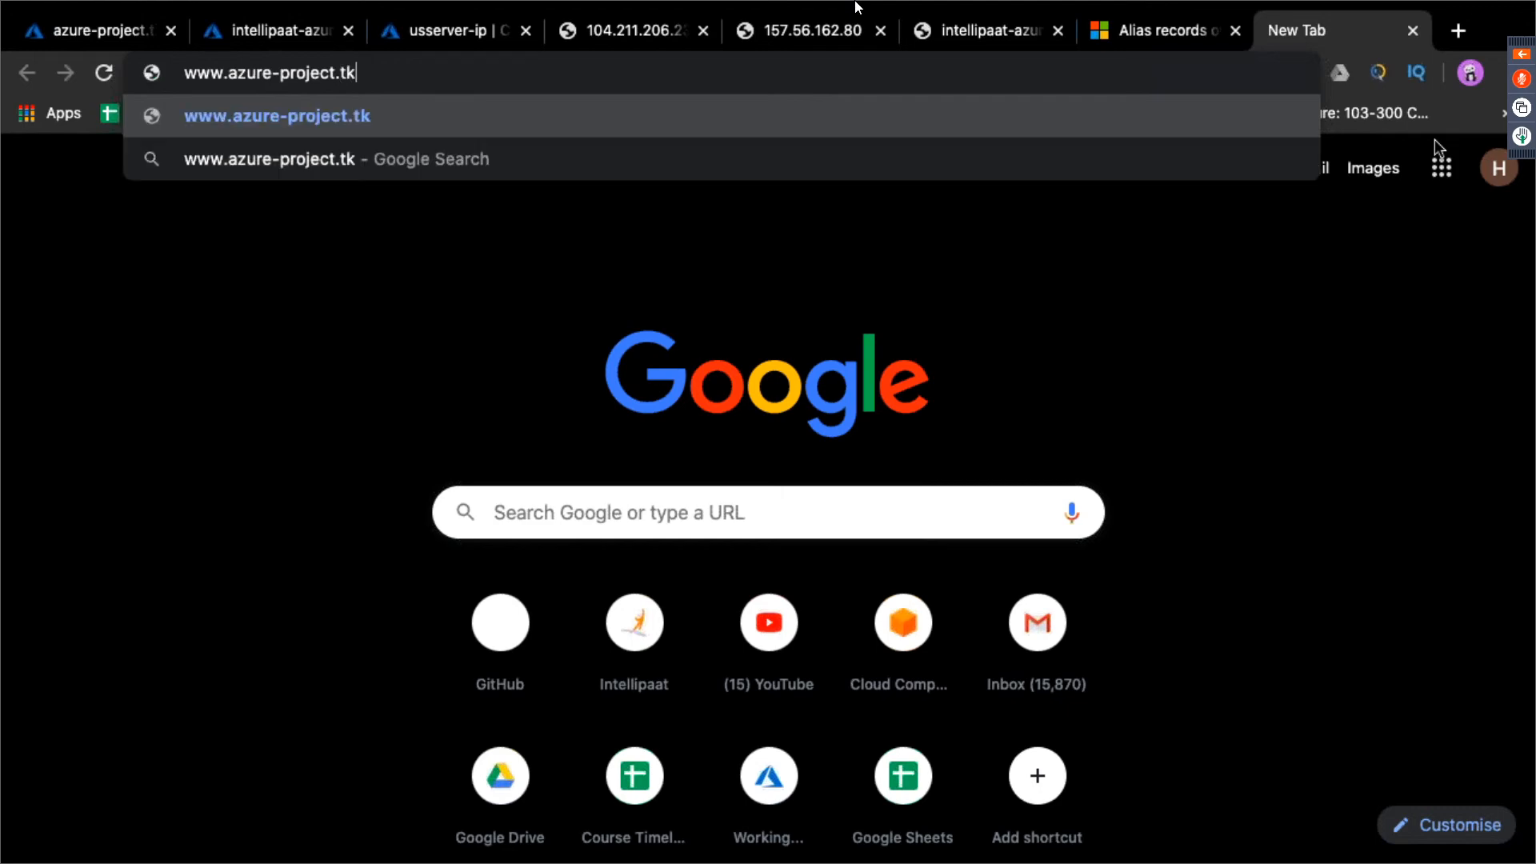
{"action": "key", "text": "Return"}
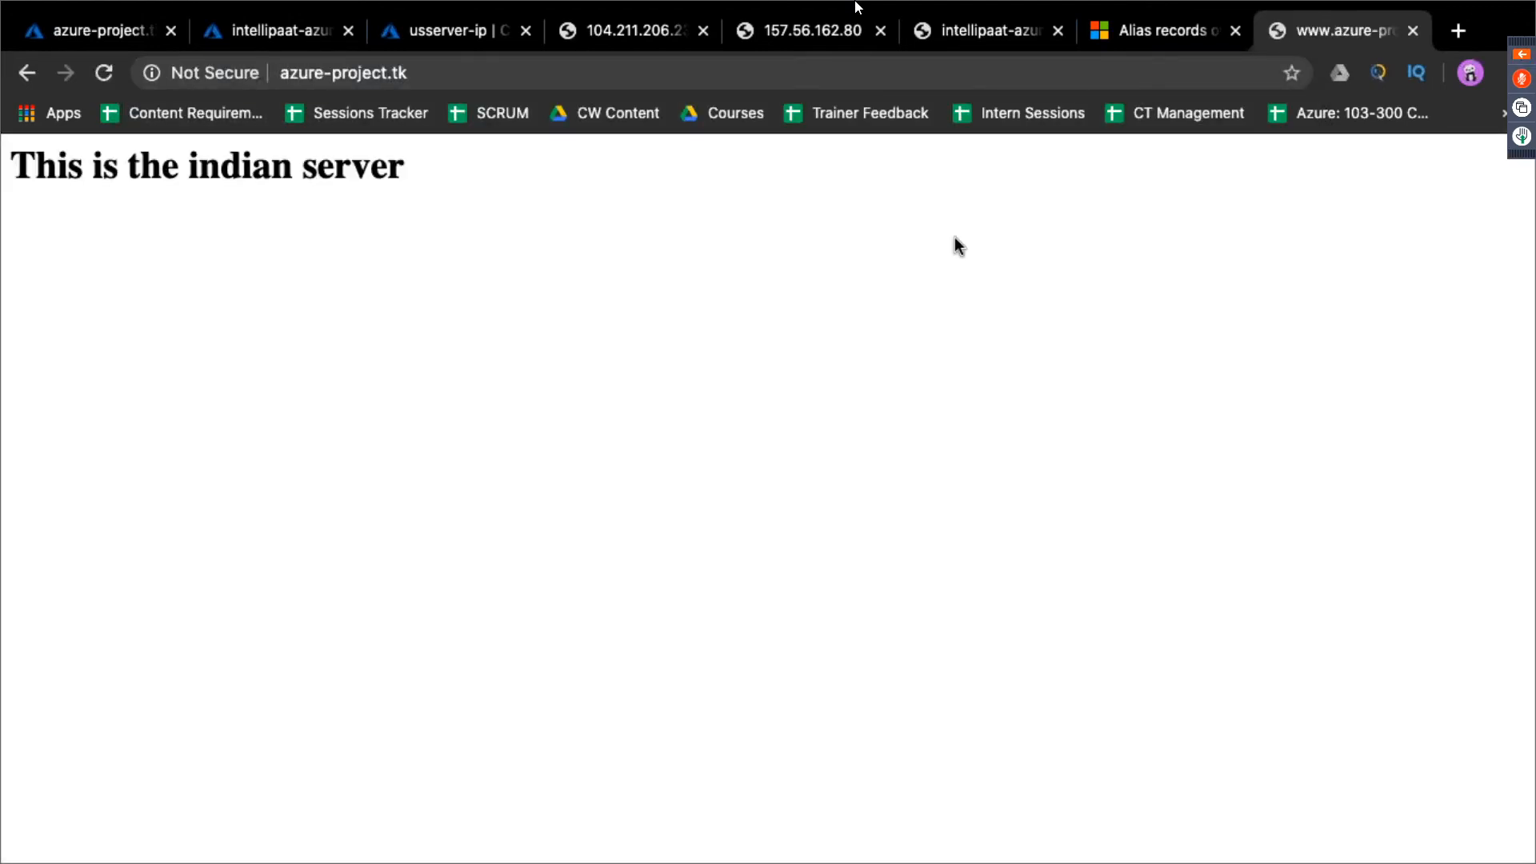
{"action": "left_click_drag", "start_coordinate": [431, 164], "coordinate": [10, 164]}
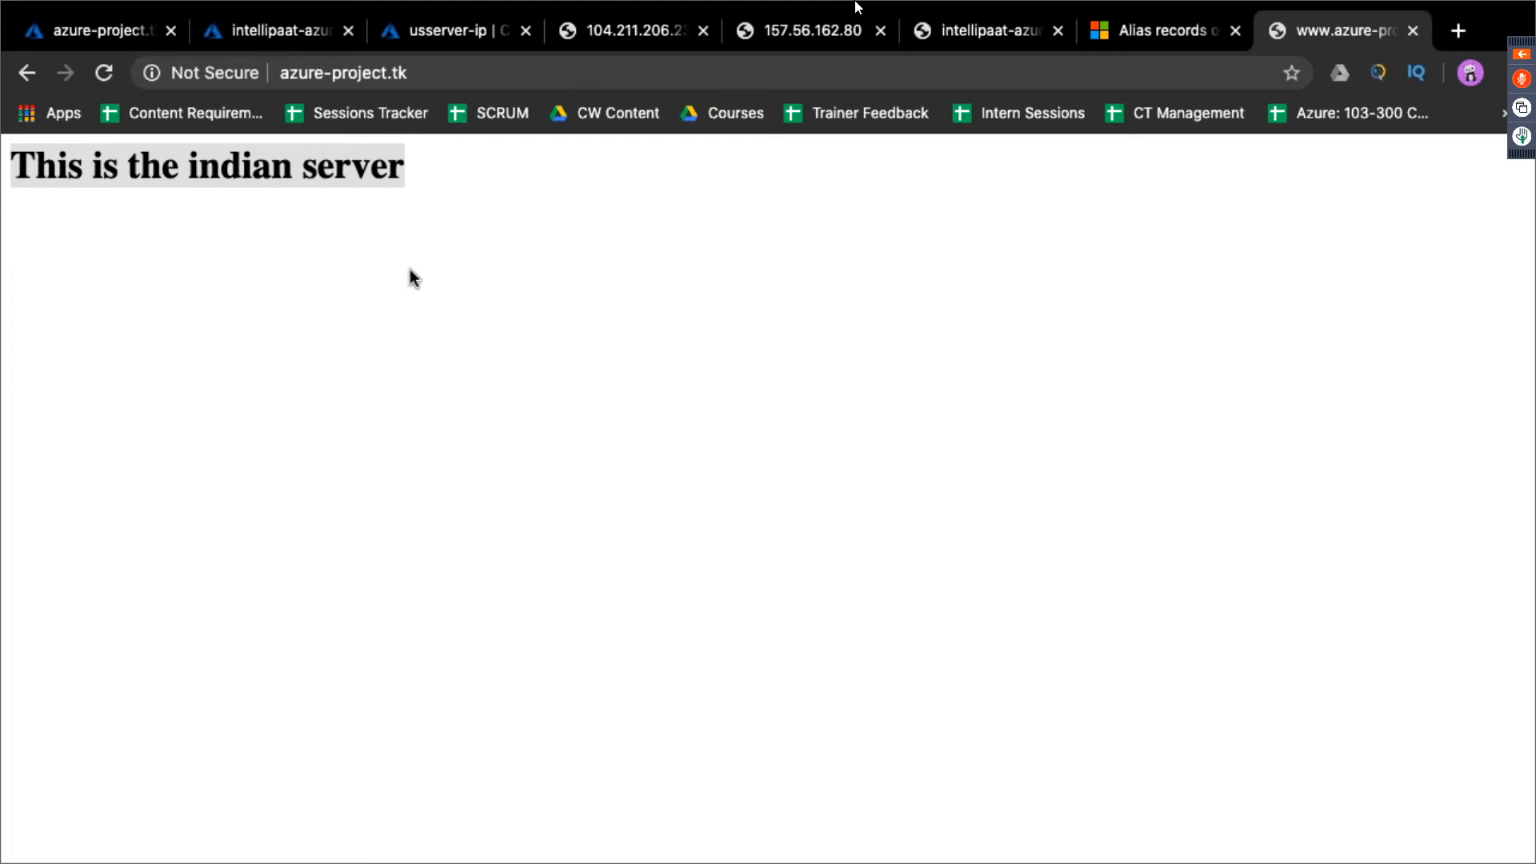
{"action": "left_click", "coordinate": [457, 74]}
{"action": "key", "text": "super+c"}
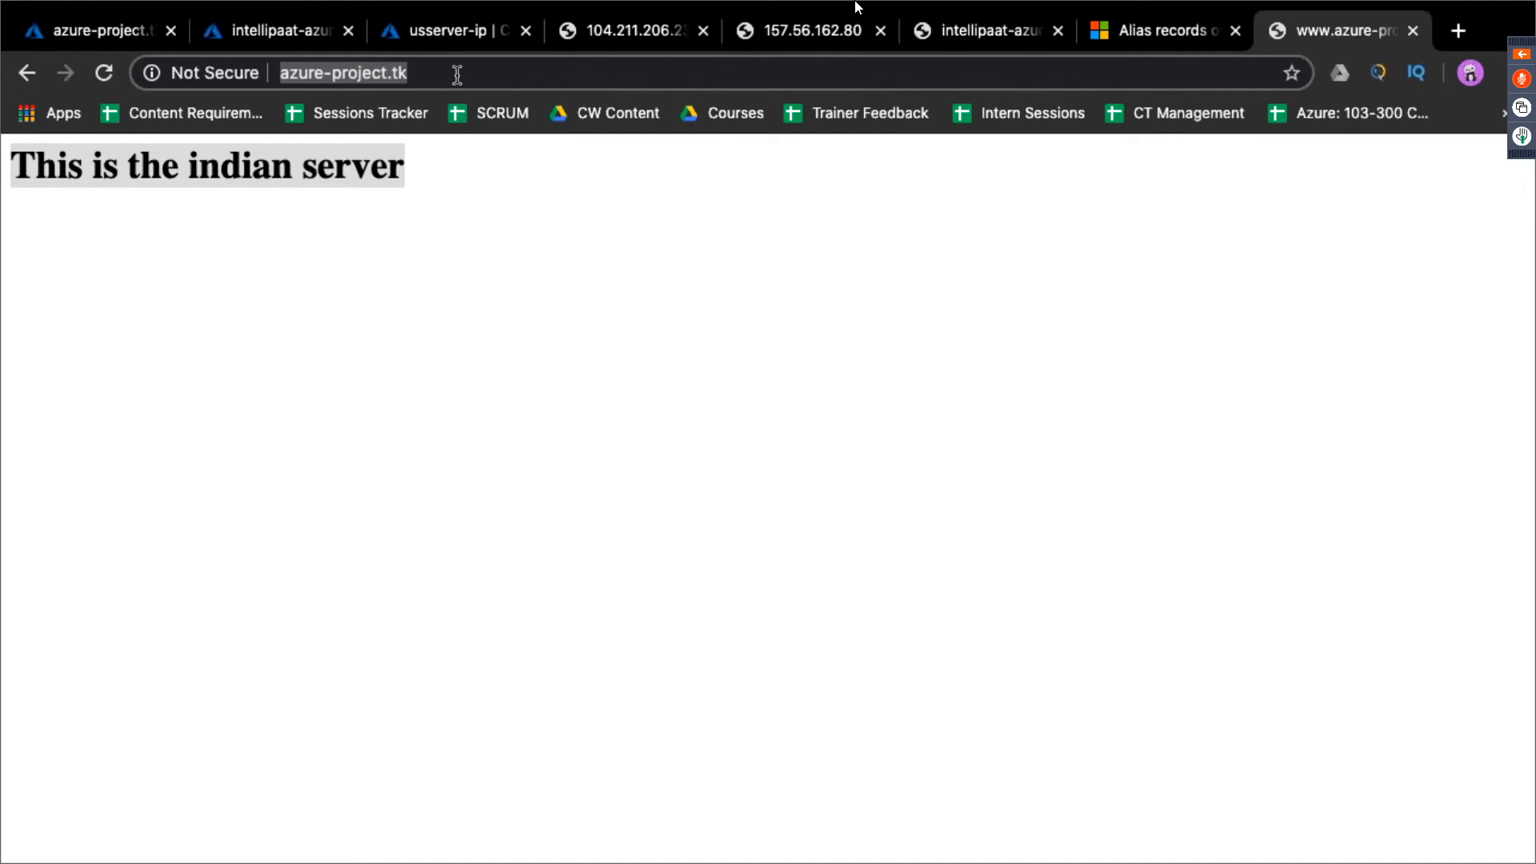
{"action": "key", "text": "ctrl+Left"}
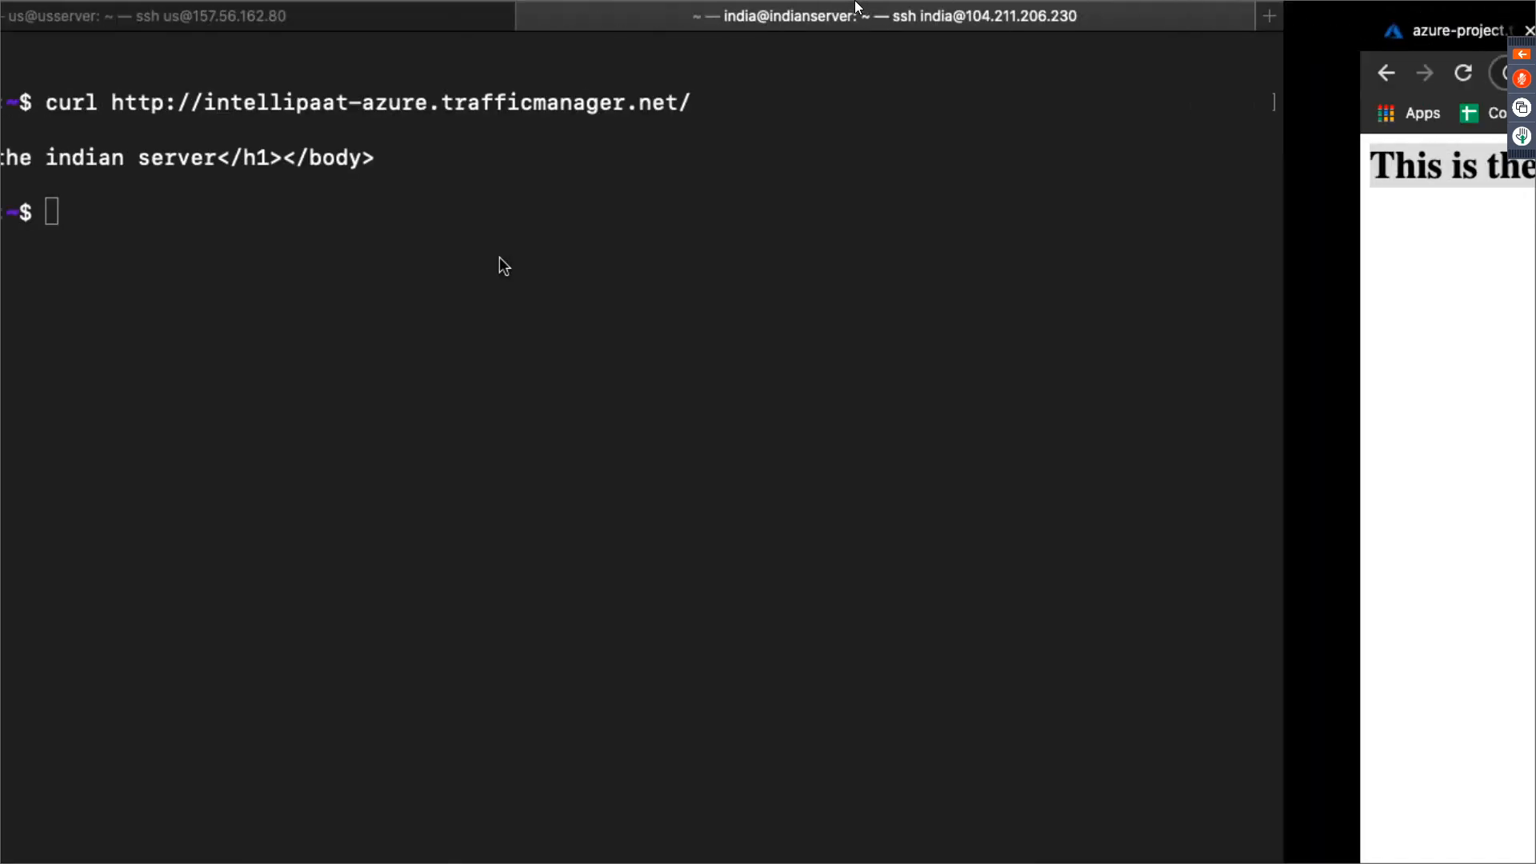
{"action": "left_click", "coordinate": [490, 20]}
{"action": "type", "text": "clear"}
{"action": "key", "text": "Return"}
{"action": "type", "text": "curl"}
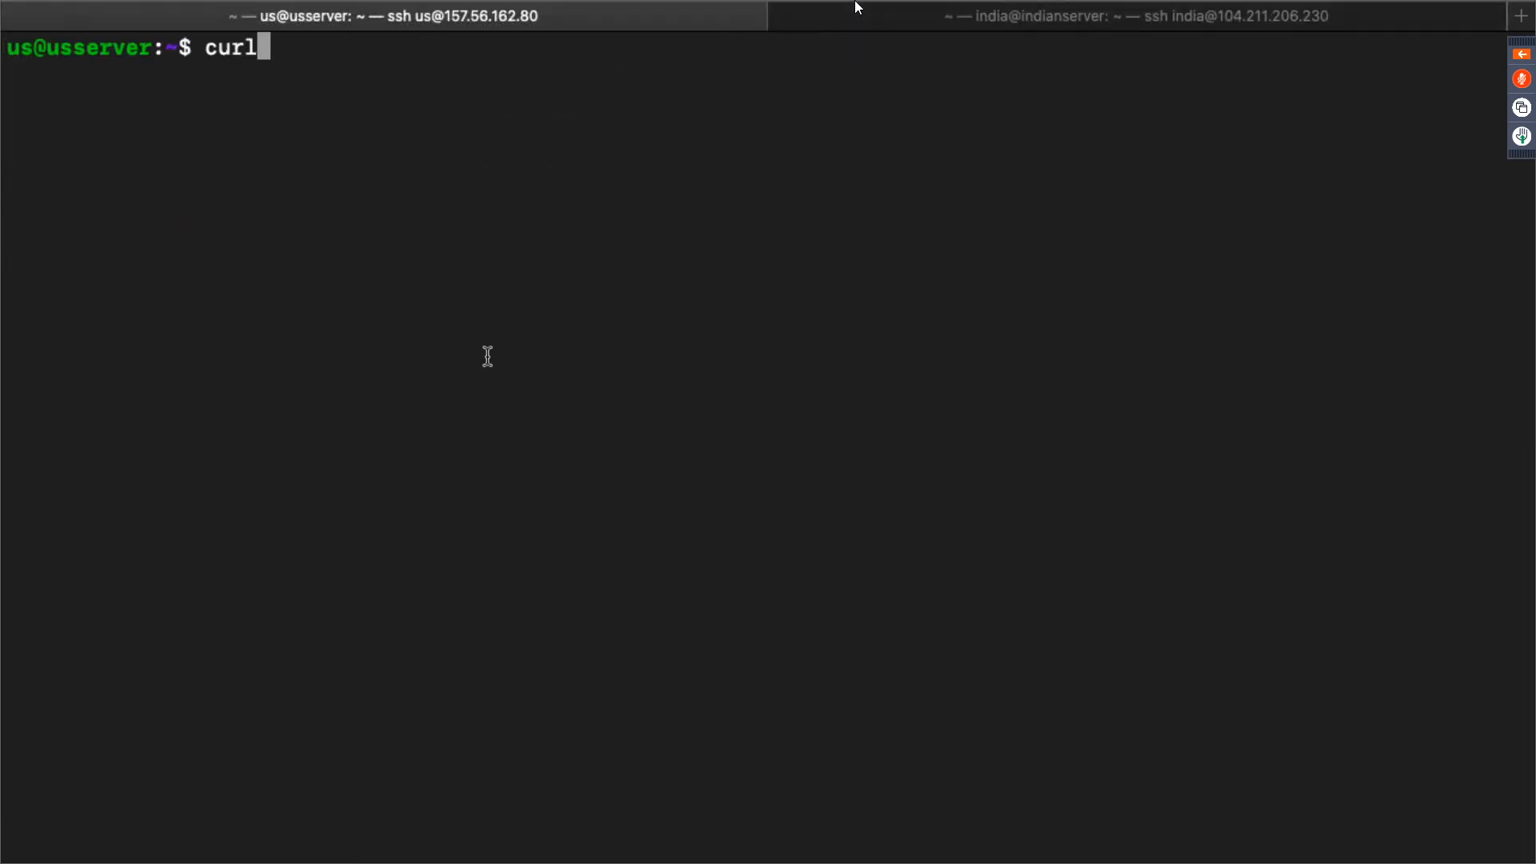
{"action": "key", "text": "super+v"}
{"action": "key", "text": "Return"}
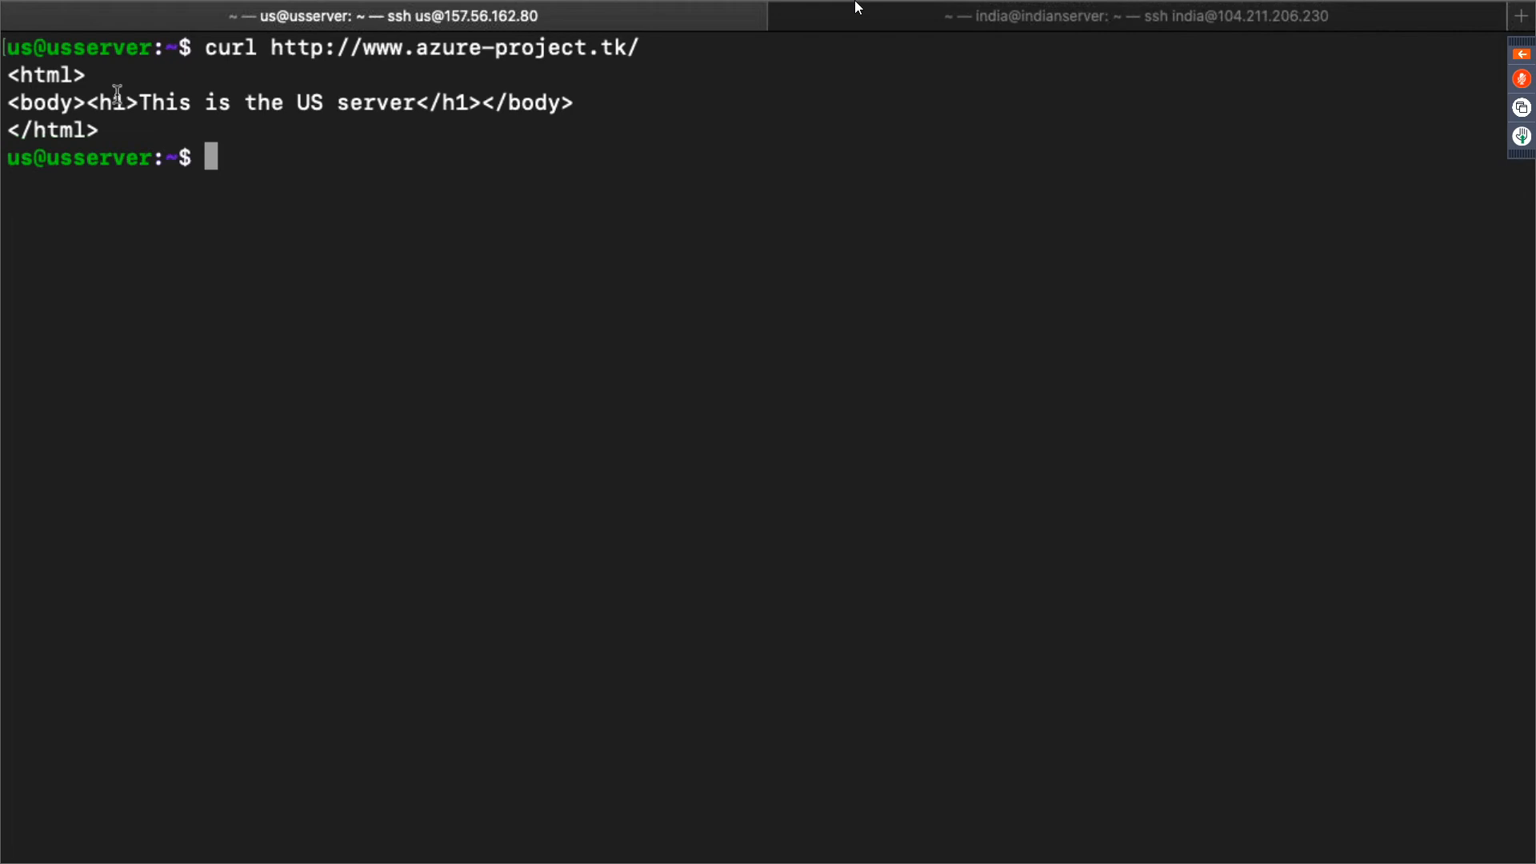
{"action": "left_click_drag", "start_coordinate": [364, 48], "coordinate": [673, 180]}
{"action": "left_click", "coordinate": [498, 214]}
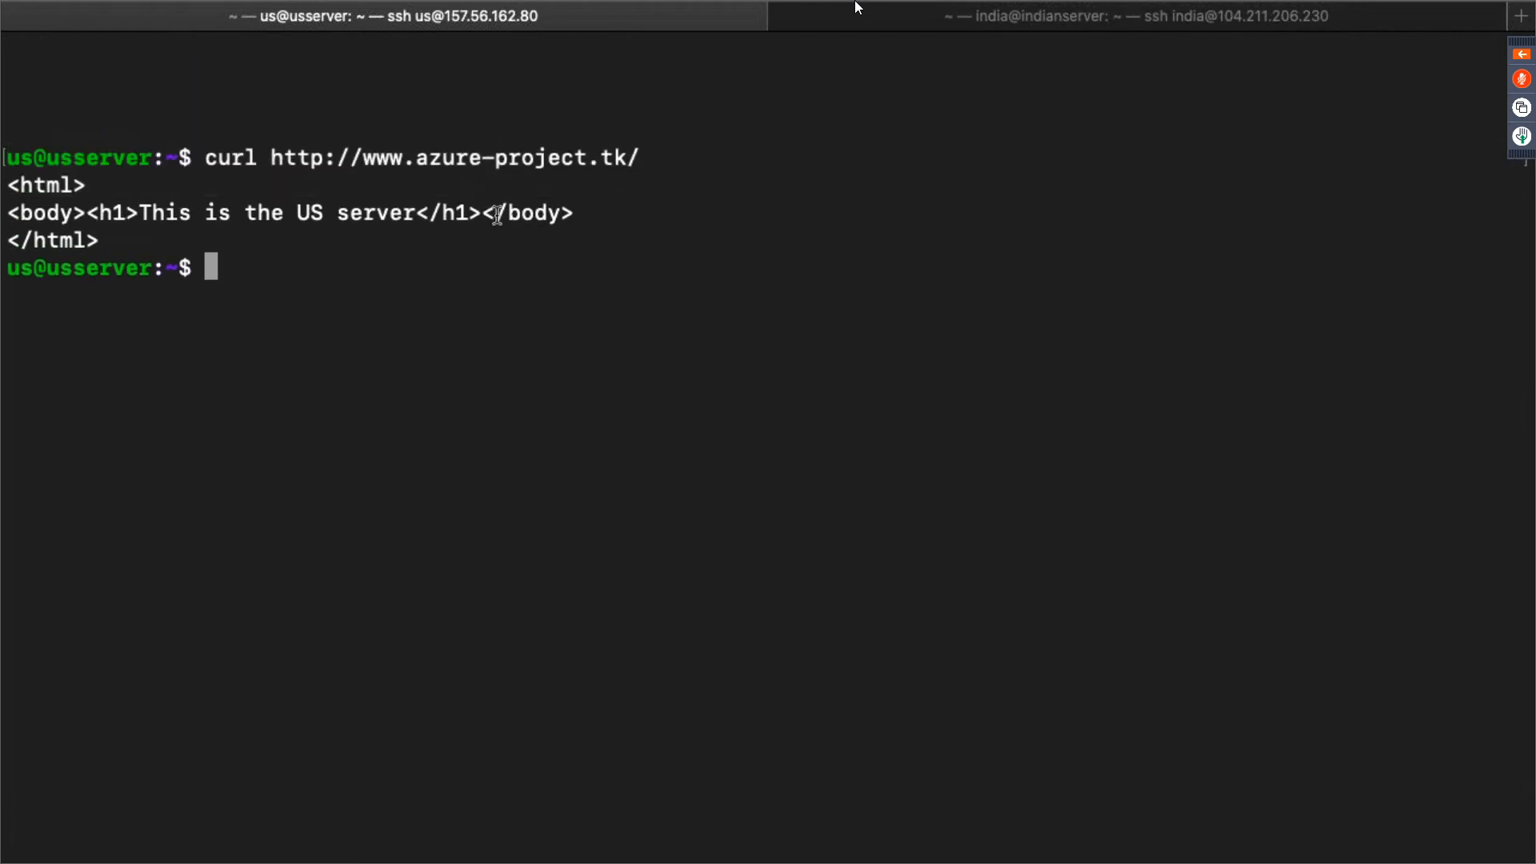
{"action": "left_click_drag", "start_coordinate": [145, 213], "coordinate": [418, 228]}
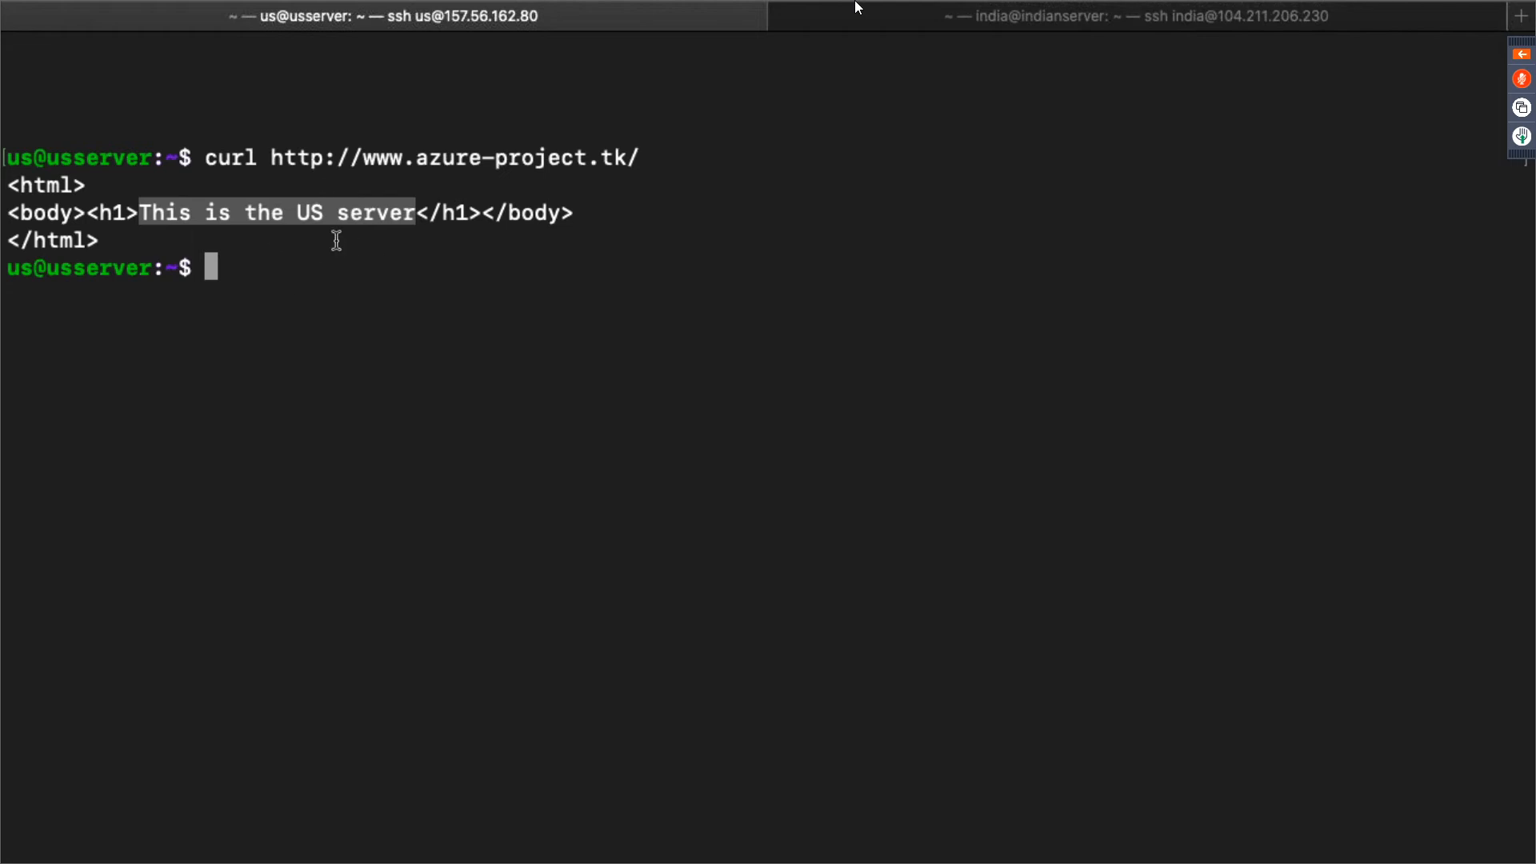
{"action": "left_click_drag", "start_coordinate": [271, 157], "coordinate": [643, 157]}
{"action": "key", "text": "super+c"}
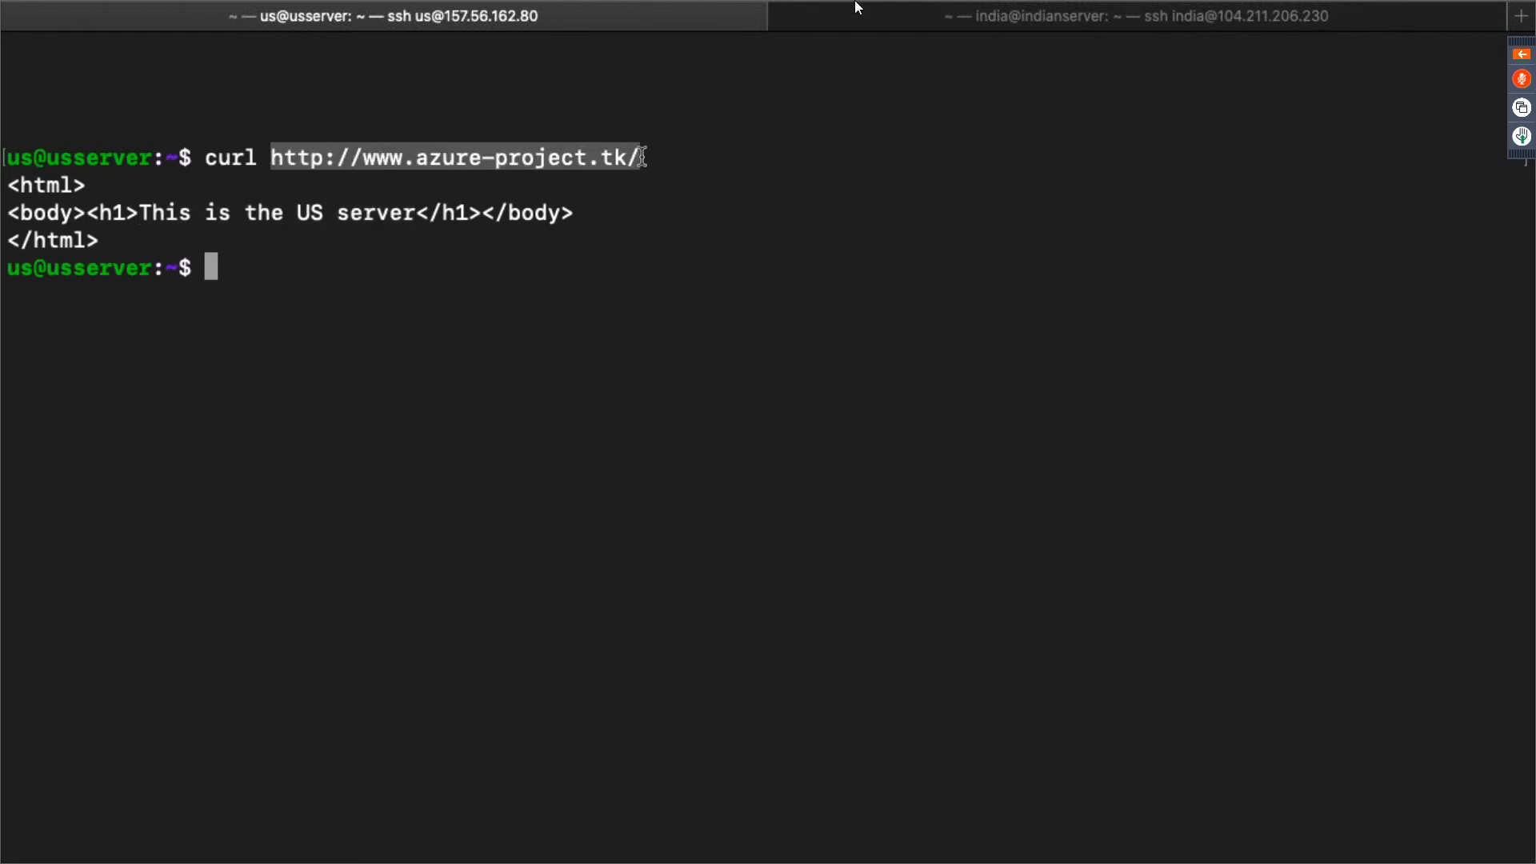
On the India server, curl the same URL and get 'This is the indian server'
{"action": "left_click", "coordinate": [927, 14]}
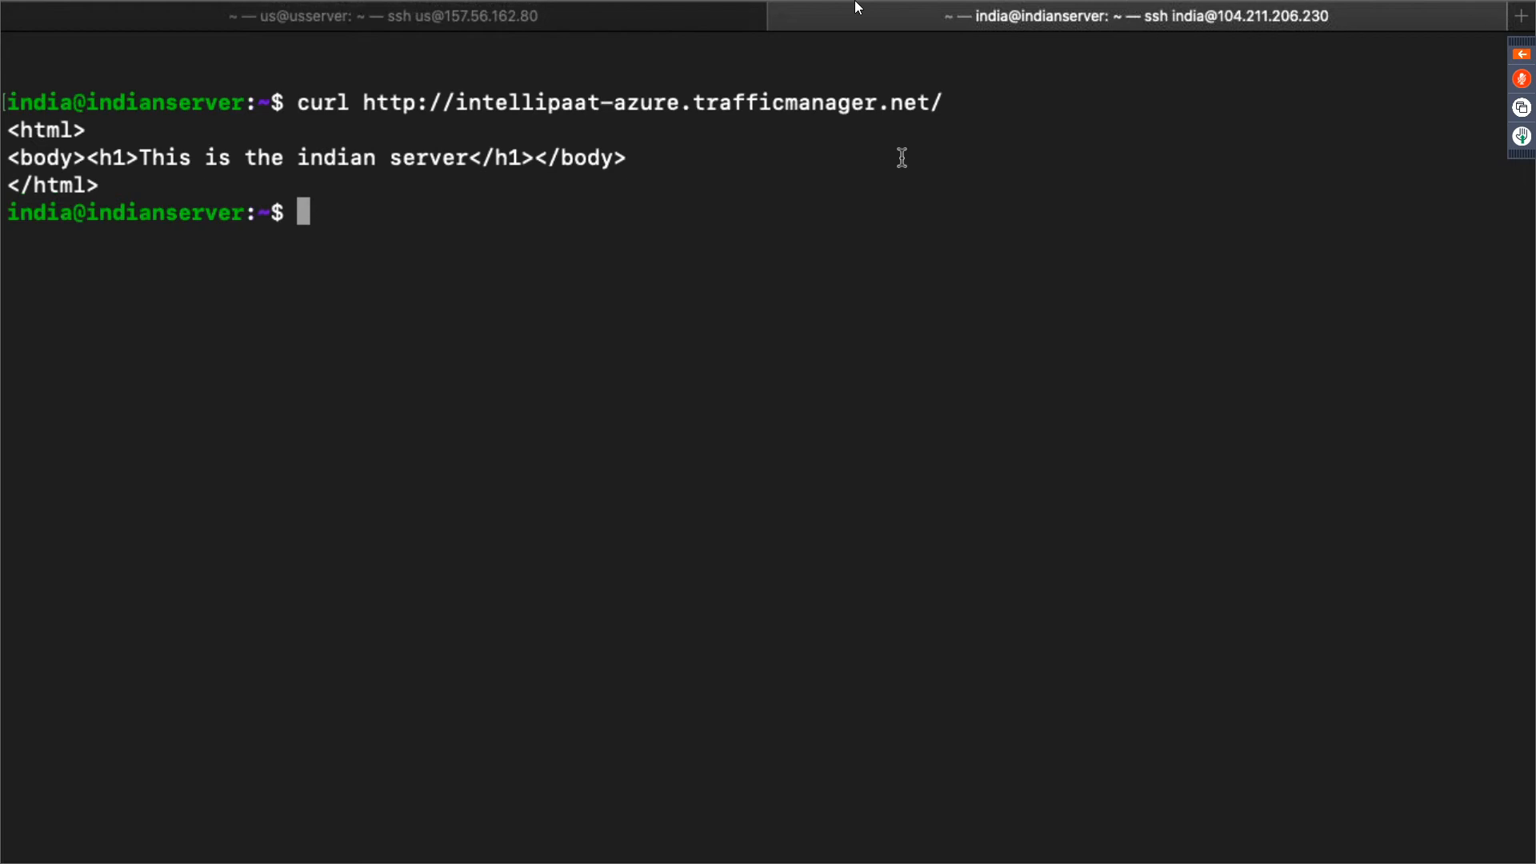
{"action": "type", "text": "curl"}
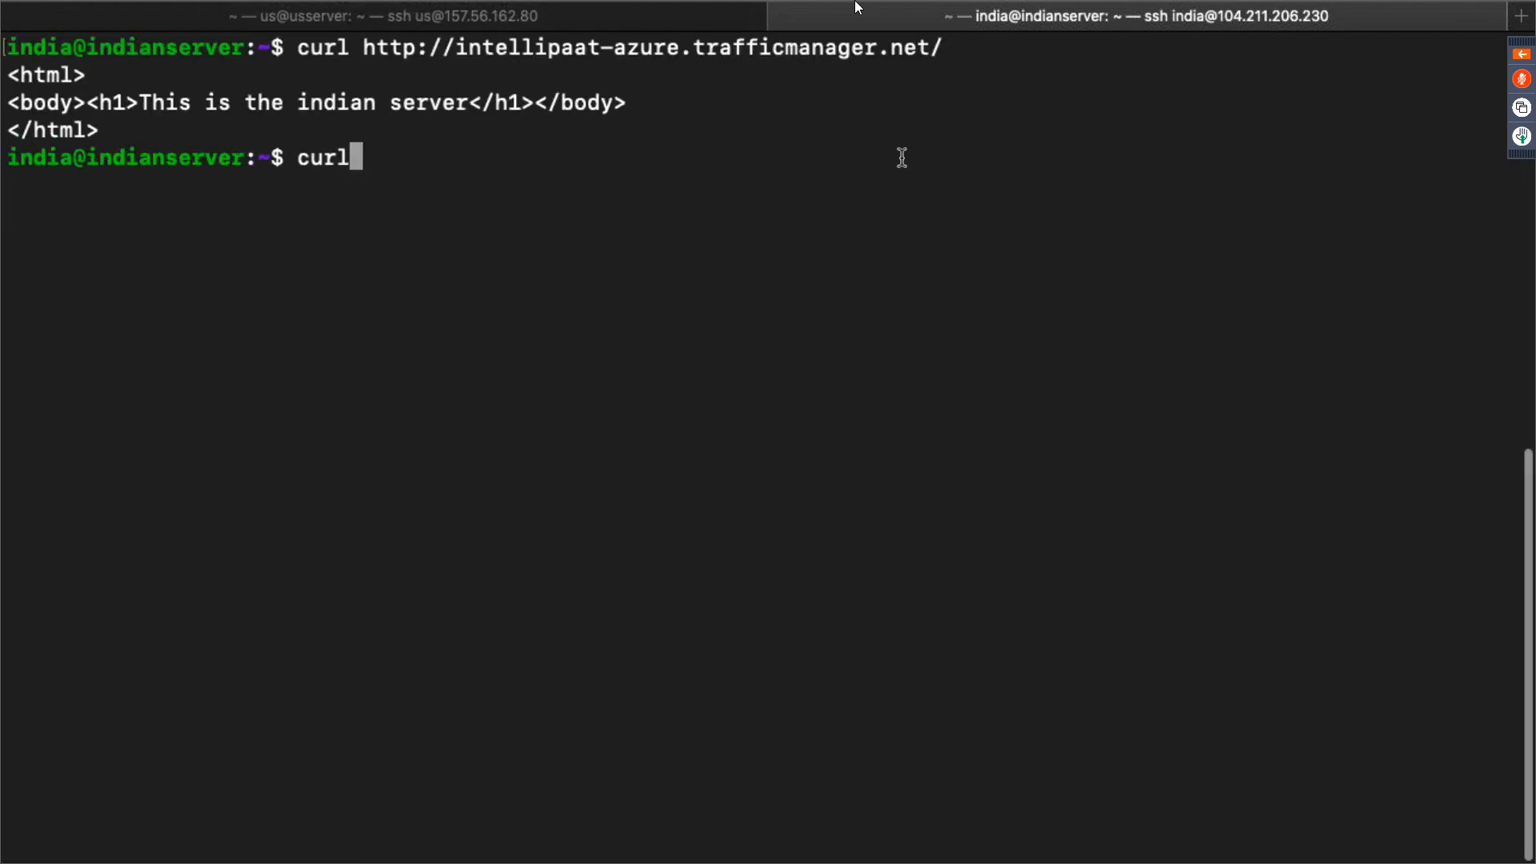
{"action": "key", "text": "super+v"}
{"action": "key", "text": "Return"}
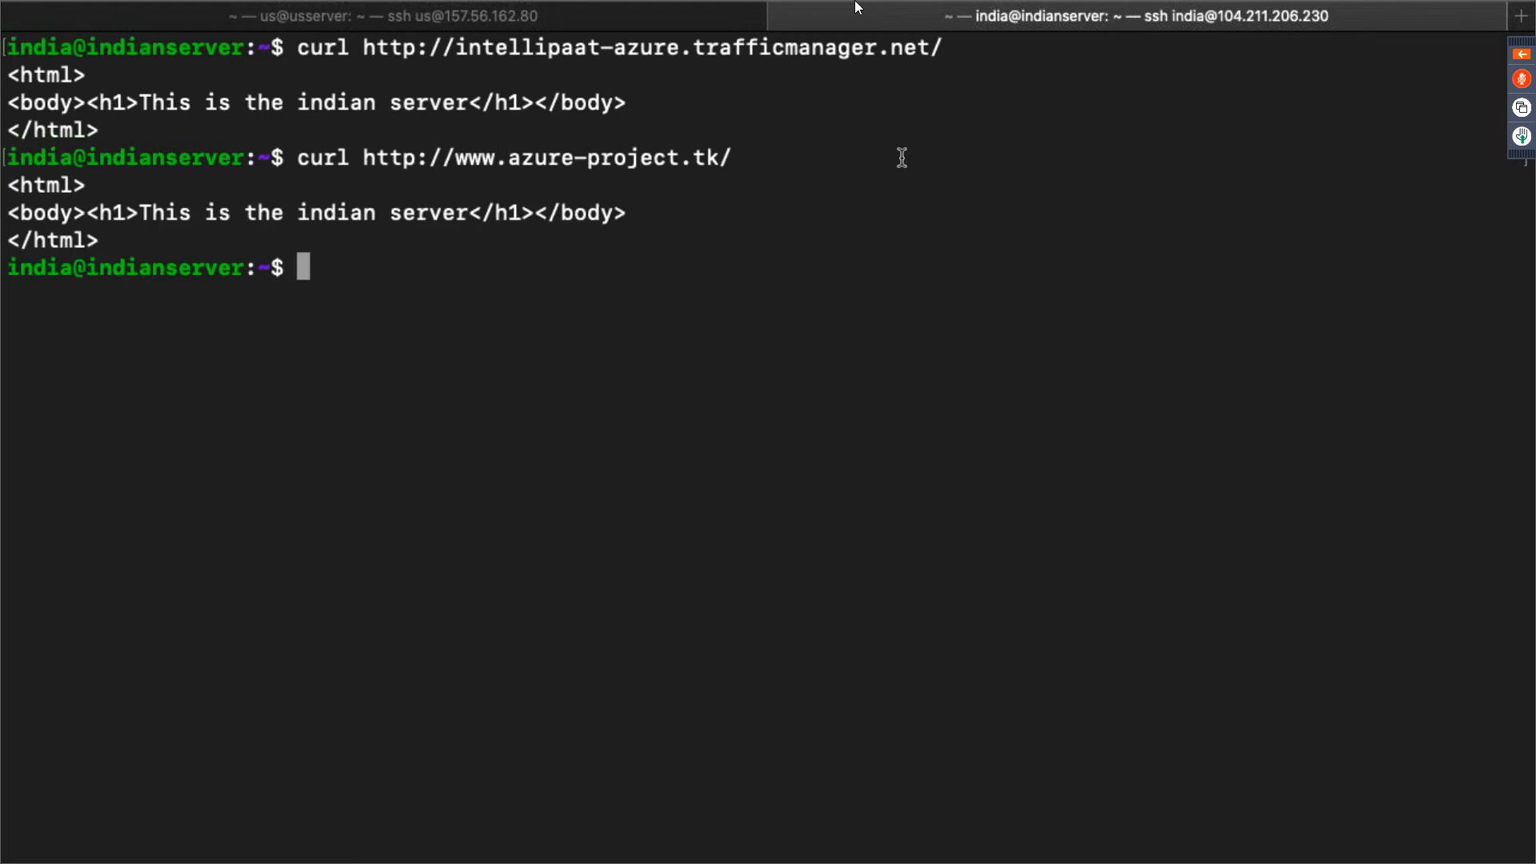
{"action": "left_click_drag", "start_coordinate": [139, 213], "coordinate": [470, 213]}
{"action": "key", "text": "ctrl+Left"}
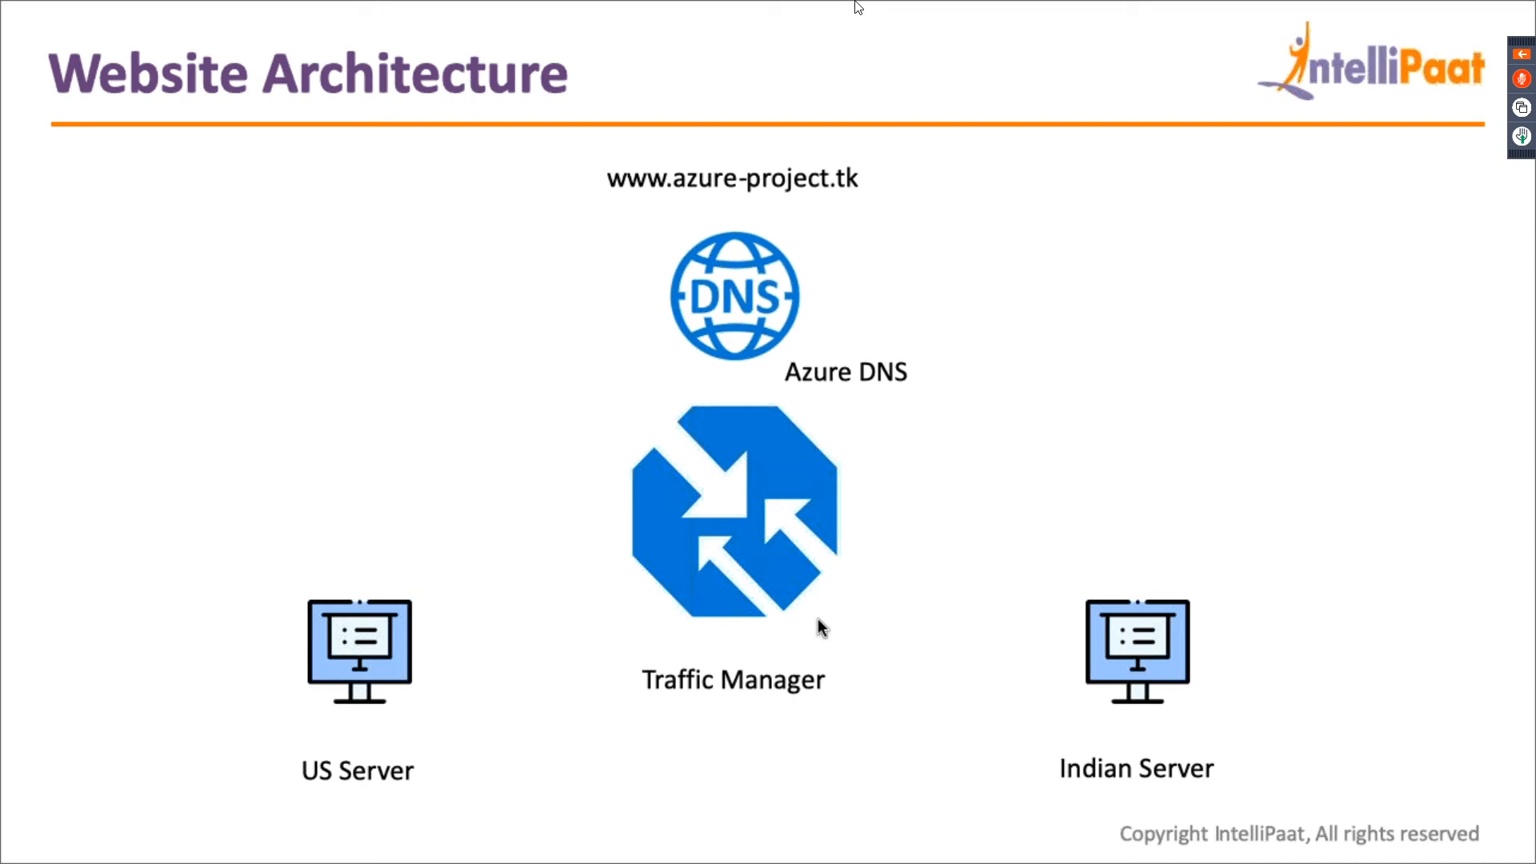
Switch from the Website Architecture slide back to the Chrome window showing azure-project.tk
{"action": "key", "text": "ctrl+Right"}
{"action": "key", "text": "ctrl+Right"}
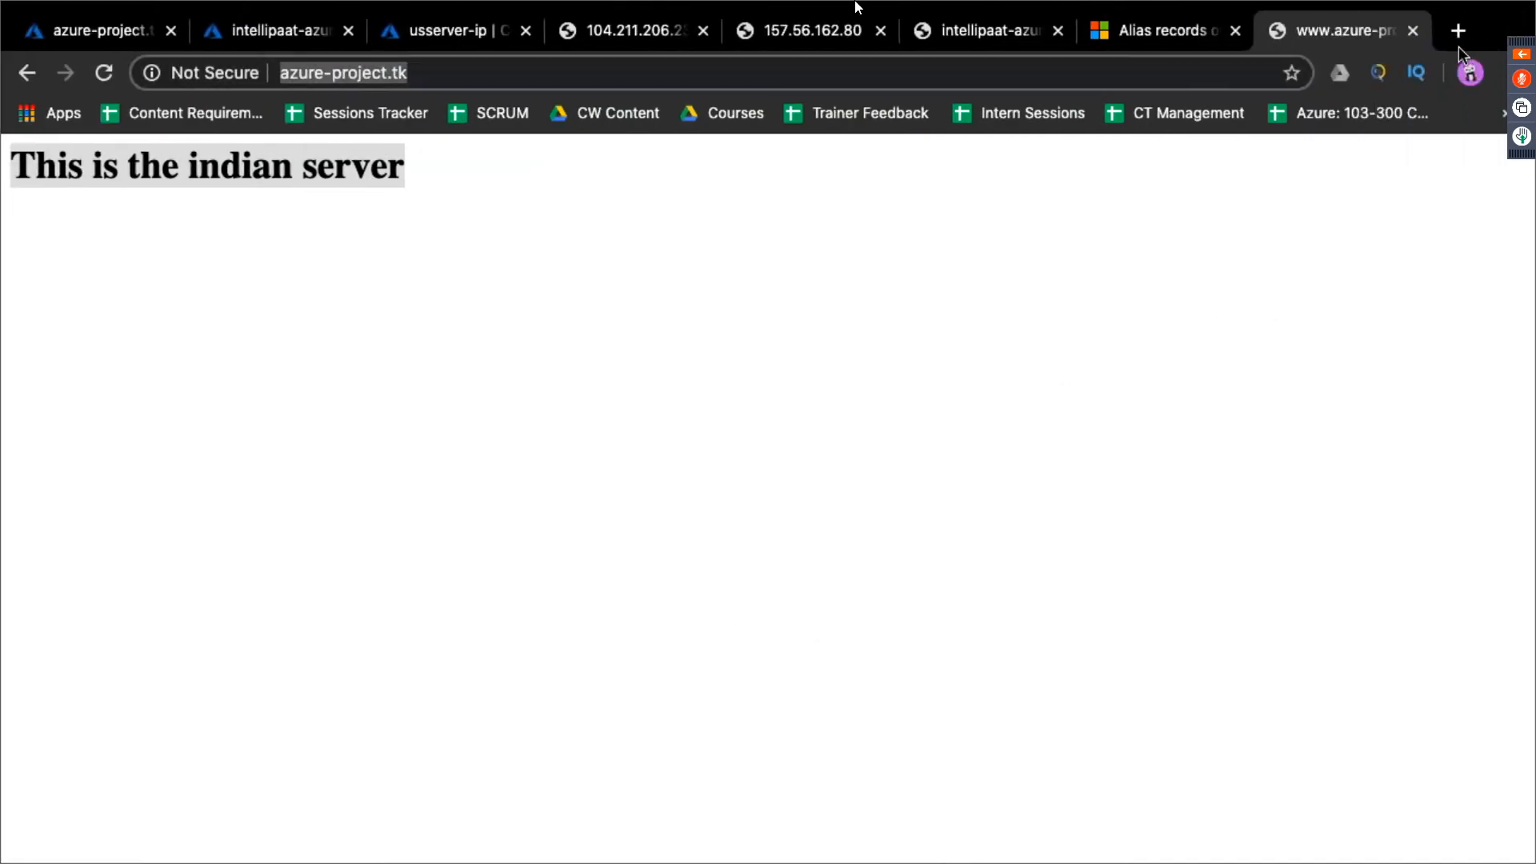
Open intellipaat.com/academy in a new tab and scroll to the free courses, including Azure Administration Foundation
{"action": "left_click", "coordinate": [1459, 32]}
{"action": "type", "text": "intellipaat.com/"}
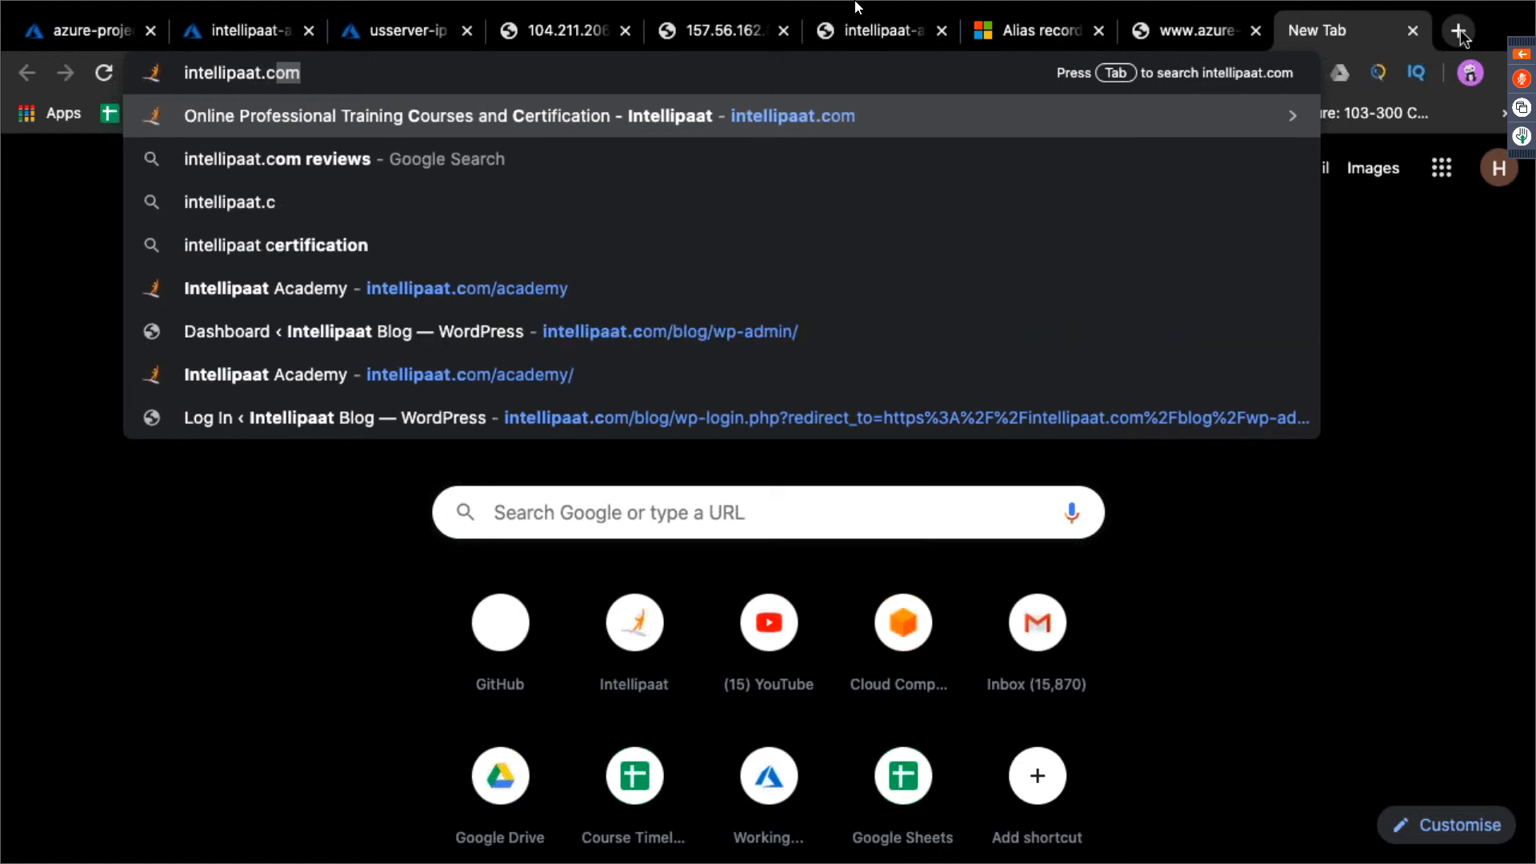
{"action": "type", "text": "aca"}
{"action": "key", "text": "Return"}
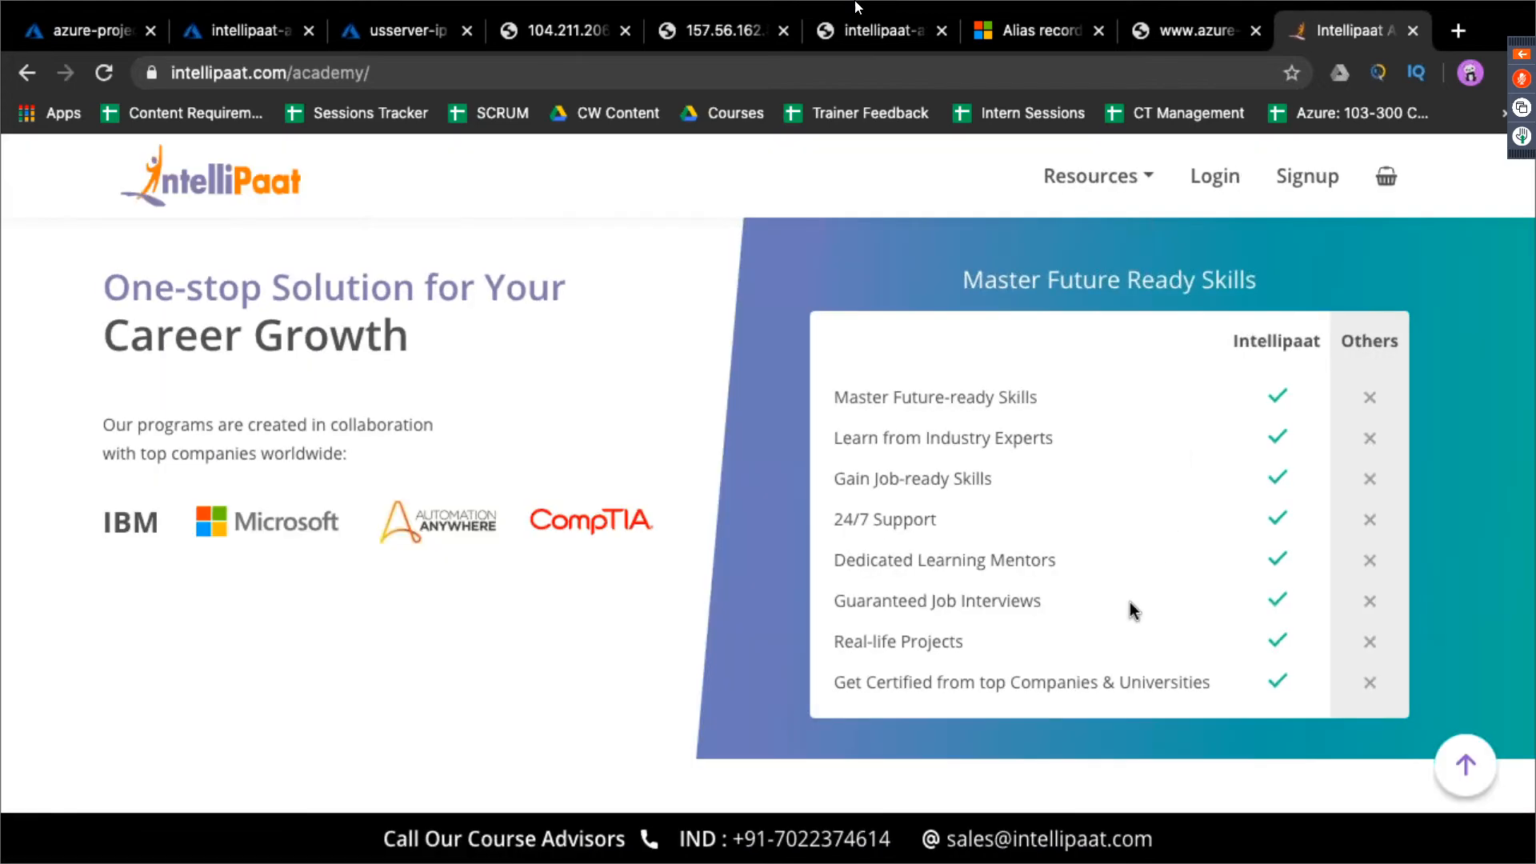
{"action": "scroll", "coordinate": [1130, 601], "scroll_direction": "down", "scroll_amount": 2}
{"action": "scroll", "coordinate": [1130, 602], "scroll_direction": "down", "scroll_amount": 8}
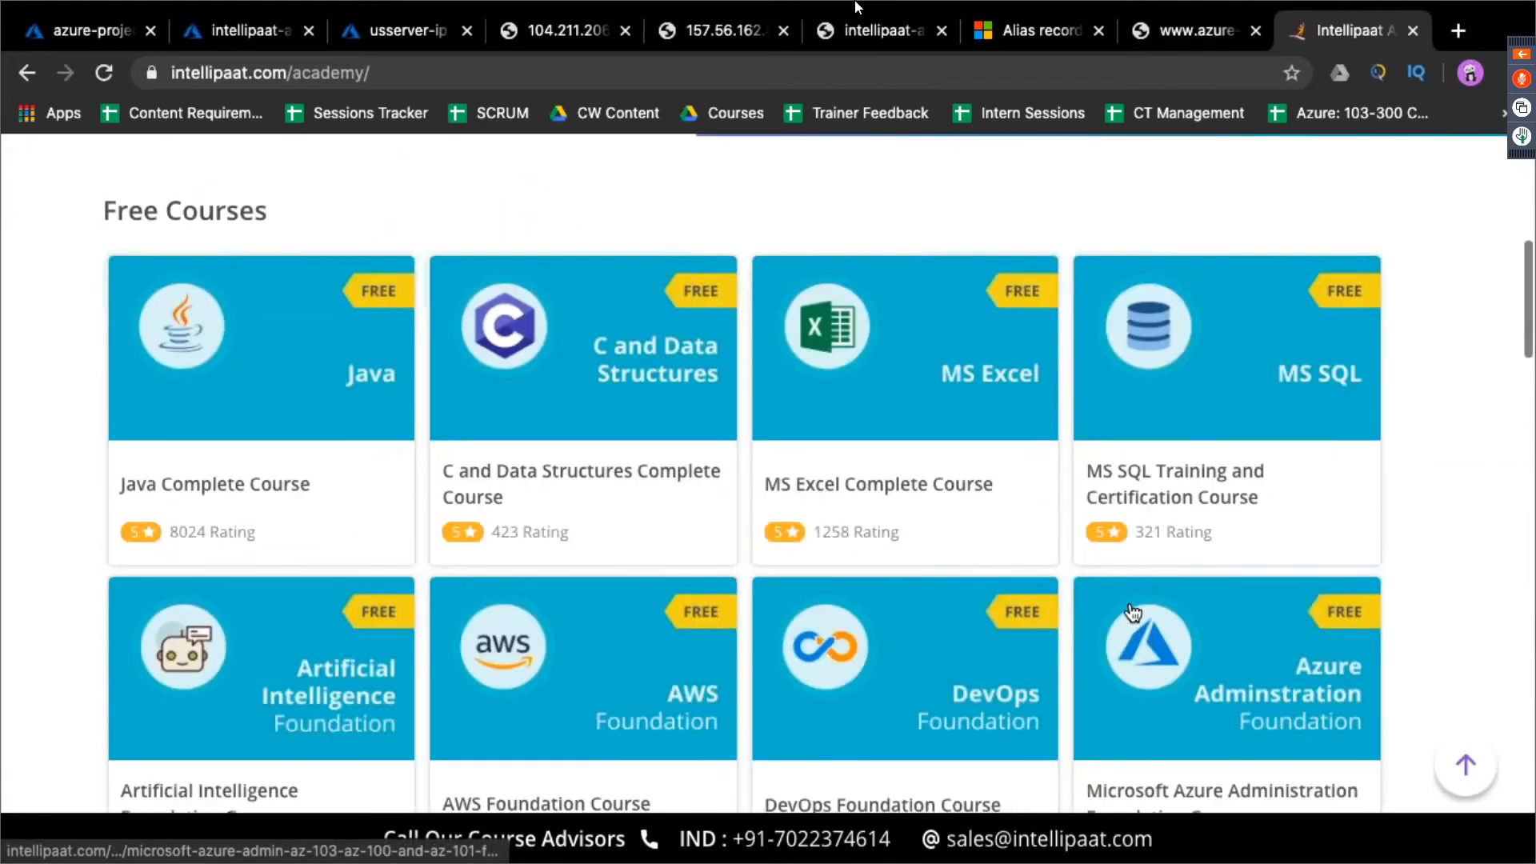
{"action": "scroll", "coordinate": [840, 617], "scroll_direction": "down", "scroll_amount": 2}
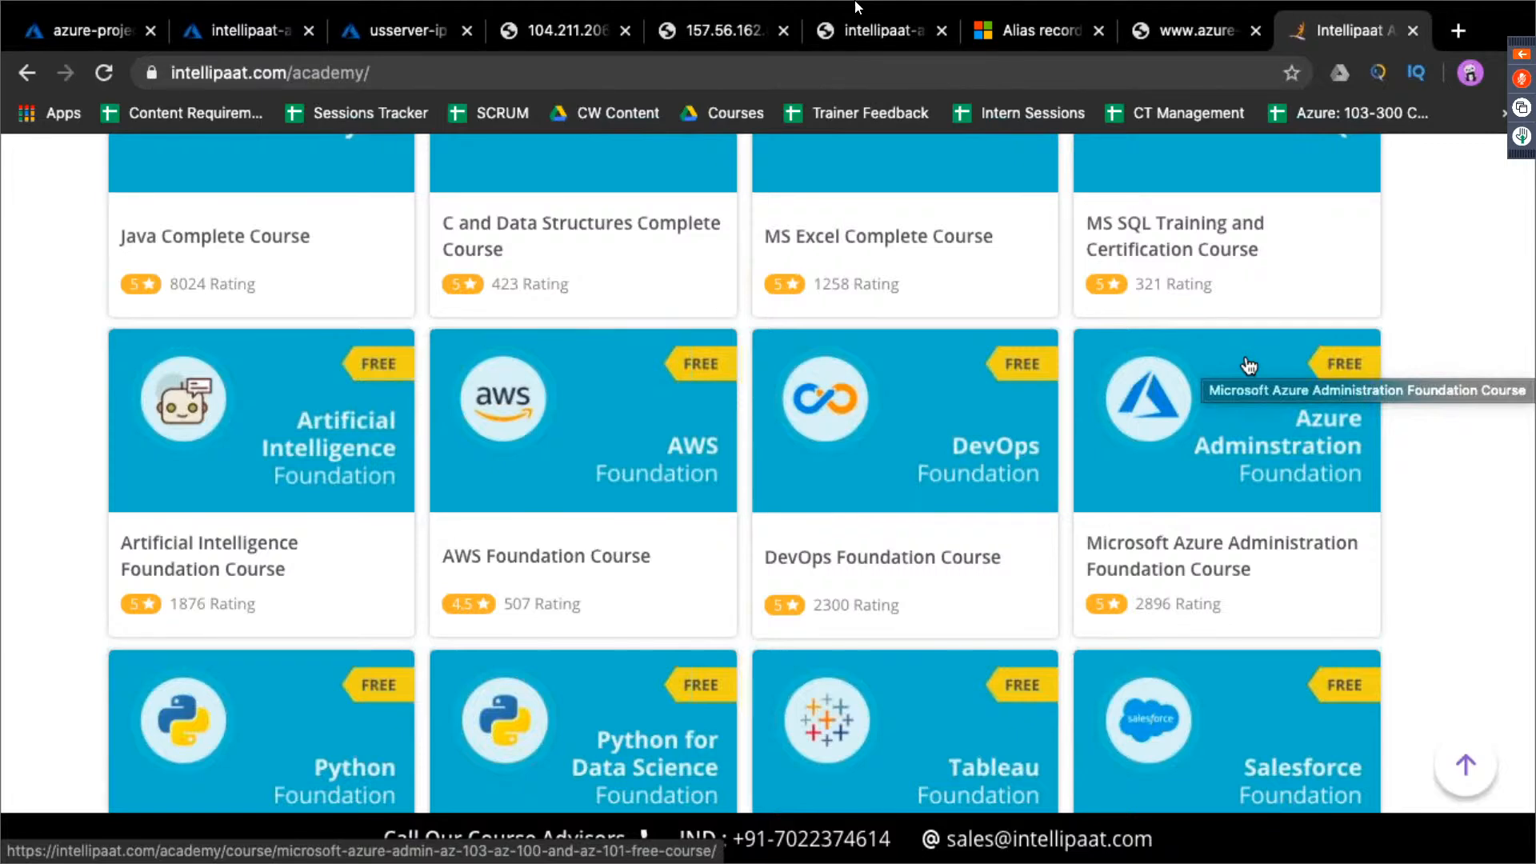
{"action": "scroll", "coordinate": [1248, 367], "scroll_direction": "up", "scroll_amount": 1}
{"action": "left_click_drag", "start_coordinate": [297, 72], "coordinate": [430, 73]}
From the intellipaat.com homepage, search 'azure' and browse the Azure course results
{"action": "key", "text": "BackSpace"}
{"action": "key", "text": "Return"}
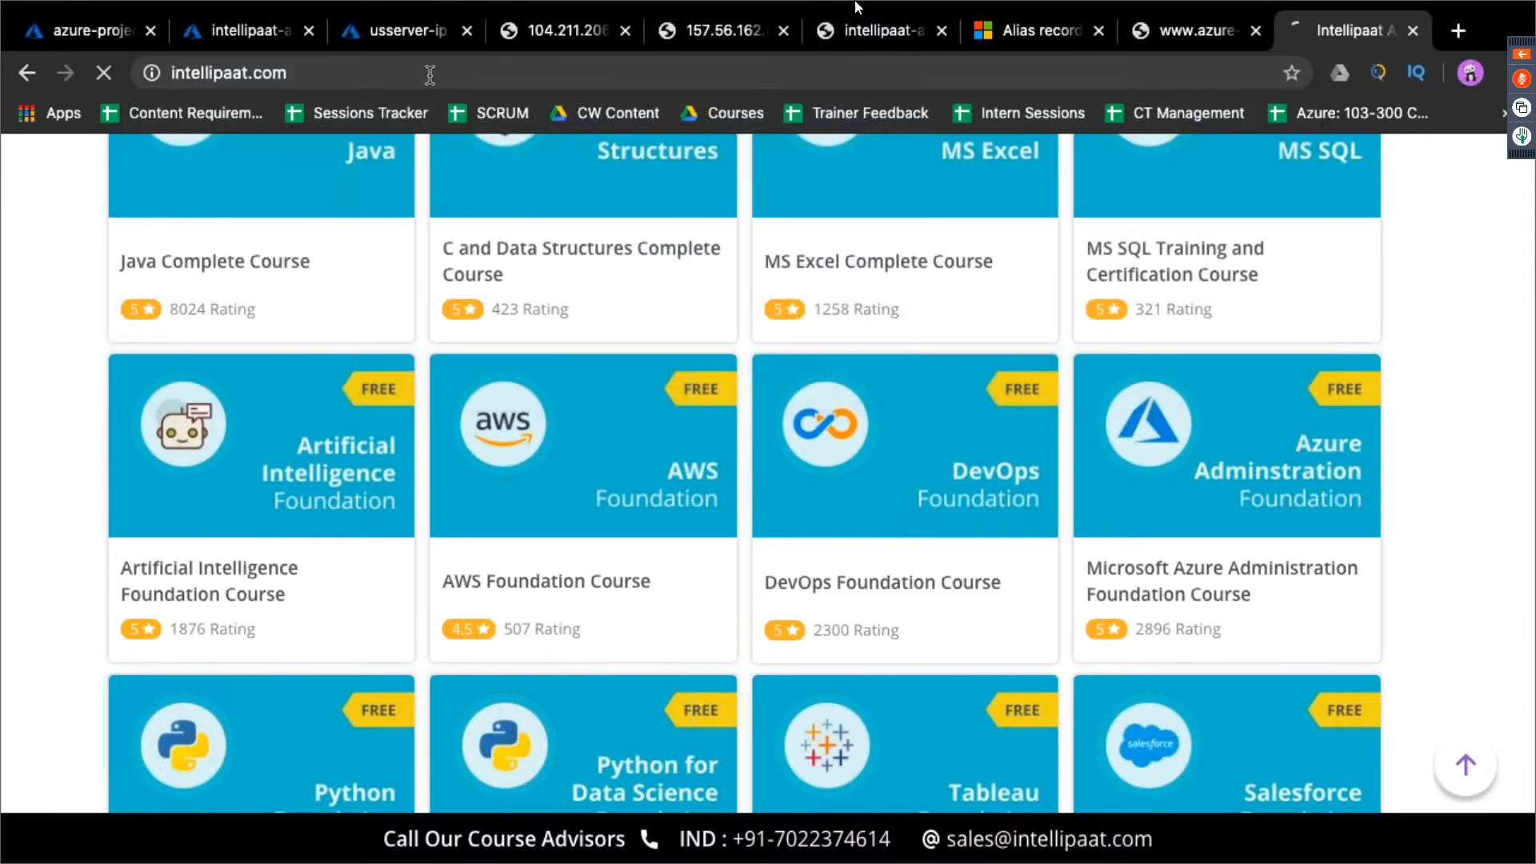
{"action": "left_click", "coordinate": [231, 410]}
{"action": "type", "text": "azu"}
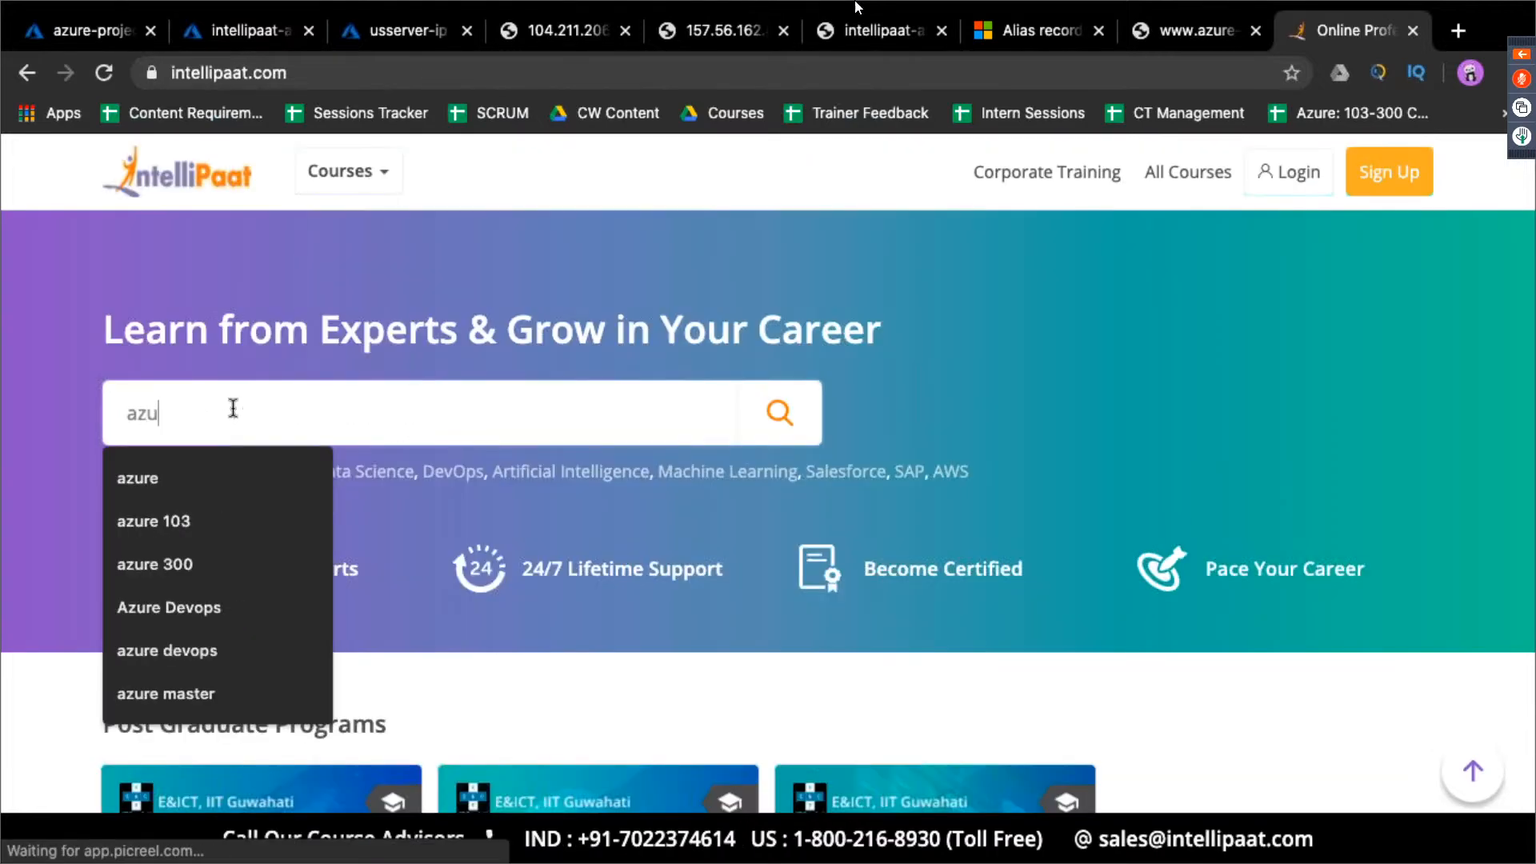
{"action": "type", "text": "re"}
{"action": "key", "text": "Return"}
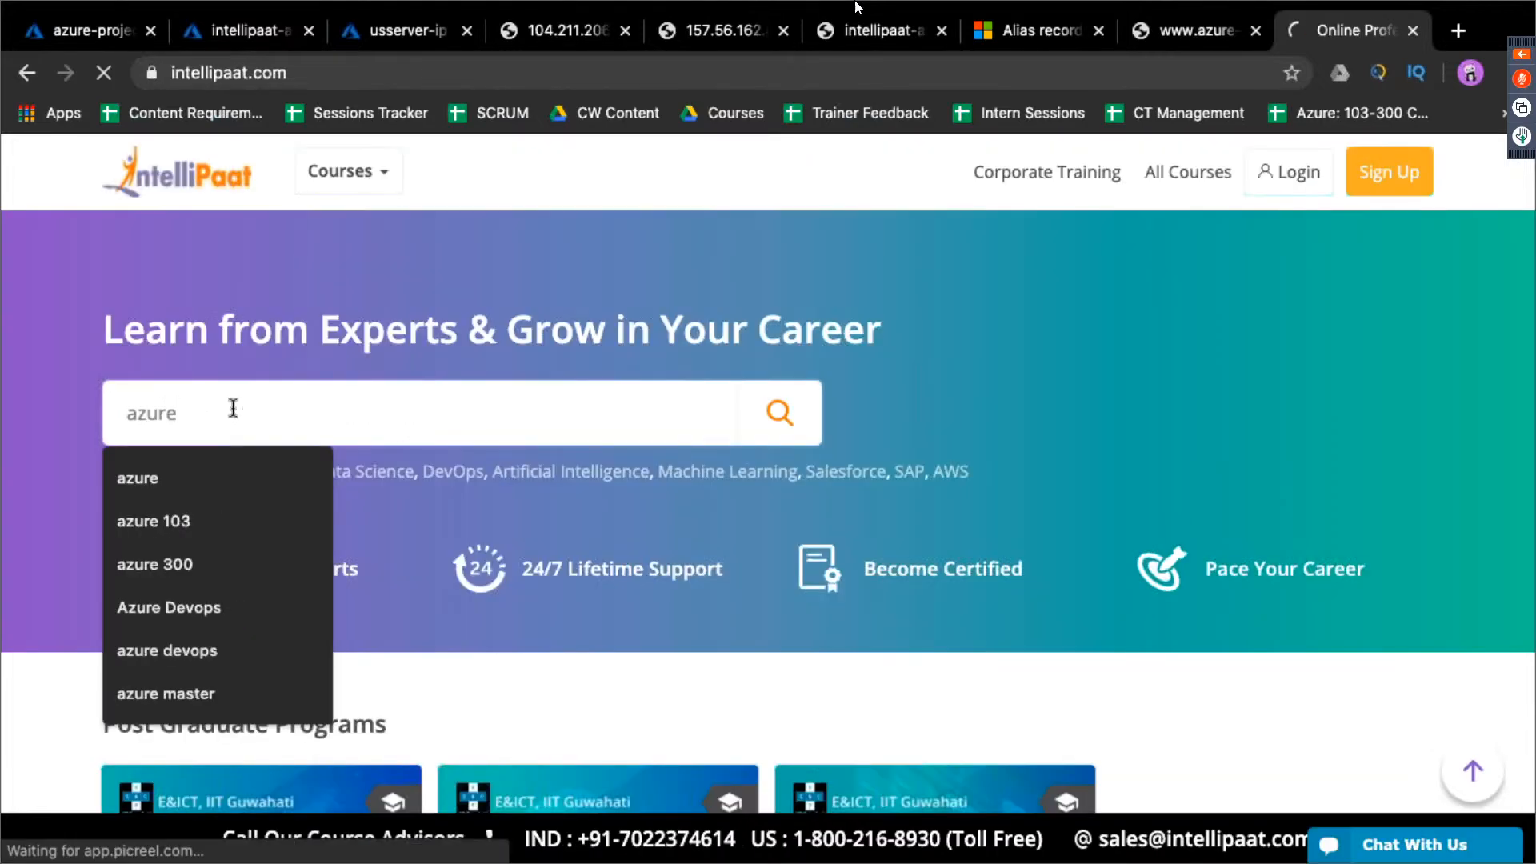
{"action": "scroll", "coordinate": [344, 600], "scroll_direction": "down", "scroll_amount": 1}
{"action": "scroll", "coordinate": [345, 603], "scroll_direction": "down", "scroll_amount": 2}
{"action": "scroll", "coordinate": [346, 602], "scroll_direction": "up", "scroll_amount": 2}
{"action": "scroll", "coordinate": [346, 603], "scroll_direction": "down", "scroll_amount": 4}
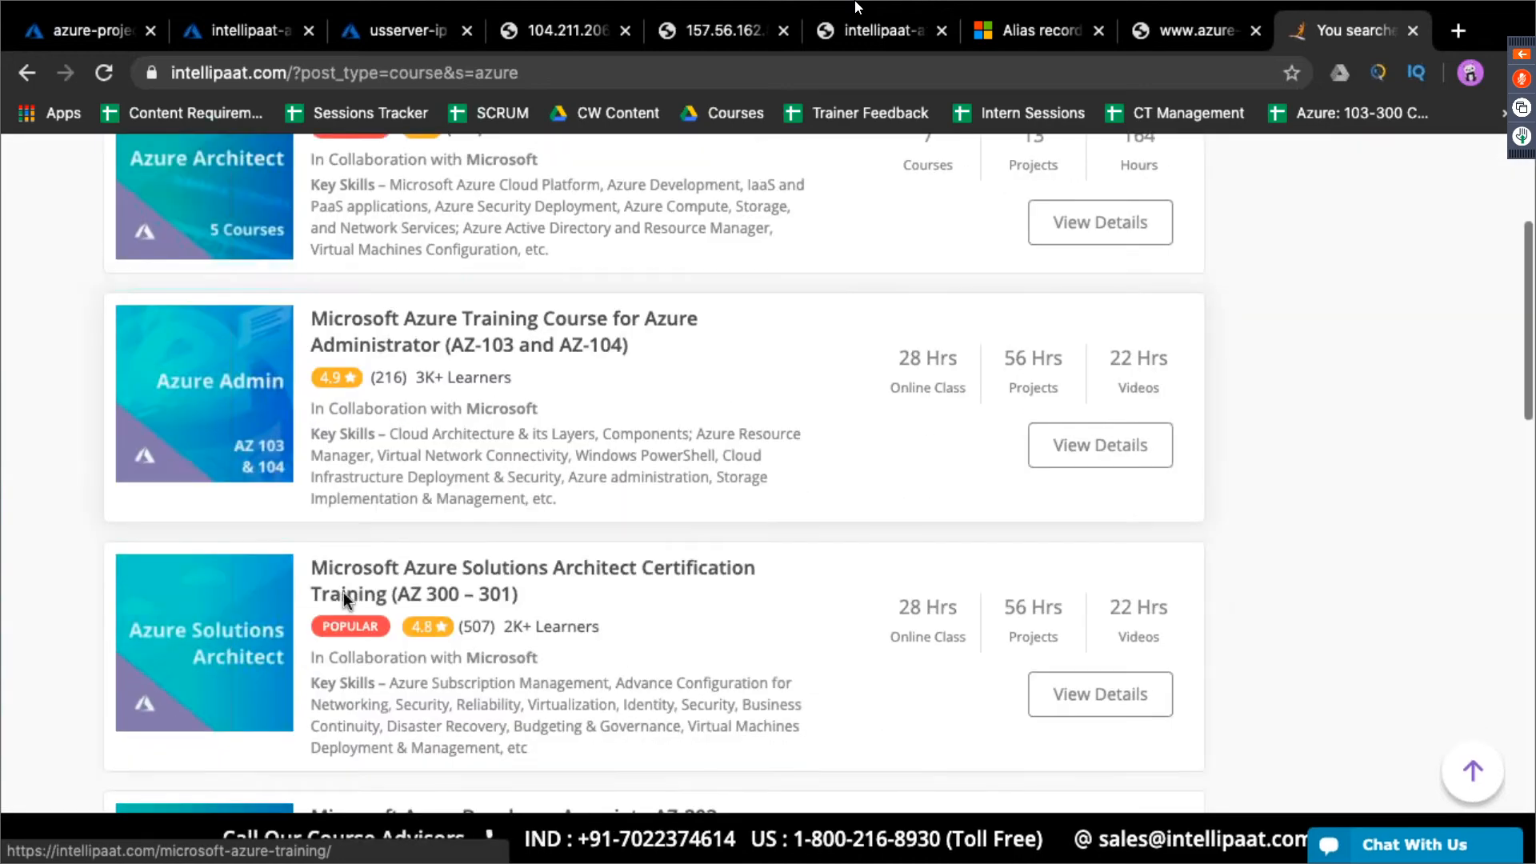
{"action": "scroll", "coordinate": [344, 596], "scroll_direction": "down", "scroll_amount": 6}
{"action": "scroll", "coordinate": [344, 596], "scroll_direction": "up", "scroll_amount": 10}
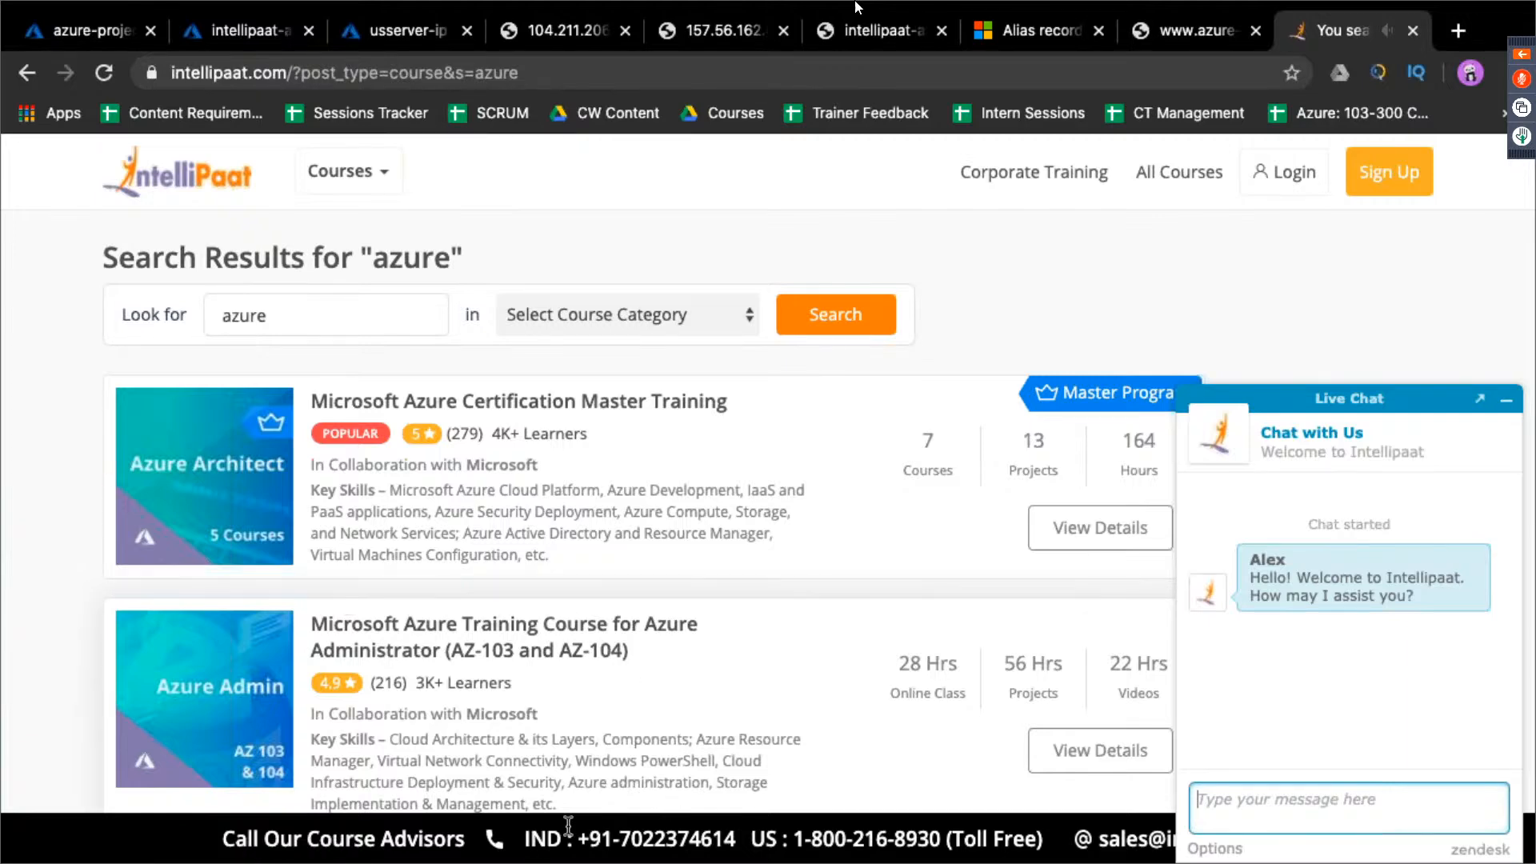
{"action": "left_click_drag", "start_coordinate": [525, 836], "coordinate": [1037, 857]}
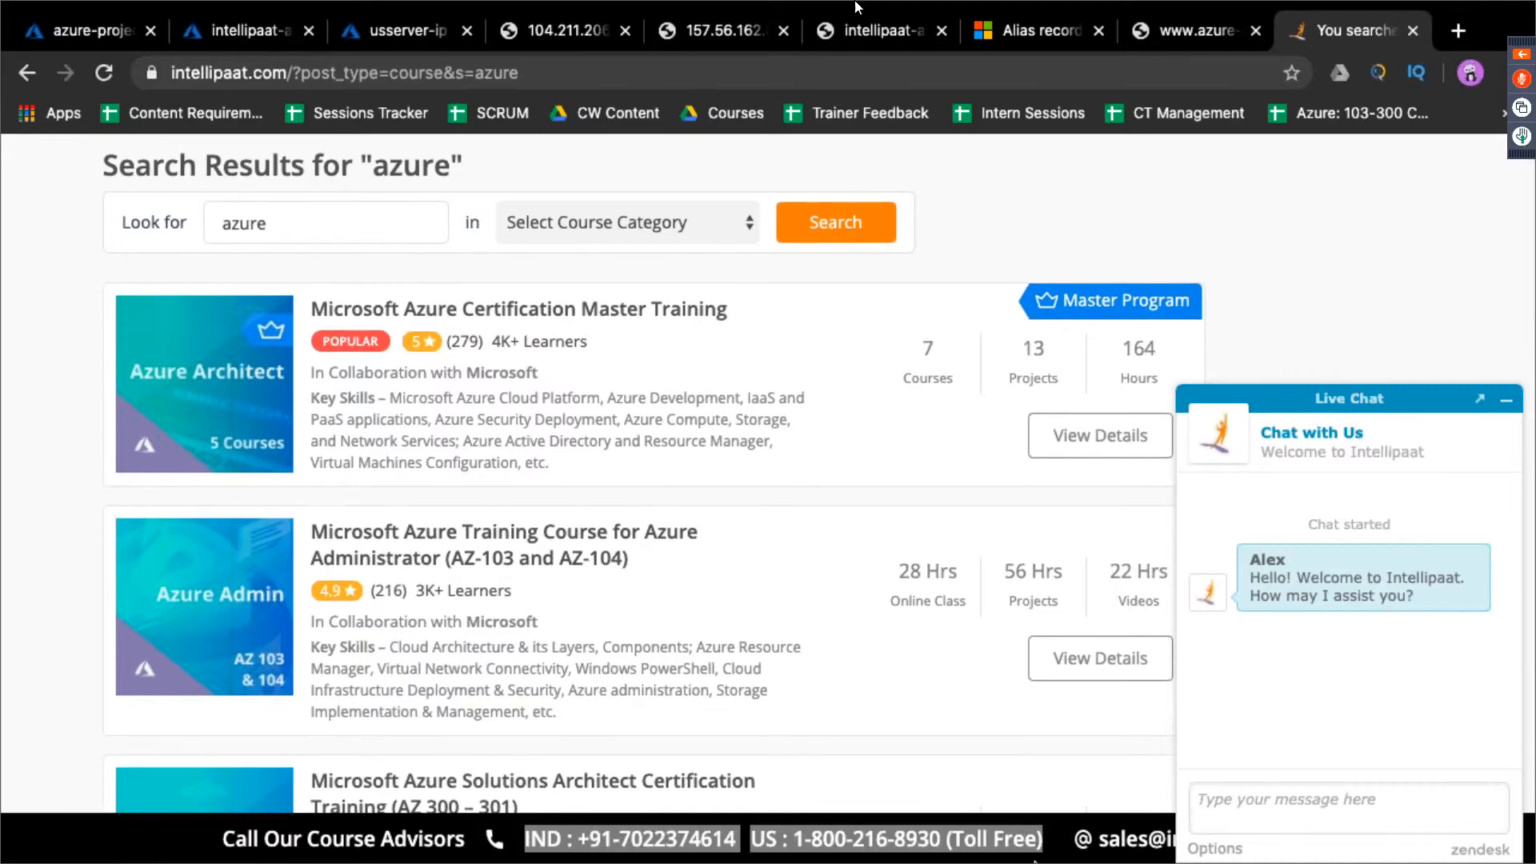